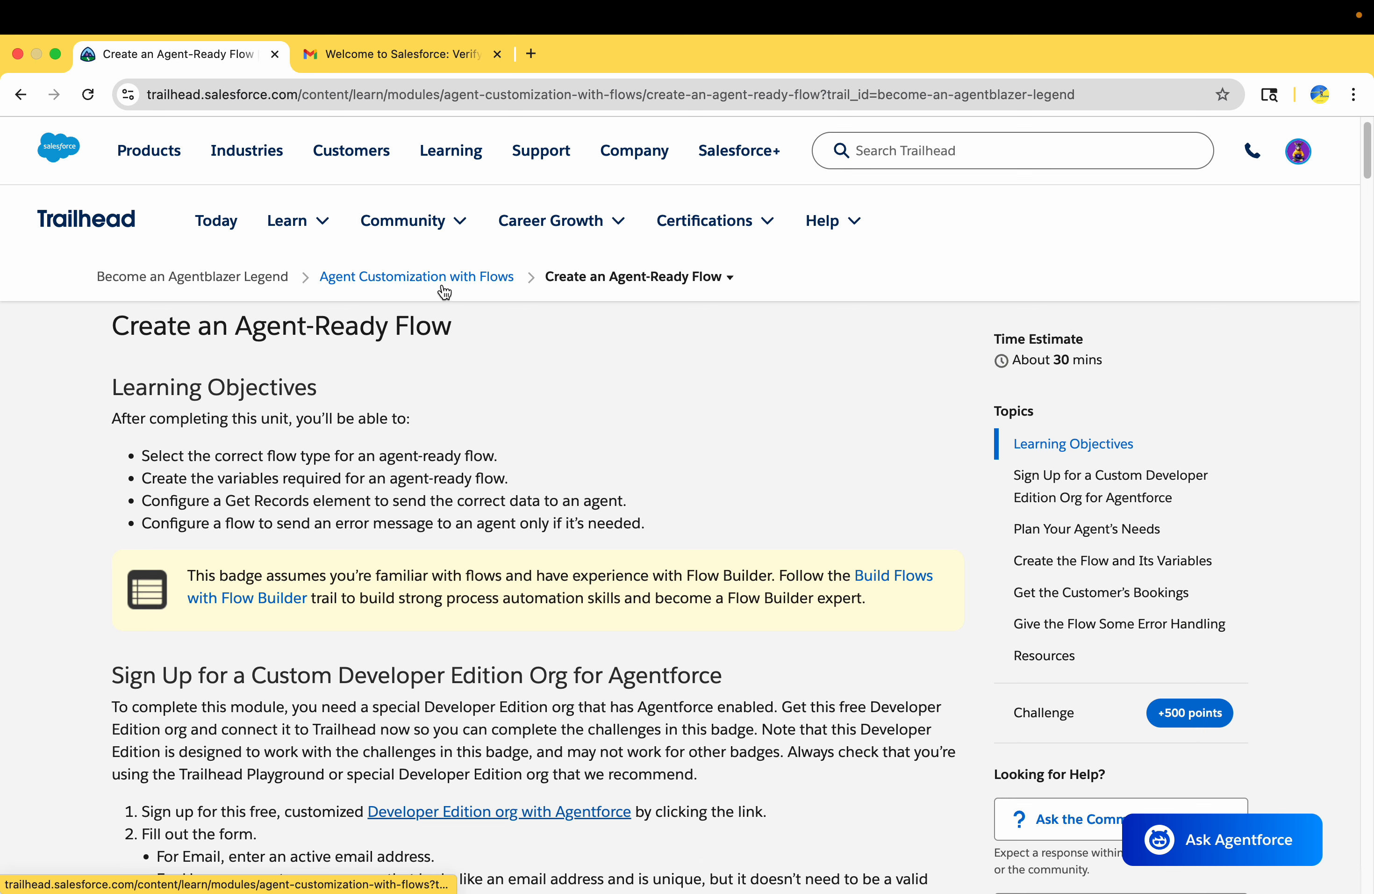
Open the Create an Agent-Ready Flow unit and go to its Developer Edition org with Agentforce signup page
{"action": "left_click", "coordinate": [445, 289]}
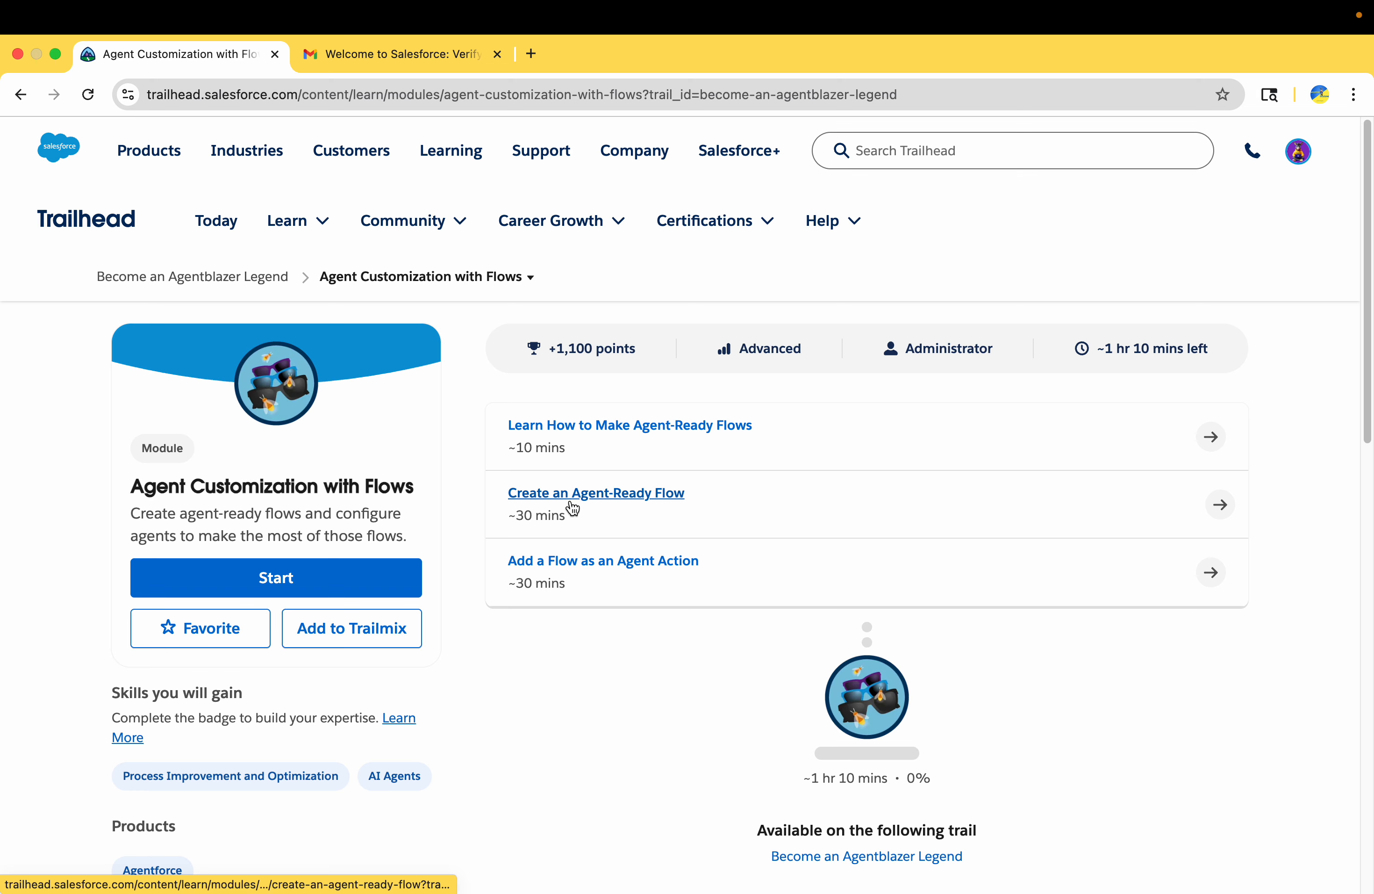
{"action": "left_click", "coordinate": [596, 498]}
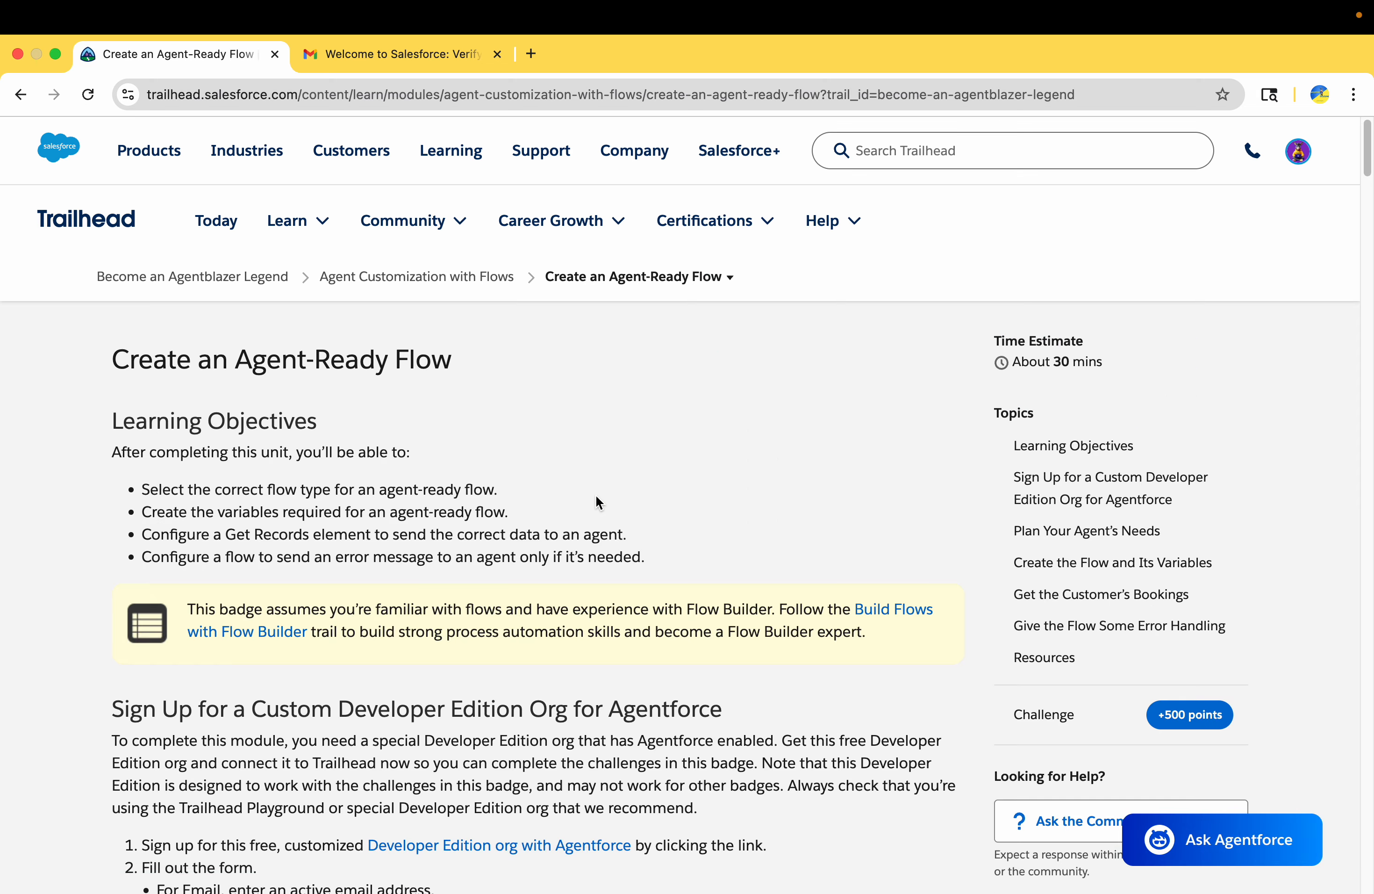
{"action": "scroll", "coordinate": [596, 498], "scroll_direction": "down", "scroll_amount": 3}
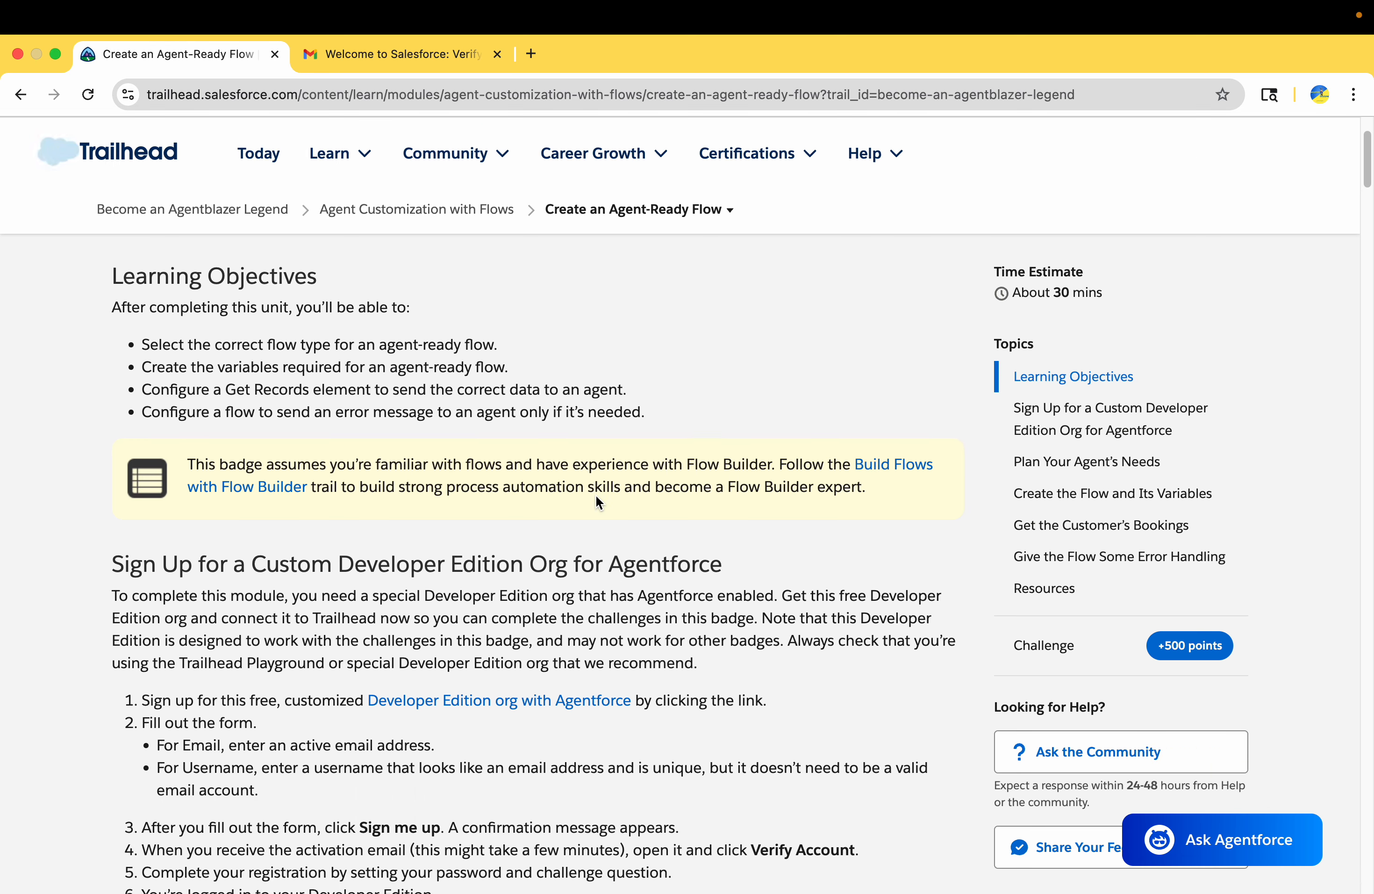
{"action": "scroll", "coordinate": [596, 498], "scroll_direction": "down", "scroll_amount": 2}
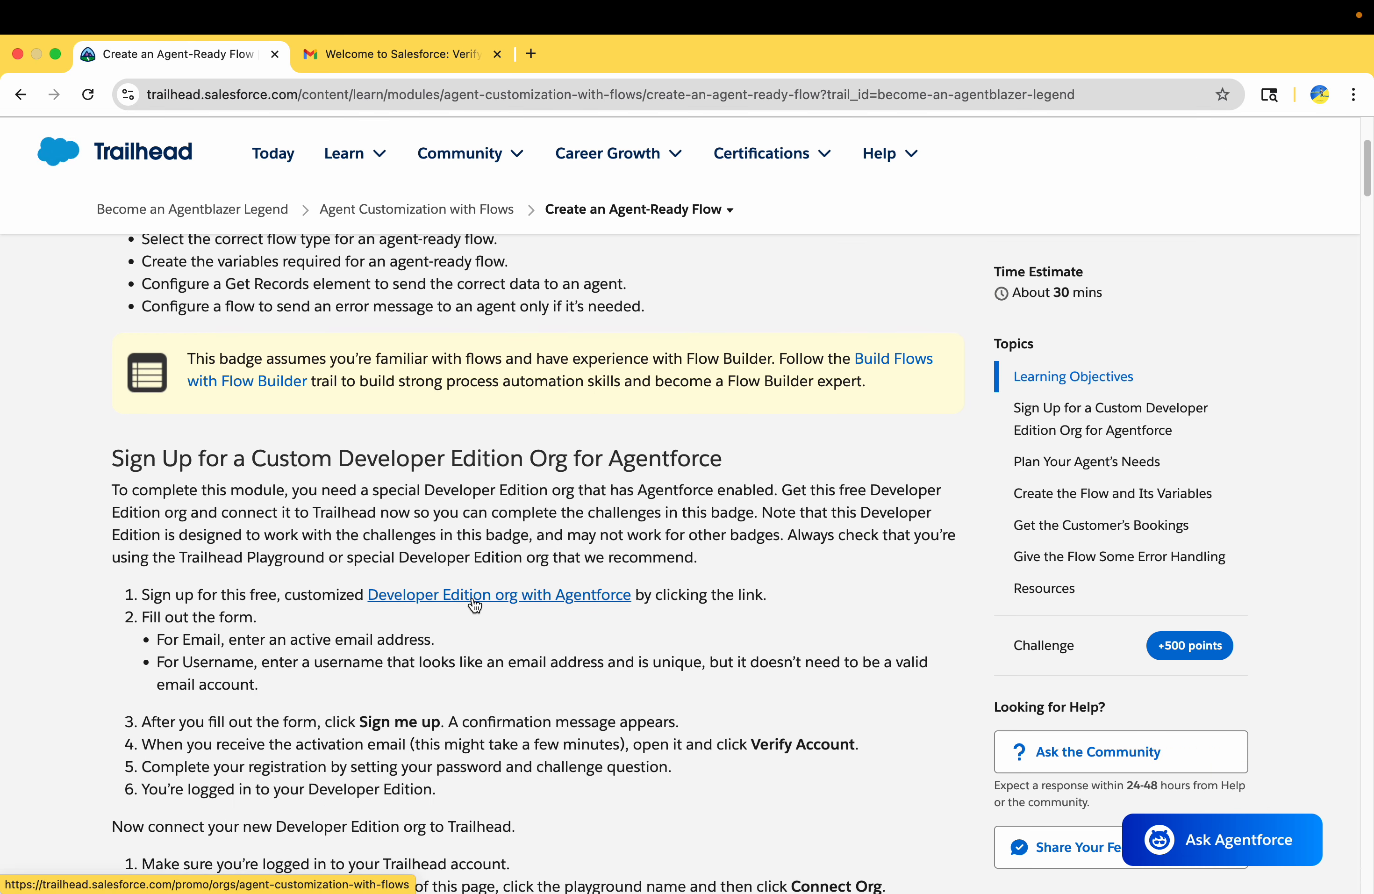
{"action": "left_click", "coordinate": [282, 600]}
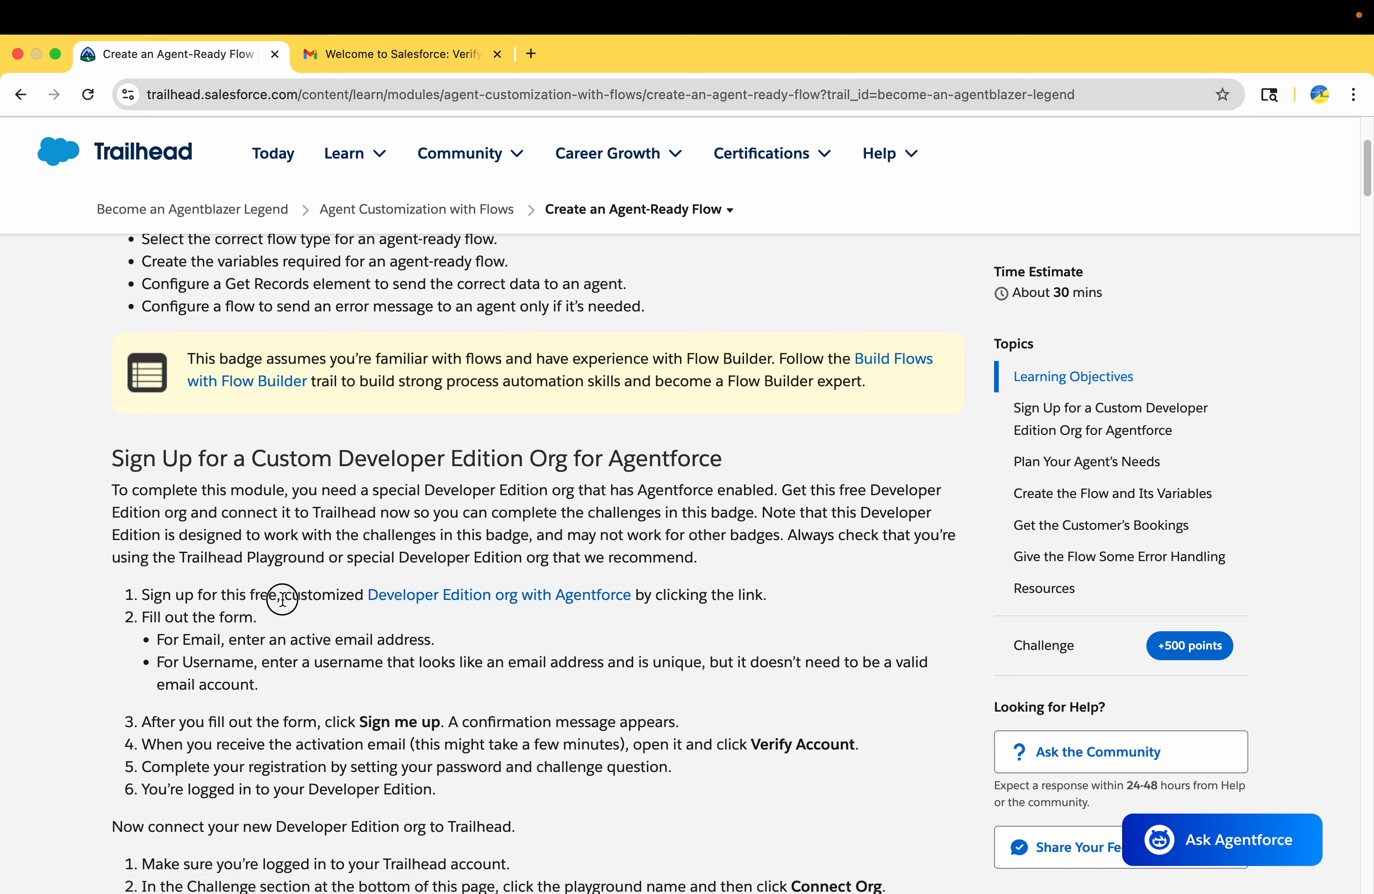
{"action": "left_click_drag", "start_coordinate": [283, 600], "coordinate": [324, 598]}
{"action": "left_click", "coordinate": [484, 595]}
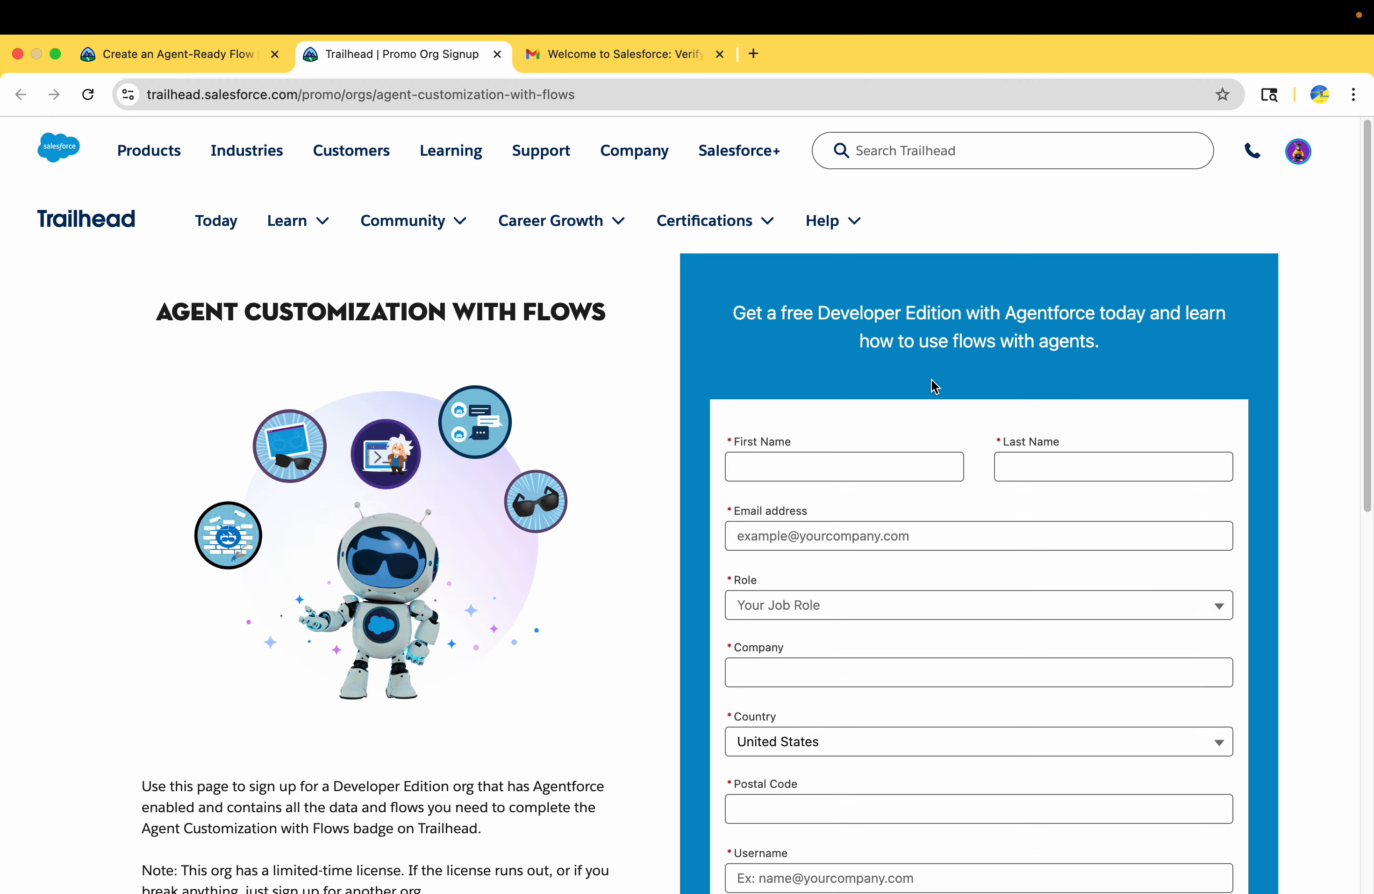
Review the signup page's introductory text about the free Developer Edition with Agentforce
{"action": "left_click_drag", "start_coordinate": [731, 311], "coordinate": [1039, 329]}
{"action": "left_click", "coordinate": [907, 320]}
{"action": "left_click_drag", "start_coordinate": [849, 314], "coordinate": [980, 313]}
{"action": "double_click", "coordinate": [1040, 318]}
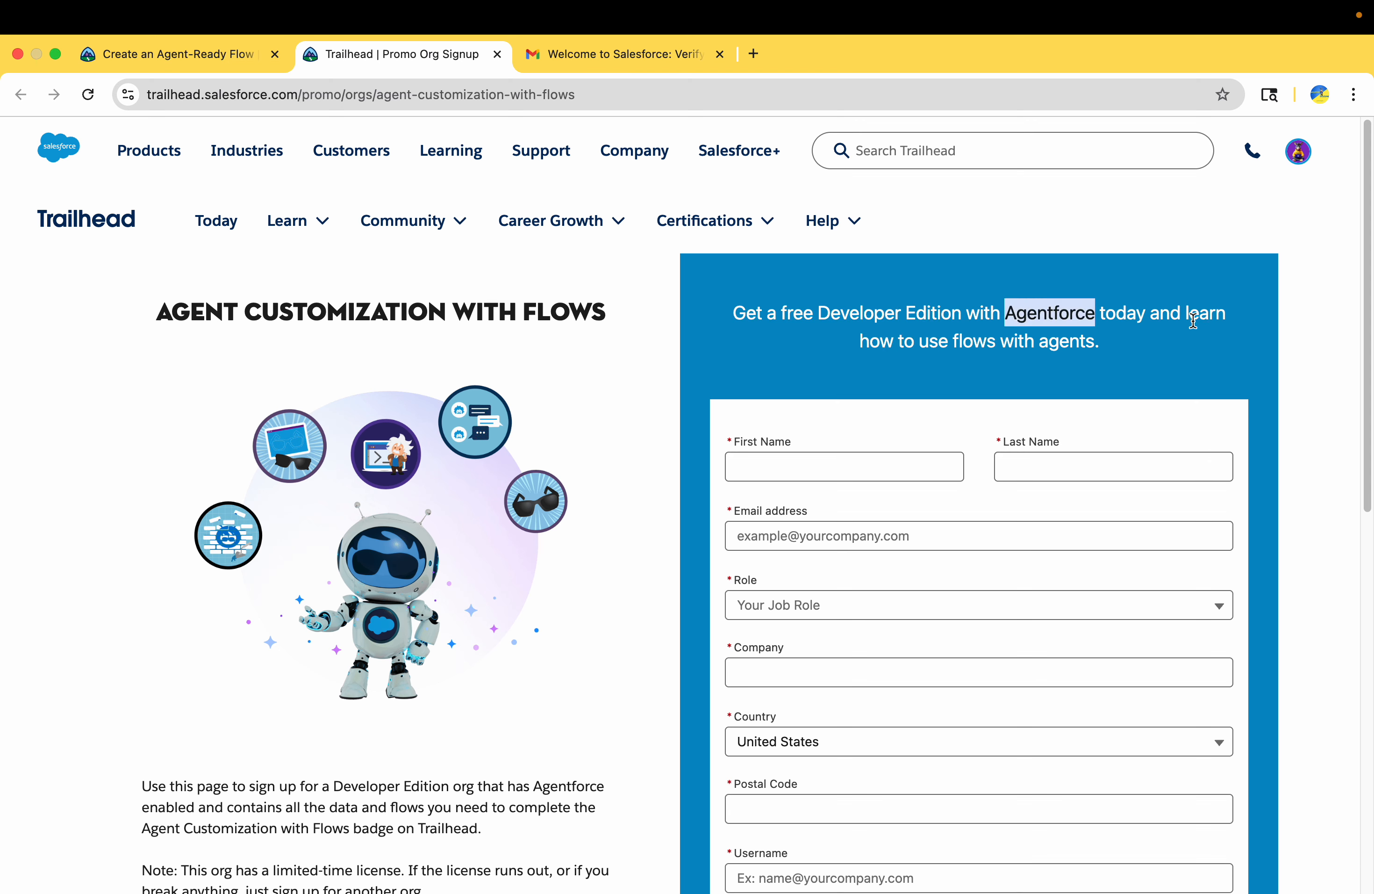
{"action": "left_click_drag", "start_coordinate": [1185, 312], "coordinate": [1186, 344]}
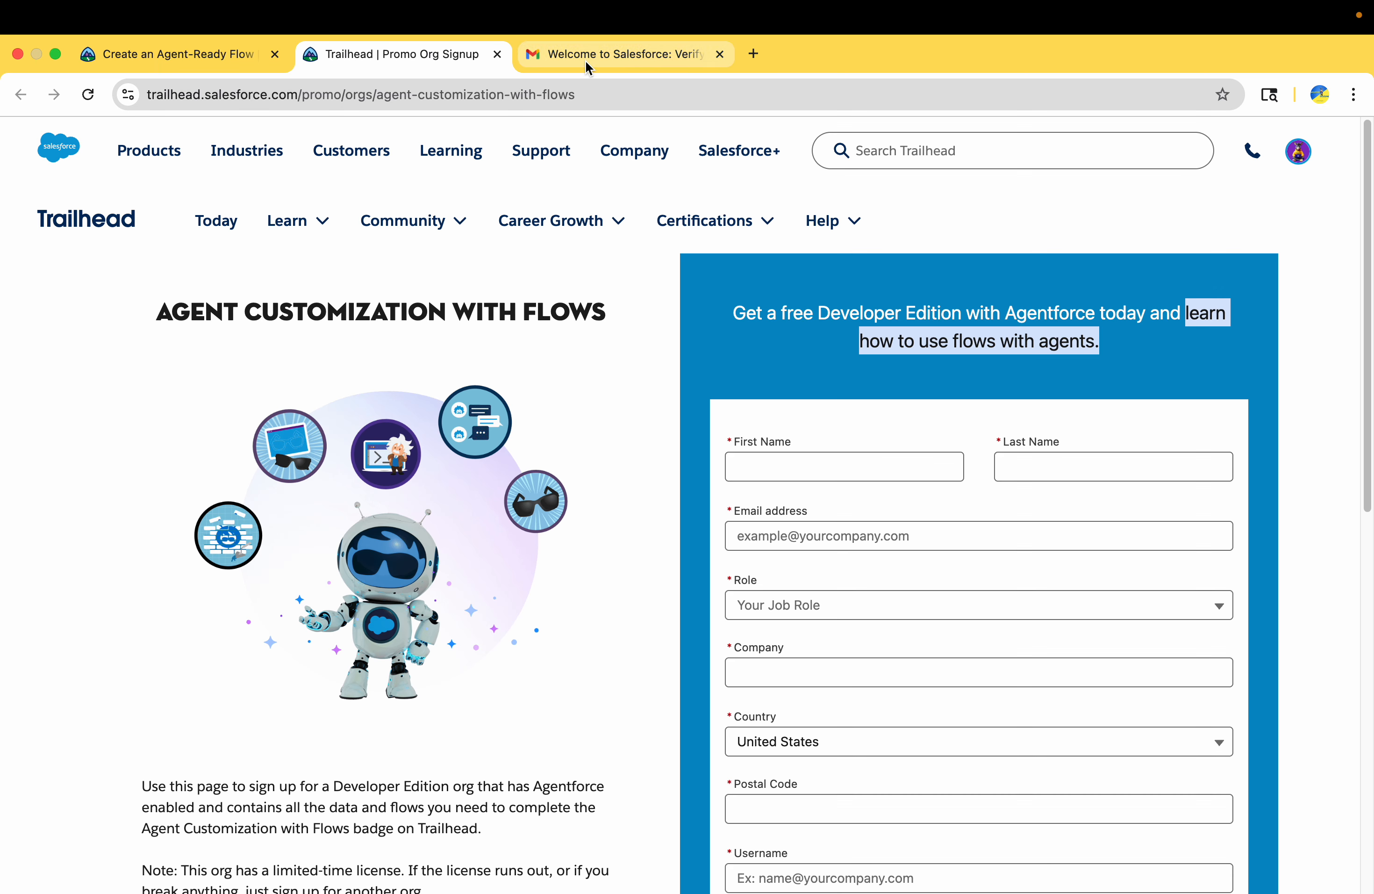
Switch to the Salesforce welcome email in Gmail, copy the org username and start the account verification
{"action": "left_click", "coordinate": [539, 51]}
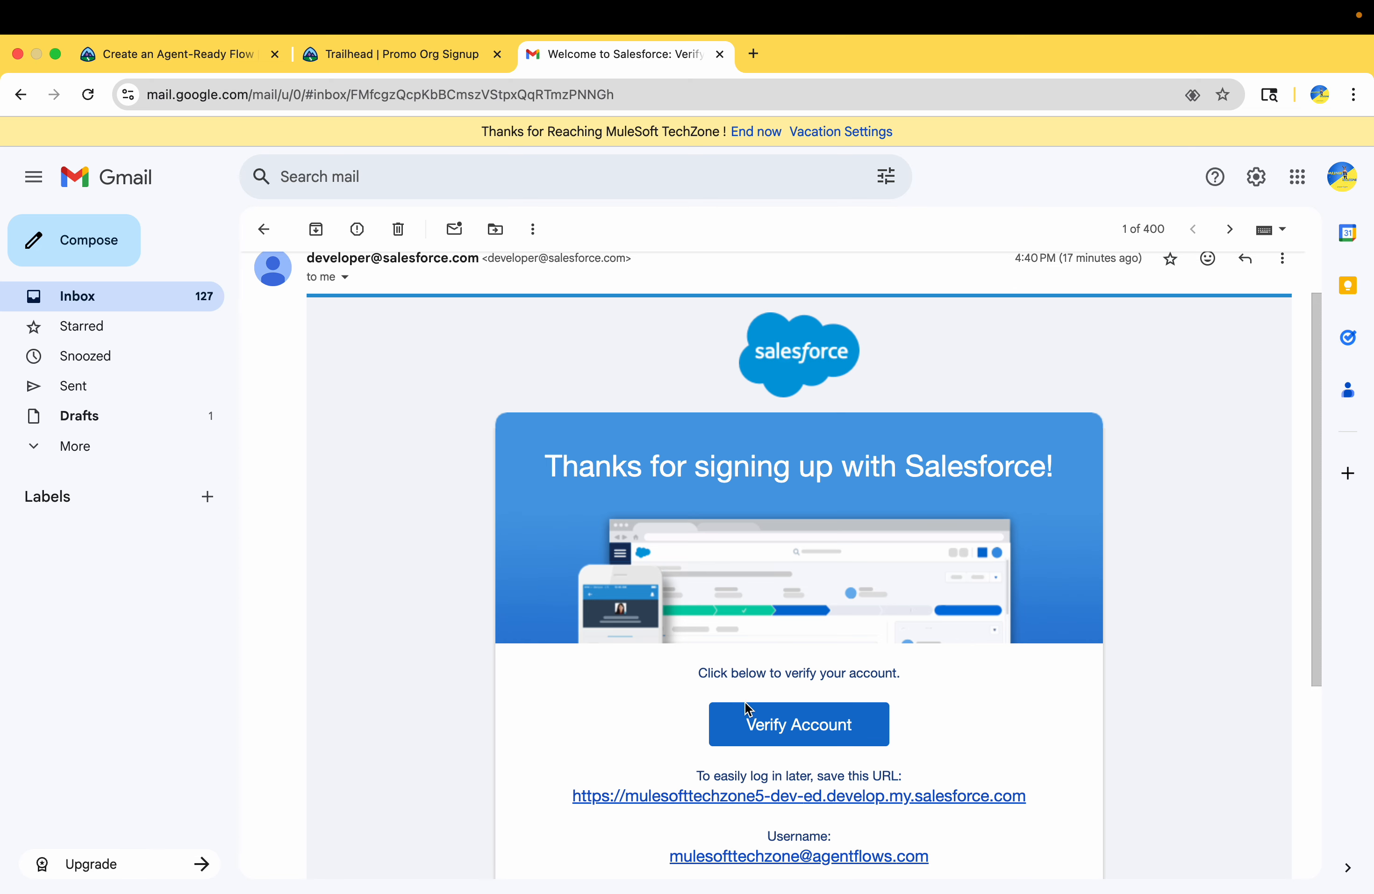
{"action": "left_click_drag", "start_coordinate": [653, 853], "coordinate": [981, 858]}
{"action": "key", "text": "super+c"}
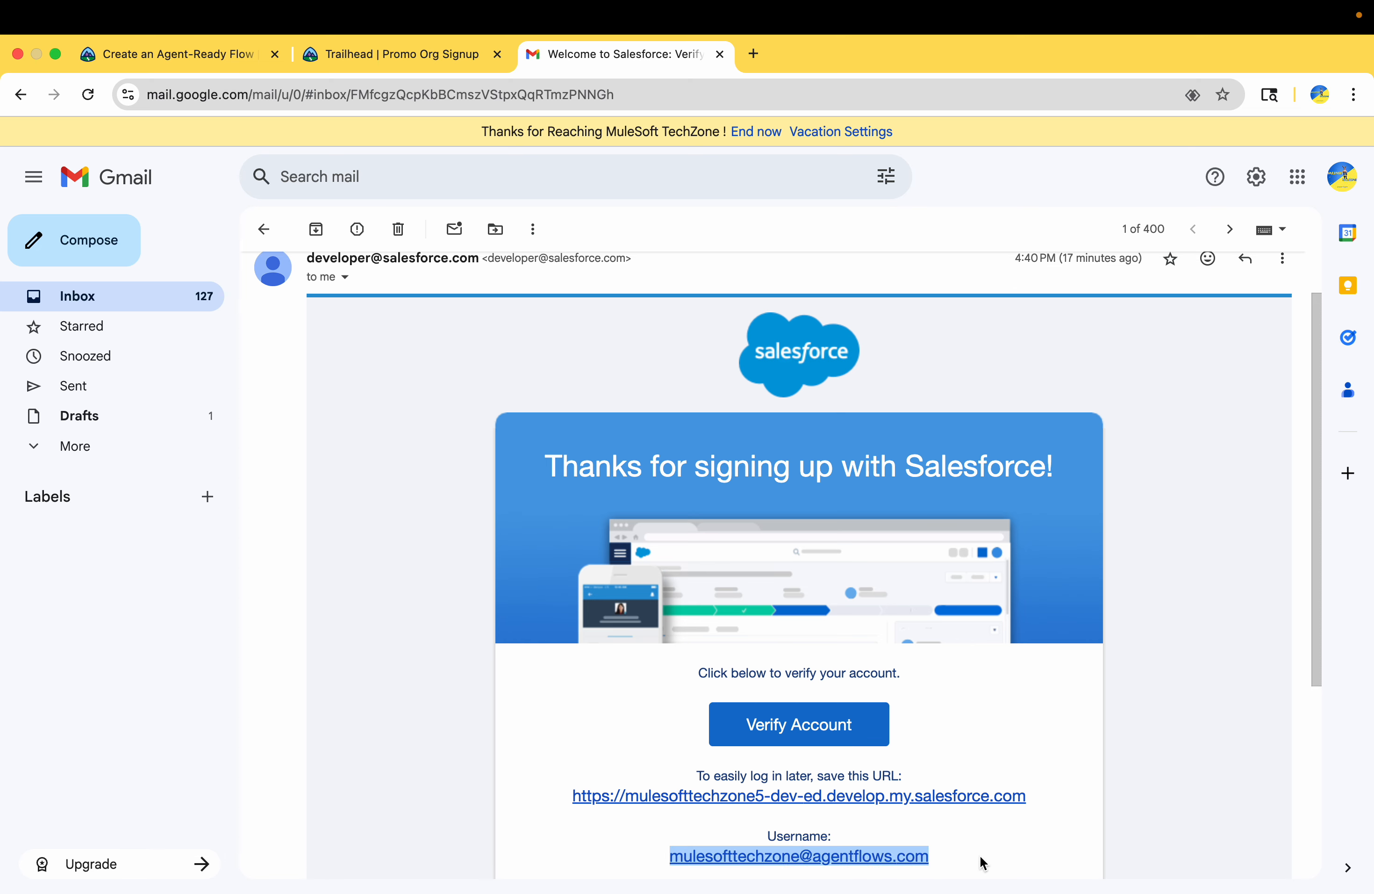
{"action": "left_click", "coordinate": [815, 736]}
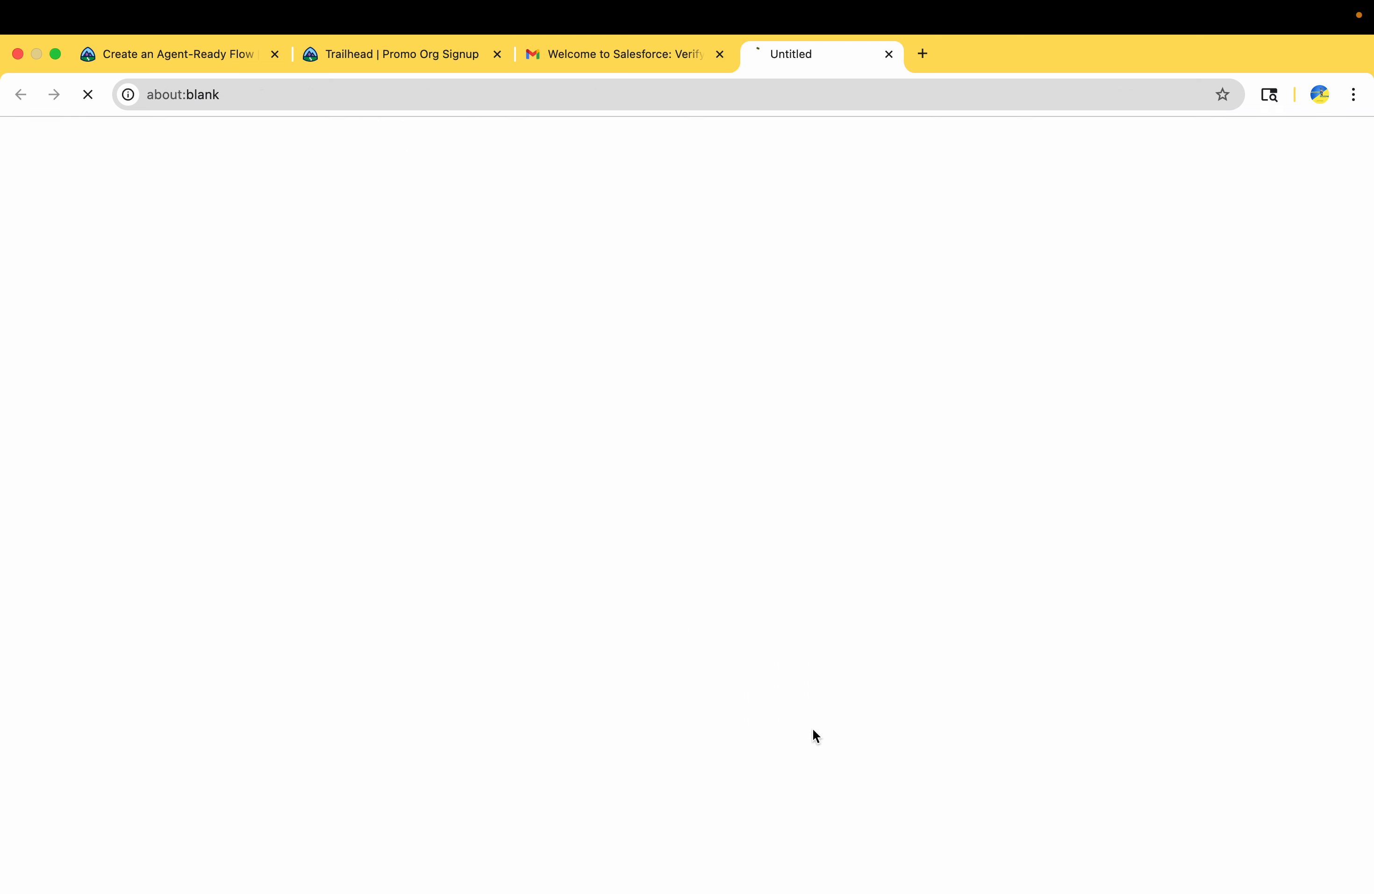
{"action": "left_click", "coordinate": [670, 423]}
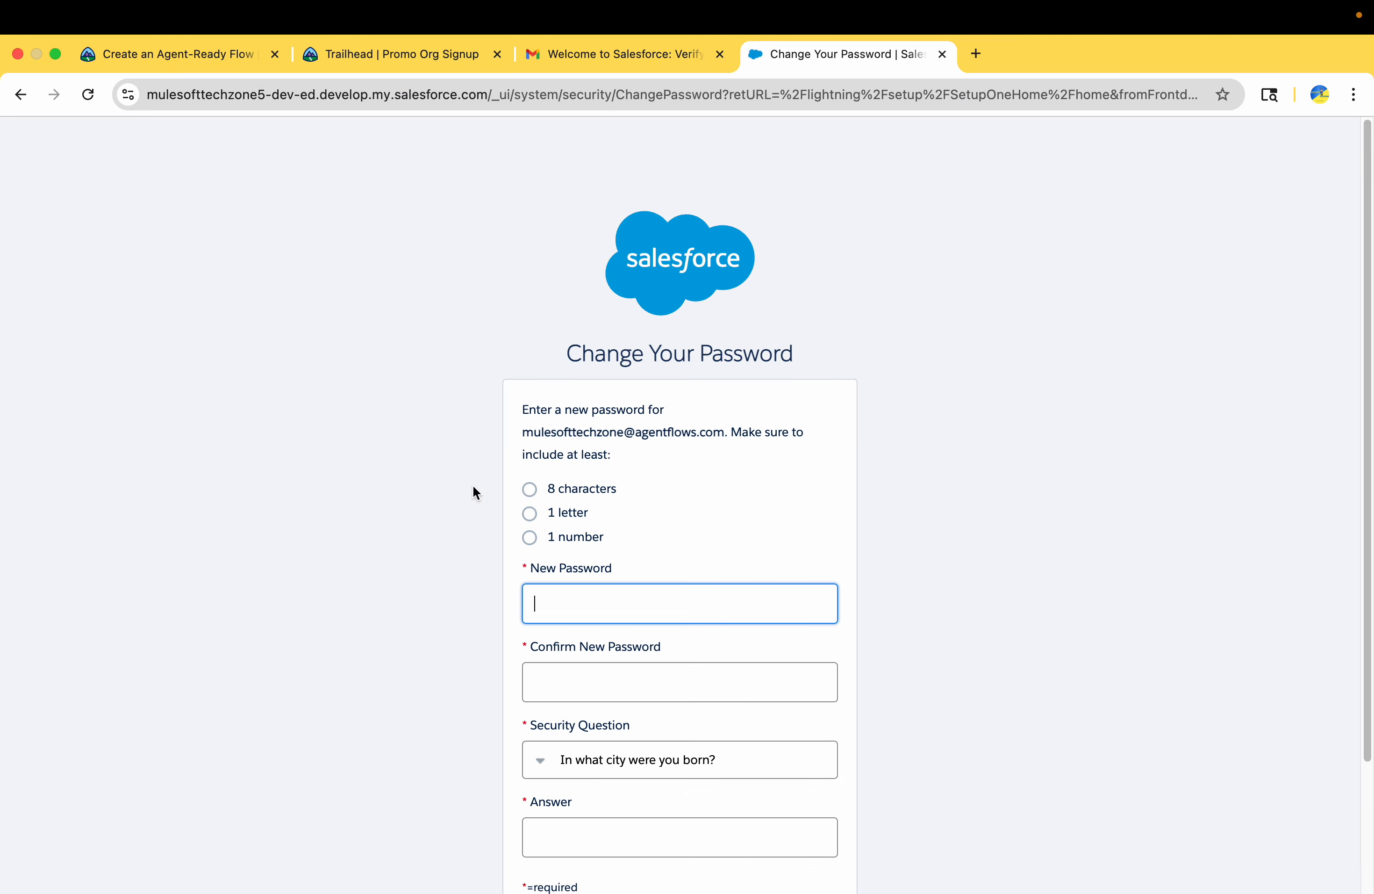
Set and confirm the new account password, including the answer to the security question about the birth city
{"action": "left_click", "coordinate": [598, 613]}
{"action": "type", "text": "•••••••"}
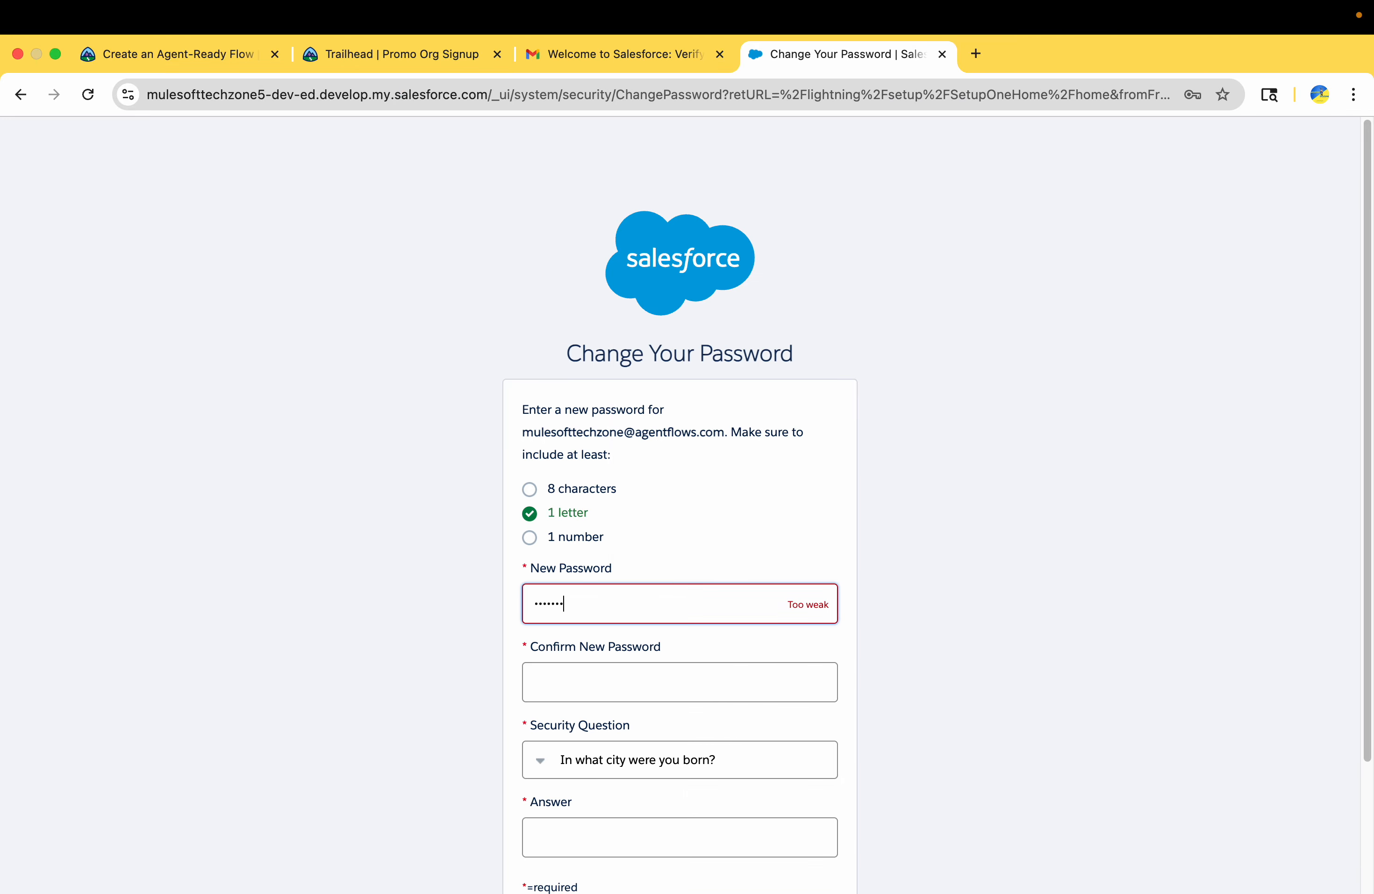
{"action": "type", "text": "•••"}
{"action": "key", "text": "Tab"}
{"action": "type", "text": "••••"}
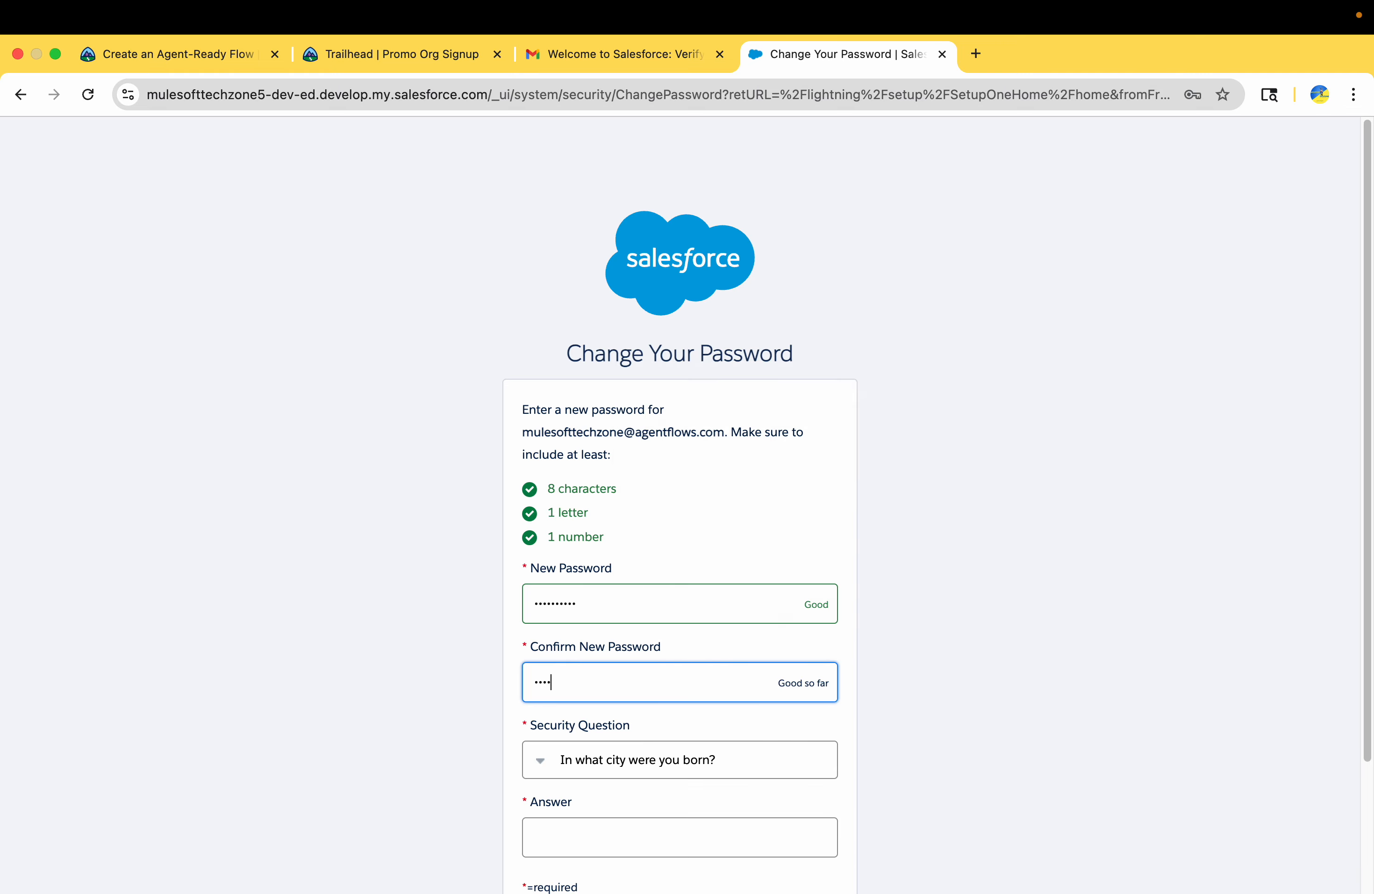
{"action": "type", "text": "••••••"}
{"action": "key", "text": "Tab"}
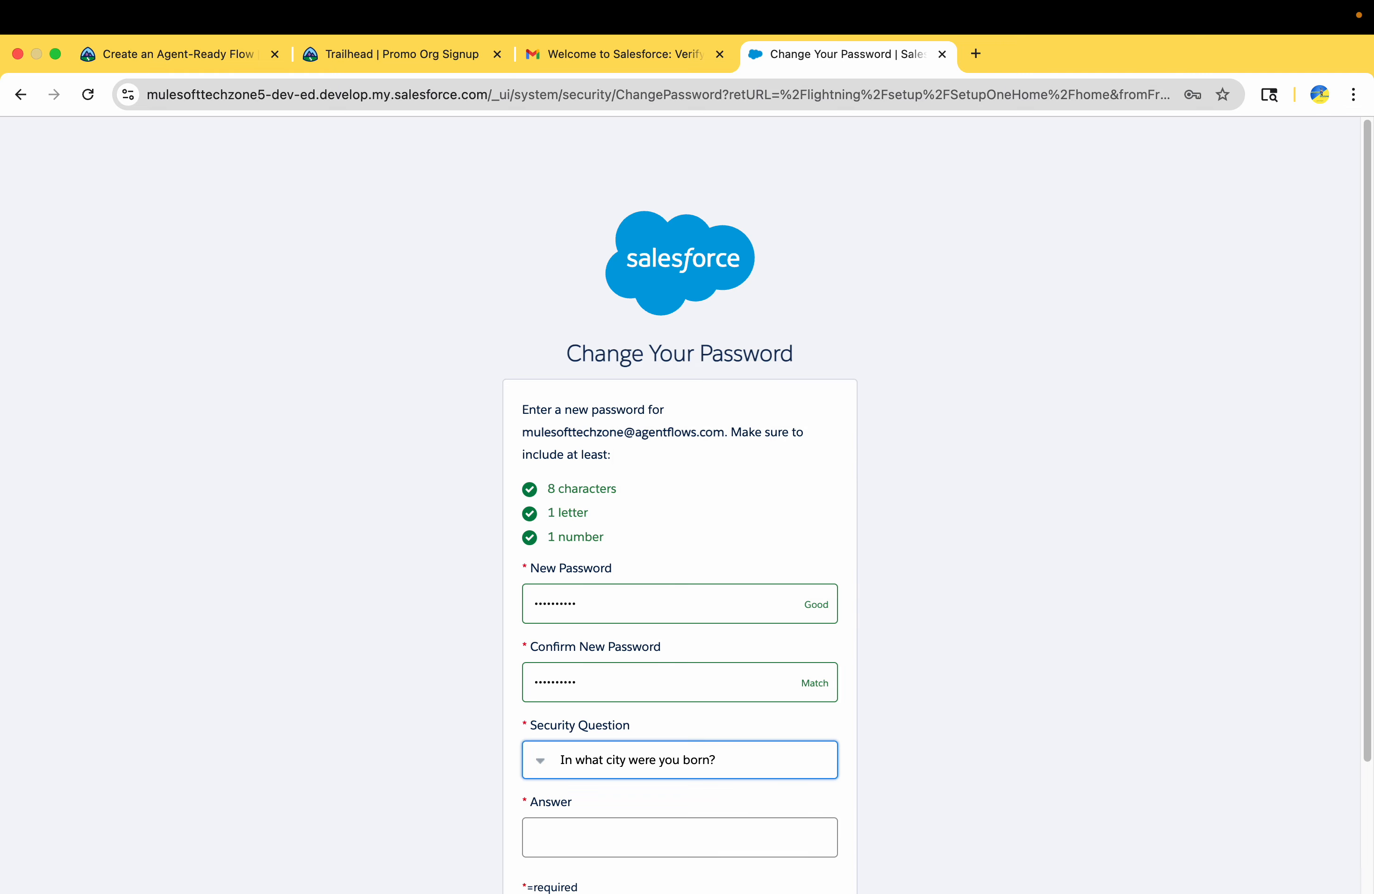
{"action": "key", "text": "Tab"}
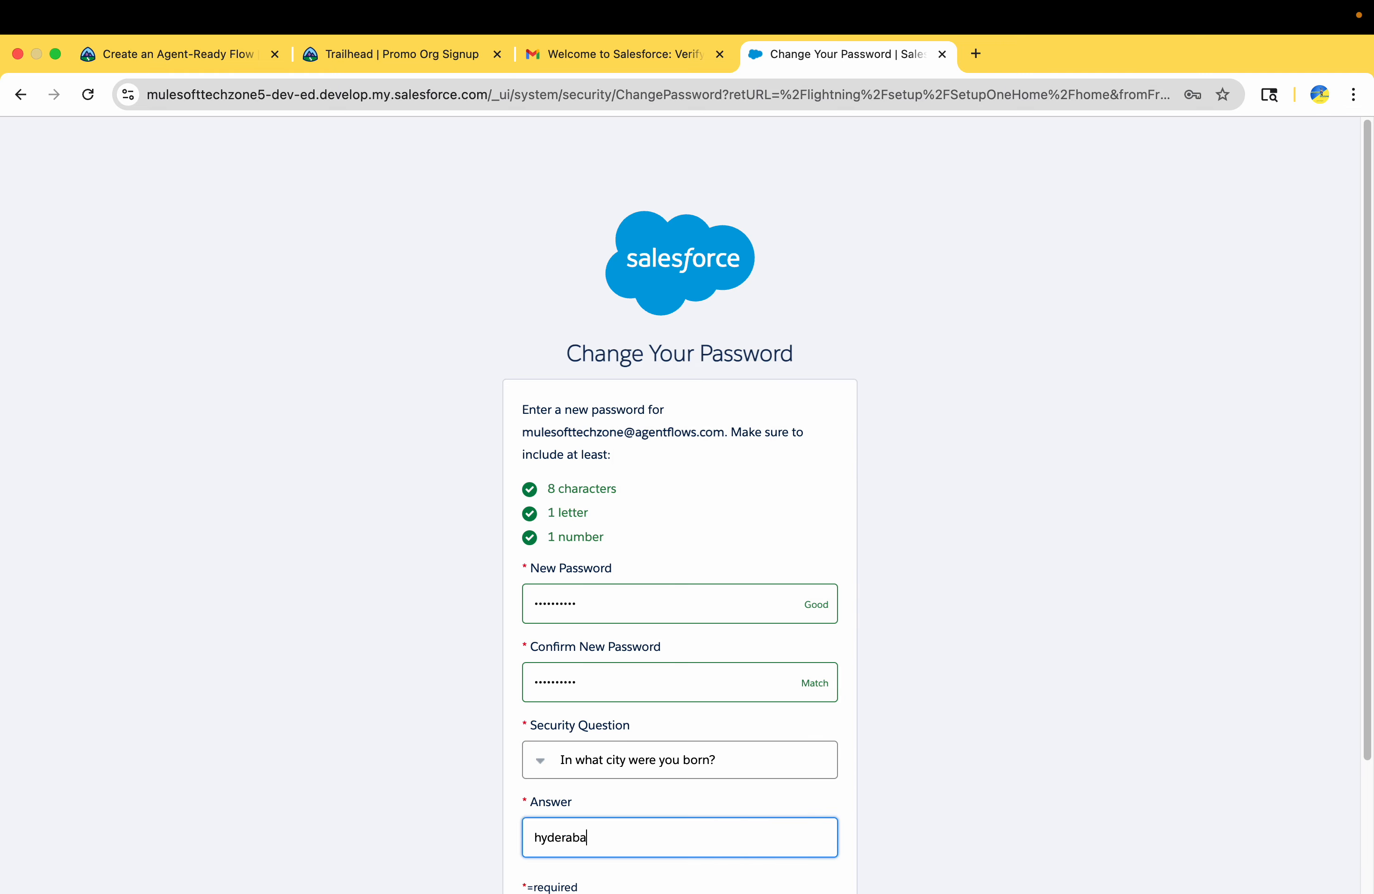
{"action": "scroll", "coordinate": [599, 616], "scroll_direction": "down", "scroll_amount": 3}
{"action": "left_click", "coordinate": [636, 774]}
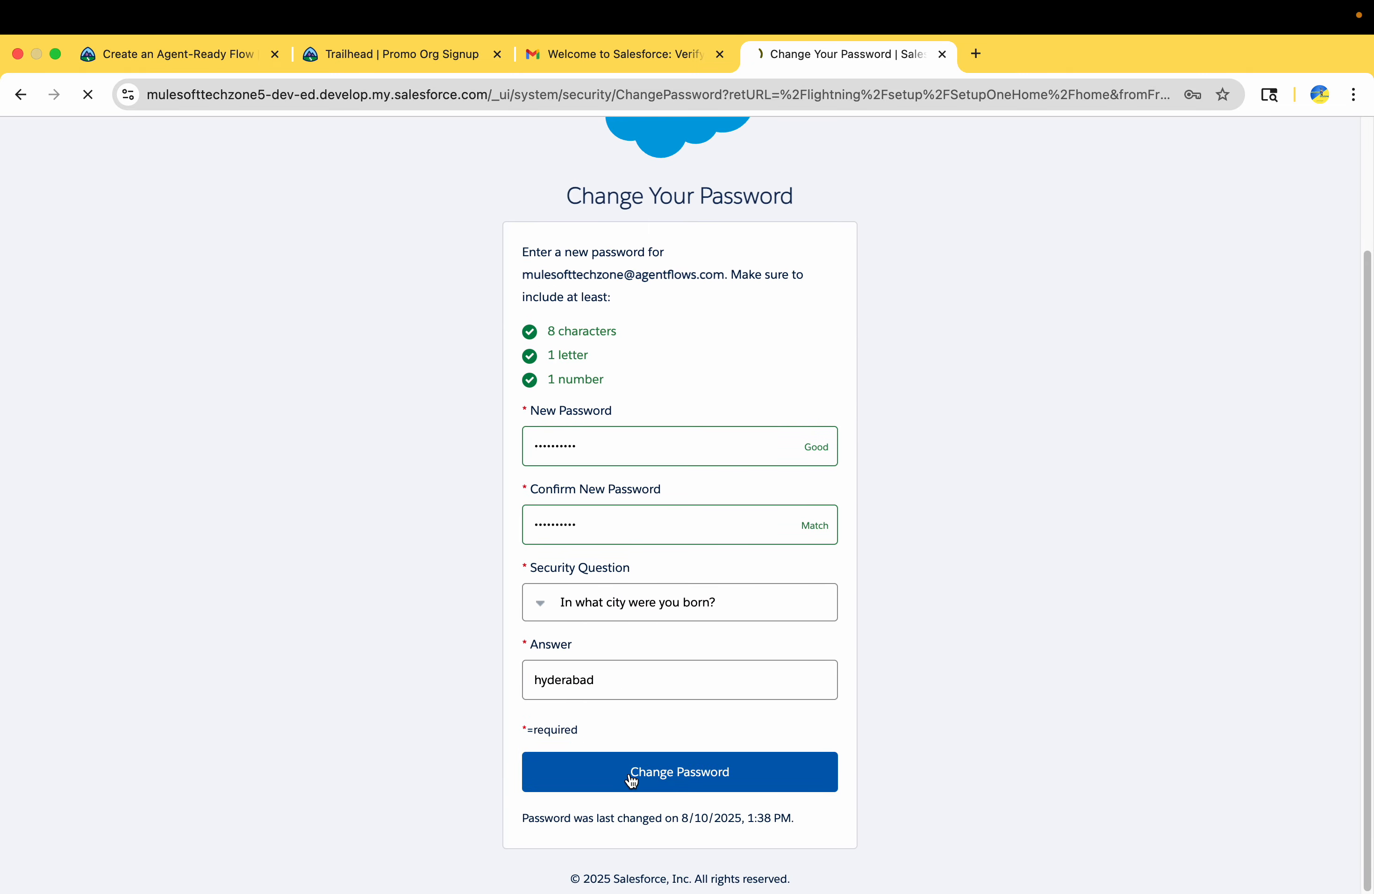
Close the promo signup, email and Salesforce Setup pages, blocking the org's notification request
{"action": "left_click_drag", "start_coordinate": [816, 52], "coordinate": [550, 65]}
{"action": "left_click", "coordinate": [394, 54]}
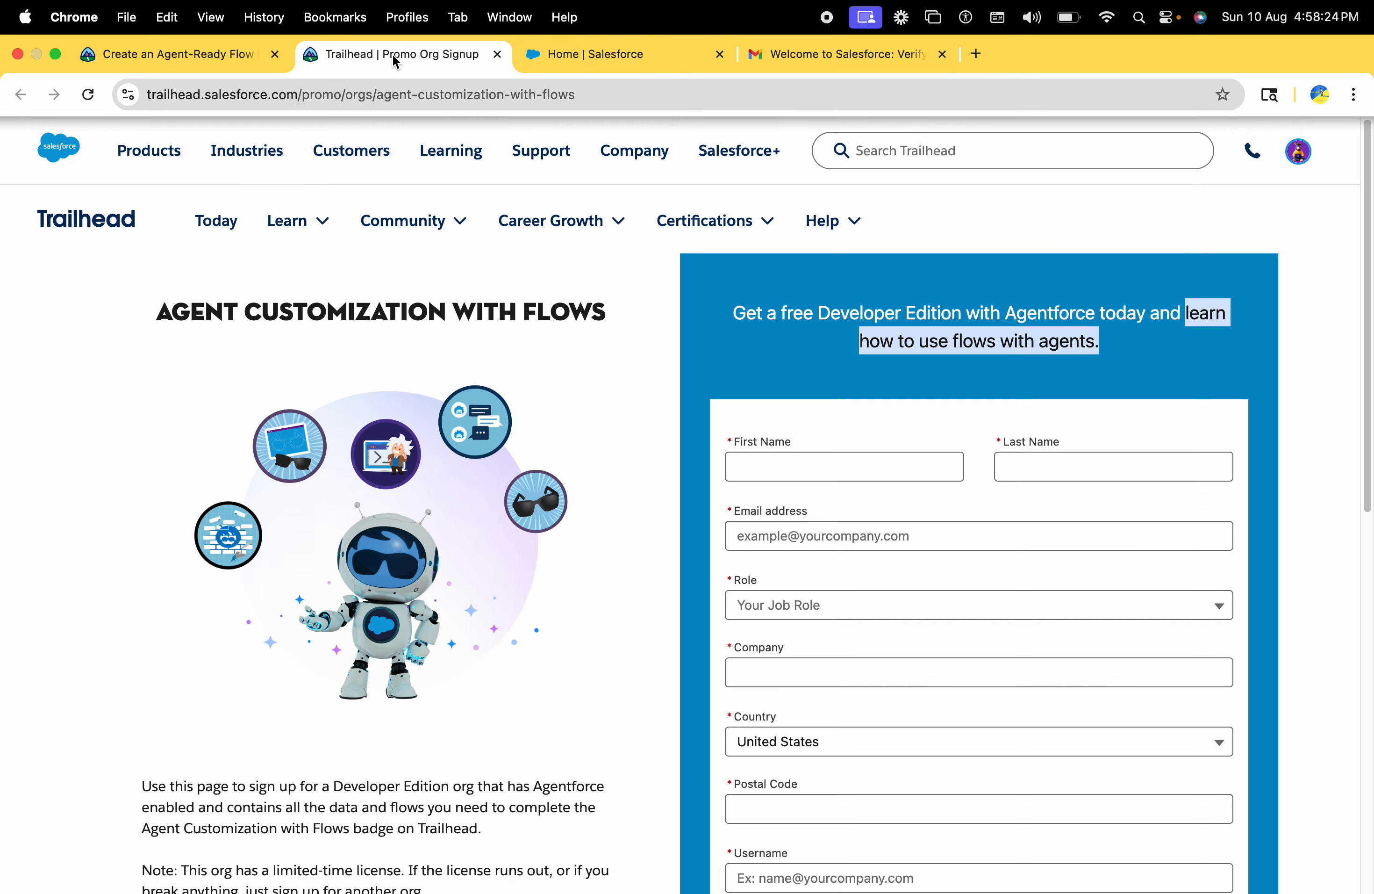
{"action": "left_click", "coordinate": [497, 54]}
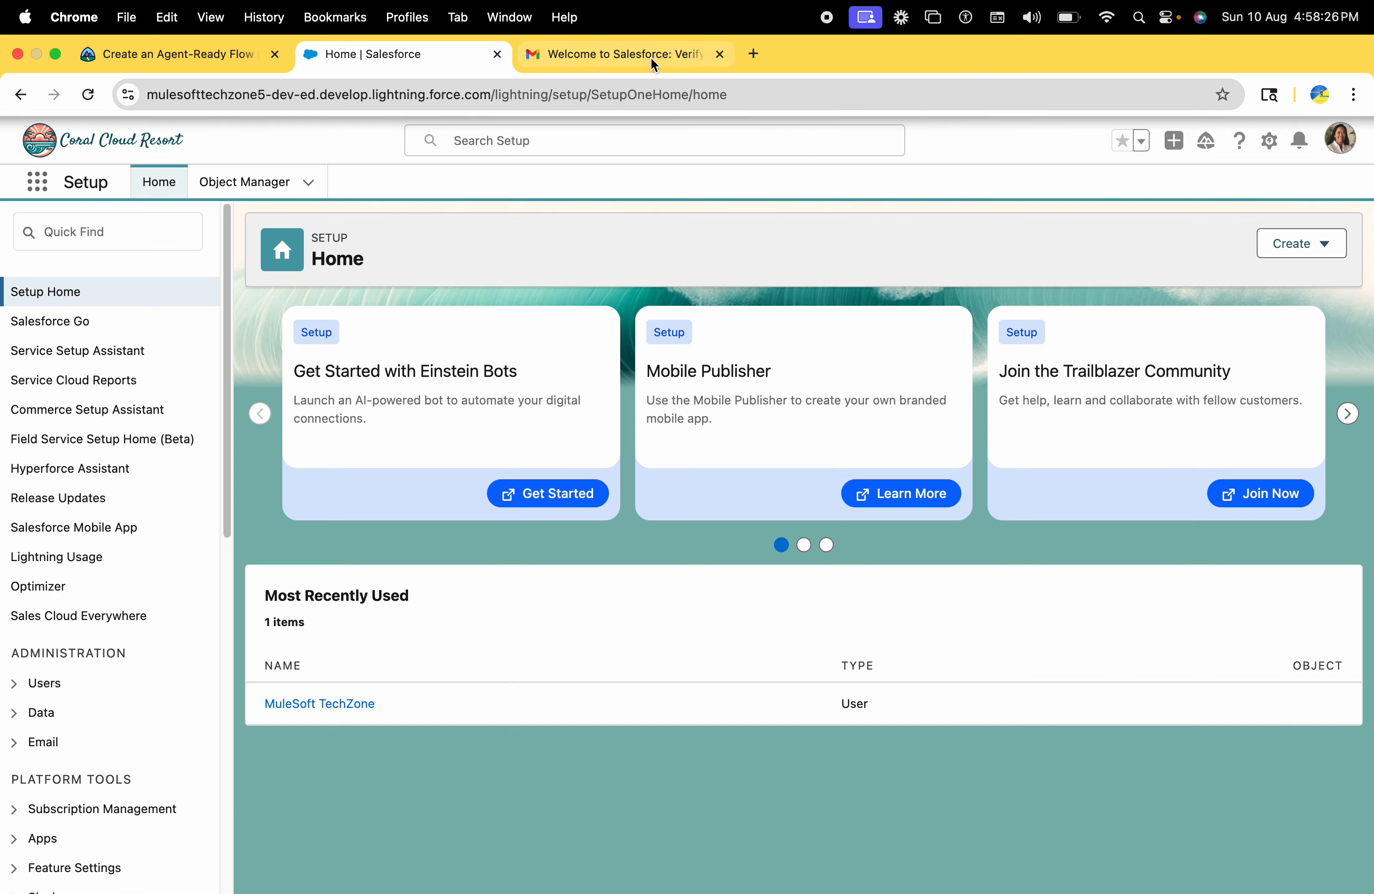
{"action": "left_click", "coordinate": [720, 54]}
{"action": "left_click", "coordinate": [303, 263]}
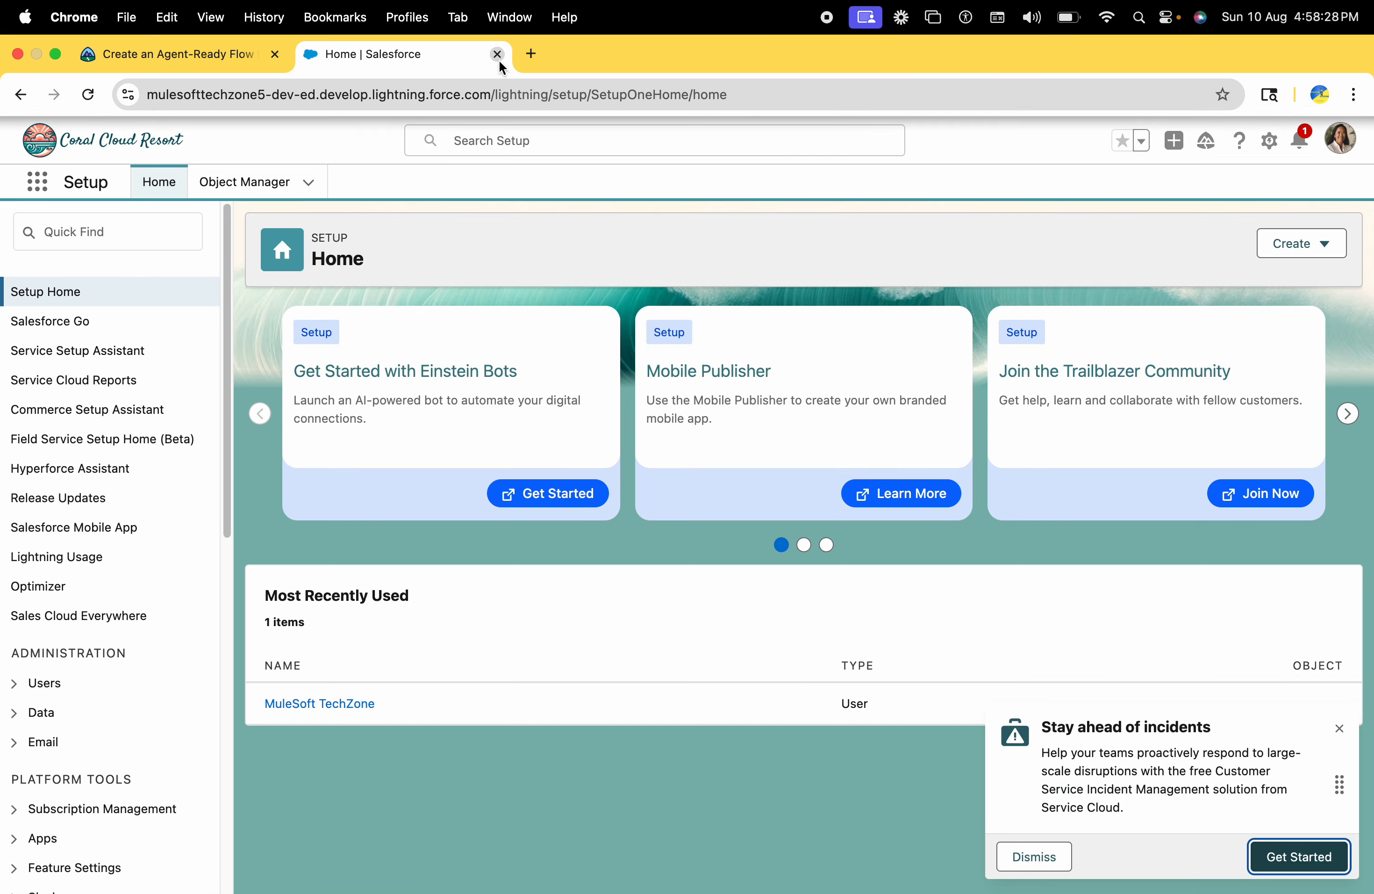
{"action": "left_click", "coordinate": [497, 54]}
Start connecting a new org from the hands-on org chooser in the unit's Challenge section
{"action": "scroll", "coordinate": [302, 525], "scroll_direction": "down", "scroll_amount": 20}
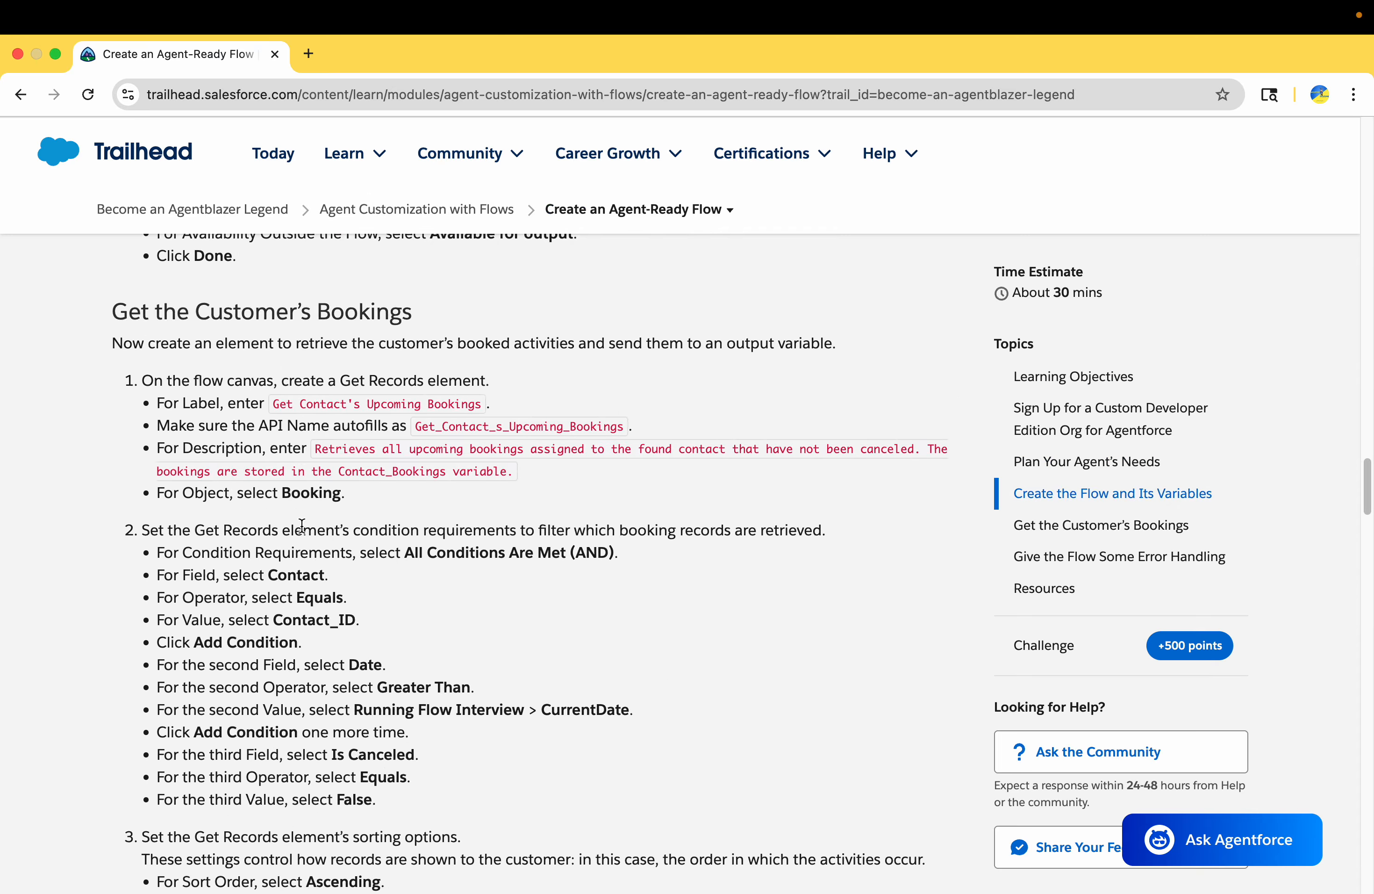
{"action": "scroll", "coordinate": [302, 525], "scroll_direction": "down", "scroll_amount": 20}
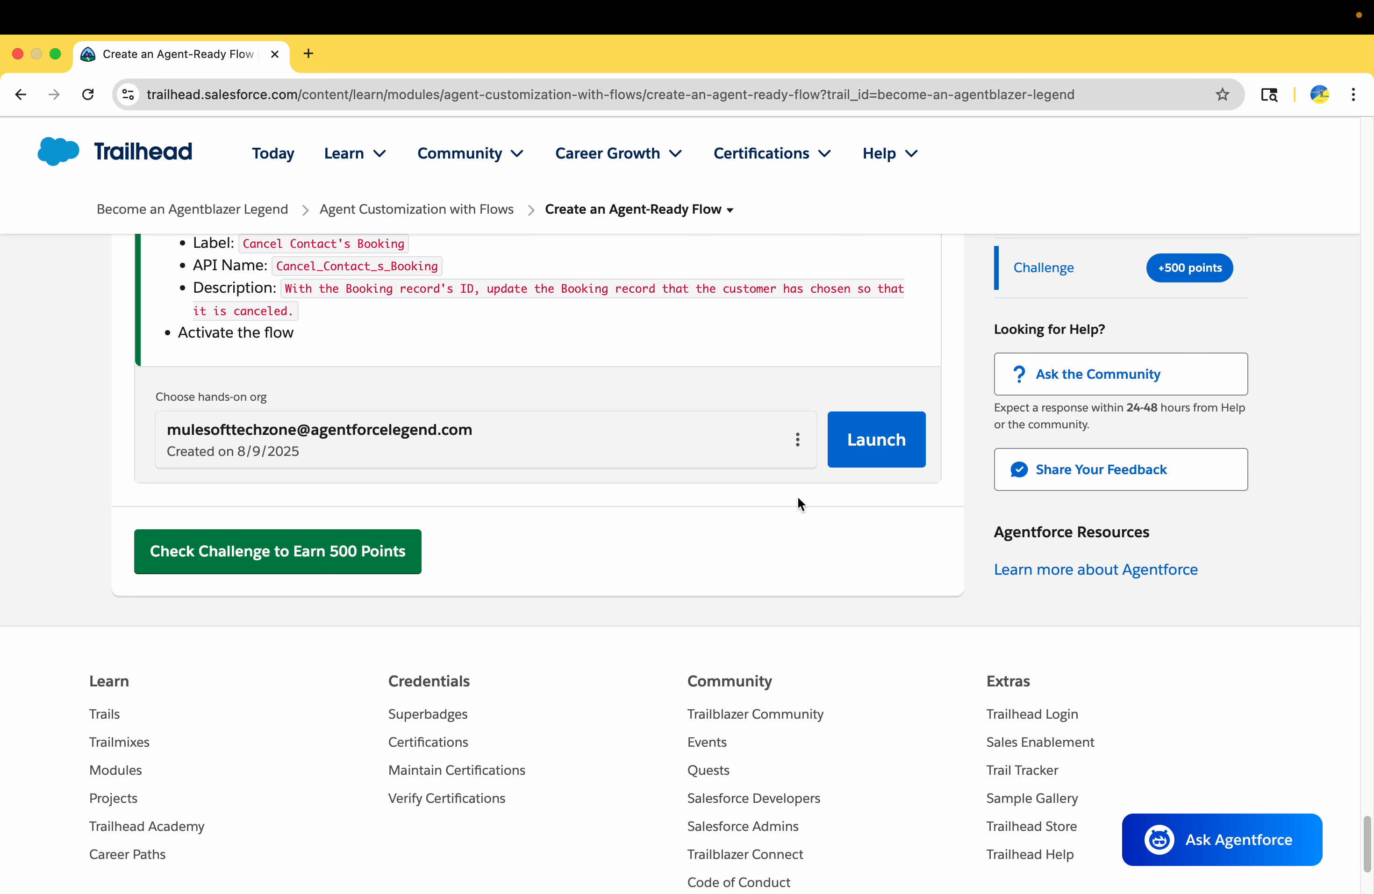
{"action": "left_click", "coordinate": [799, 442]}
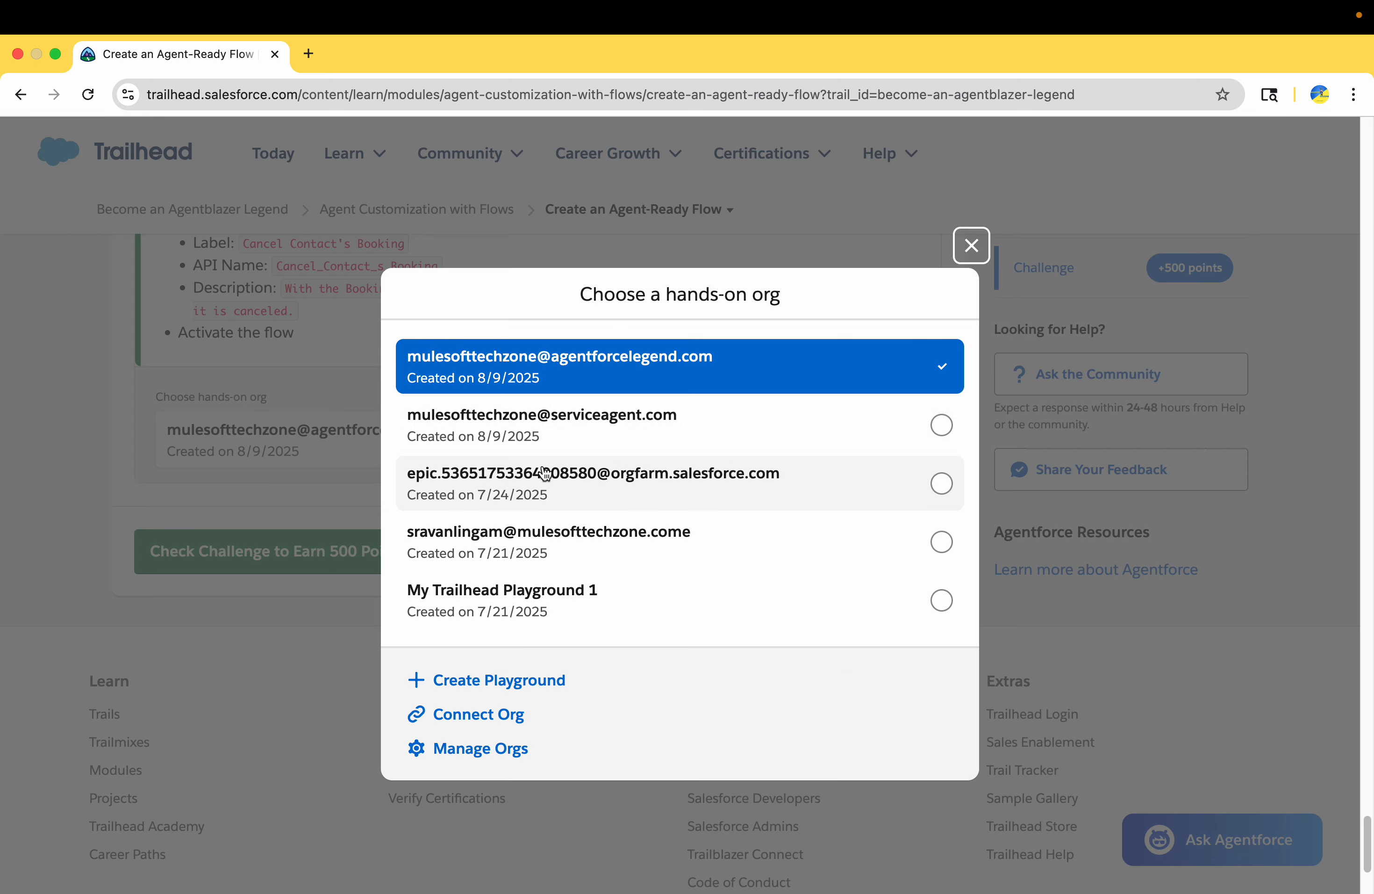
{"action": "left_click", "coordinate": [492, 718]}
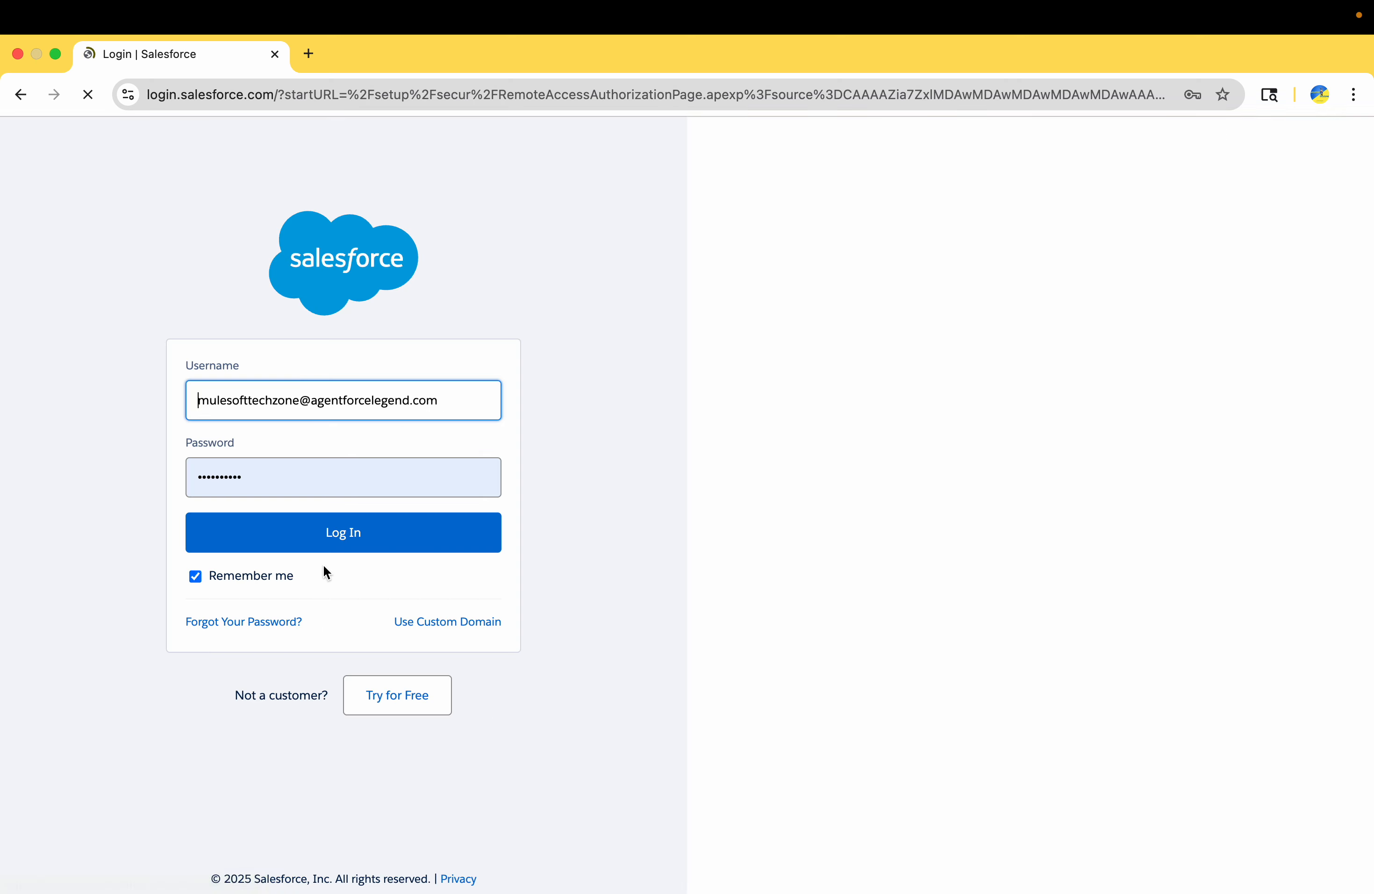
Log in to Salesforce with the copied org username and the account password, saving the credentials in the browser
{"action": "left_click", "coordinate": [319, 380]}
{"action": "triple_click", "coordinate": [322, 385]}
{"action": "key", "text": "super+v"}
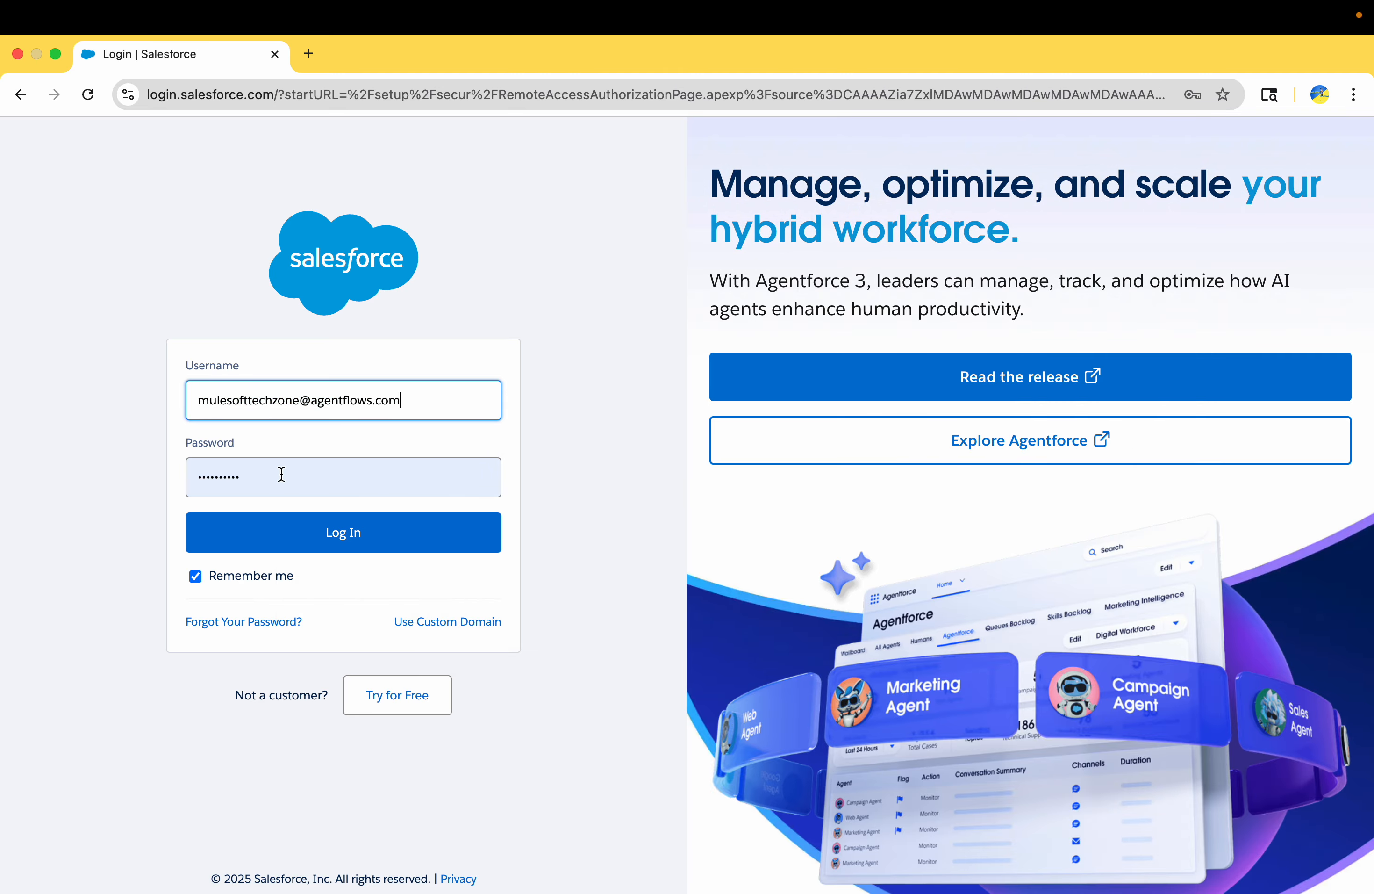
{"action": "triple_click", "coordinate": [277, 472]}
{"action": "type", "text": "••"}
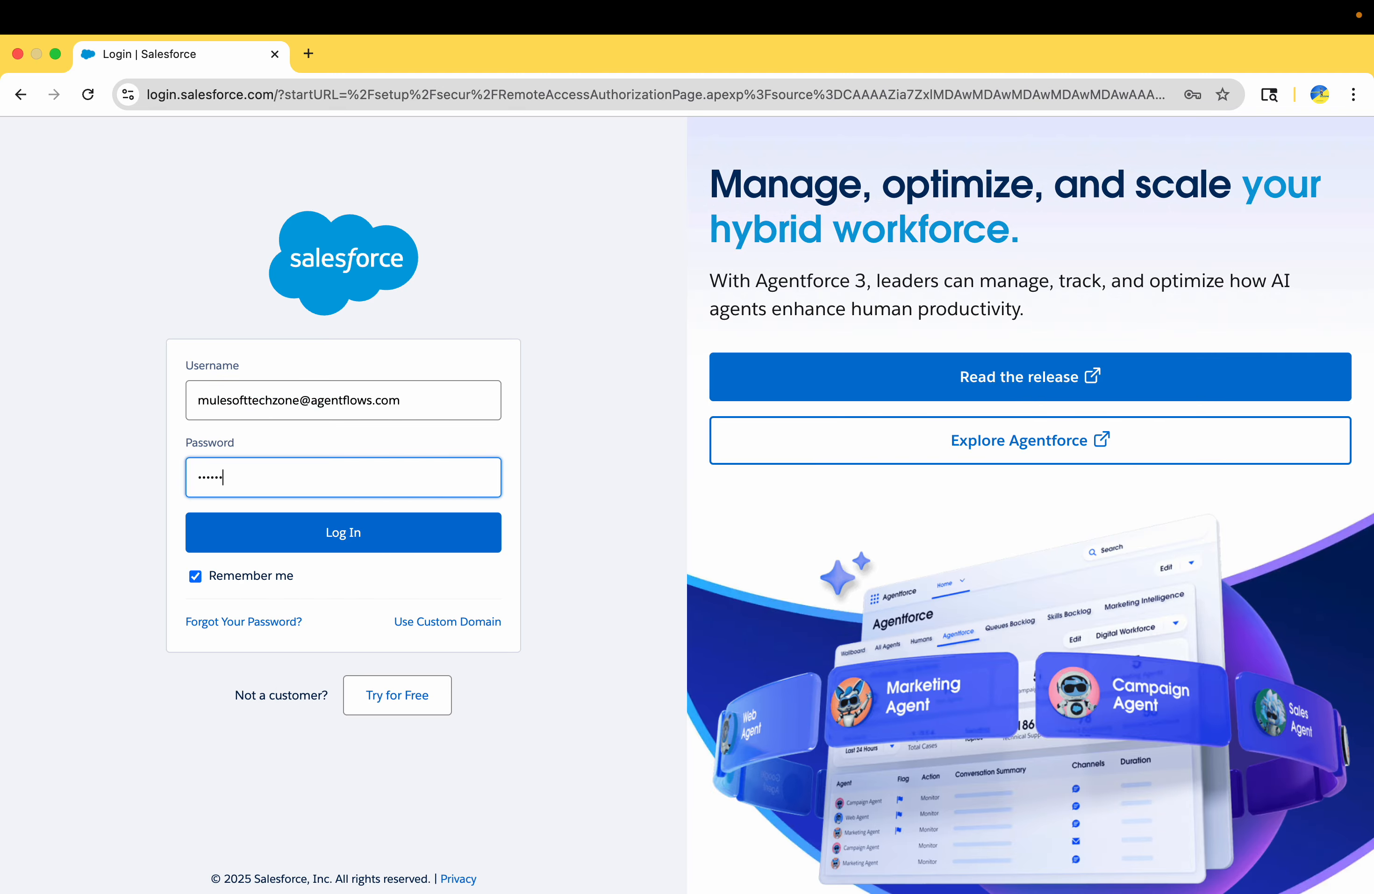
{"action": "left_click", "coordinate": [343, 529]}
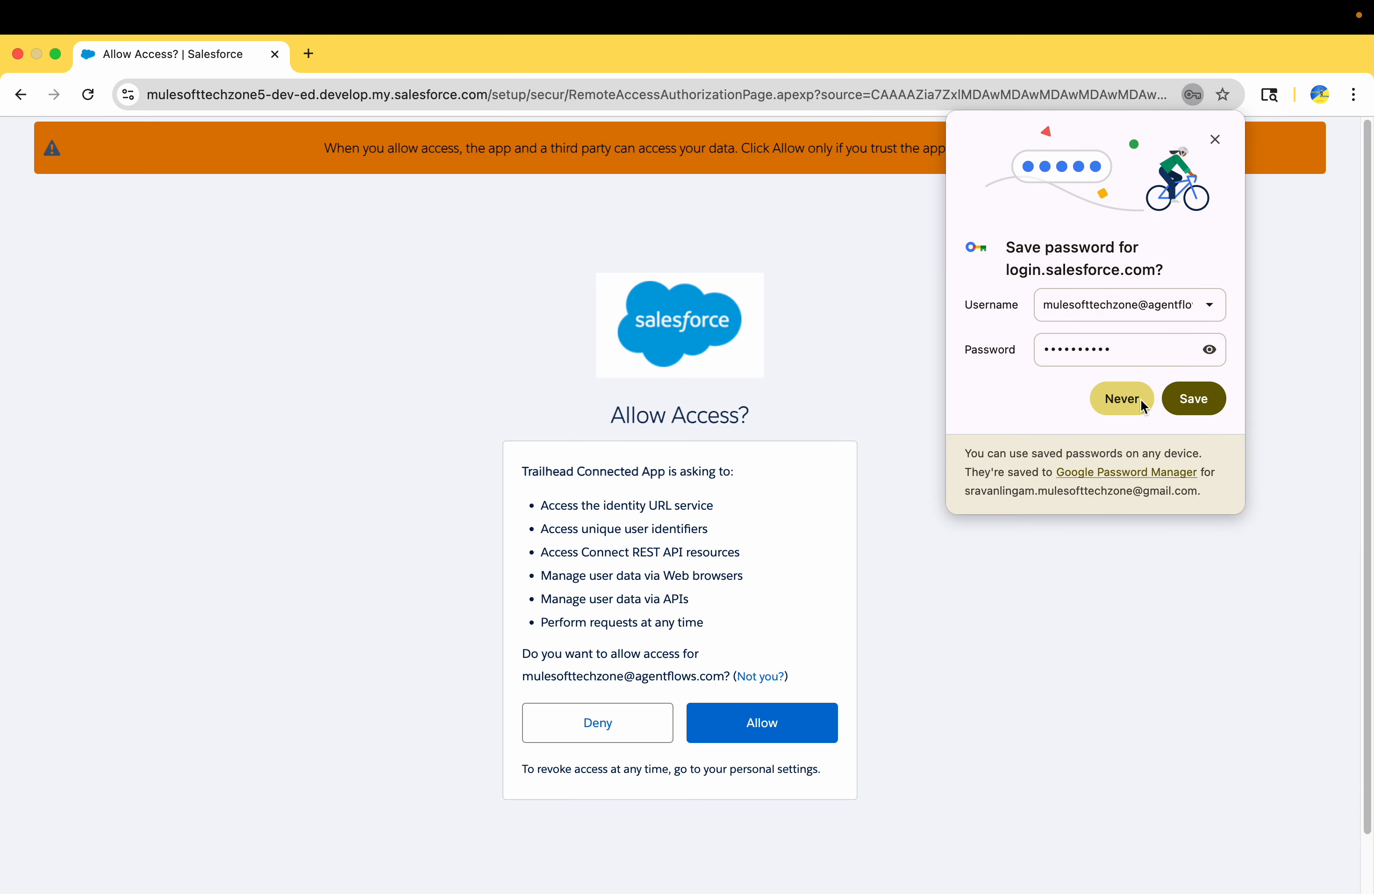
{"action": "left_click", "coordinate": [1187, 398]}
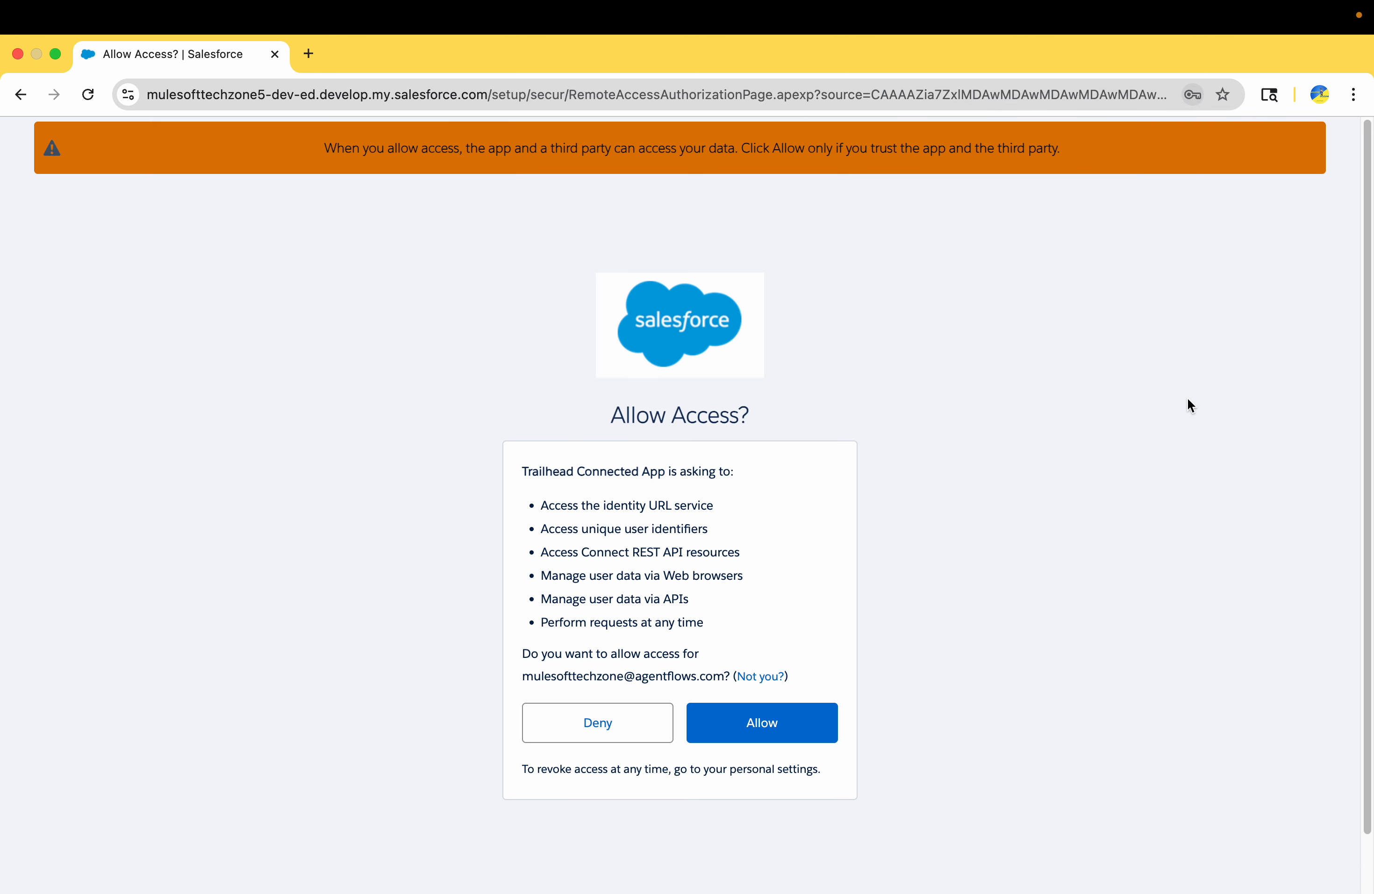
Allow the Trailhead Connected App access and save the org for hands-on challenges
{"action": "left_click", "coordinate": [784, 732]}
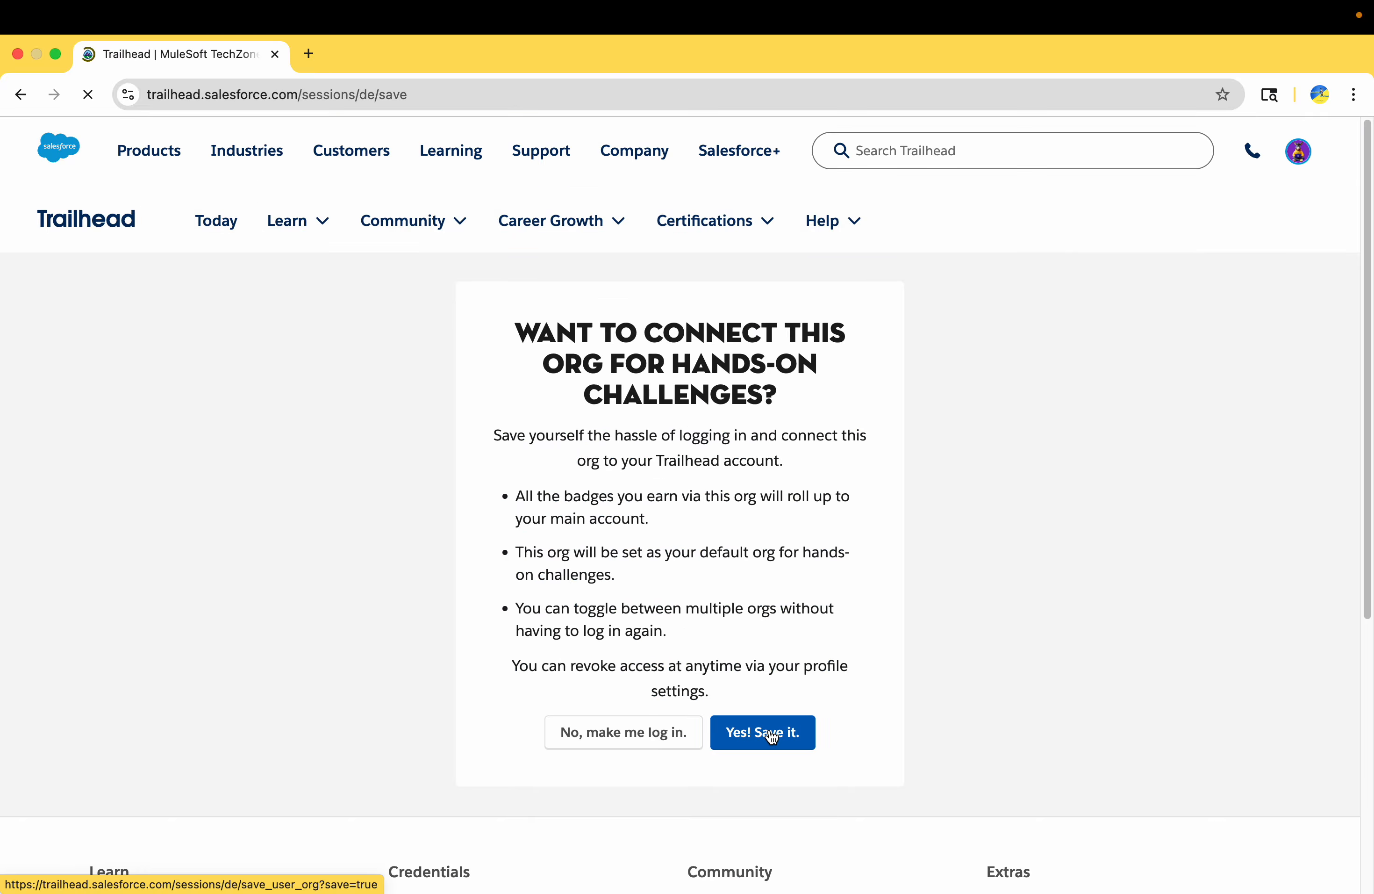
{"action": "left_click", "coordinate": [771, 733]}
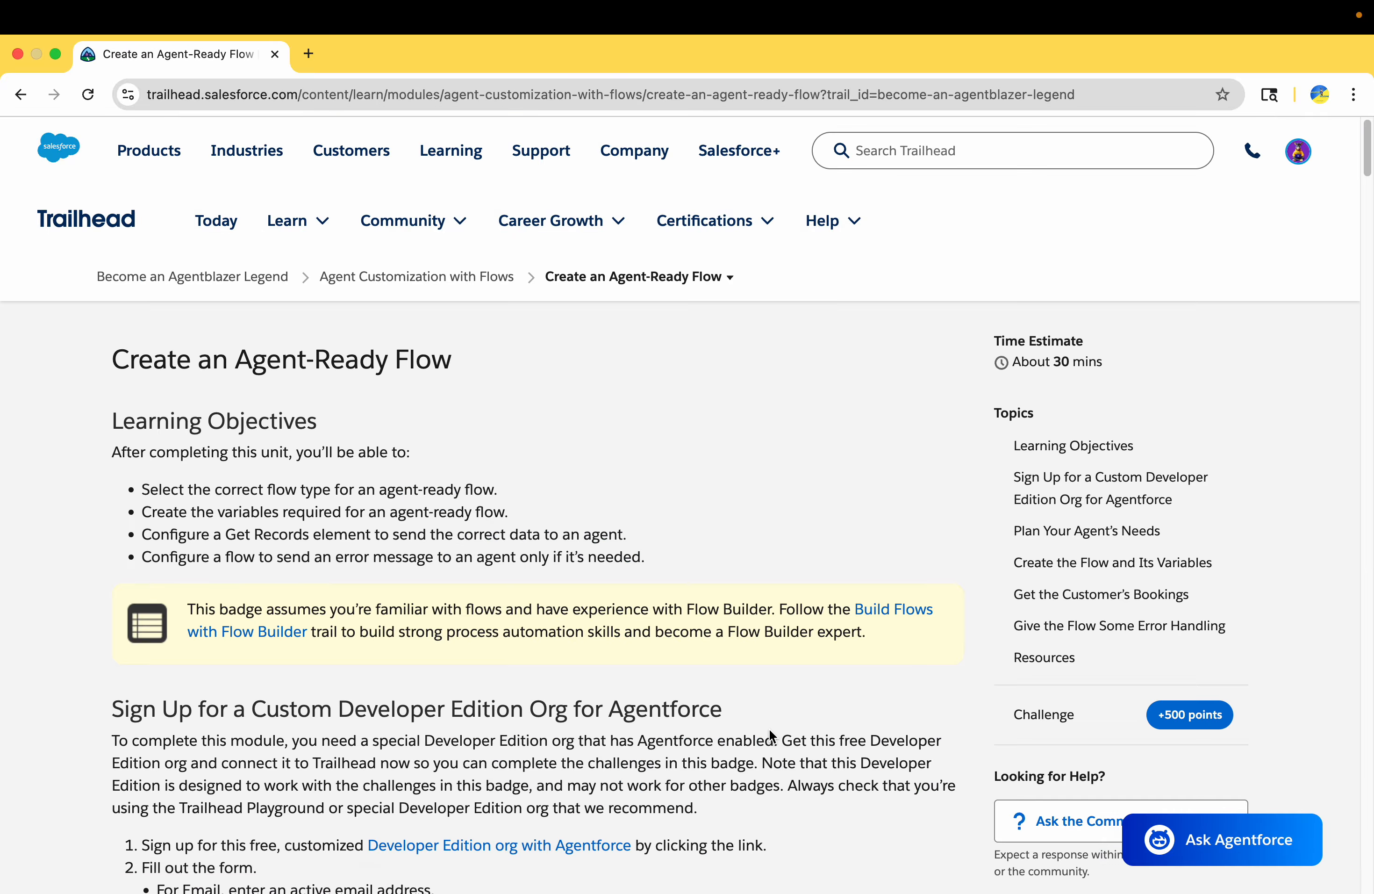
Check the hands-on org chosen for the challenge and look through the Create an Agent-Ready Flow instructions
{"action": "scroll", "coordinate": [771, 736], "scroll_direction": "down", "scroll_amount": 2}
{"action": "scroll", "coordinate": [770, 730], "scroll_direction": "down", "scroll_amount": 20}
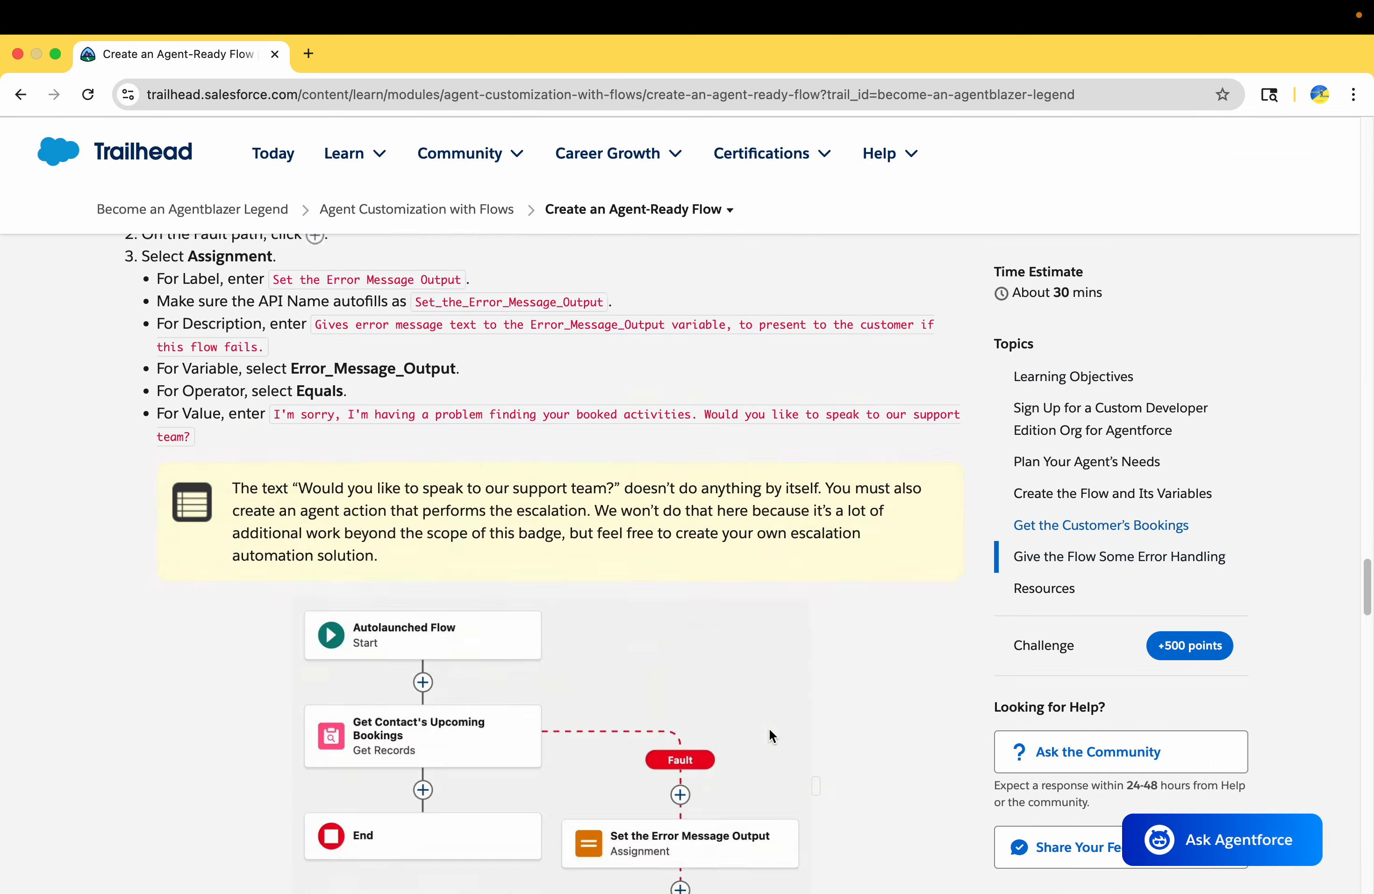
{"action": "scroll", "coordinate": [769, 728], "scroll_direction": "up", "scroll_amount": 20}
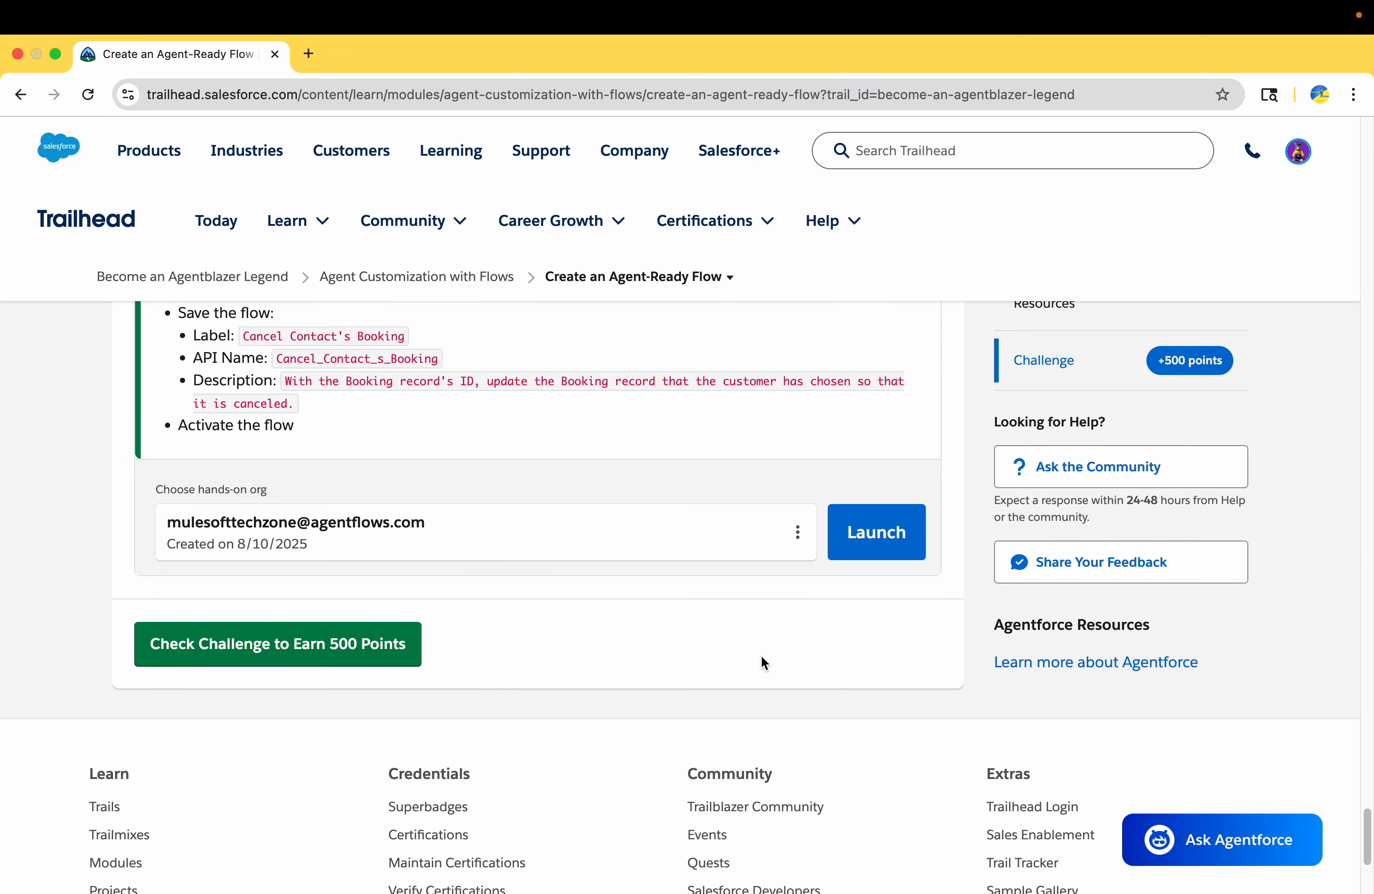
{"action": "scroll", "coordinate": [761, 655], "scroll_direction": "up", "scroll_amount": 15}
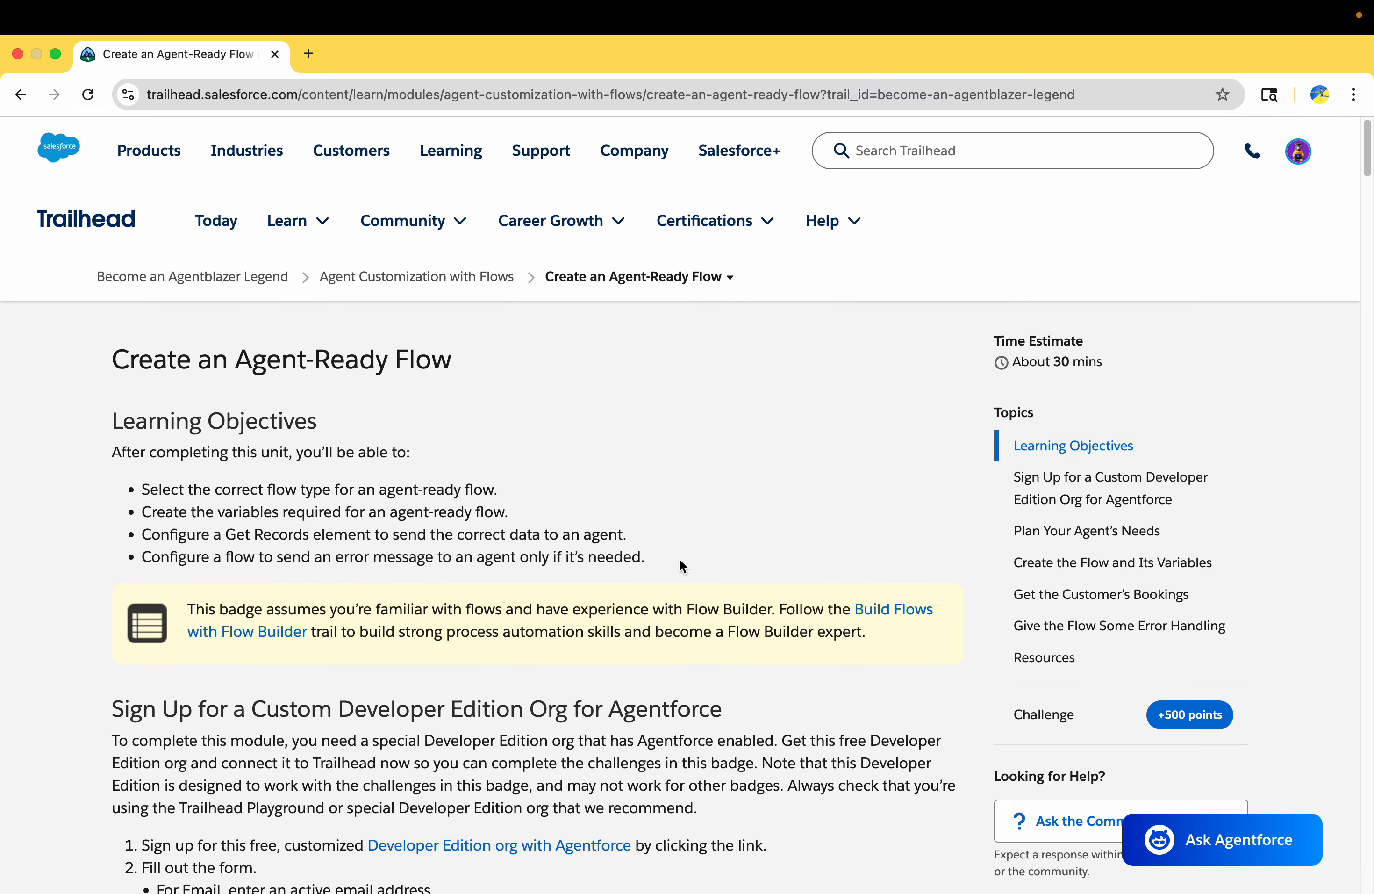
{"action": "scroll", "coordinate": [587, 780], "scroll_direction": "down", "scroll_amount": 20}
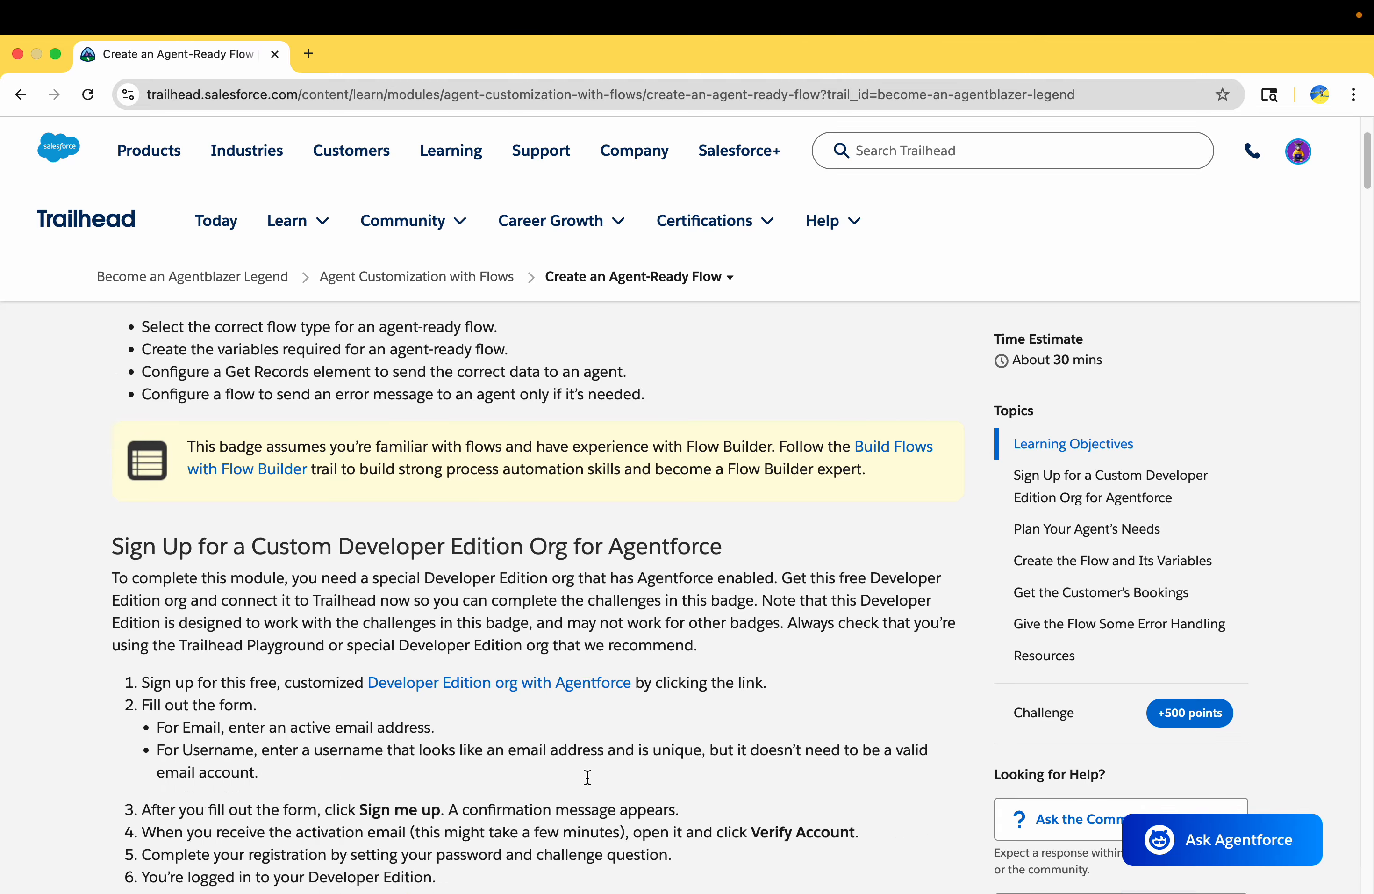
{"action": "scroll", "coordinate": [587, 776], "scroll_direction": "down", "scroll_amount": 10}
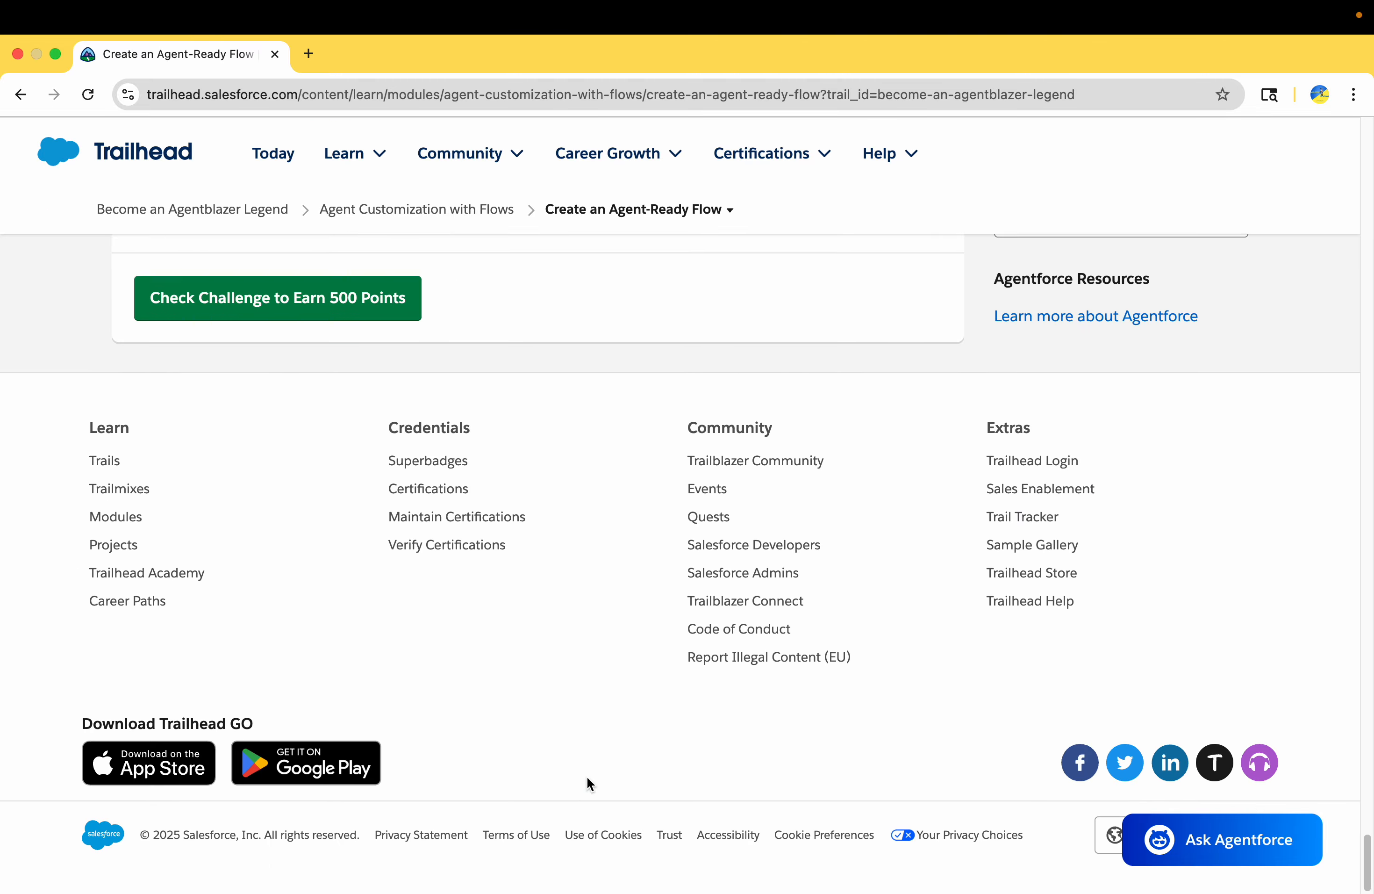
Launch the connected hands-on org from the challenge, then return to the Create an Agent-Ready Flow unit
{"action": "scroll", "coordinate": [587, 778], "scroll_direction": "up", "scroll_amount": 4}
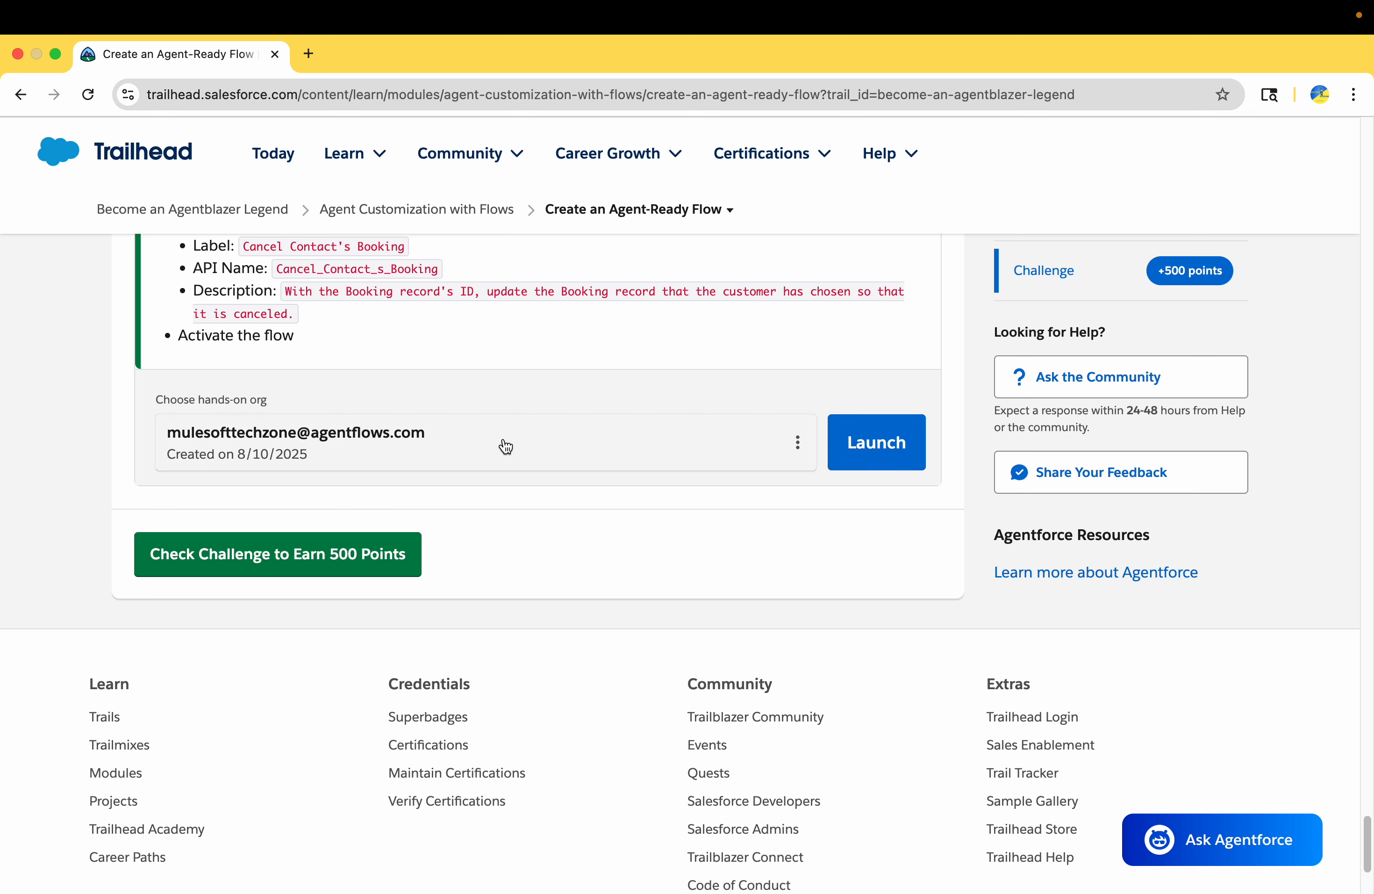
{"action": "left_click", "coordinate": [870, 443]}
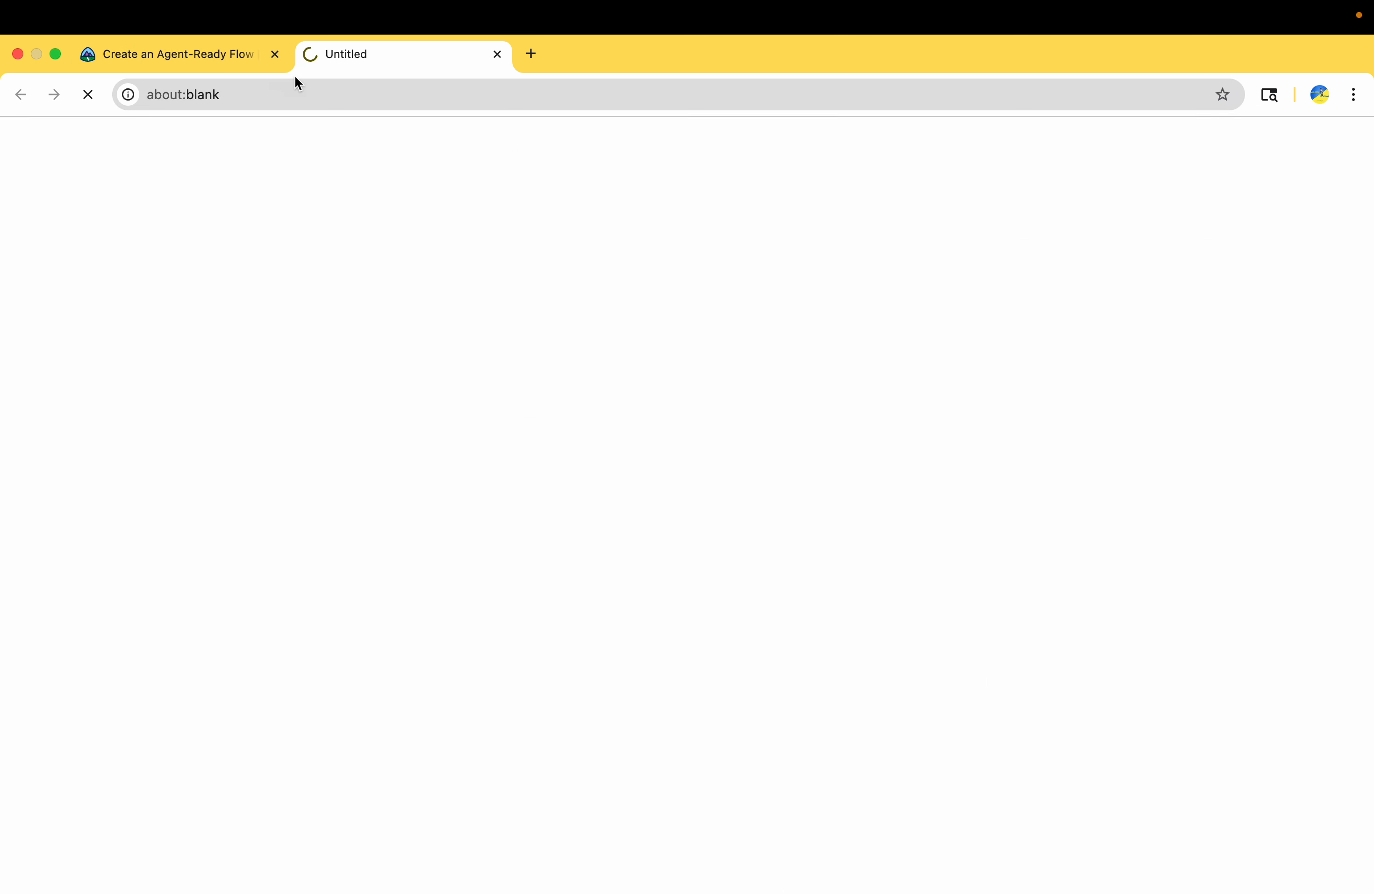
{"action": "left_click", "coordinate": [224, 58]}
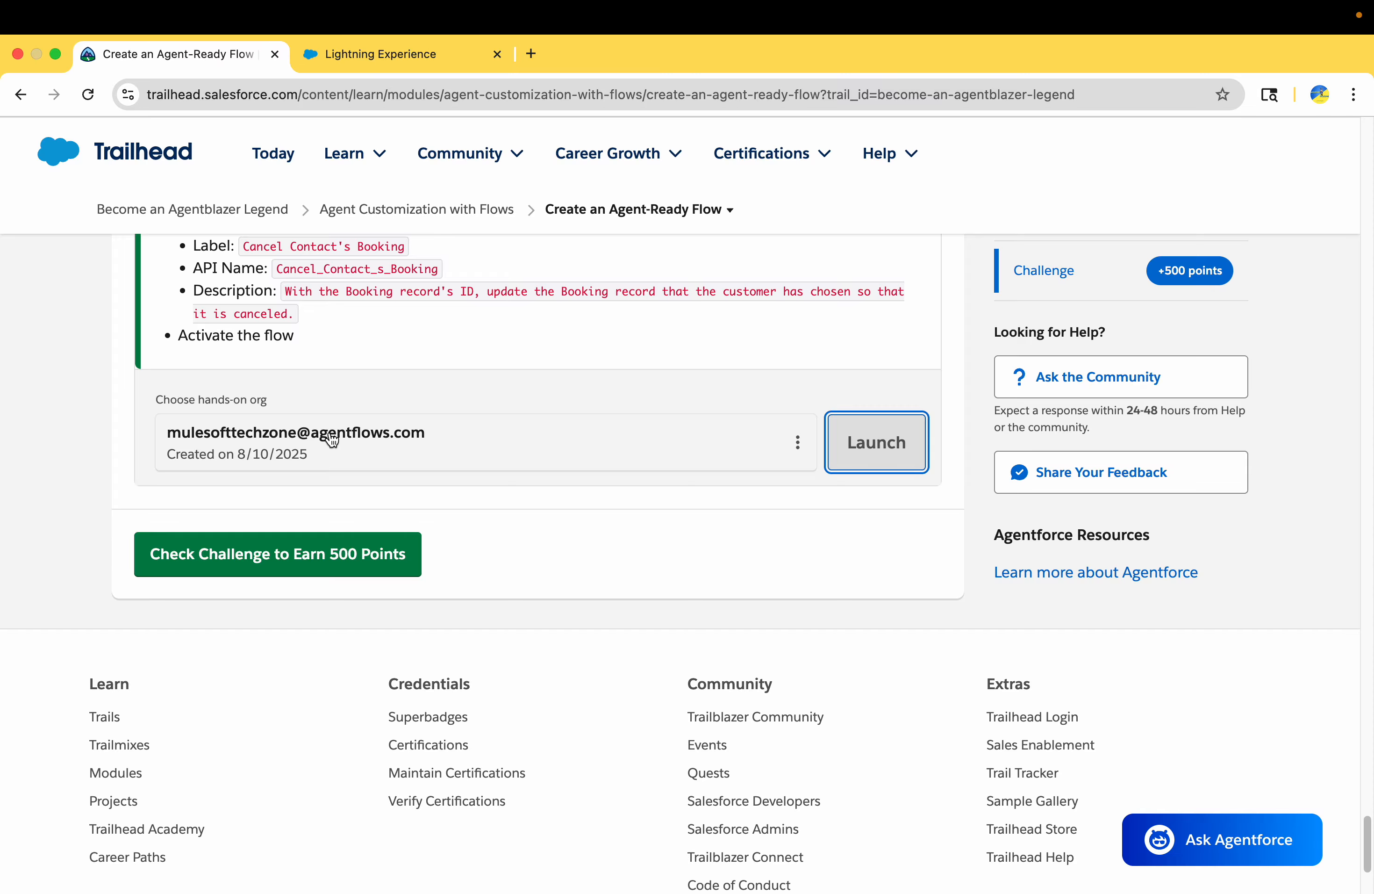
Look through the unit from Plan Your Agent's Needs to the instructions for creating the flow and its variables
{"action": "scroll", "coordinate": [438, 444], "scroll_direction": "up", "scroll_amount": 15}
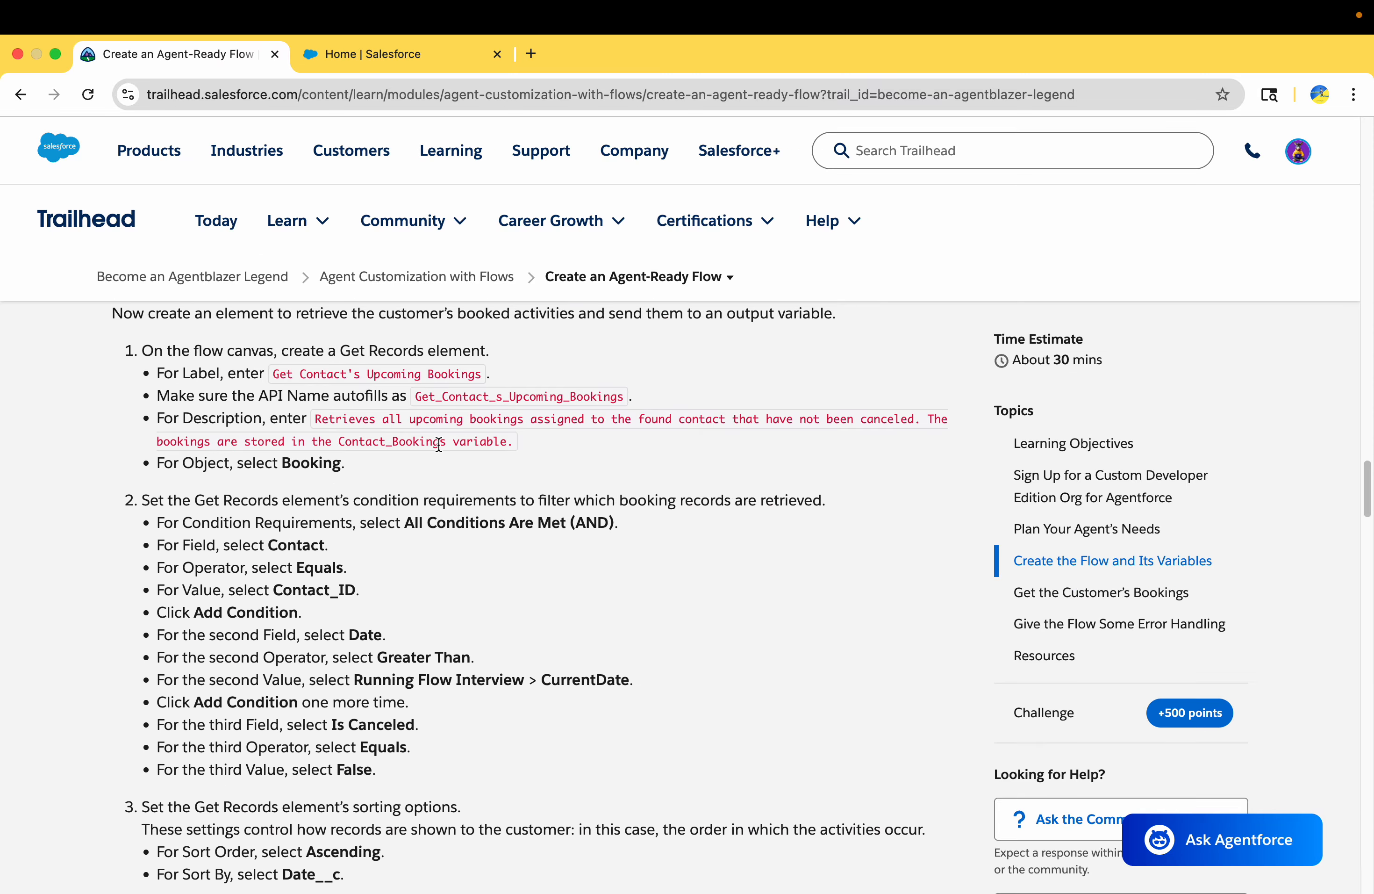
{"action": "scroll", "coordinate": [438, 444], "scroll_direction": "up", "scroll_amount": 10}
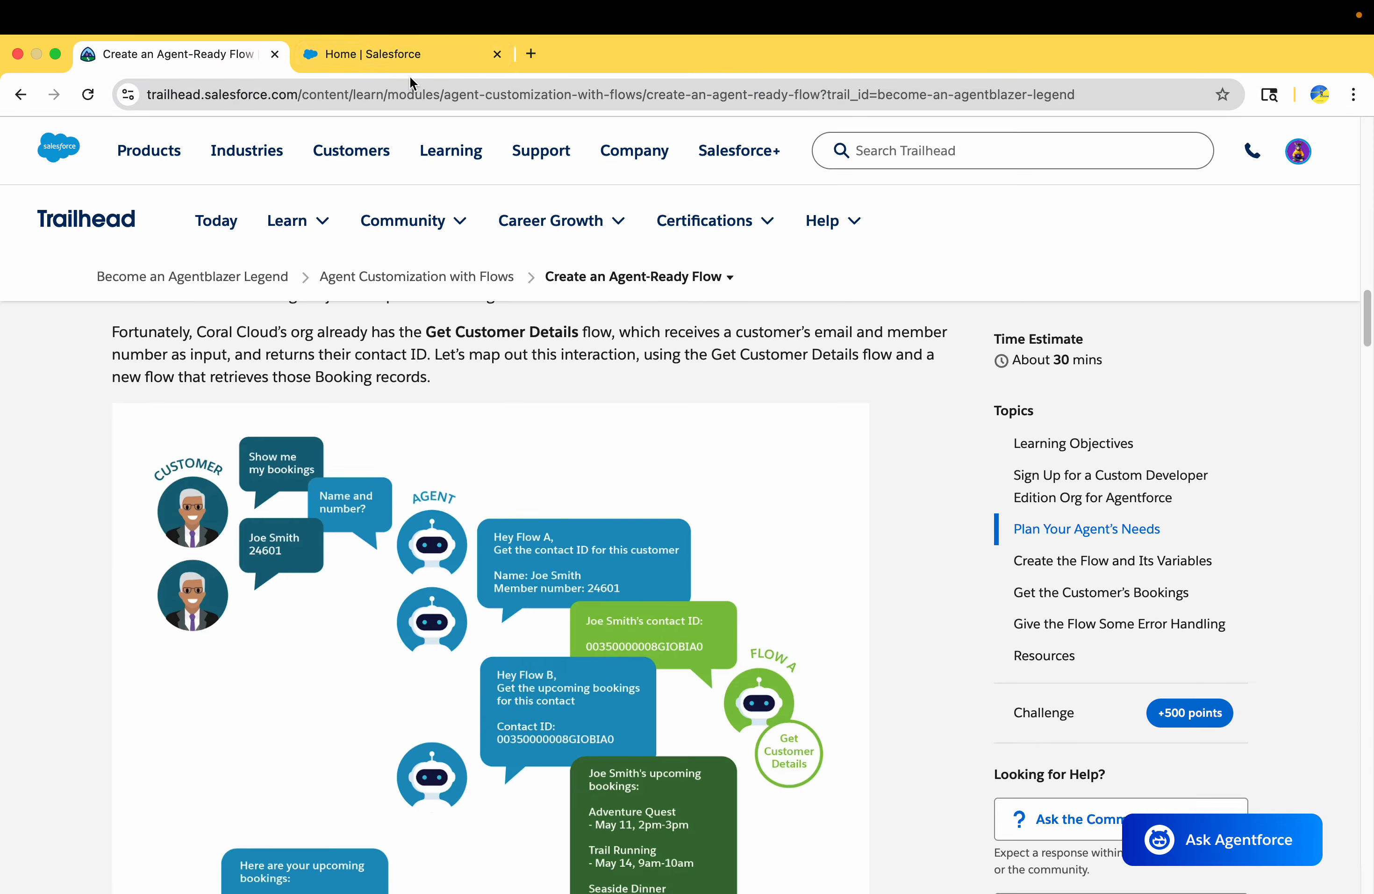
{"action": "scroll", "coordinate": [385, 468], "scroll_direction": "down", "scroll_amount": 10}
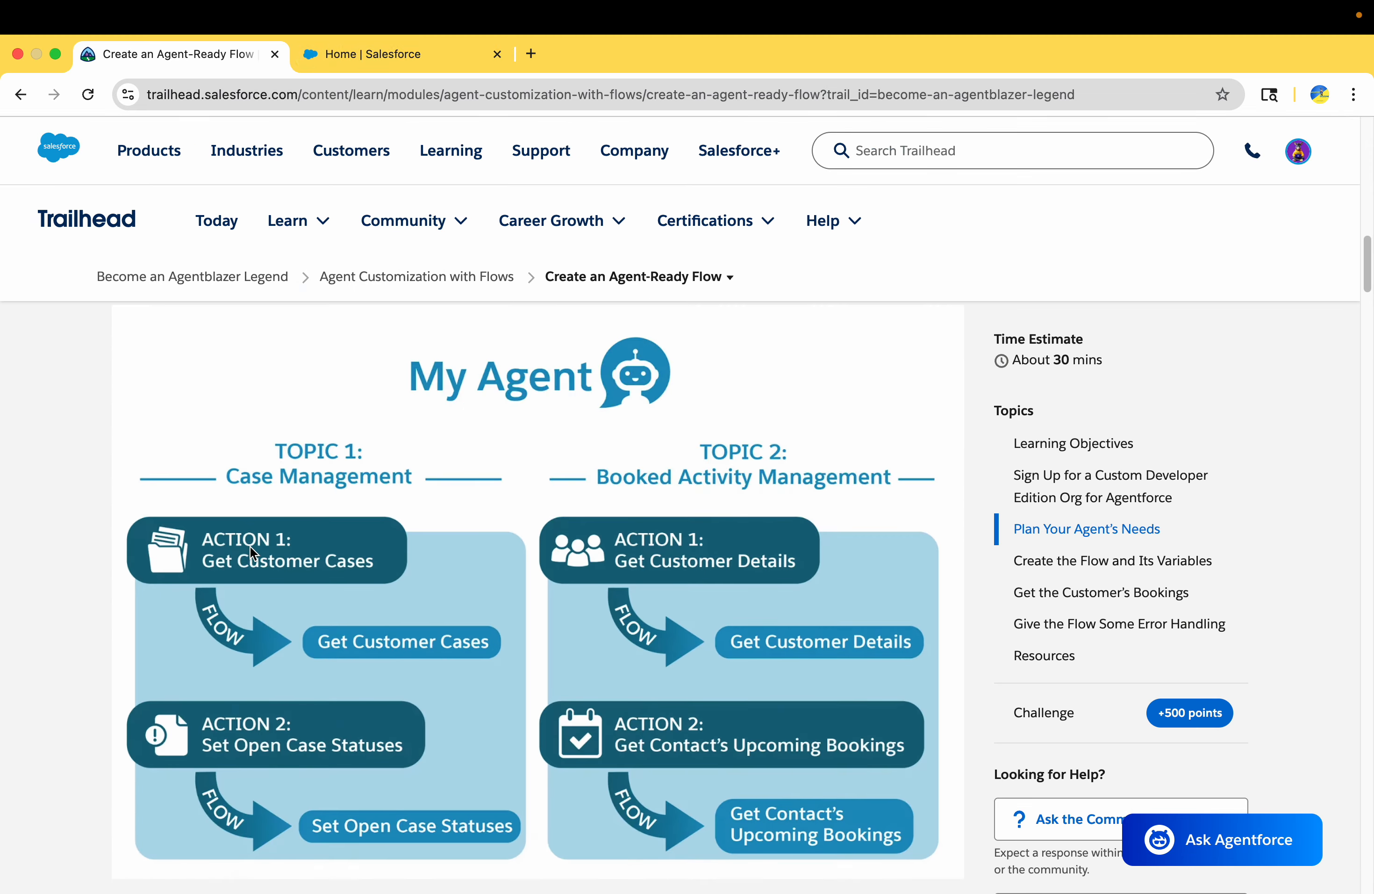
{"action": "scroll", "coordinate": [249, 546], "scroll_direction": "down", "scroll_amount": 5}
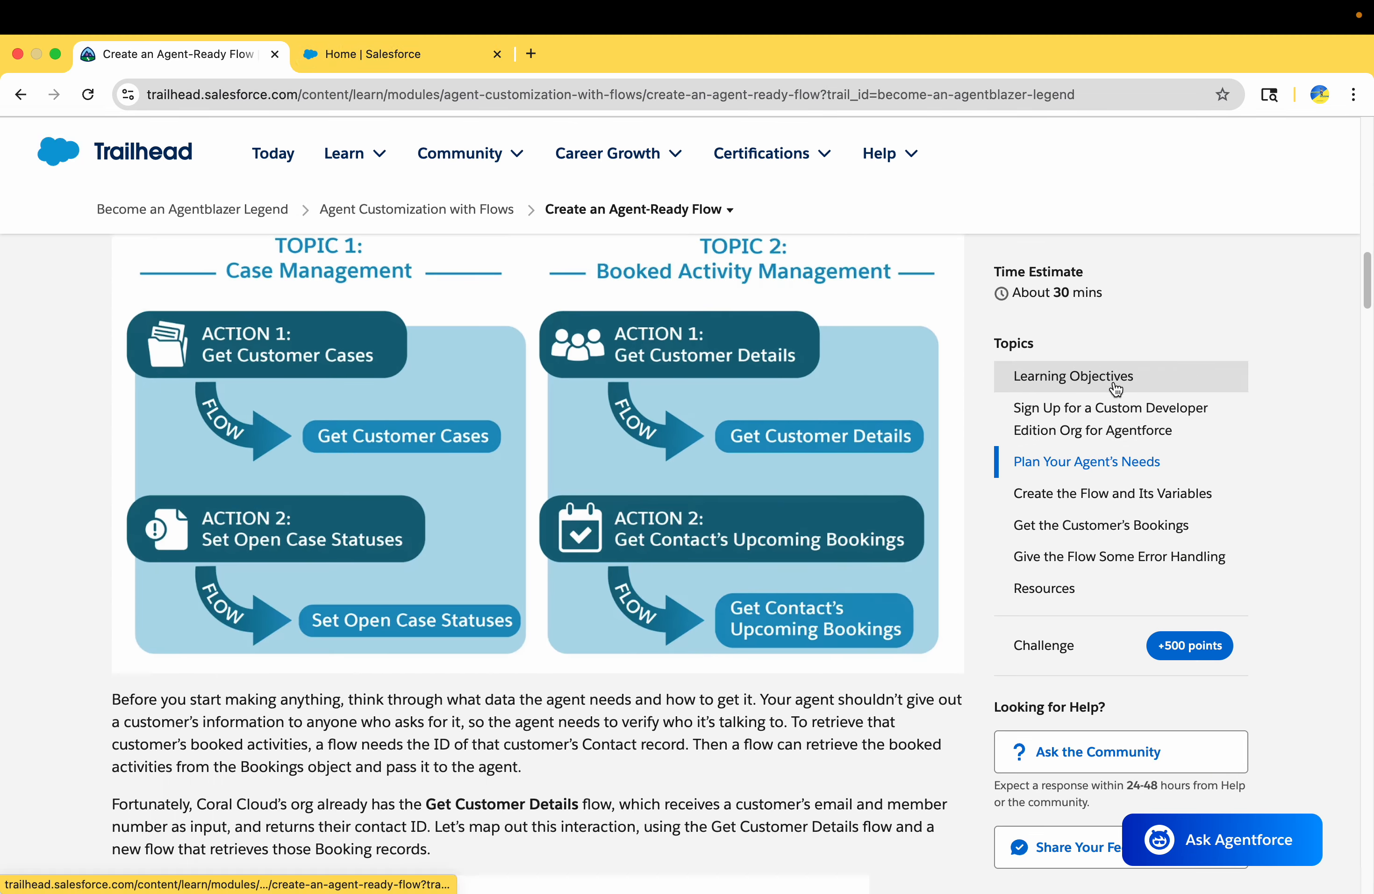
{"action": "scroll", "coordinate": [769, 704], "scroll_direction": "down", "scroll_amount": 3}
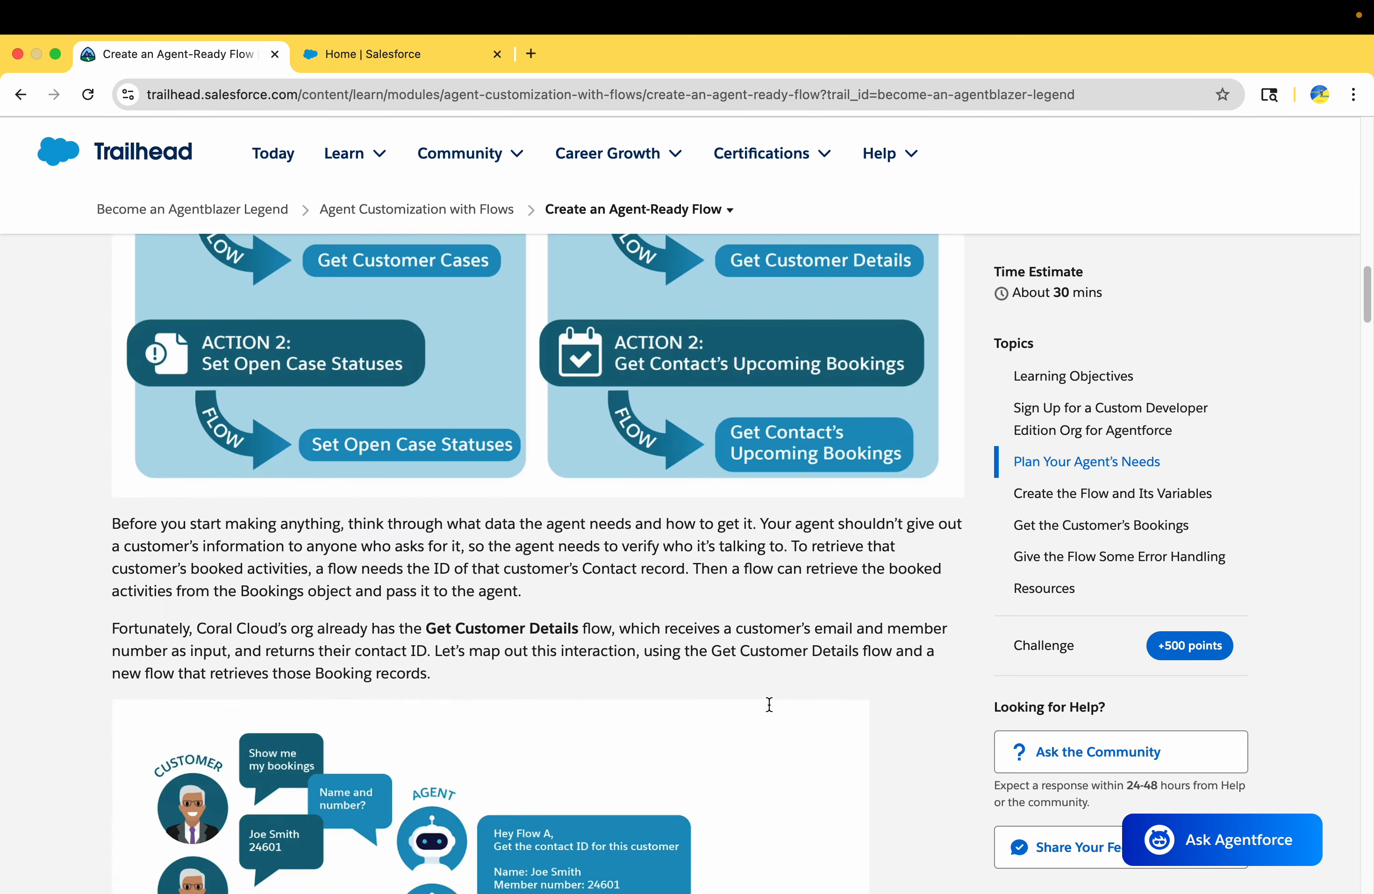
{"action": "scroll", "coordinate": [673, 632], "scroll_direction": "down", "scroll_amount": 10}
{"action": "scroll", "coordinate": [464, 579], "scroll_direction": "down", "scroll_amount": 9}
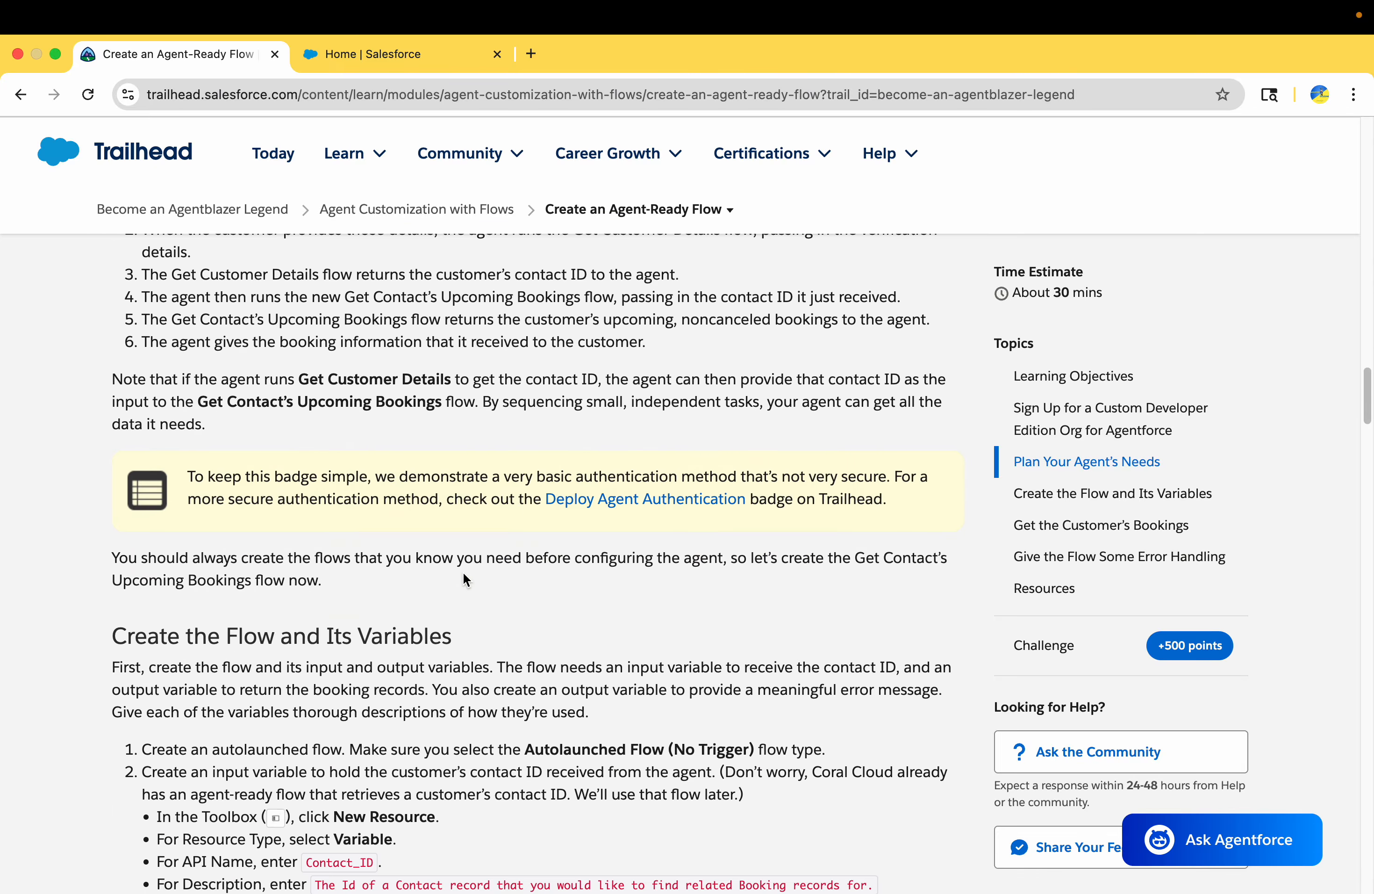
{"action": "scroll", "coordinate": [463, 571], "scroll_direction": "down", "scroll_amount": 7}
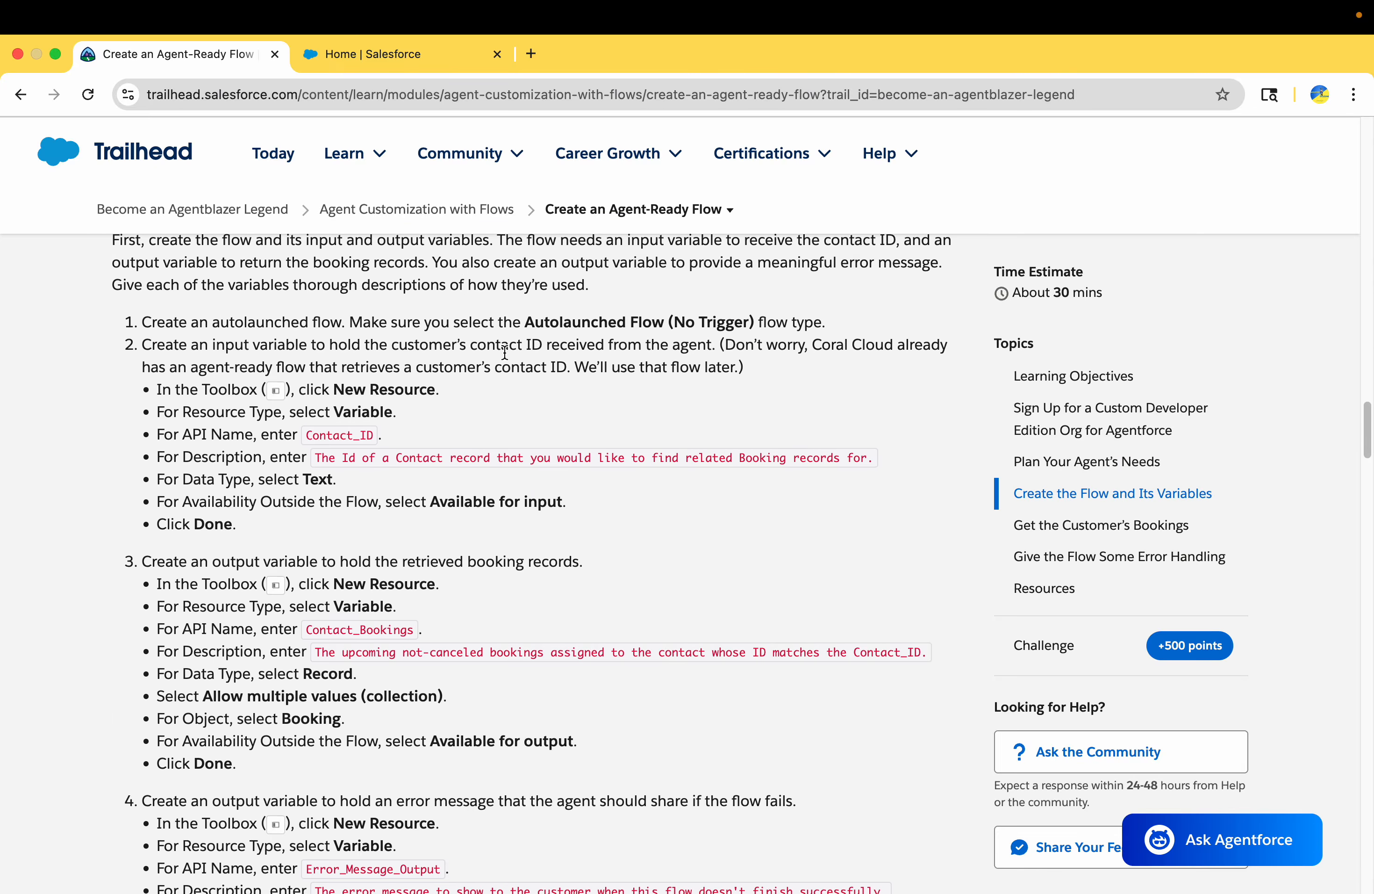
{"action": "left_click", "coordinate": [419, 63]}
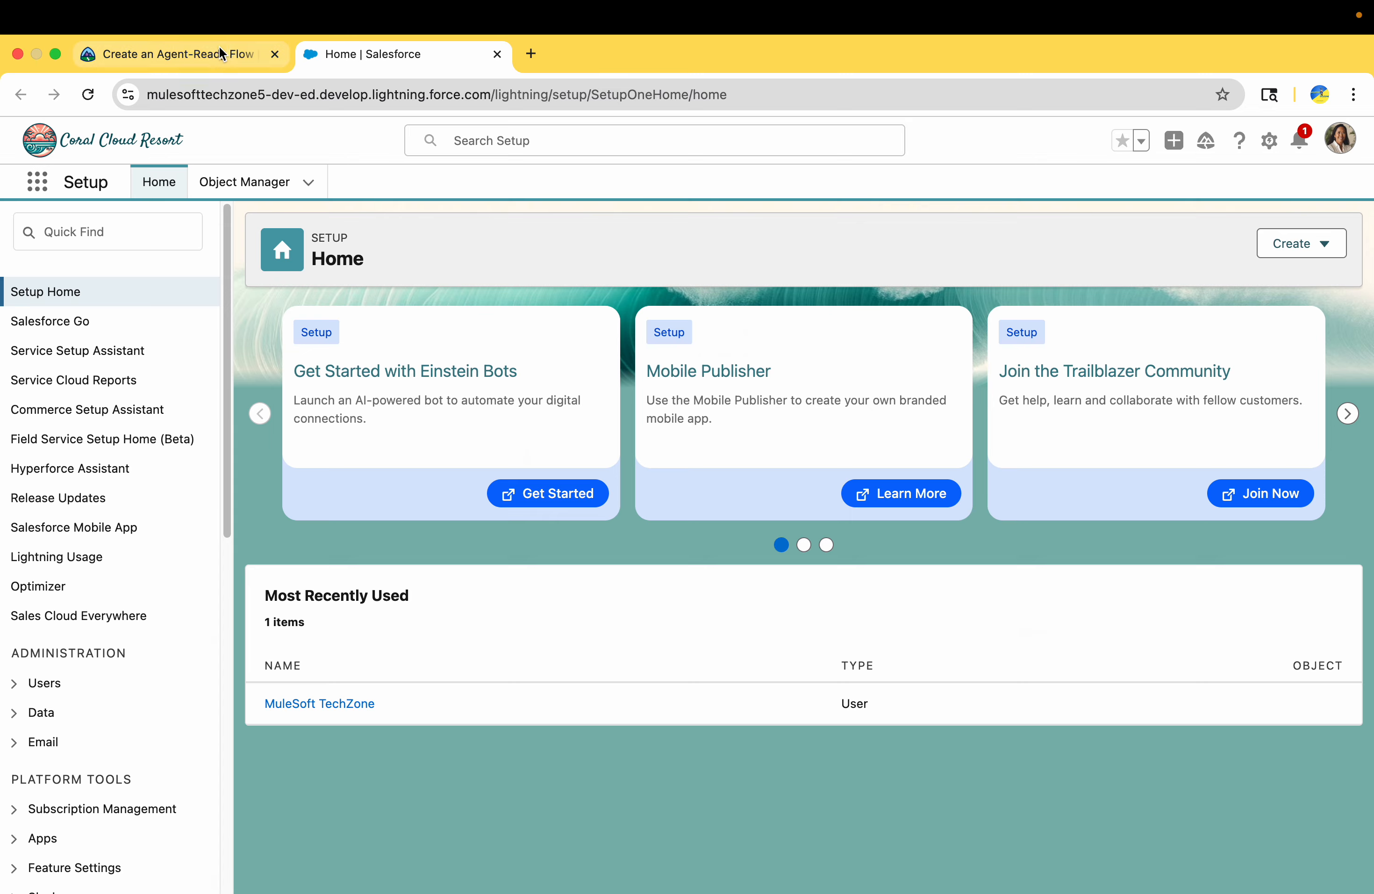
{"action": "left_click", "coordinate": [243, 55]}
{"action": "scroll", "coordinate": [322, 386], "scroll_direction": "up", "scroll_amount": 2}
{"action": "scroll", "coordinate": [323, 386], "scroll_direction": "up", "scroll_amount": 8}
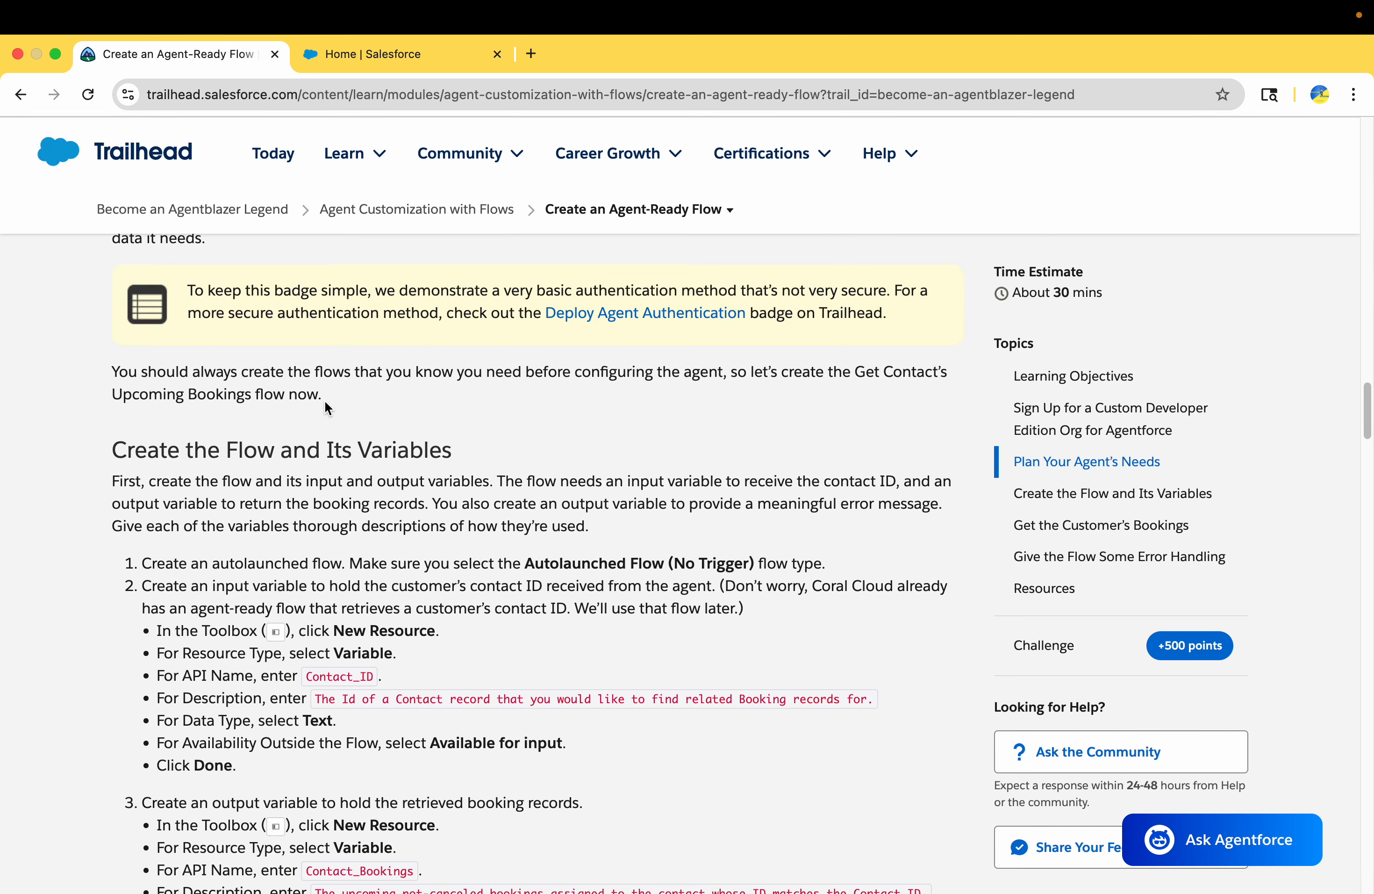
{"action": "scroll", "coordinate": [324, 400], "scroll_direction": "down", "scroll_amount": 6}
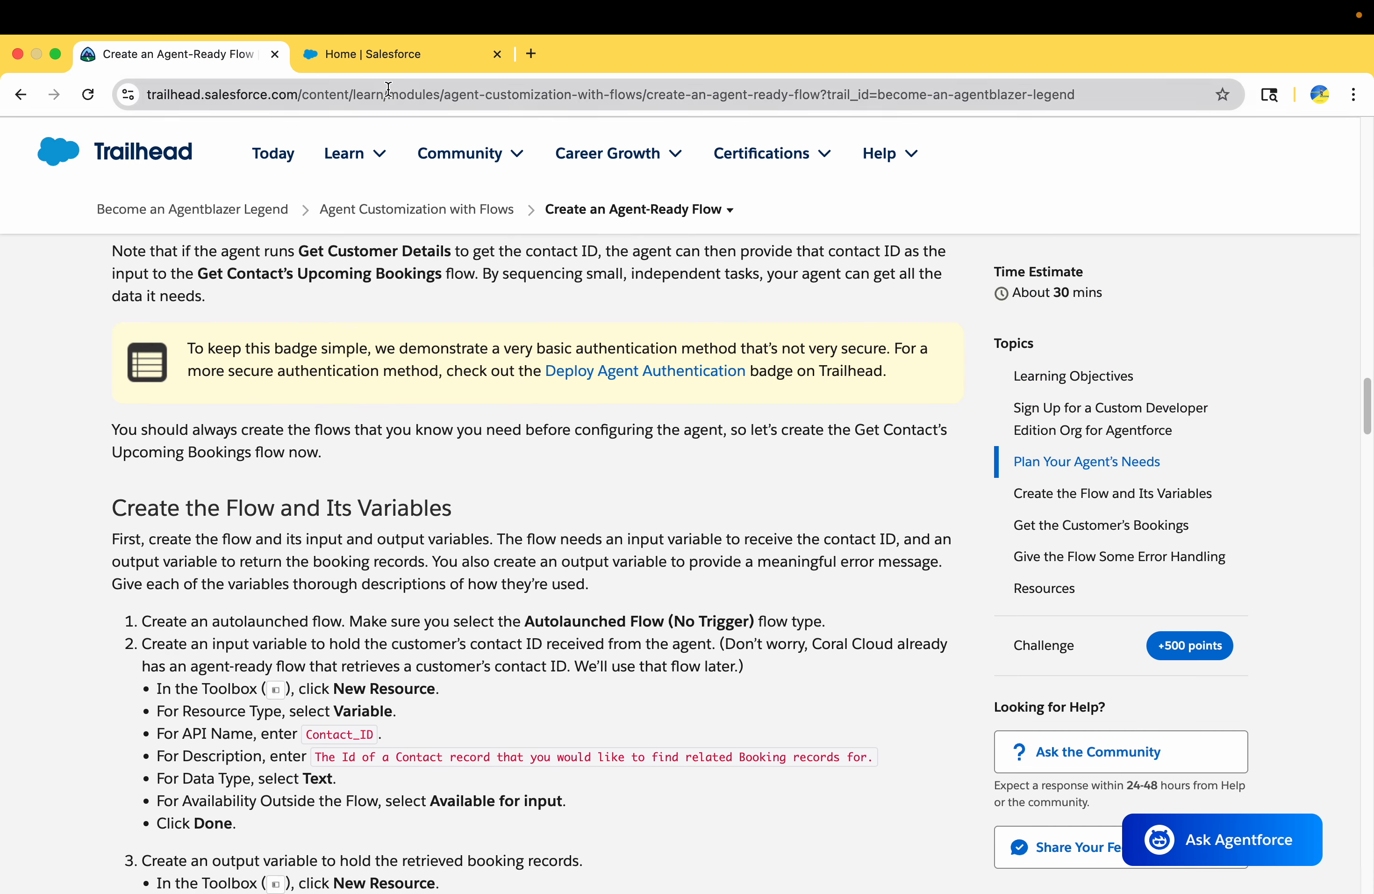
Switch to the launched Salesforce org, search Setup for "einstein set" and open the Einstein Setup page
{"action": "left_click", "coordinate": [383, 58]}
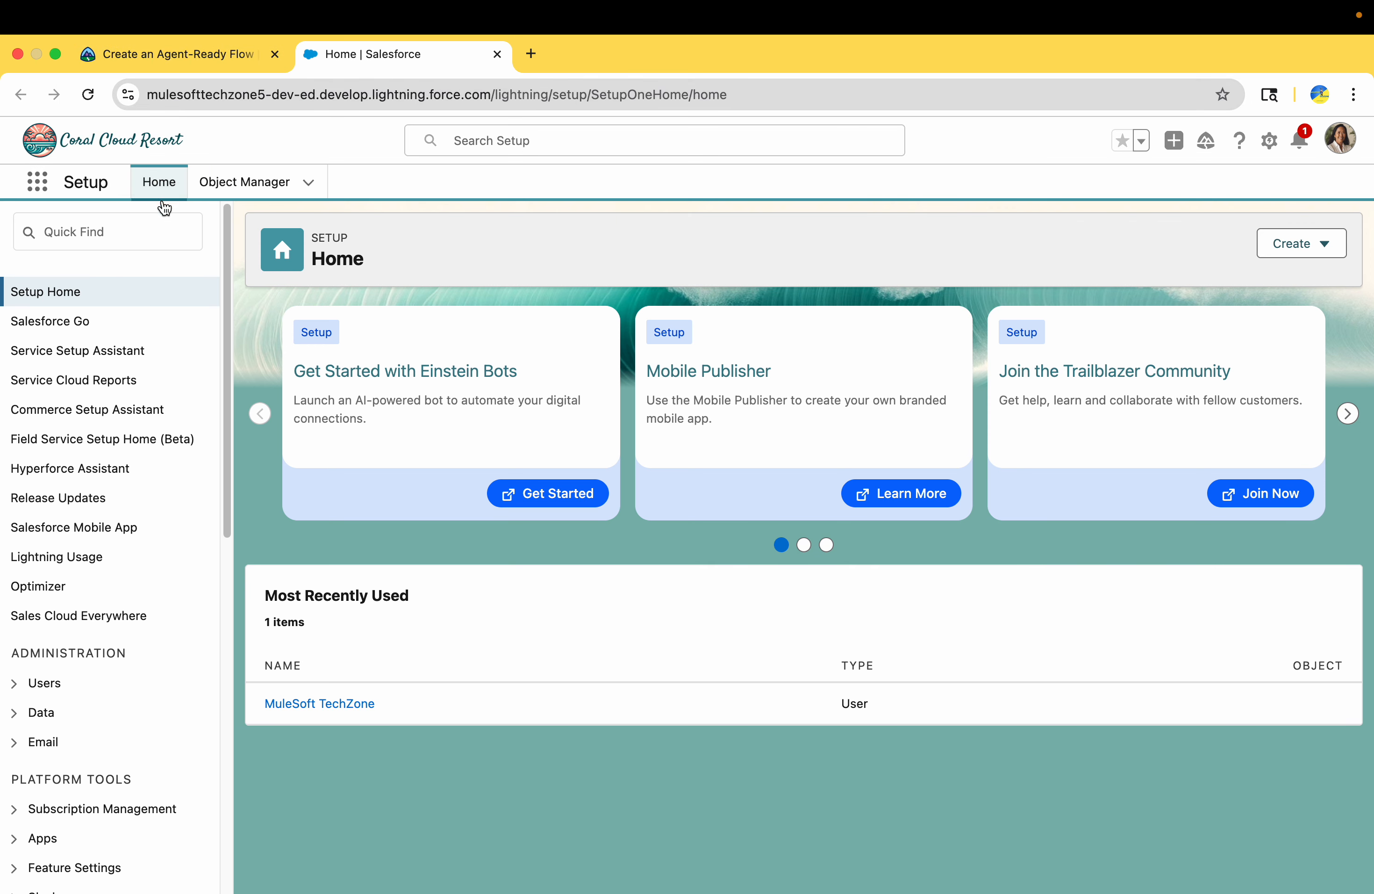
{"action": "left_click", "coordinate": [153, 235]}
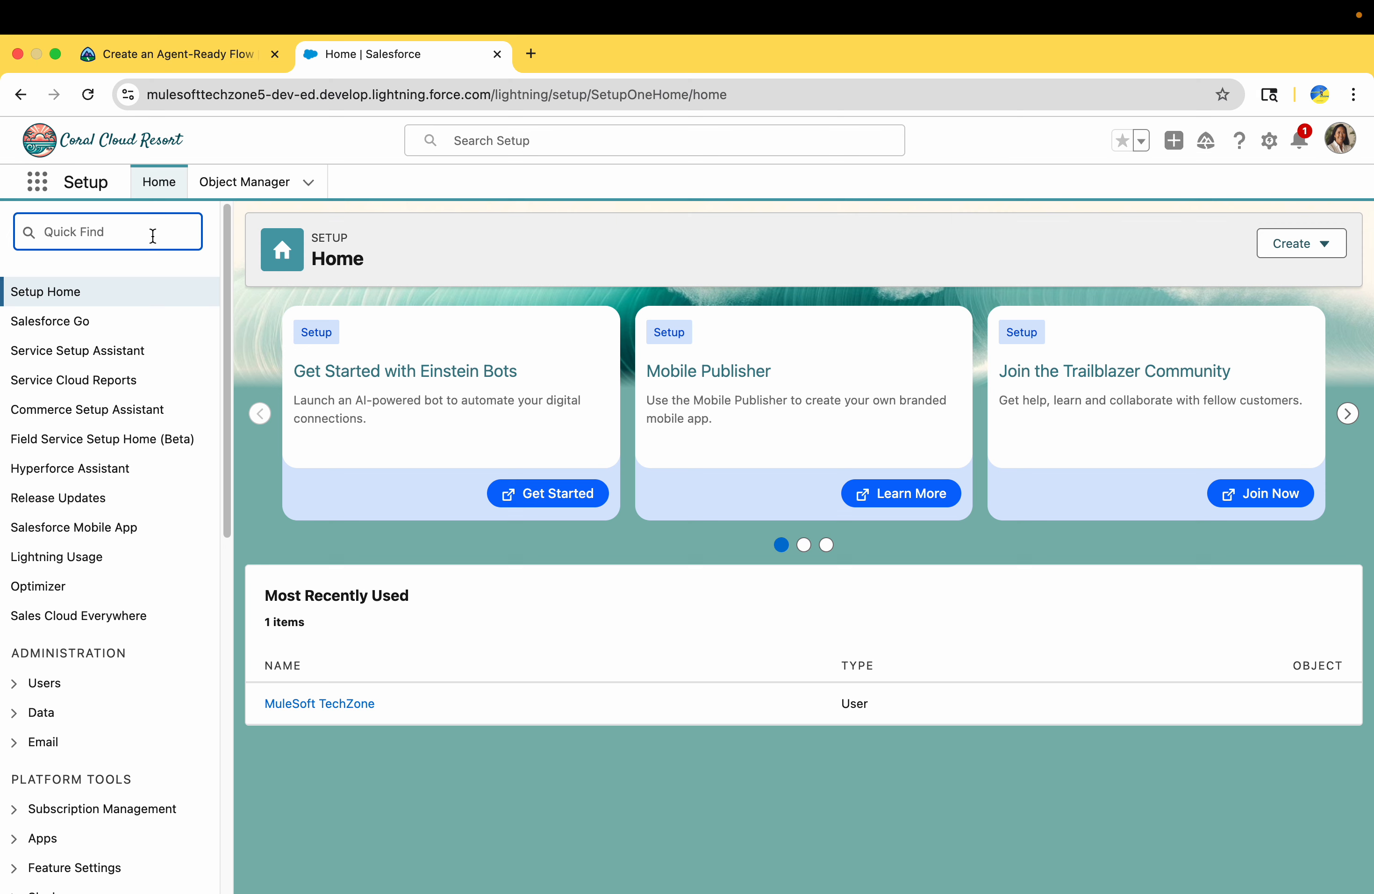
{"action": "type", "text": "eintein"}
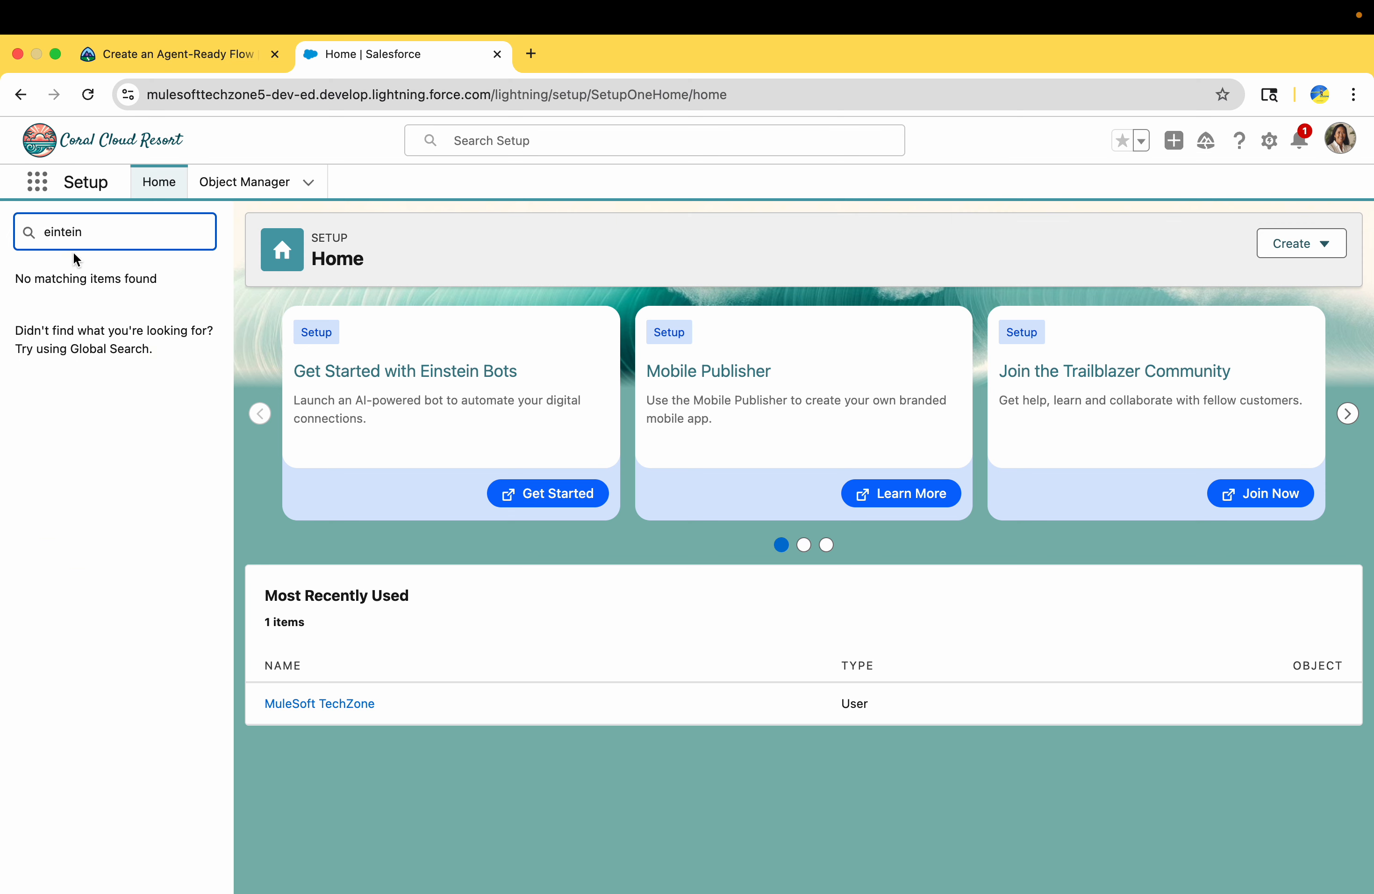
{"action": "key", "text": "BackSpace"}
{"action": "key", "text": "BackSpace"}
{"action": "key", "text": "BackSpace"}
{"action": "key", "text": "BackSpace"}
{"action": "key", "text": "BackSpace"}
{"action": "key", "text": "BackSpace"}
{"action": "type", "text": "ins"}
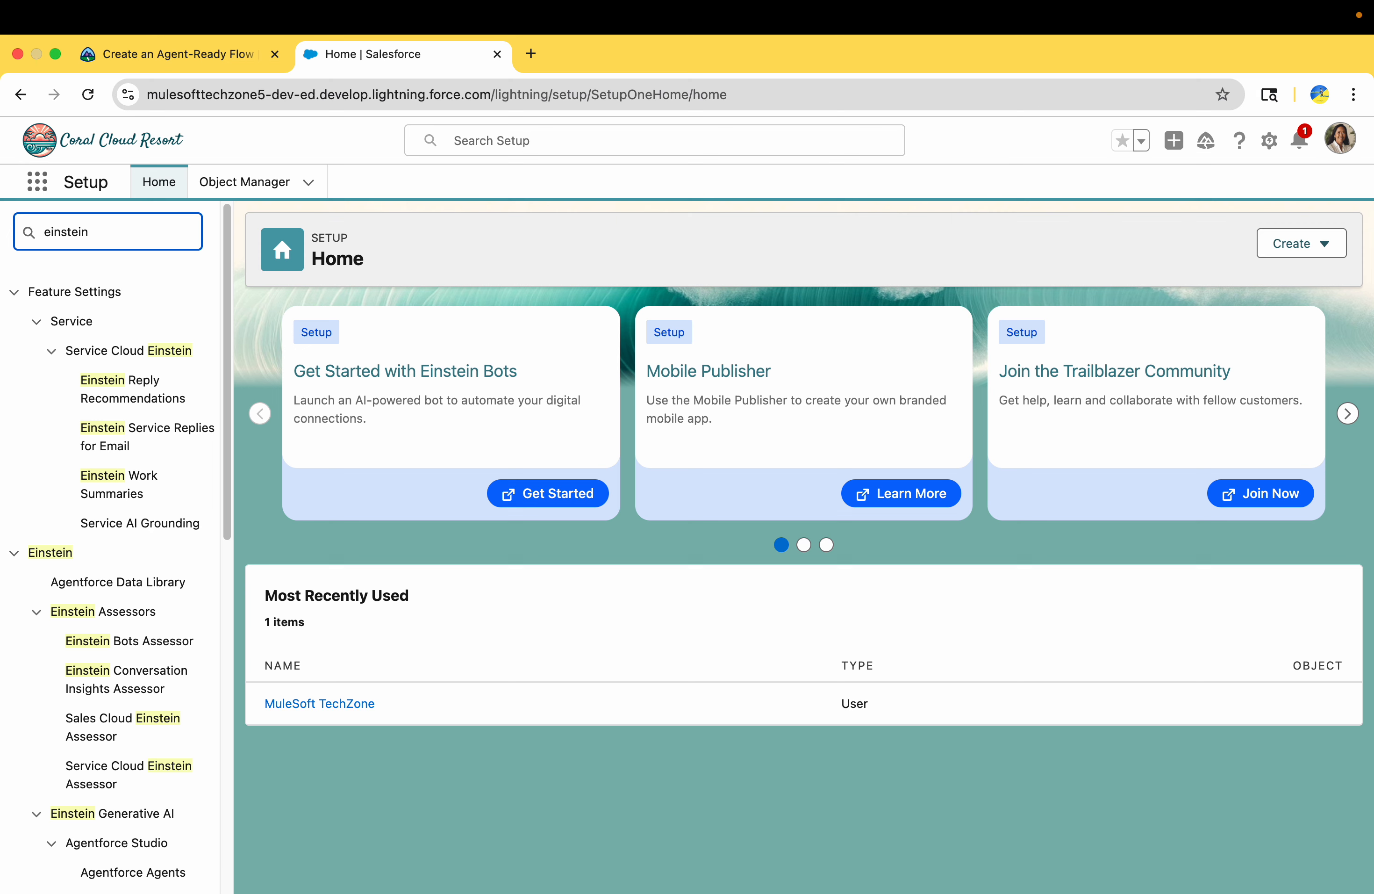
{"action": "type", "text": "t"}
{"action": "left_click", "coordinate": [104, 350]}
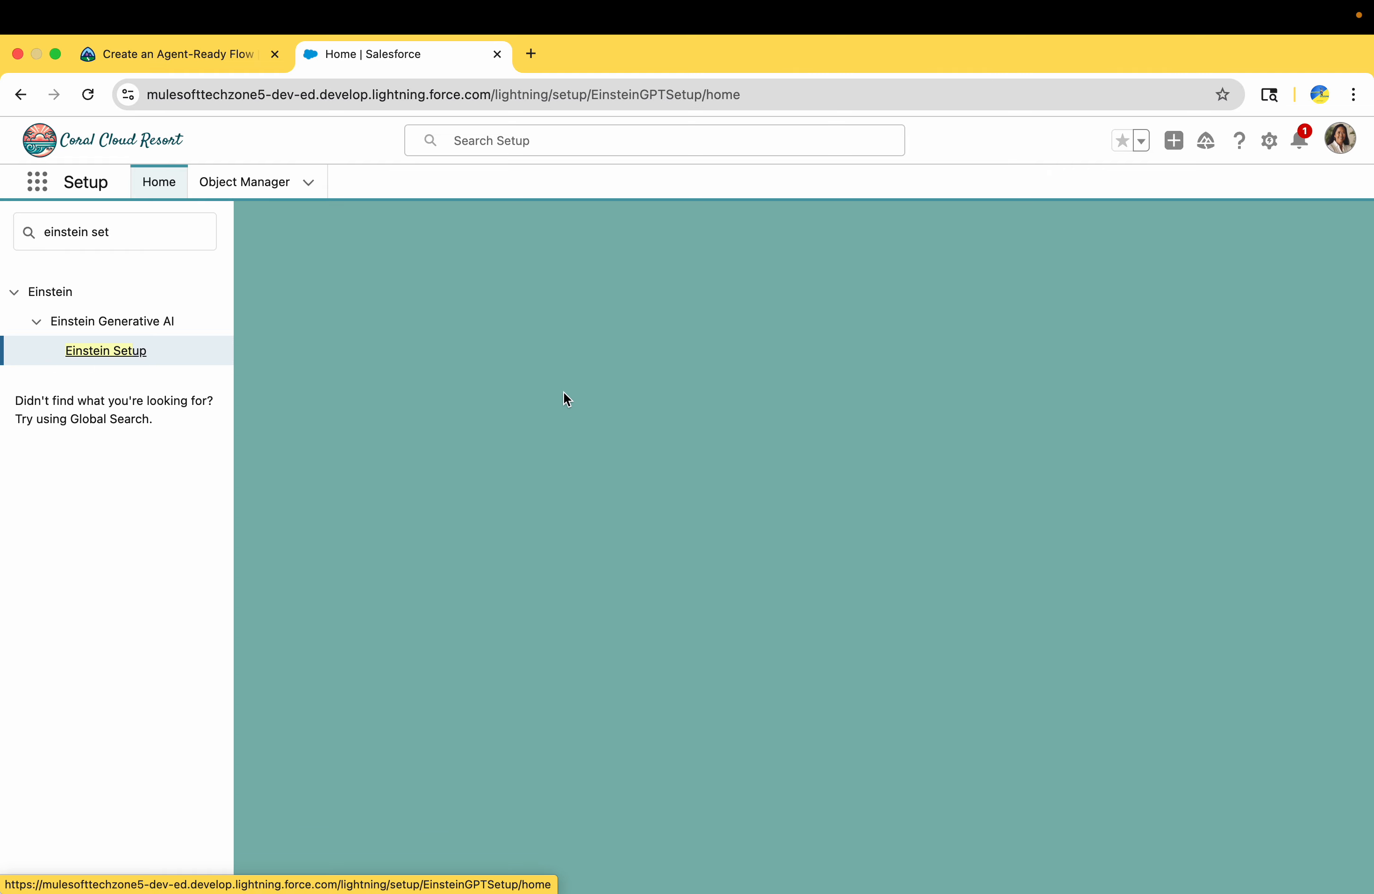
{"action": "left_click", "coordinate": [106, 352]}
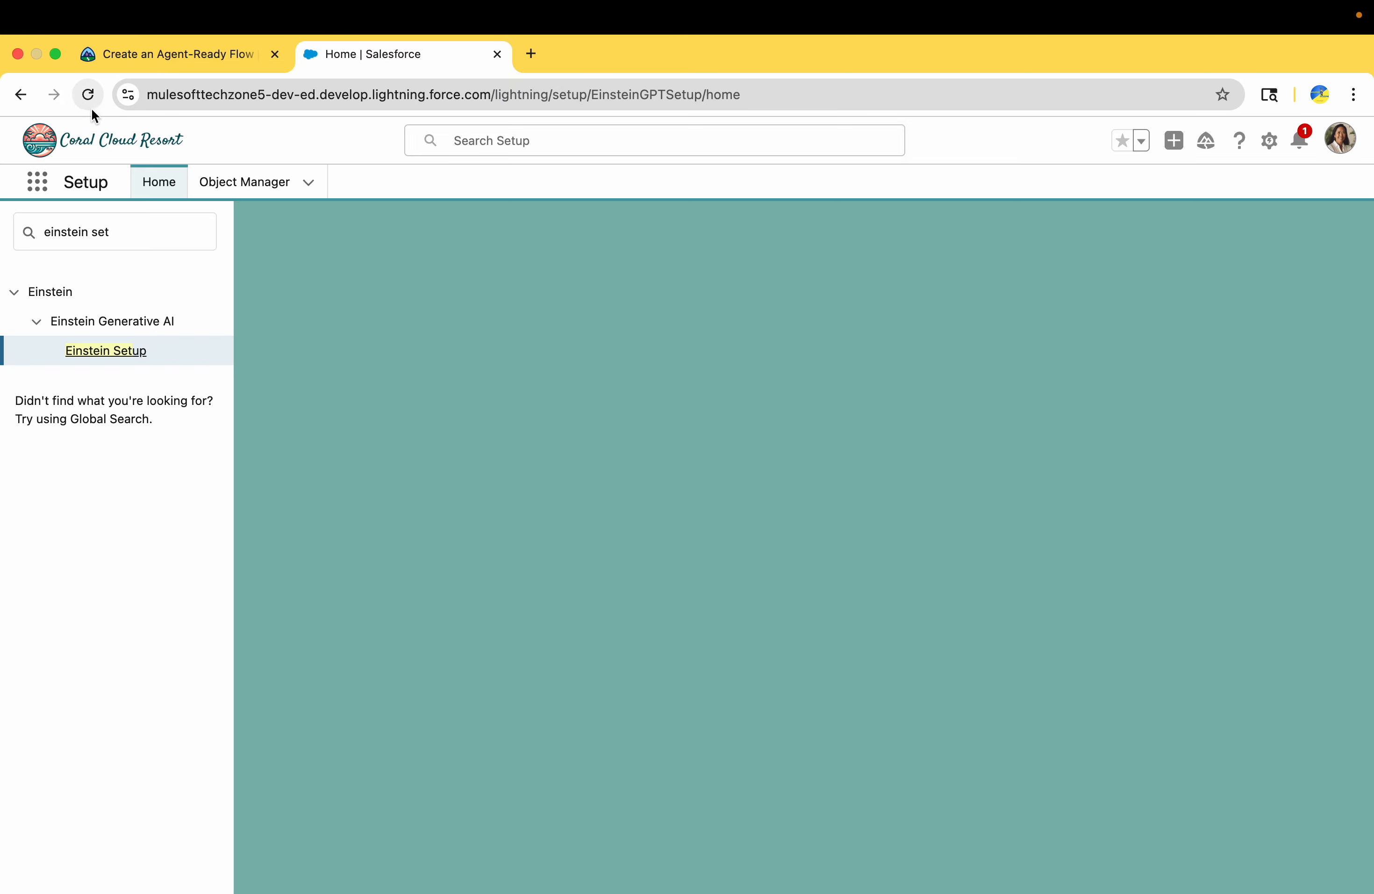
{"action": "left_click", "coordinate": [113, 355]}
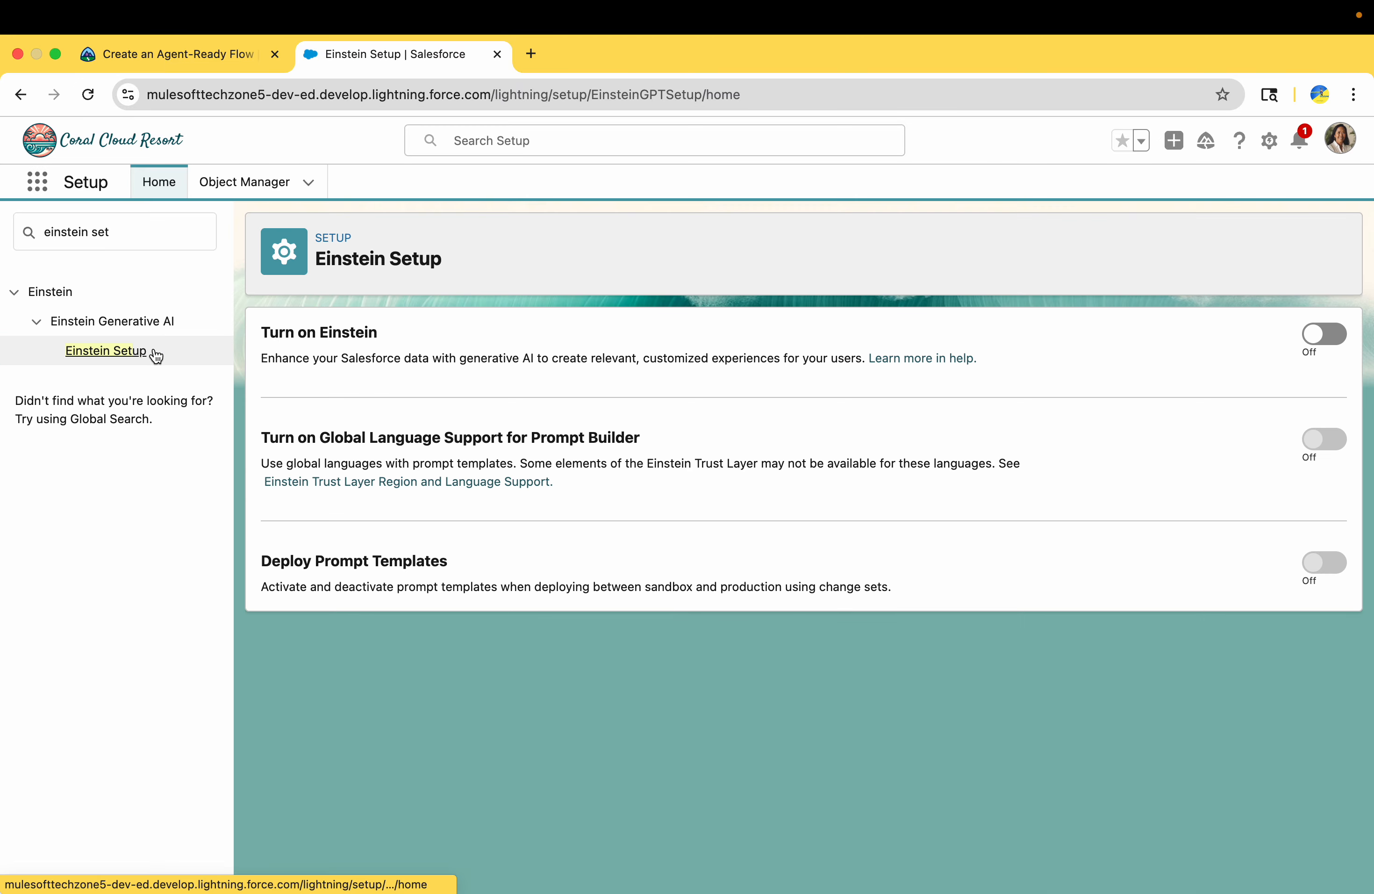
Turn on Einstein, Global Language Support for Prompt Builder and Deploy Prompt Templates, and reload the page
{"action": "left_click", "coordinate": [1313, 335]}
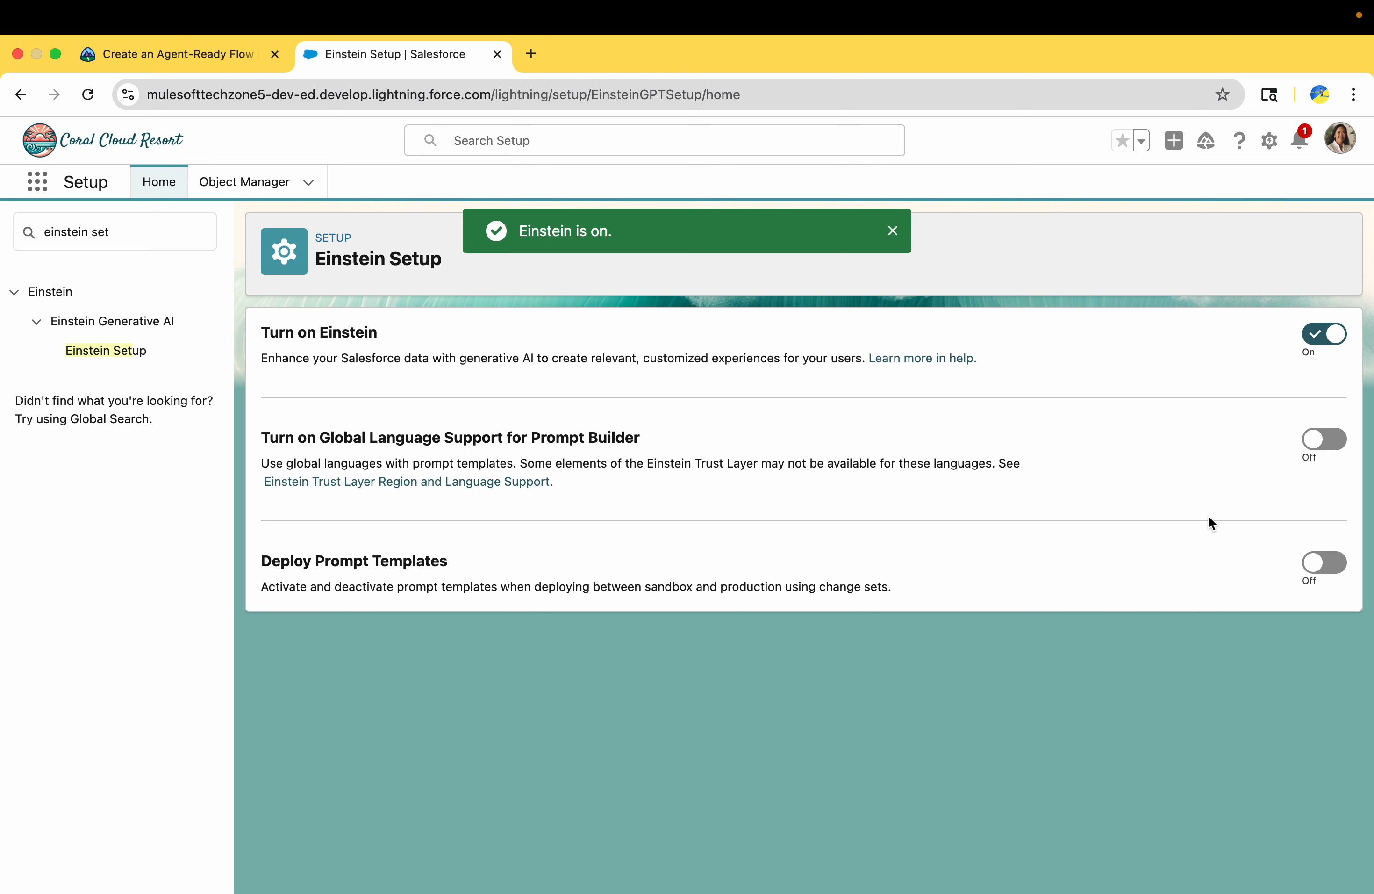
{"action": "left_click", "coordinate": [1320, 572]}
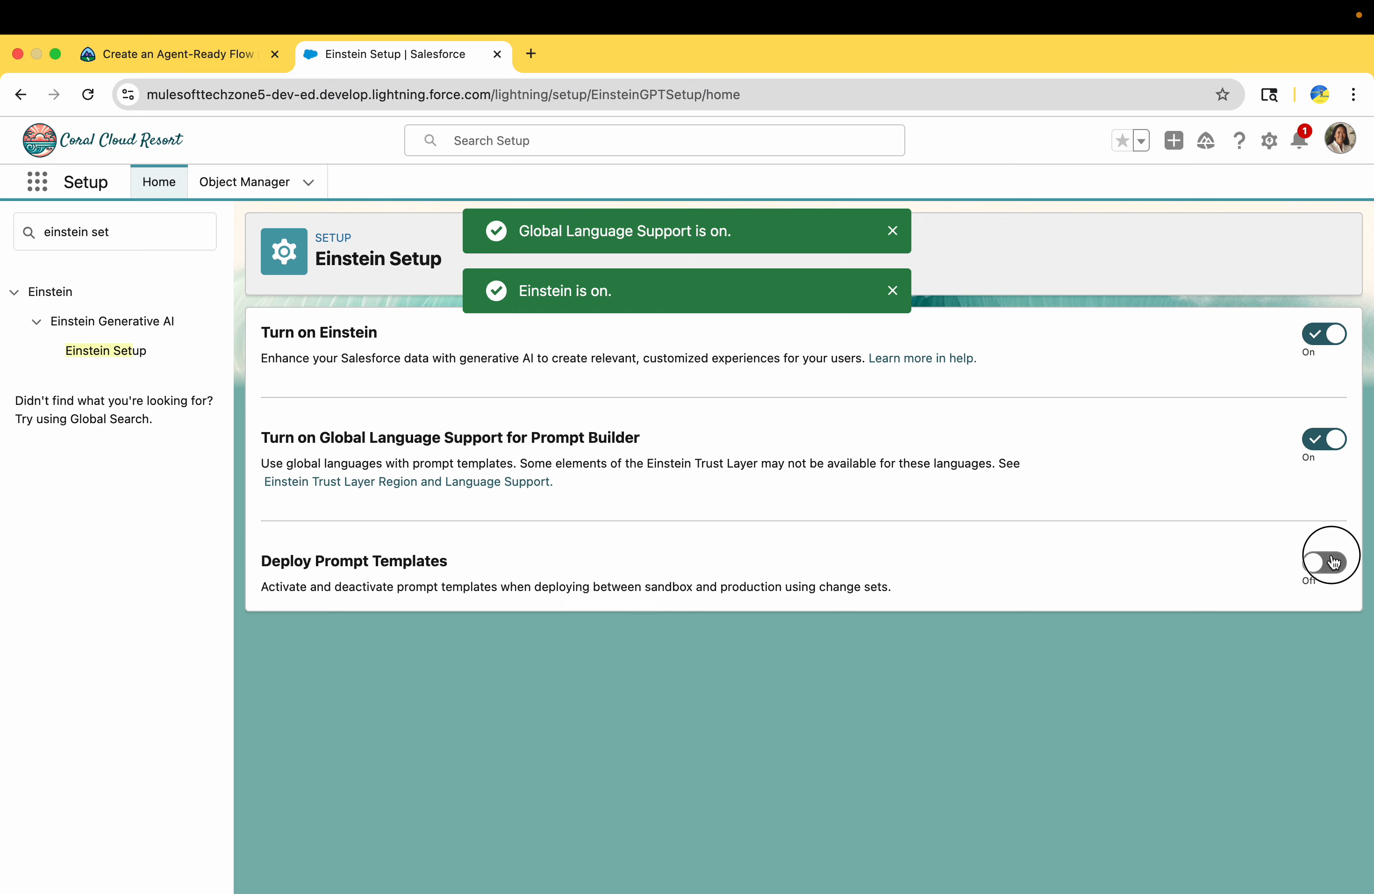
{"action": "left_click", "coordinate": [89, 96]}
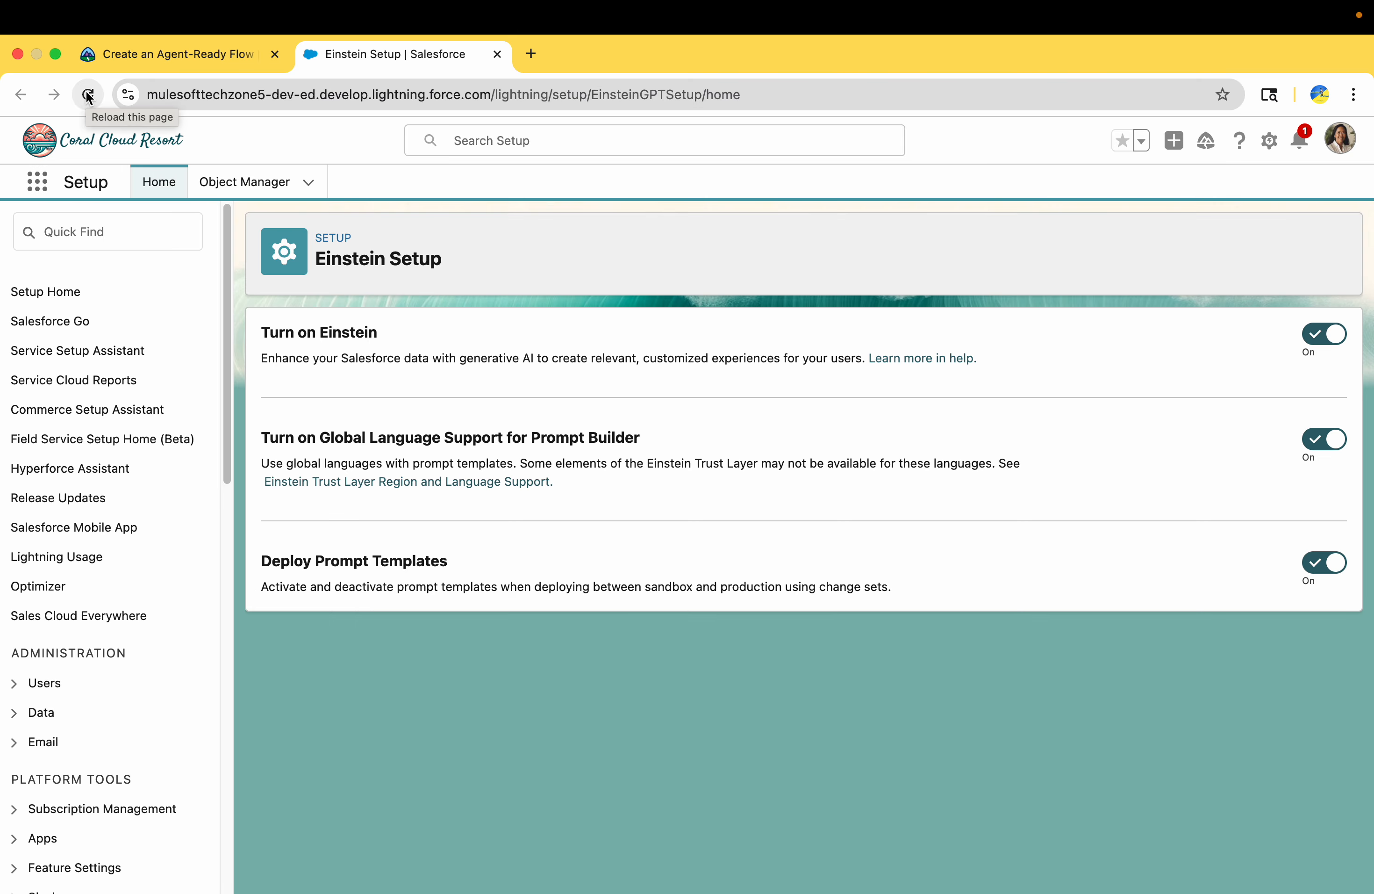
Review Trailhead's Create the Flow and Its Variables instructions, including the required flow type, and the hands-on challenge's booking cancellation task
{"action": "left_click", "coordinate": [215, 61]}
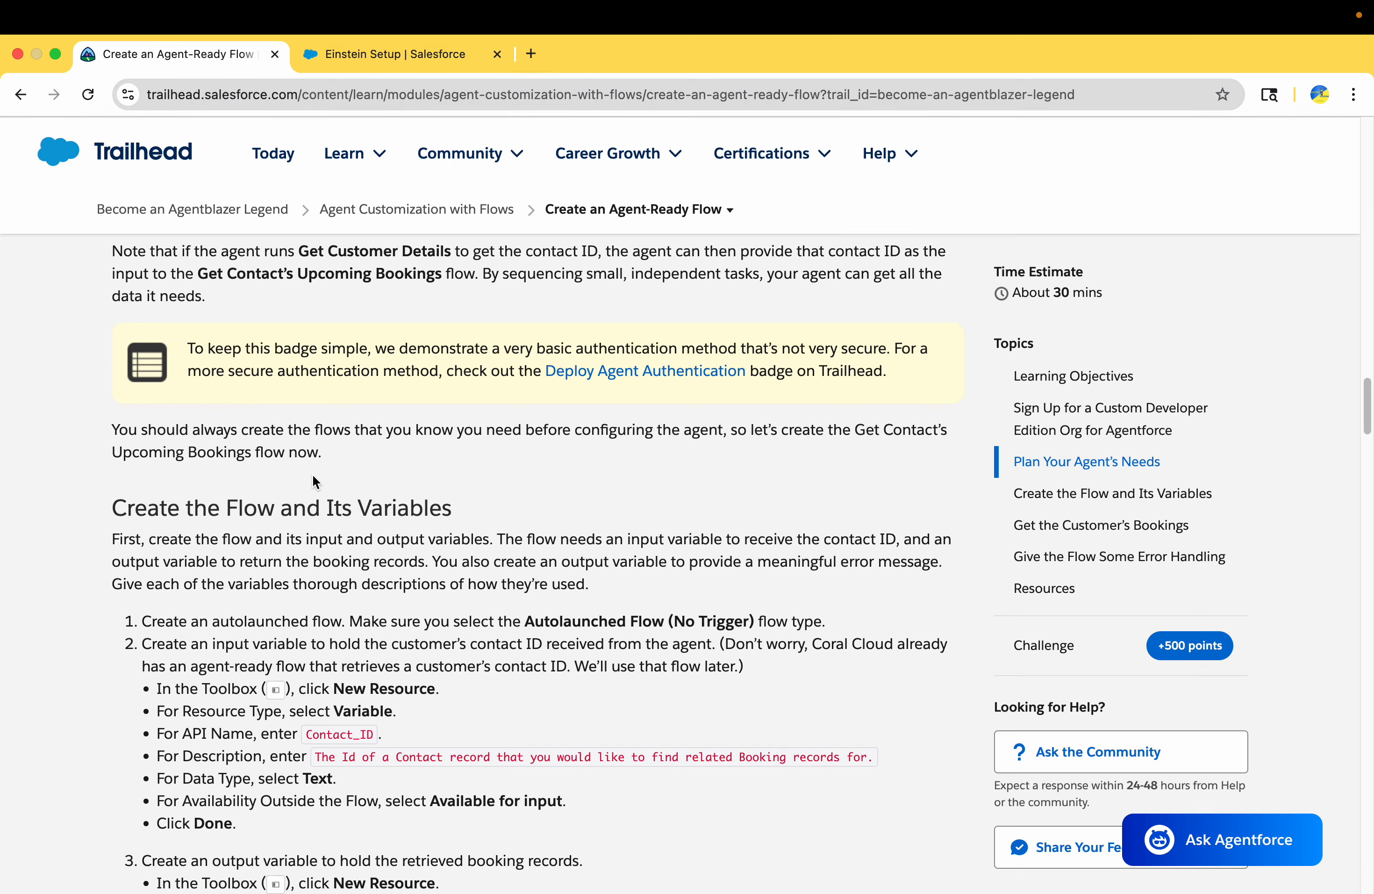
{"action": "scroll", "coordinate": [351, 566], "scroll_direction": "down", "scroll_amount": 3}
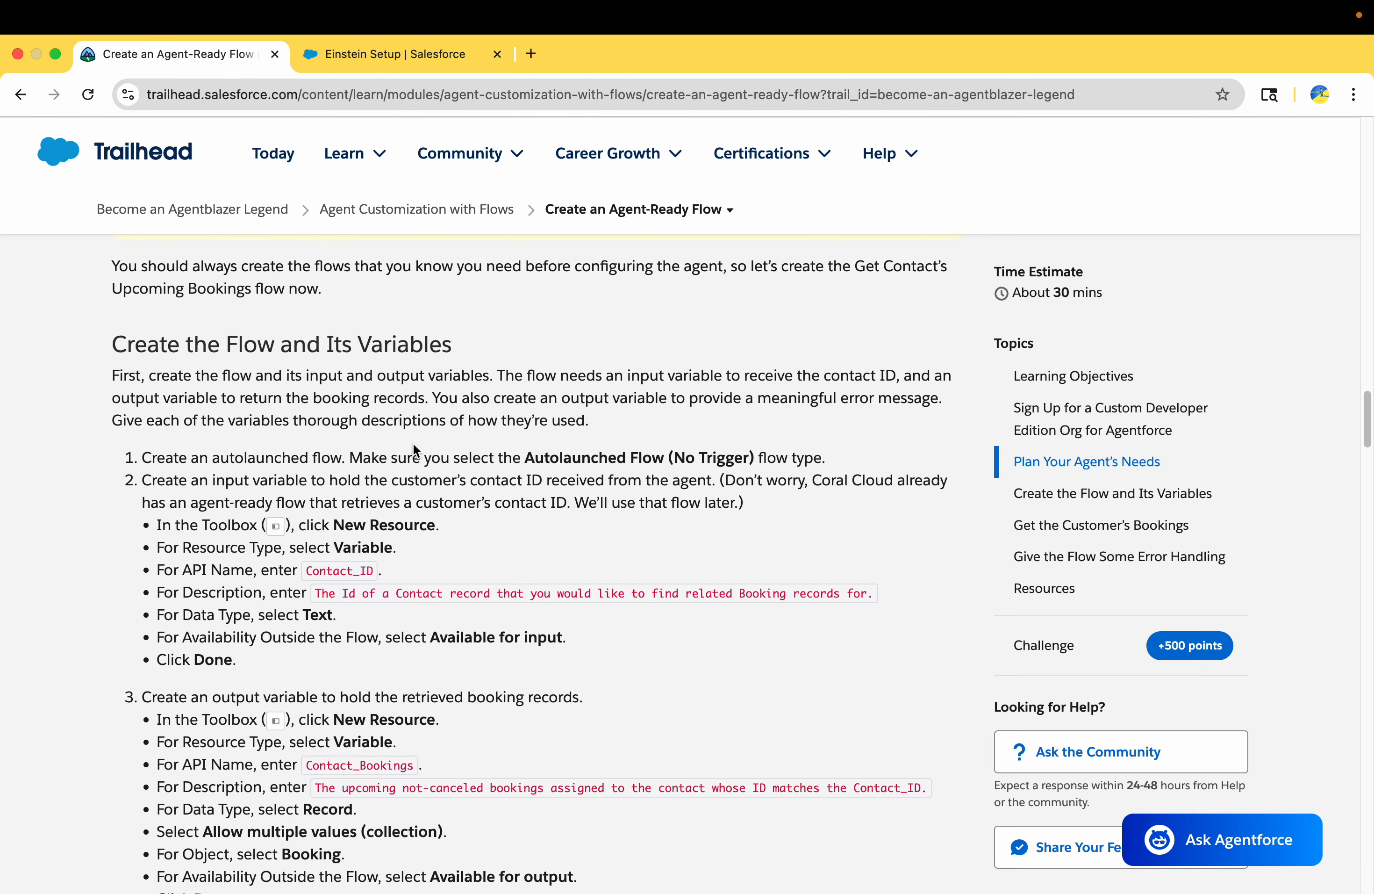
{"action": "left_click_drag", "start_coordinate": [142, 457], "coordinate": [255, 634]}
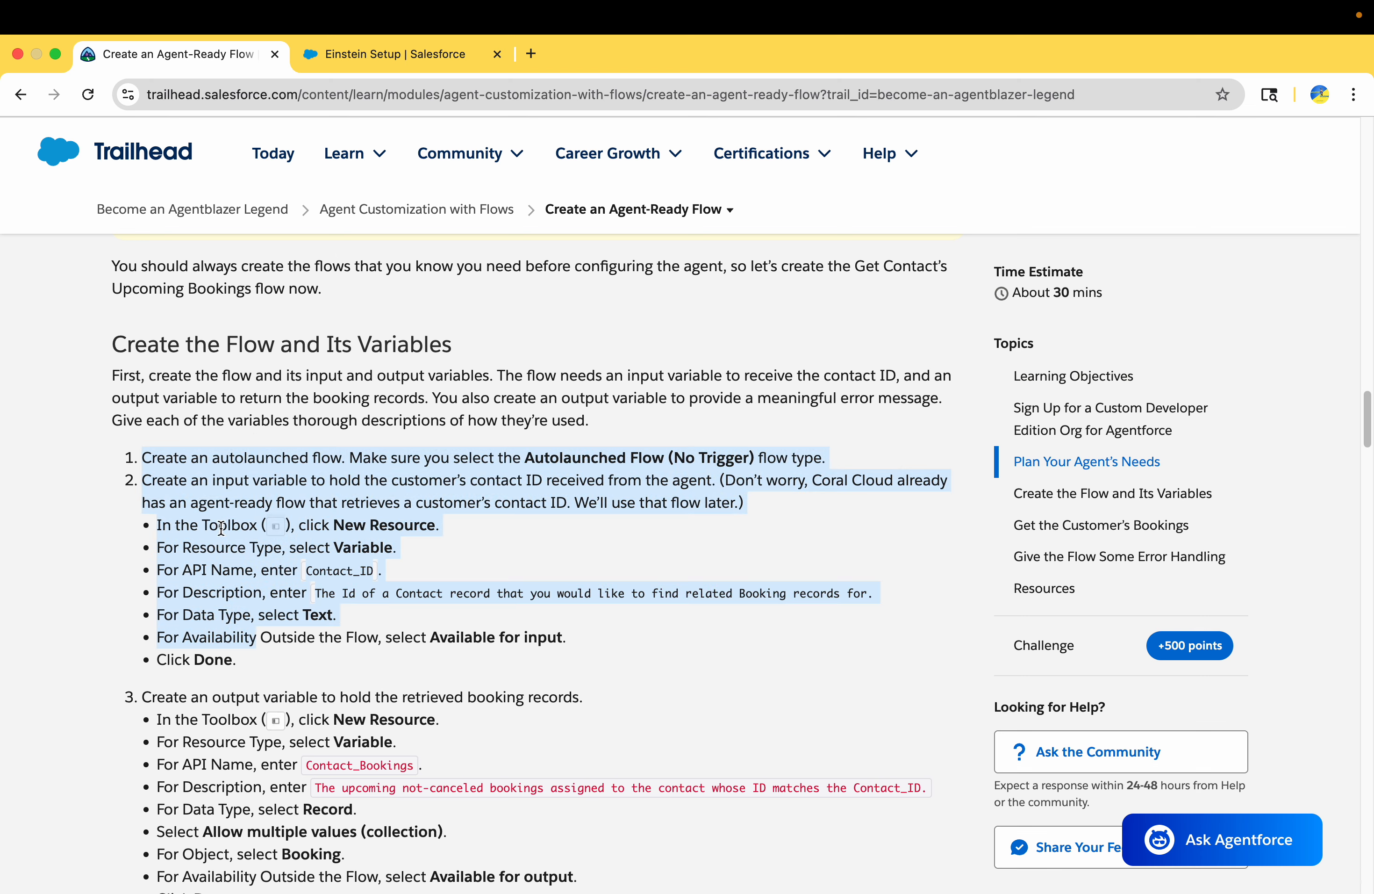
{"action": "left_click", "coordinate": [147, 457]}
{"action": "left_click_drag", "start_coordinate": [139, 456], "coordinate": [253, 673]}
{"action": "scroll", "coordinate": [253, 673], "scroll_direction": "down", "scroll_amount": 1}
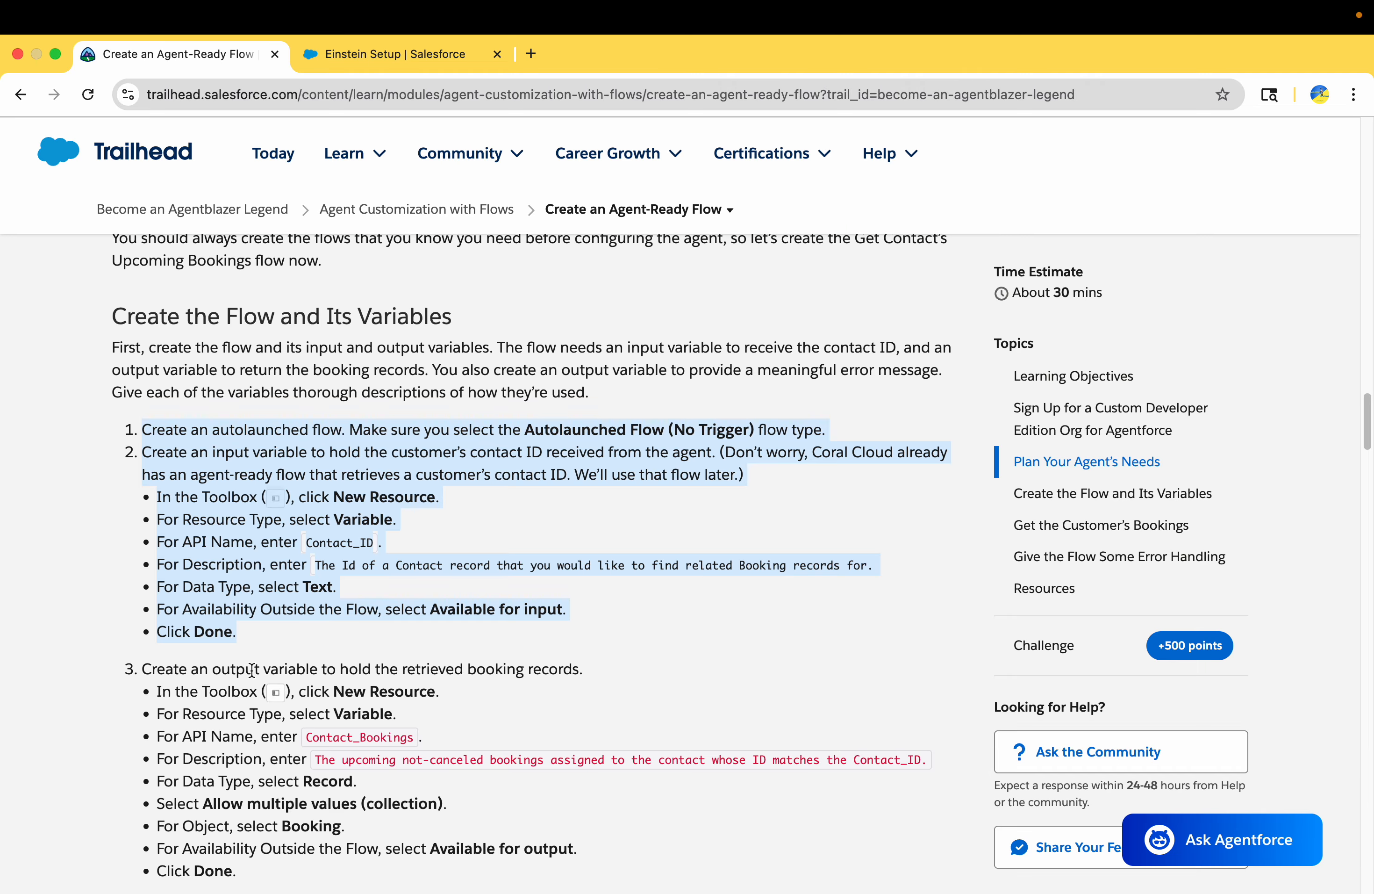
{"action": "scroll", "coordinate": [252, 671], "scroll_direction": "down", "scroll_amount": 15}
{"action": "scroll", "coordinate": [252, 670], "scroll_direction": "up", "scroll_amount": 5}
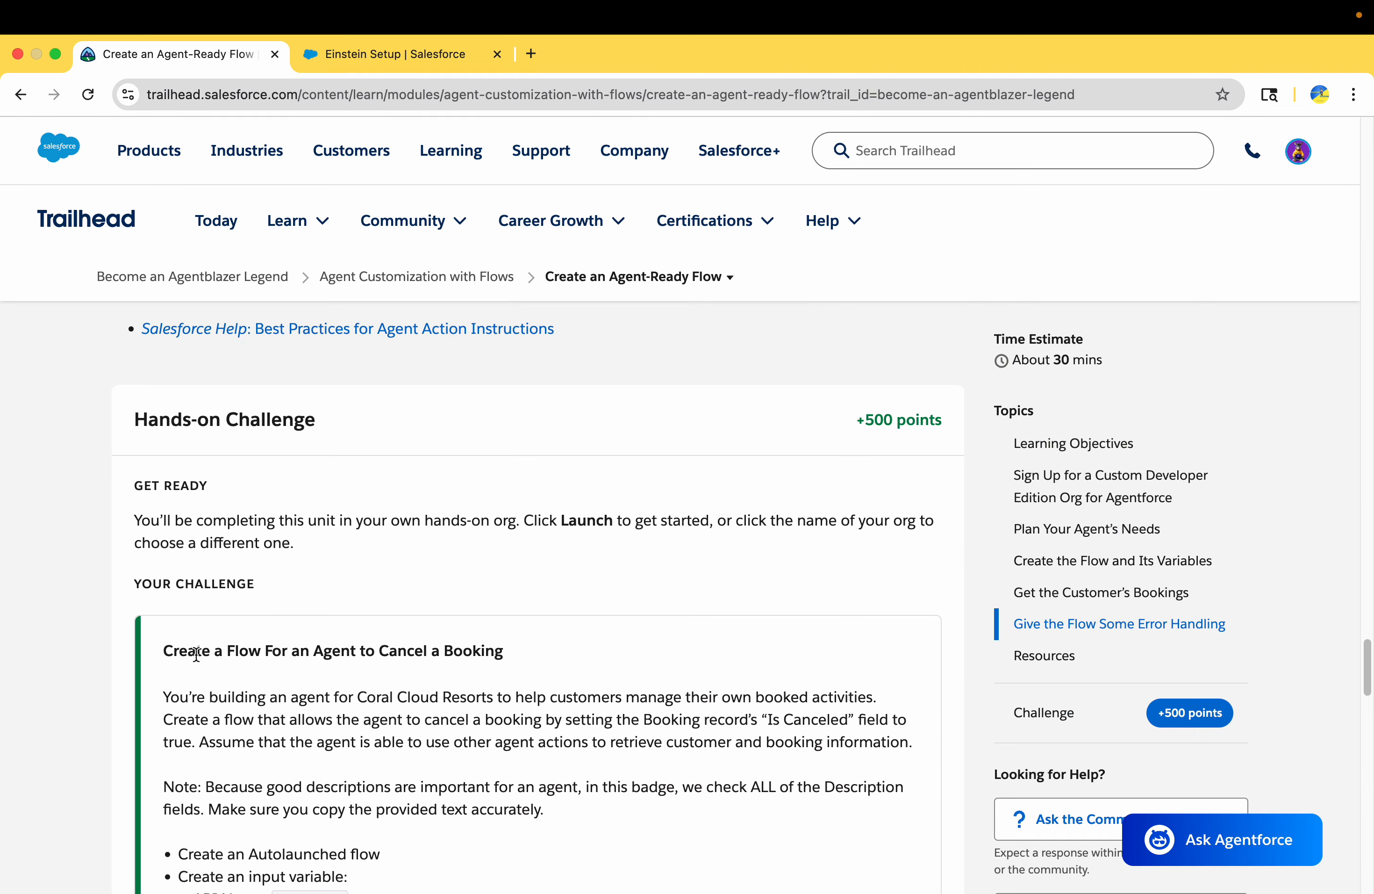
{"action": "double_click", "coordinate": [191, 686]}
{"action": "triple_click", "coordinate": [190, 680]}
{"action": "scroll", "coordinate": [190, 680], "scroll_direction": "up", "scroll_amount": 15}
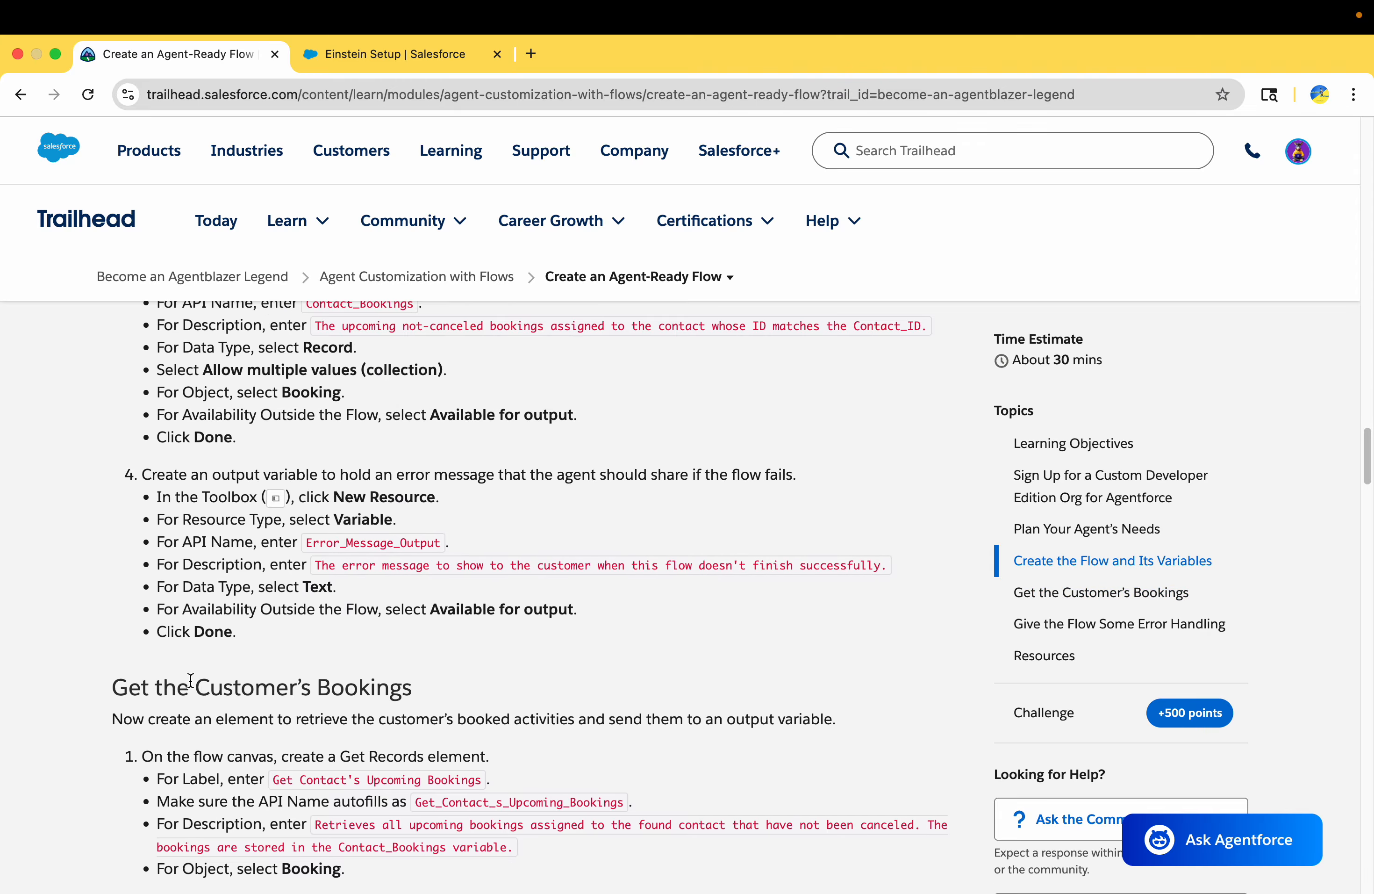
{"action": "scroll", "coordinate": [191, 680], "scroll_direction": "up", "scroll_amount": 6}
{"action": "scroll", "coordinate": [190, 679], "scroll_direction": "down", "scroll_amount": 5}
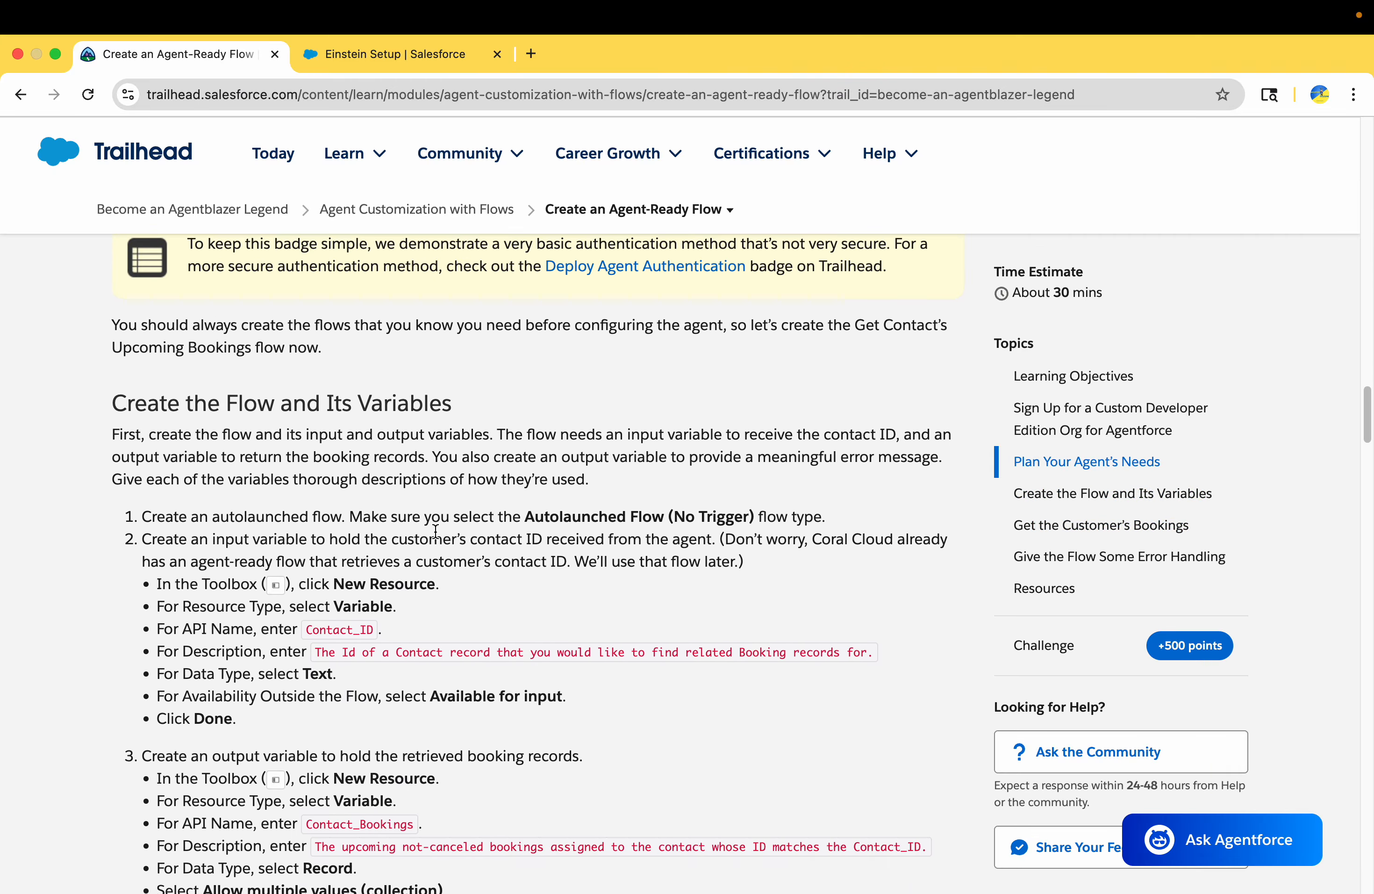
{"action": "left_click_drag", "start_coordinate": [144, 517], "coordinate": [362, 531]}
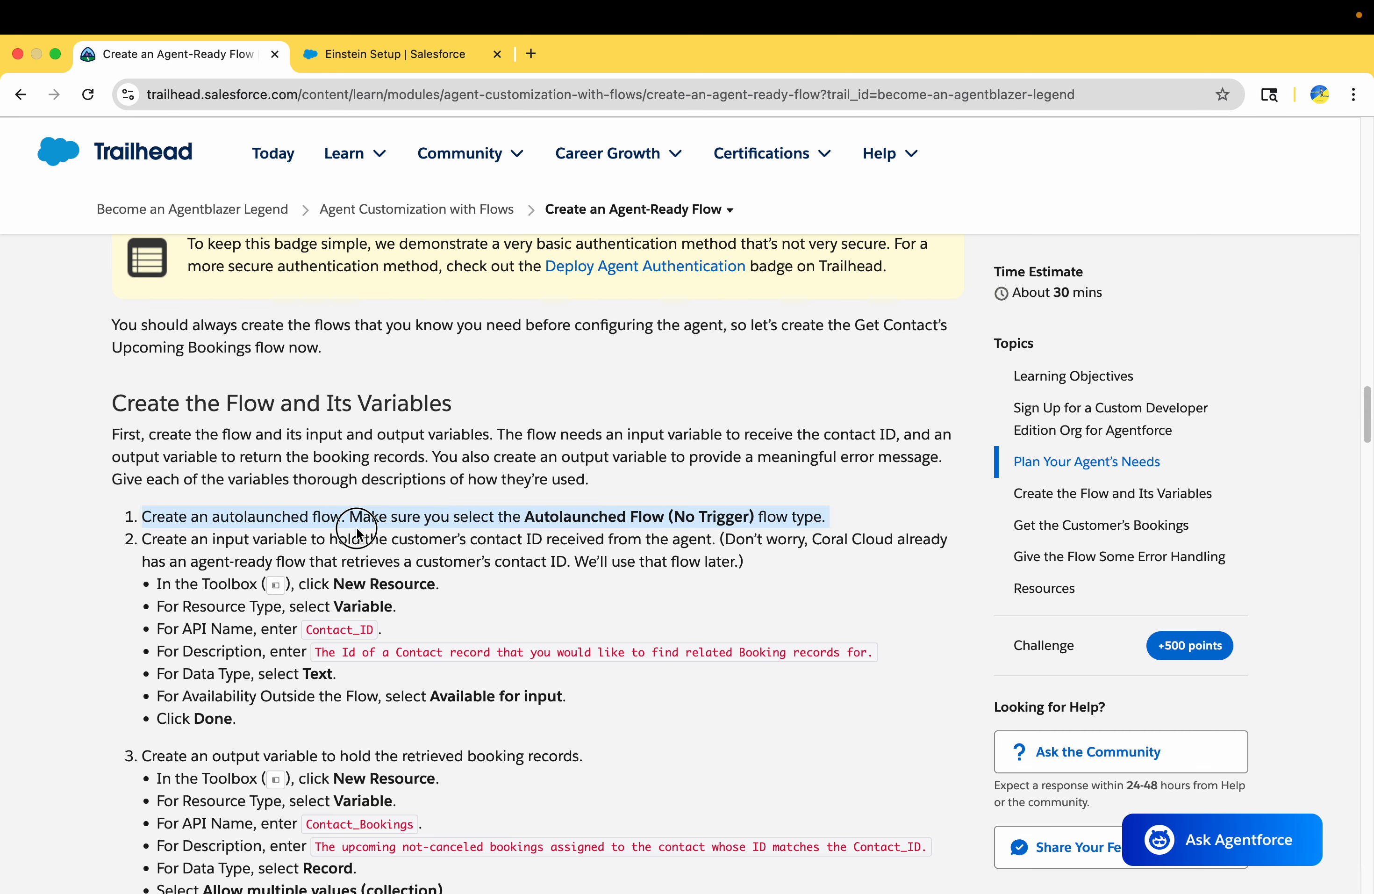
Return to the org's Setup, search for "flows", open the Flows page and start a new flow
{"action": "left_click", "coordinate": [319, 56]}
{"action": "left_click", "coordinate": [95, 231]}
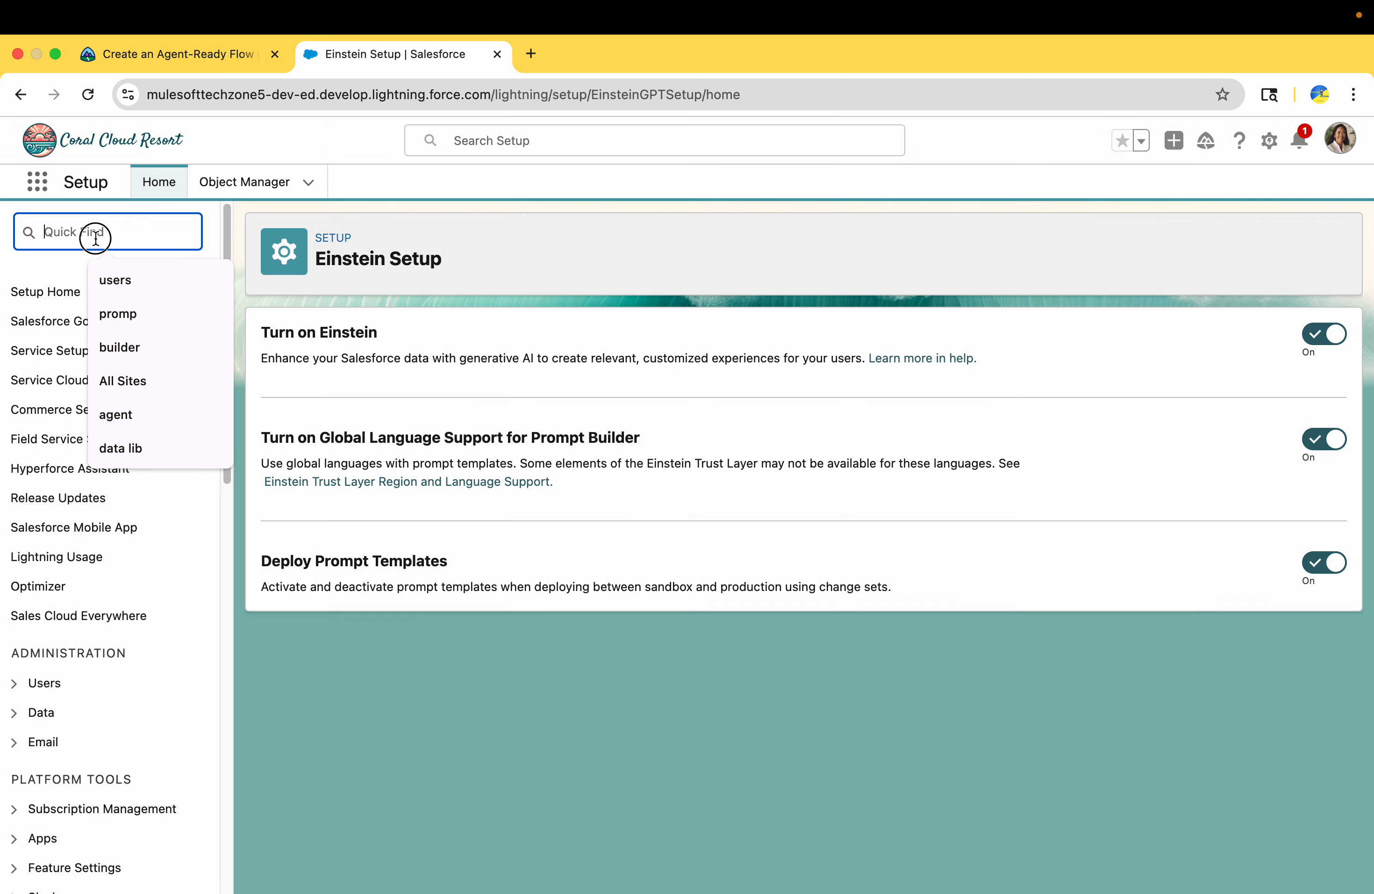
{"action": "type", "text": "flows"}
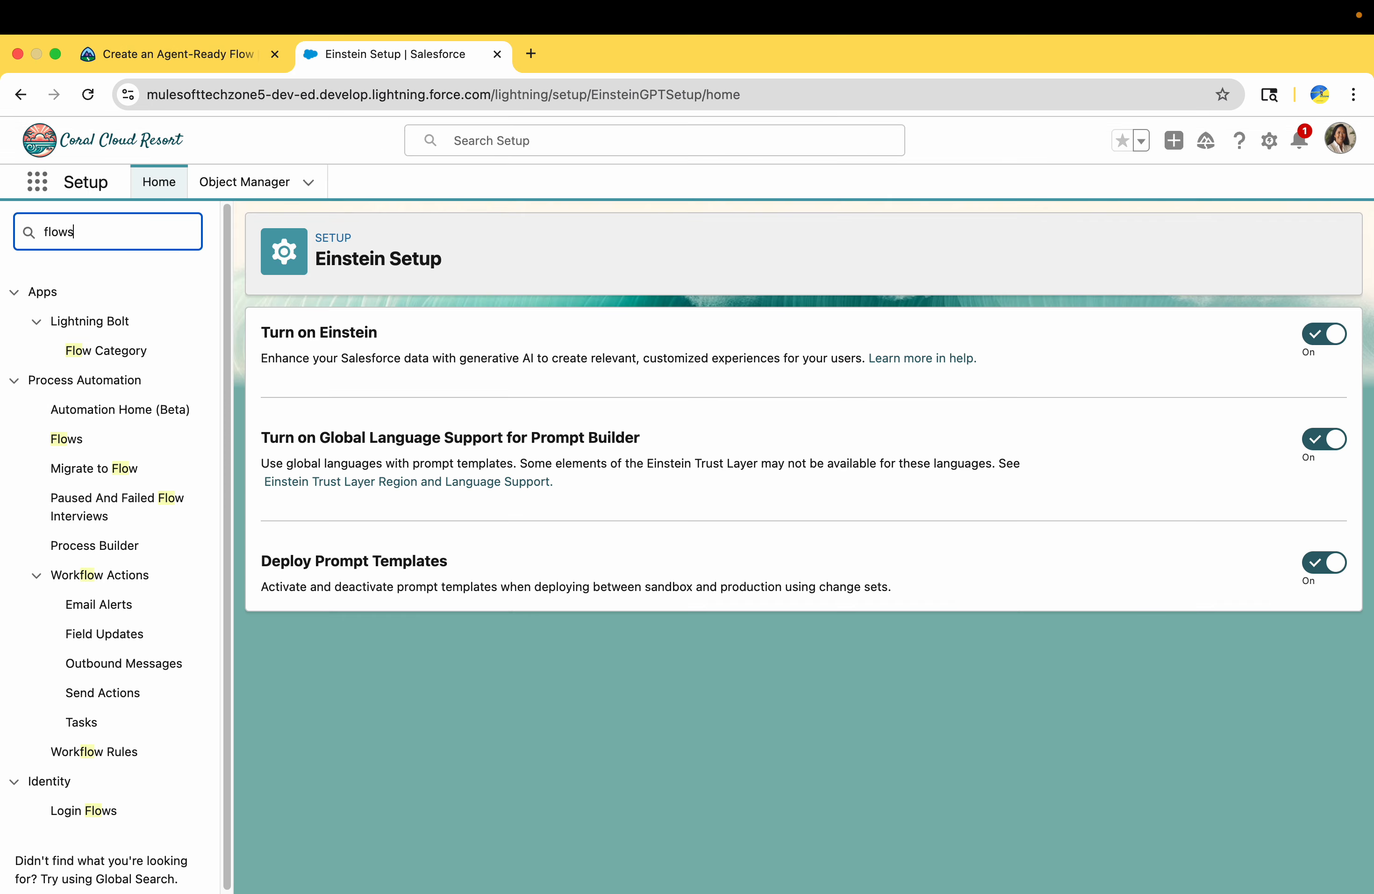
{"action": "left_click", "coordinate": [67, 325]}
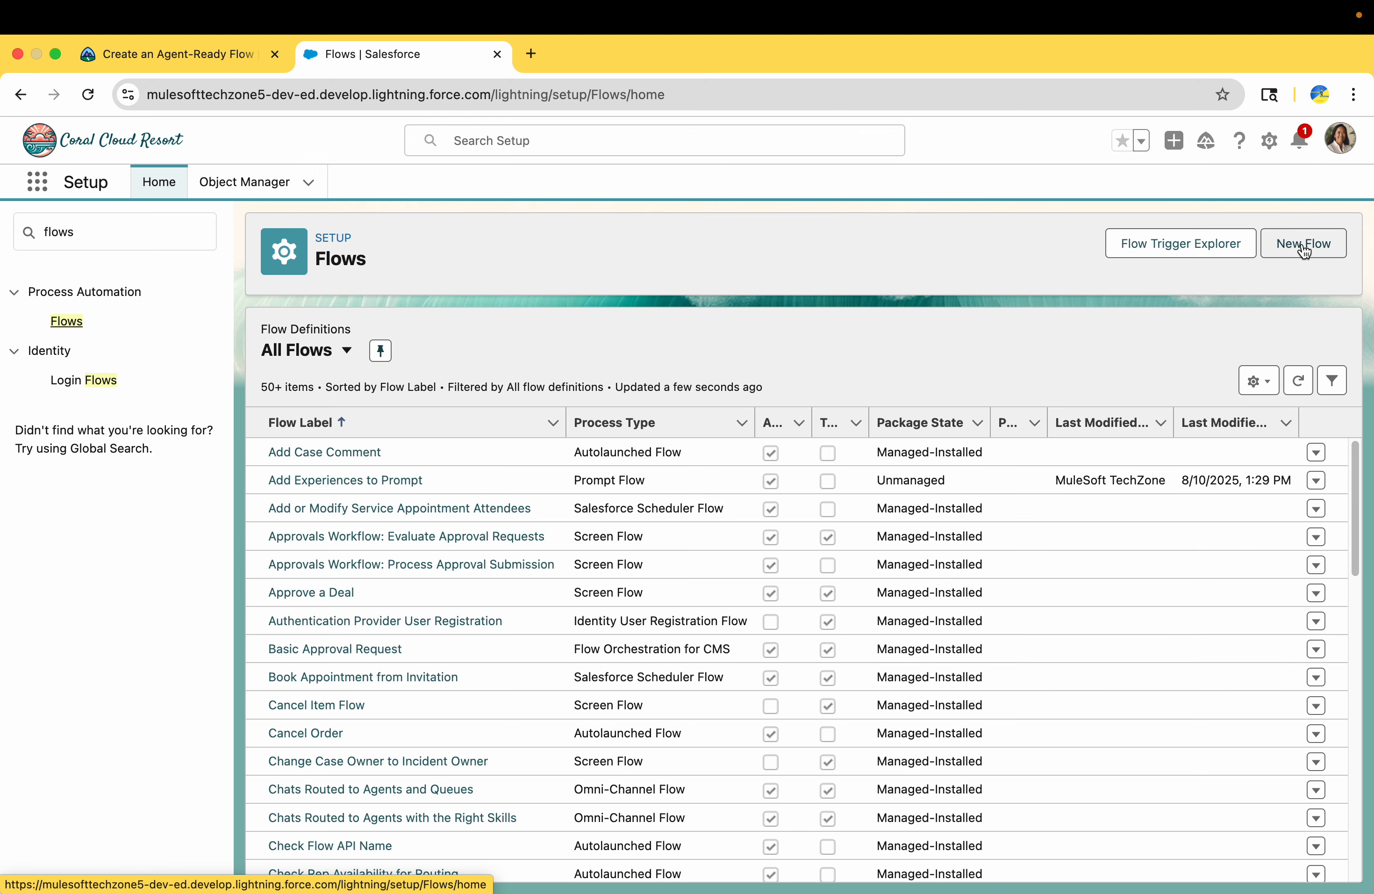
{"action": "left_click", "coordinate": [1304, 246]}
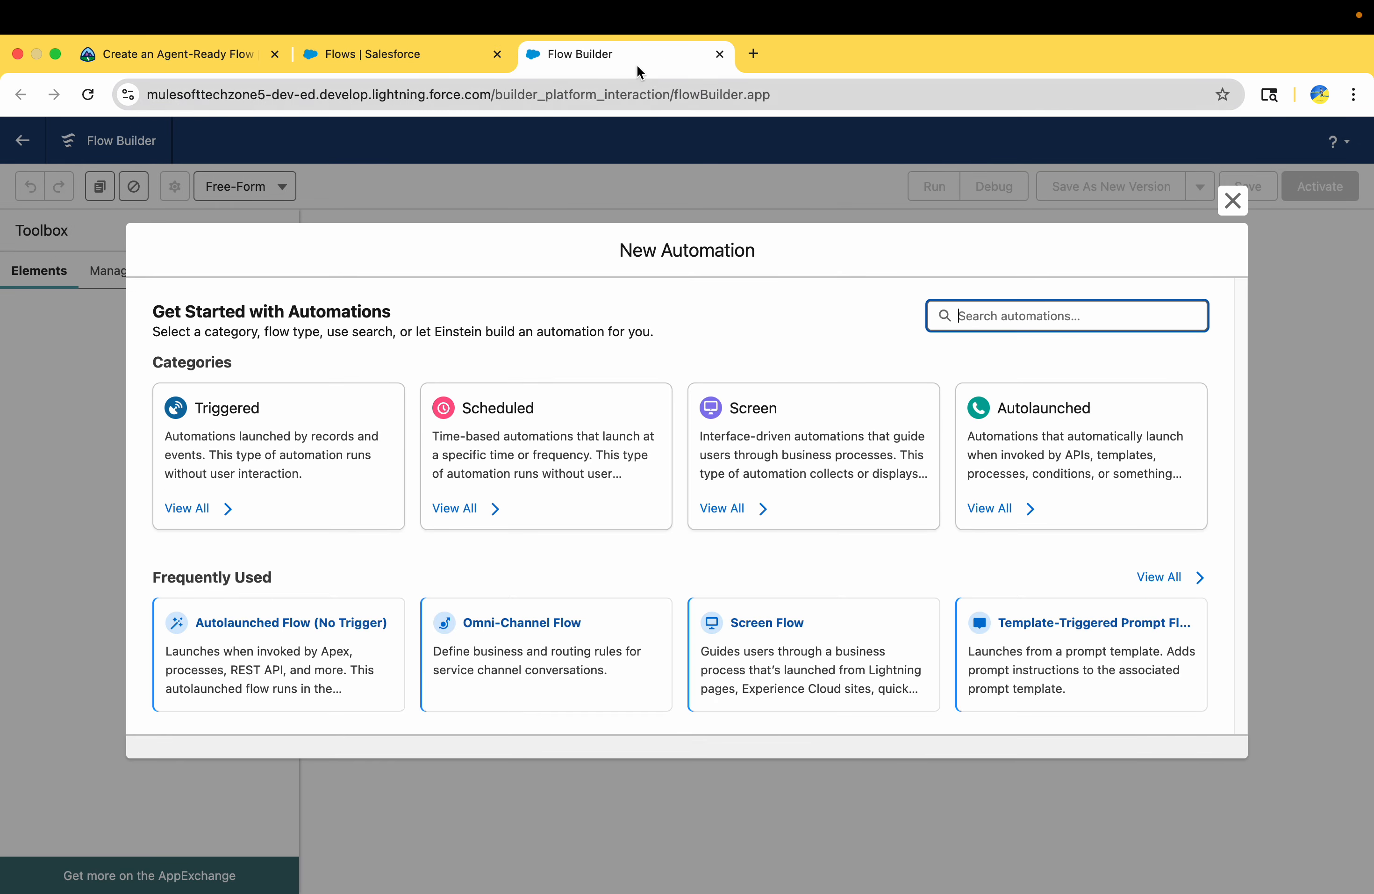
Place the Flow Builder tab beside the Trailhead tab and create an Autolaunched Flow (No Trigger) from the Autolaunched category
{"action": "left_click_drag", "start_coordinate": [637, 65], "coordinate": [461, 58]}
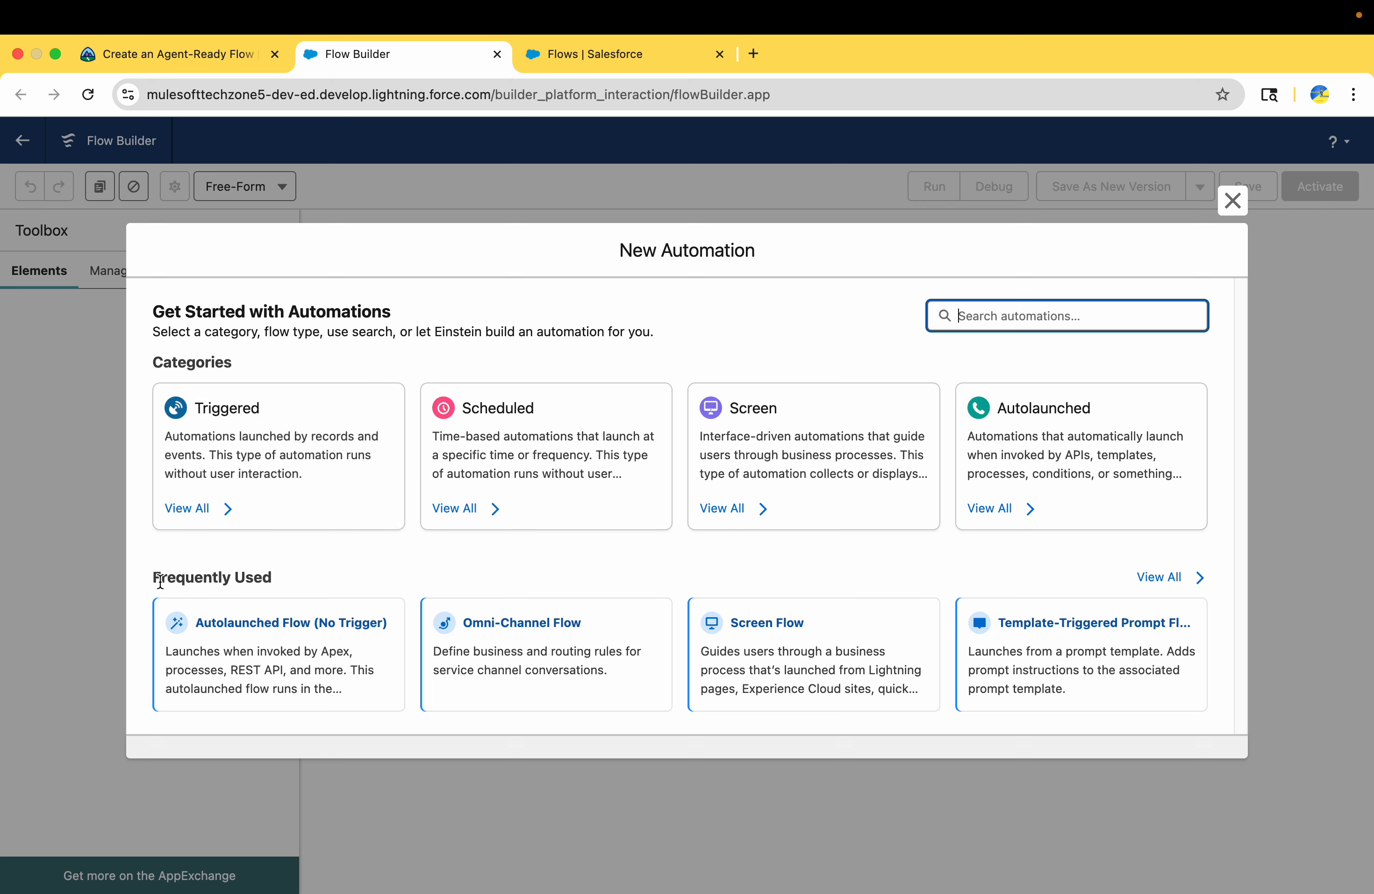
{"action": "triple_click", "coordinate": [309, 583]}
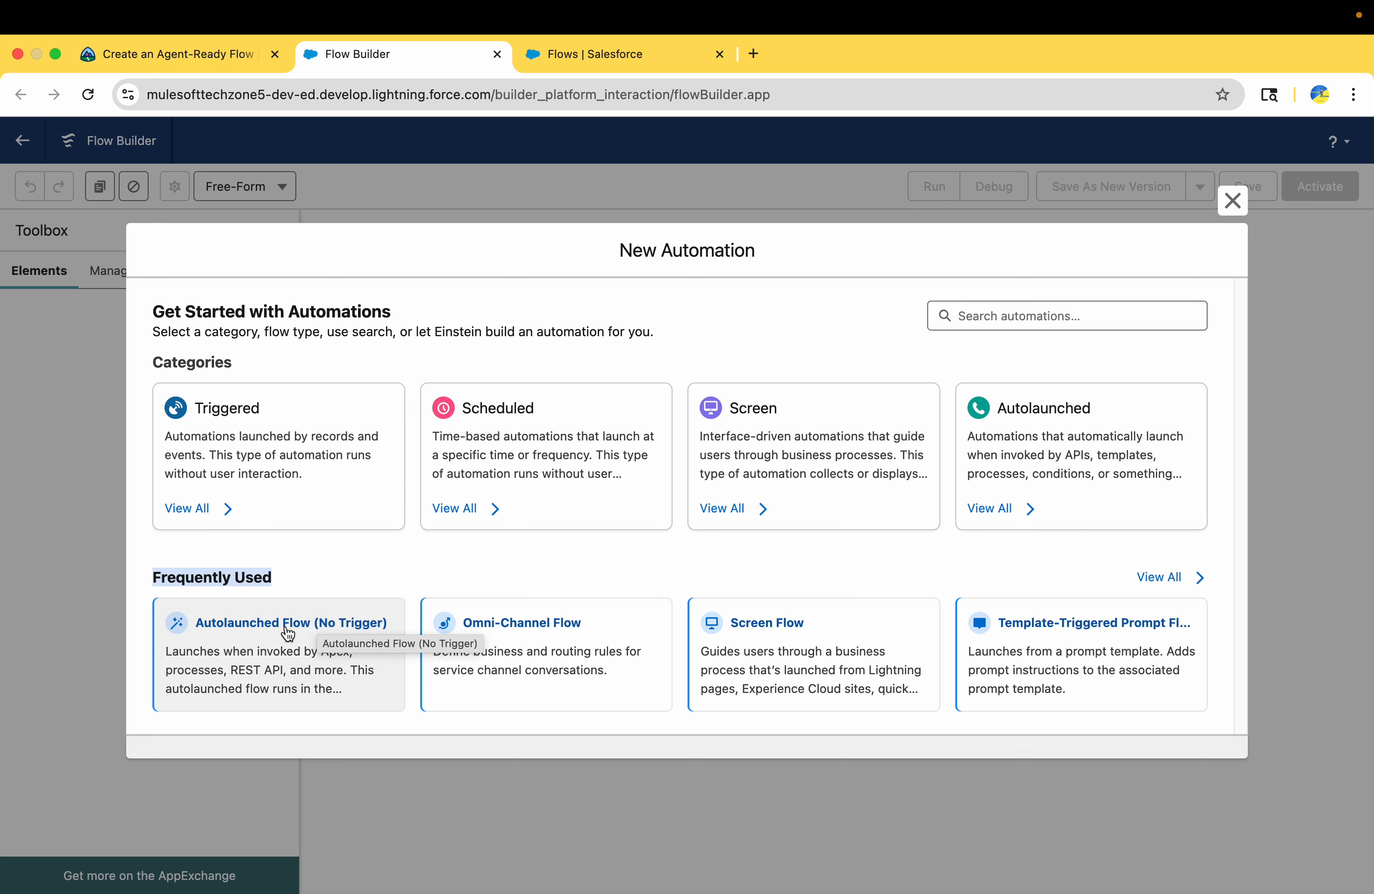
{"action": "left_click", "coordinate": [1034, 427]}
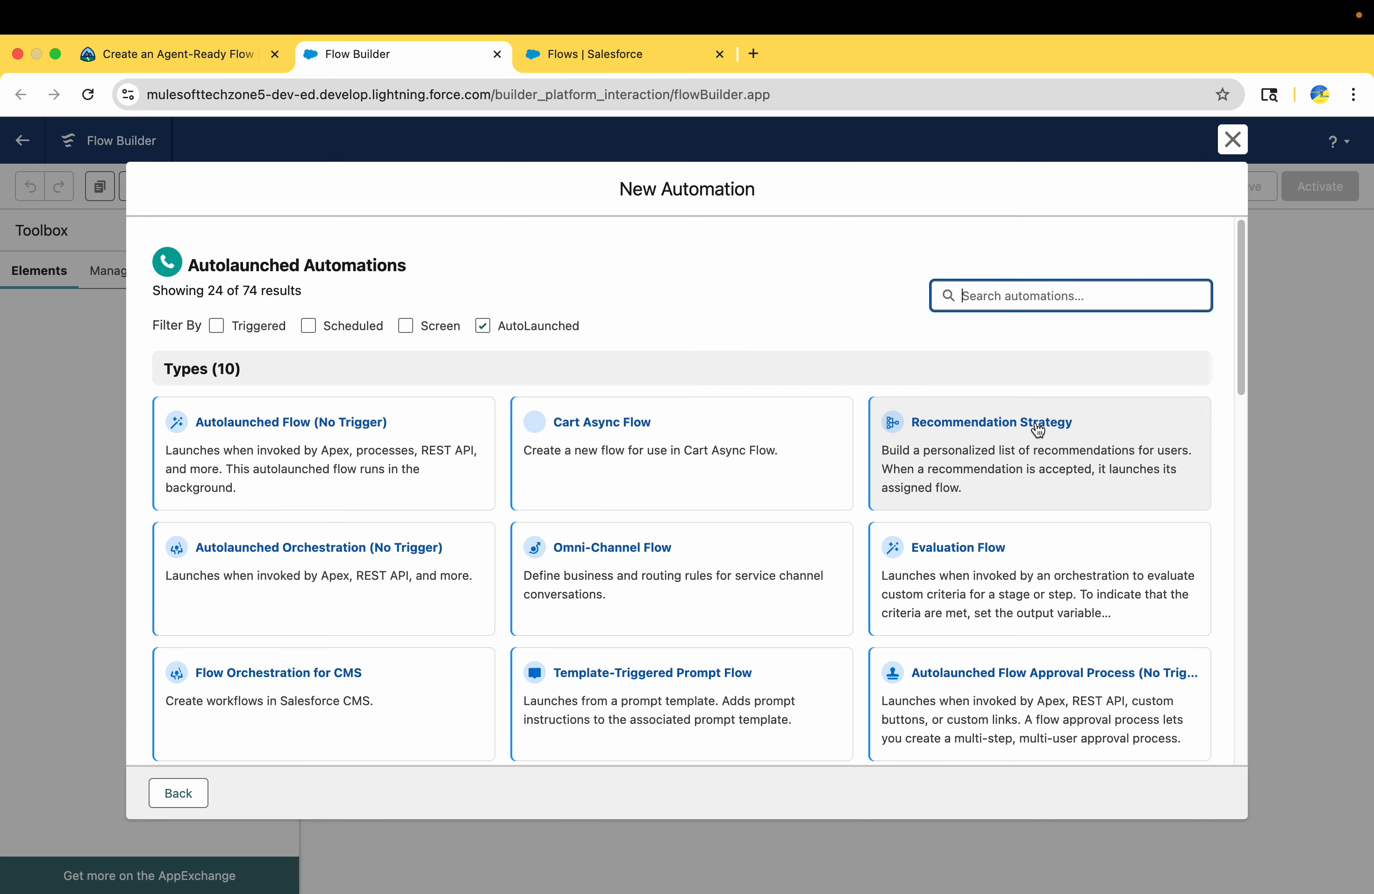
{"action": "left_click", "coordinate": [277, 446]}
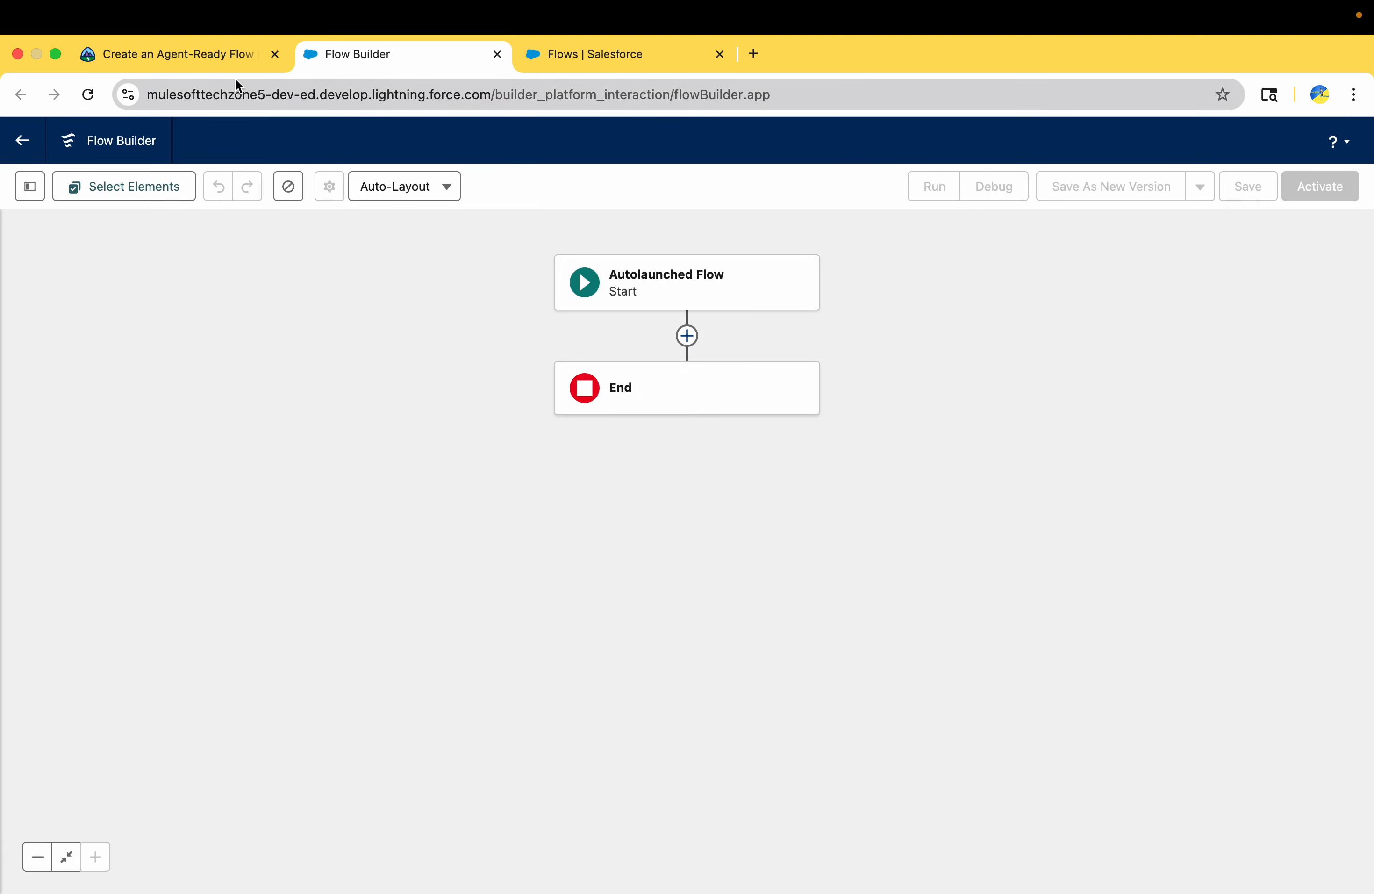
Review Trailhead's instructions for the contact ID input variable and start a new resource from the flow's Toolbox
{"action": "left_click", "coordinate": [204, 52]}
{"action": "scroll", "coordinate": [326, 601], "scroll_direction": "down", "scroll_amount": 2}
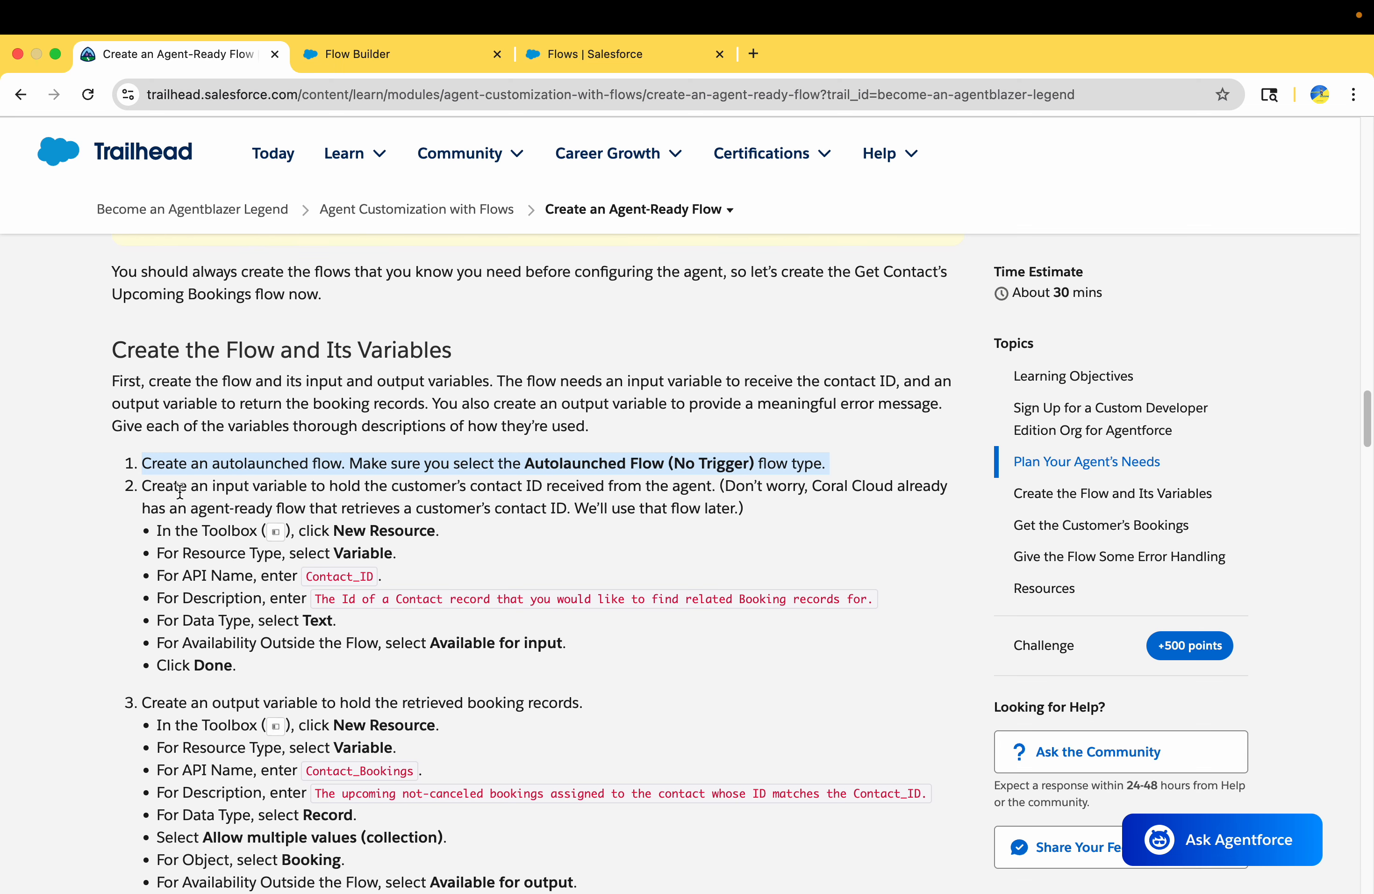
{"action": "left_click_drag", "start_coordinate": [142, 488], "coordinate": [270, 483]}
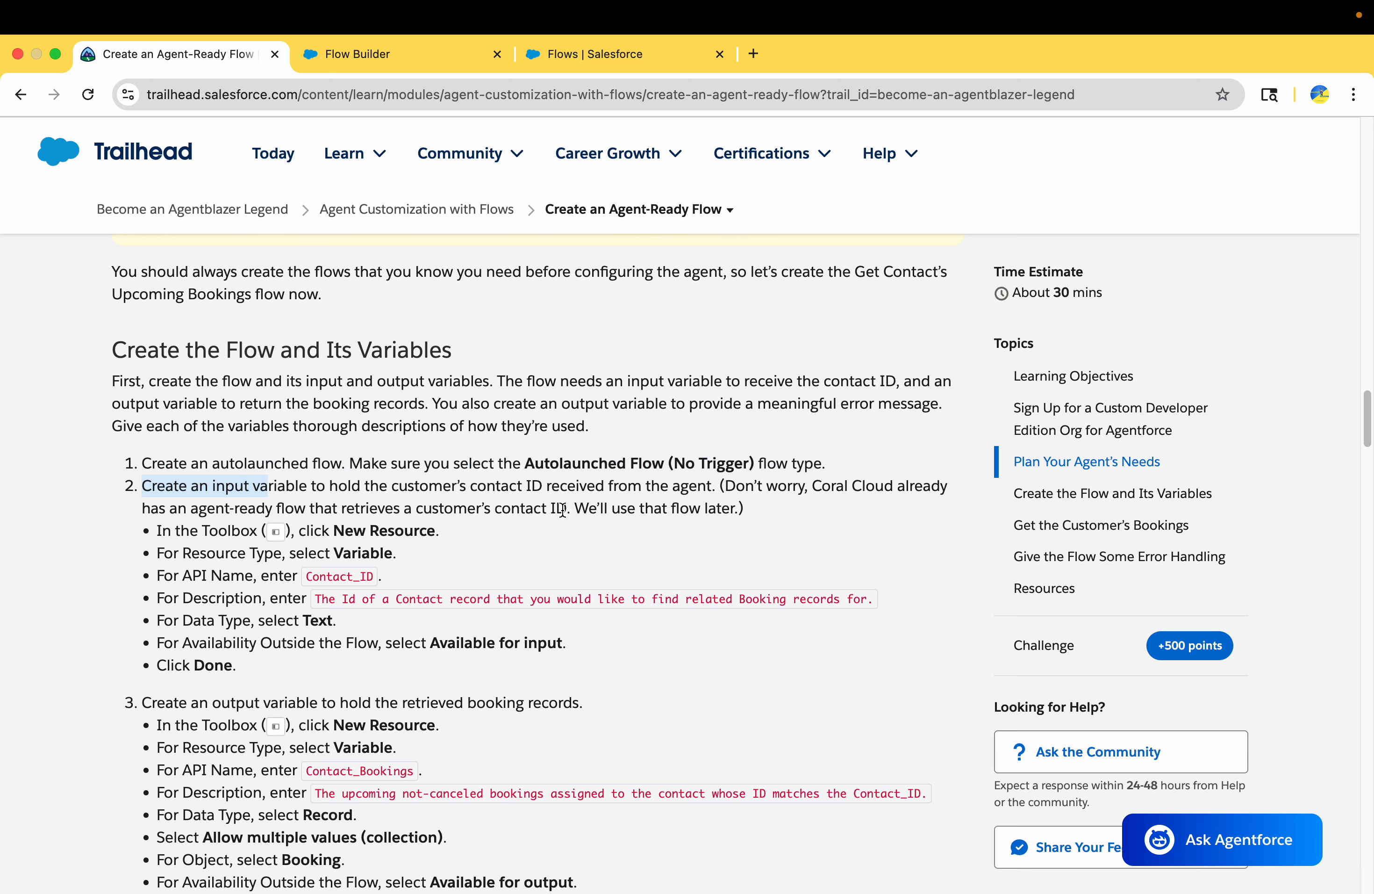
{"action": "left_click_drag", "start_coordinate": [547, 485], "coordinate": [731, 509]}
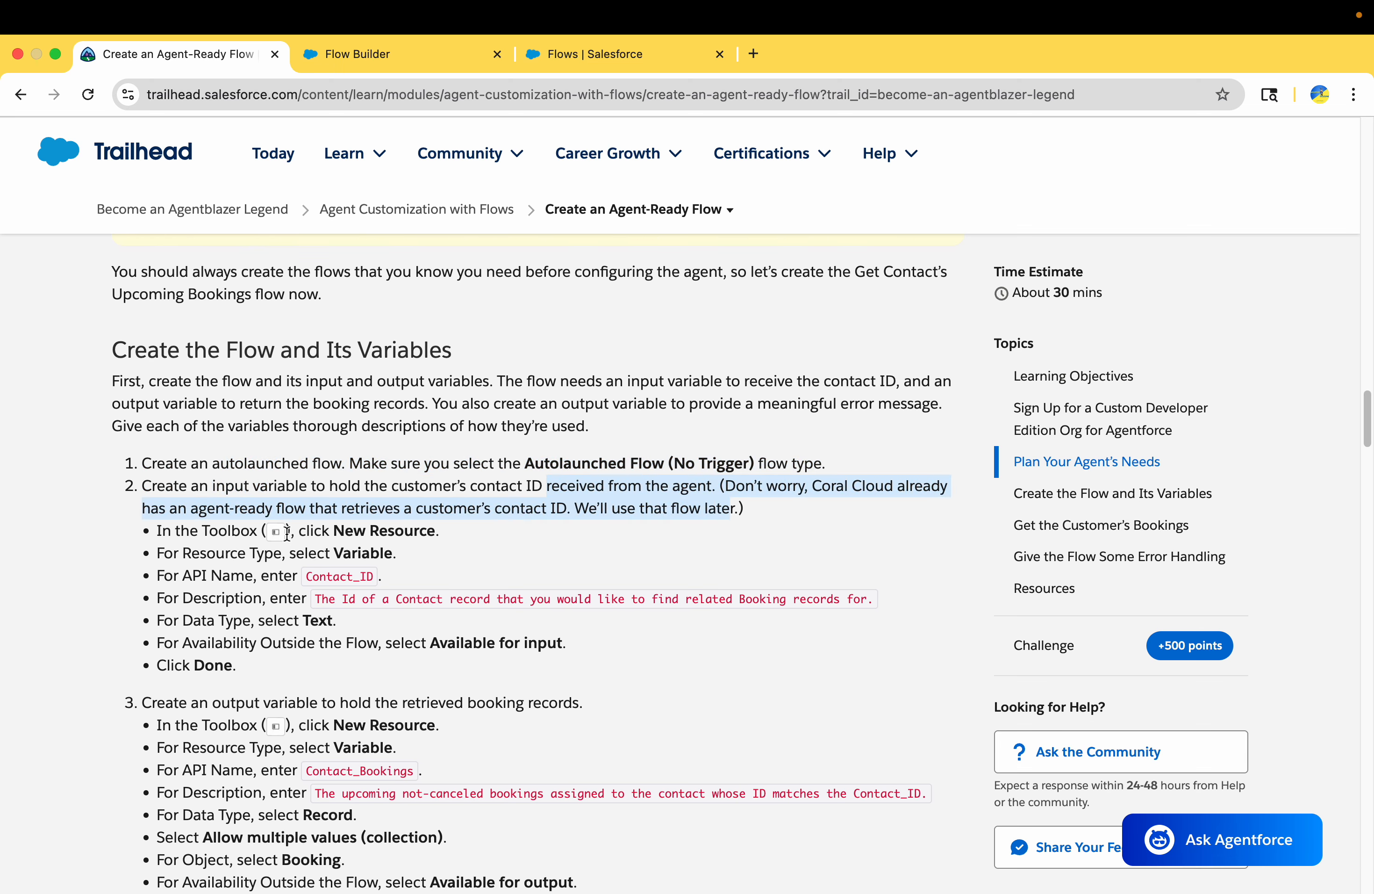
{"action": "scroll", "coordinate": [287, 532], "scroll_direction": "down", "scroll_amount": 3}
{"action": "double_click", "coordinate": [372, 463]}
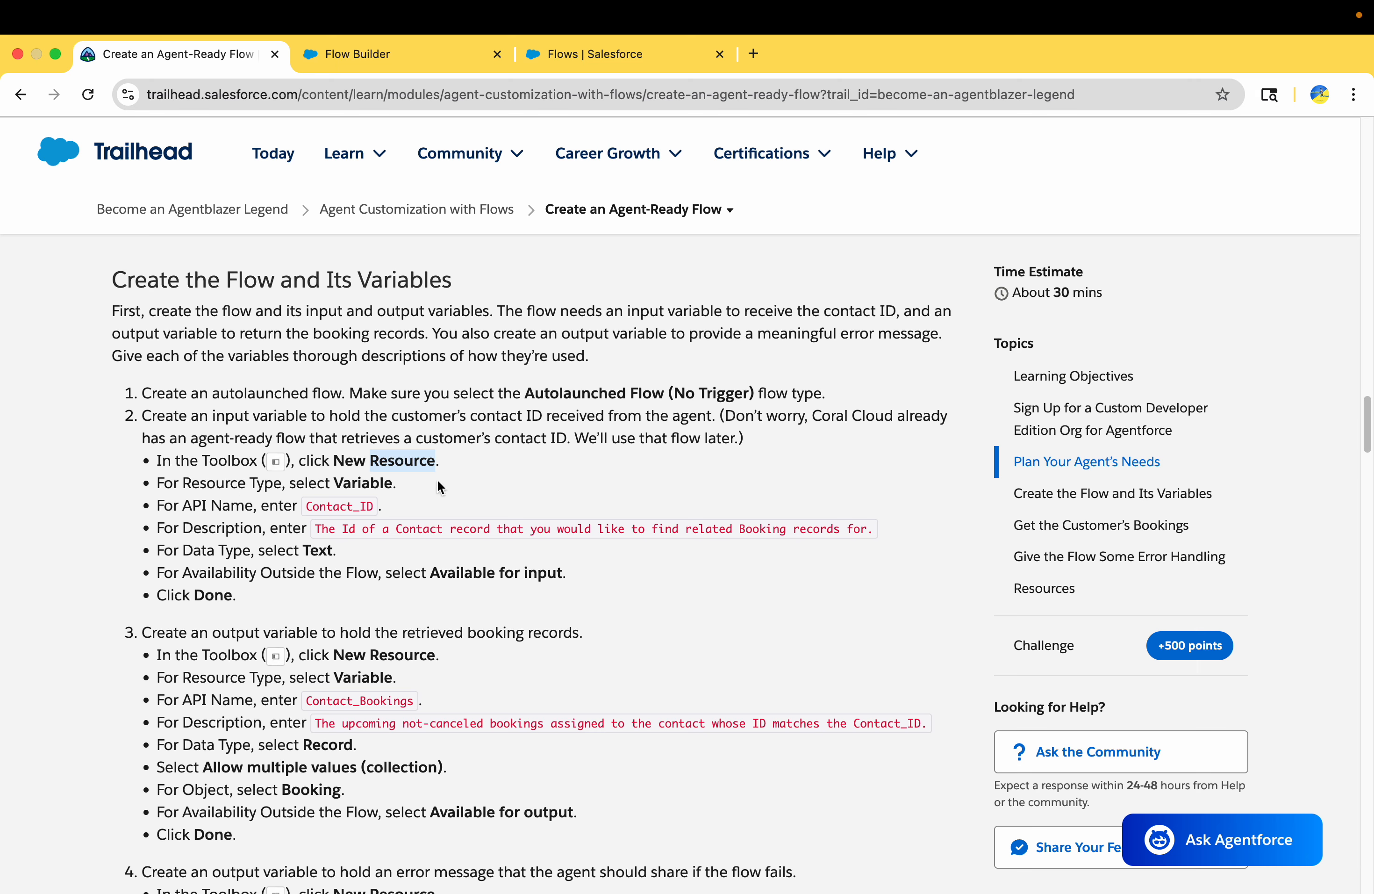
{"action": "left_click", "coordinate": [392, 53]}
{"action": "left_click", "coordinate": [31, 200]}
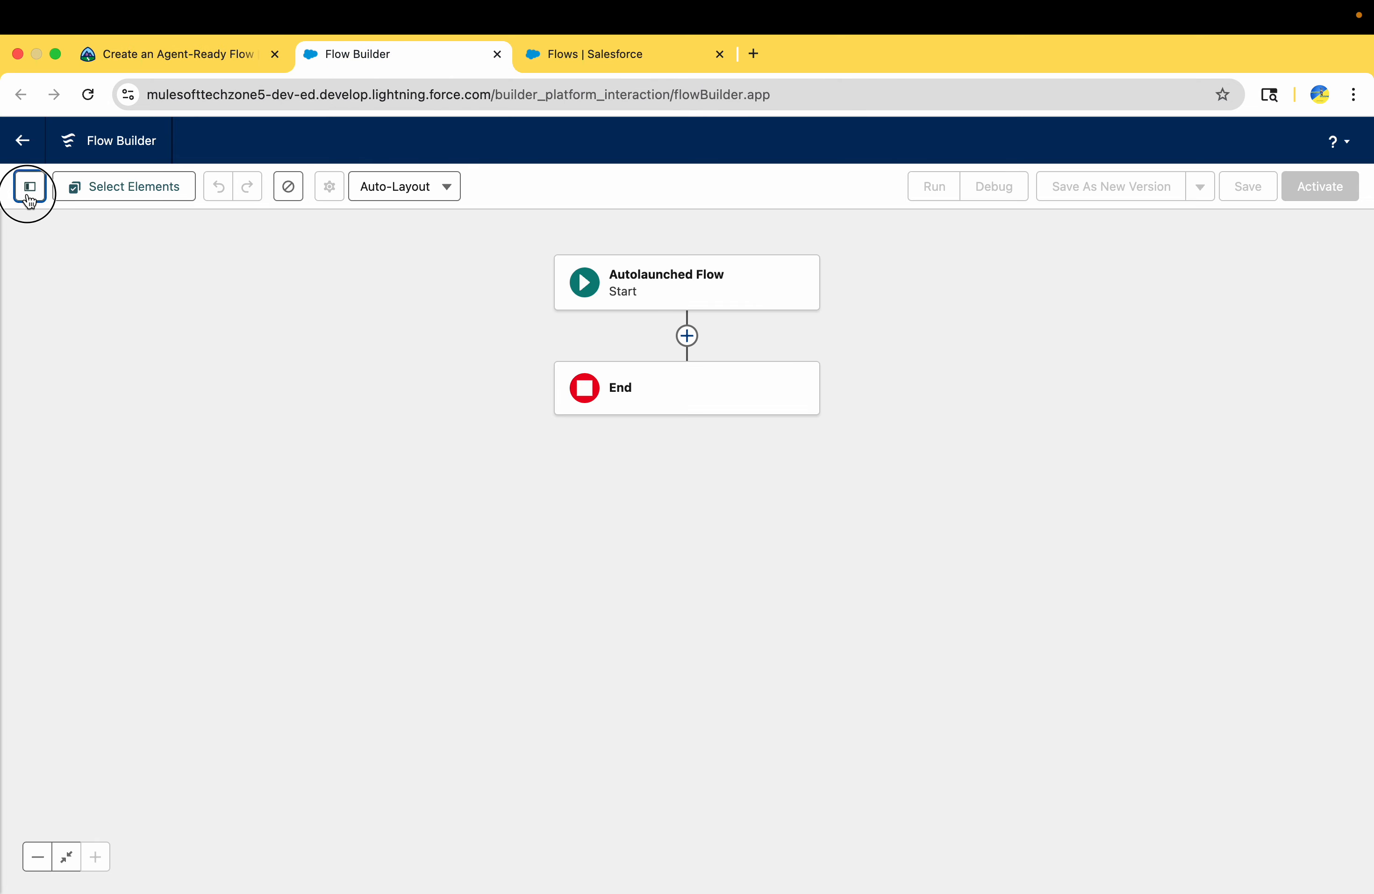
{"action": "left_click", "coordinate": [81, 365]}
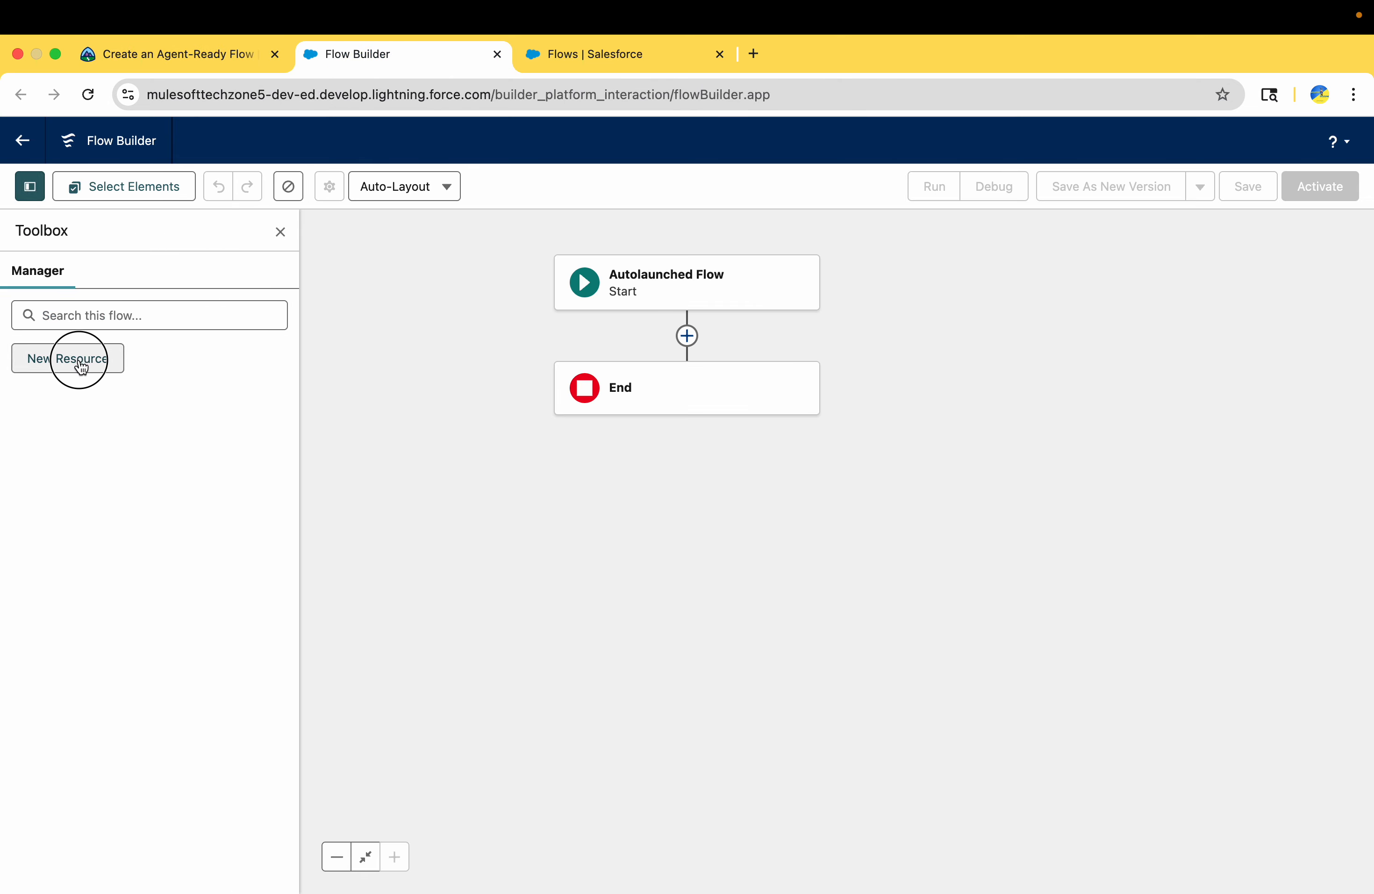
Set the new resource's type to Variable and its API name to Contact_ID, copied from the Trailhead instructions
{"action": "left_click", "coordinate": [196, 51]}
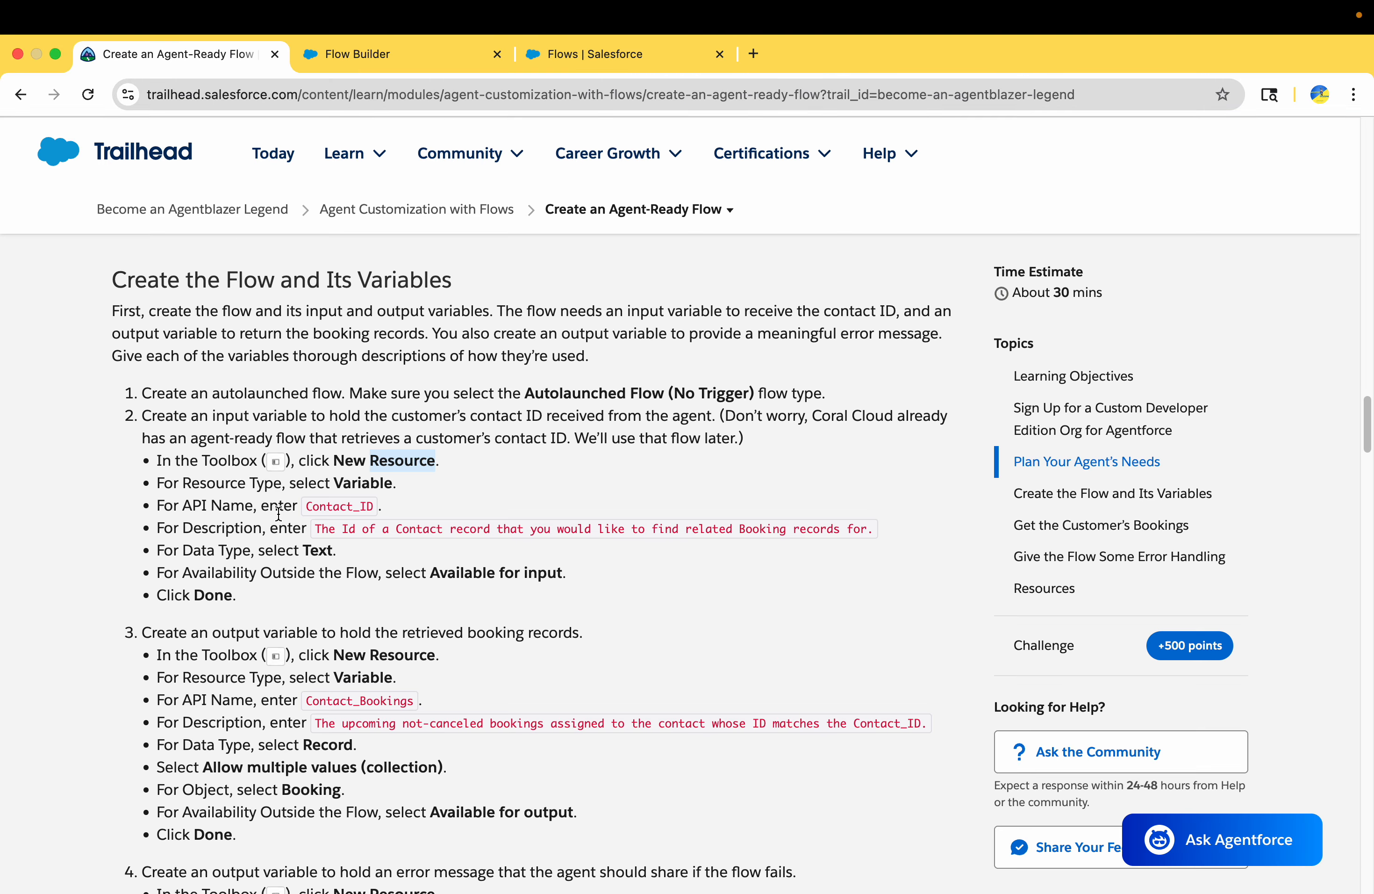
{"action": "double_click", "coordinate": [357, 488]}
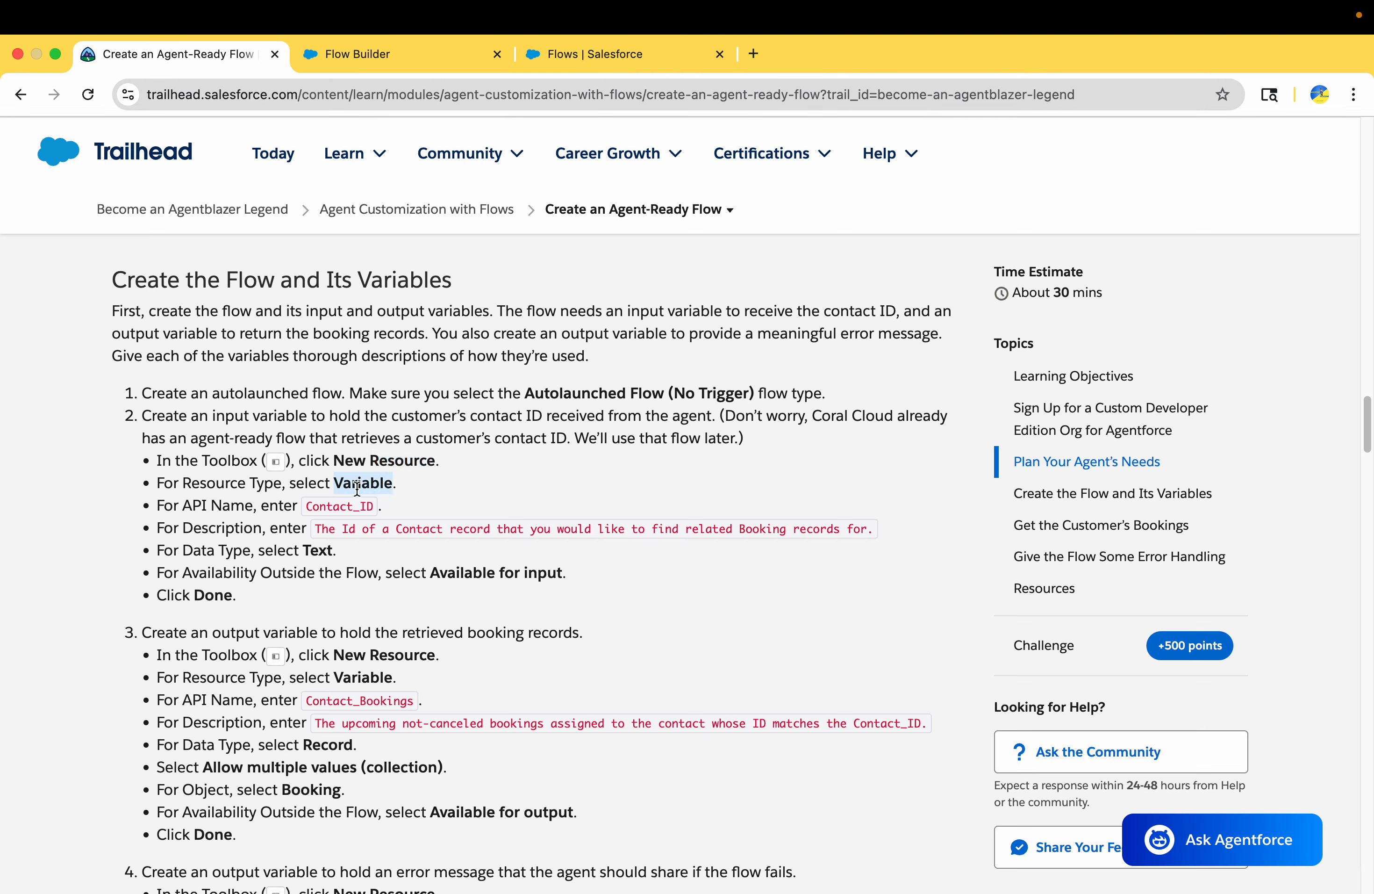
{"action": "double_click", "coordinate": [341, 507]}
{"action": "key", "text": "super+c"}
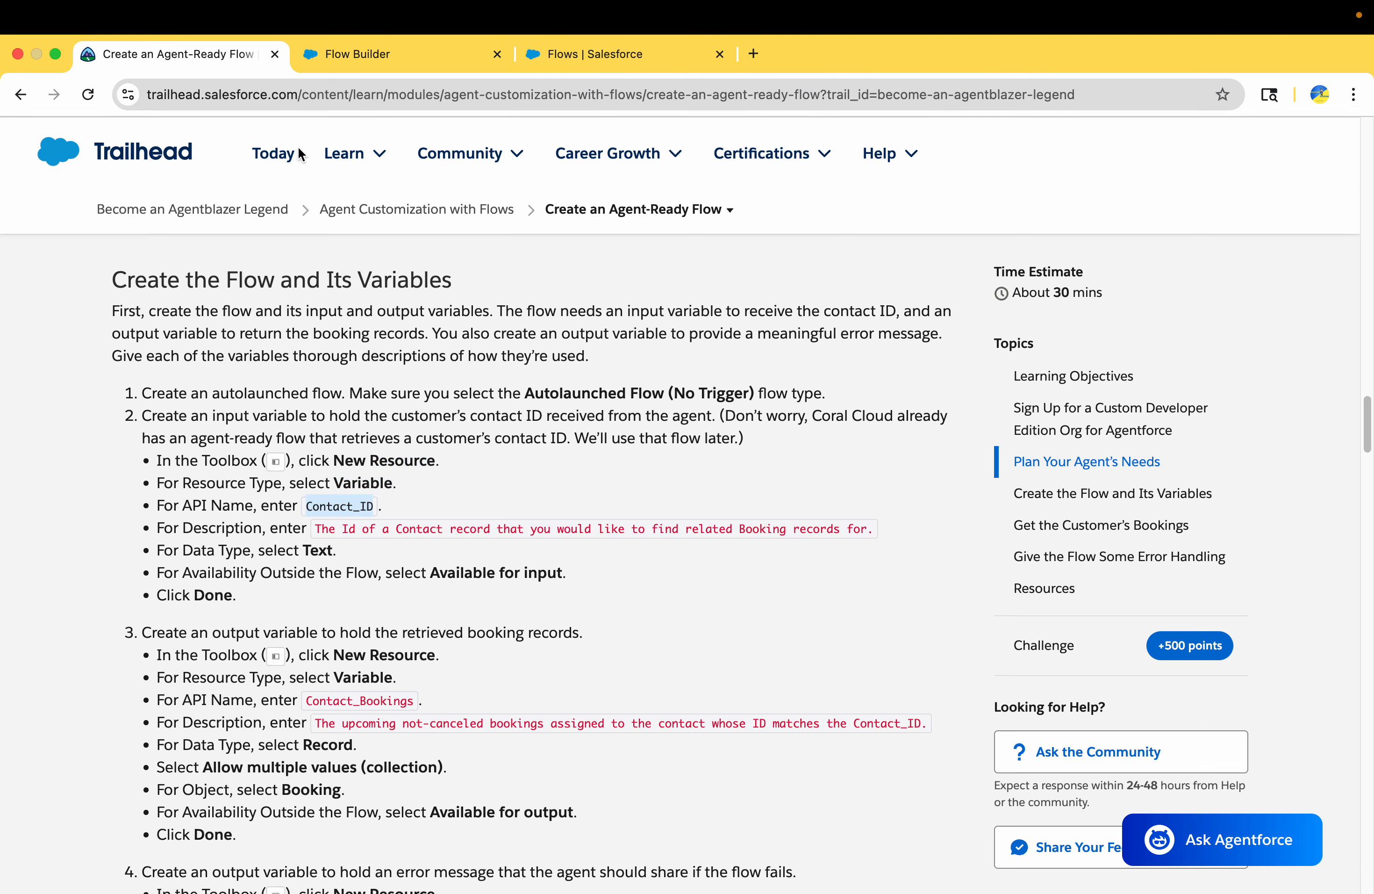
{"action": "left_click", "coordinate": [322, 53]}
{"action": "left_click", "coordinate": [373, 434]}
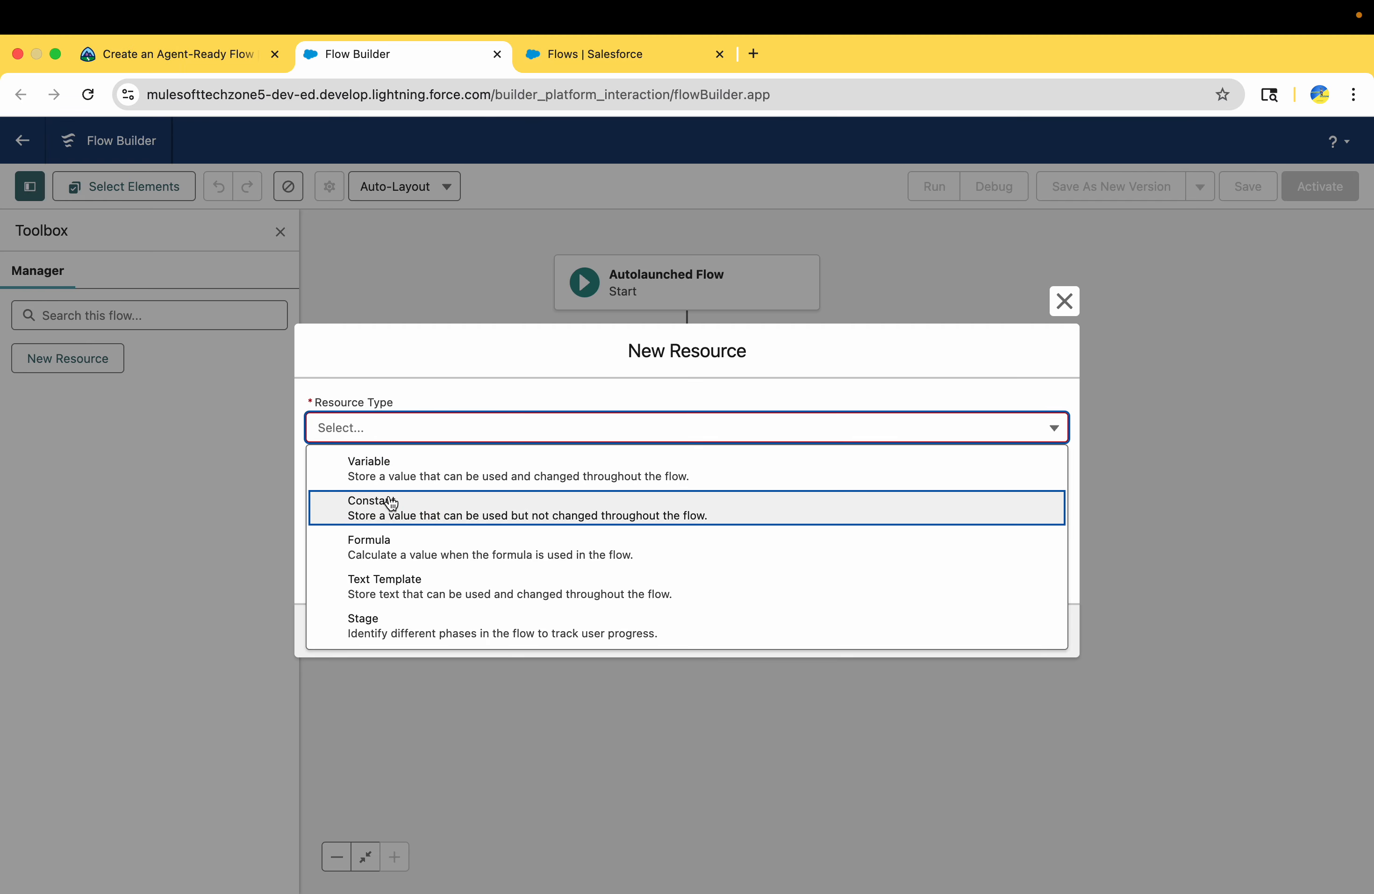
{"action": "left_click", "coordinate": [389, 468]}
{"action": "left_click", "coordinate": [385, 471]}
{"action": "key", "text": "super+v"}
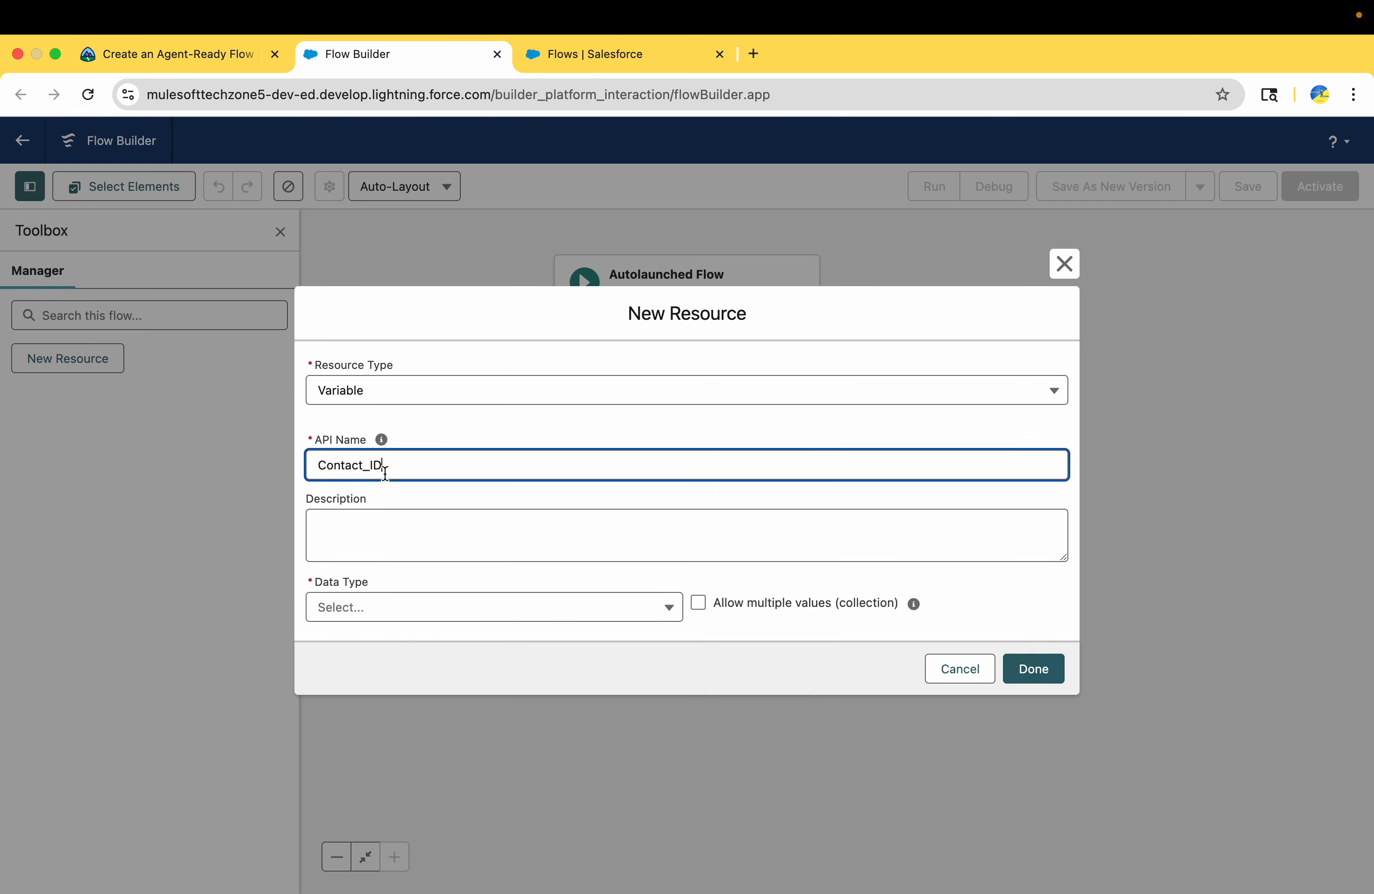
Copy Trailhead's description into the Contact_ID variable: "The Id of a Contact record that you would like to find related Booking records for."
{"action": "left_click", "coordinate": [426, 498]}
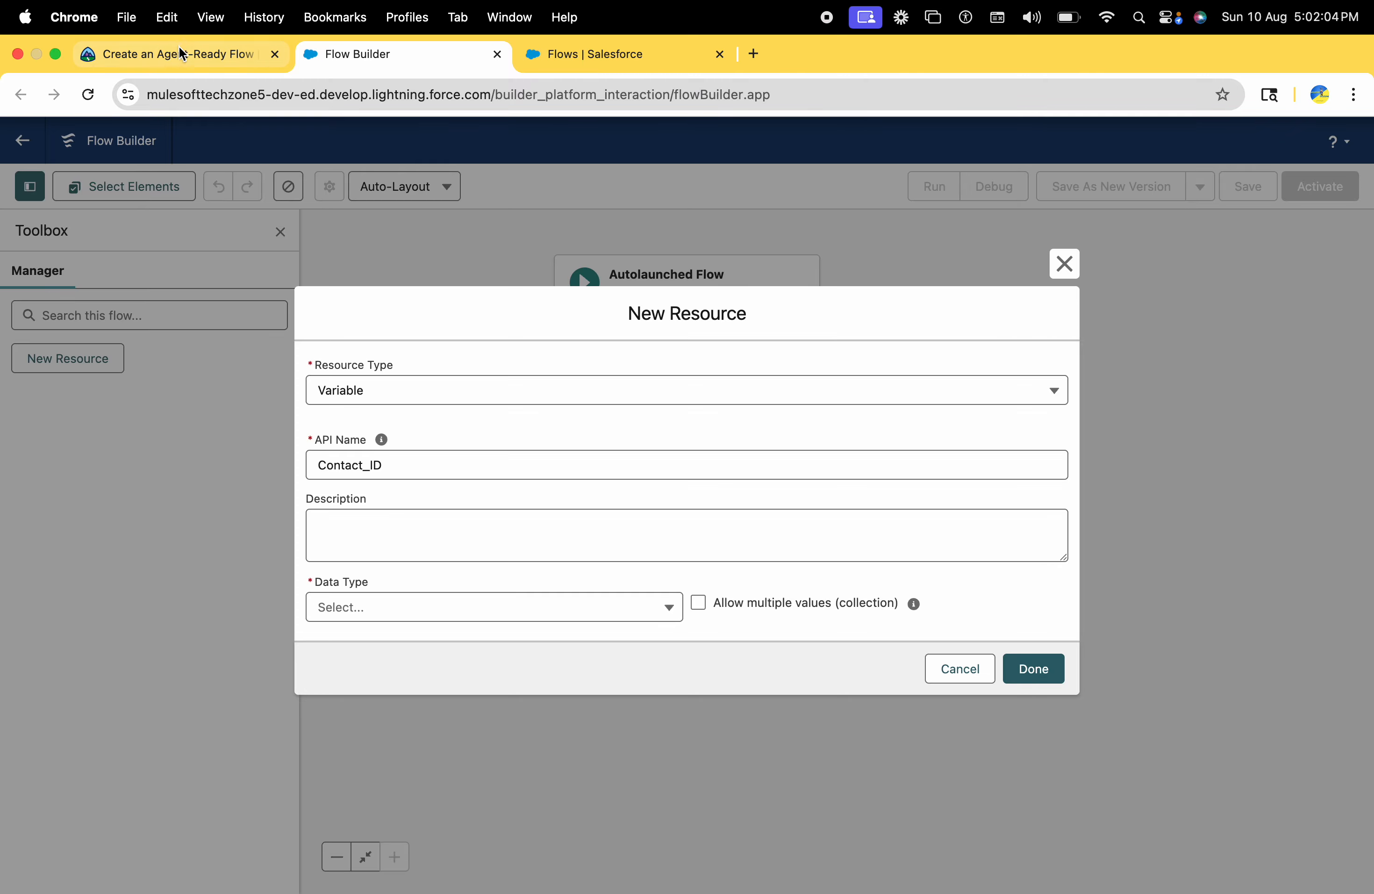
{"action": "left_click", "coordinate": [178, 53]}
{"action": "left_click_drag", "start_coordinate": [312, 524], "coordinate": [875, 543]}
{"action": "key", "text": "super+c"}
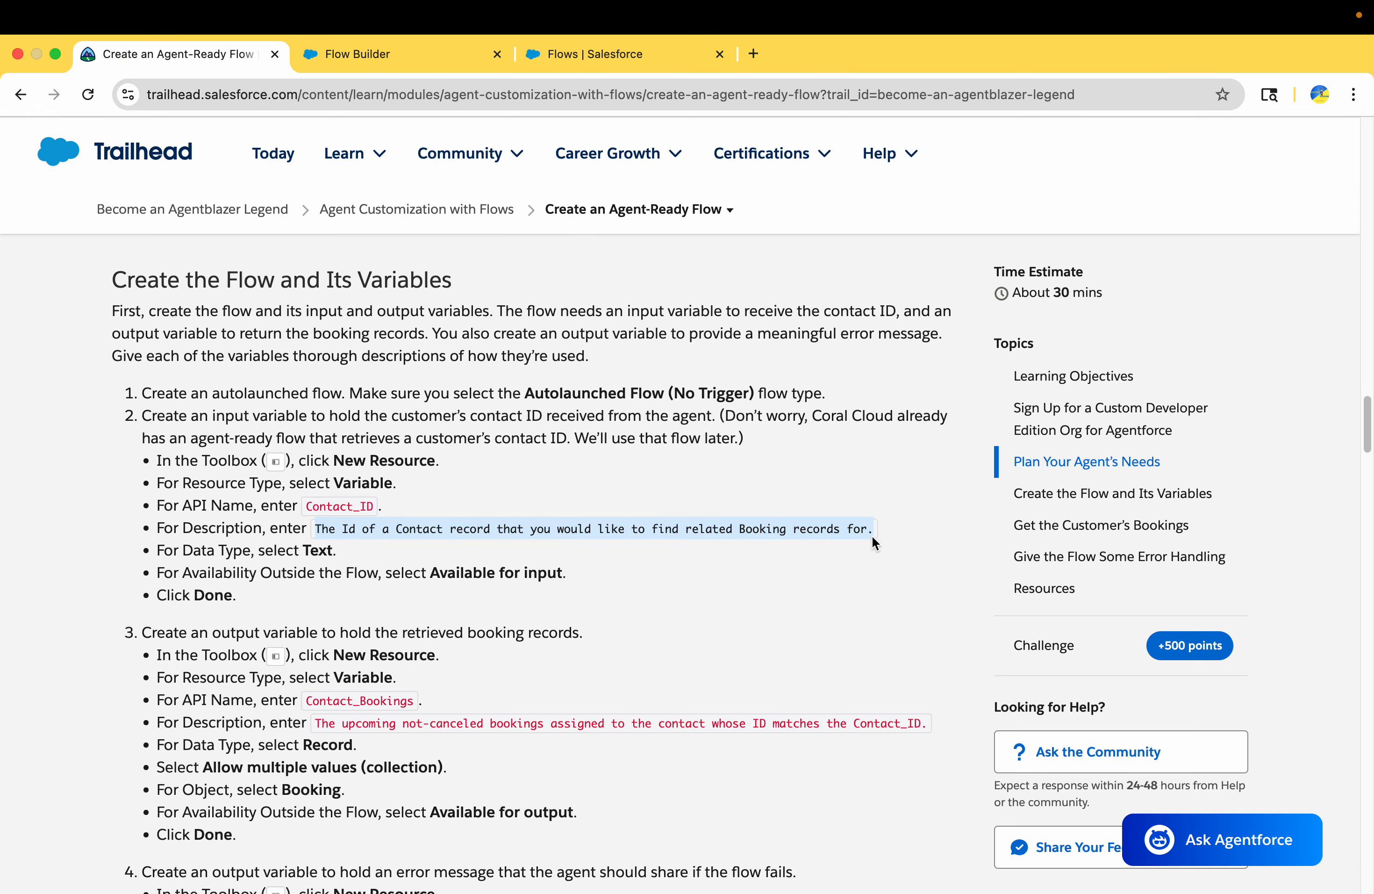
{"action": "left_click", "coordinate": [390, 56]}
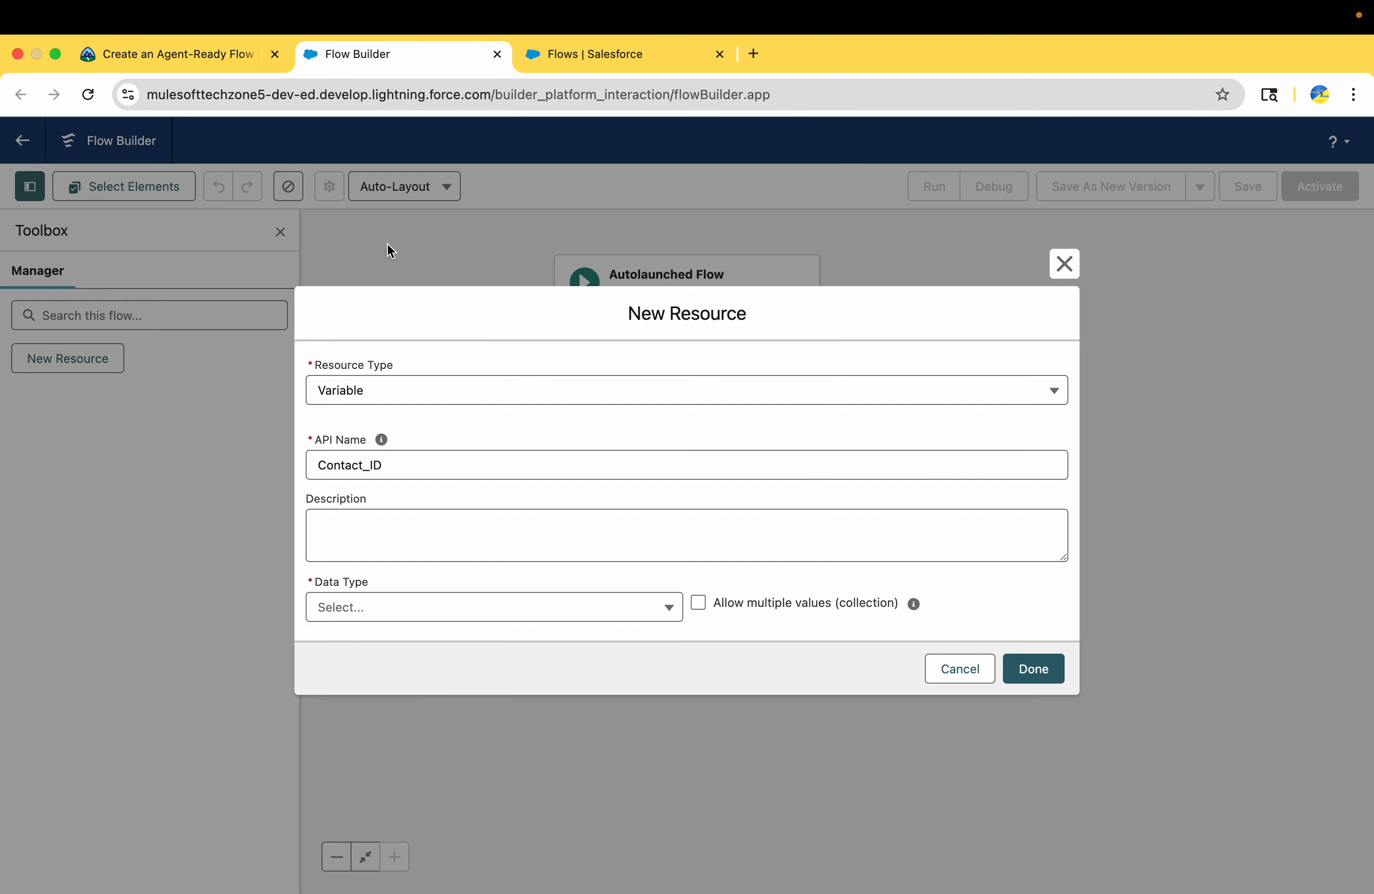
{"action": "left_click", "coordinate": [377, 534]}
{"action": "key", "text": "super+v"}
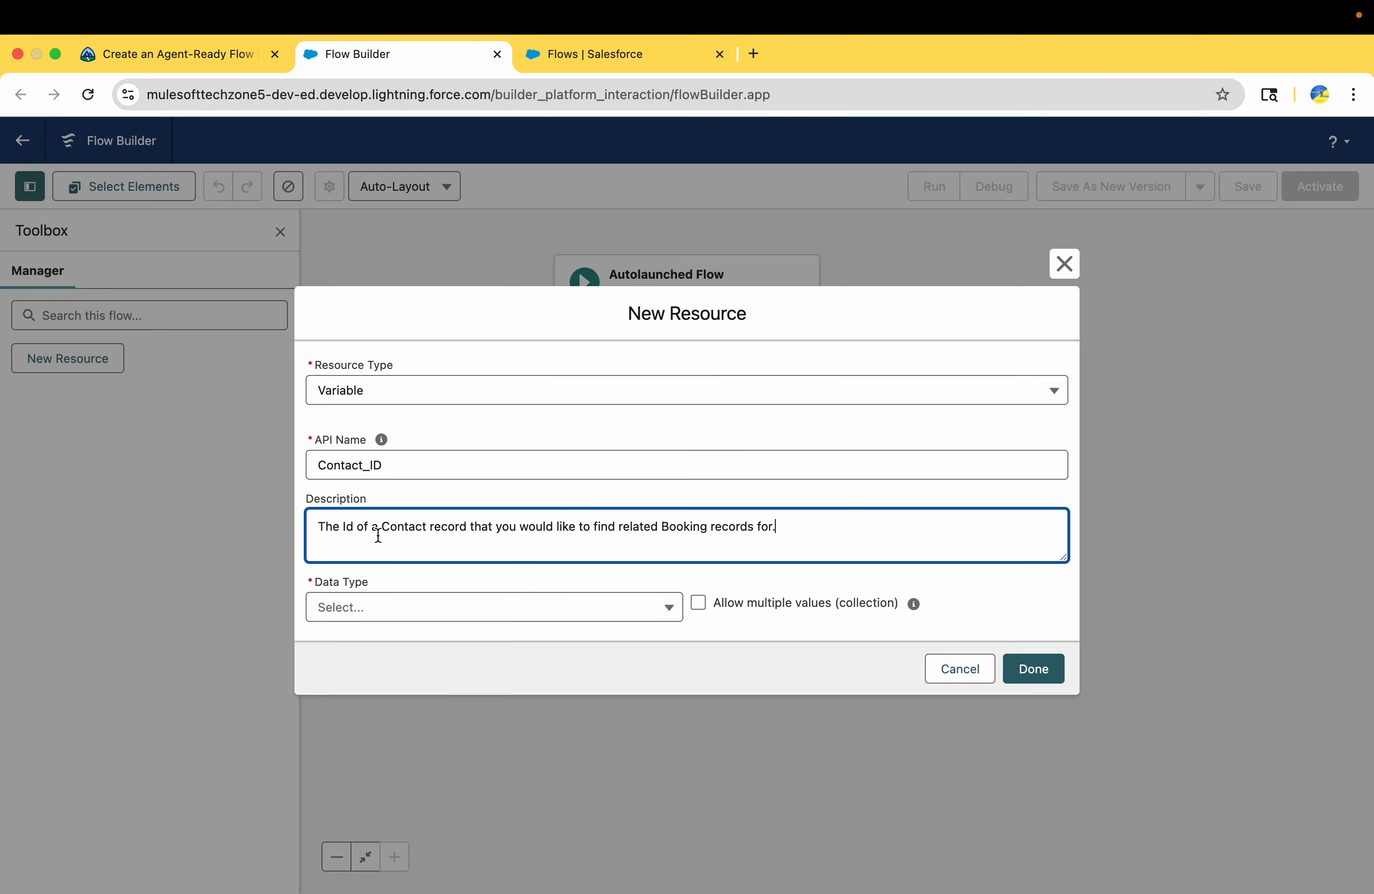
Check Trailhead's remaining settings for Contact_ID, set its data type to Text, make it available for input and save the variable
{"action": "left_click", "coordinate": [180, 53]}
{"action": "double_click", "coordinate": [320, 551]}
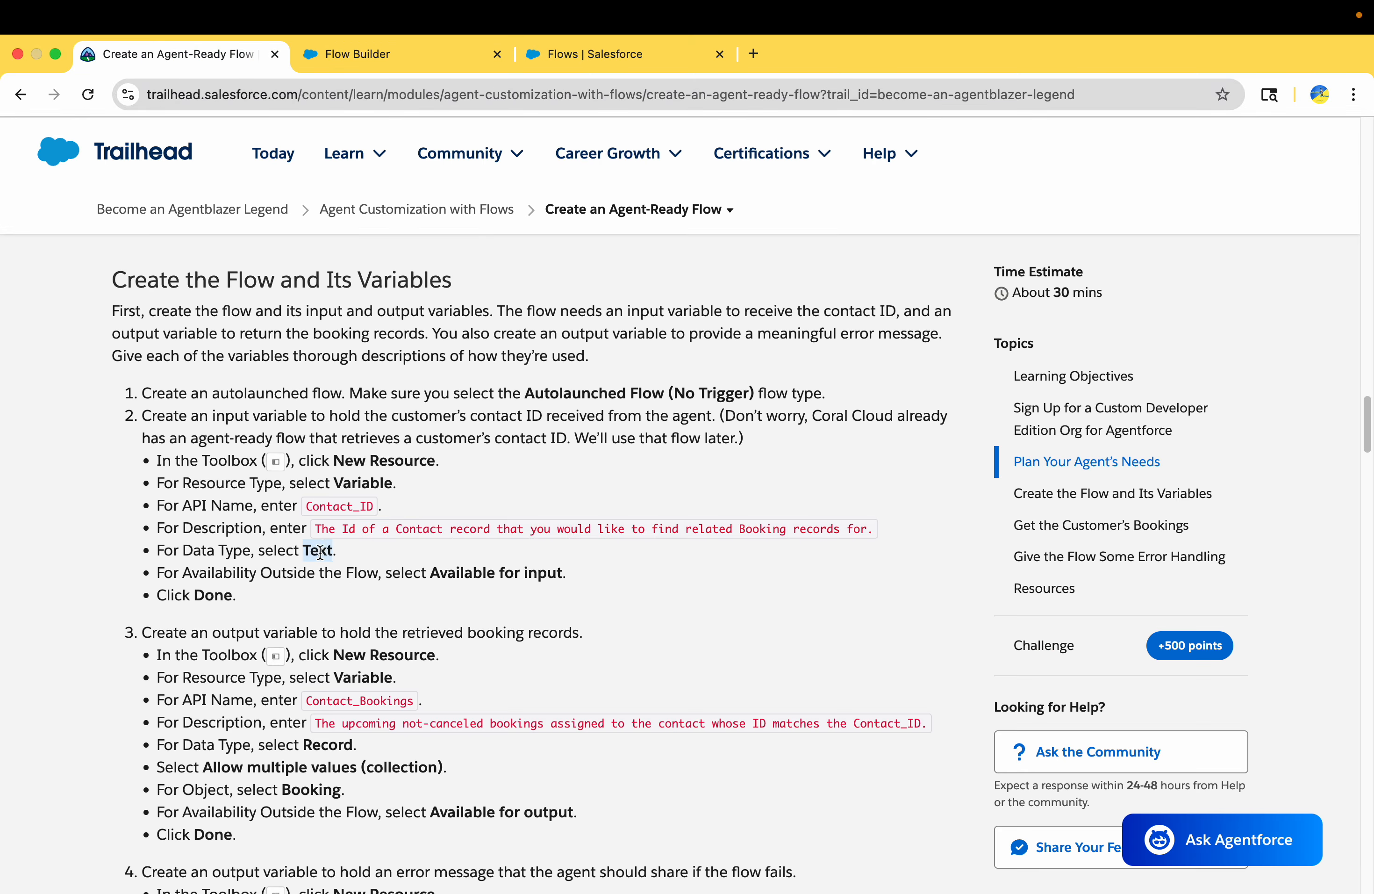
{"action": "left_click_drag", "start_coordinate": [432, 574], "coordinate": [576, 584]}
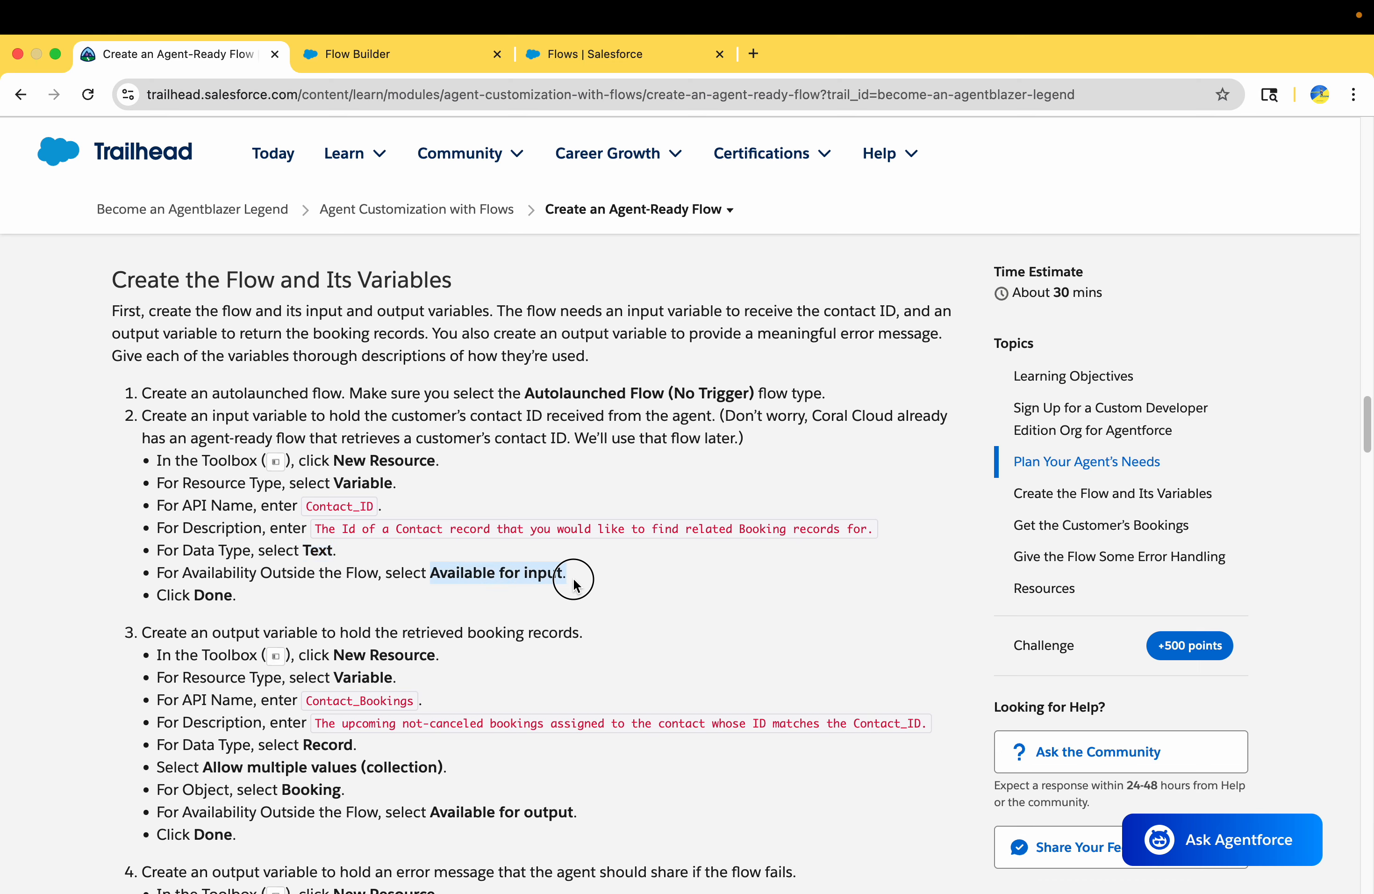
{"action": "left_click_drag", "start_coordinate": [214, 595], "coordinate": [240, 593]}
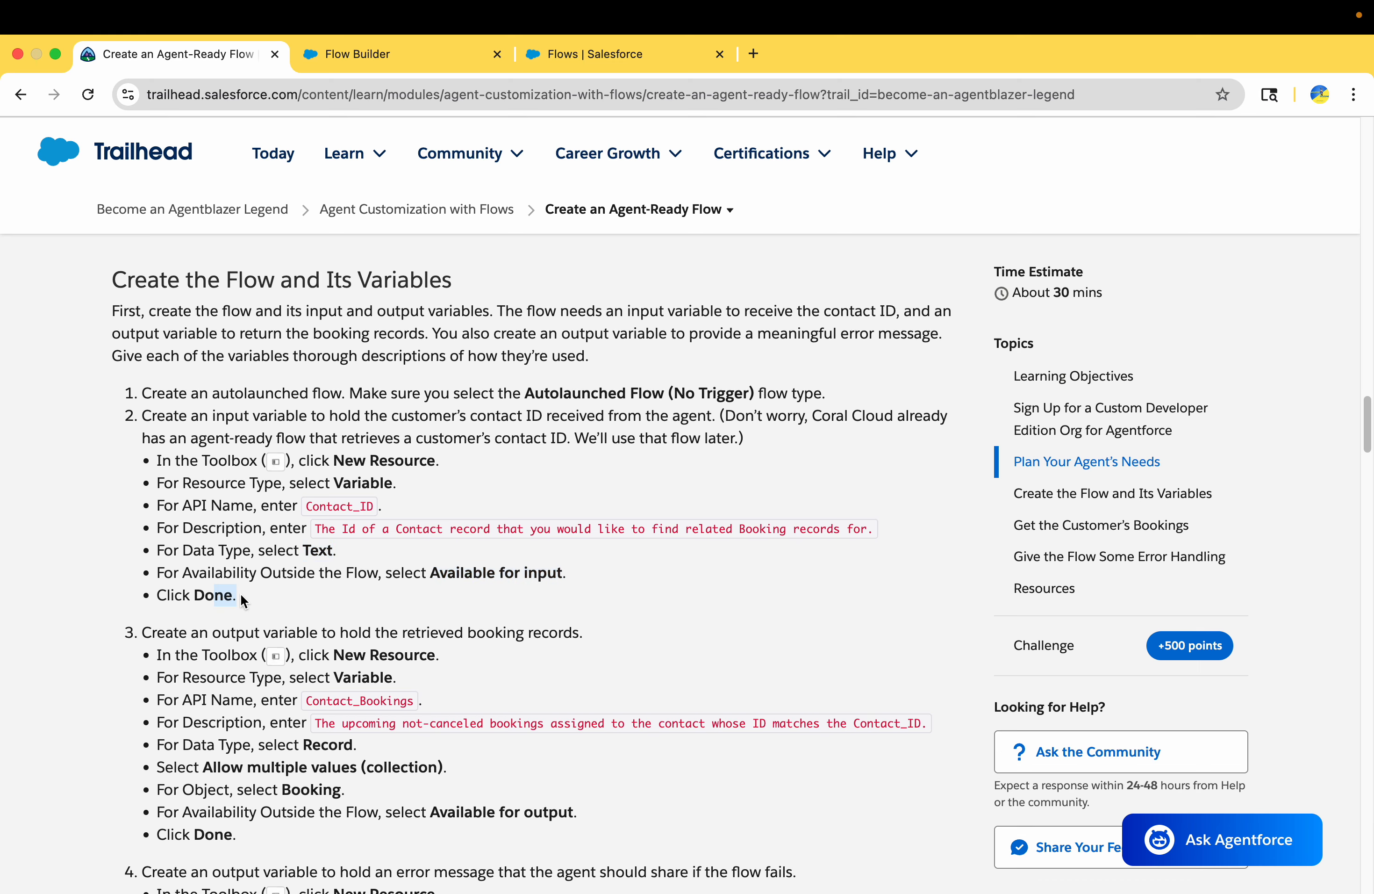
{"action": "left_click", "coordinate": [397, 64]}
{"action": "left_click", "coordinate": [365, 610]}
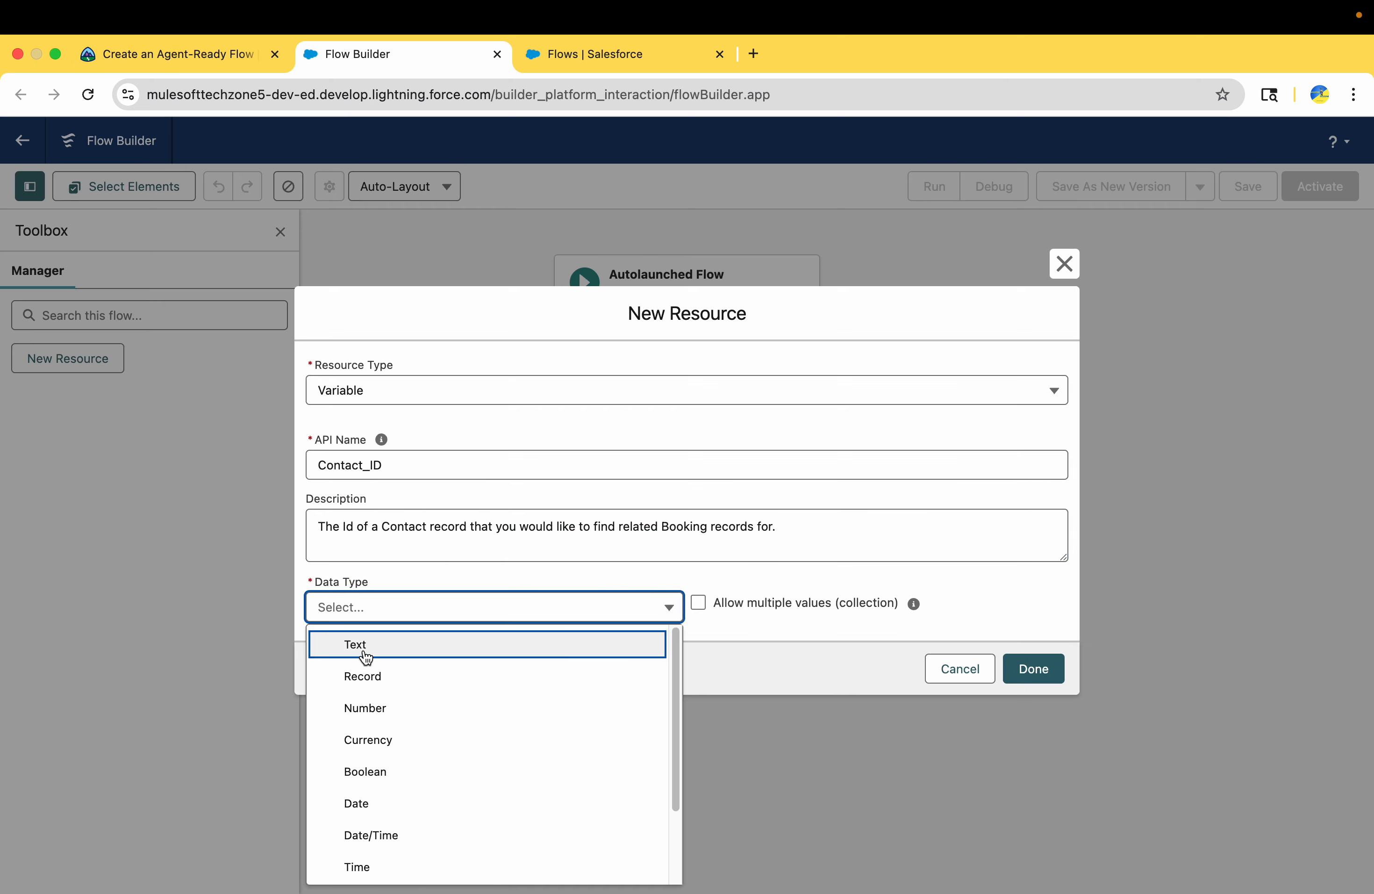
{"action": "left_click", "coordinate": [365, 652]}
{"action": "left_click", "coordinate": [311, 655]}
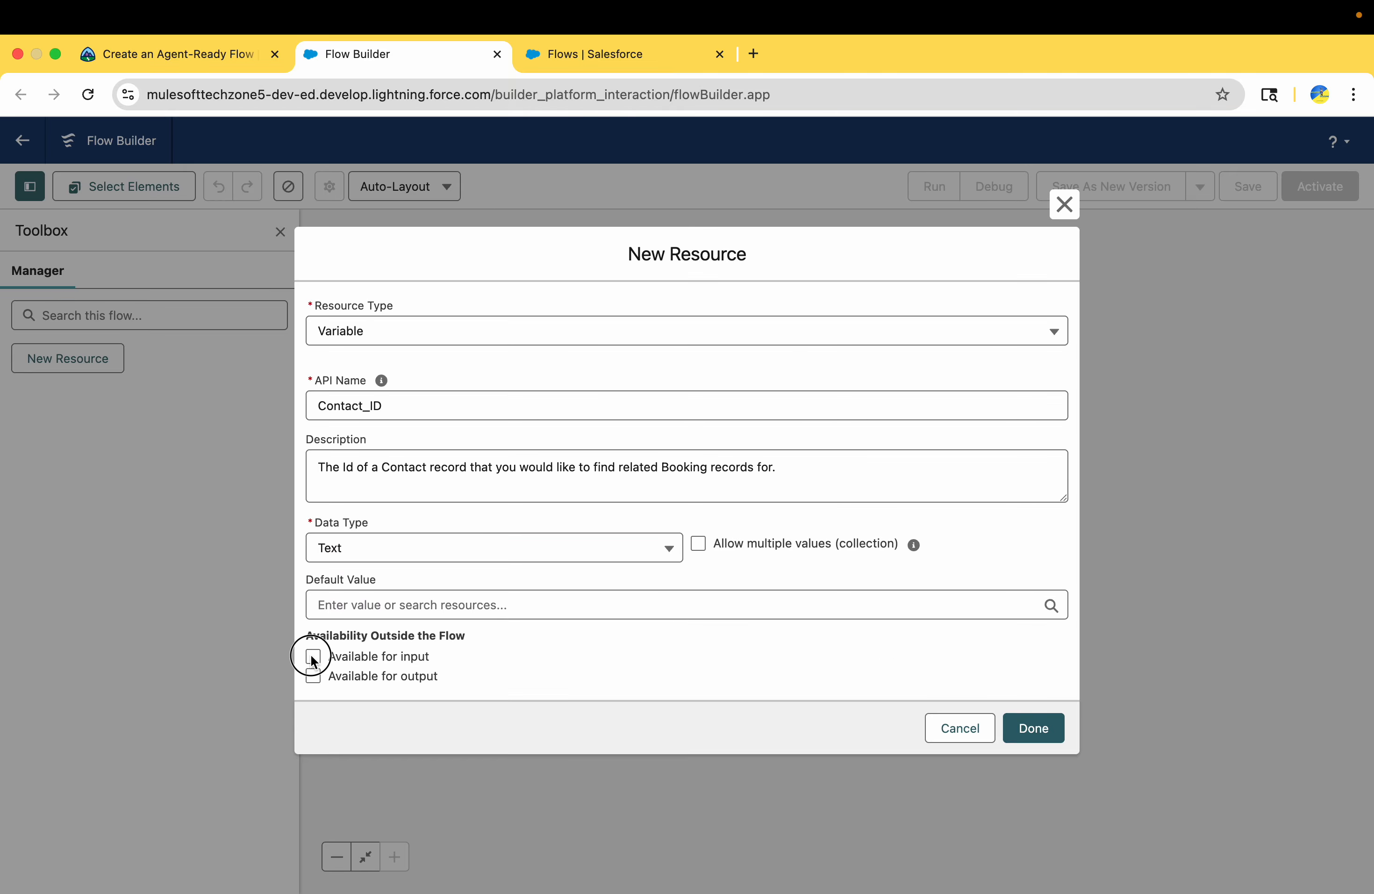
{"action": "left_click", "coordinate": [1050, 733]}
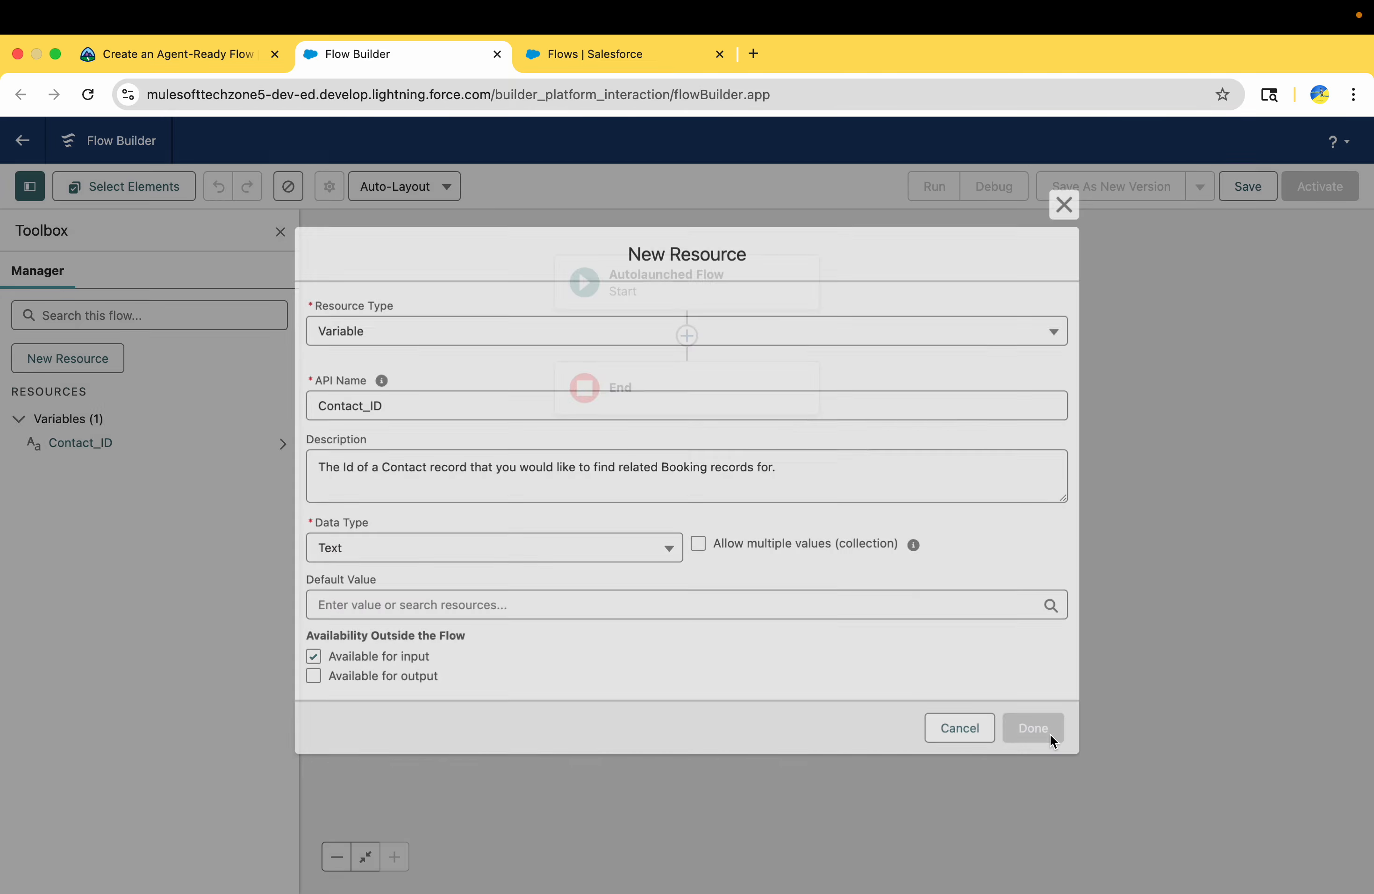
Start another flow resource and compare Trailhead's instructions for the contact ID input variable and the booking records output variable
{"action": "left_click", "coordinate": [89, 360]}
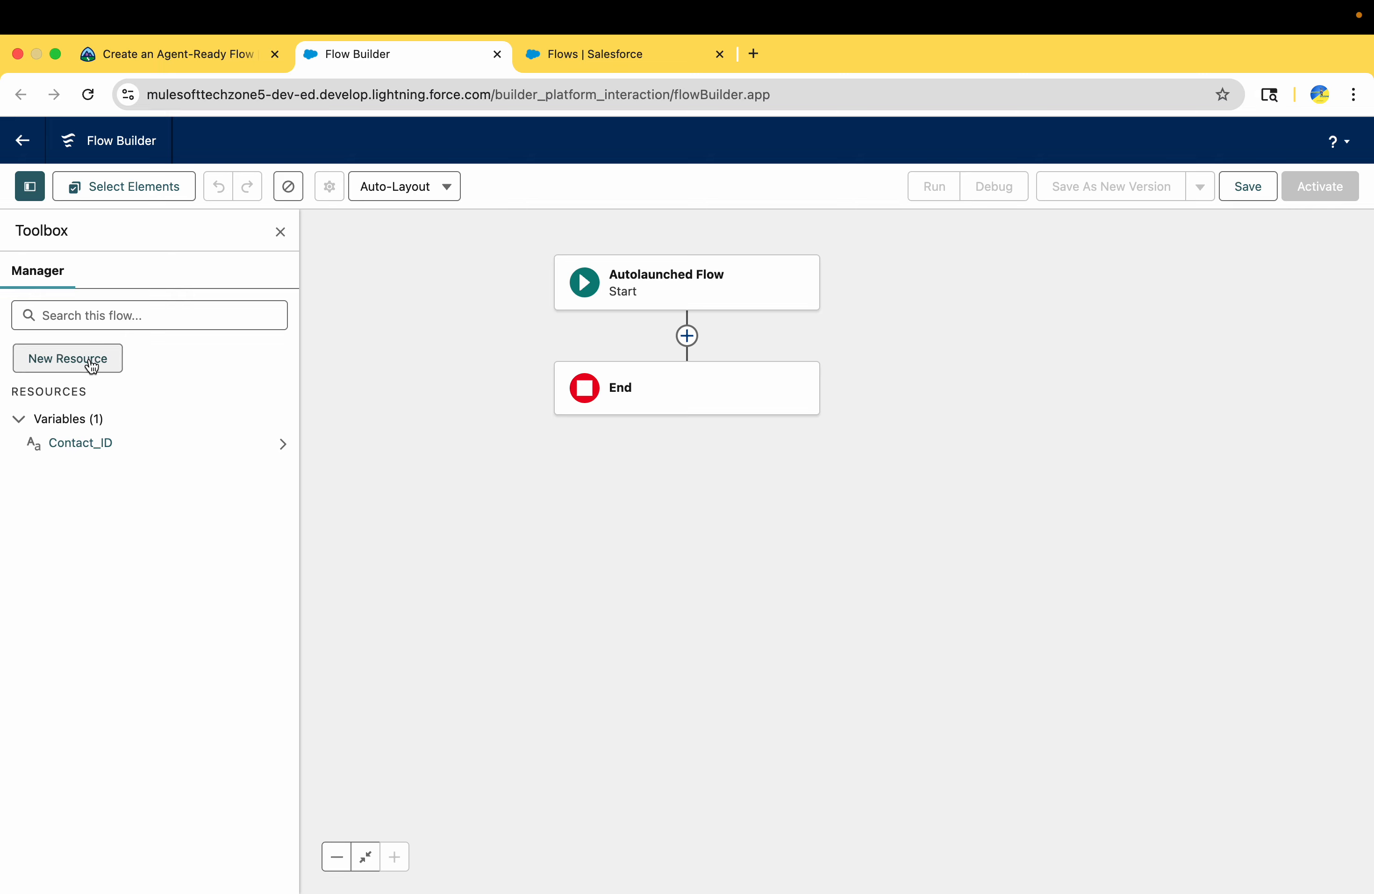
{"action": "left_click", "coordinate": [207, 54]}
{"action": "scroll", "coordinate": [398, 625], "scroll_direction": "down", "scroll_amount": 4}
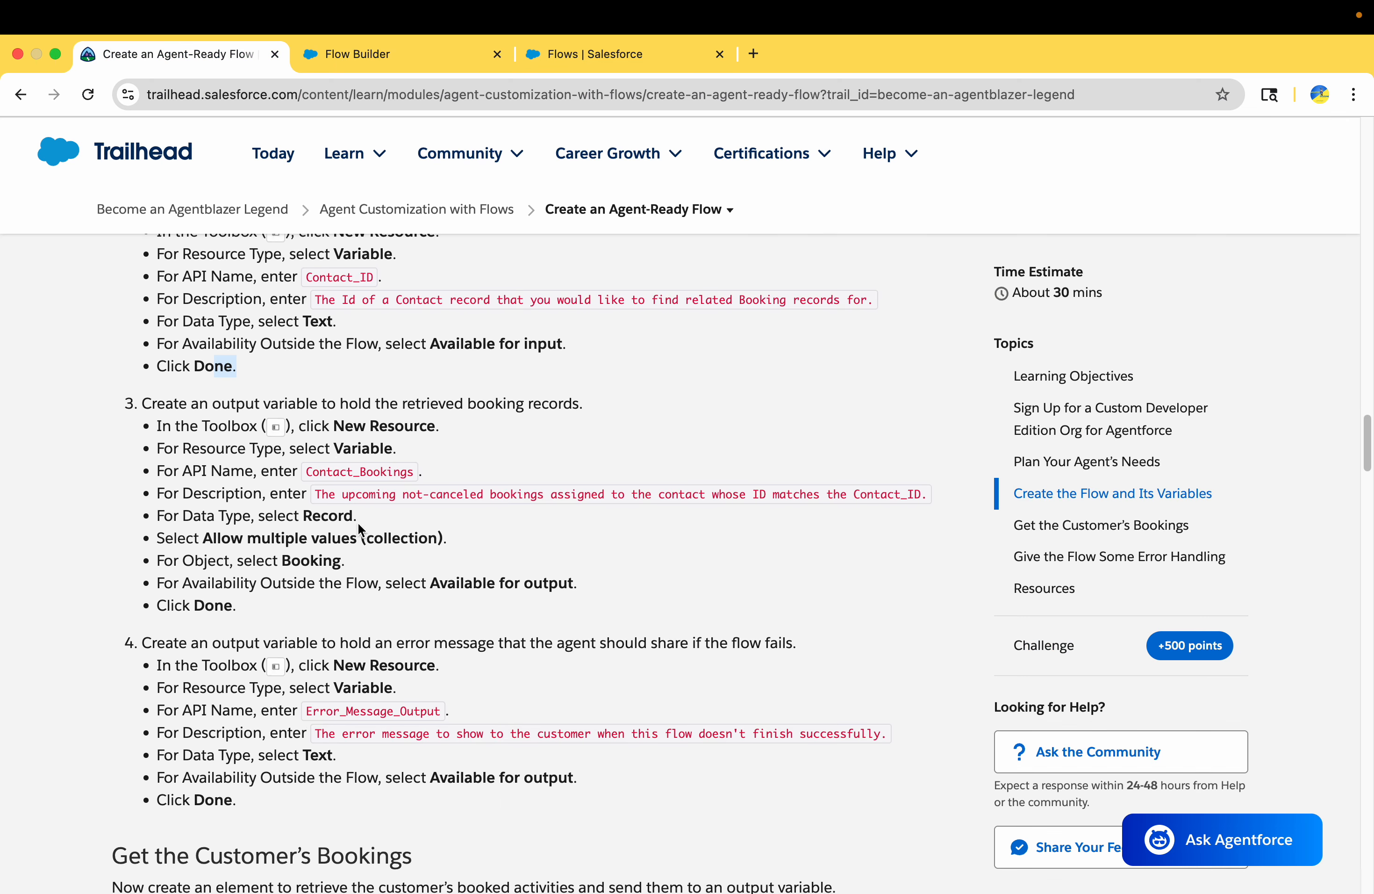
{"action": "left_click_drag", "start_coordinate": [208, 401], "coordinate": [262, 404]}
{"action": "left_click", "coordinate": [269, 417]}
{"action": "scroll", "coordinate": [266, 404], "scroll_direction": "up", "scroll_amount": 1}
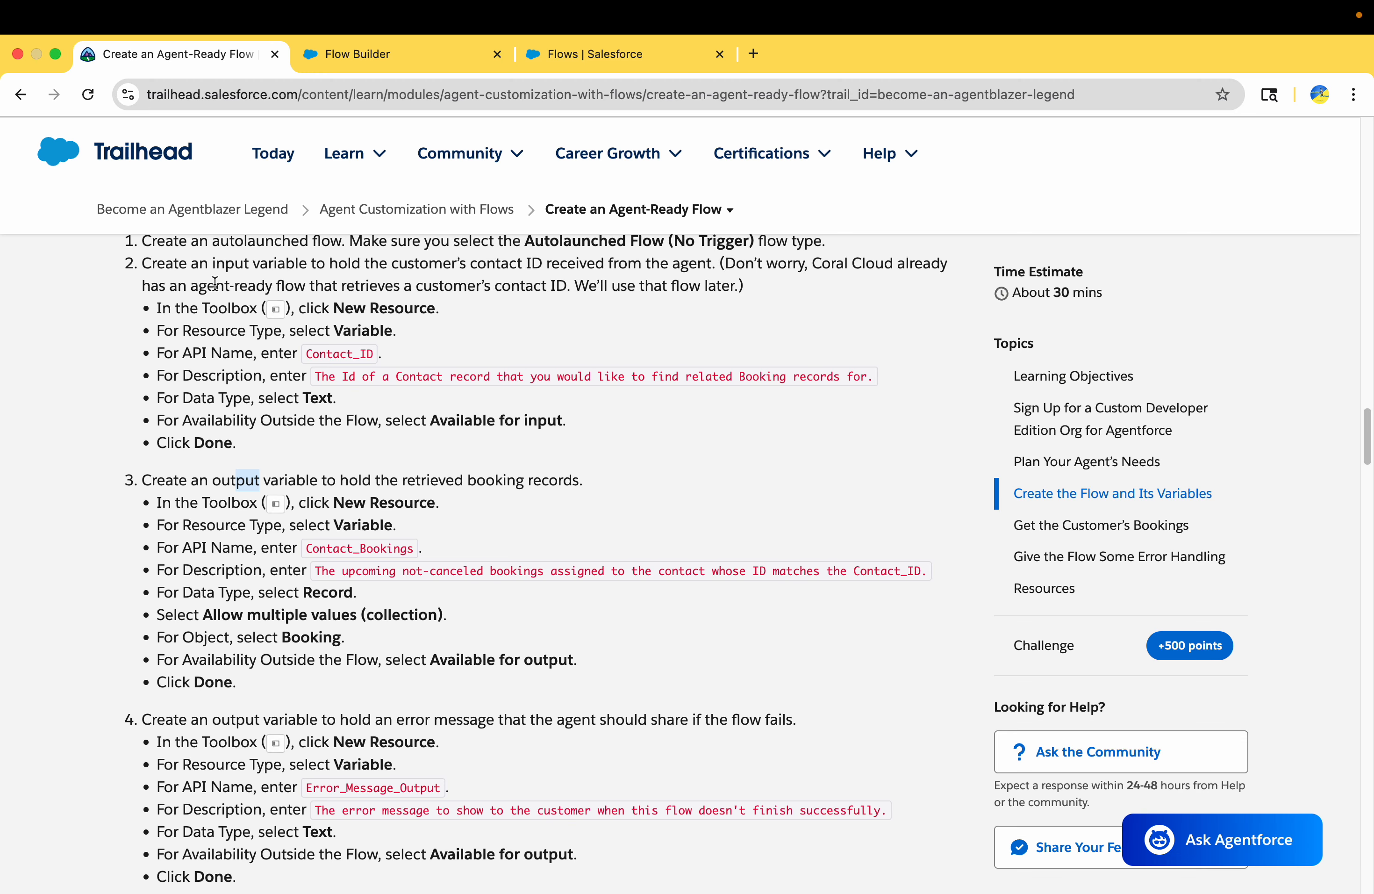
{"action": "scroll", "coordinate": [250, 365], "scroll_direction": "up", "scroll_amount": 1}
{"action": "left_click_drag", "start_coordinate": [216, 298], "coordinate": [283, 298]}
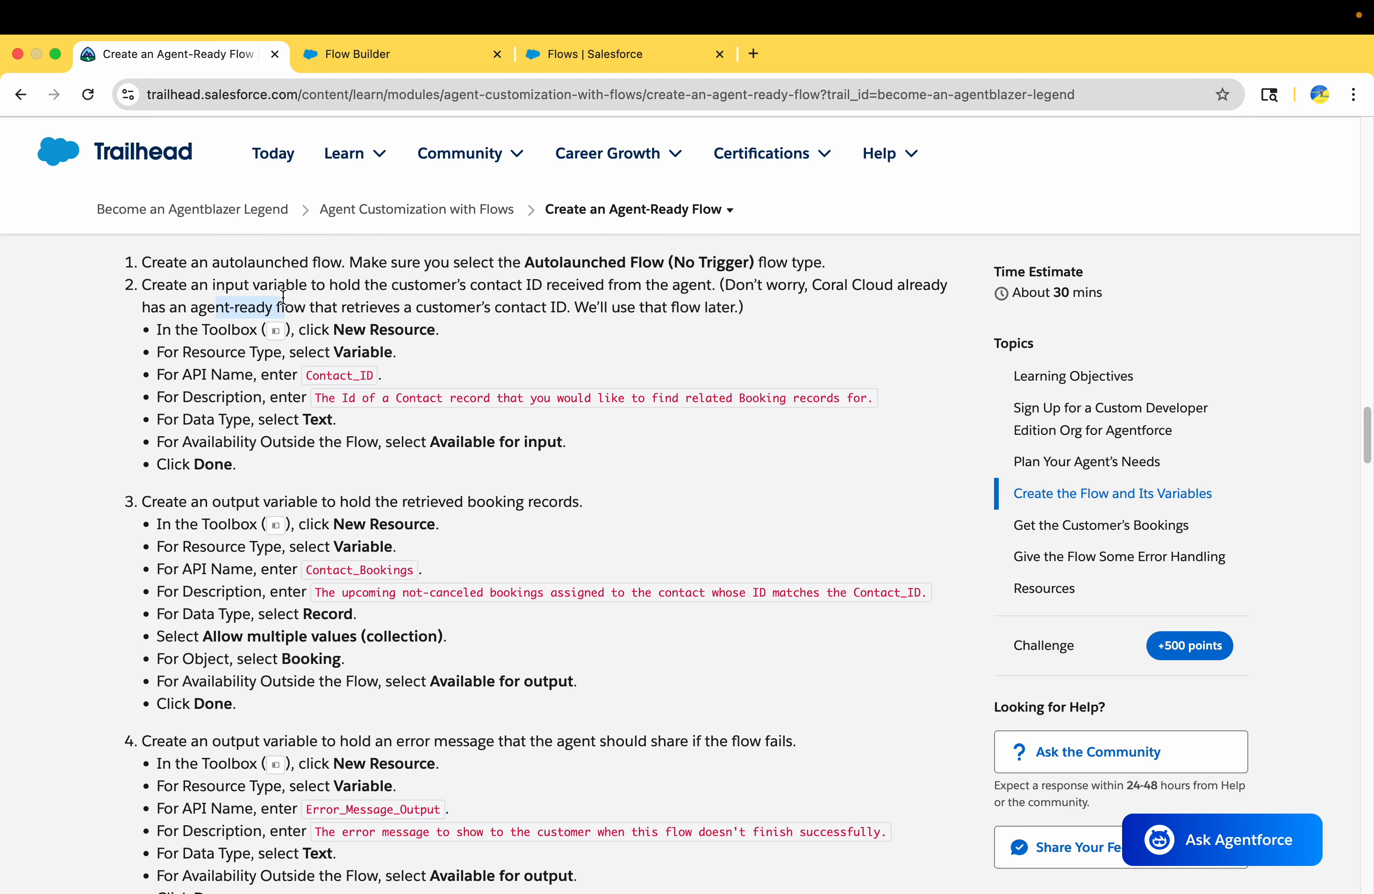
{"action": "left_click_drag", "start_coordinate": [142, 285], "coordinate": [244, 285]}
{"action": "scroll", "coordinate": [248, 505], "scroll_direction": "down", "scroll_amount": 1}
{"action": "scroll", "coordinate": [247, 504], "scroll_direction": "down", "scroll_amount": 3}
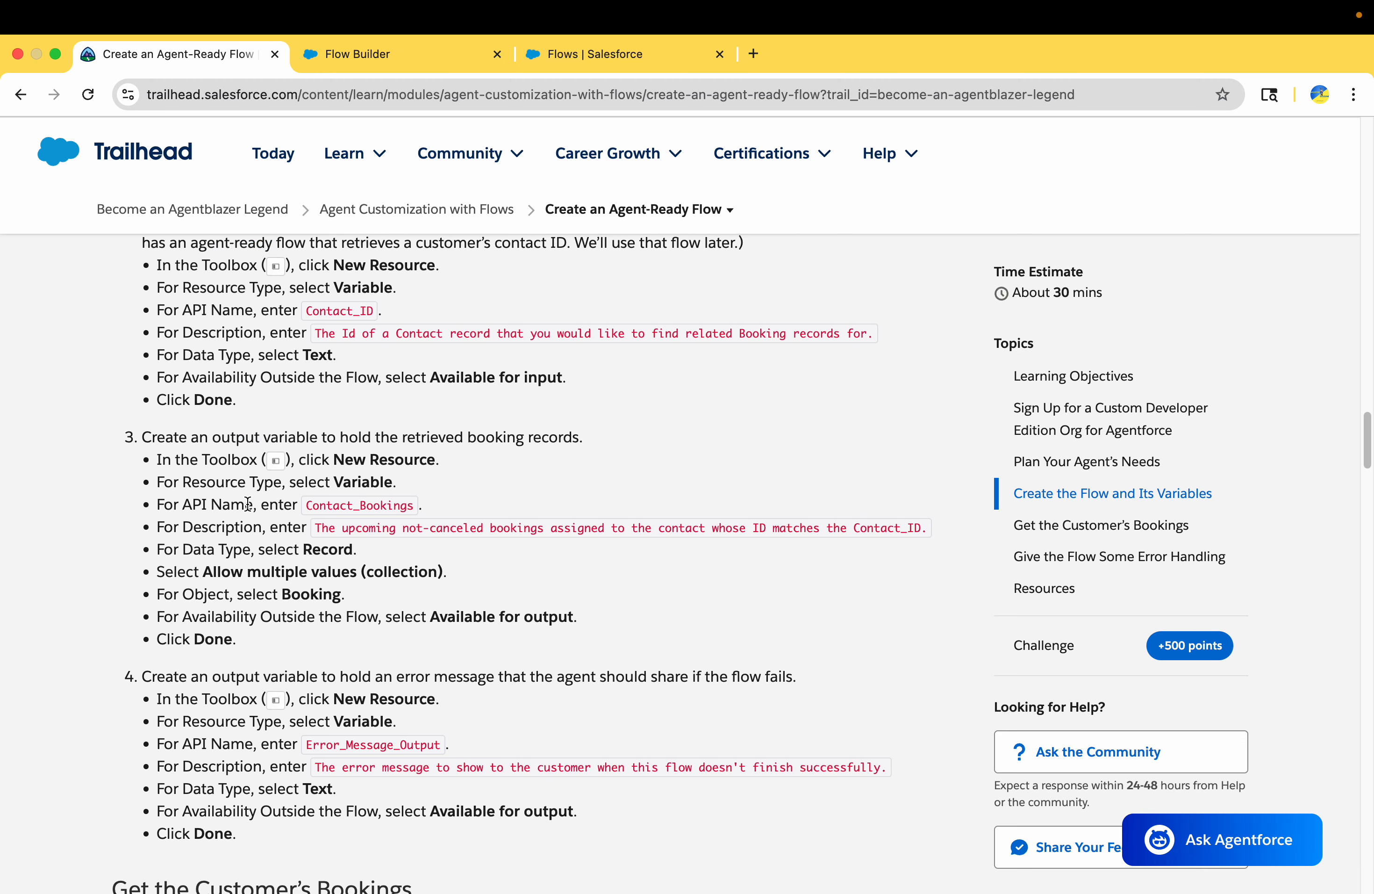
Set the second resource's type to Variable and its API name to Contact_Bookings, copied from Trailhead
{"action": "double_click", "coordinate": [355, 505]}
{"action": "key", "text": "cmd+c"}
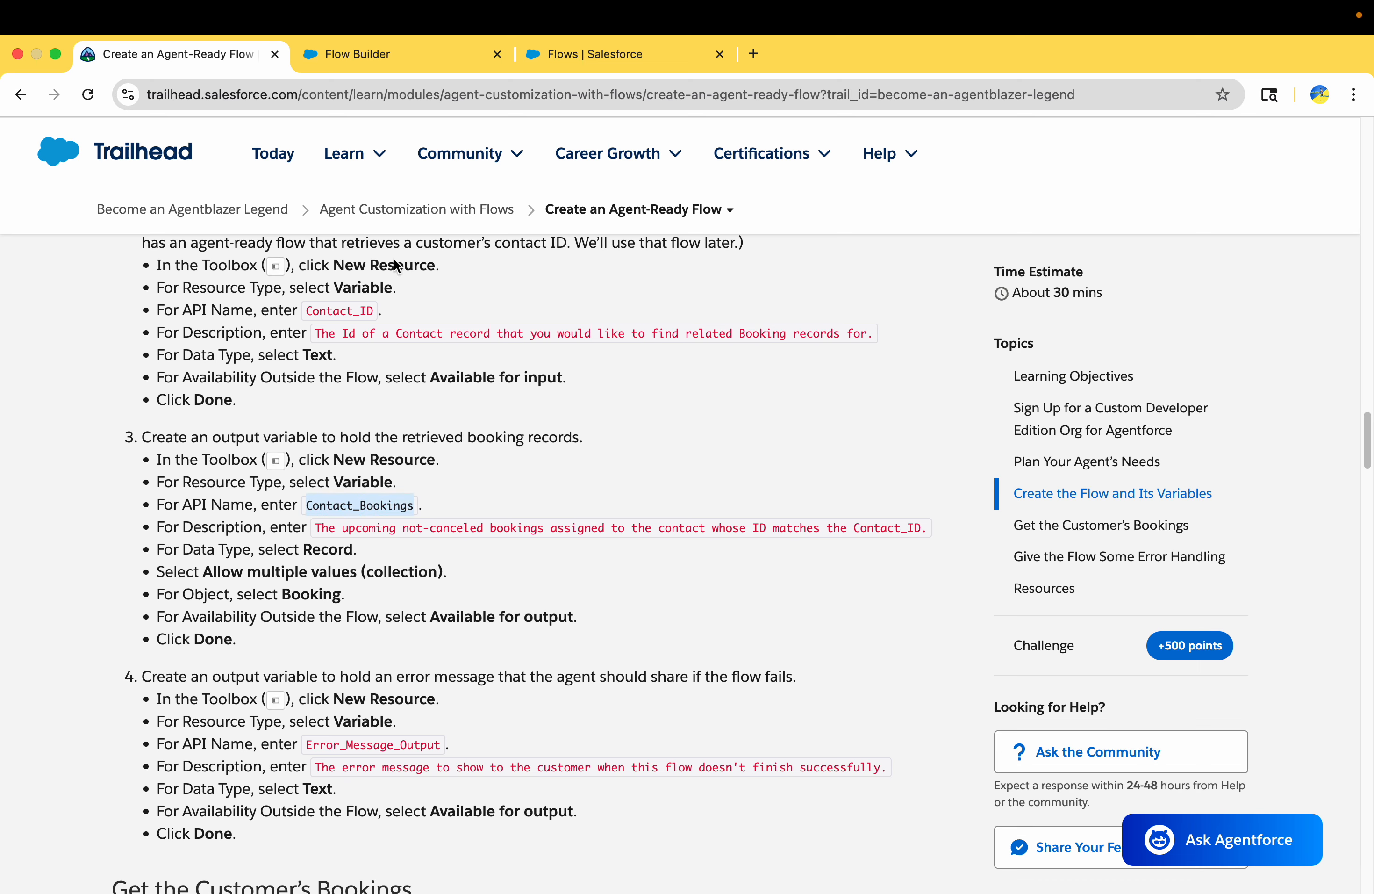
{"action": "left_click", "coordinate": [363, 51]}
{"action": "left_click", "coordinate": [373, 430]}
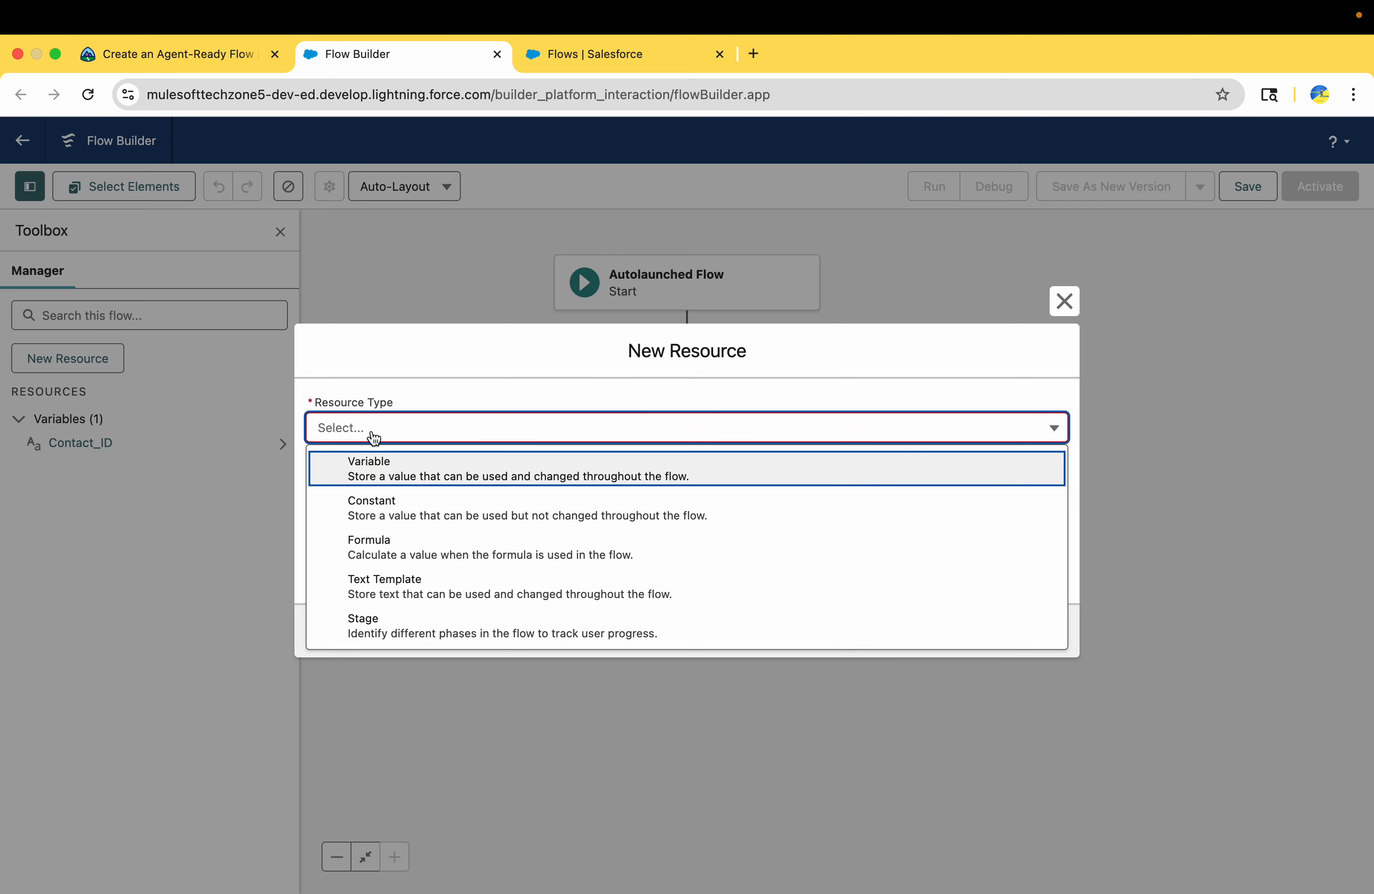
{"action": "left_click", "coordinate": [382, 475]}
{"action": "key", "text": "cmd+v"}
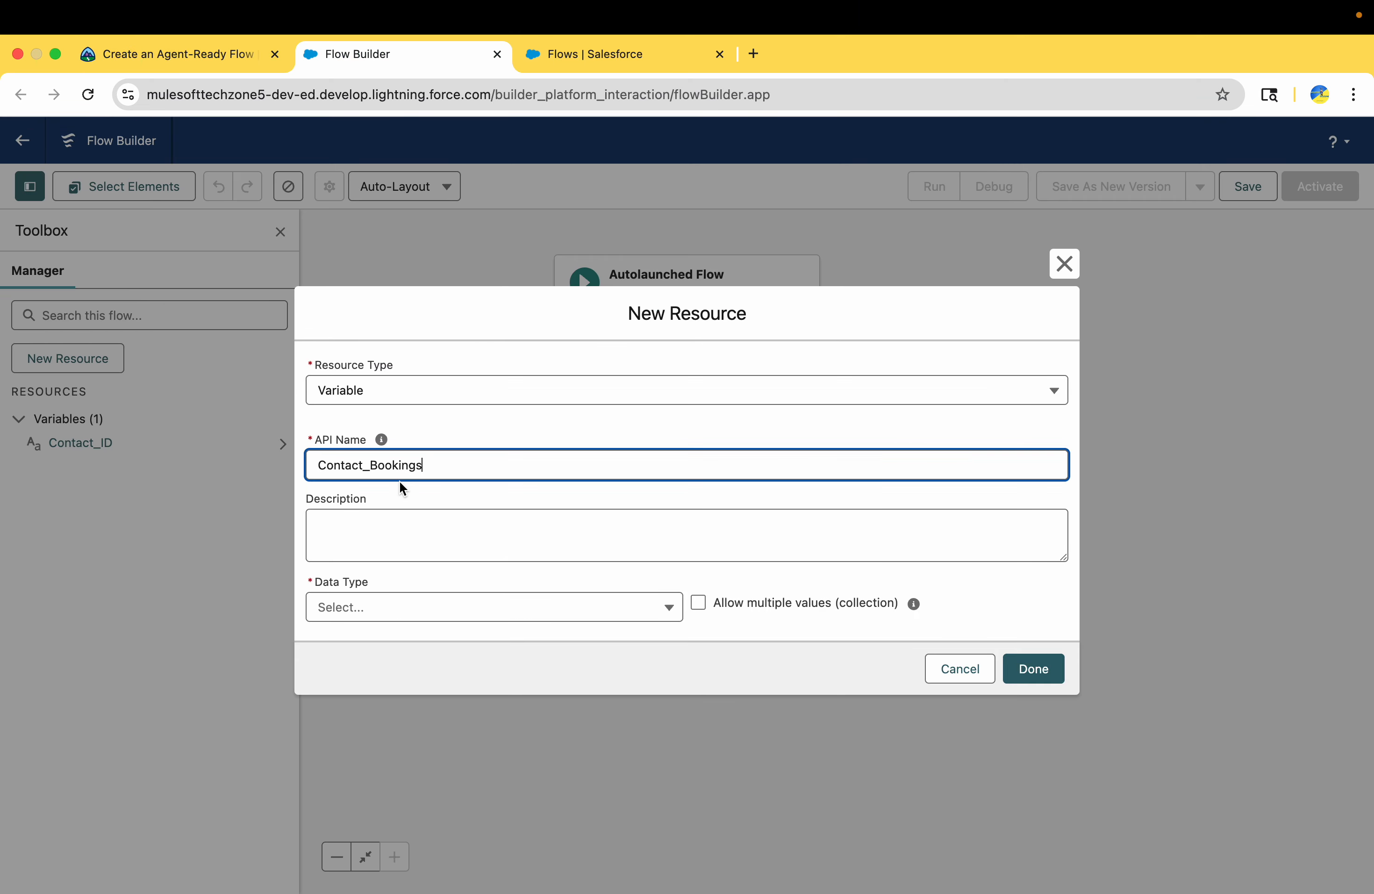
Copy Trailhead's description into the Contact_Bookings variable: "The upcoming not-canceled bookings assigned to the contact whose ID matches the Contact_ID."
{"action": "left_click", "coordinate": [182, 58]}
{"action": "scroll", "coordinate": [331, 435], "scroll_direction": "down", "scroll_amount": 3}
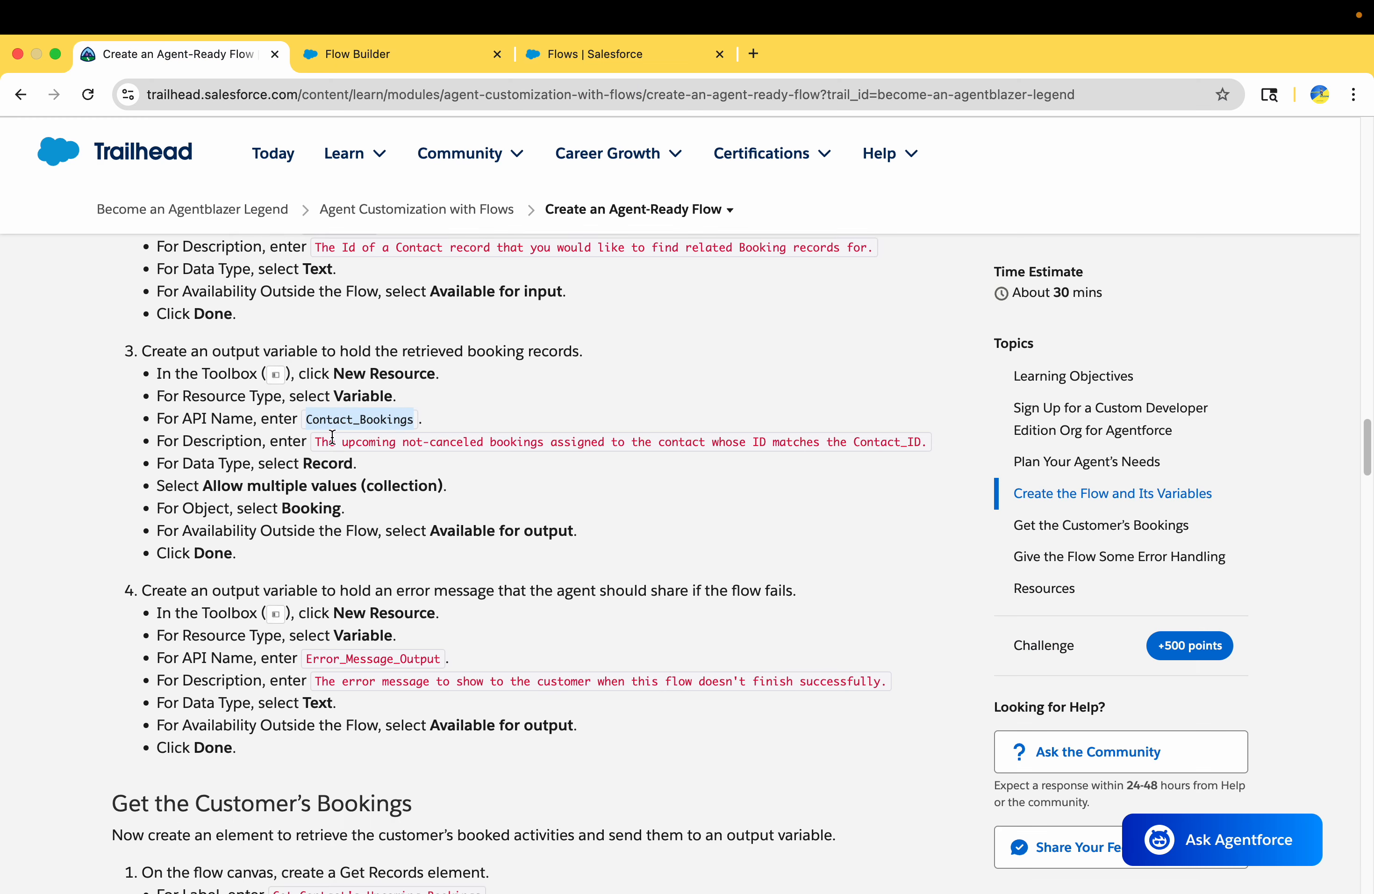
{"action": "left_click_drag", "start_coordinate": [313, 436], "coordinate": [936, 442]}
{"action": "key", "text": "super+c"}
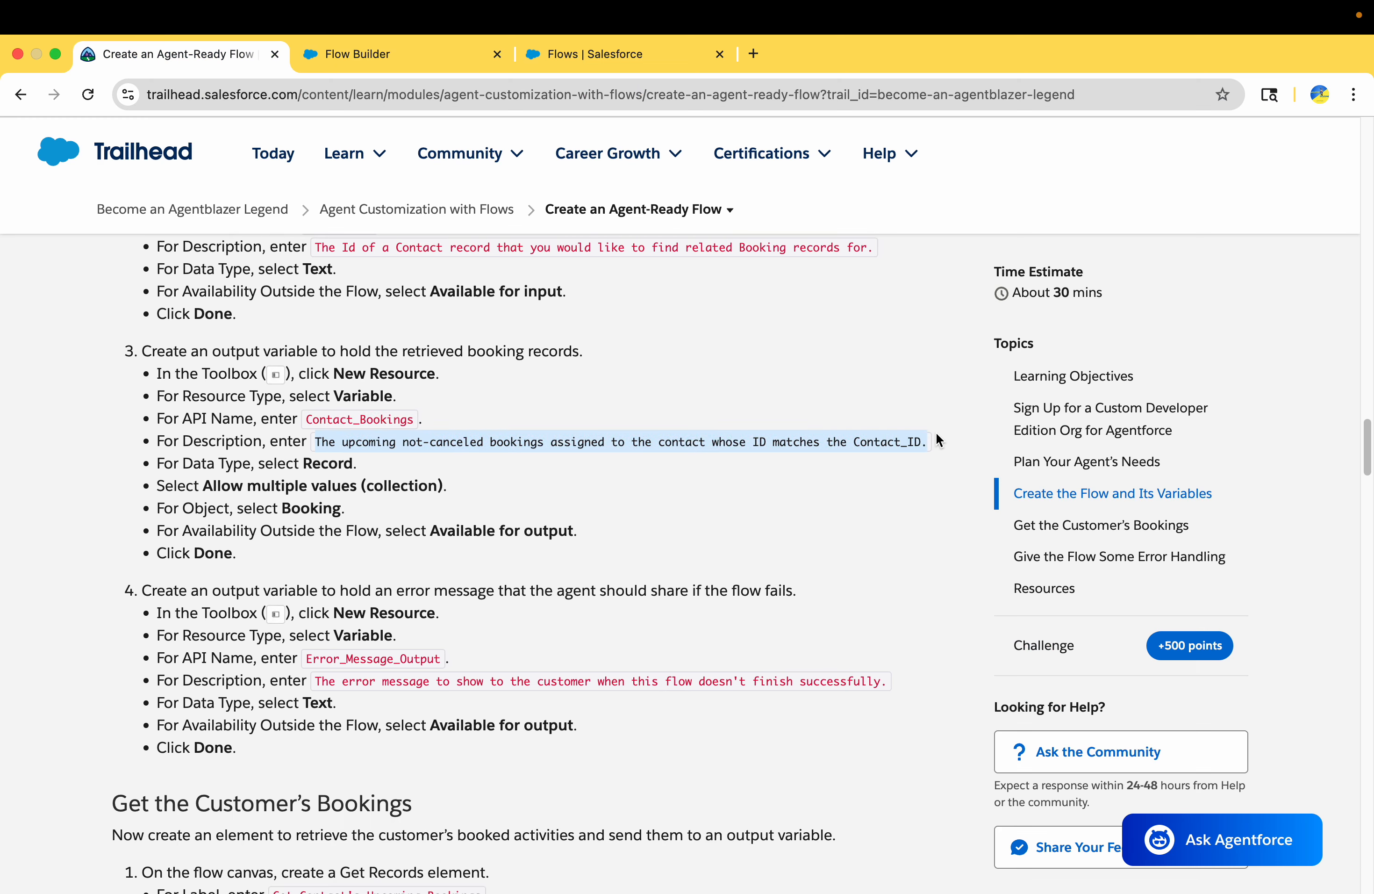
{"action": "left_click", "coordinate": [389, 46]}
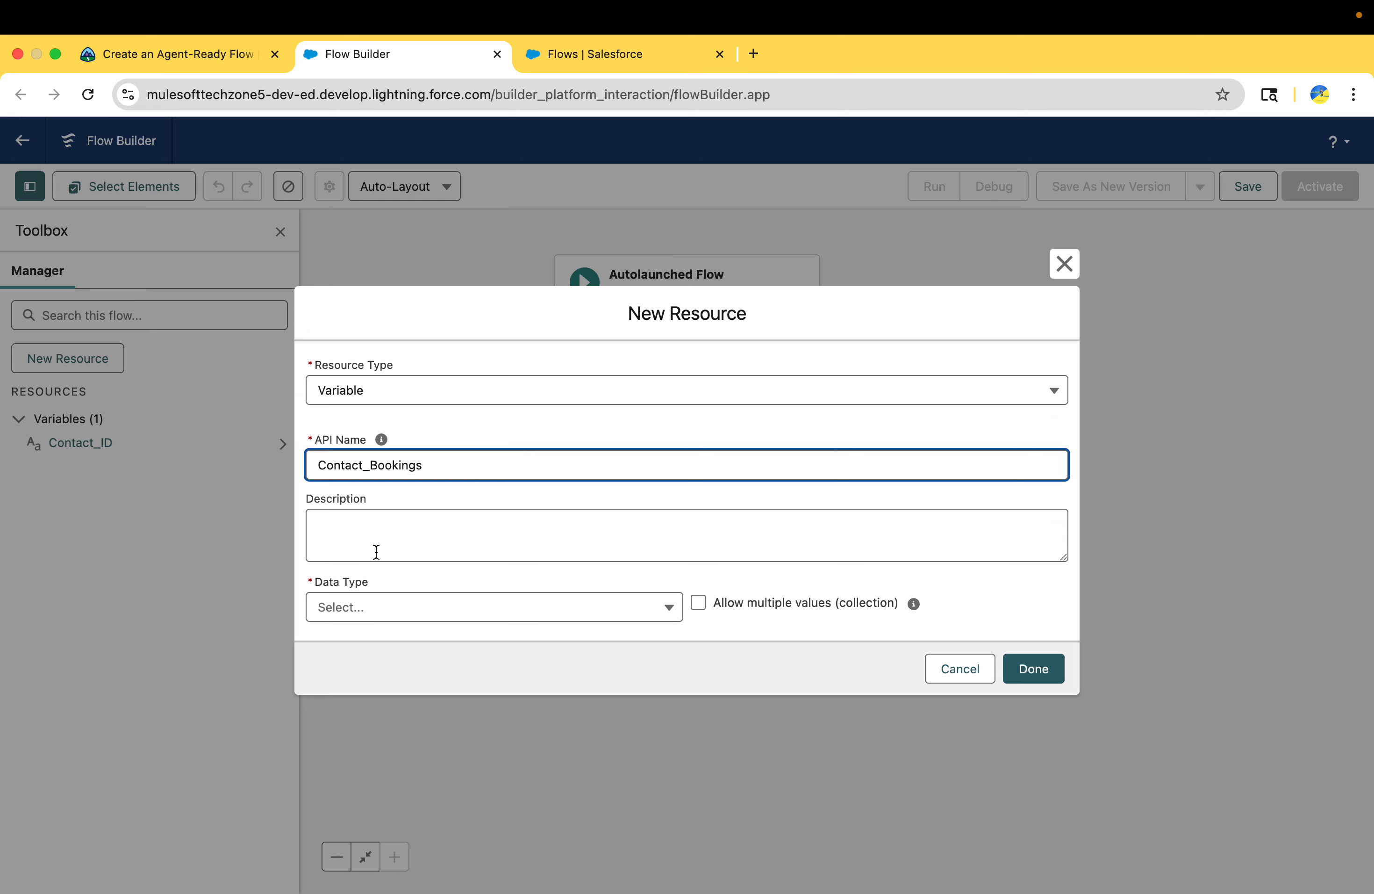
{"action": "left_click", "coordinate": [377, 525]}
{"action": "key", "text": "super+v"}
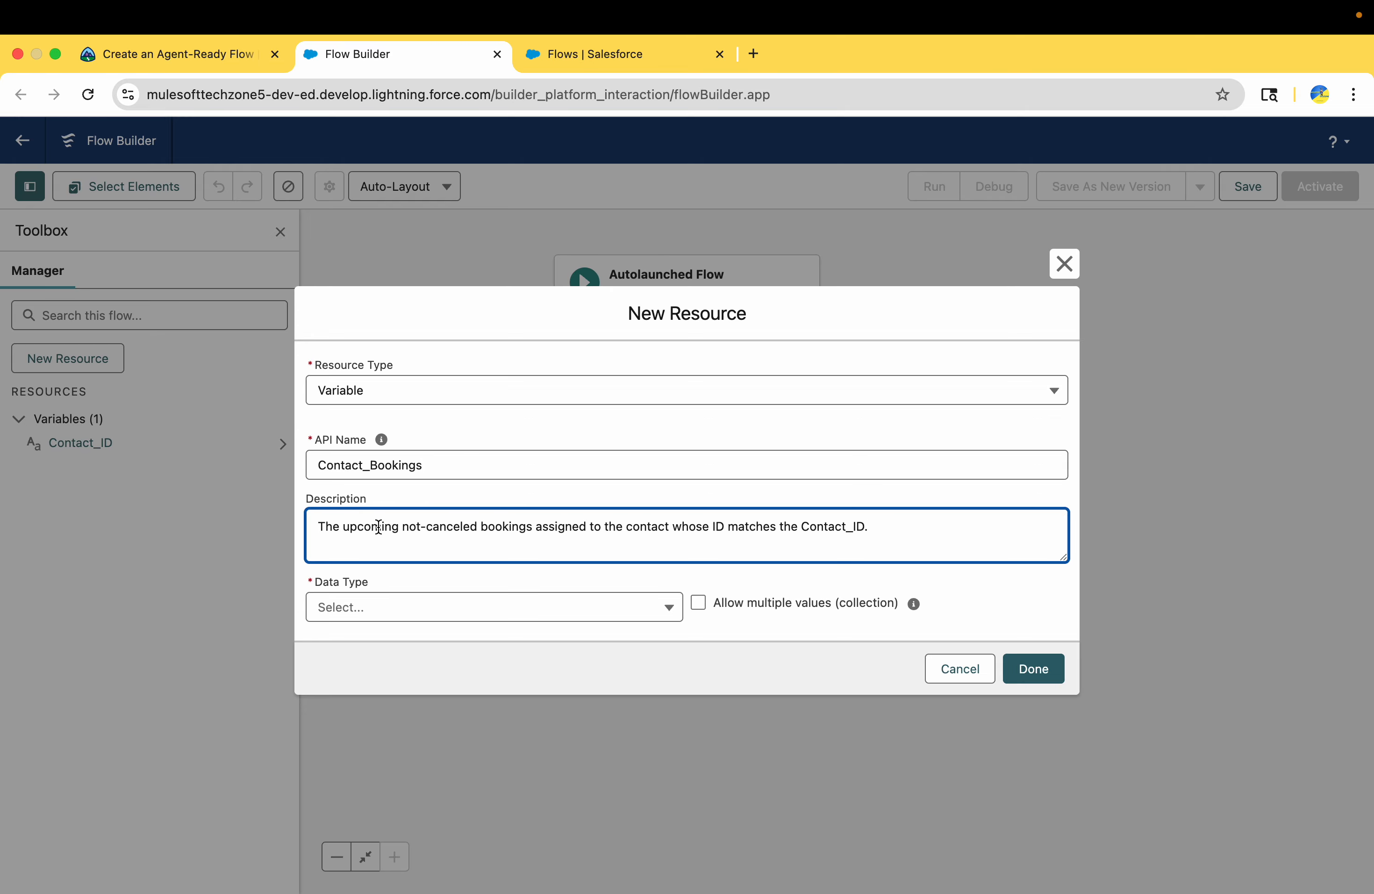
Check Trailhead's data type settings for Contact_Bookings, set its data type to Record and allow multiple values (collection)
{"action": "left_click", "coordinate": [197, 57]}
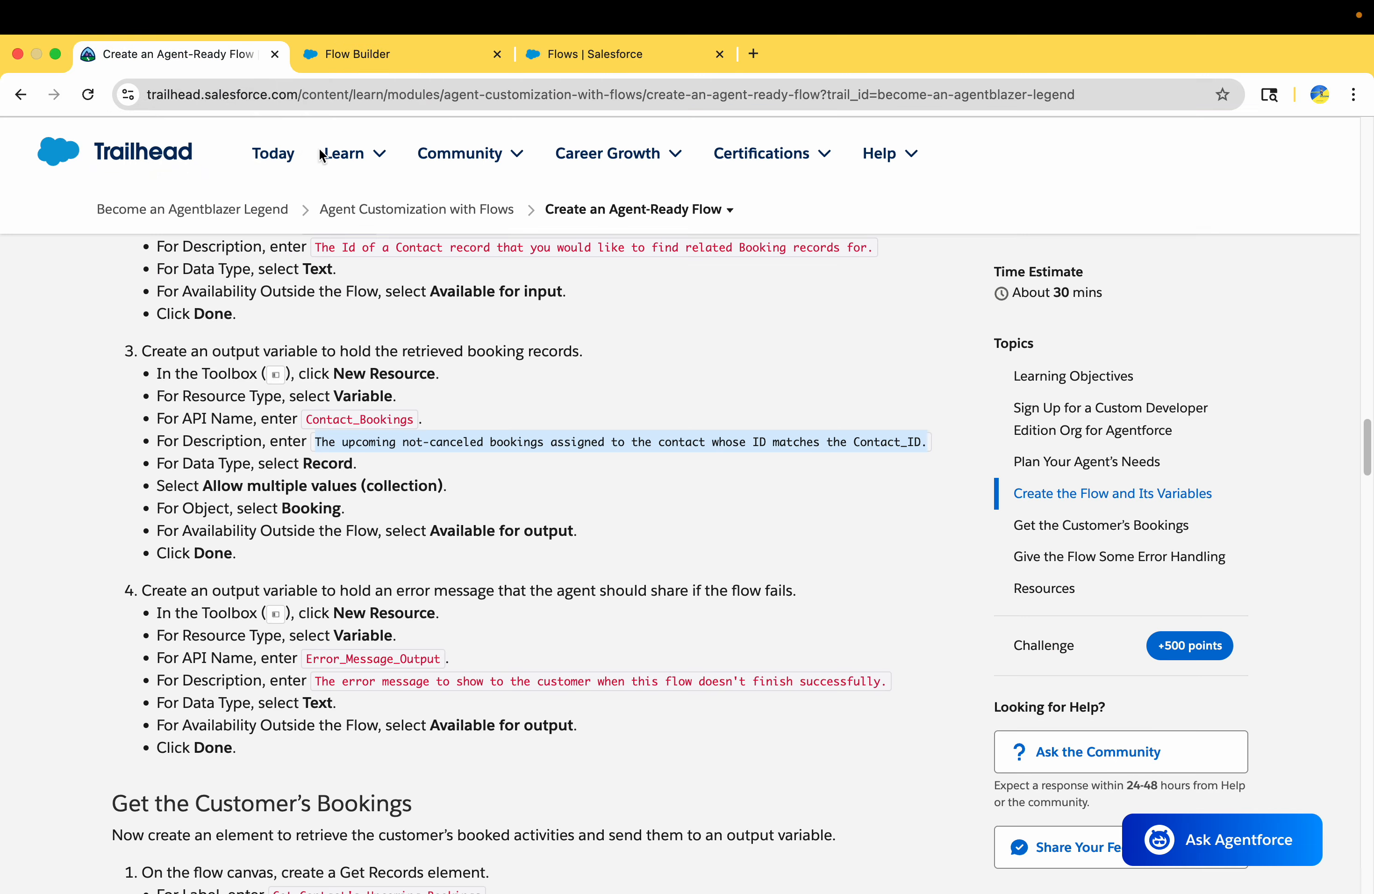
{"action": "double_click", "coordinate": [327, 463]}
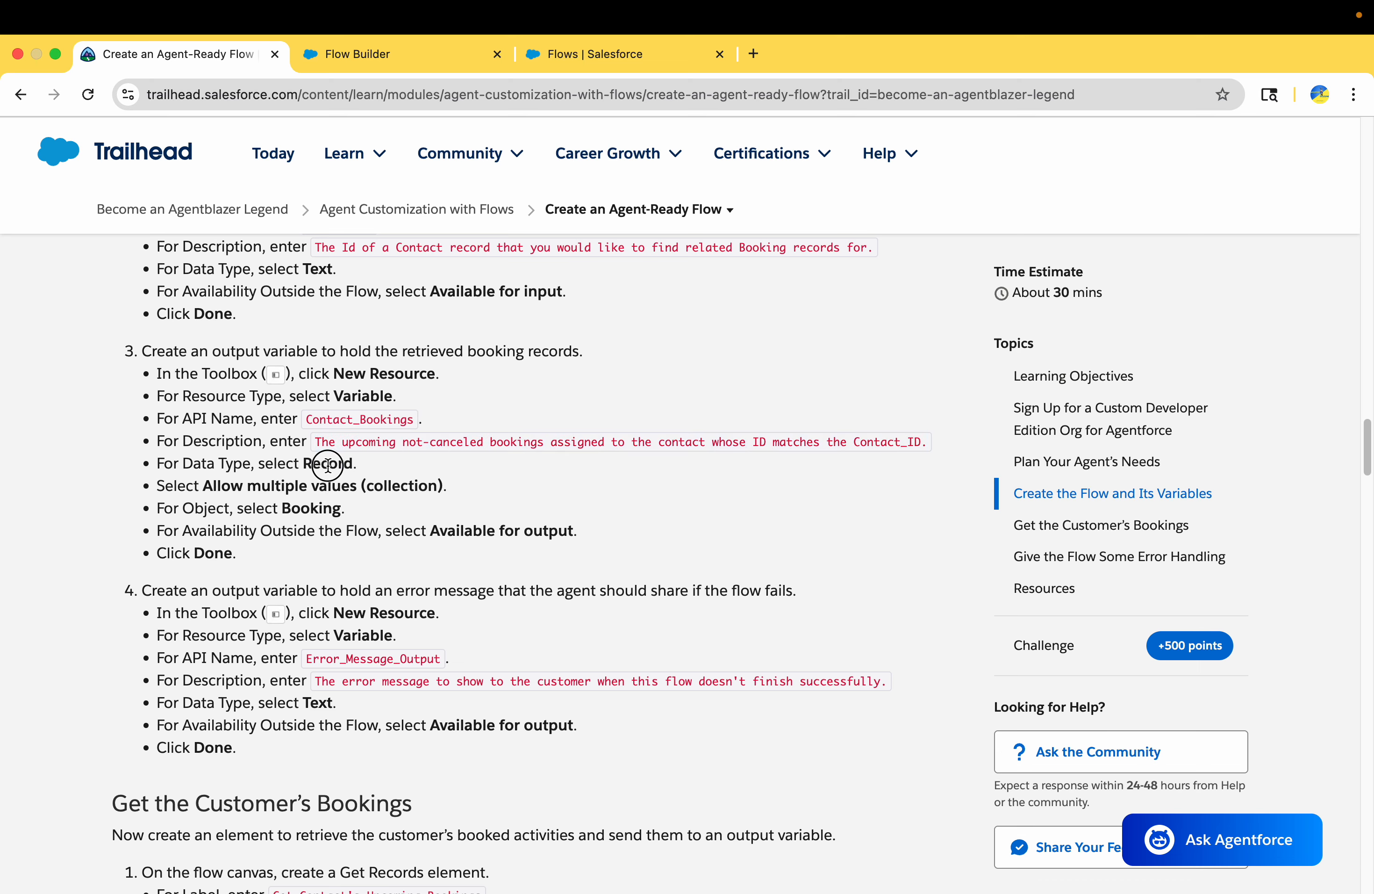
{"action": "left_click", "coordinate": [214, 483]}
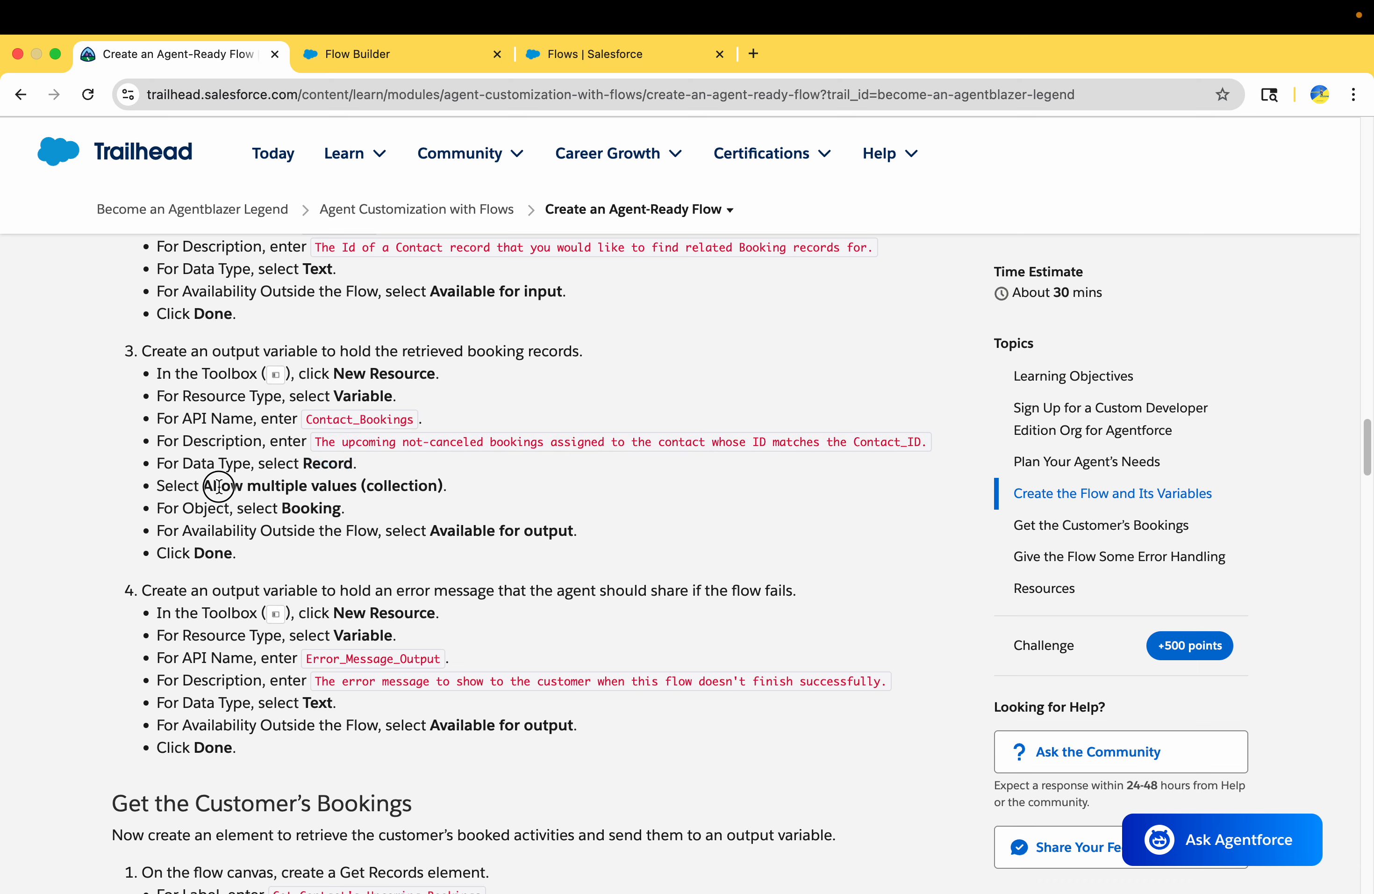
{"action": "left_click", "coordinate": [351, 58]}
{"action": "left_click", "coordinate": [362, 607]}
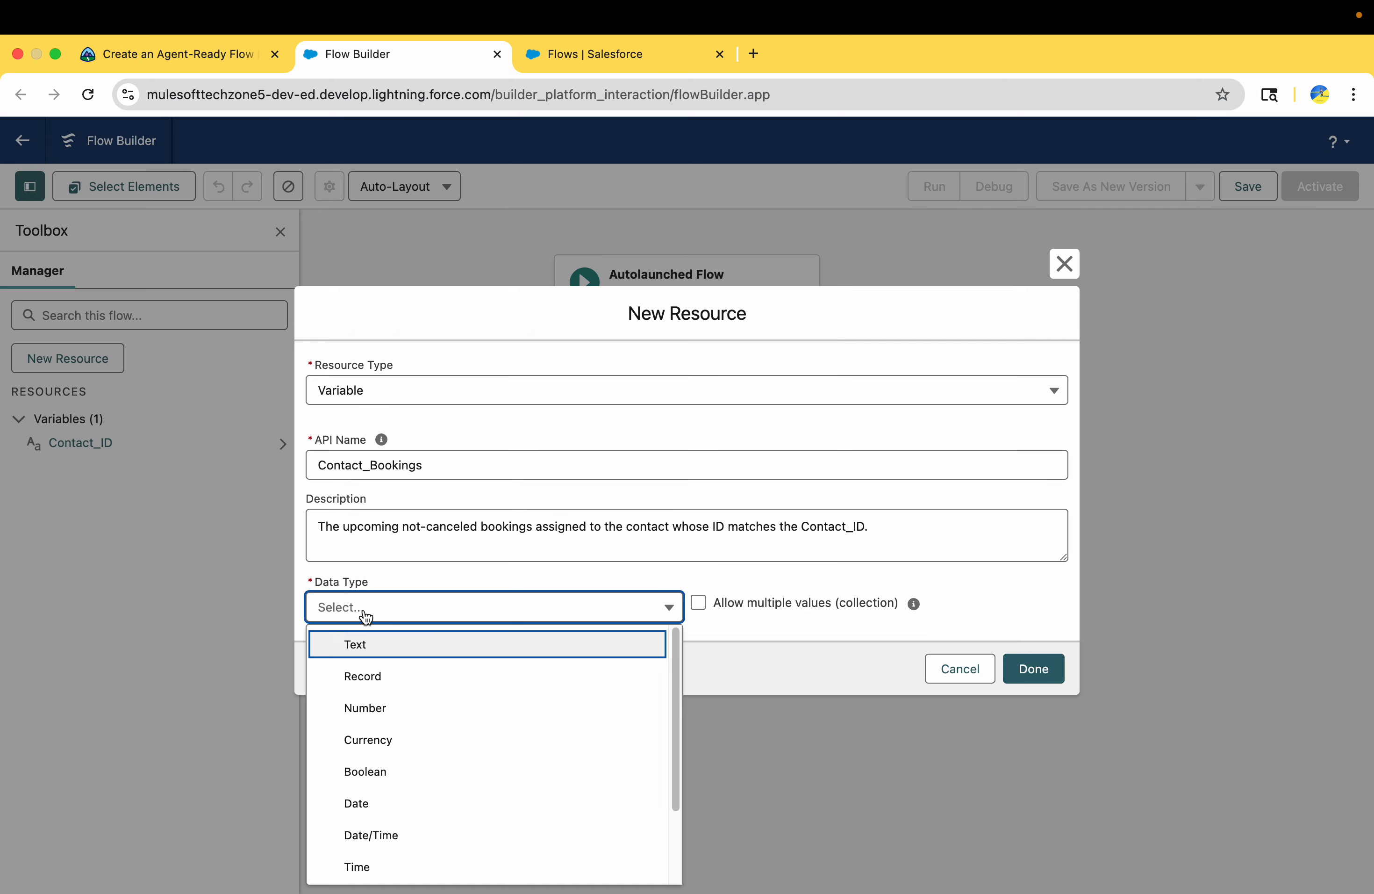
{"action": "left_click", "coordinate": [363, 675]}
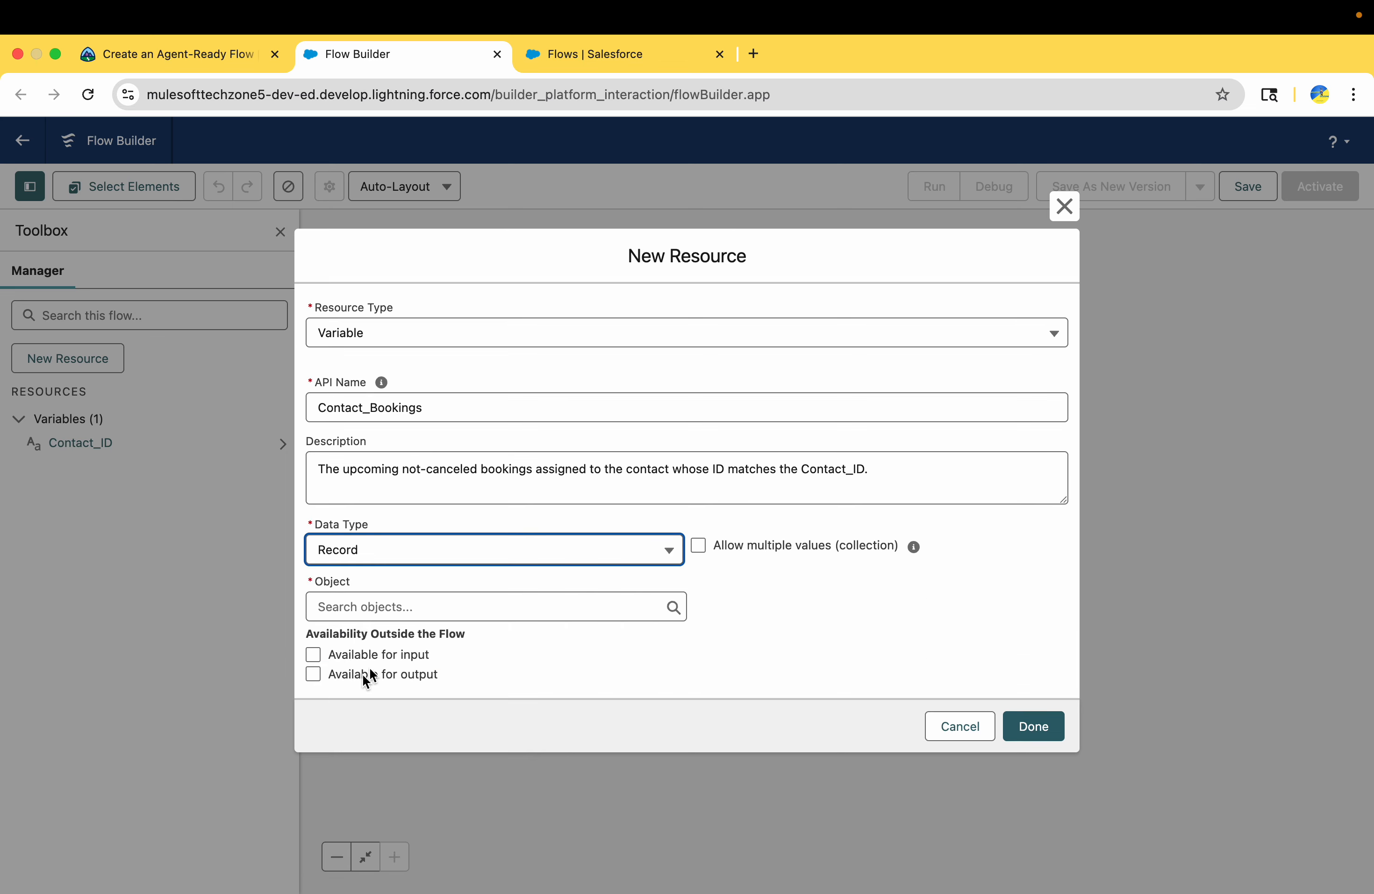
{"action": "left_click", "coordinate": [699, 545]}
Check Trailhead's remaining settings for Contact_Bookings, set its object to Booking, make it available for output and save the variable
{"action": "left_click", "coordinate": [182, 65]}
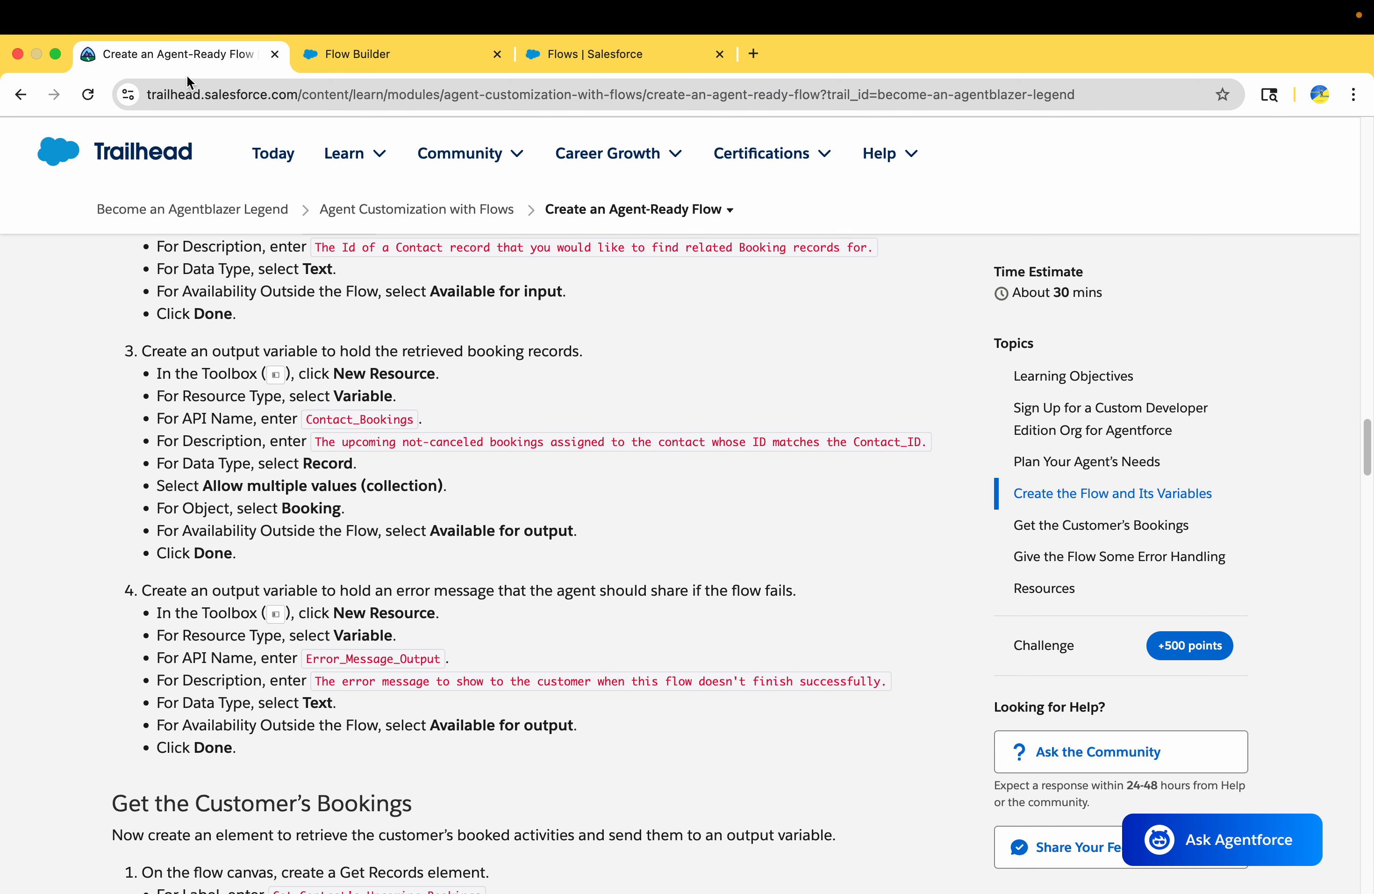
{"action": "scroll", "coordinate": [288, 517], "scroll_direction": "down", "scroll_amount": 1}
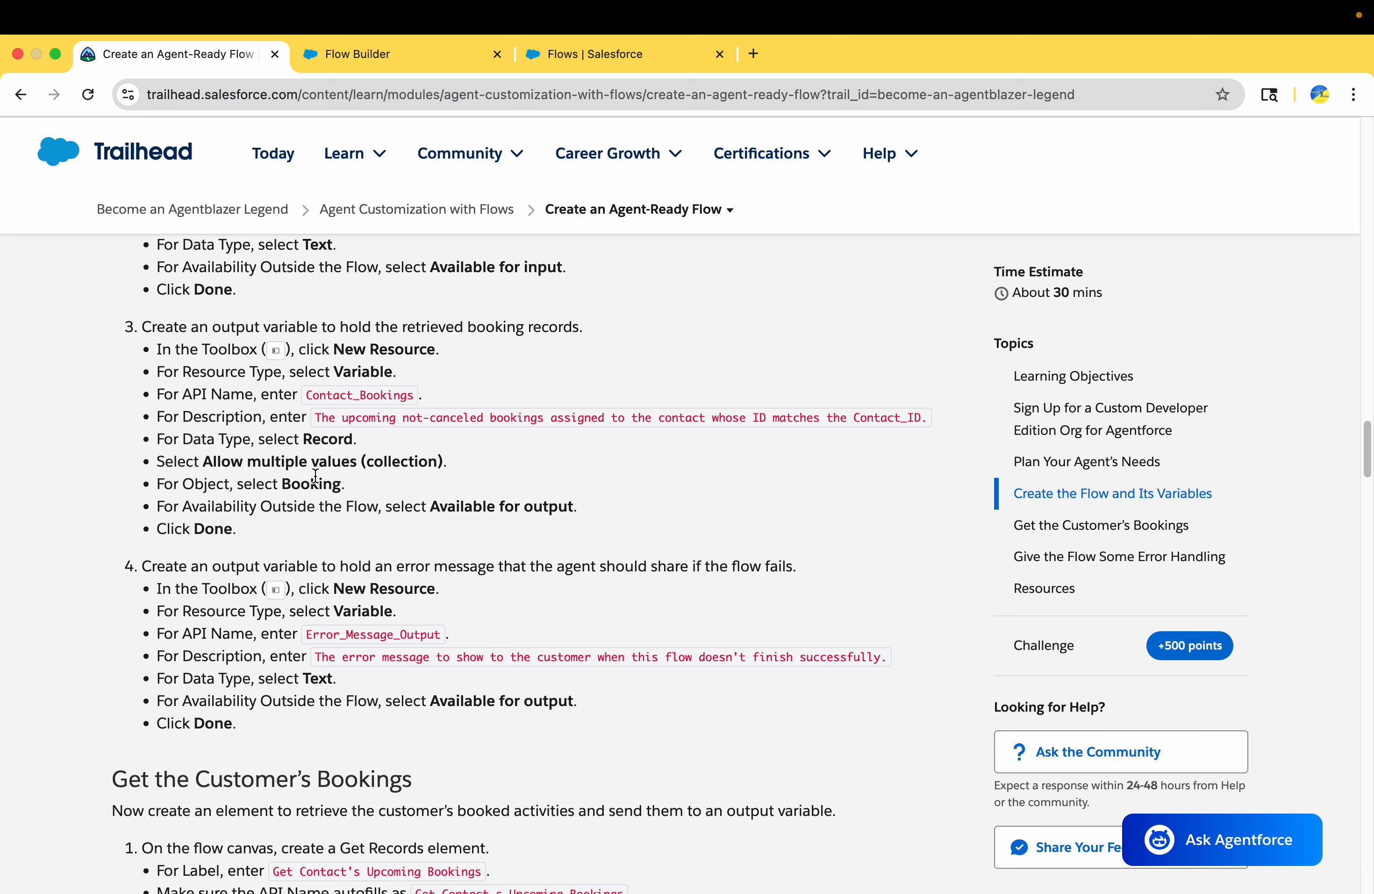
{"action": "double_click", "coordinate": [315, 480]}
{"action": "left_click_drag", "start_coordinate": [430, 506], "coordinate": [592, 507]}
{"action": "left_click", "coordinate": [351, 55]}
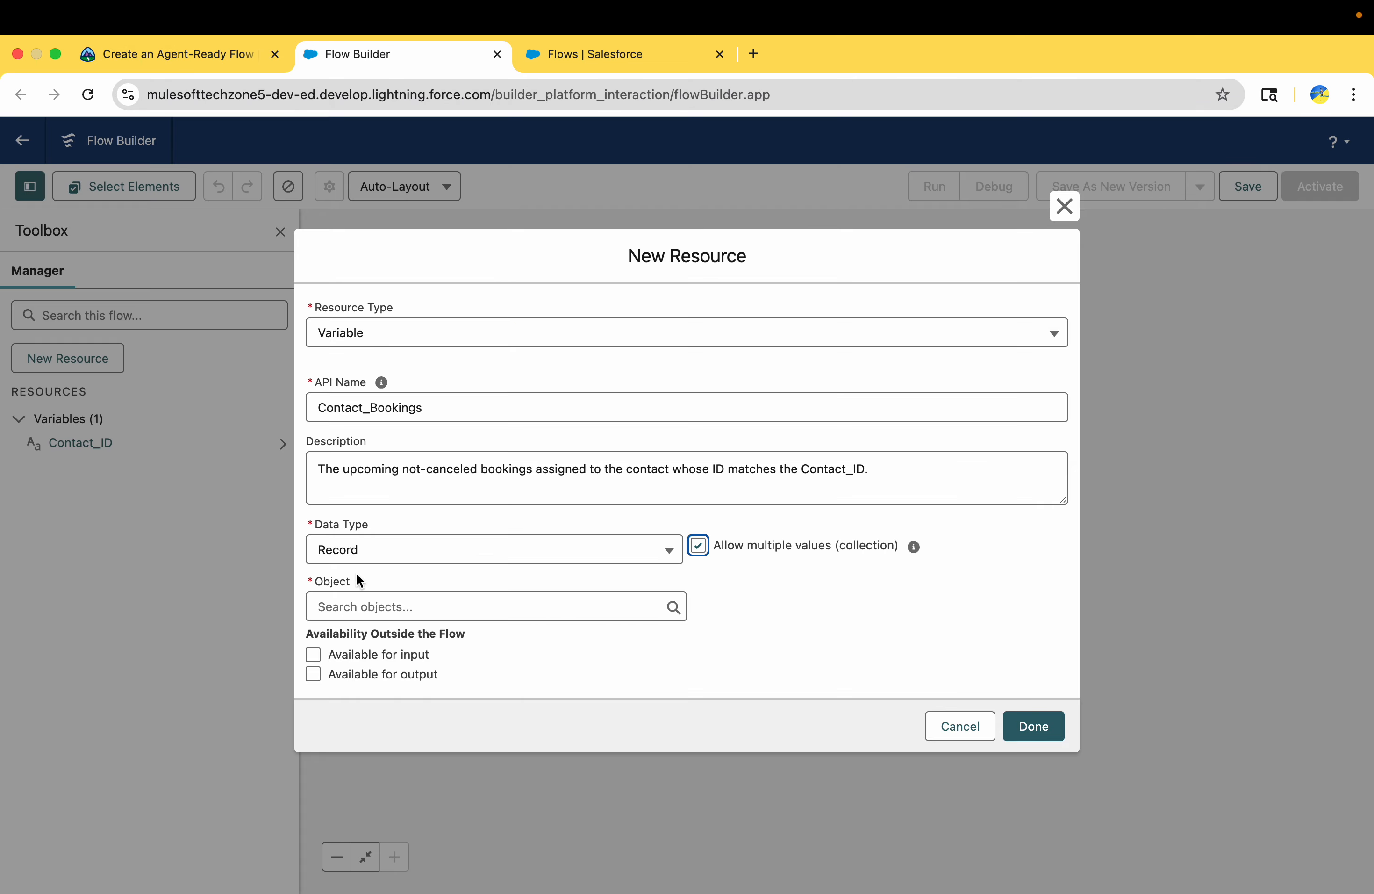
{"action": "left_click", "coordinate": [355, 606]}
{"action": "type", "text": "booki"}
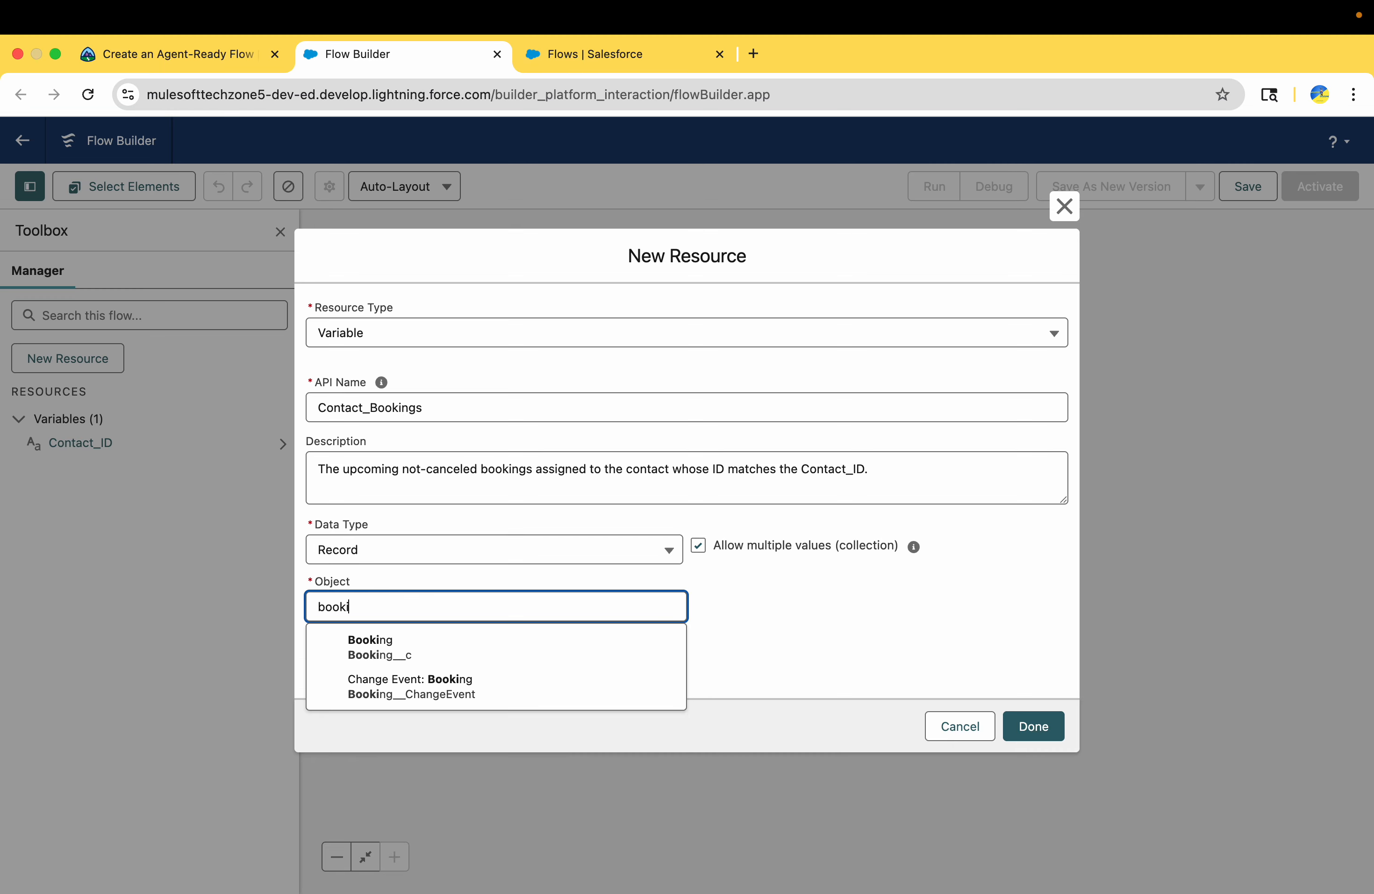
{"action": "left_click", "coordinate": [377, 662]}
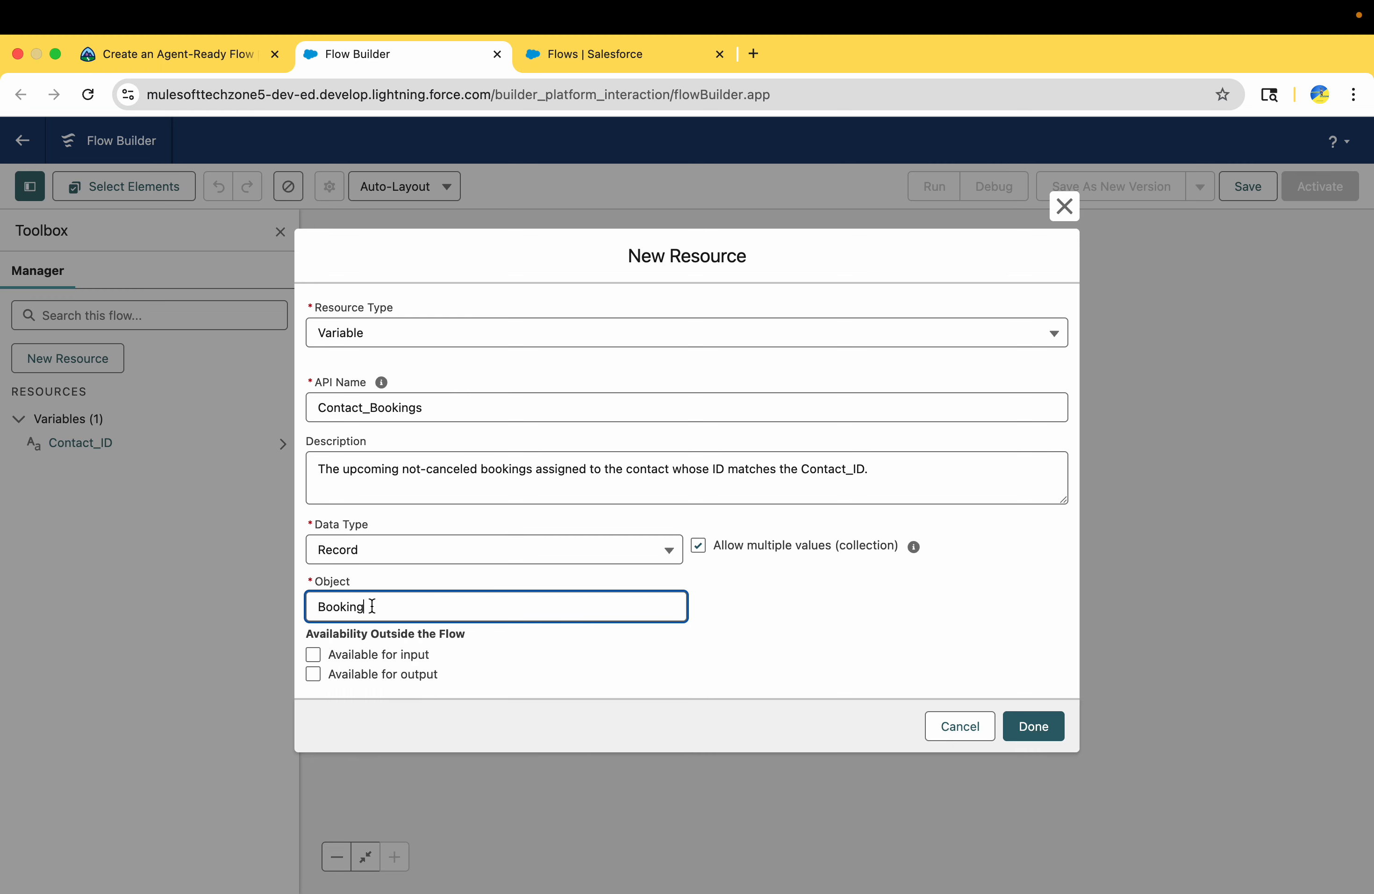
{"action": "left_click", "coordinate": [314, 673]}
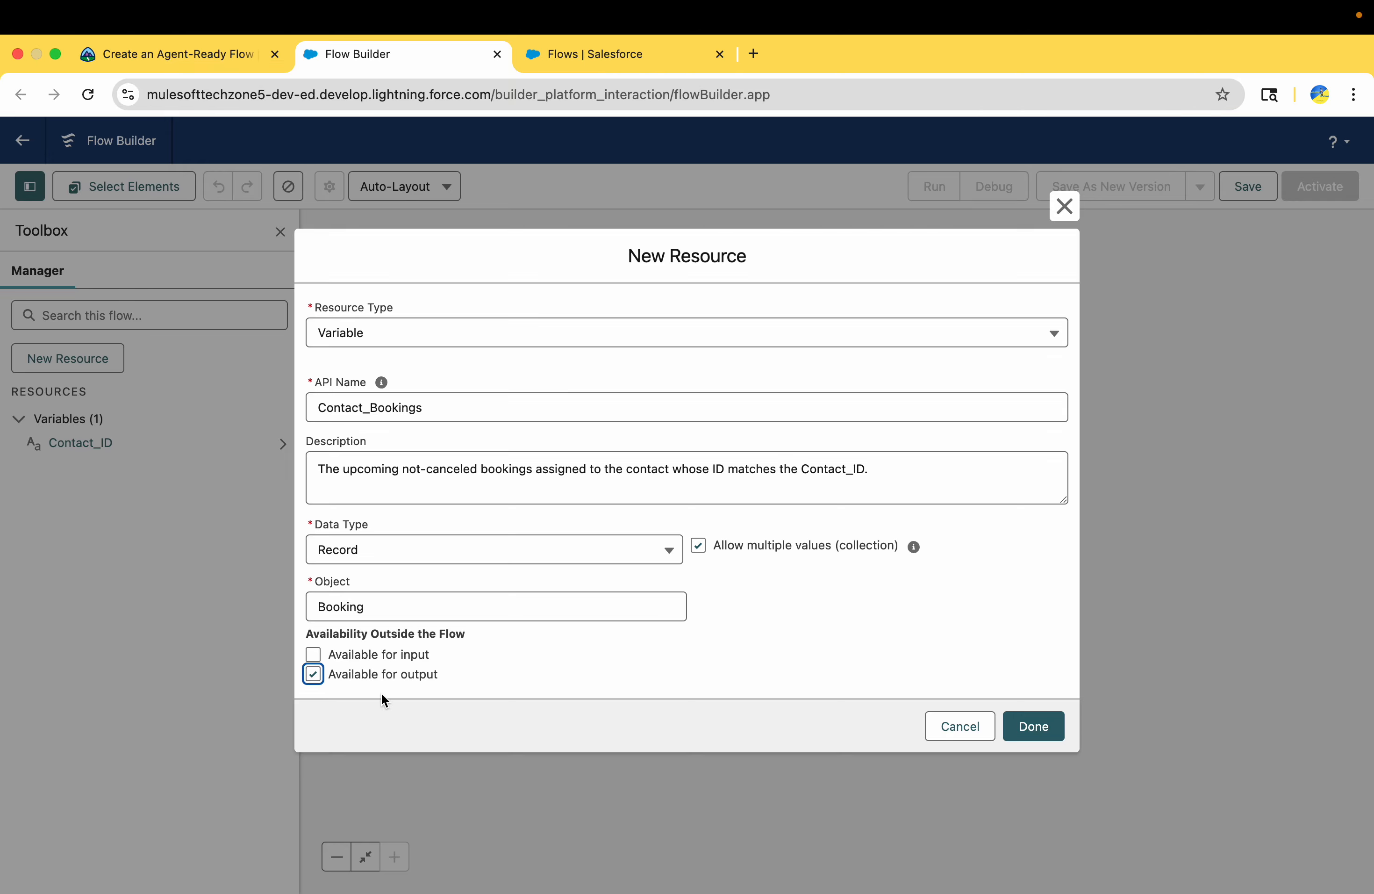
{"action": "left_click", "coordinate": [1061, 734]}
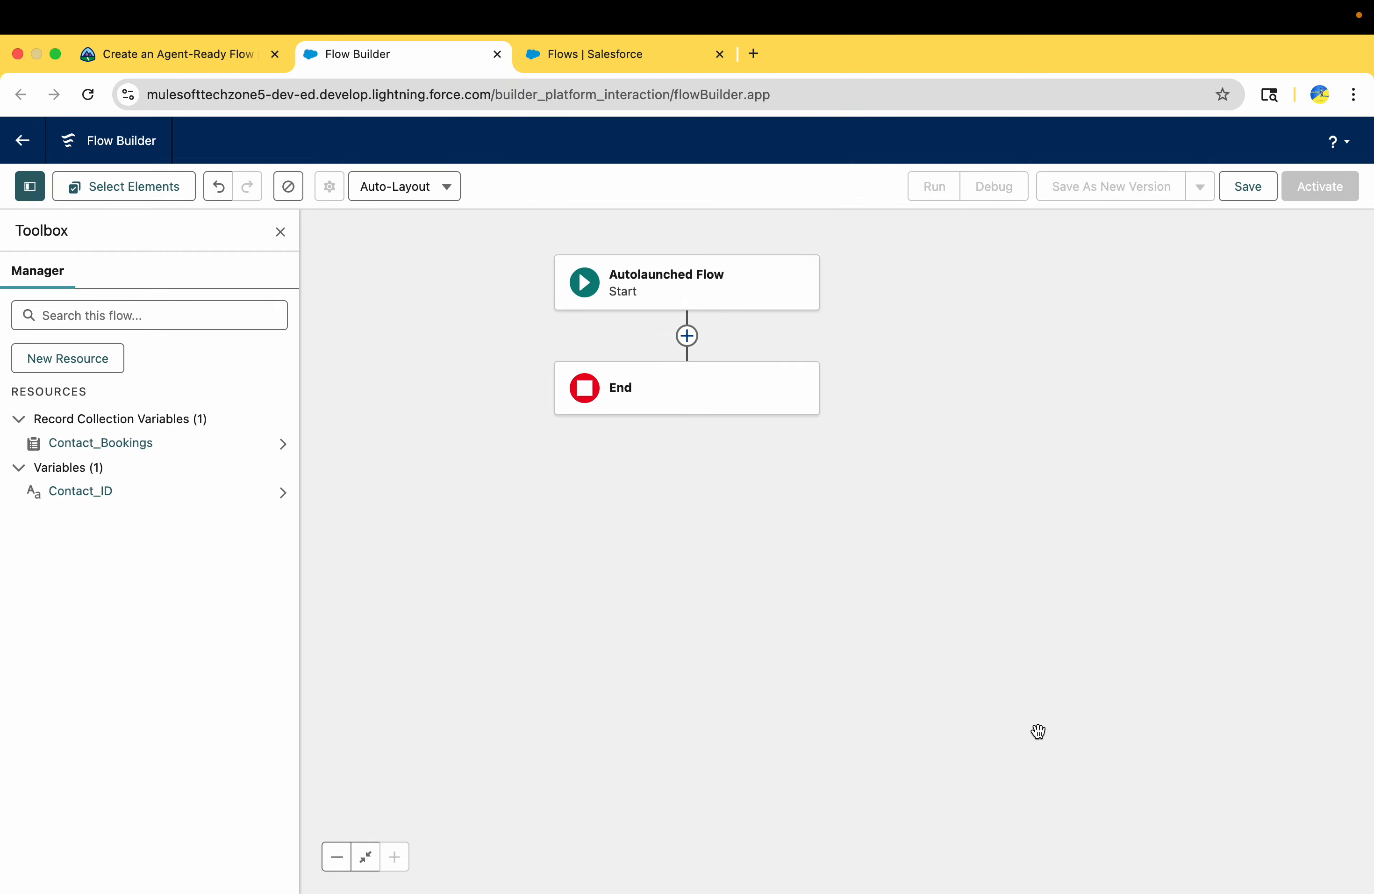
Create a third flow resource of type Variable with the API name Error_Message_Output, copied from Trailhead
{"action": "left_click", "coordinate": [197, 60]}
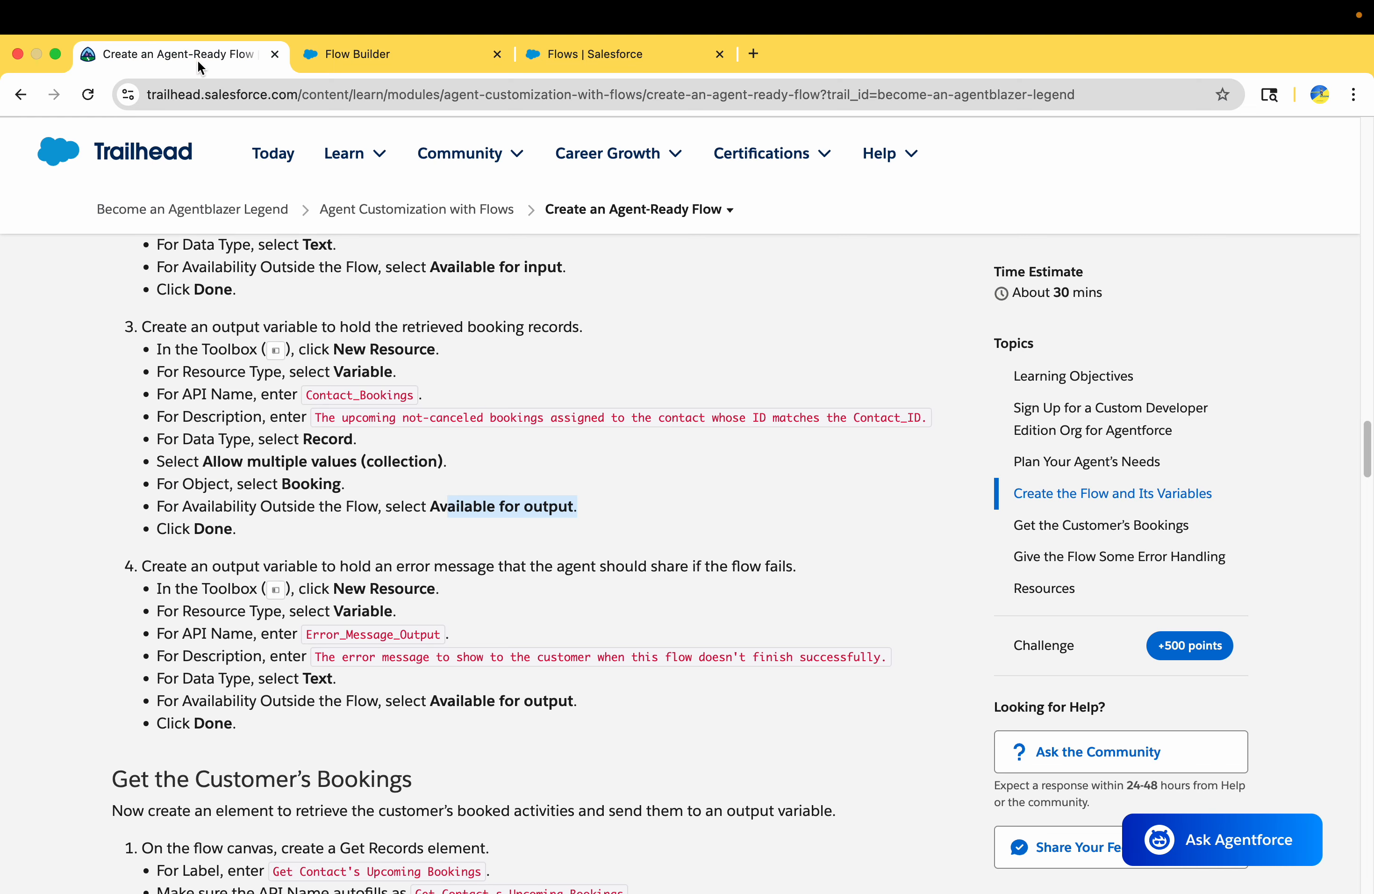
{"action": "scroll", "coordinate": [158, 523], "scroll_direction": "down", "scroll_amount": 5}
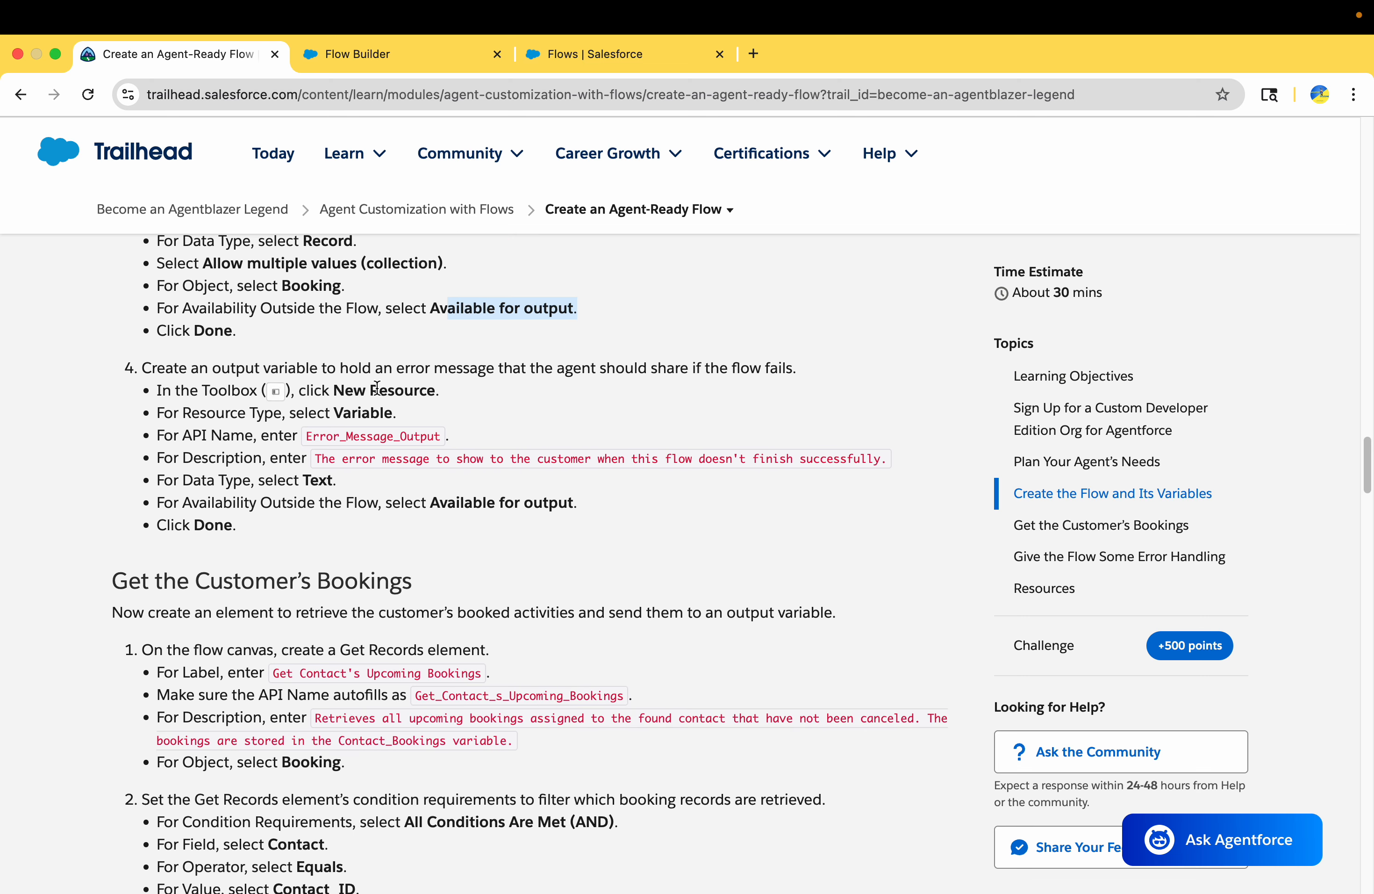
{"action": "double_click", "coordinate": [339, 432]}
{"action": "key", "text": "super+c"}
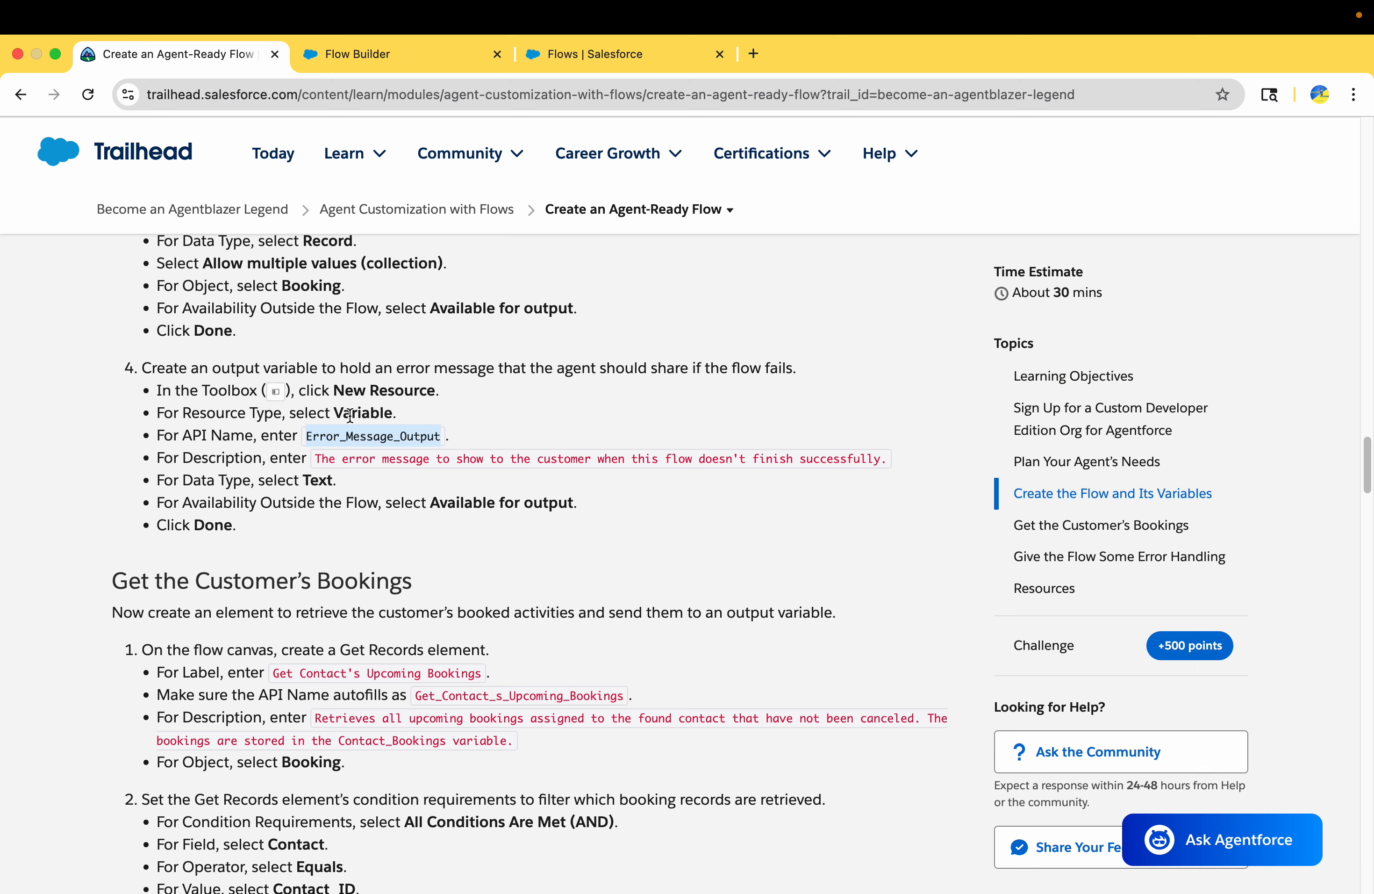
{"action": "left_click_drag", "start_coordinate": [350, 416], "coordinate": [406, 421]}
{"action": "left_click", "coordinate": [341, 54]}
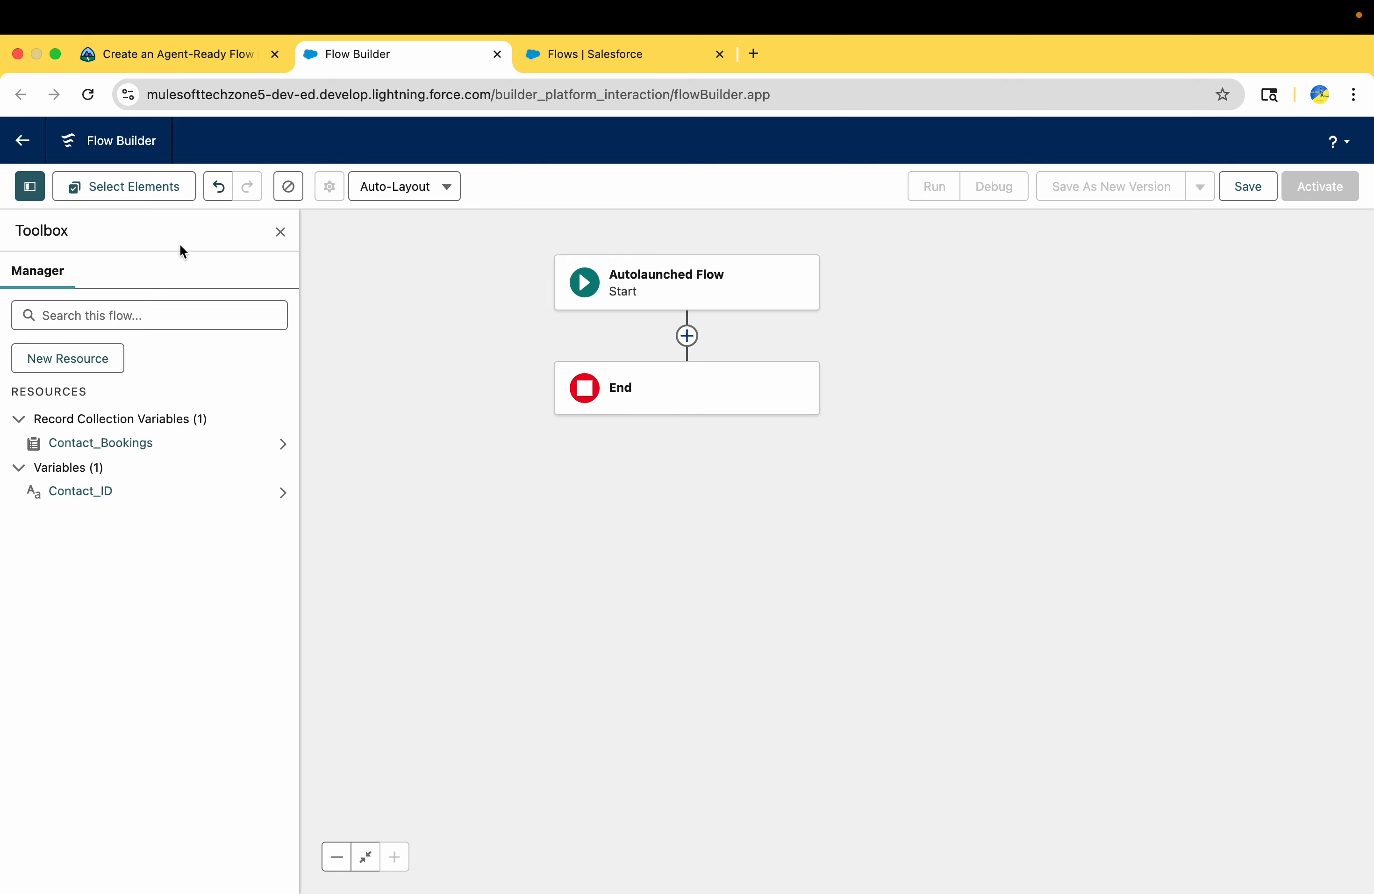
{"action": "left_click", "coordinate": [81, 363]}
{"action": "left_click", "coordinate": [401, 432]}
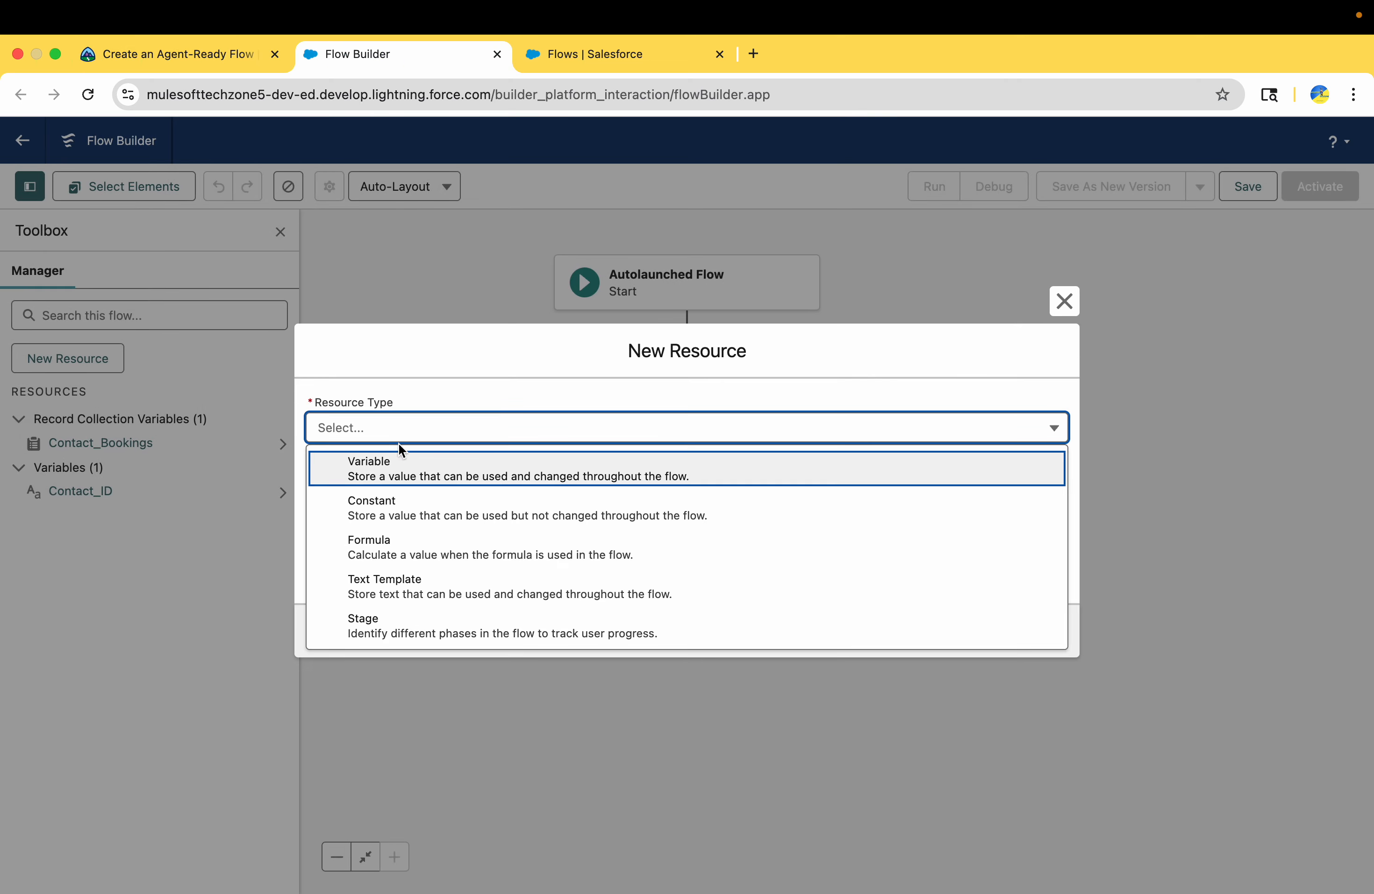
{"action": "left_click", "coordinate": [387, 480]}
{"action": "left_click", "coordinate": [375, 463]}
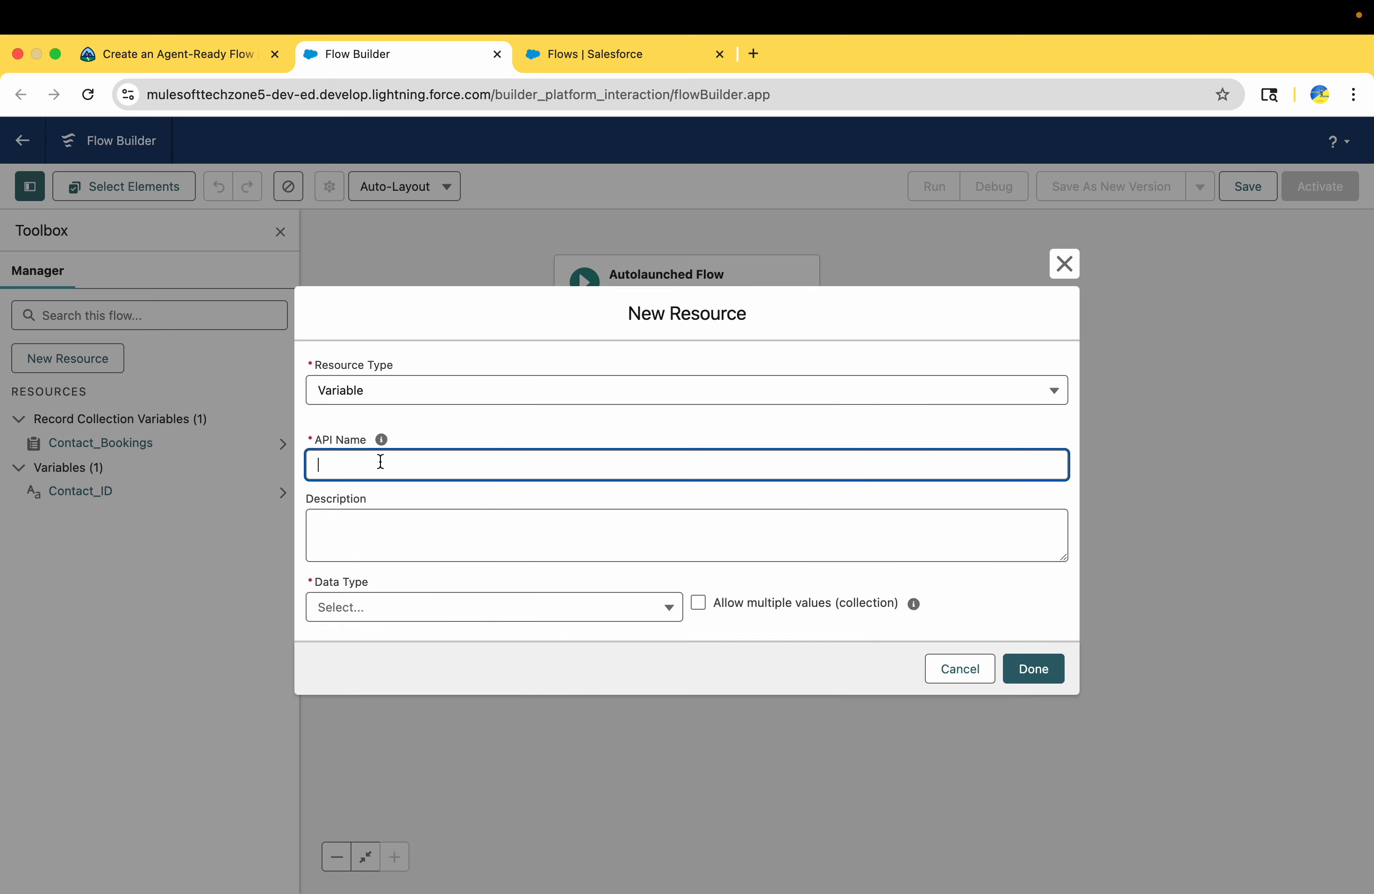
{"action": "key", "text": "super+v"}
Copy Trailhead's description into the Error_Message_Output variable: "The error message to show to the customer when this flow doesn't finish successfully."
{"action": "left_click", "coordinate": [115, 54]}
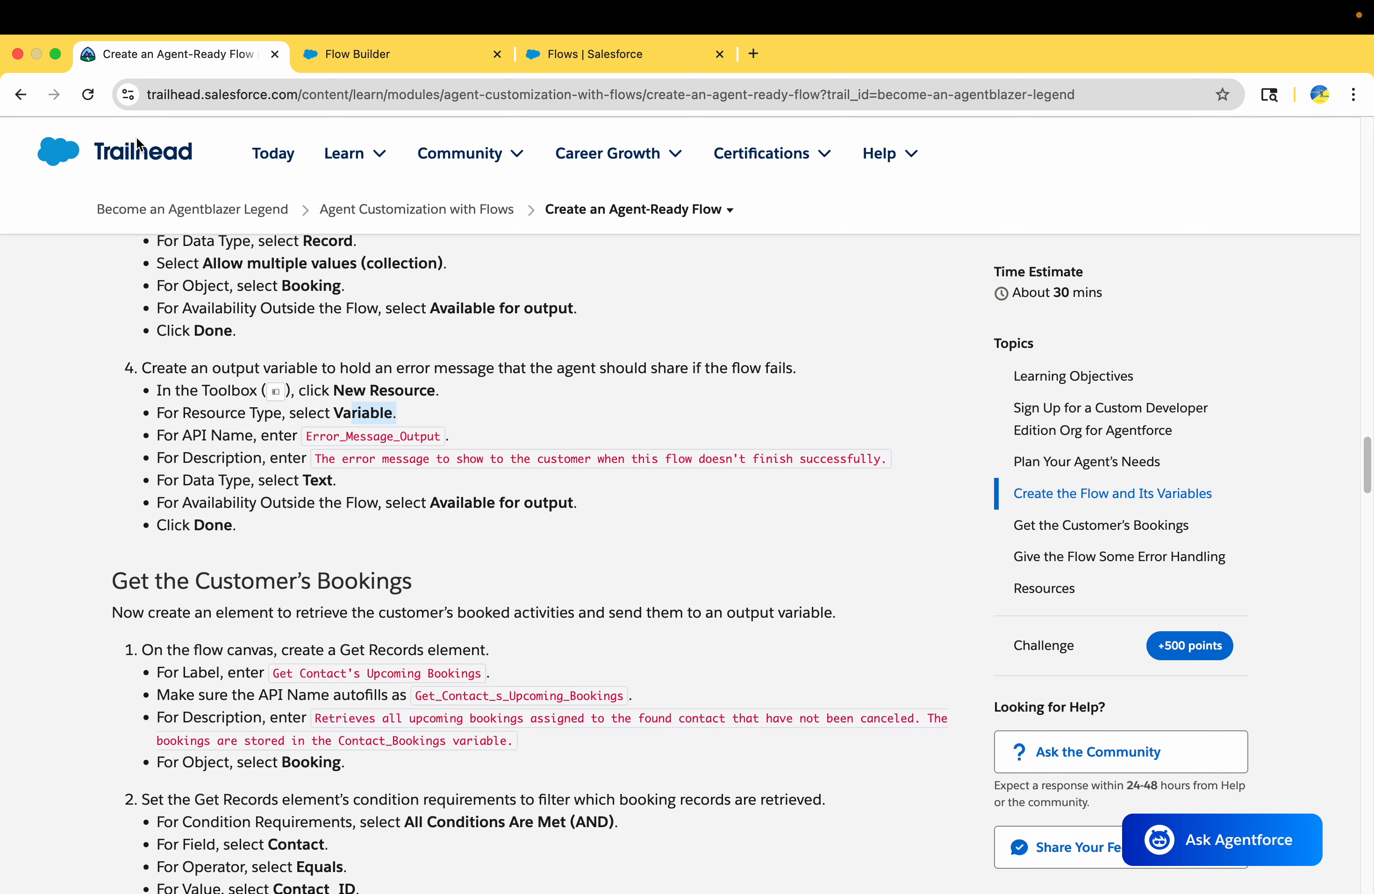
{"action": "scroll", "coordinate": [210, 532], "scroll_direction": "up", "scroll_amount": 3}
{"action": "scroll", "coordinate": [326, 495], "scroll_direction": "down", "scroll_amount": 2}
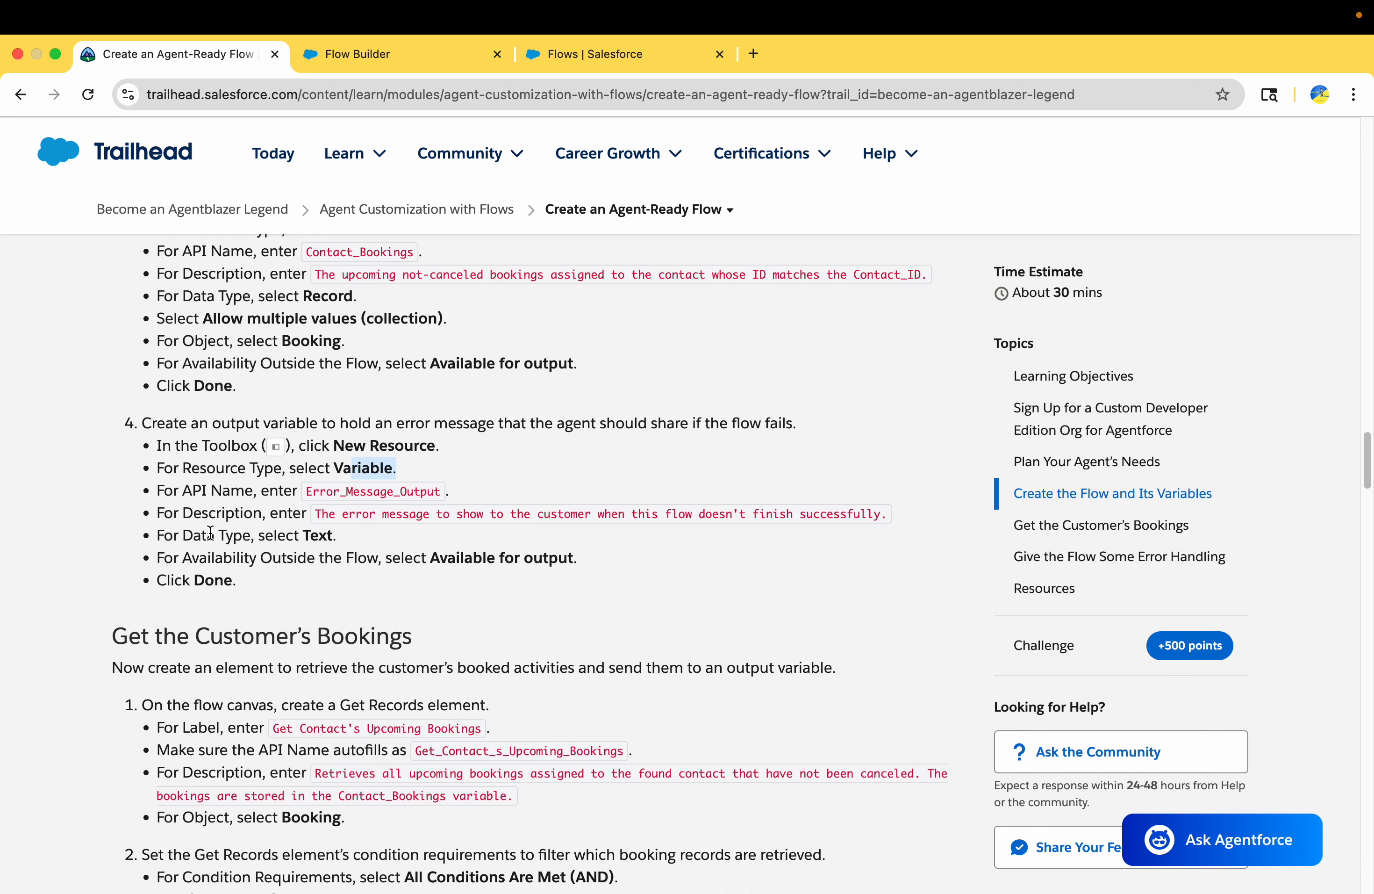
{"action": "left_click_drag", "start_coordinate": [360, 483], "coordinate": [891, 485]}
{"action": "key", "text": "super+c"}
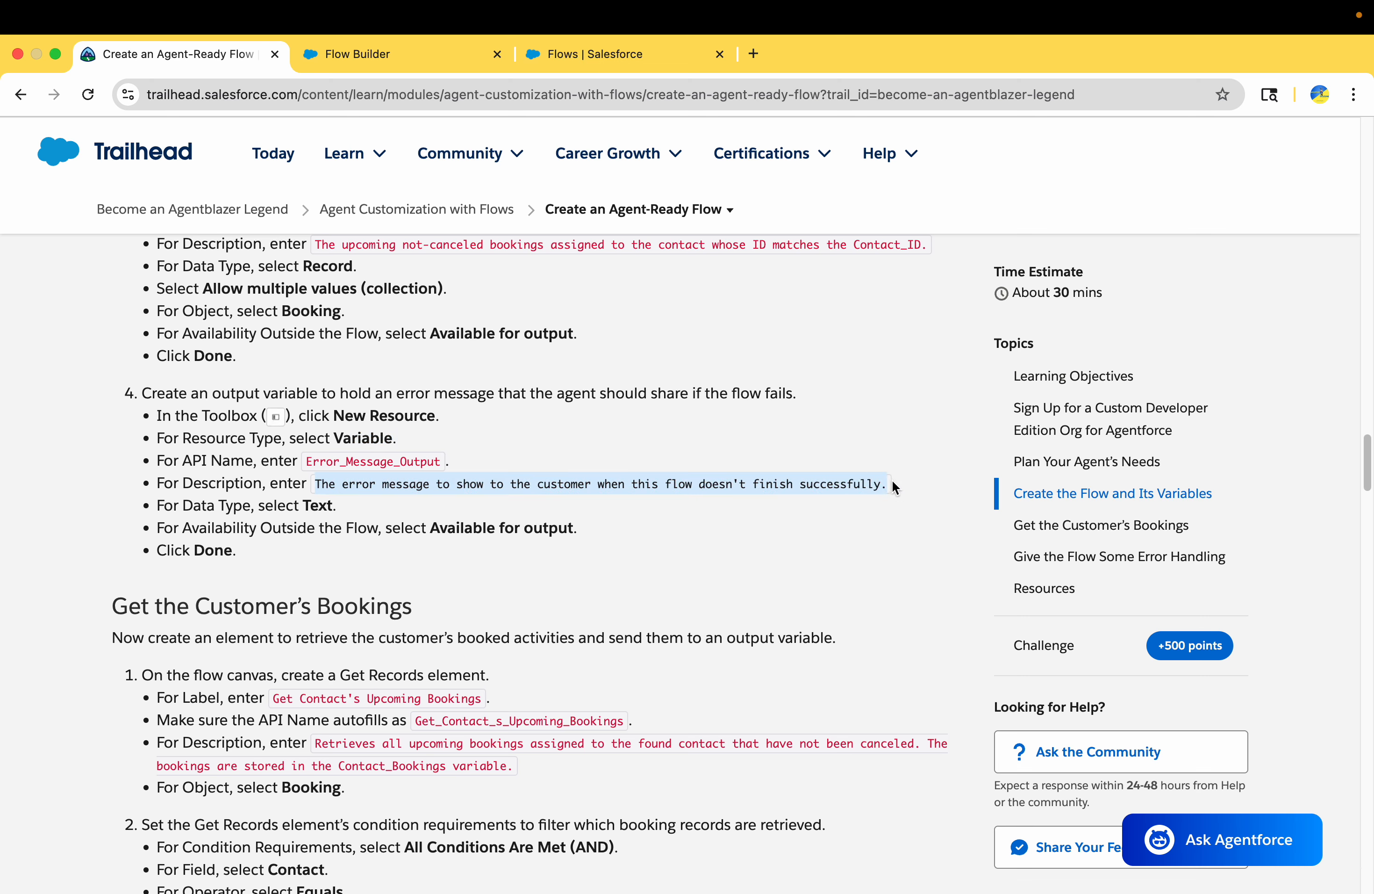
{"action": "left_click", "coordinate": [395, 52]}
{"action": "left_click", "coordinate": [394, 527]}
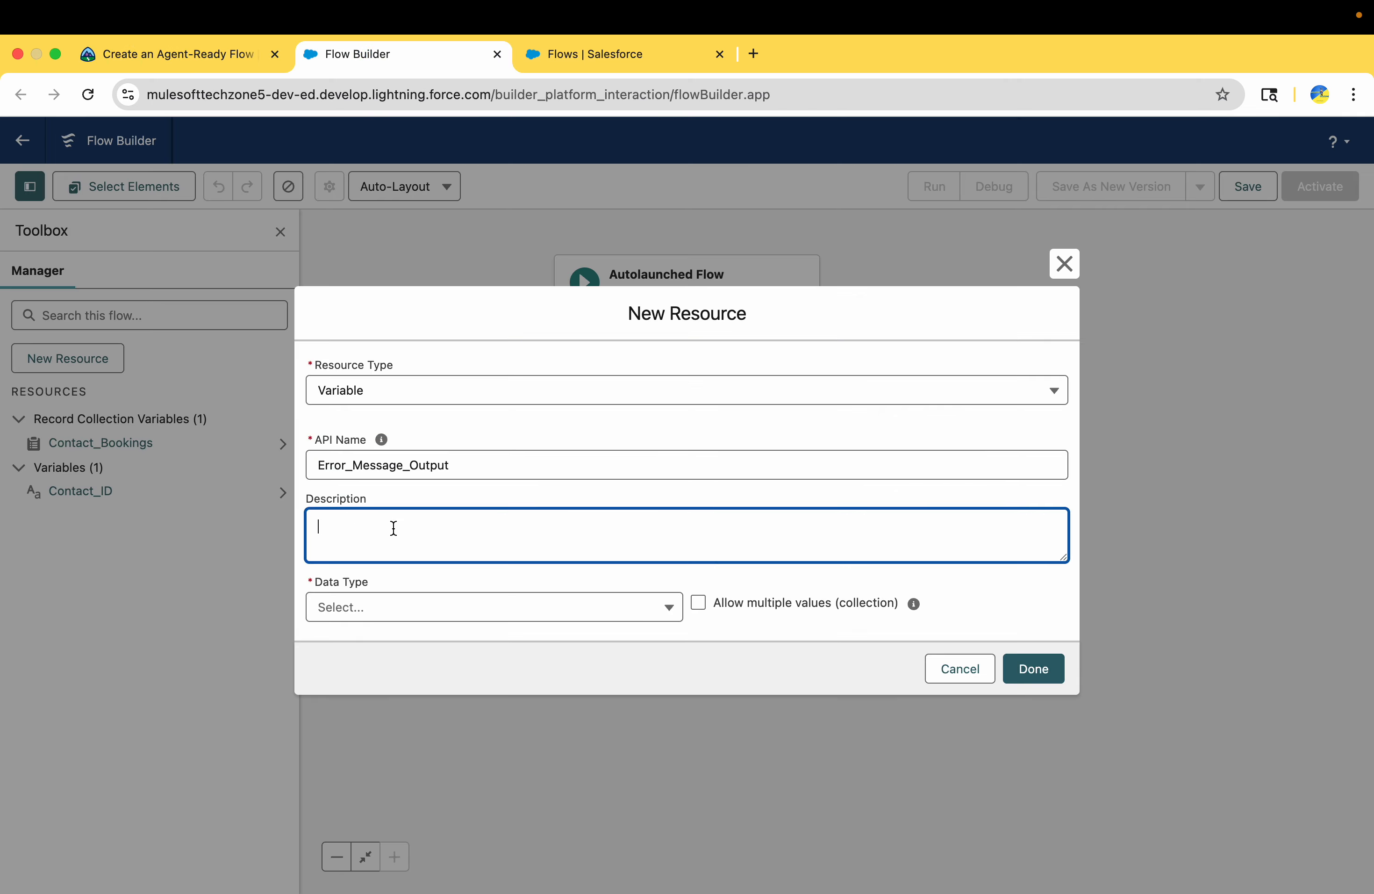
{"action": "key", "text": "super+v"}
Check Trailhead's availability setting for Error_Message_Output, set its data type to Text, make it available for output and save the variable
{"action": "left_click", "coordinate": [174, 56]}
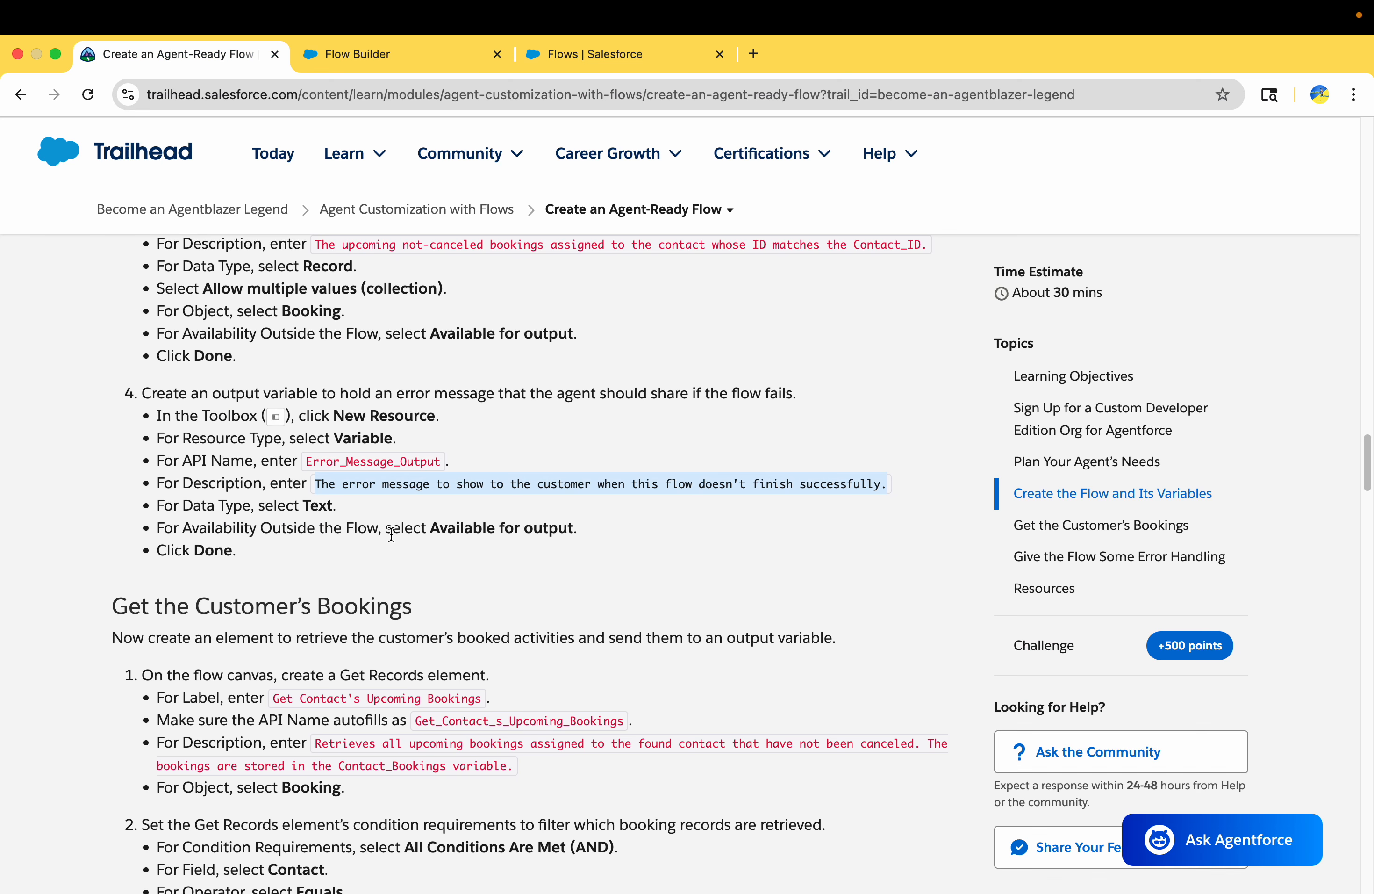
{"action": "left_click_drag", "start_coordinate": [439, 528], "coordinate": [569, 528]}
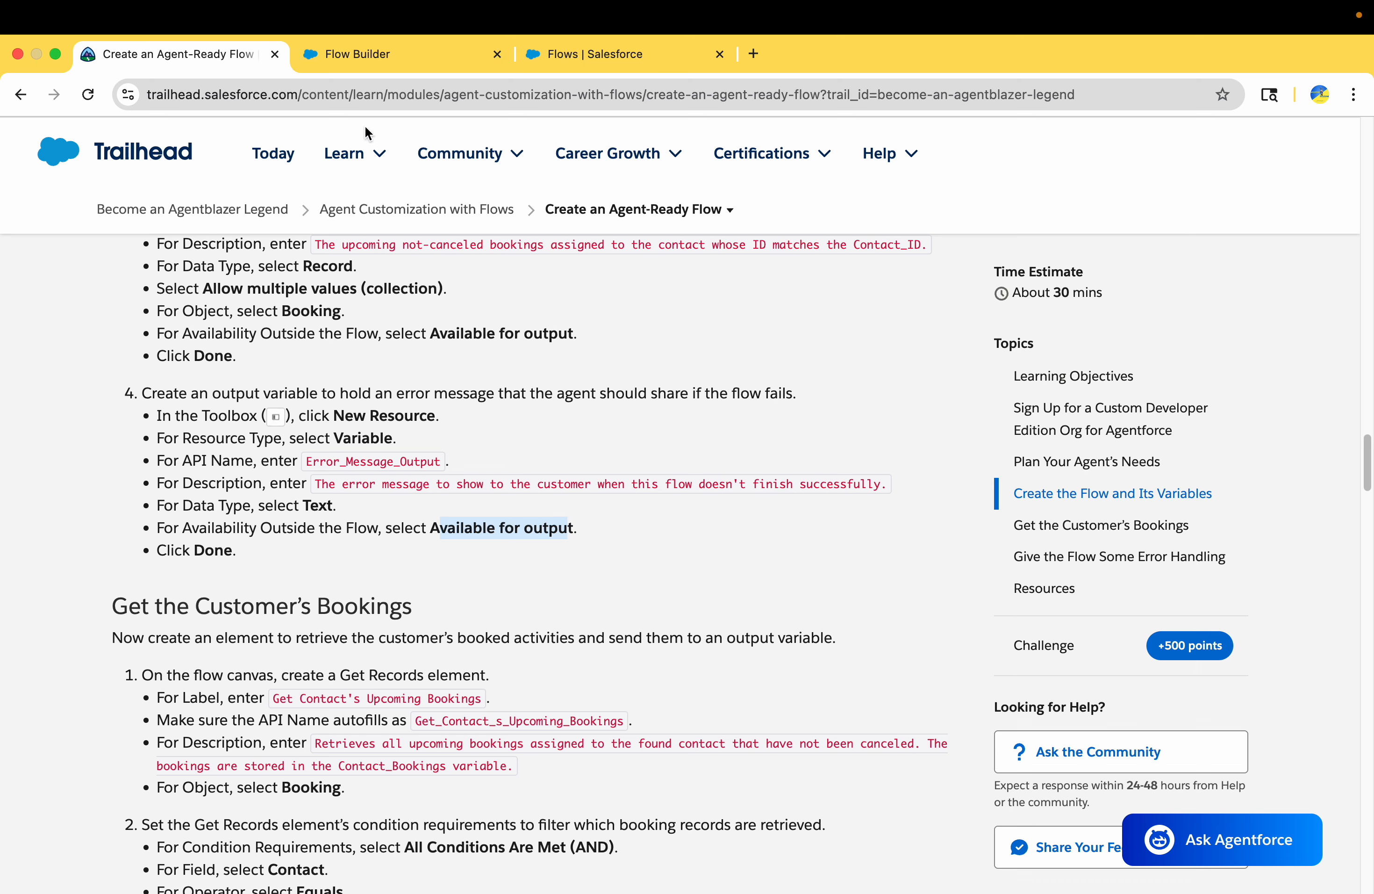
{"action": "left_click", "coordinate": [360, 55]}
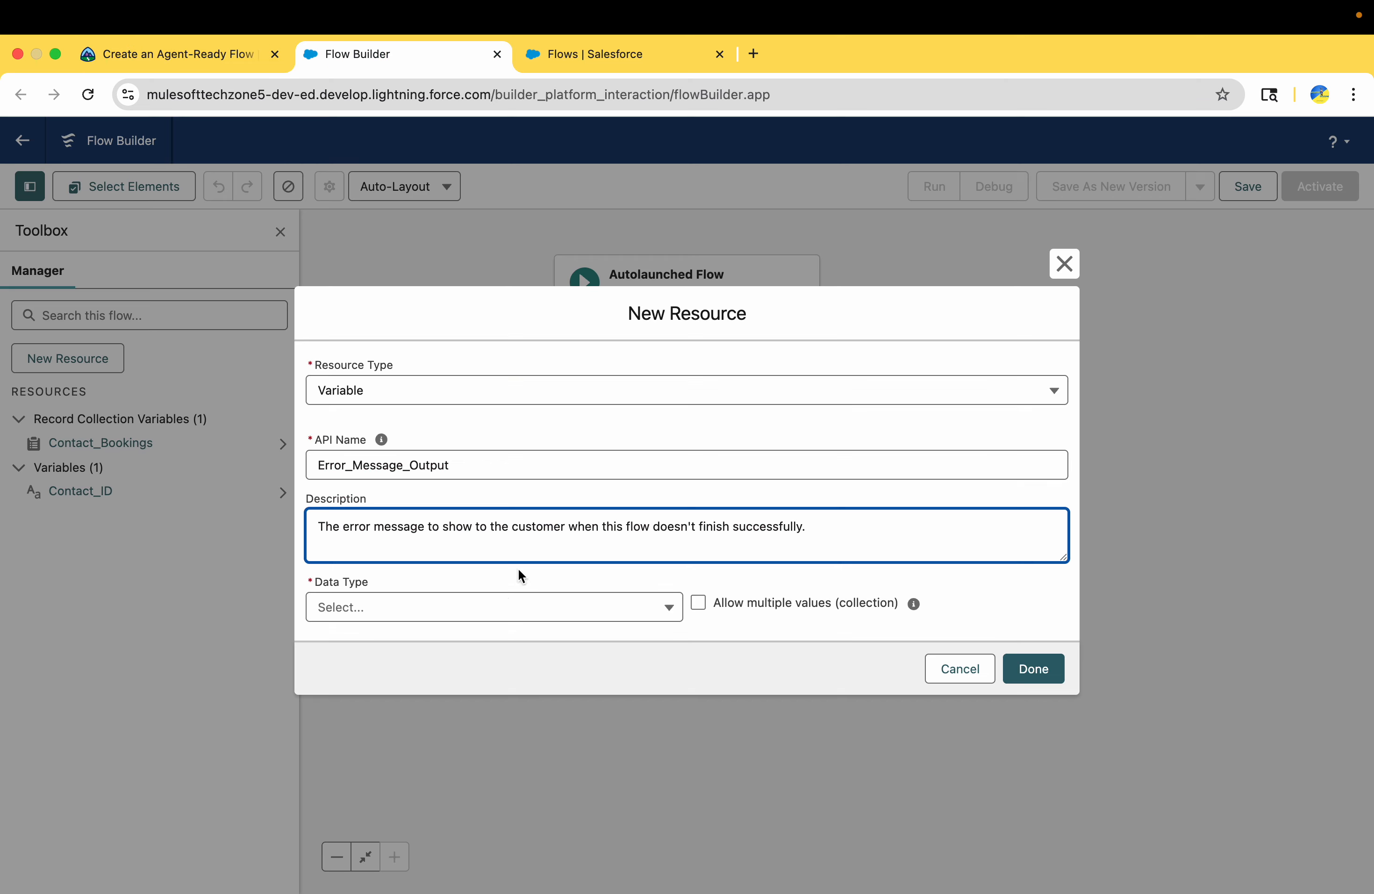
{"action": "left_click", "coordinate": [512, 608]}
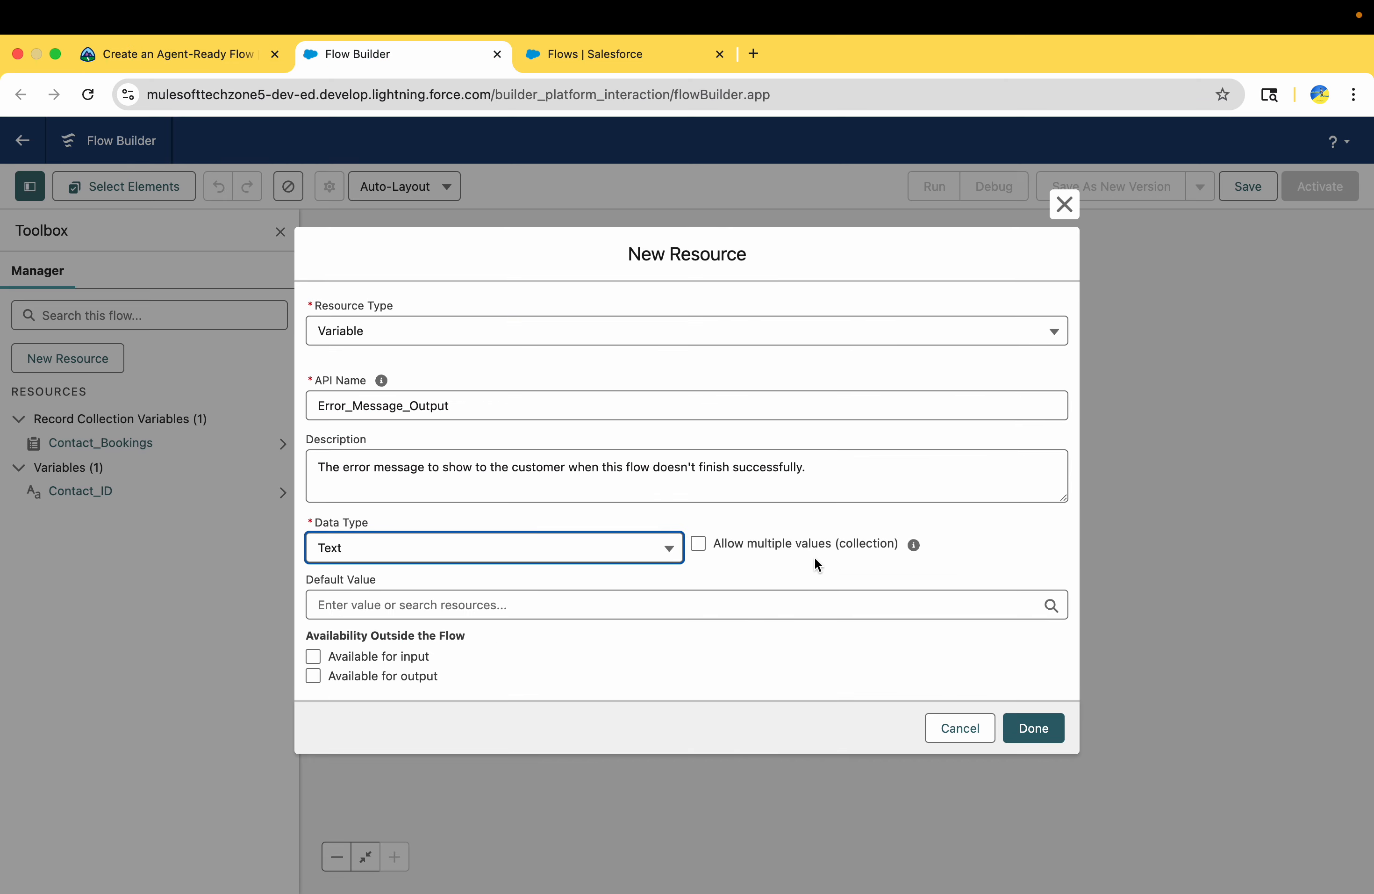
{"action": "left_click", "coordinate": [313, 677]}
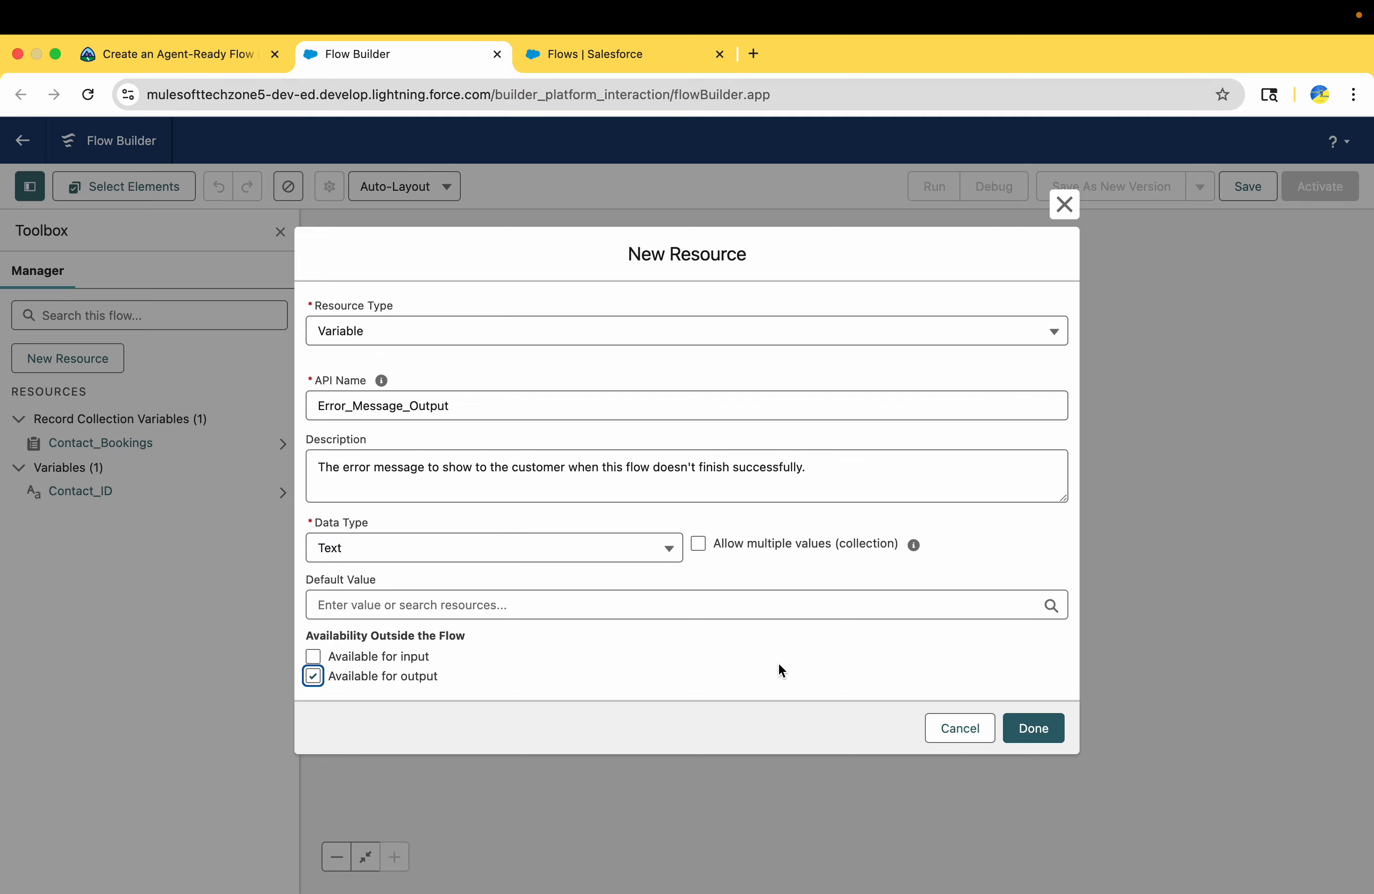
{"action": "left_click", "coordinate": [1031, 728]}
Consult Trailhead's Get the Customer's Bookings instructions and add a Get Records element between the flow's Start and End
{"action": "left_click", "coordinate": [179, 58]}
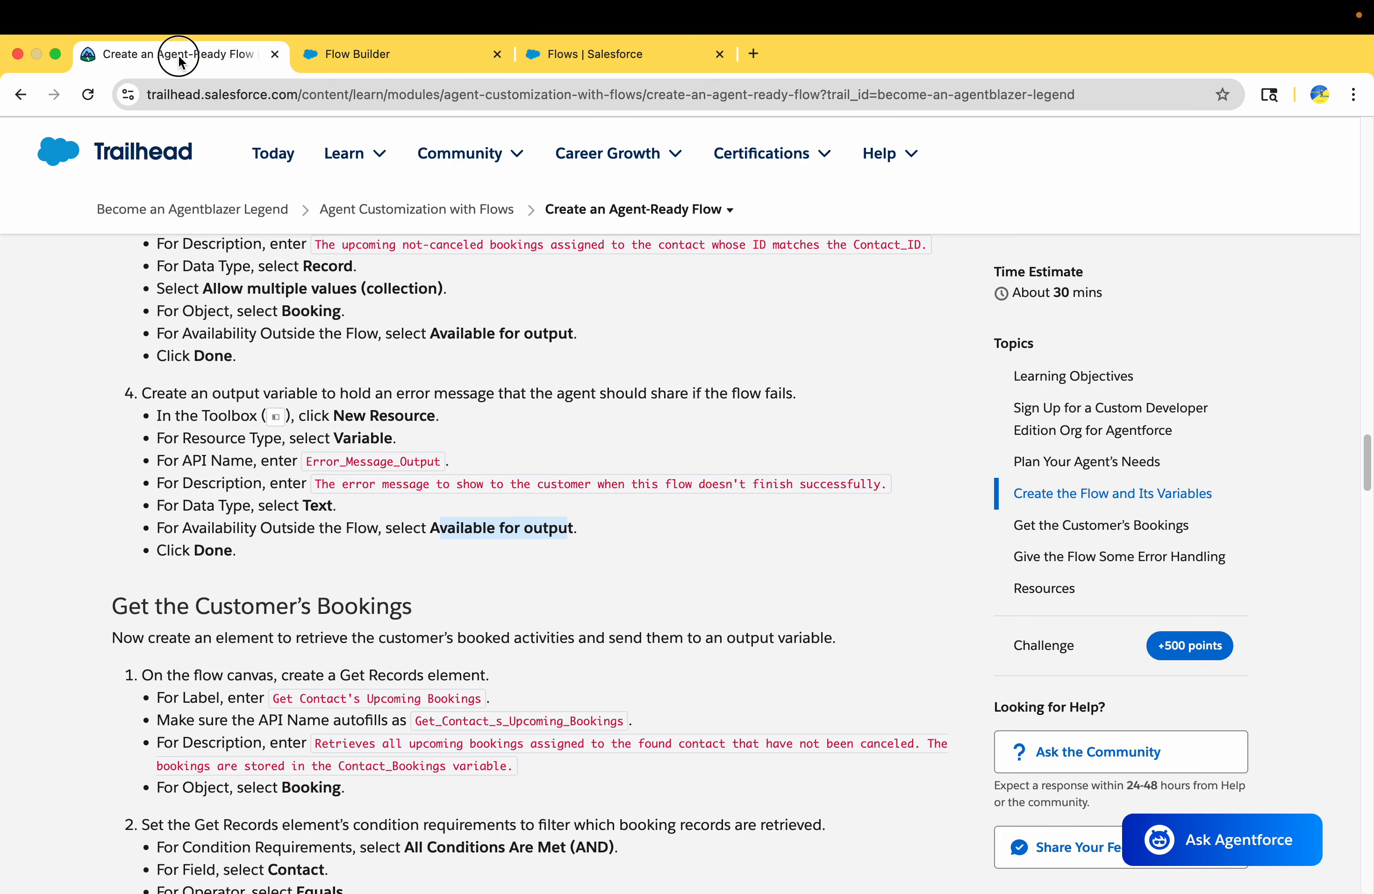
{"action": "scroll", "coordinate": [230, 489], "scroll_direction": "down", "scroll_amount": 2}
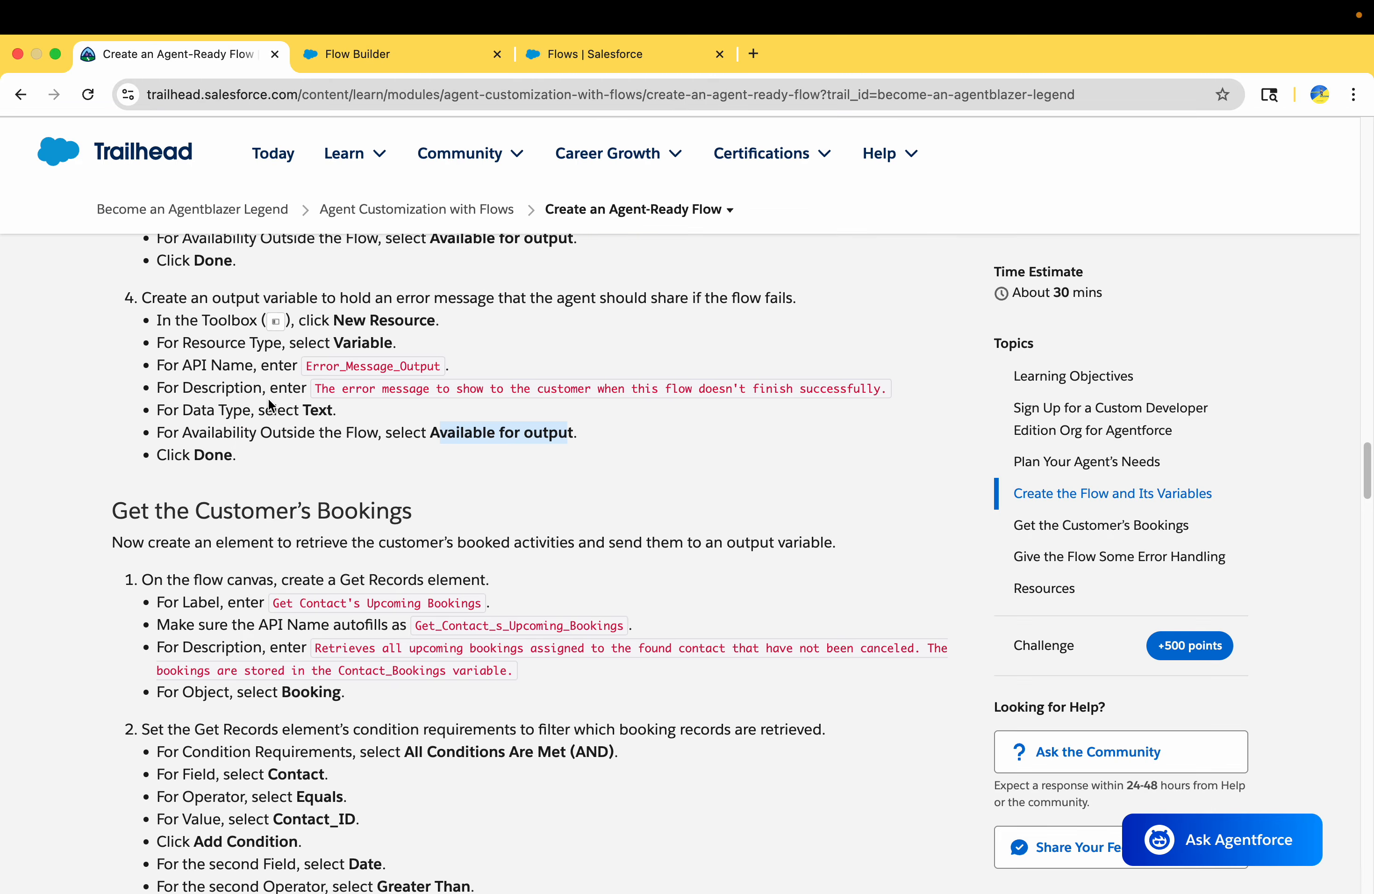
{"action": "scroll", "coordinate": [268, 404], "scroll_direction": "down", "scroll_amount": 3}
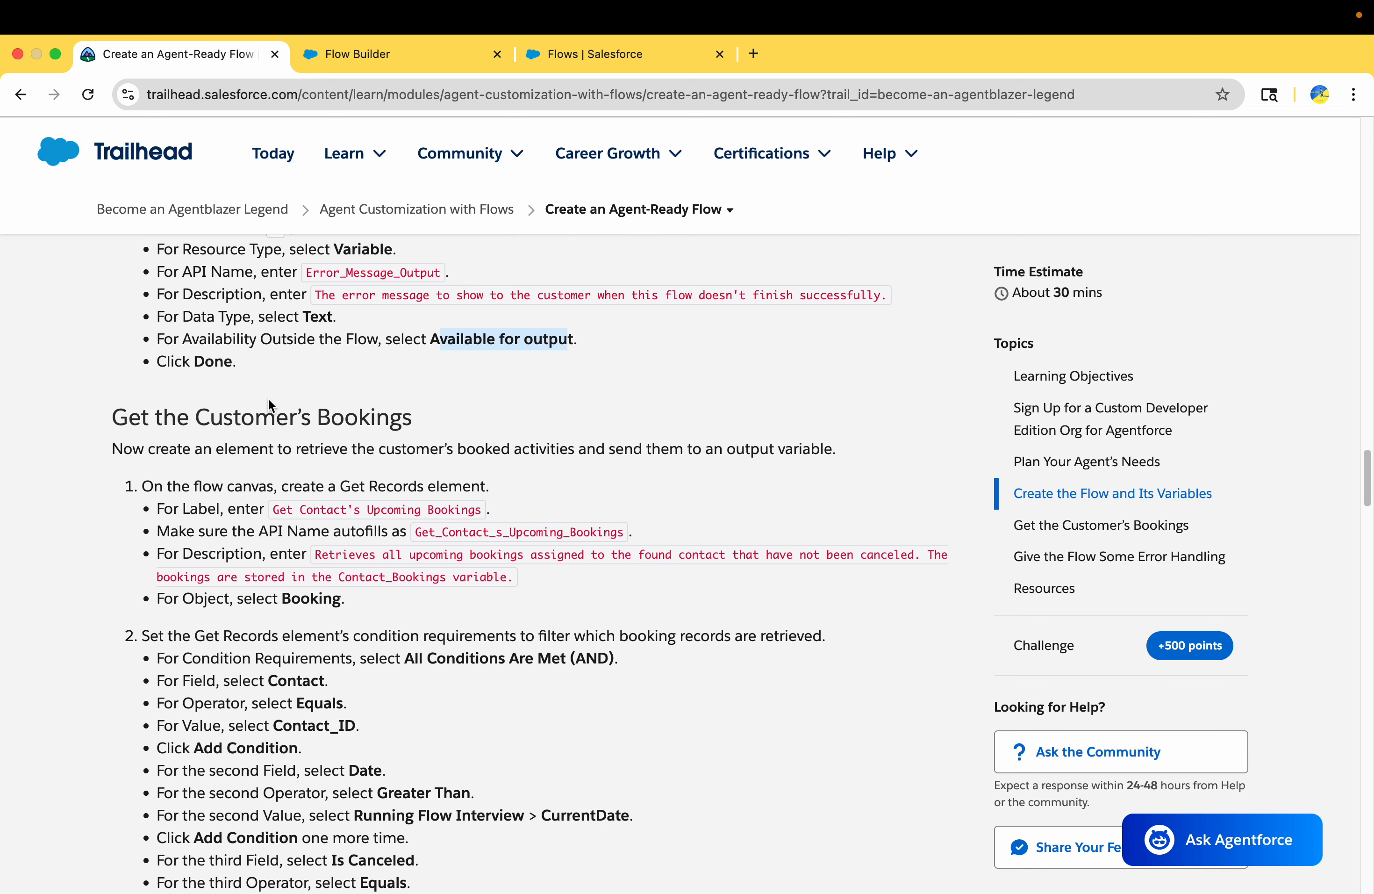
{"action": "scroll", "coordinate": [350, 398], "scroll_direction": "down", "scroll_amount": 1}
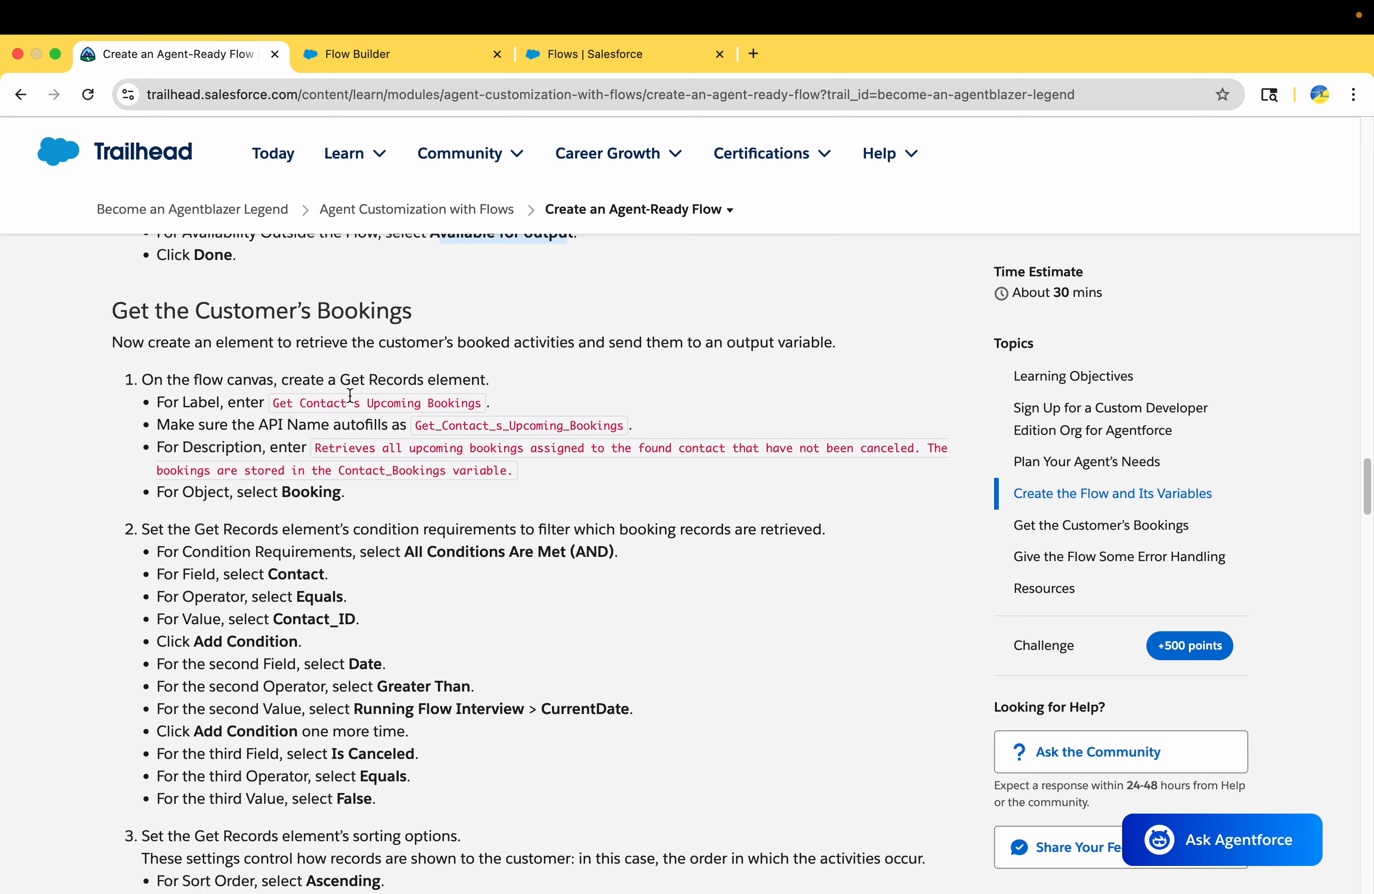
{"action": "left_click_drag", "start_coordinate": [312, 373], "coordinate": [141, 380]}
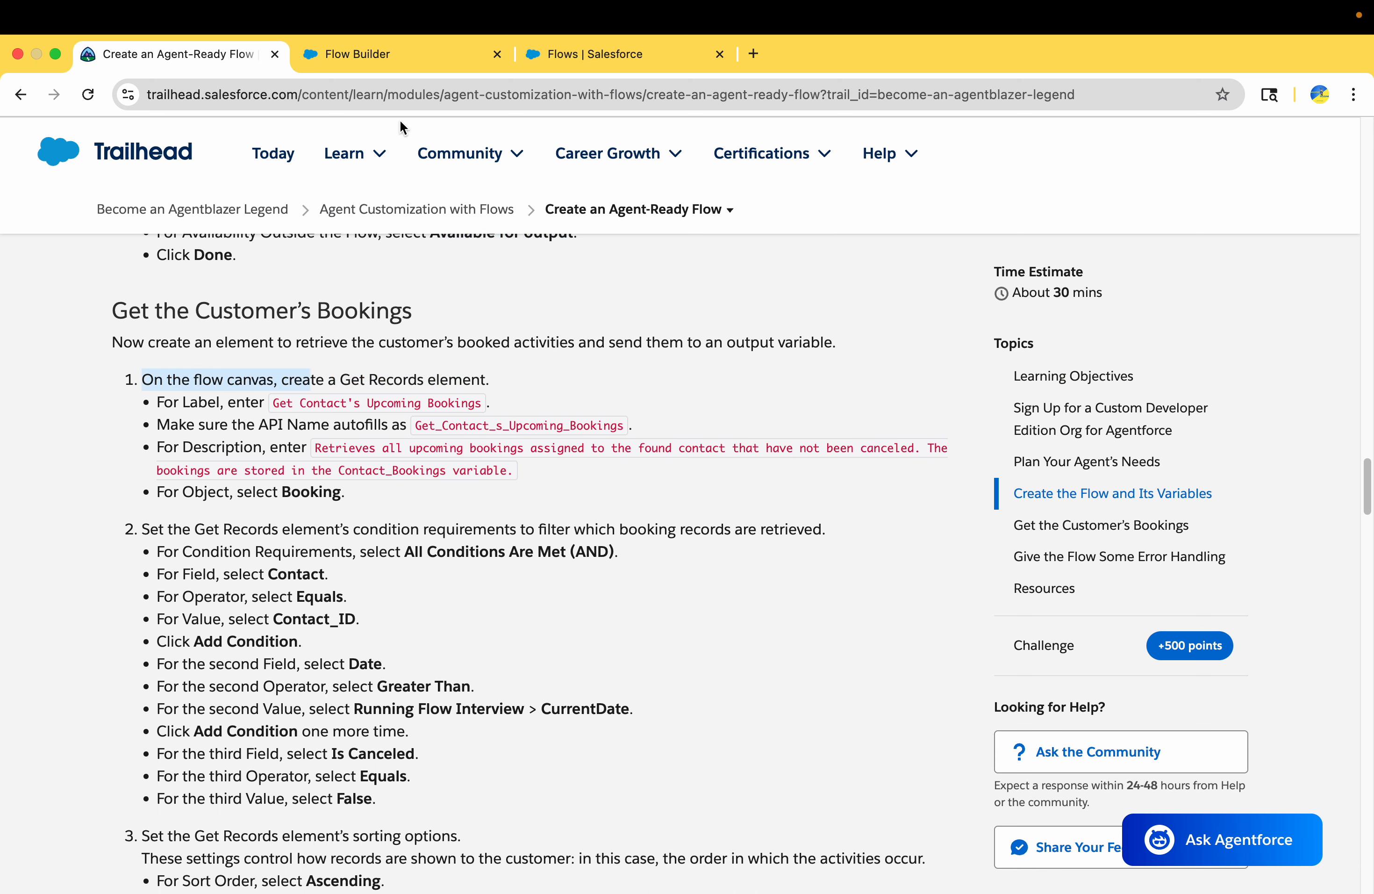
{"action": "left_click", "coordinate": [387, 58]}
{"action": "left_click", "coordinate": [139, 58]}
{"action": "left_click", "coordinate": [347, 155]}
{"action": "left_click", "coordinate": [349, 53]}
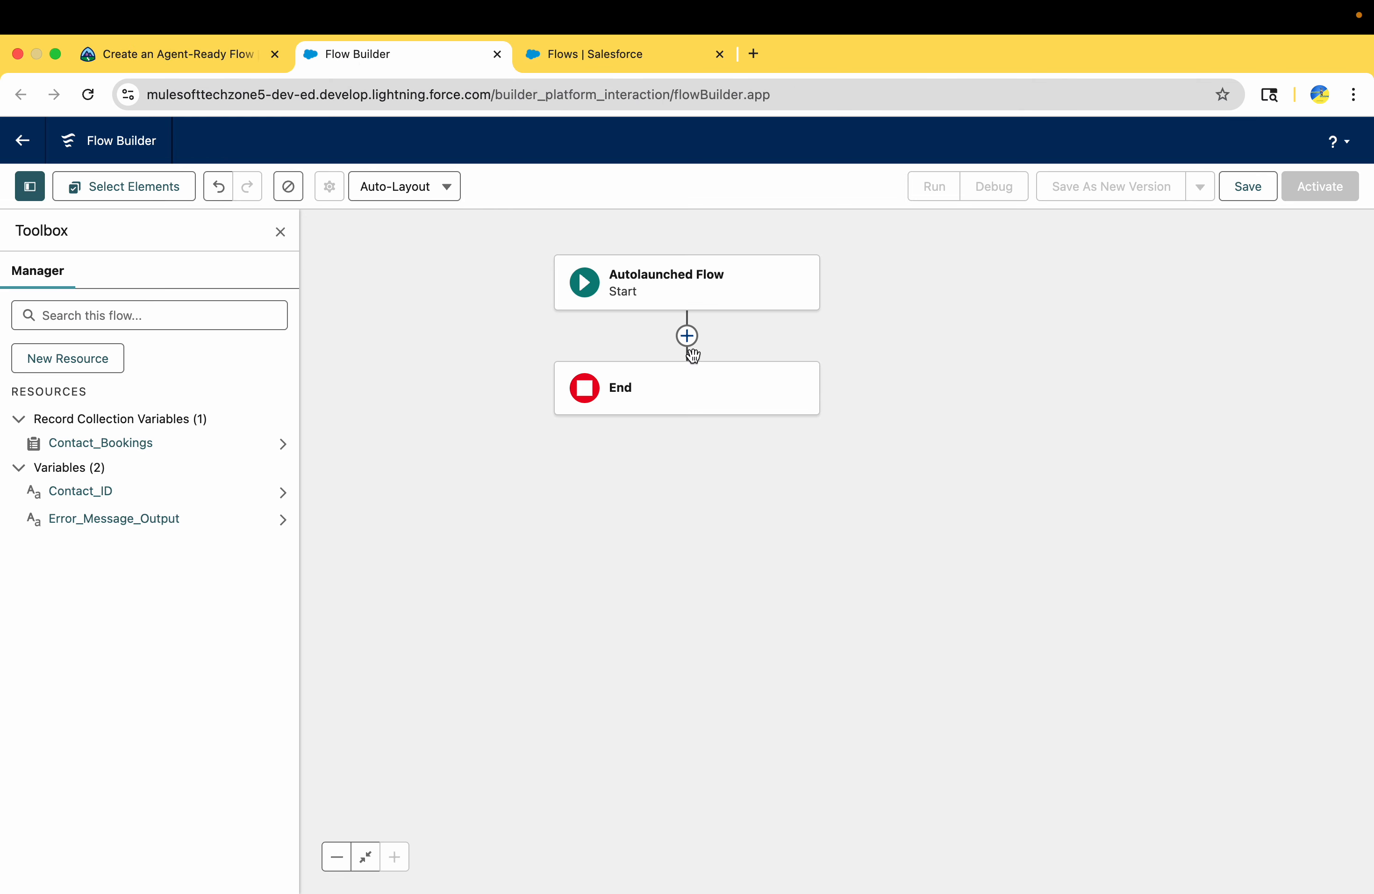
{"action": "left_click", "coordinate": [690, 340]}
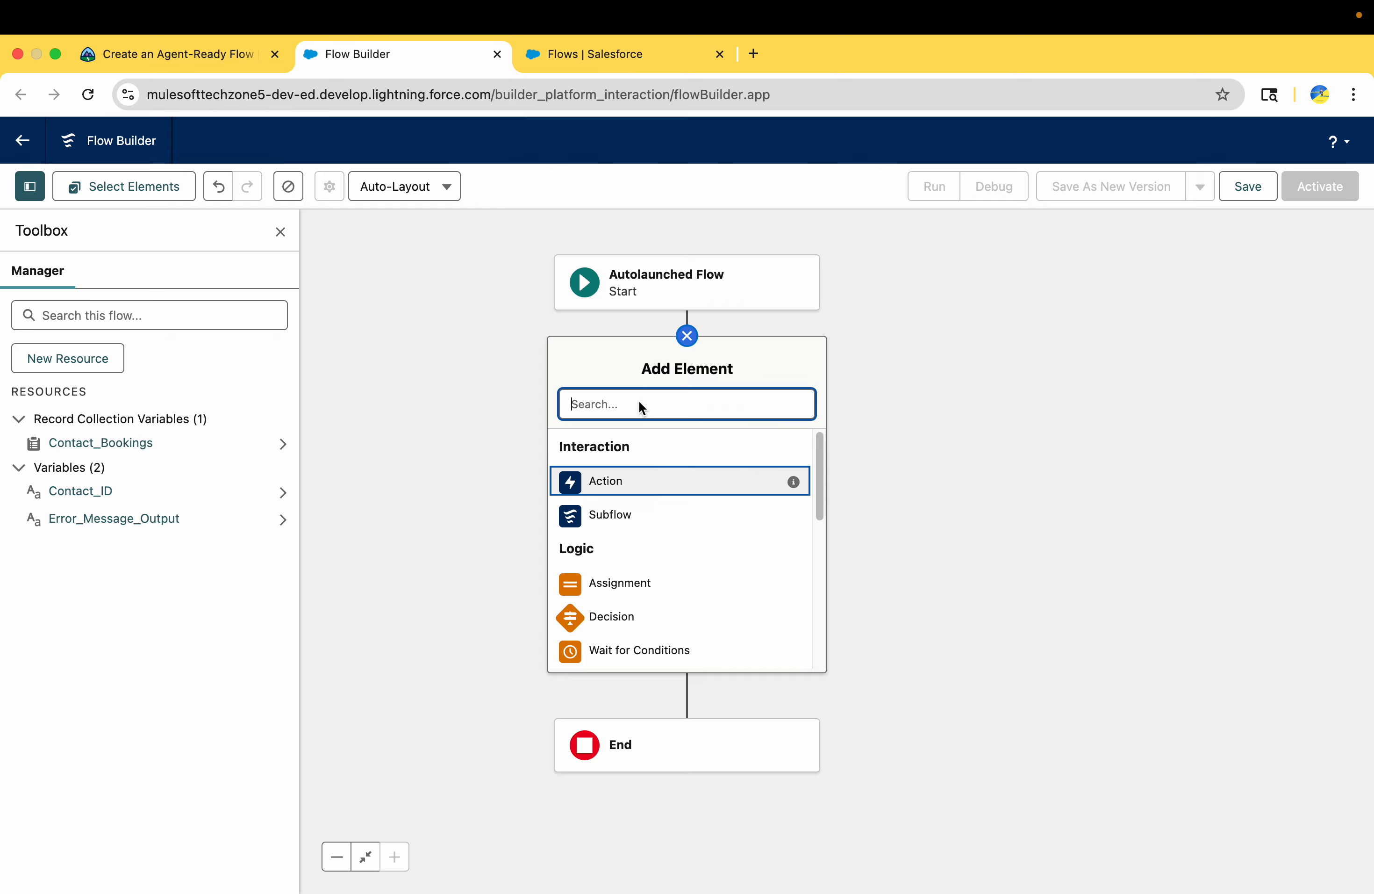
{"action": "type", "text": "get"}
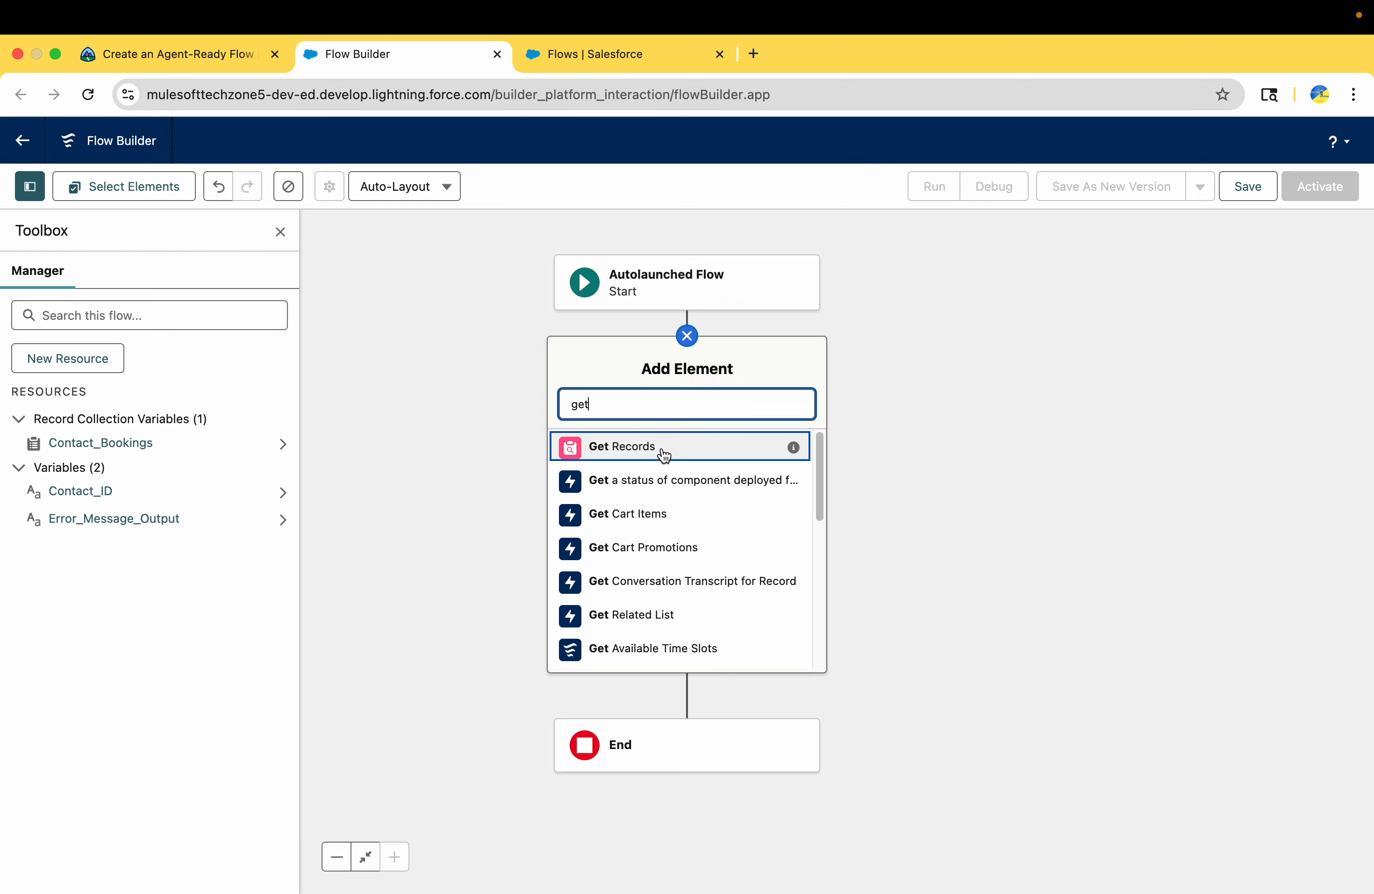
{"action": "left_click", "coordinate": [664, 452]}
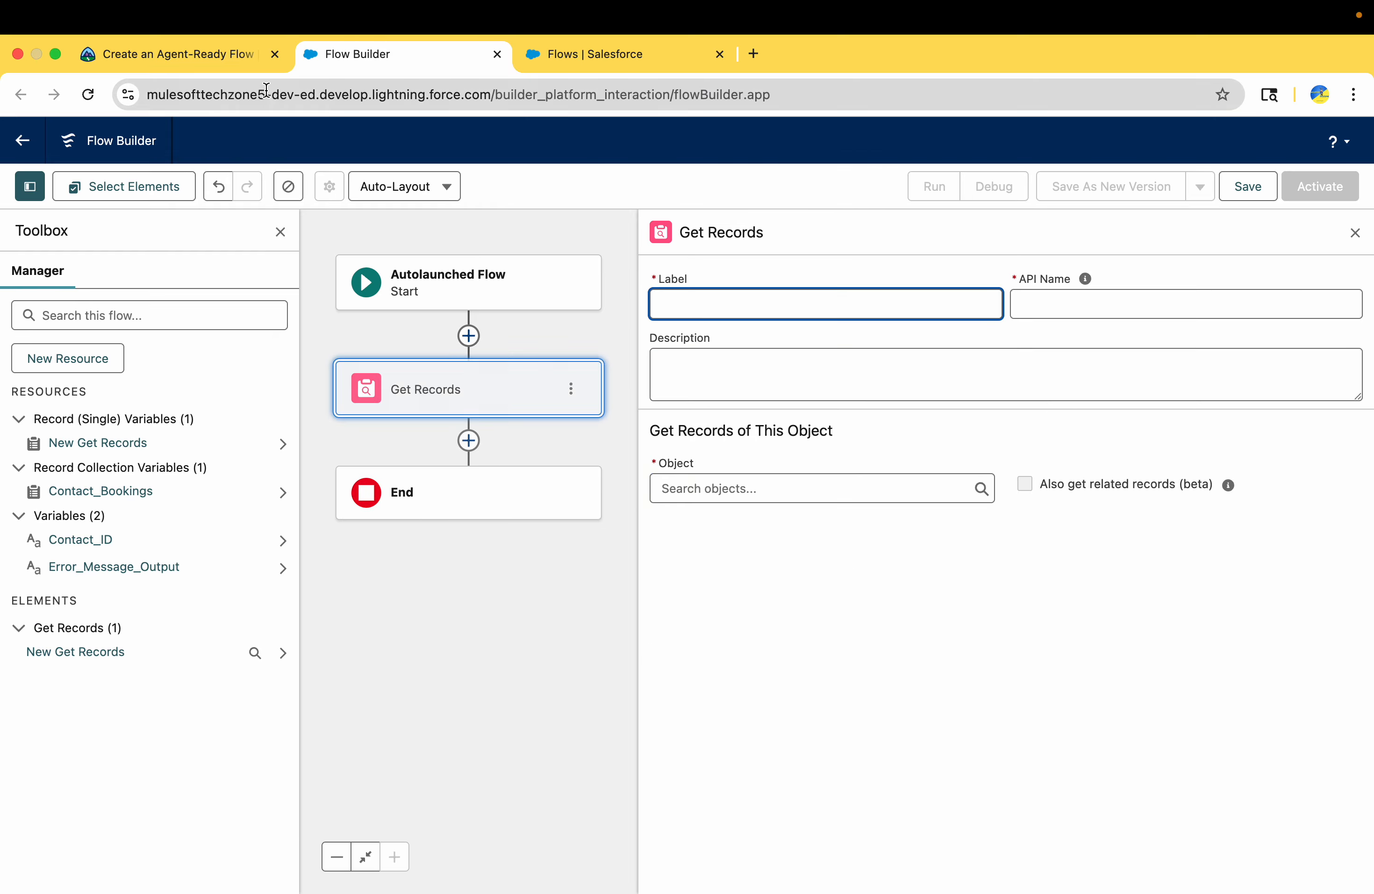
Copy Trailhead's label "Get Contact's Upcoming Bookings" into the Get Records element, dismissing the walkthrough tip
{"action": "left_click", "coordinate": [184, 53]}
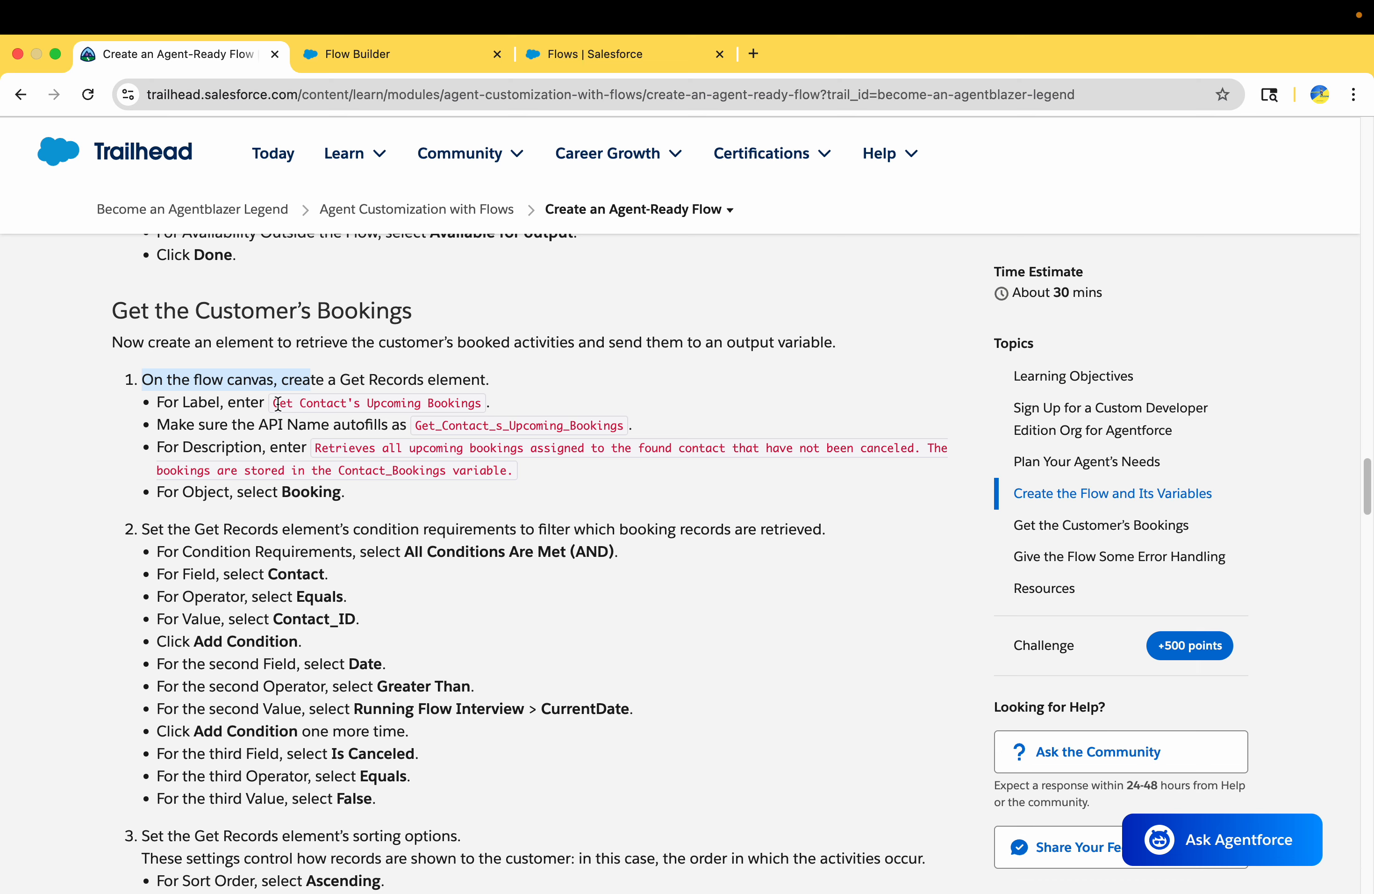
{"action": "left_click", "coordinate": [274, 403]}
{"action": "left_click_drag", "start_coordinate": [274, 403], "coordinate": [481, 400]}
{"action": "key", "text": "super+c"}
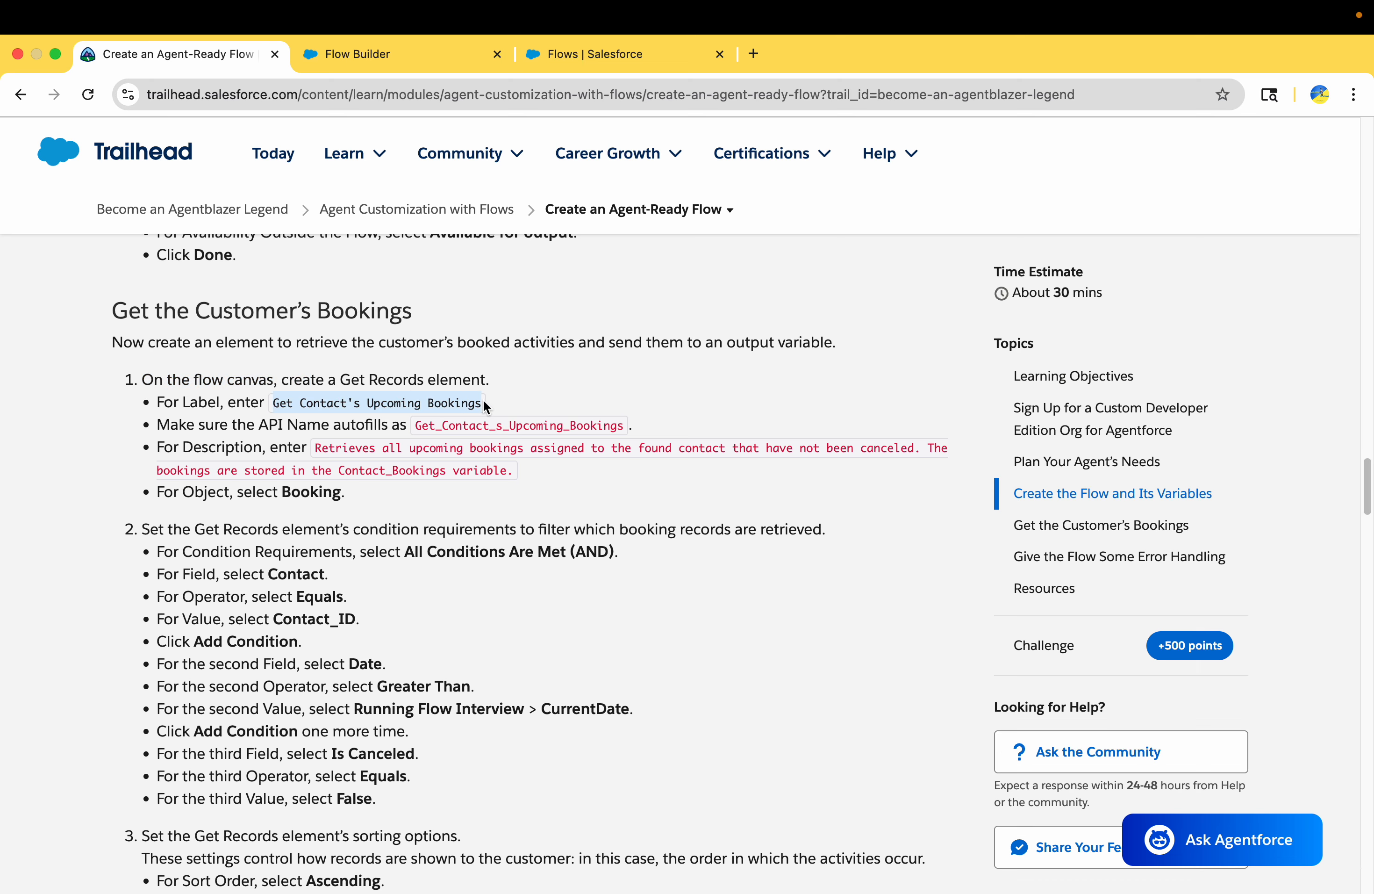
{"action": "left_click", "coordinate": [415, 55]}
{"action": "left_click", "coordinate": [920, 312]}
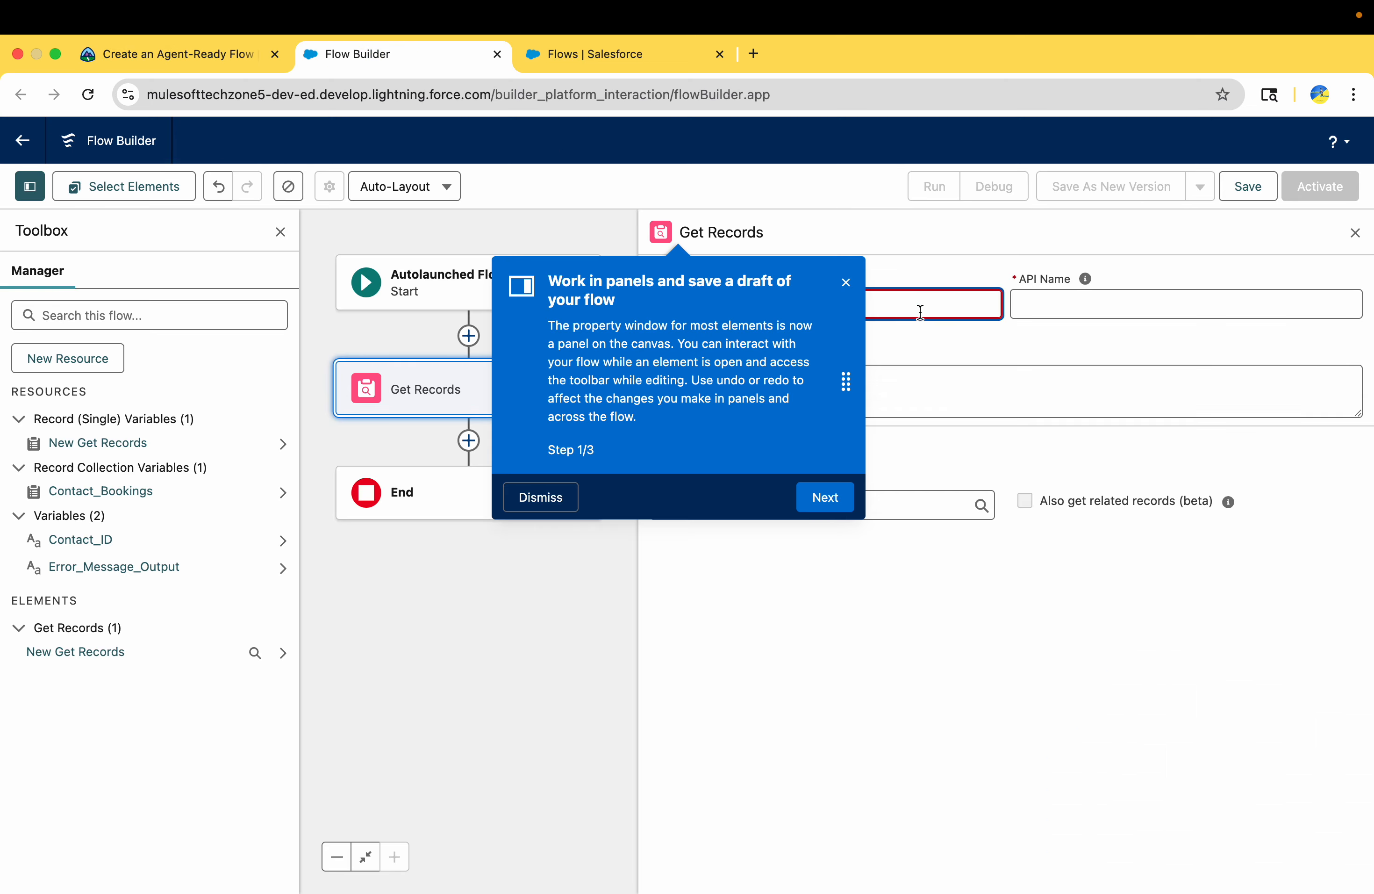
{"action": "left_click", "coordinate": [566, 496]}
{"action": "key", "text": "super+v"}
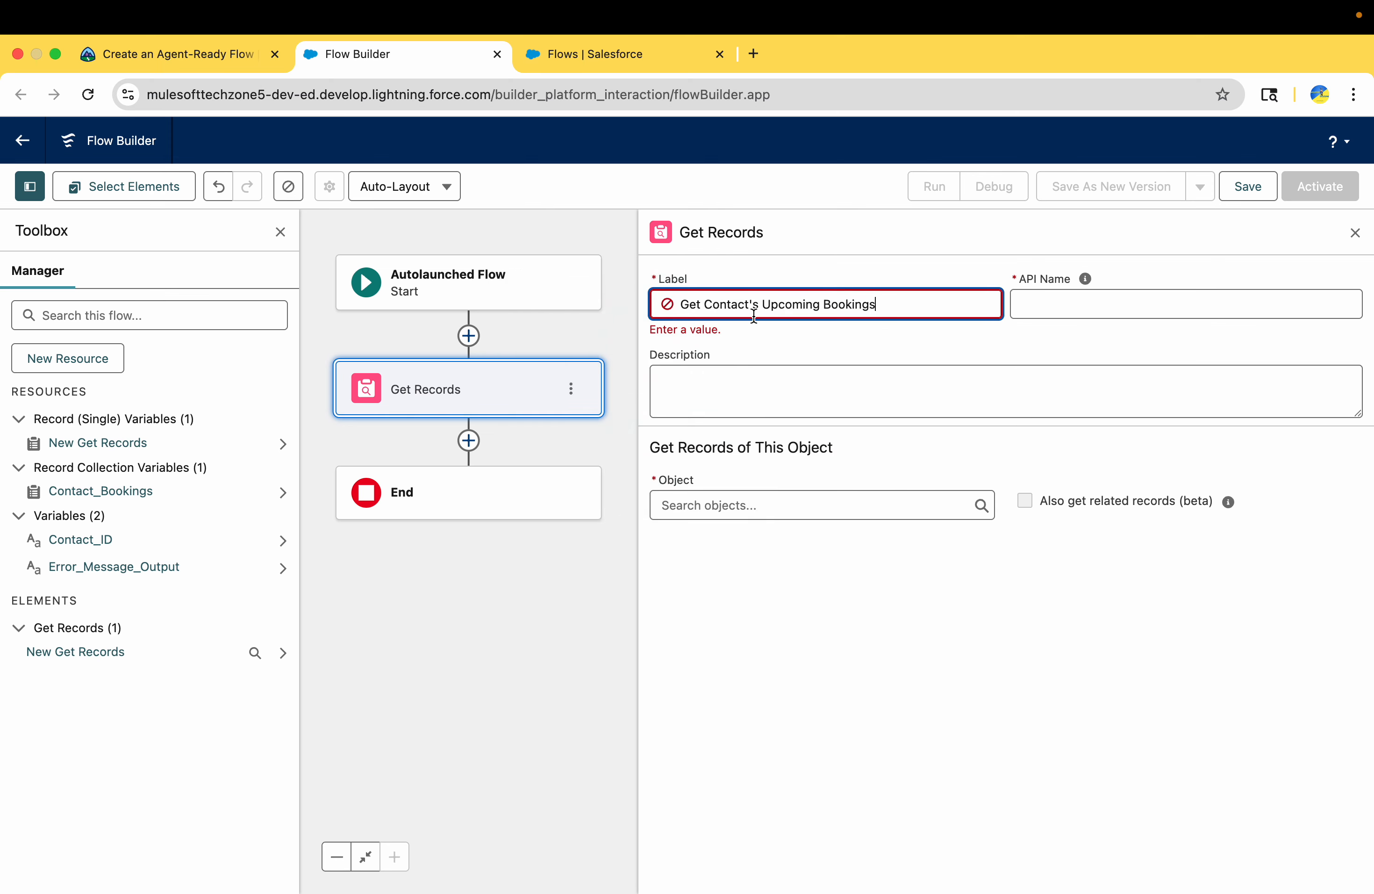
Copy Trailhead's description into the Get Records element: "Retrieves all upcoming bookings assigned to the found contact that have not been canceled. The bookings are stored in the Contact_Bookings variable."
{"action": "left_click", "coordinate": [176, 54]}
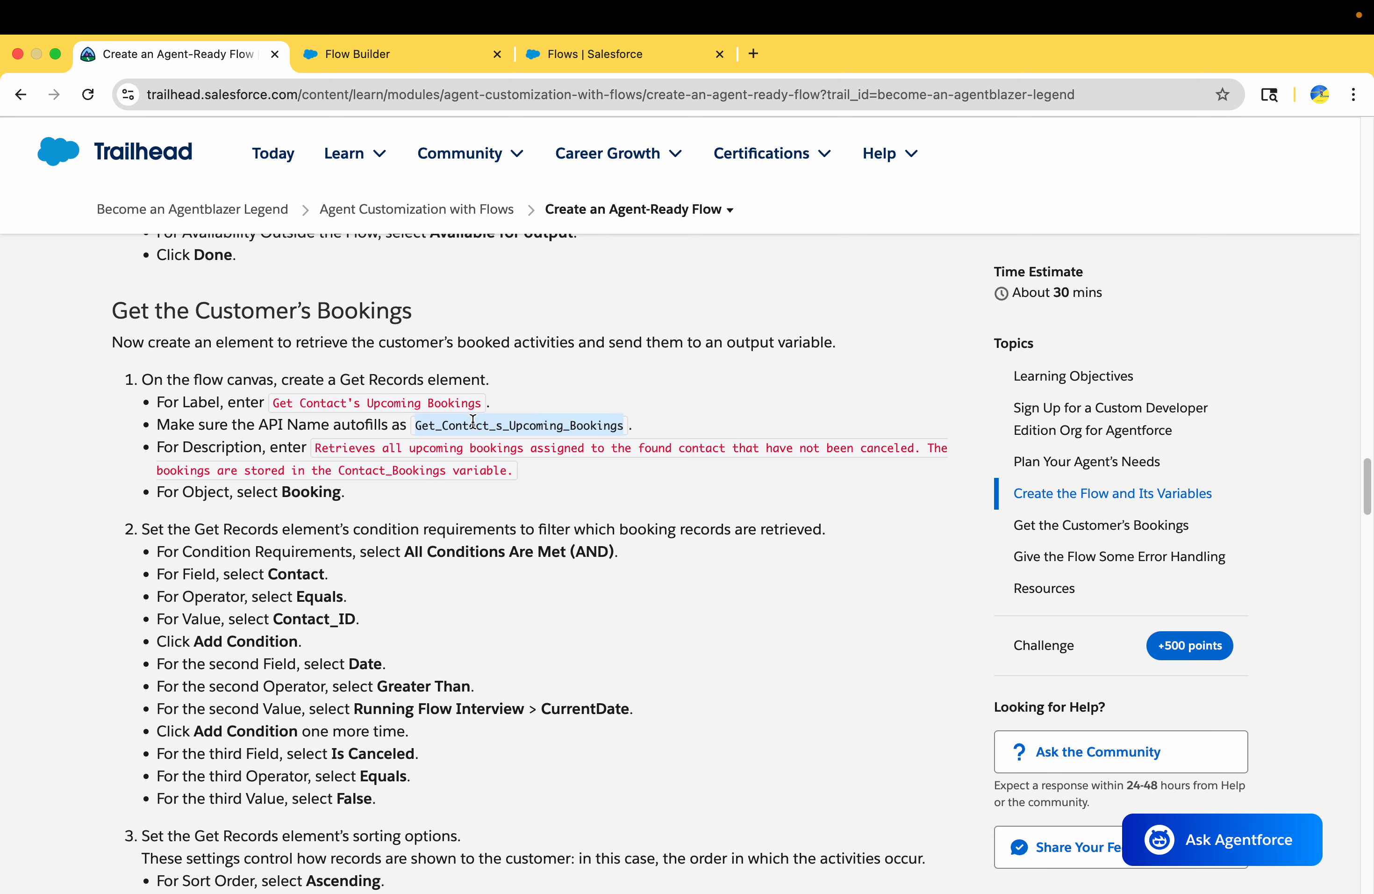
{"action": "left_click_drag", "start_coordinate": [315, 452], "coordinate": [513, 483]}
{"action": "key", "text": "super+c"}
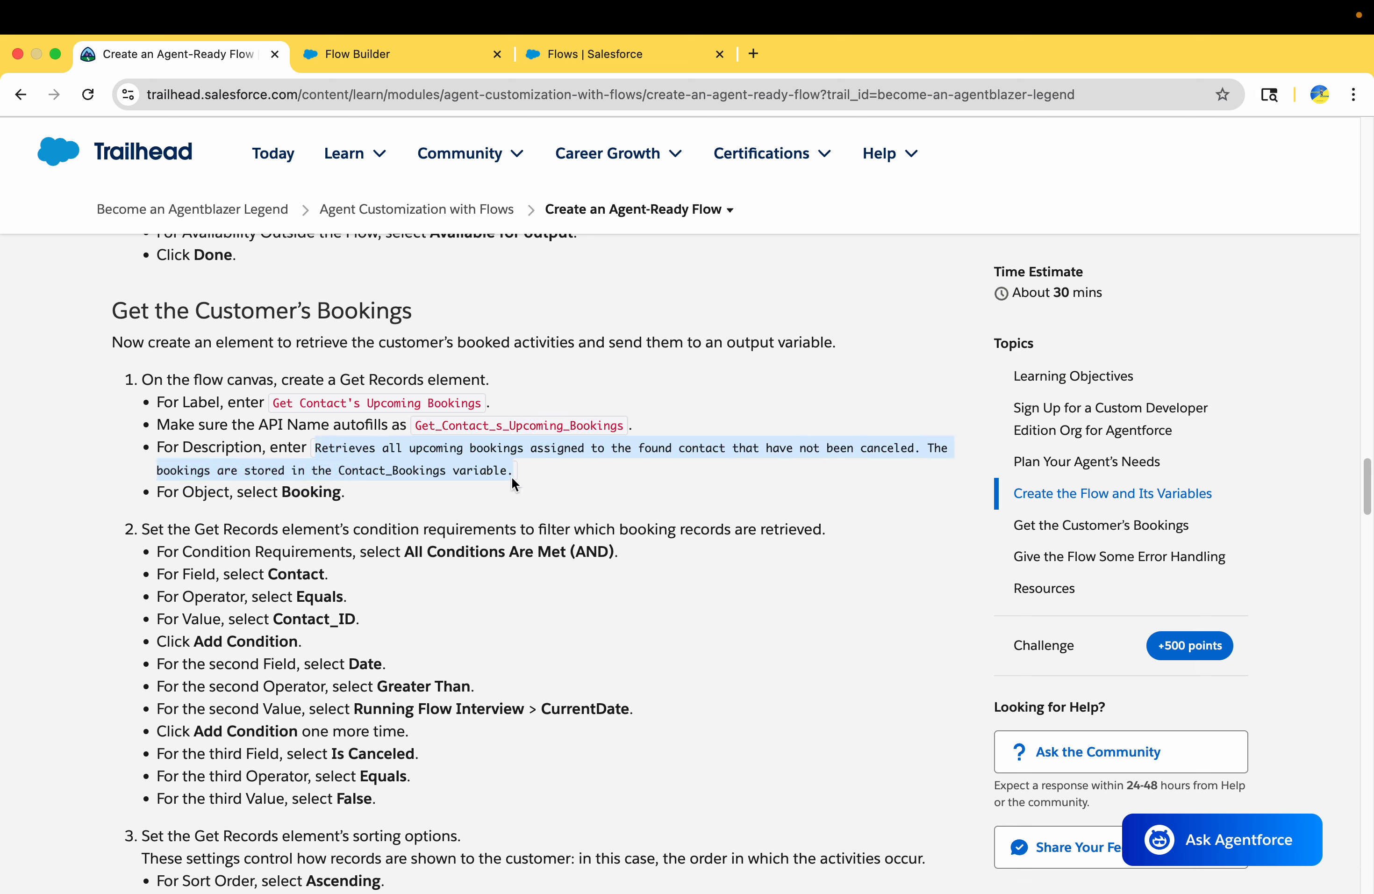
{"action": "left_click", "coordinate": [403, 53]}
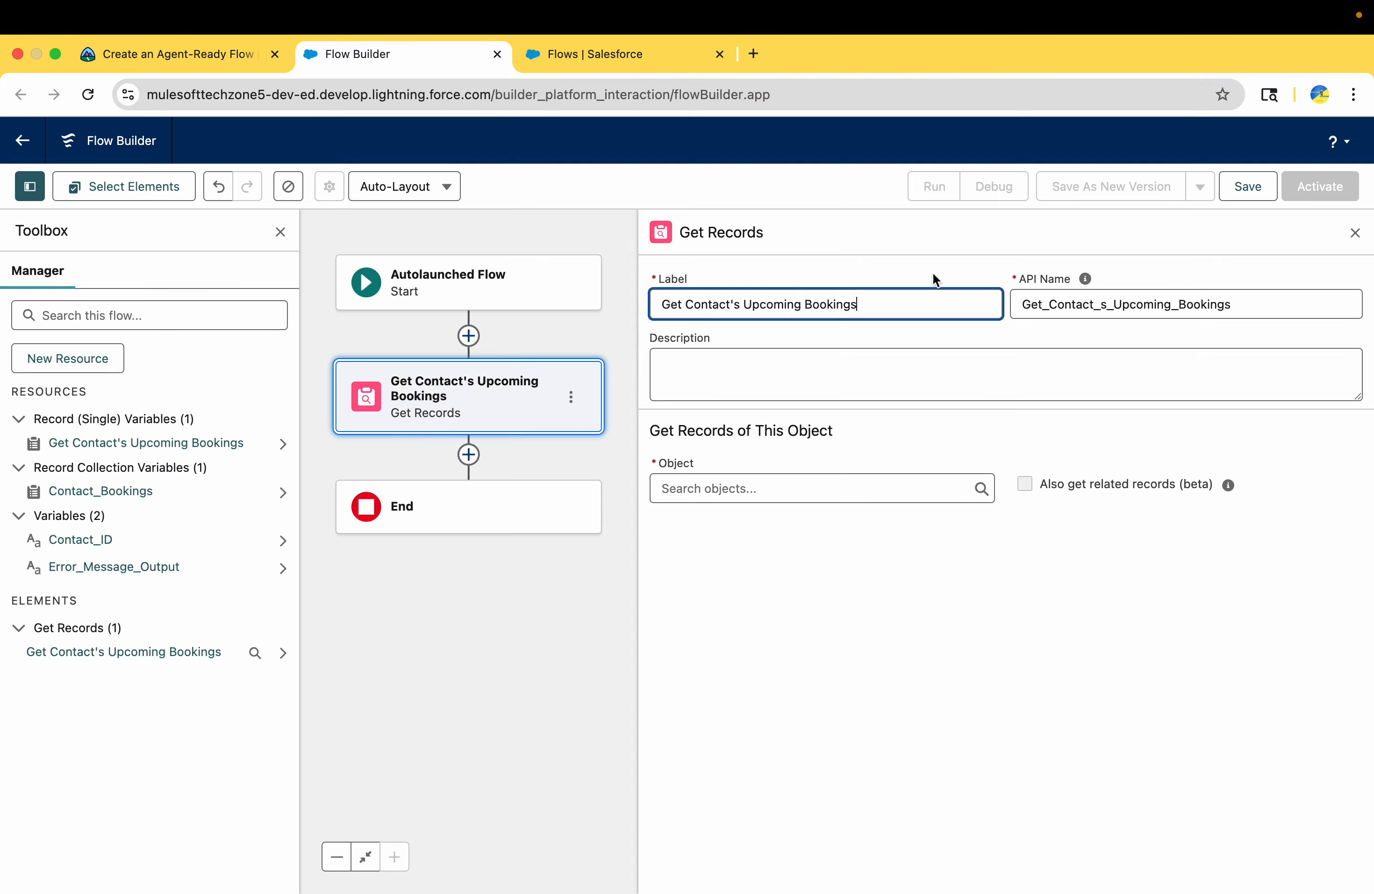
{"action": "left_click", "coordinate": [959, 391]}
{"action": "key", "text": "super+v"}
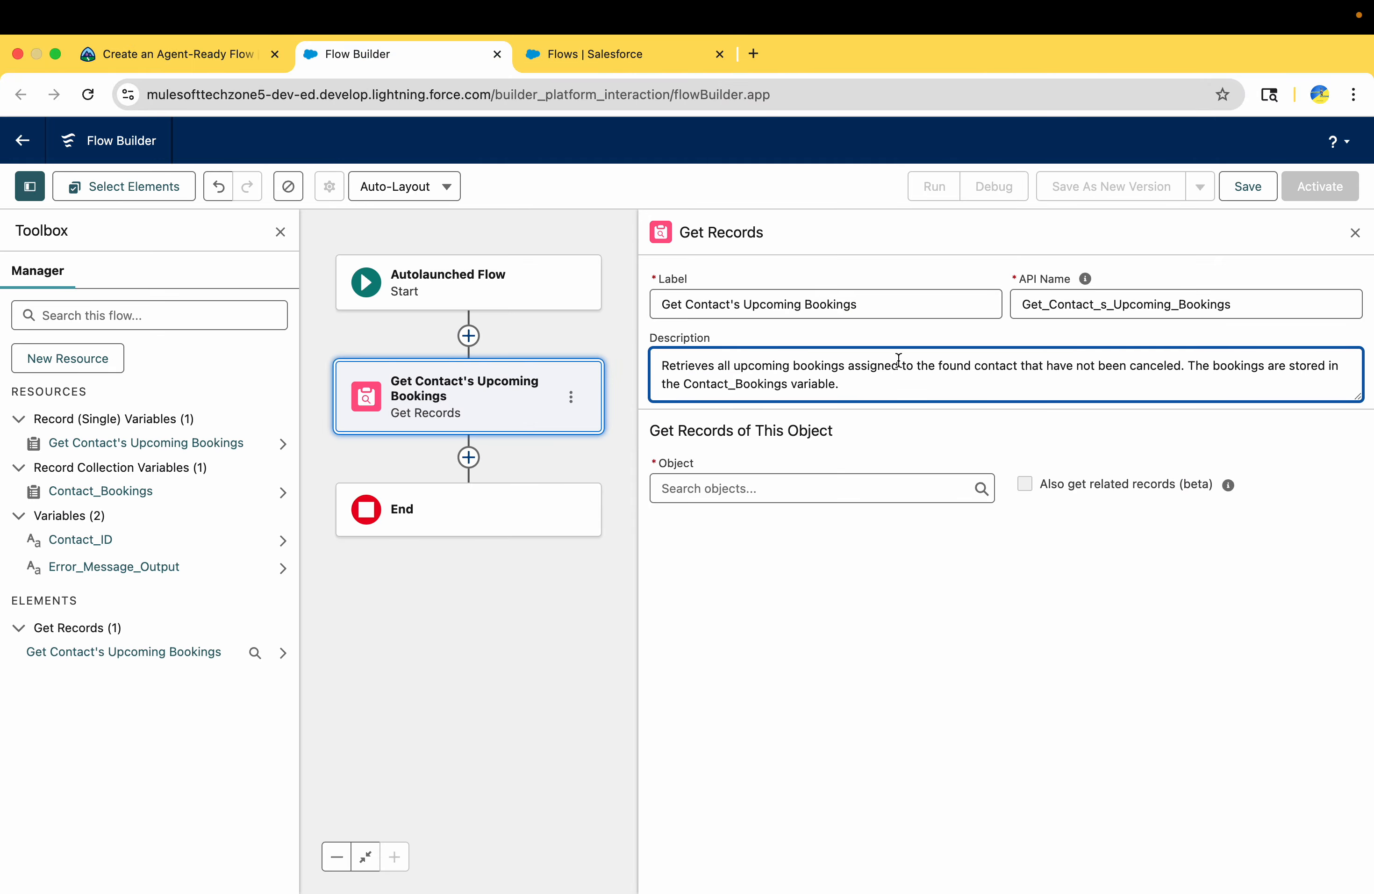
Check Trailhead's object setting and set the Get Records element's object to Booking
{"action": "left_click", "coordinate": [152, 53]}
{"action": "scroll", "coordinate": [329, 510], "scroll_direction": "down", "scroll_amount": 2}
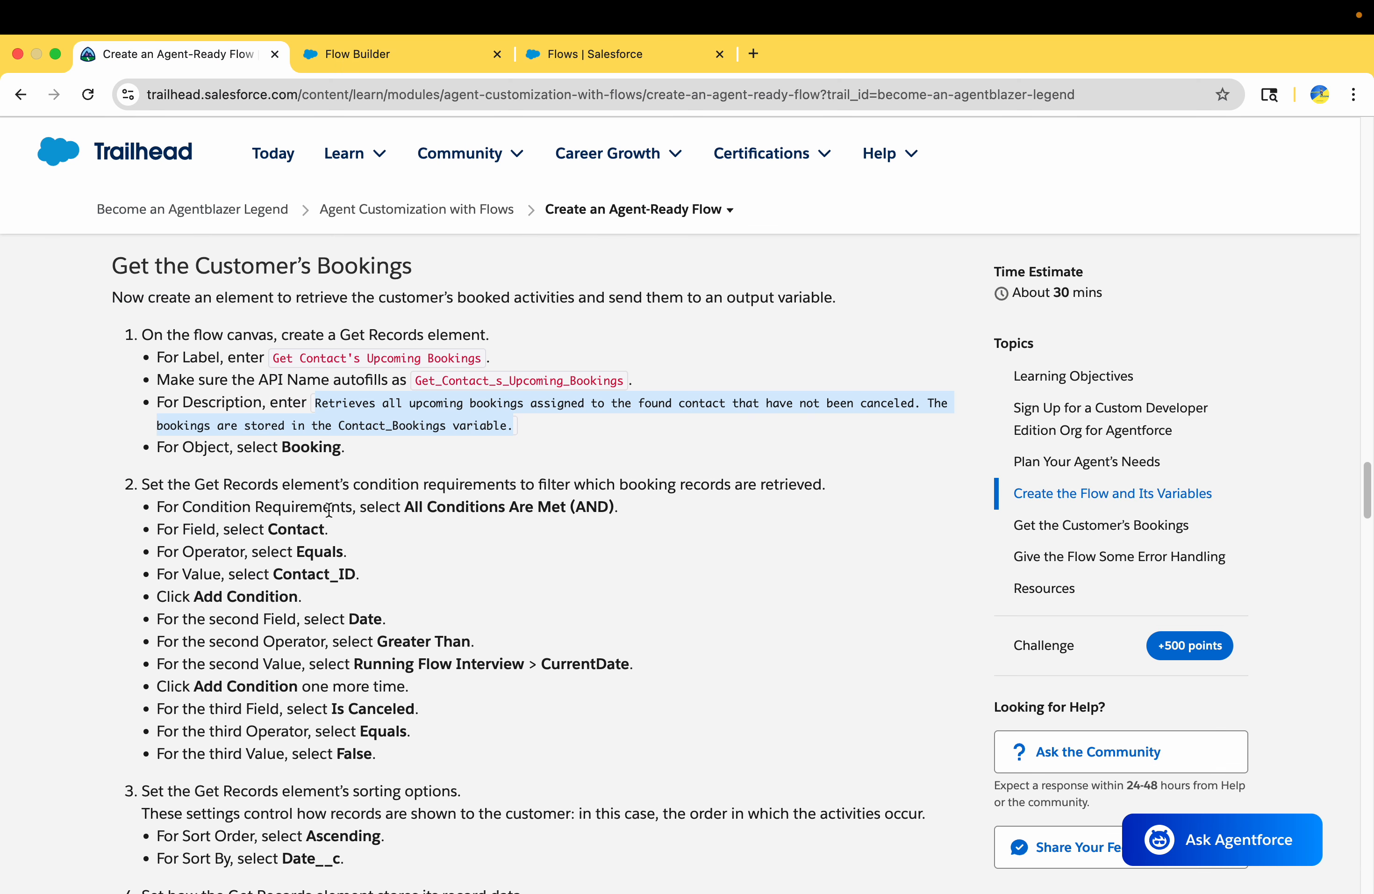
{"action": "double_click", "coordinate": [296, 446]}
{"action": "left_click", "coordinate": [383, 55]}
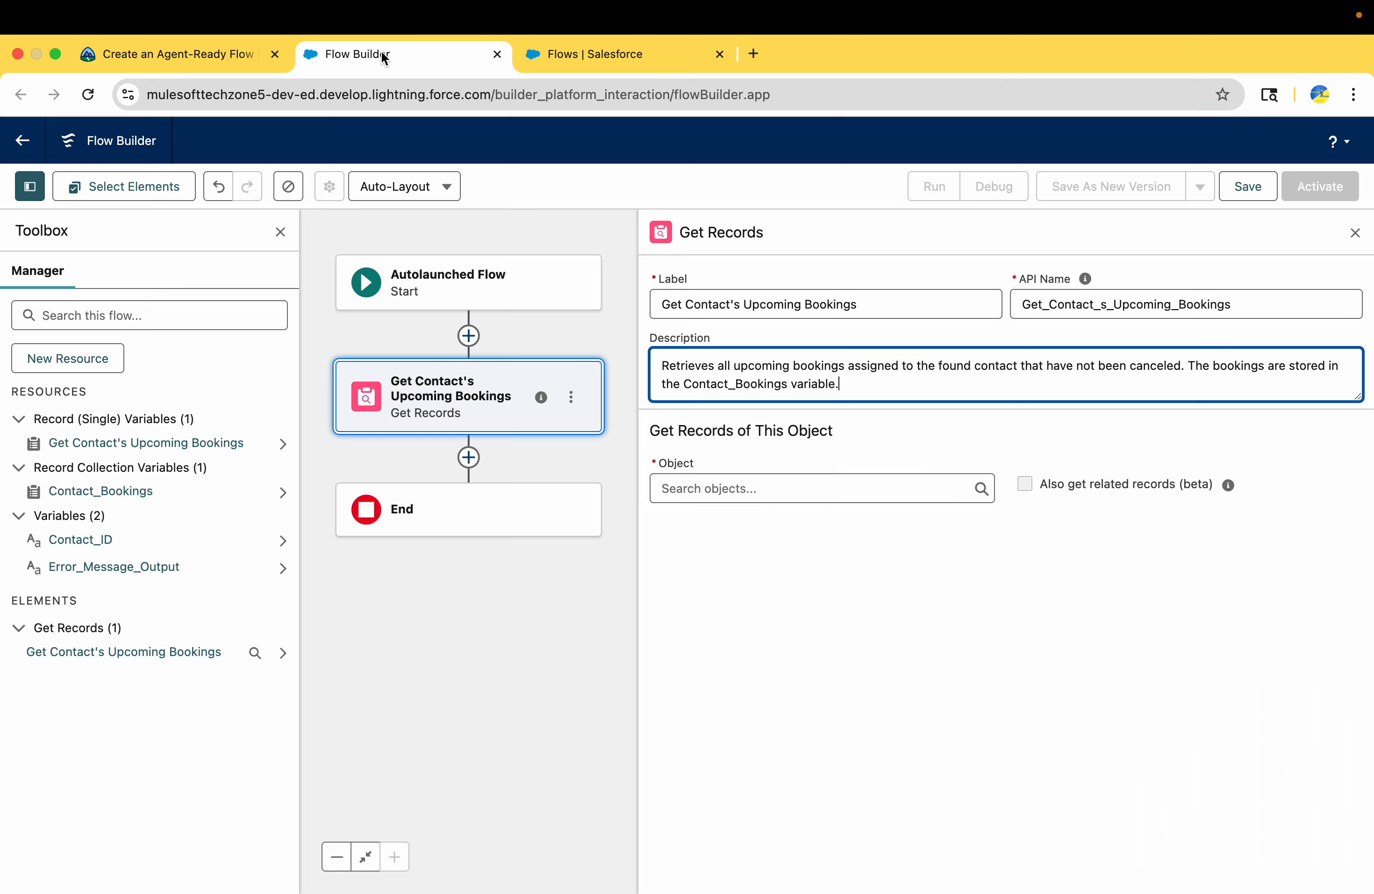
{"action": "left_click", "coordinate": [818, 488]}
{"action": "type", "text": "b"}
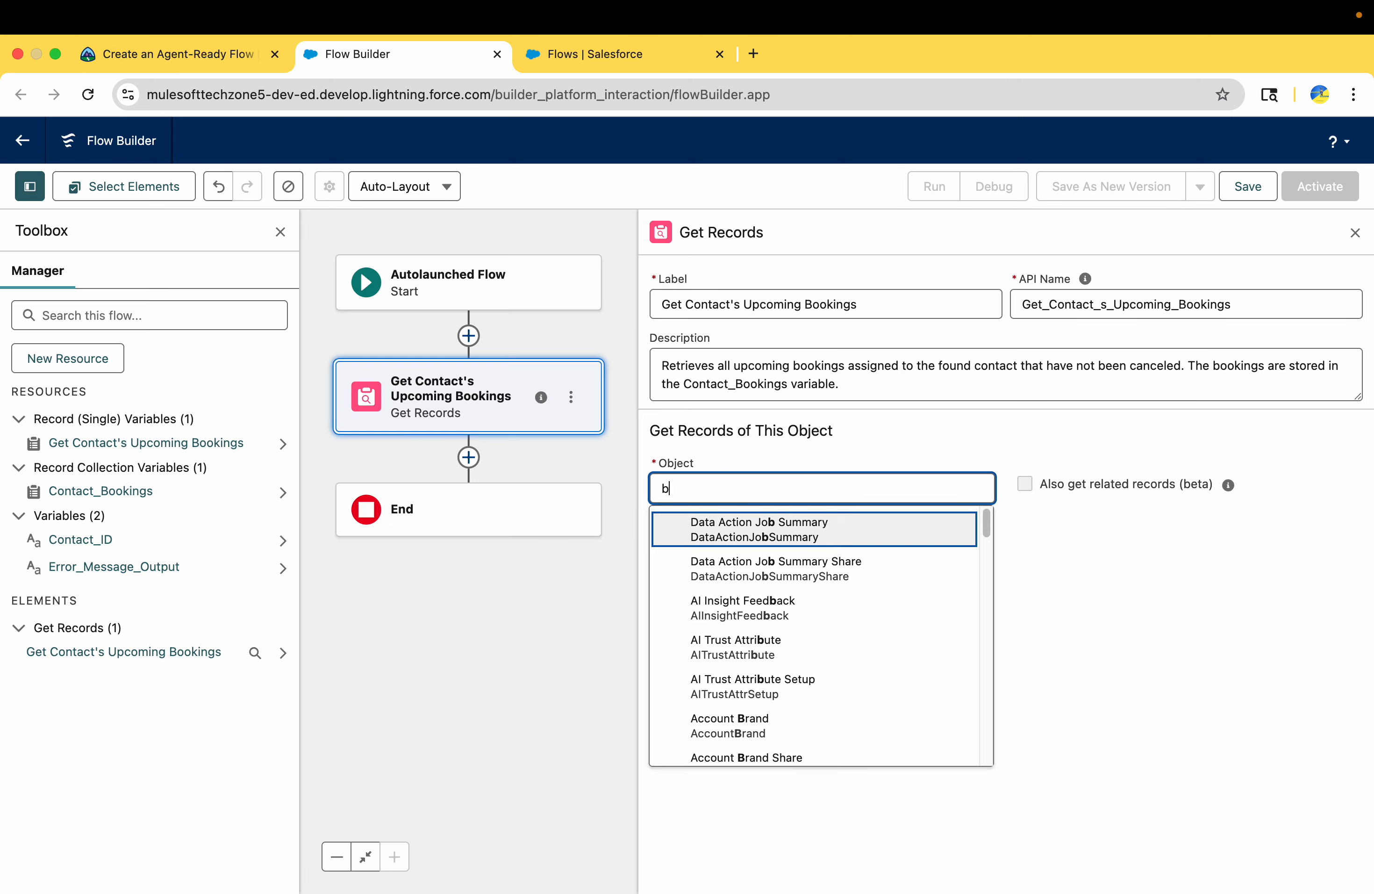
{"action": "type", "text": "ook"}
{"action": "left_click", "coordinate": [828, 528]}
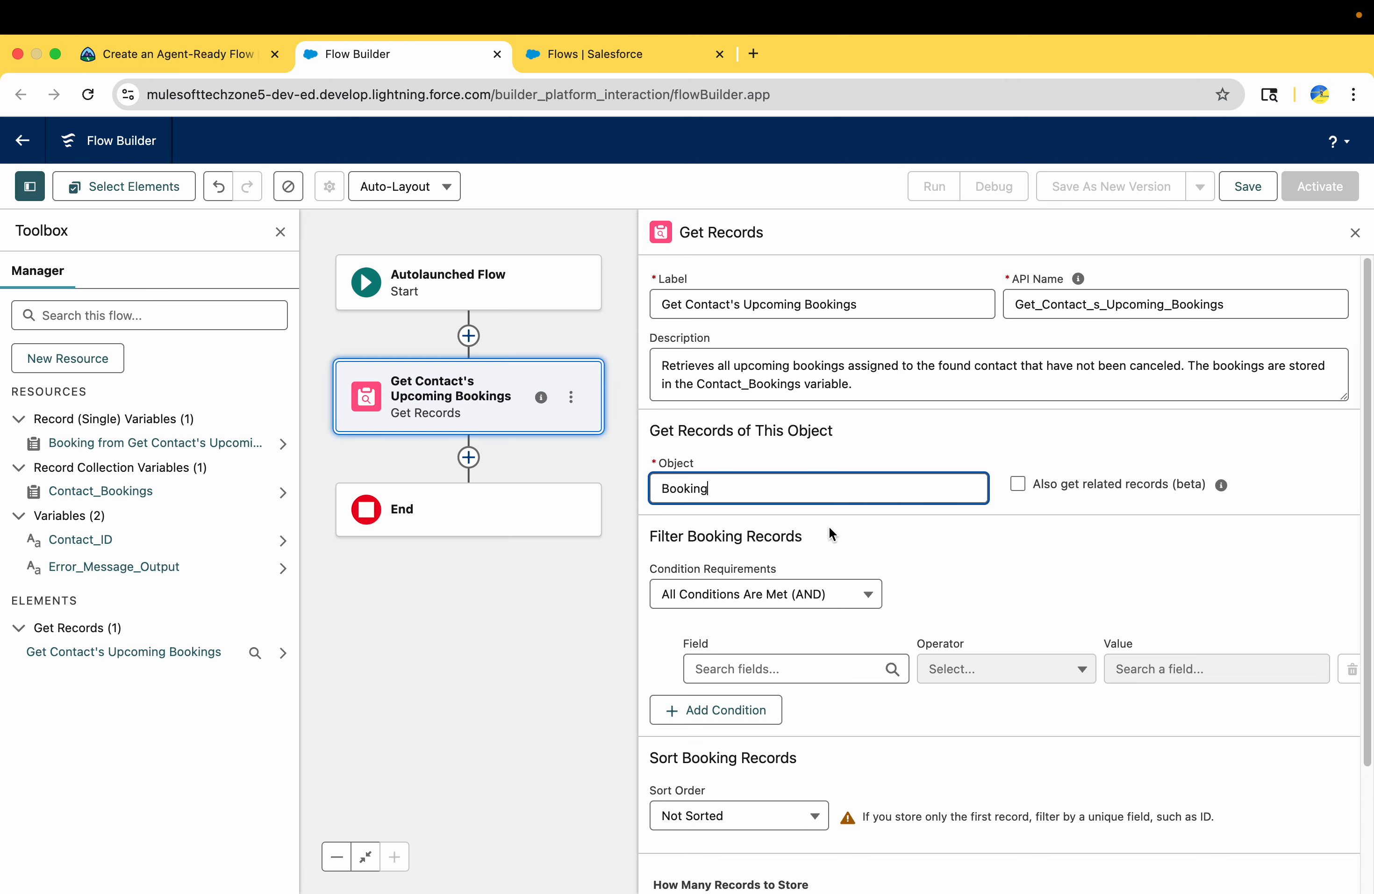
Check Trailhead's condition requirements and the field, operator and value of the first booking filter
{"action": "scroll", "coordinate": [829, 526], "scroll_direction": "down", "scroll_amount": 3}
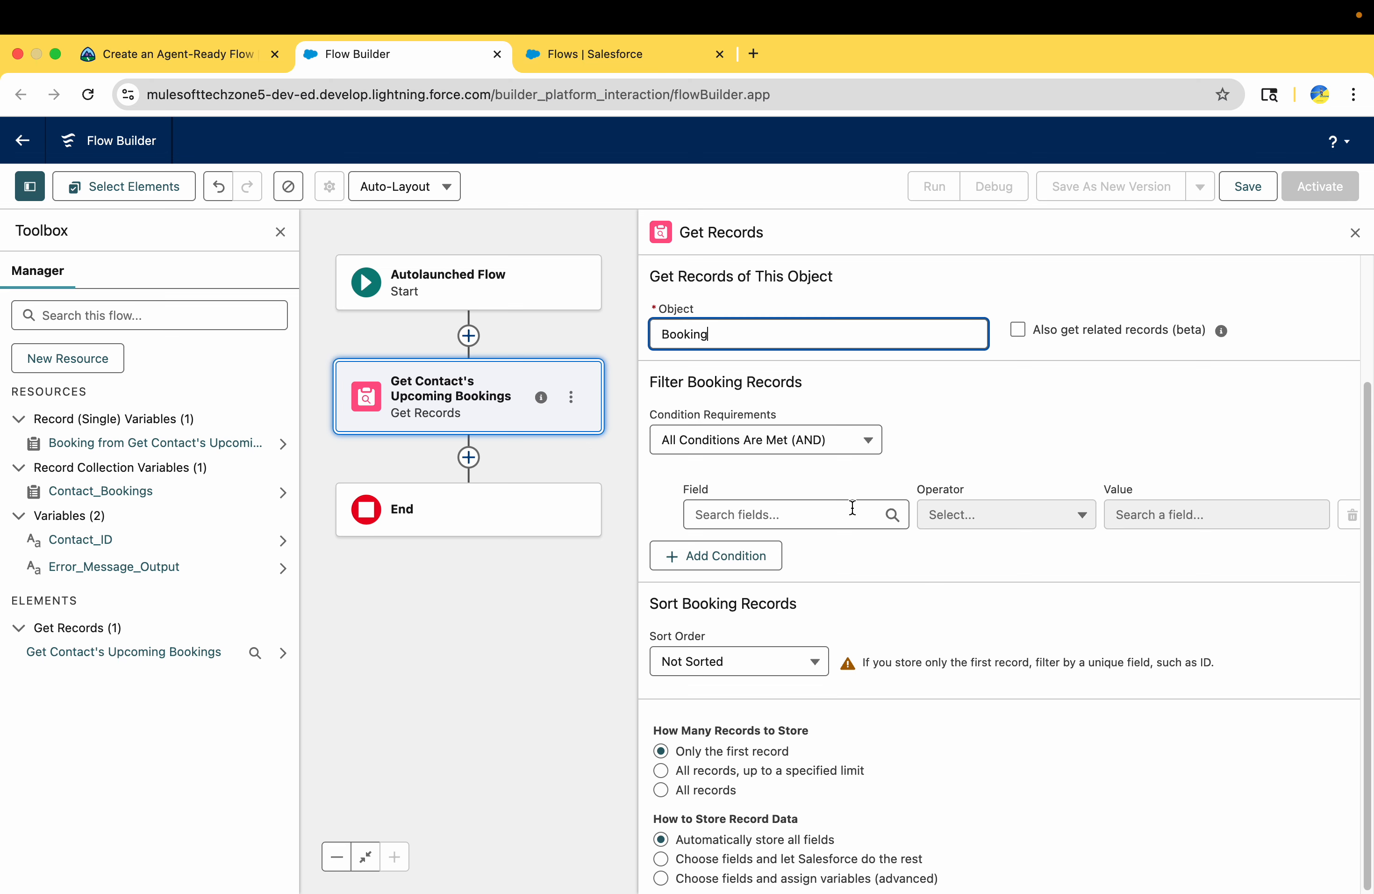
{"action": "left_click", "coordinate": [193, 54]}
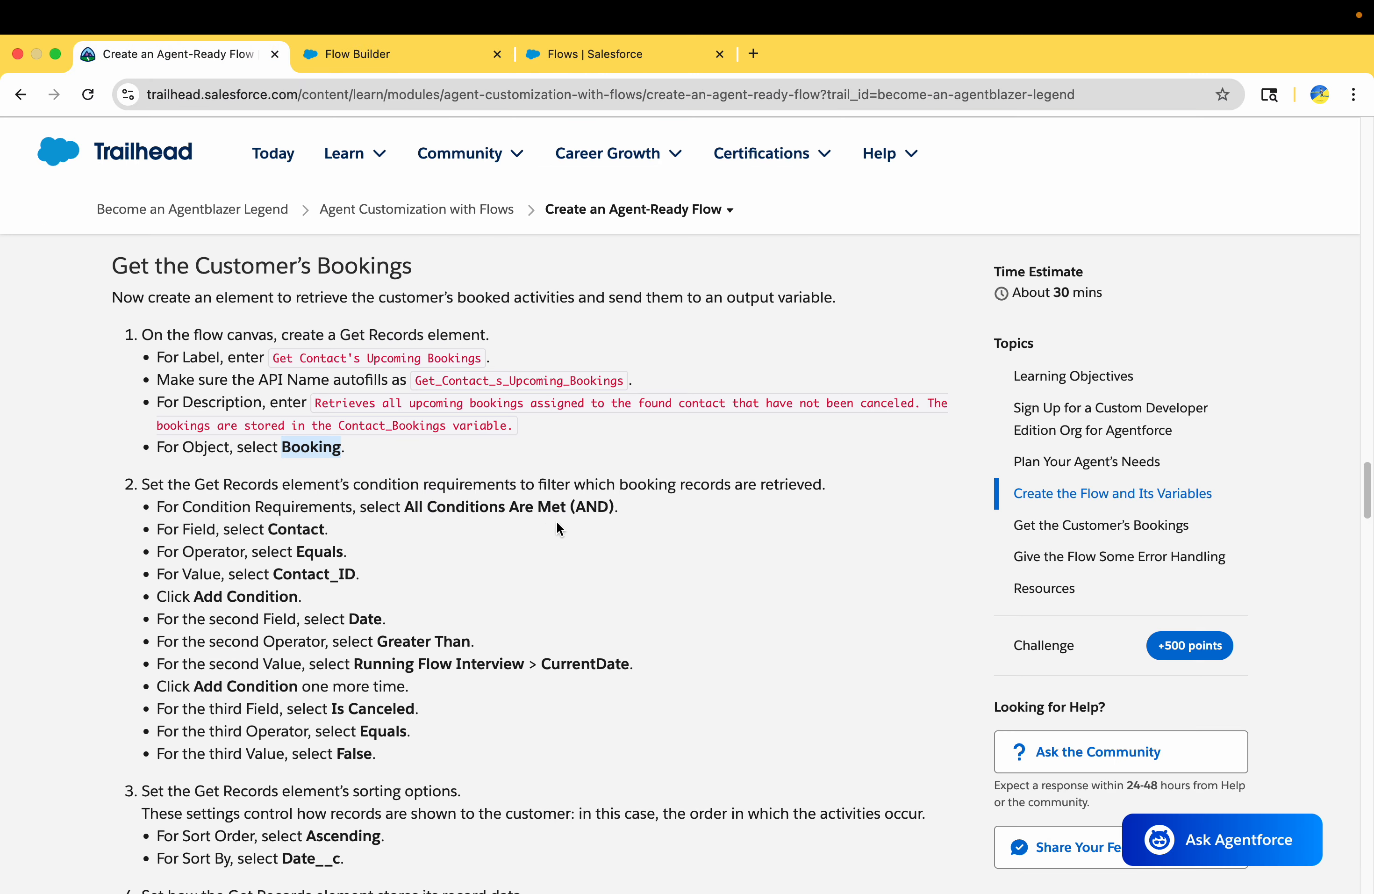
{"action": "left_click_drag", "start_coordinate": [405, 508], "coordinate": [642, 504]}
{"action": "scroll", "coordinate": [642, 504], "scroll_direction": "down", "scroll_amount": 2}
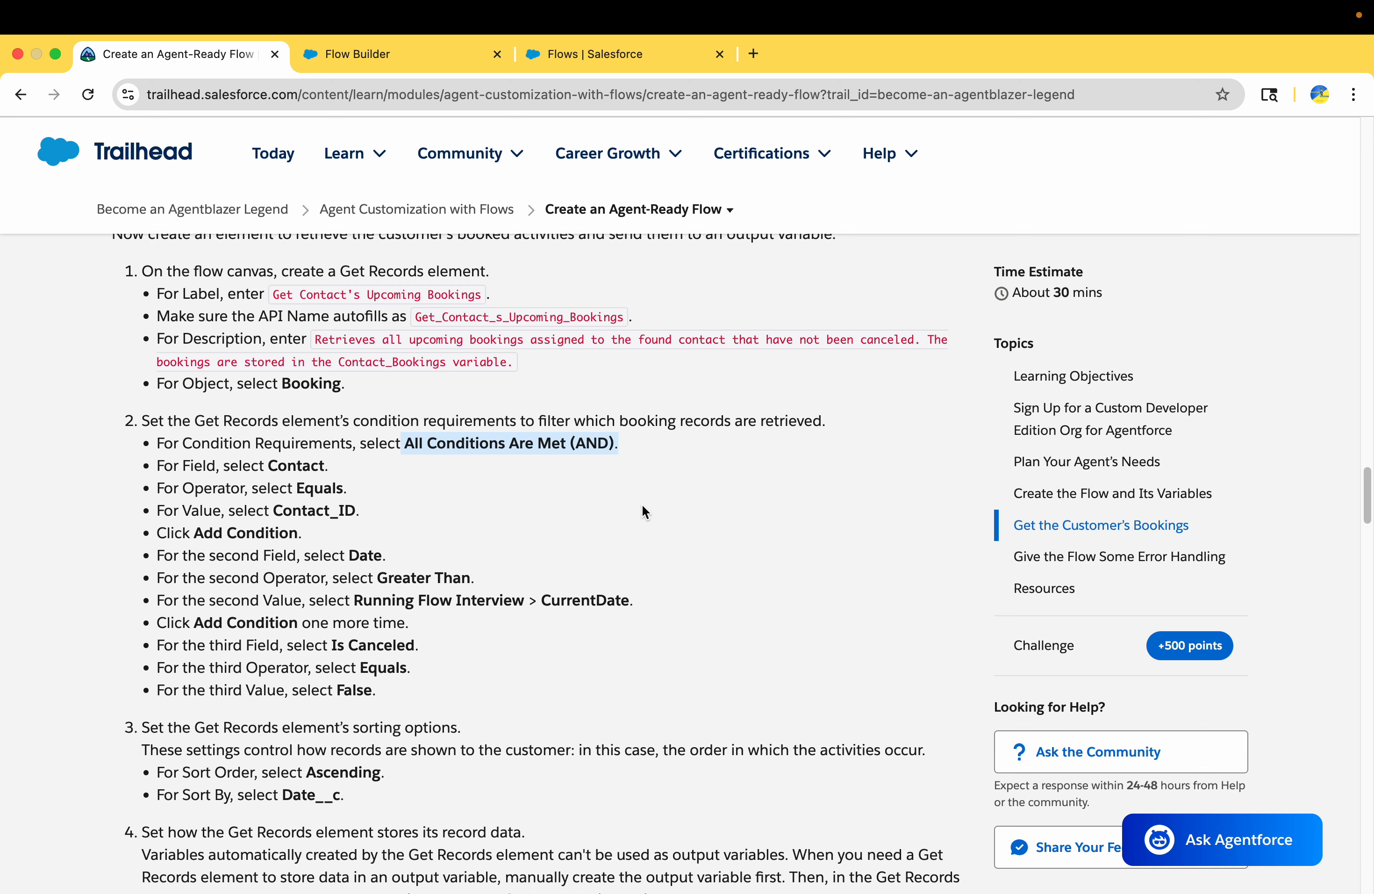
{"action": "double_click", "coordinate": [297, 463]}
{"action": "double_click", "coordinate": [310, 486]}
{"action": "double_click", "coordinate": [313, 507]}
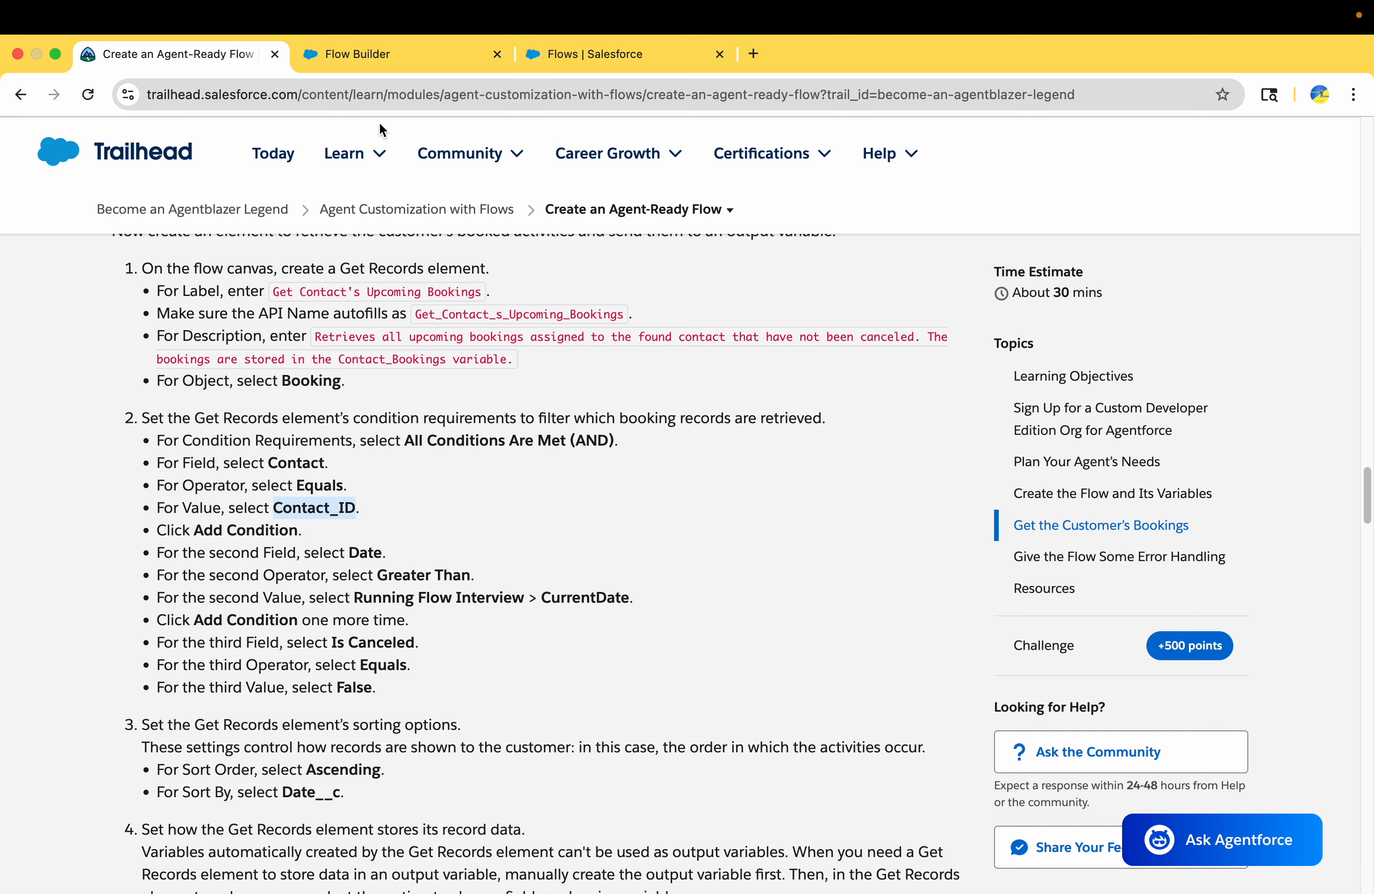
{"action": "left_click", "coordinate": [376, 53]}
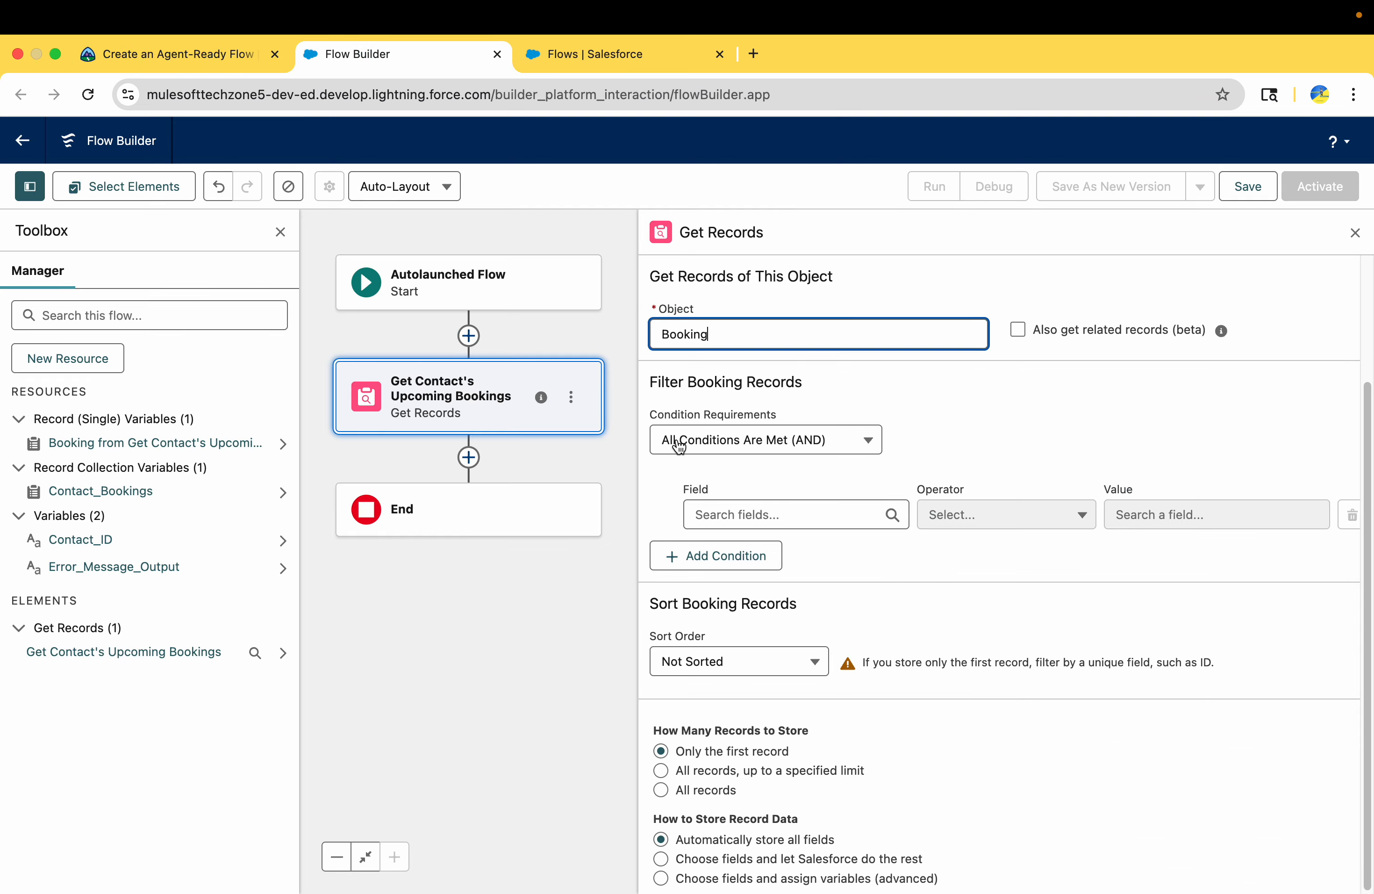
Define the first booking filter condition as field Contact, operator Equals and value Contact_ID
{"action": "left_click", "coordinate": [799, 514]}
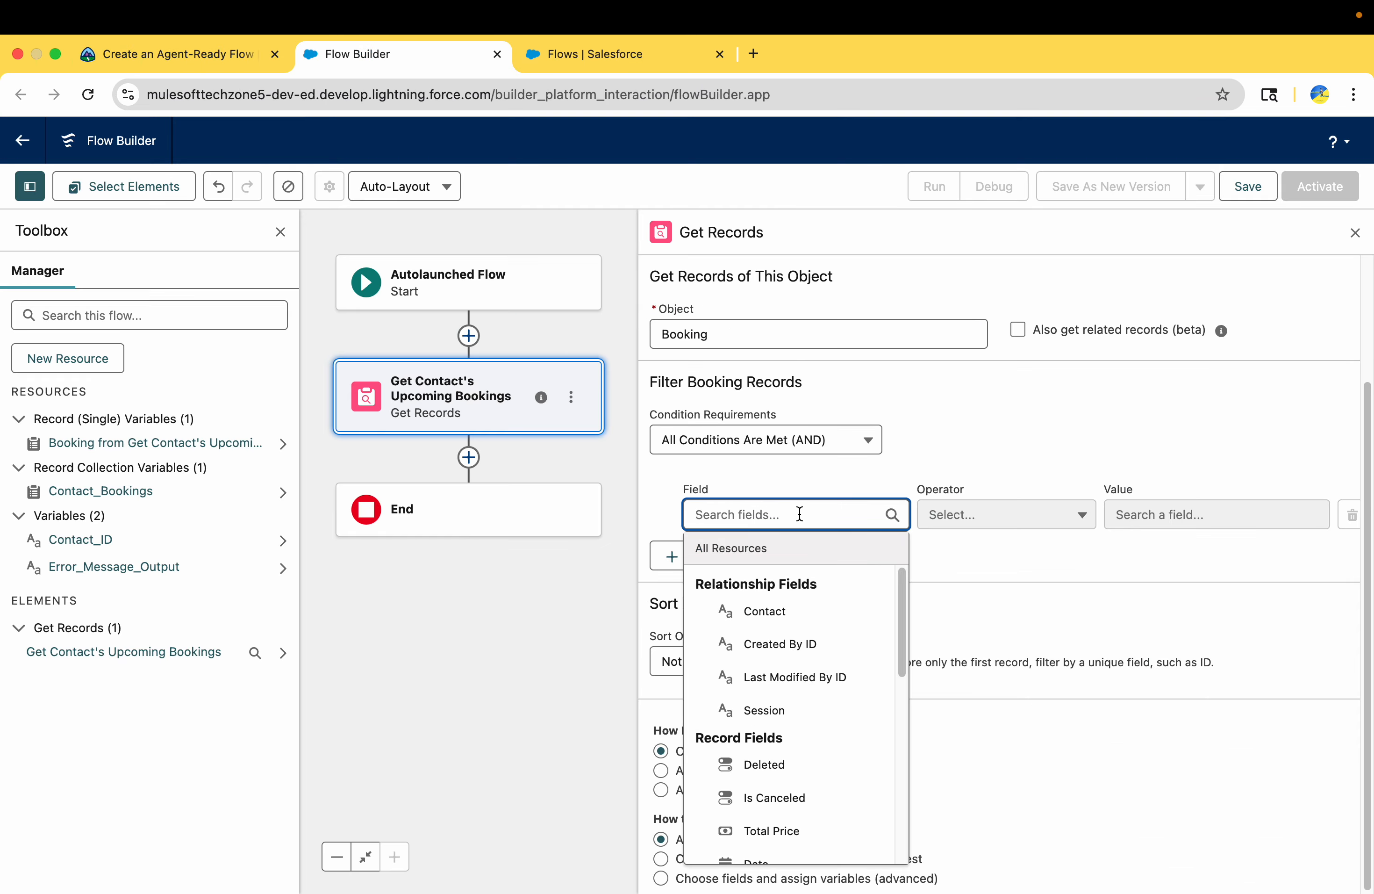
{"action": "type", "text": "cont"}
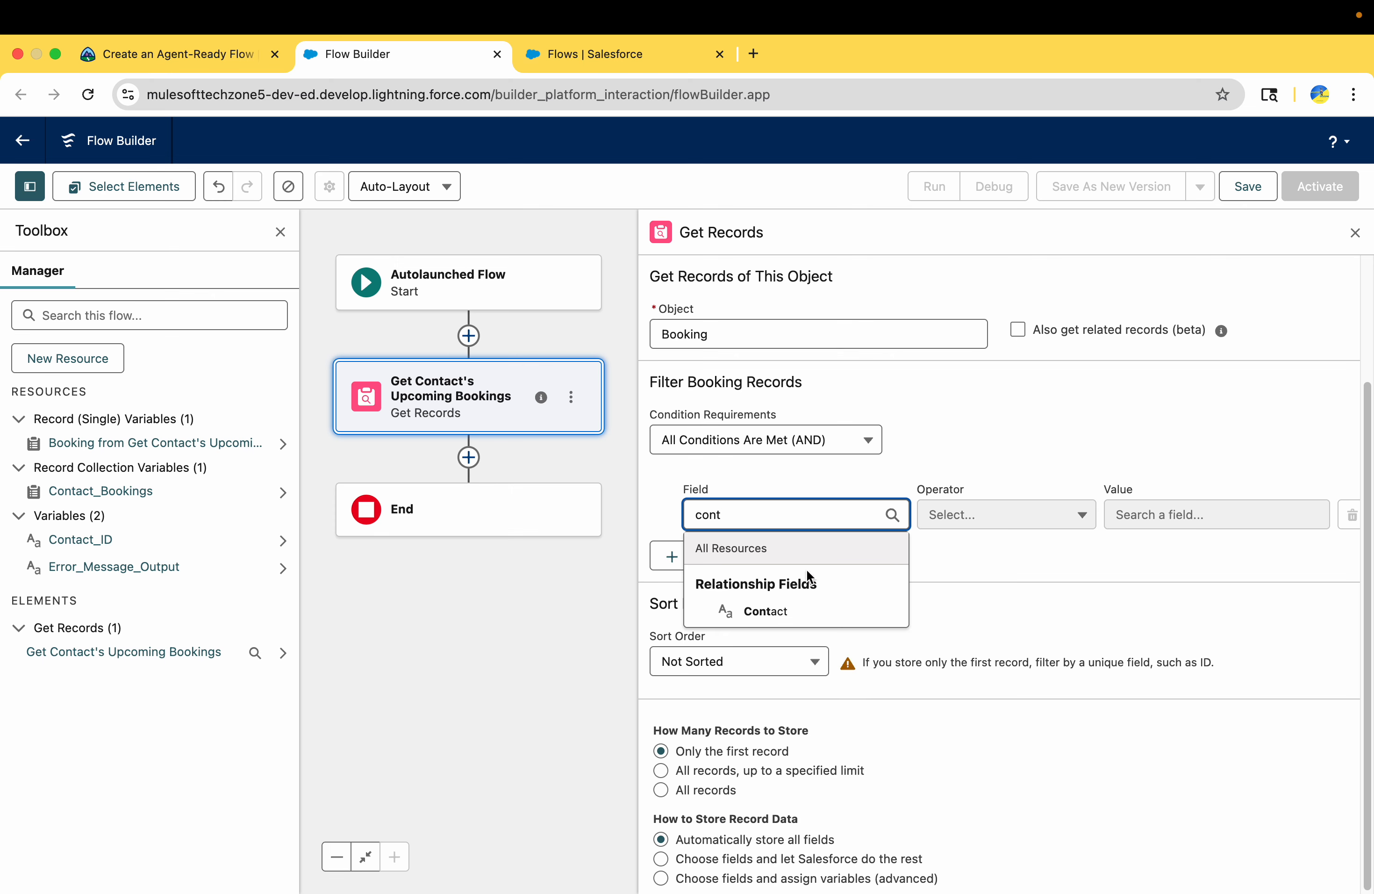
{"action": "left_click", "coordinate": [789, 611]}
{"action": "left_click", "coordinate": [987, 515]}
{"action": "left_click", "coordinate": [989, 516]}
{"action": "left_click", "coordinate": [1164, 516]}
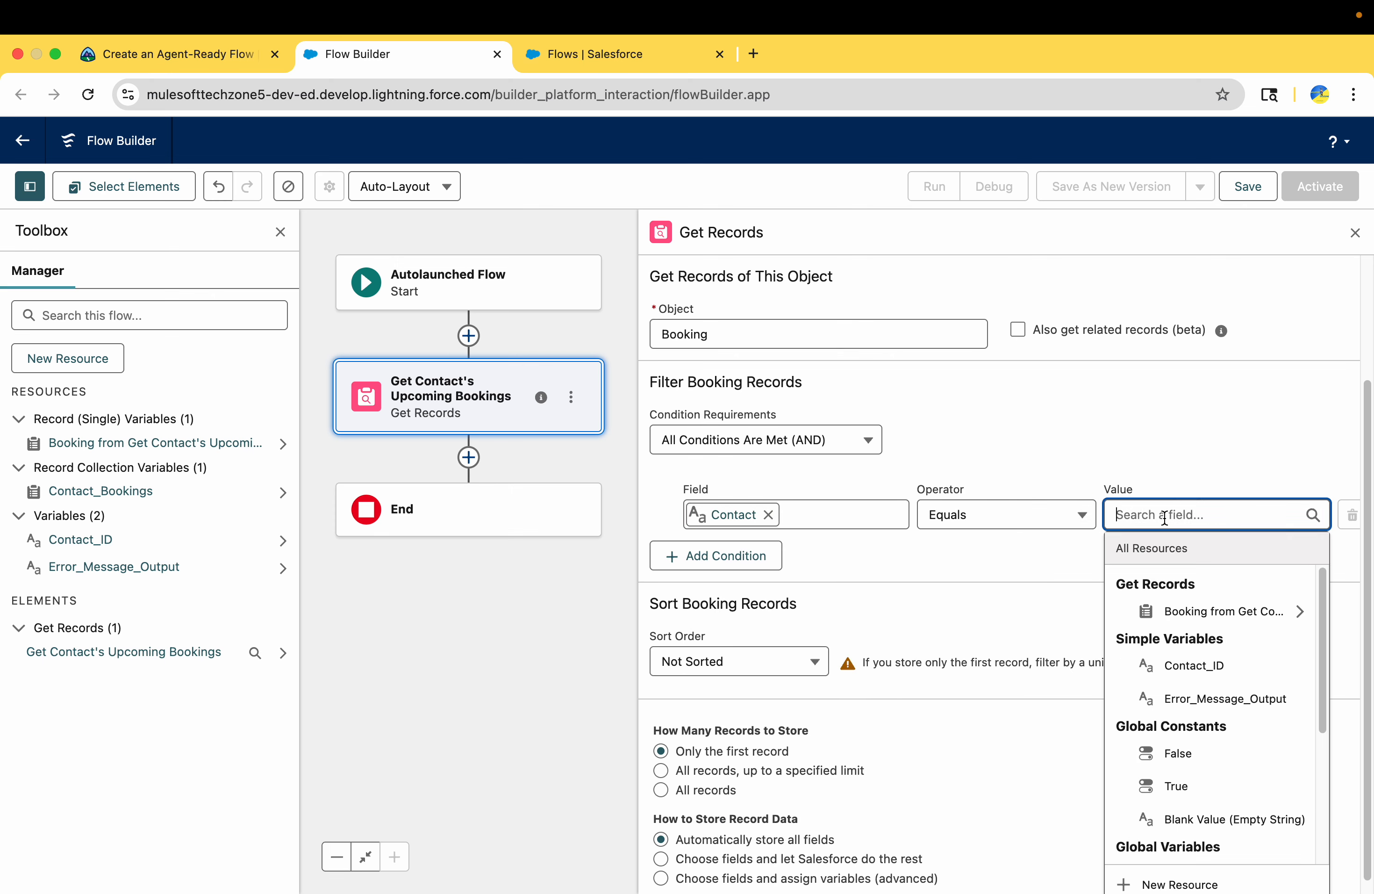
{"action": "type", "text": "Contact_ID"}
{"action": "left_click", "coordinate": [1170, 605]}
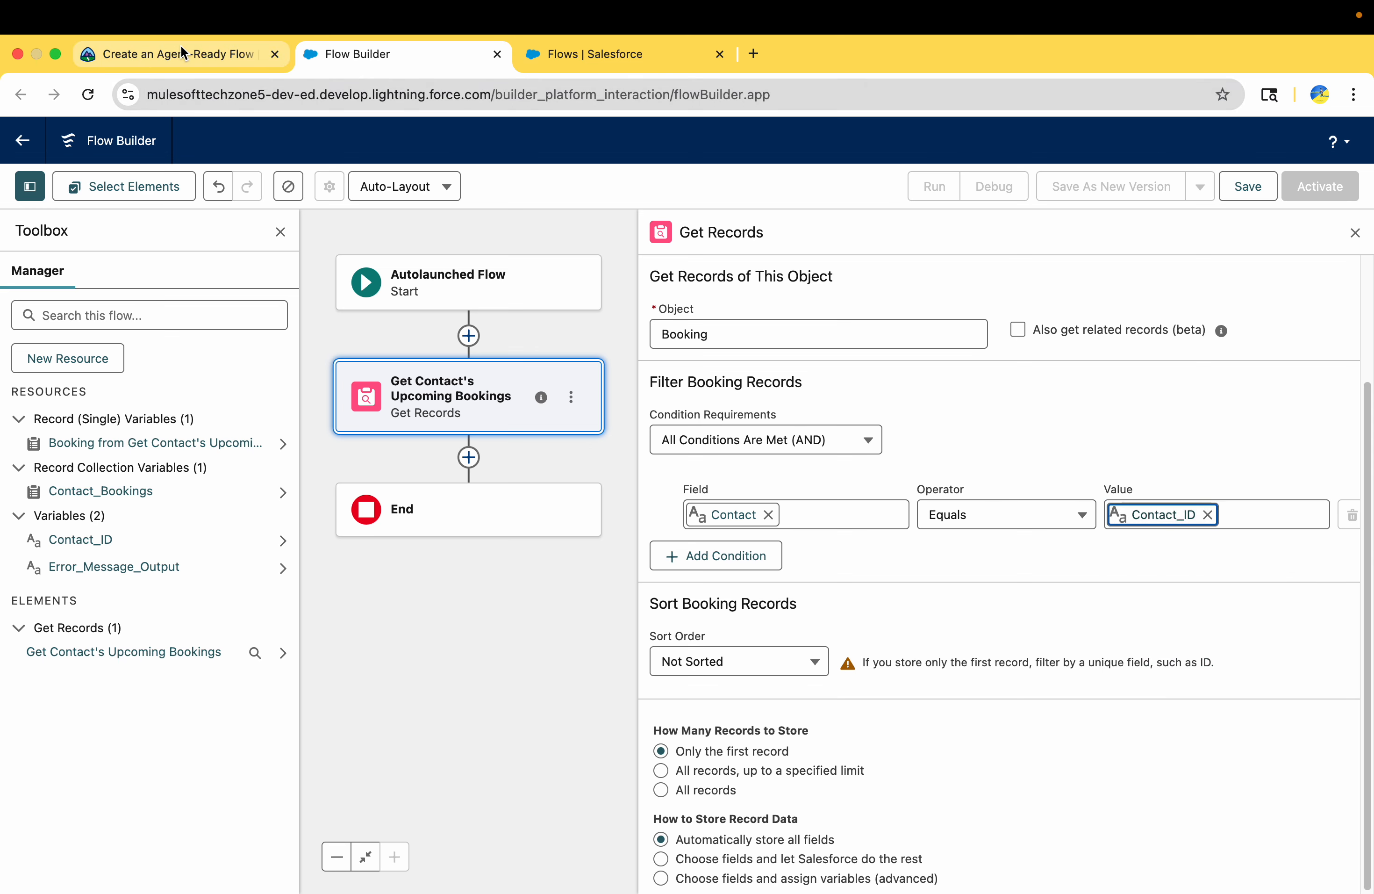
Check Trailhead's instructions for the field, operator and value of the second booking filter condition
{"action": "left_click", "coordinate": [132, 48]}
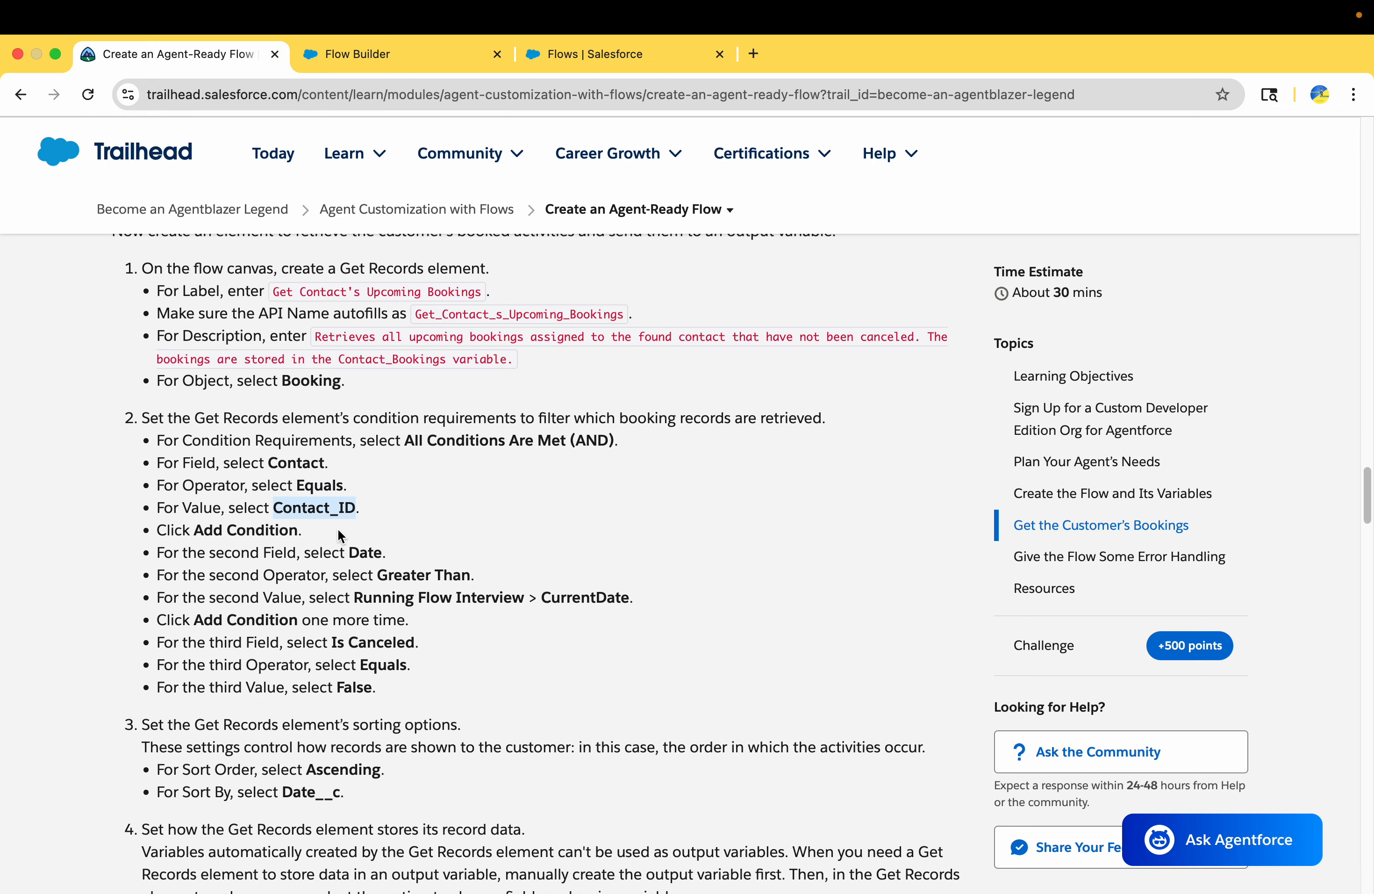
{"action": "scroll", "coordinate": [339, 531], "scroll_direction": "down", "scroll_amount": 3}
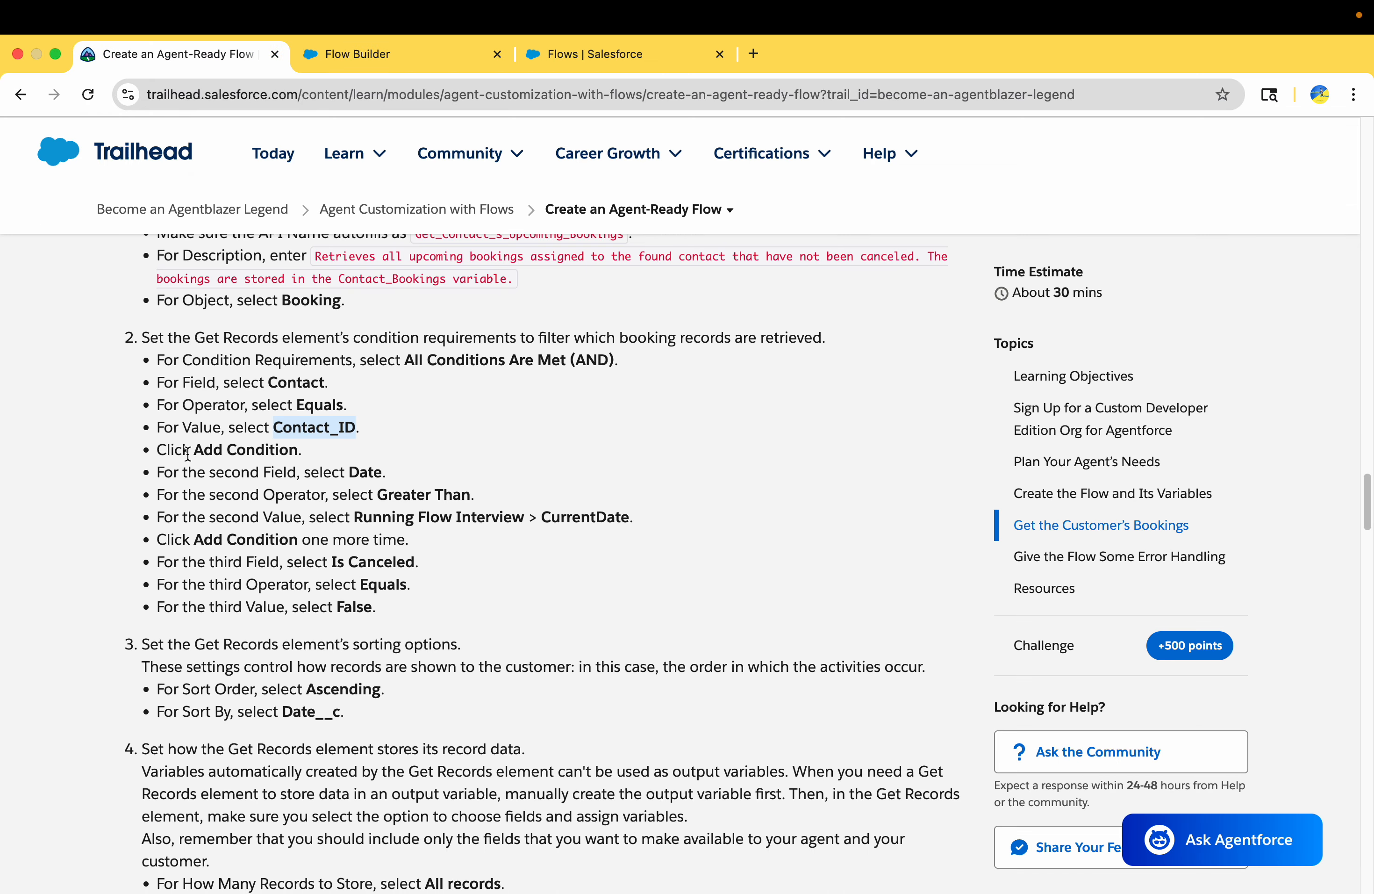
{"action": "left_click_drag", "start_coordinate": [190, 451], "coordinate": [318, 457]}
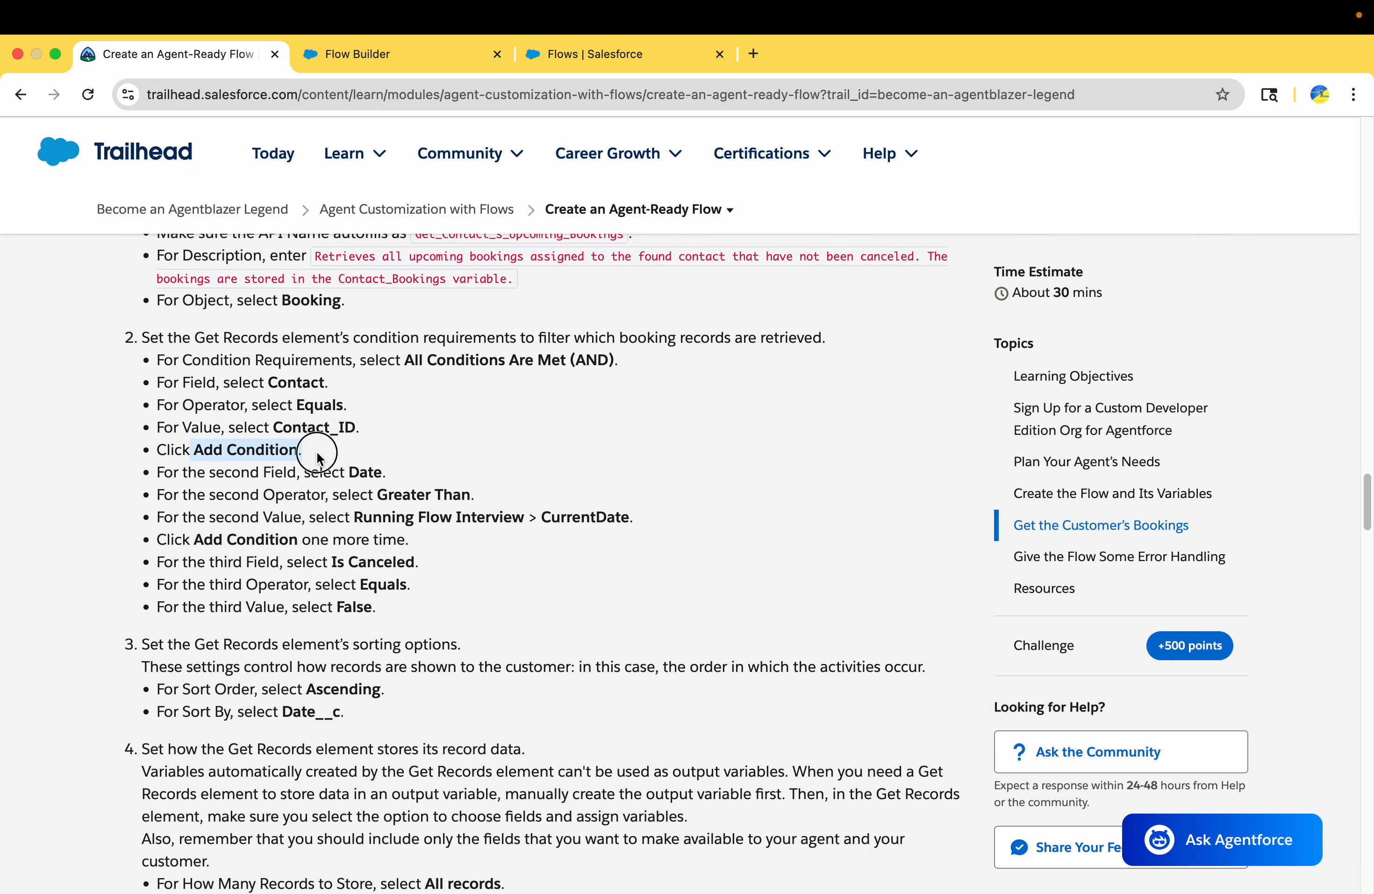
{"action": "double_click", "coordinate": [353, 472]}
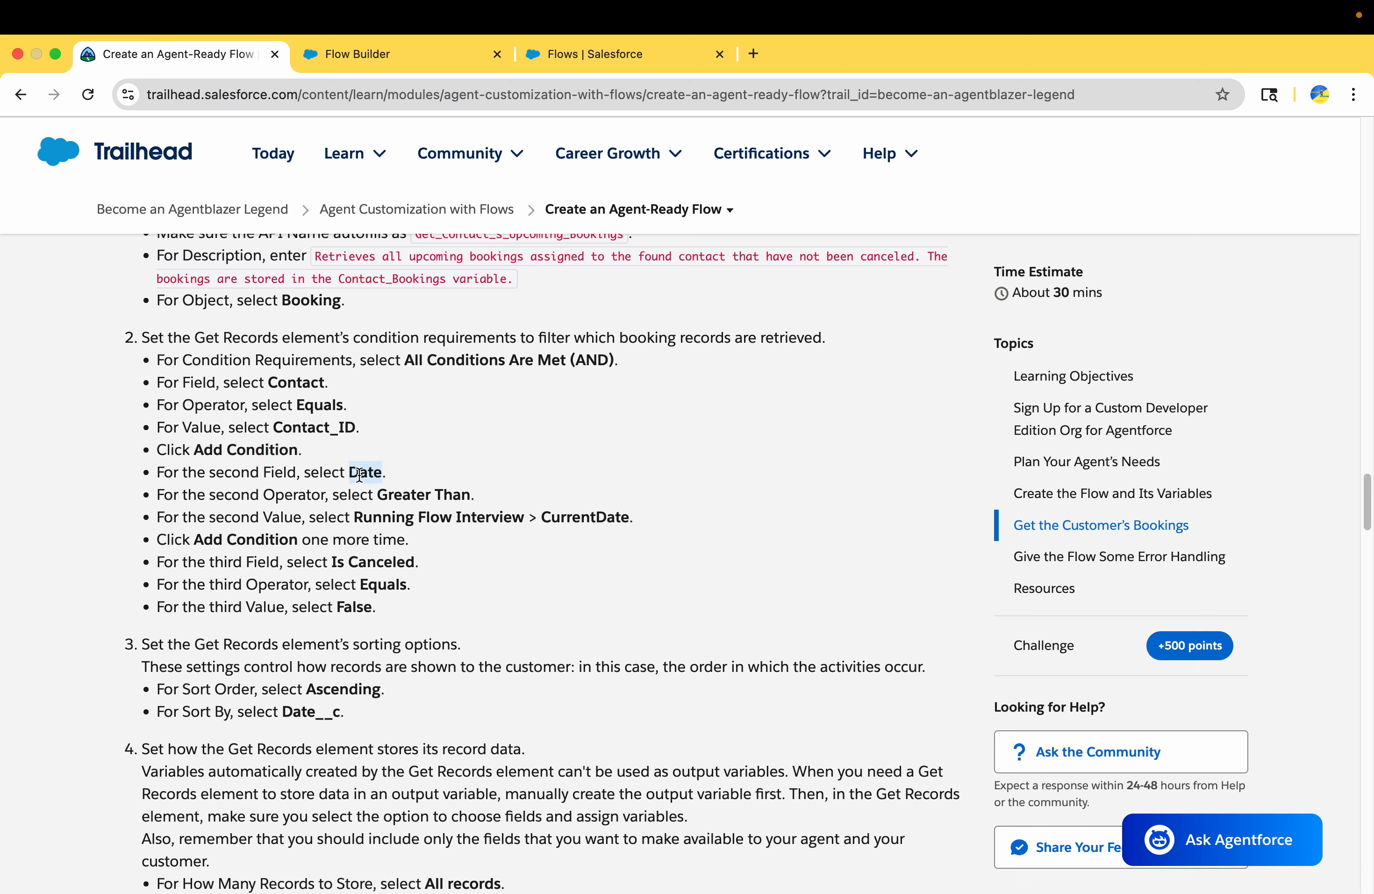
{"action": "left_click_drag", "start_coordinate": [385, 496], "coordinate": [473, 488]}
{"action": "double_click", "coordinate": [550, 511]}
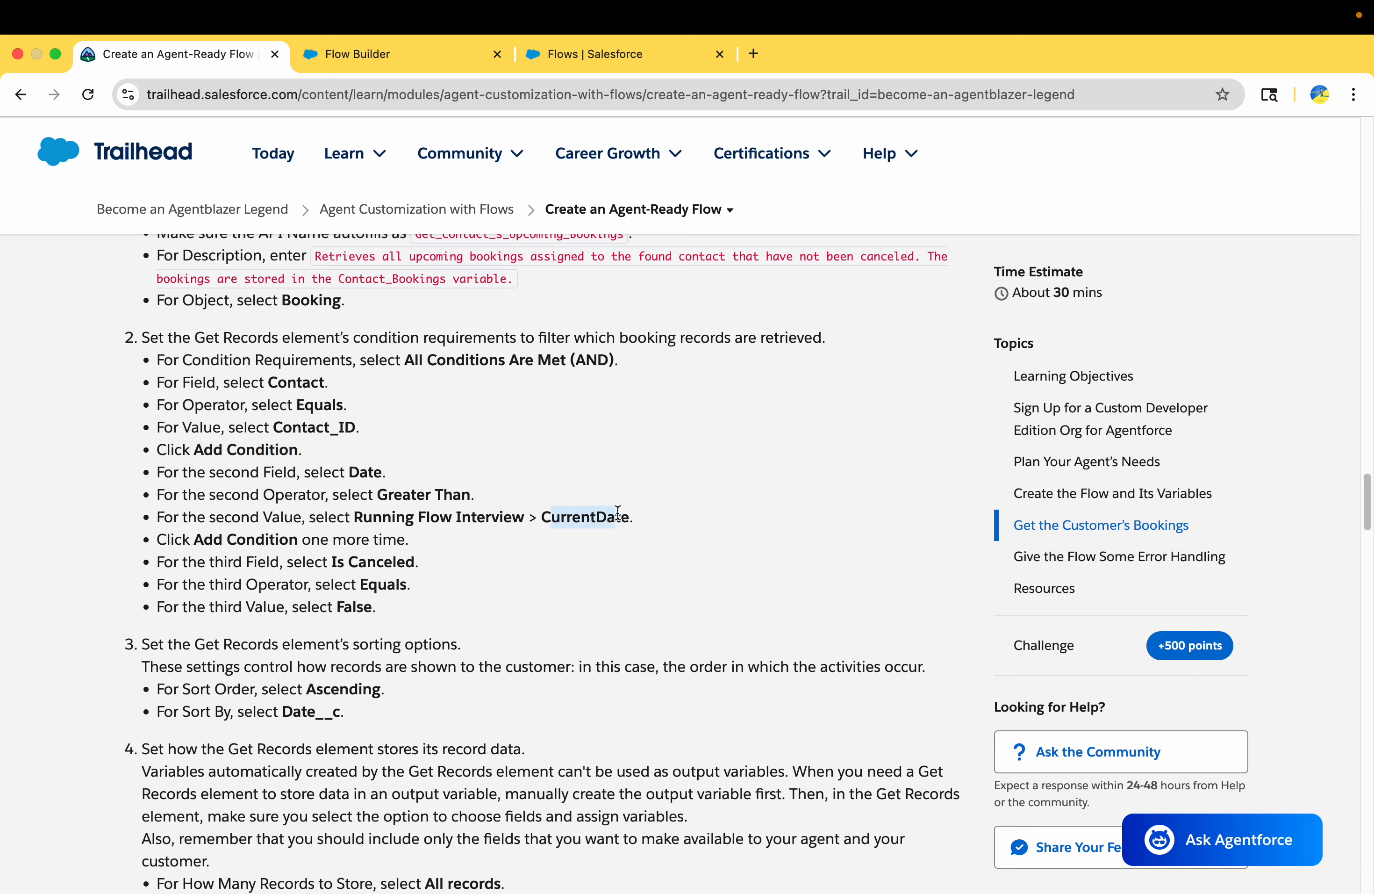
Add a second booking filter condition with field Date, operator Greater Than and value Running Flow Interview > CurrentDate
{"action": "left_click", "coordinate": [346, 55]}
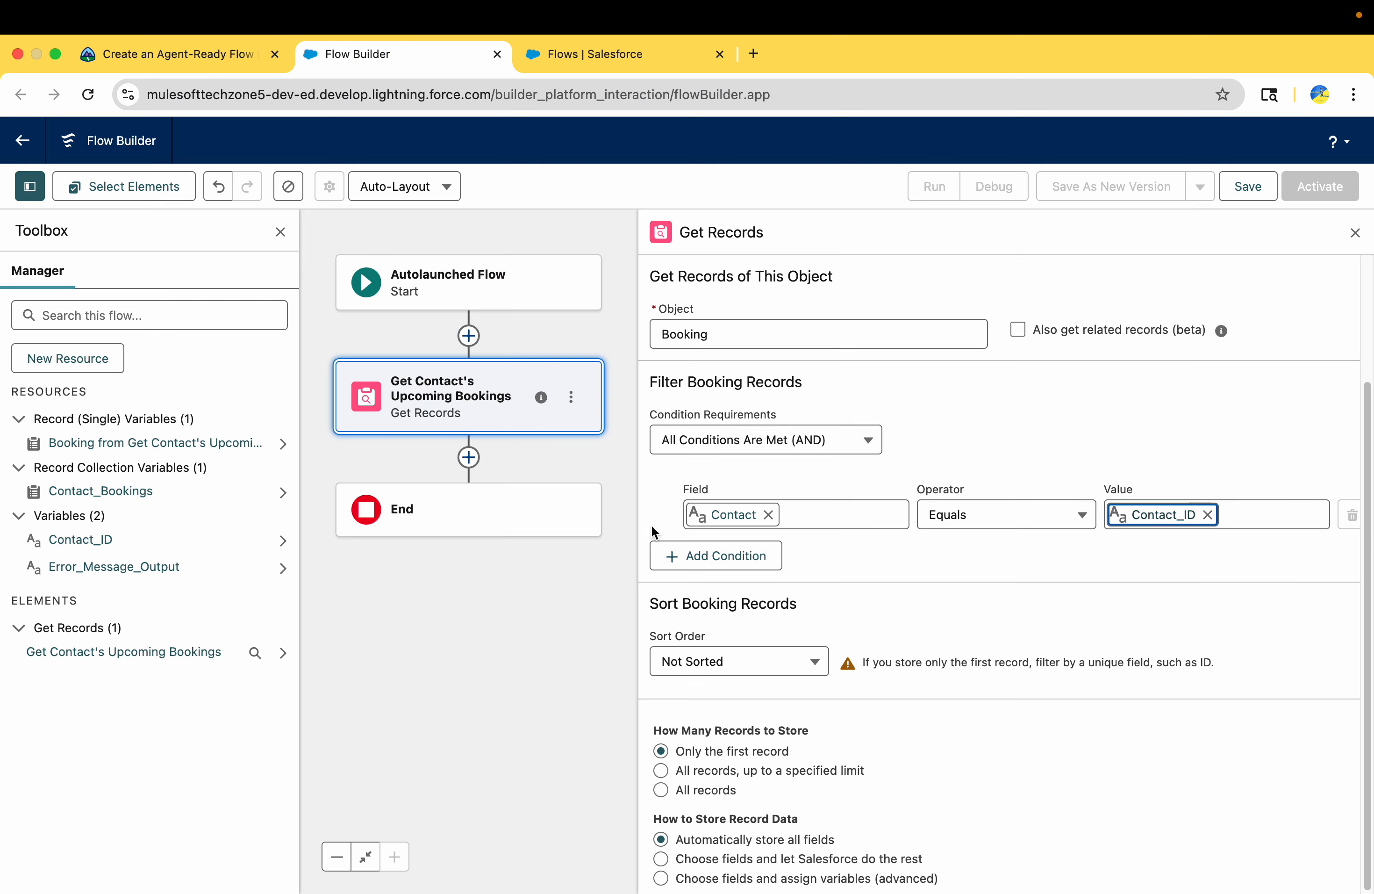
{"action": "left_click", "coordinate": [725, 556]}
{"action": "left_click", "coordinate": [745, 575]}
{"action": "type", "text": "Date"}
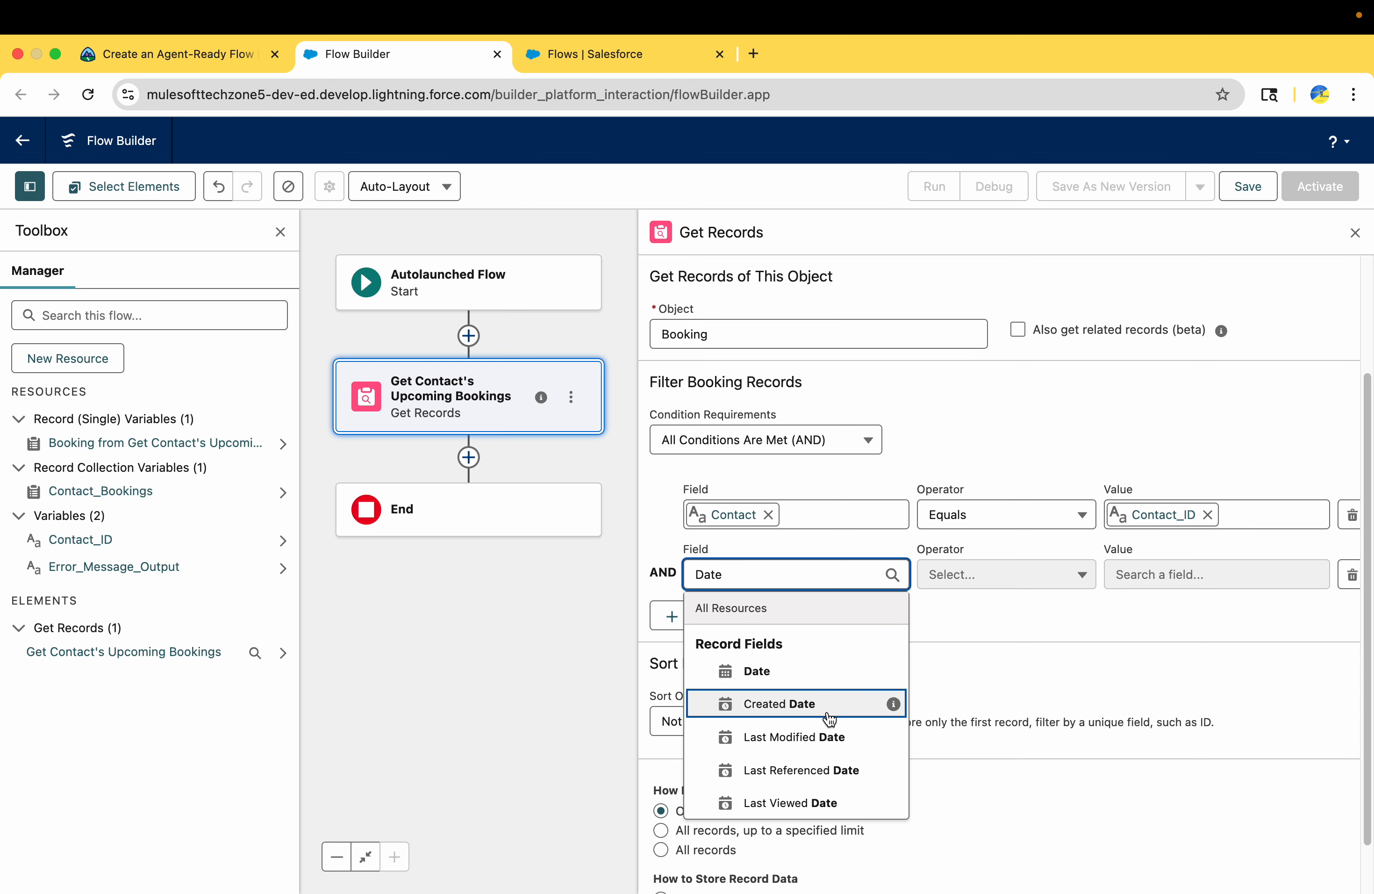
{"action": "left_click", "coordinate": [813, 669]}
{"action": "left_click", "coordinate": [970, 570]}
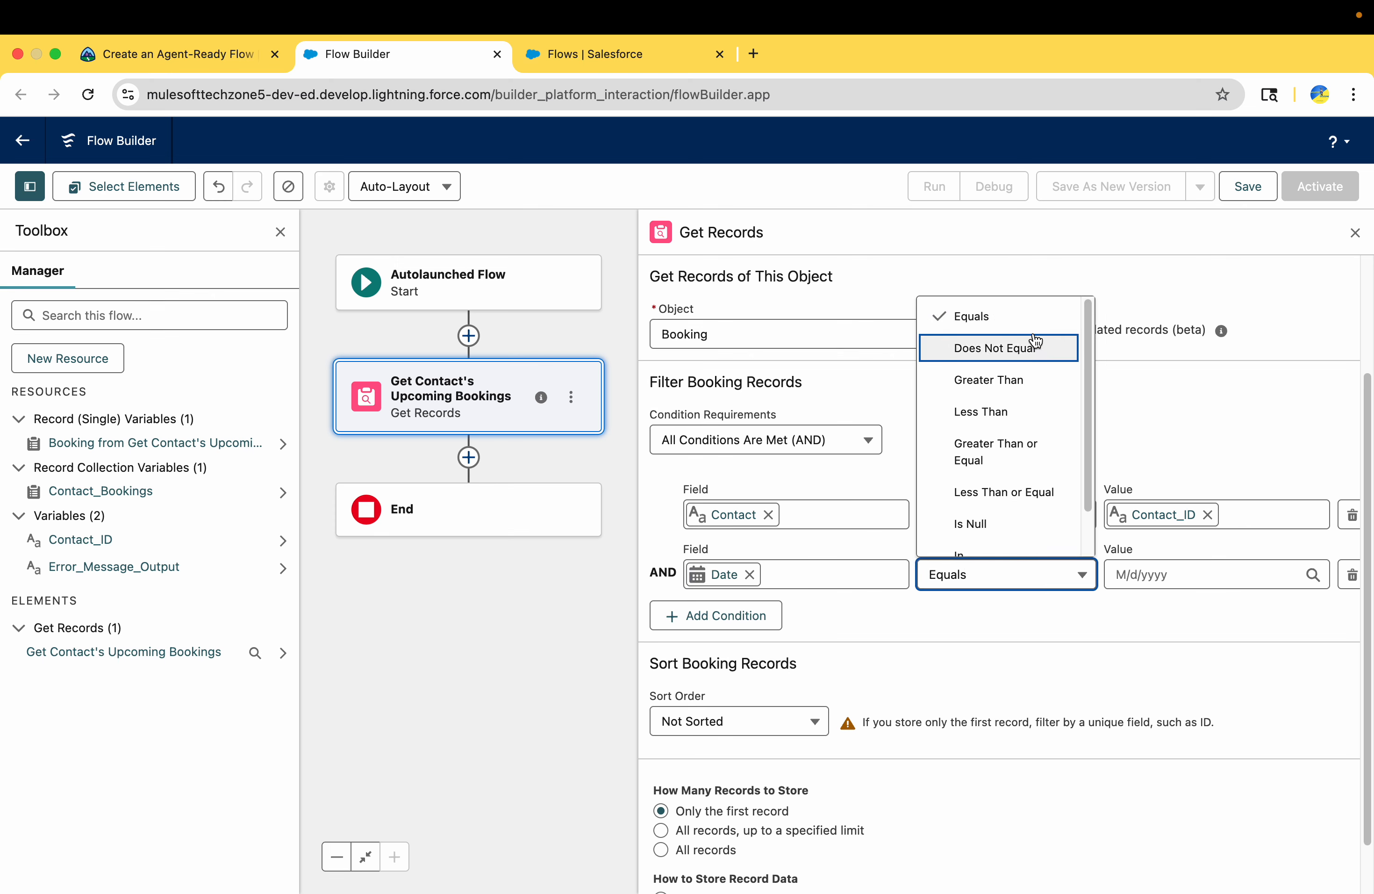
{"action": "left_click", "coordinate": [1015, 380]}
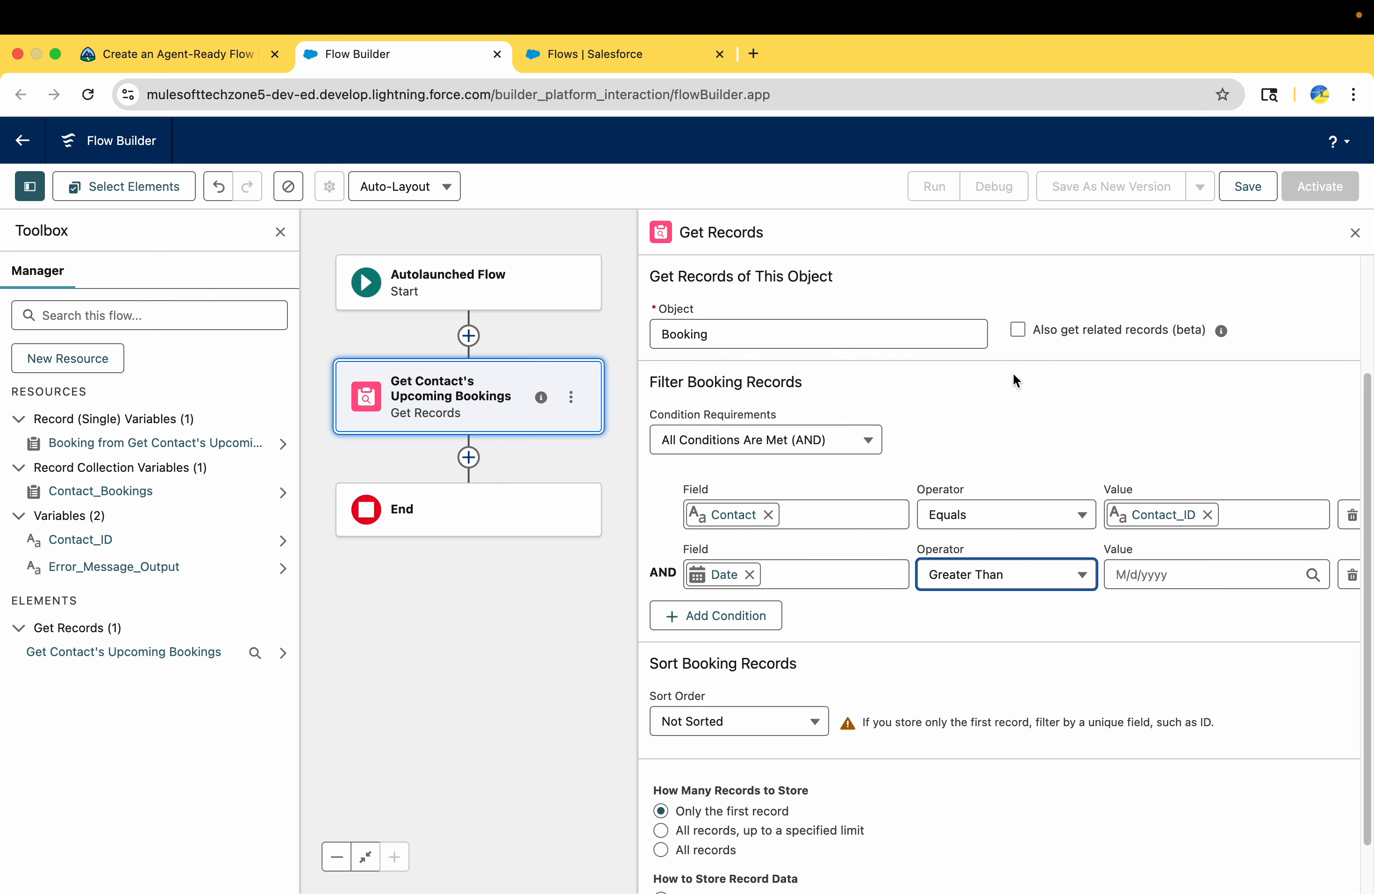
{"action": "left_click", "coordinate": [1132, 576]}
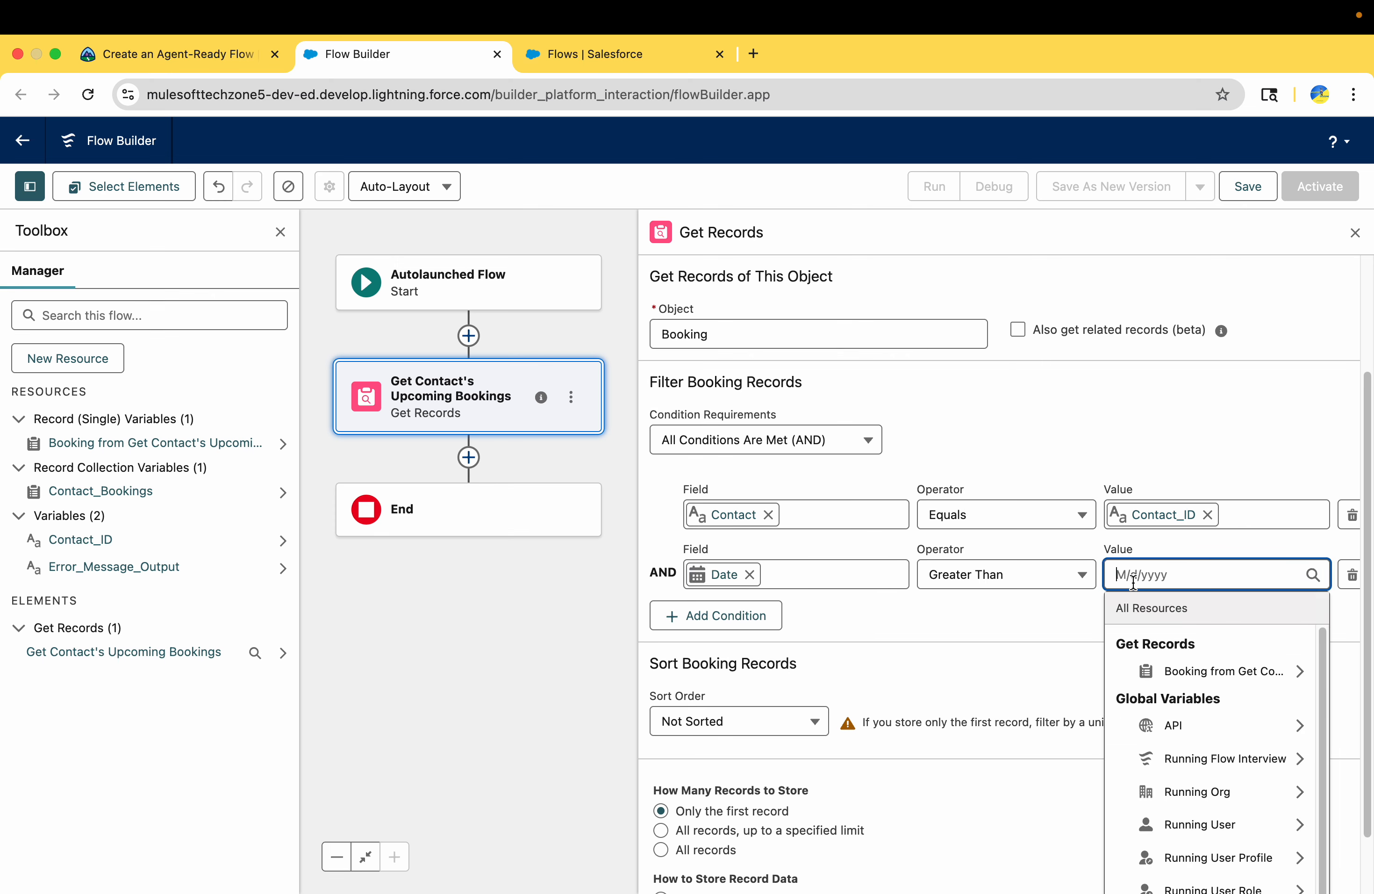
{"action": "left_click", "coordinate": [1194, 760]}
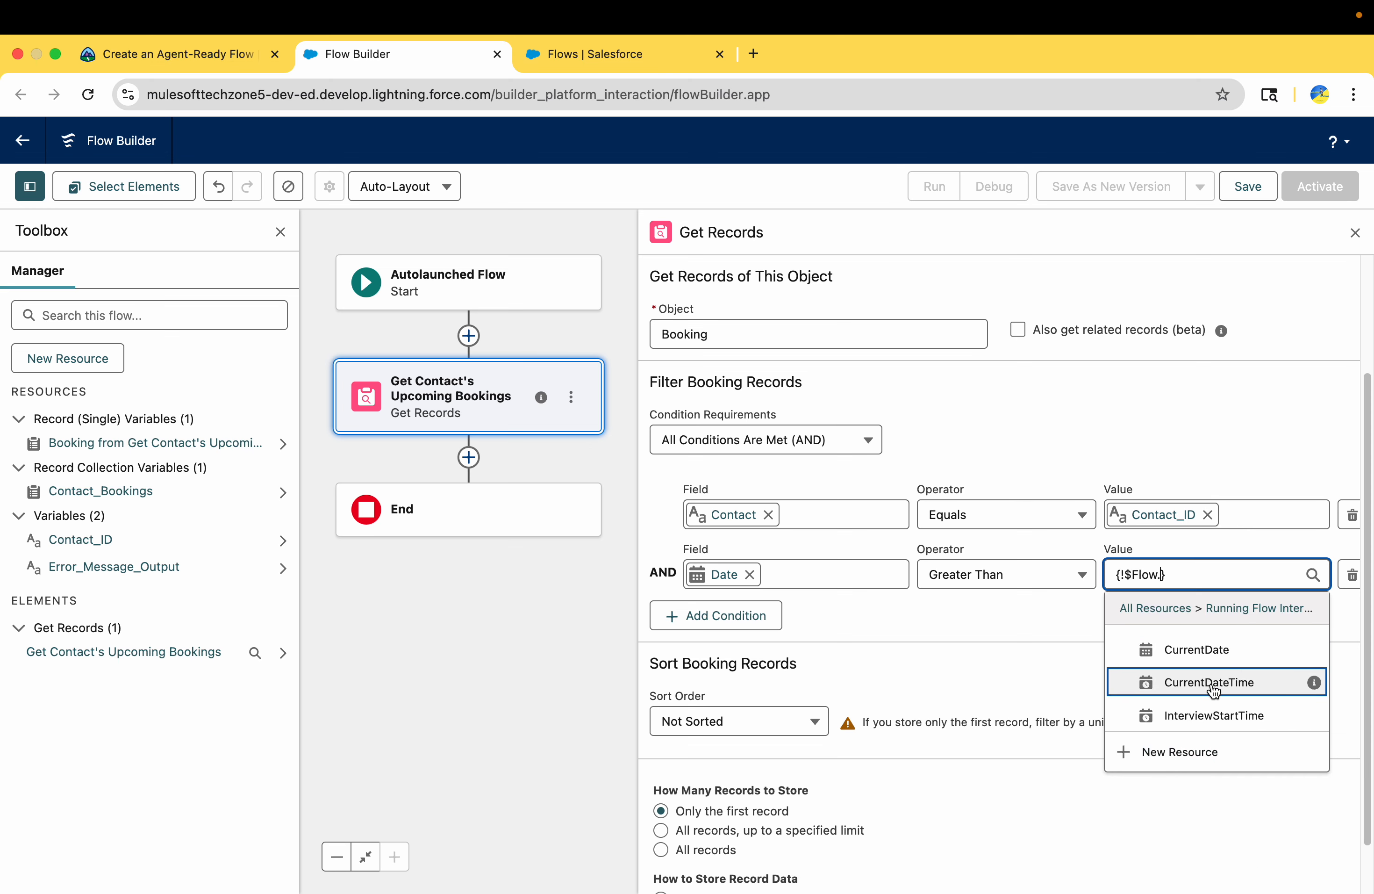
{"action": "left_click", "coordinate": [1197, 649]}
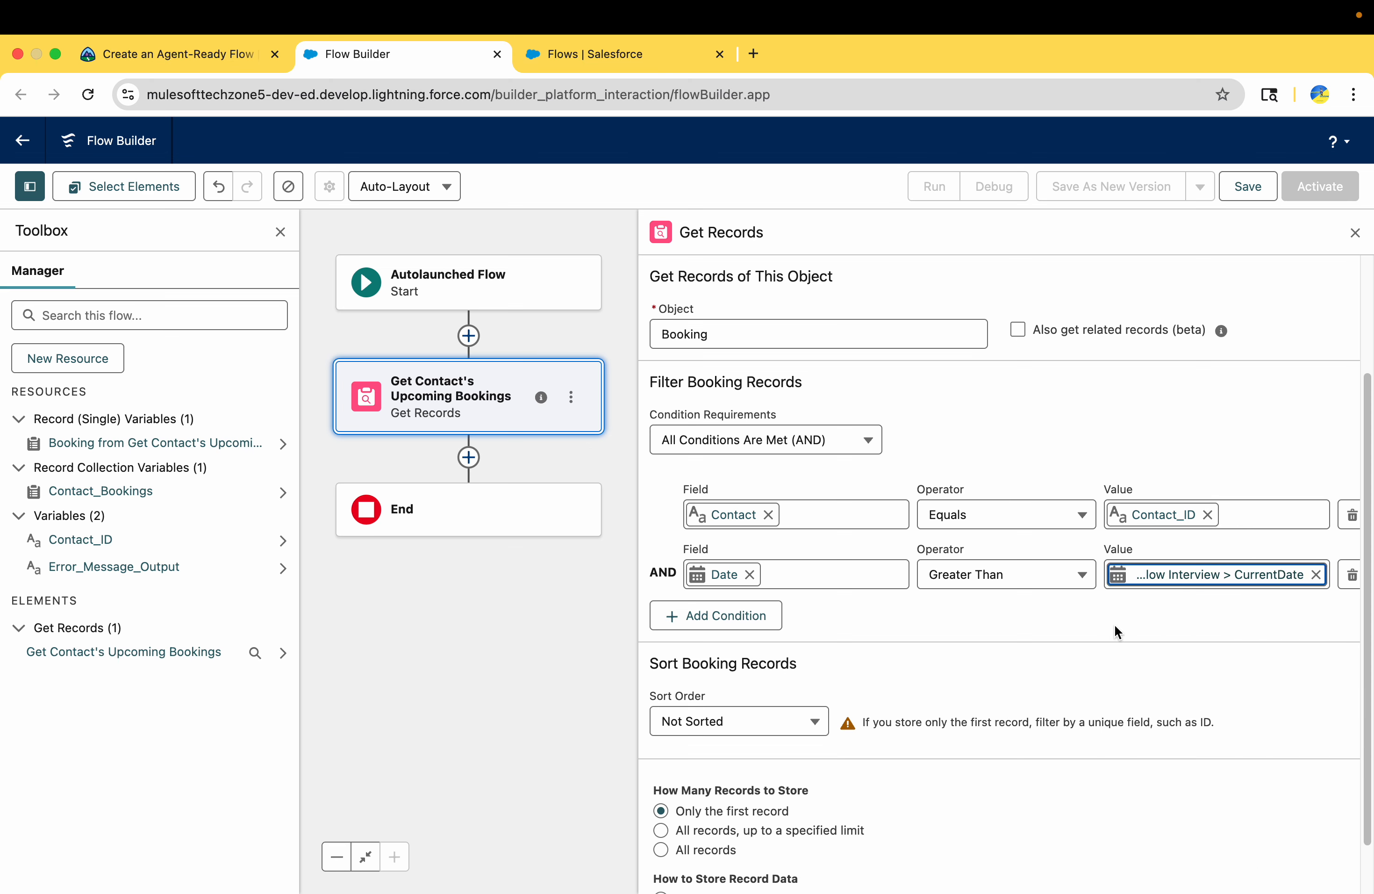
Check Trailhead's instructions for adding the third booking filter condition on Is Canceled
{"action": "left_click", "coordinate": [202, 65]}
{"action": "scroll", "coordinate": [325, 575], "scroll_direction": "down", "scroll_amount": 3}
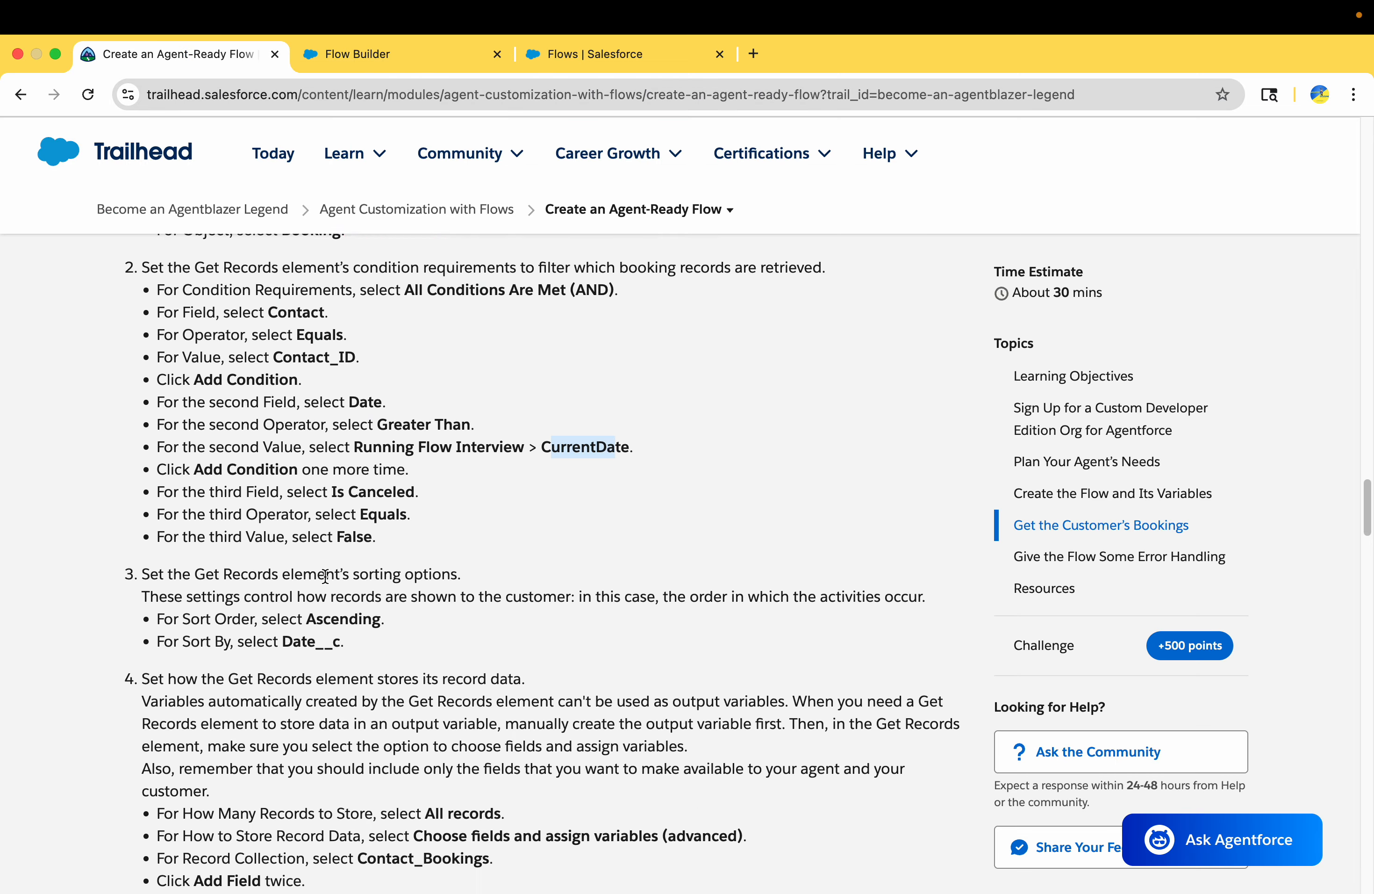
{"action": "double_click", "coordinate": [227, 417]}
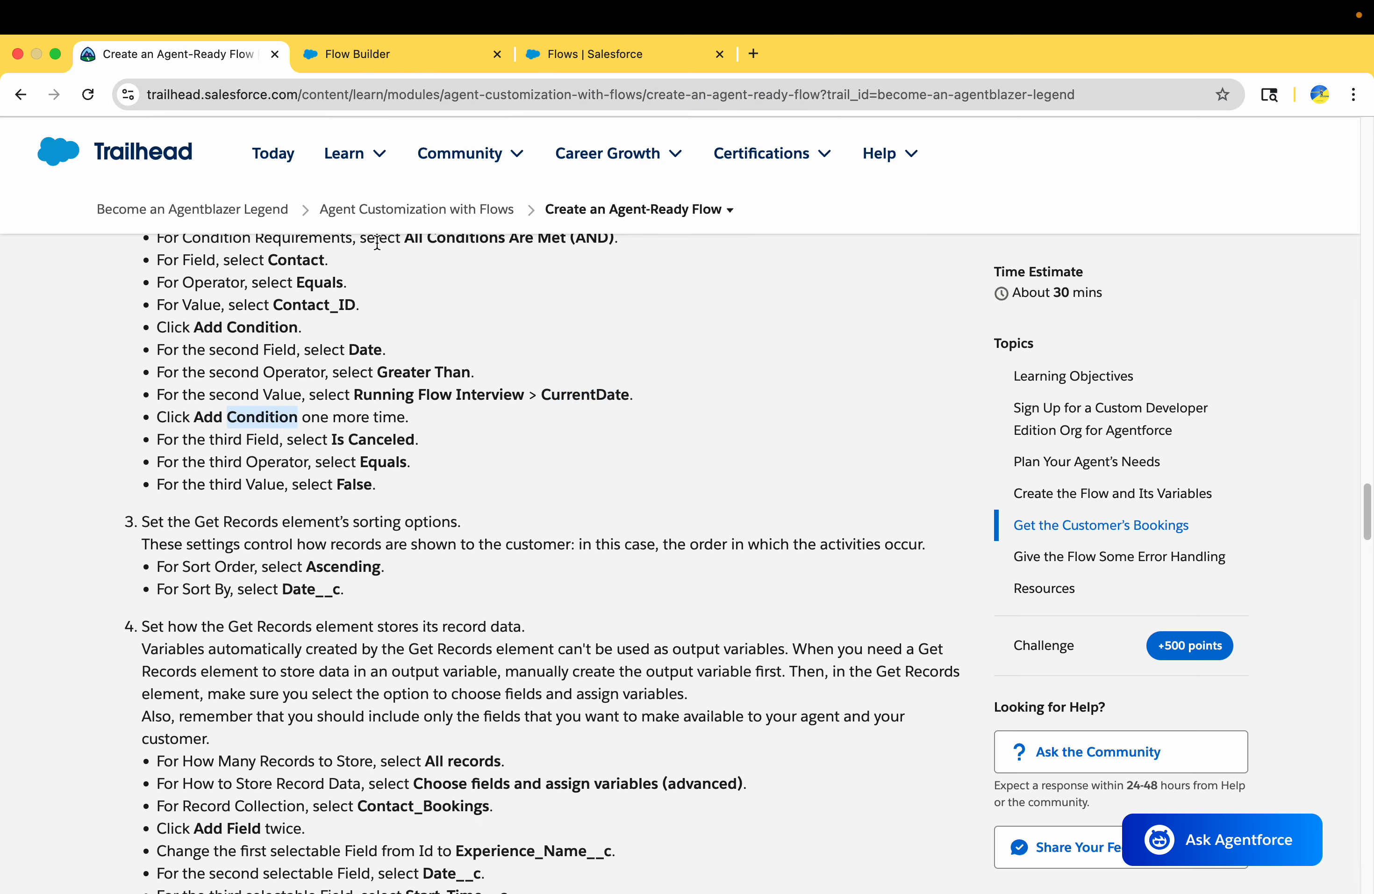
{"action": "left_click_drag", "start_coordinate": [331, 439], "coordinate": [411, 439]}
Add a third booking filter condition with field Is Canceled, operator Equals and value False
{"action": "left_click", "coordinate": [392, 55]}
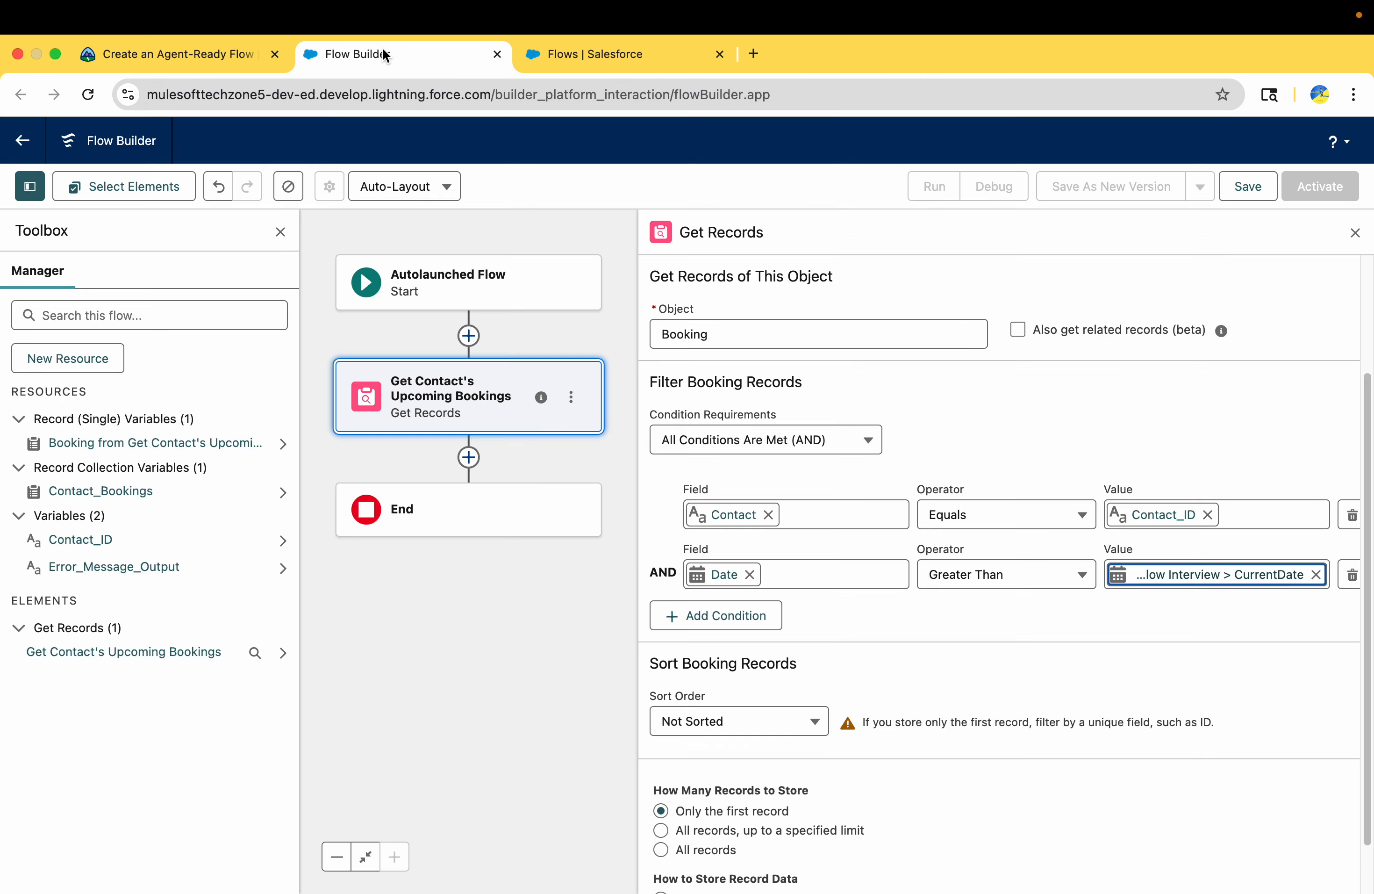
{"action": "left_click", "coordinate": [726, 616]}
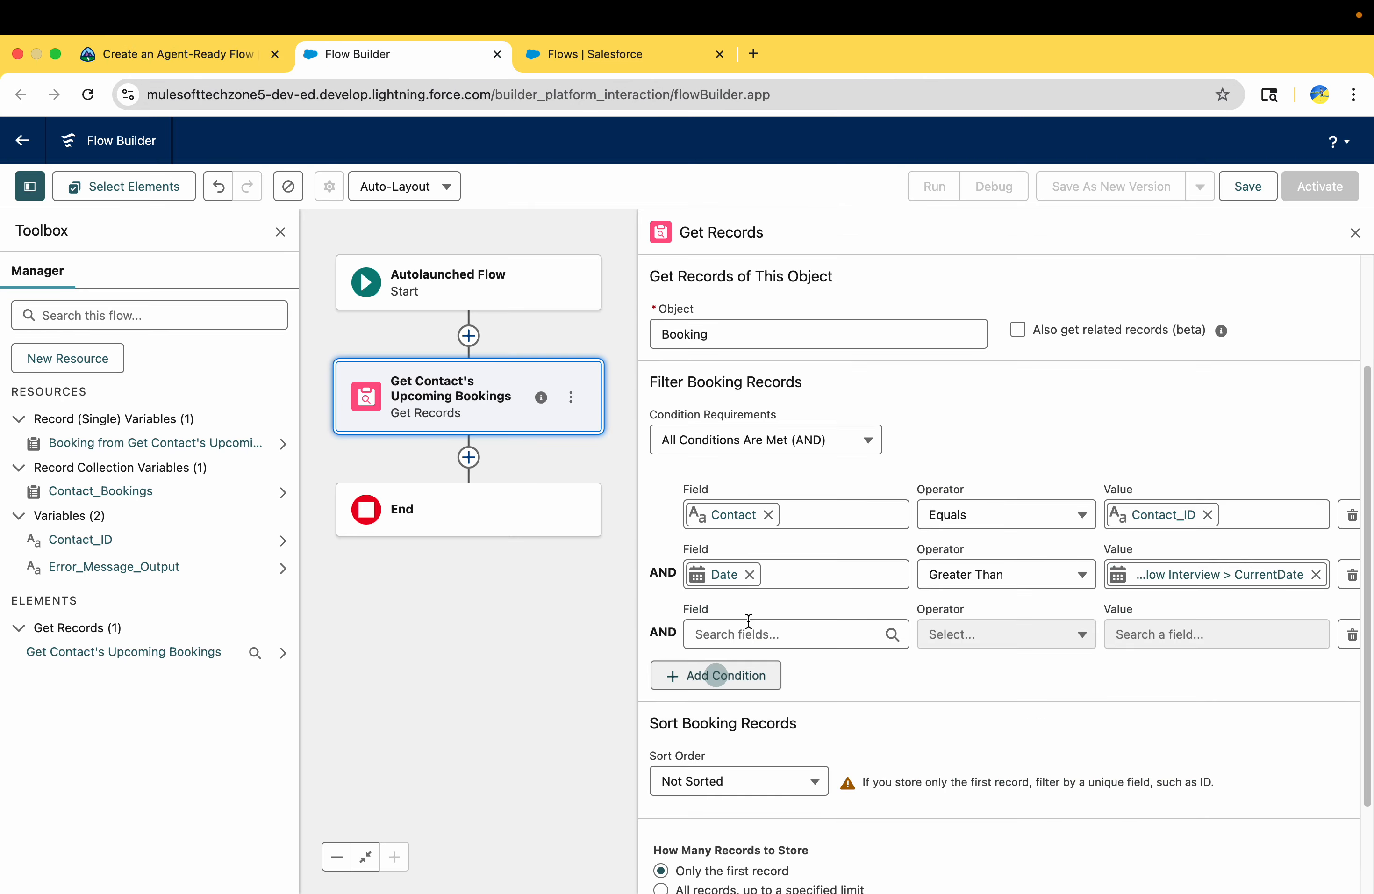
{"action": "double_click", "coordinate": [660, 574]}
{"action": "double_click", "coordinate": [666, 634]}
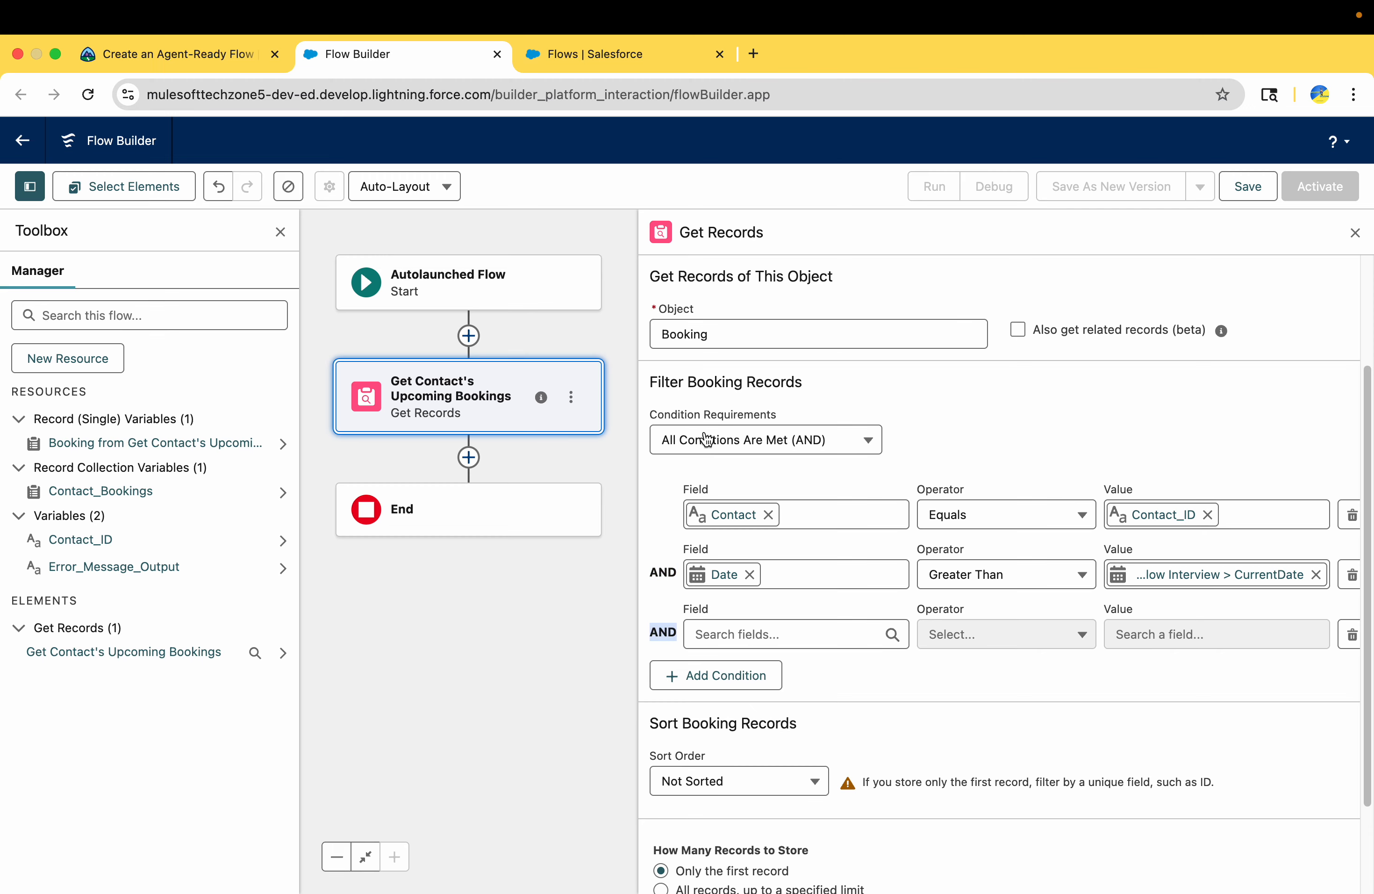
{"action": "left_click_drag", "start_coordinate": [671, 413], "coordinate": [745, 414]}
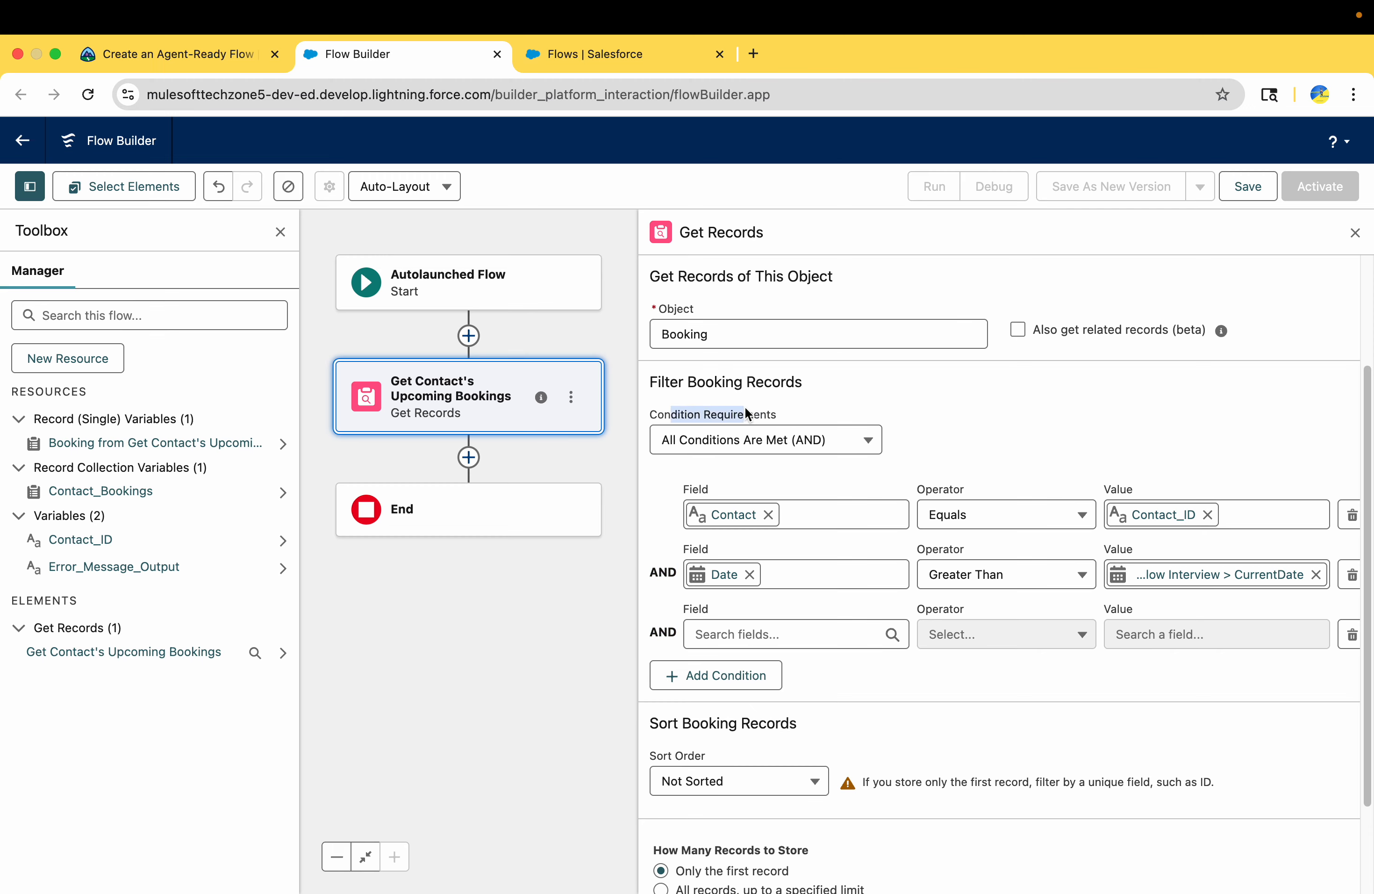
{"action": "left_click", "coordinate": [214, 55]}
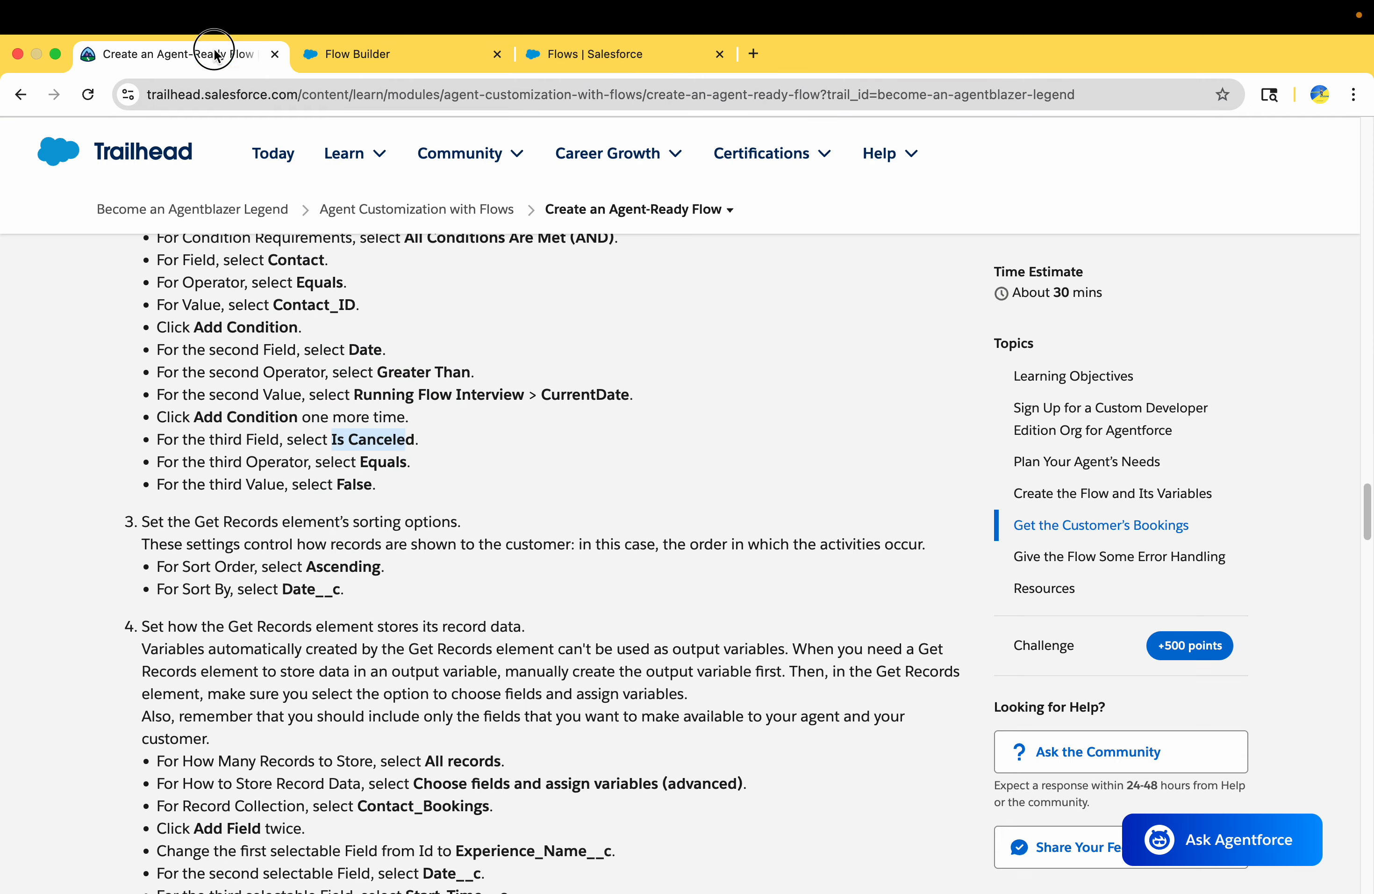
{"action": "left_click", "coordinate": [371, 56]}
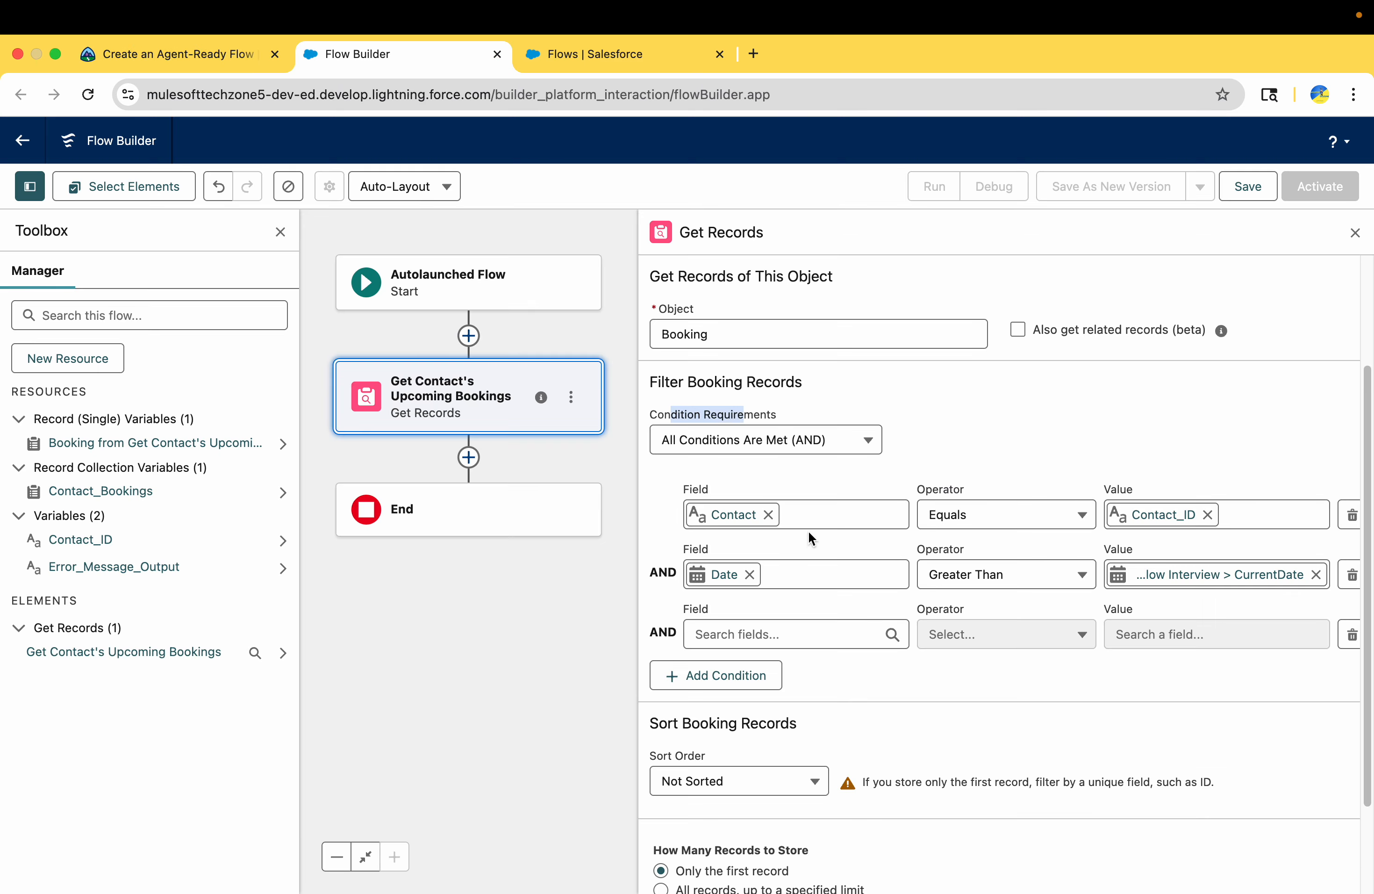
{"action": "left_click", "coordinate": [763, 634]}
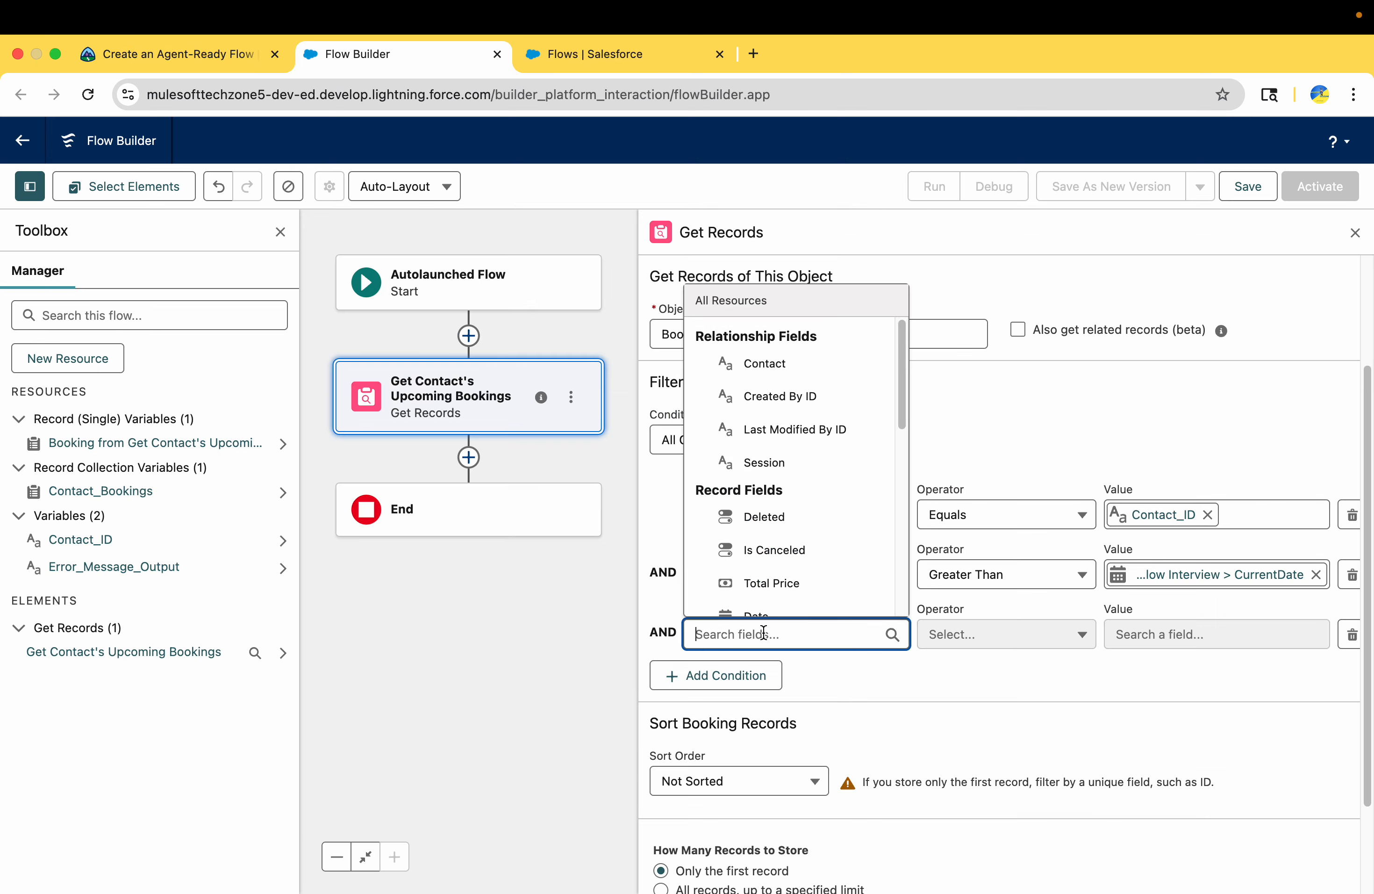
{"action": "left_click", "coordinate": [767, 550]}
{"action": "left_click", "coordinate": [1165, 641]}
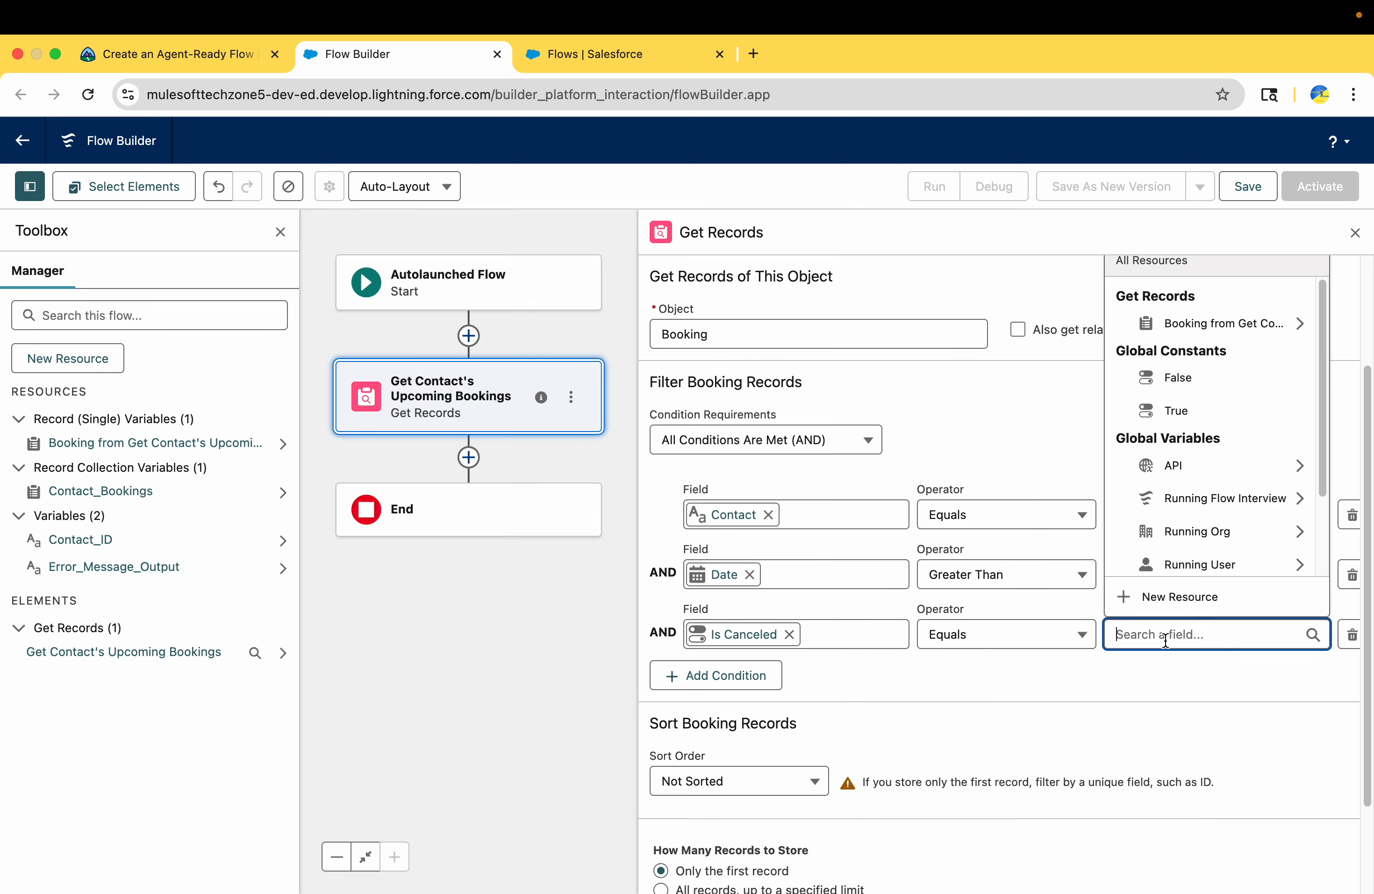
{"action": "left_click", "coordinate": [1184, 378]}
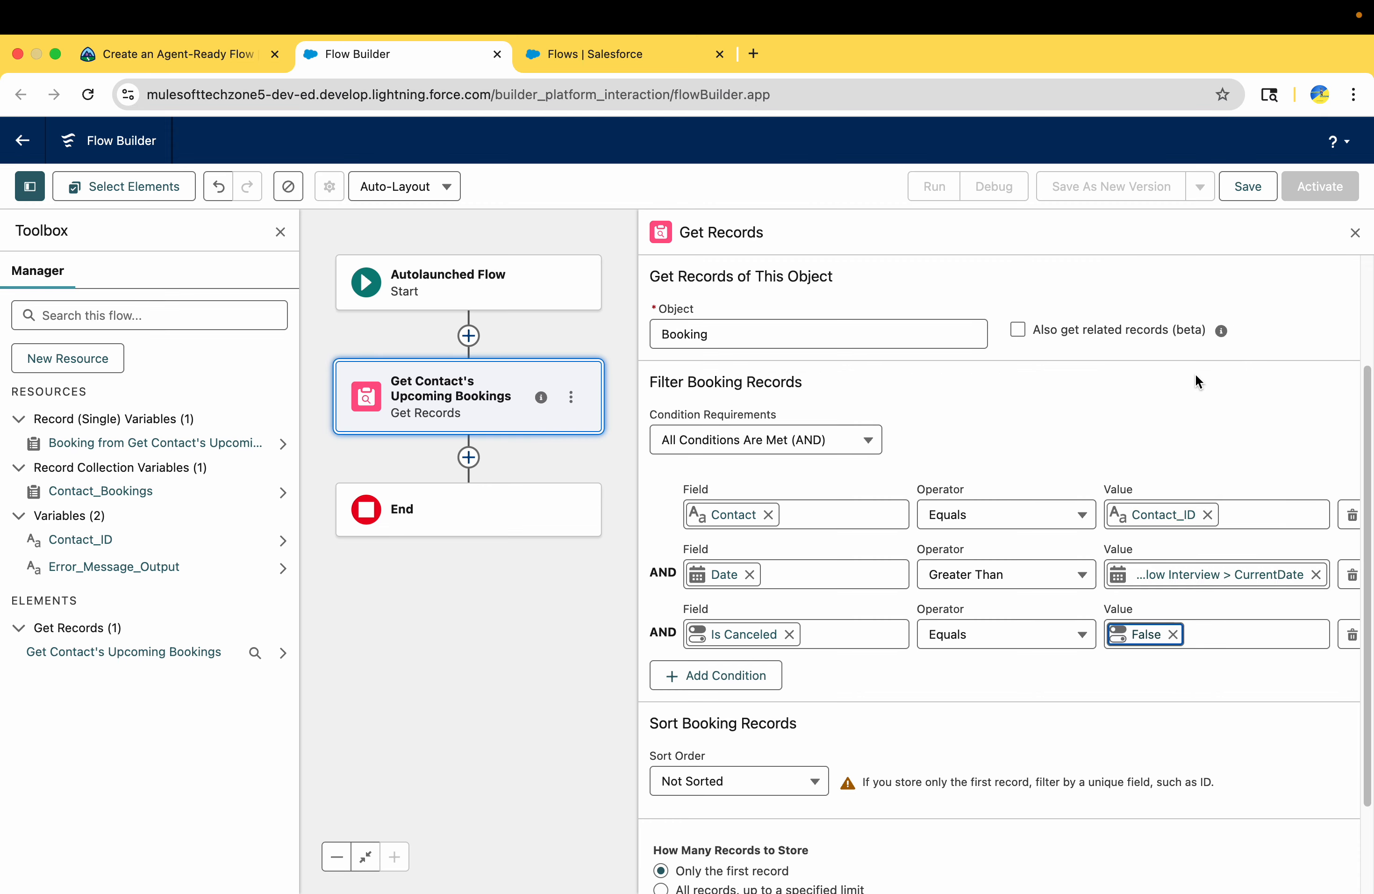
Check Trailhead's sorting options and set the booking records' sort order to Ascending
{"action": "left_click", "coordinate": [142, 49]}
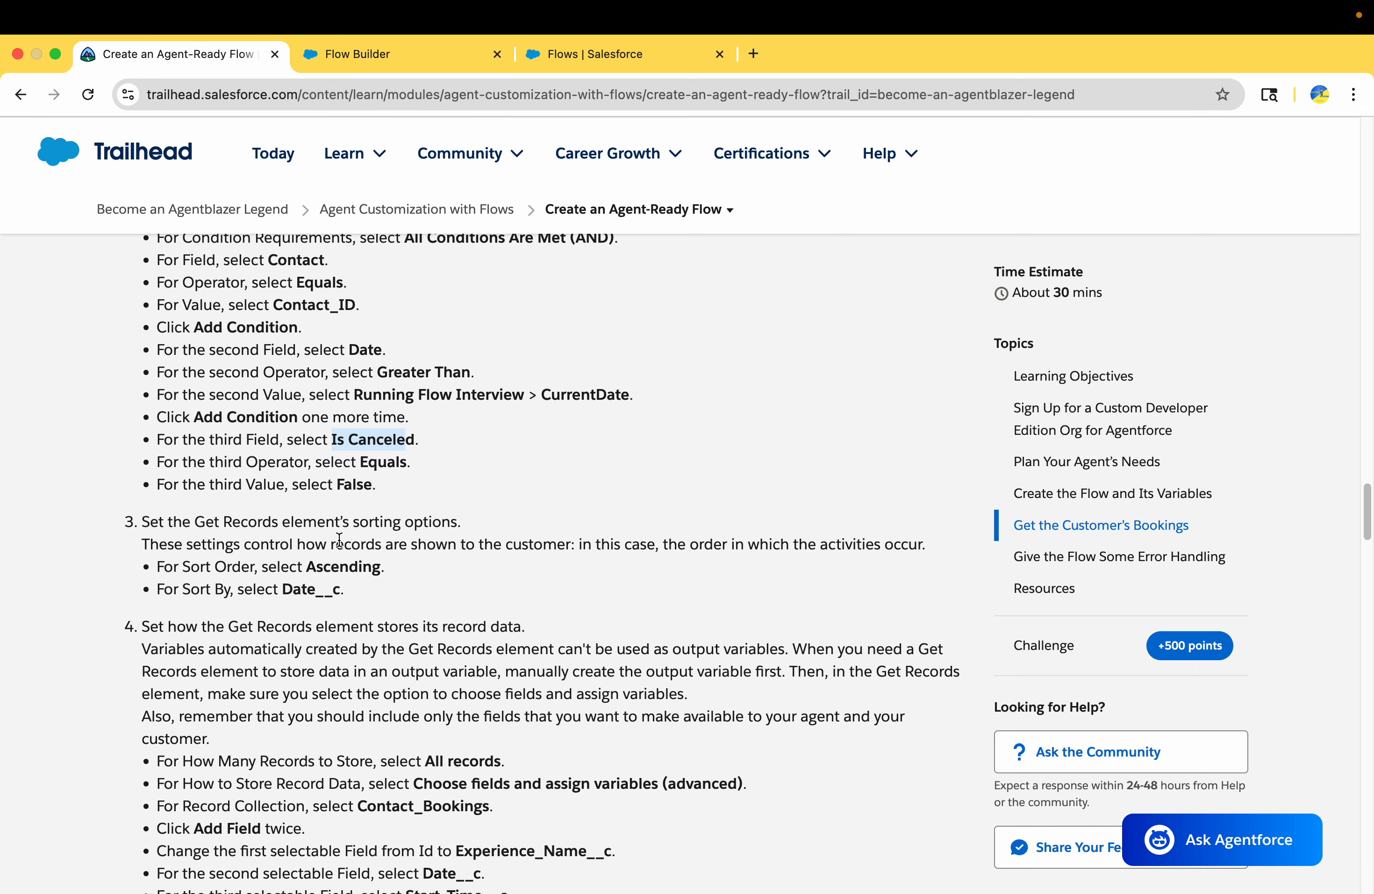
{"action": "scroll", "coordinate": [340, 539], "scroll_direction": "down", "scroll_amount": 2}
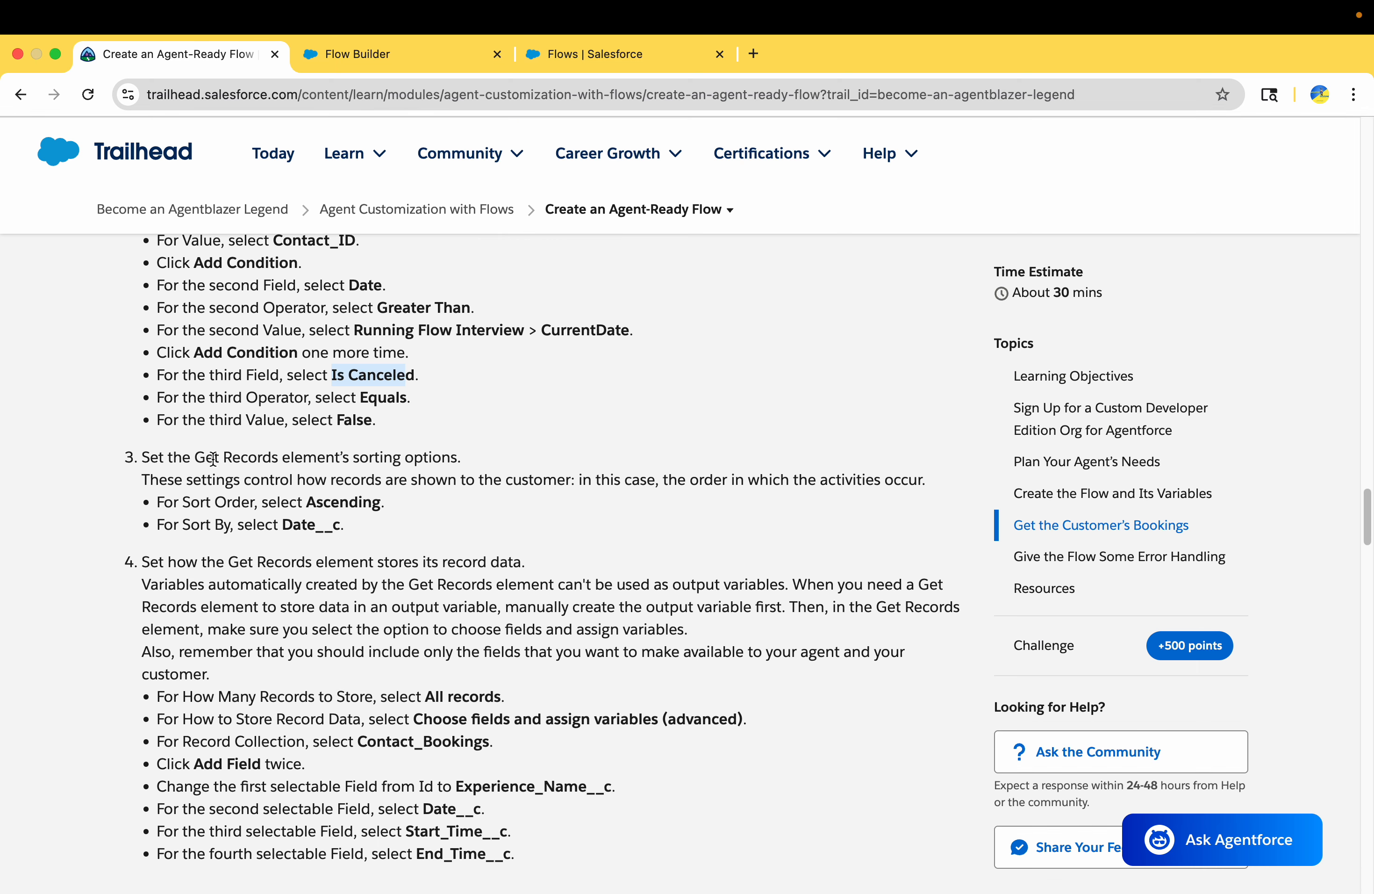
{"action": "left_click_drag", "start_coordinate": [216, 459], "coordinate": [459, 454]}
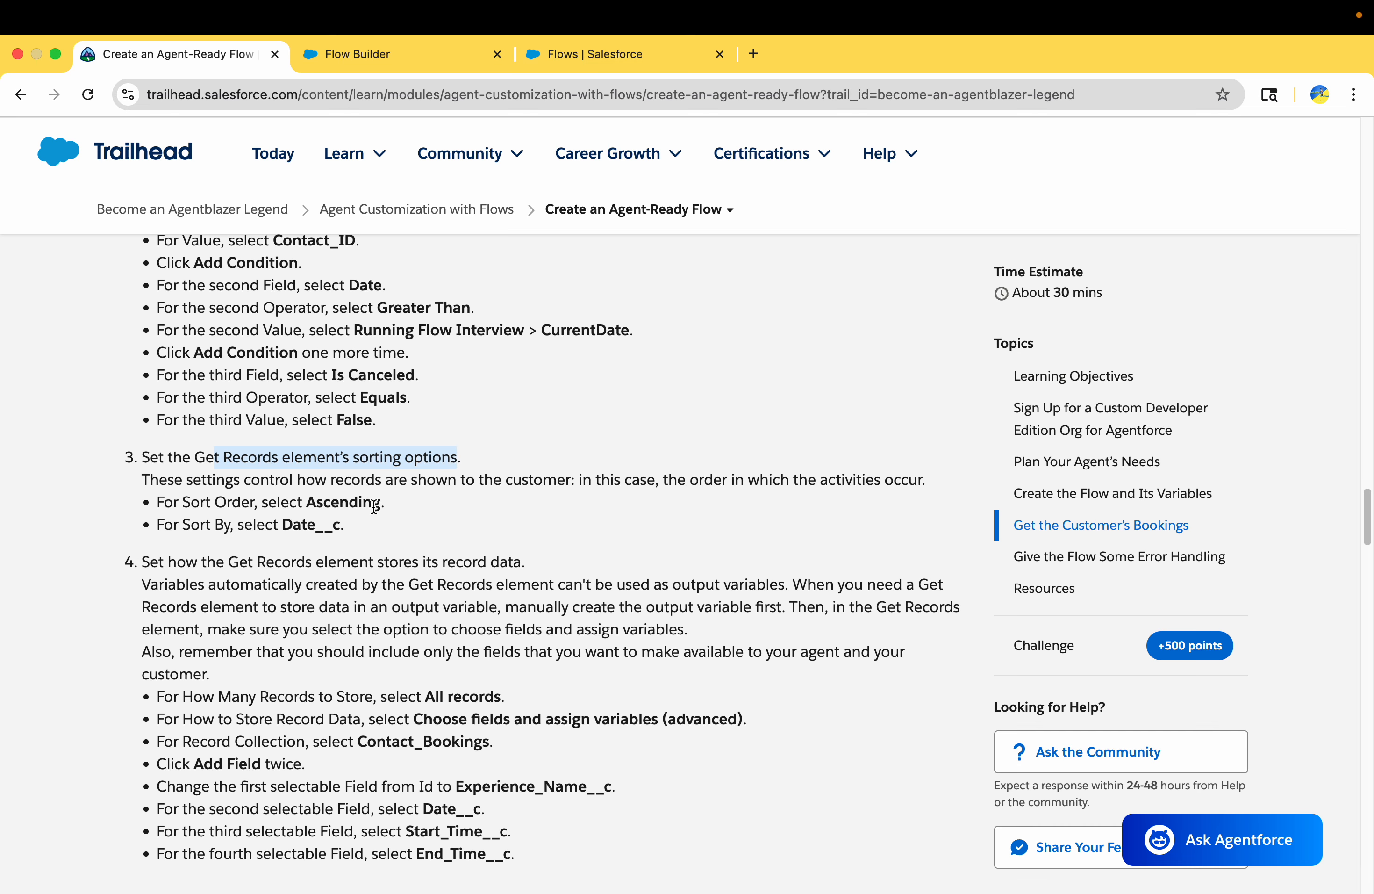
{"action": "left_click", "coordinate": [386, 55]}
{"action": "scroll", "coordinate": [660, 598], "scroll_direction": "down", "scroll_amount": 3}
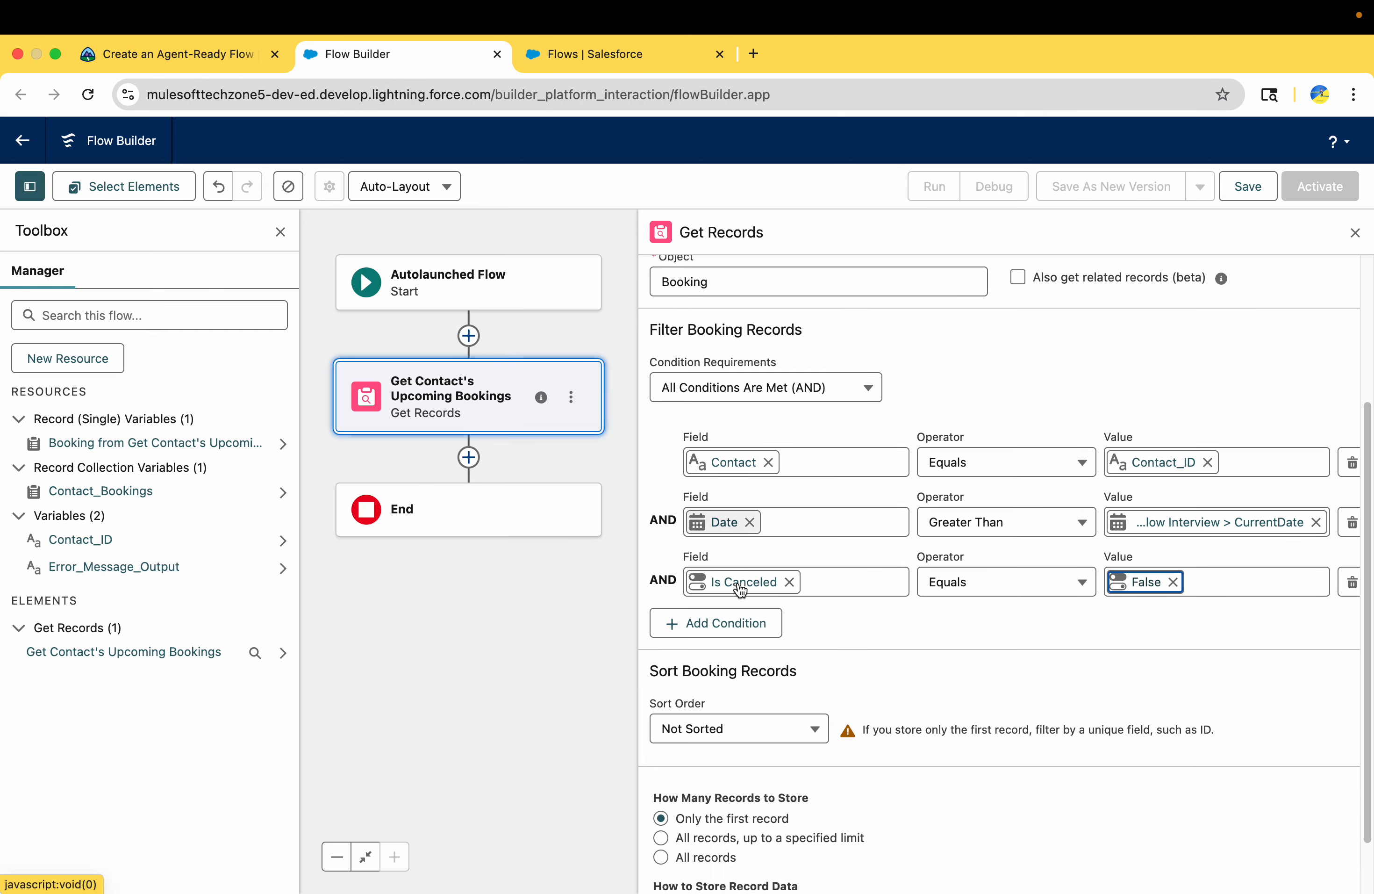
{"action": "left_click_drag", "start_coordinate": [650, 601], "coordinate": [802, 613]}
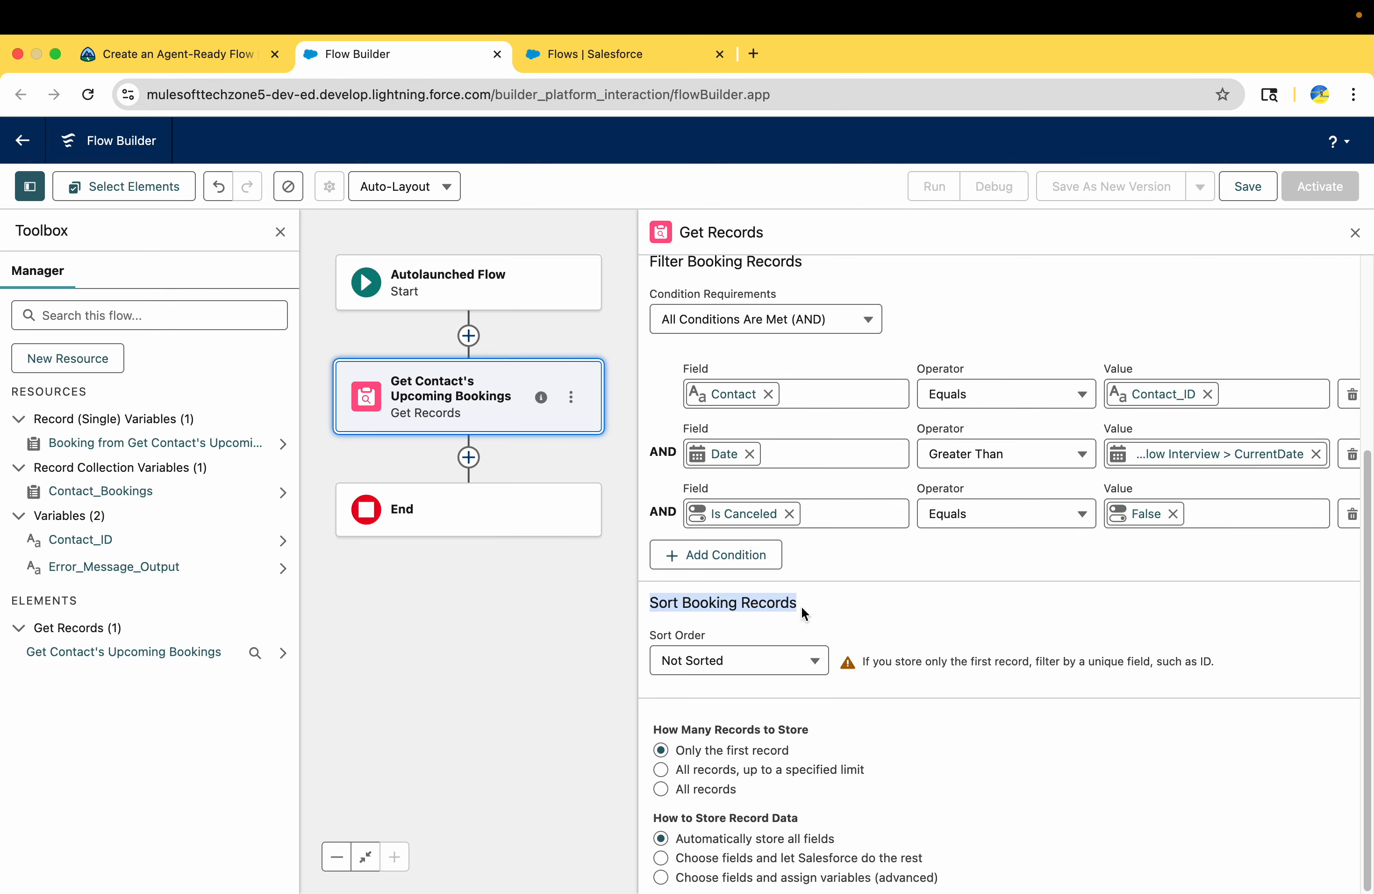
{"action": "left_click", "coordinate": [760, 675]}
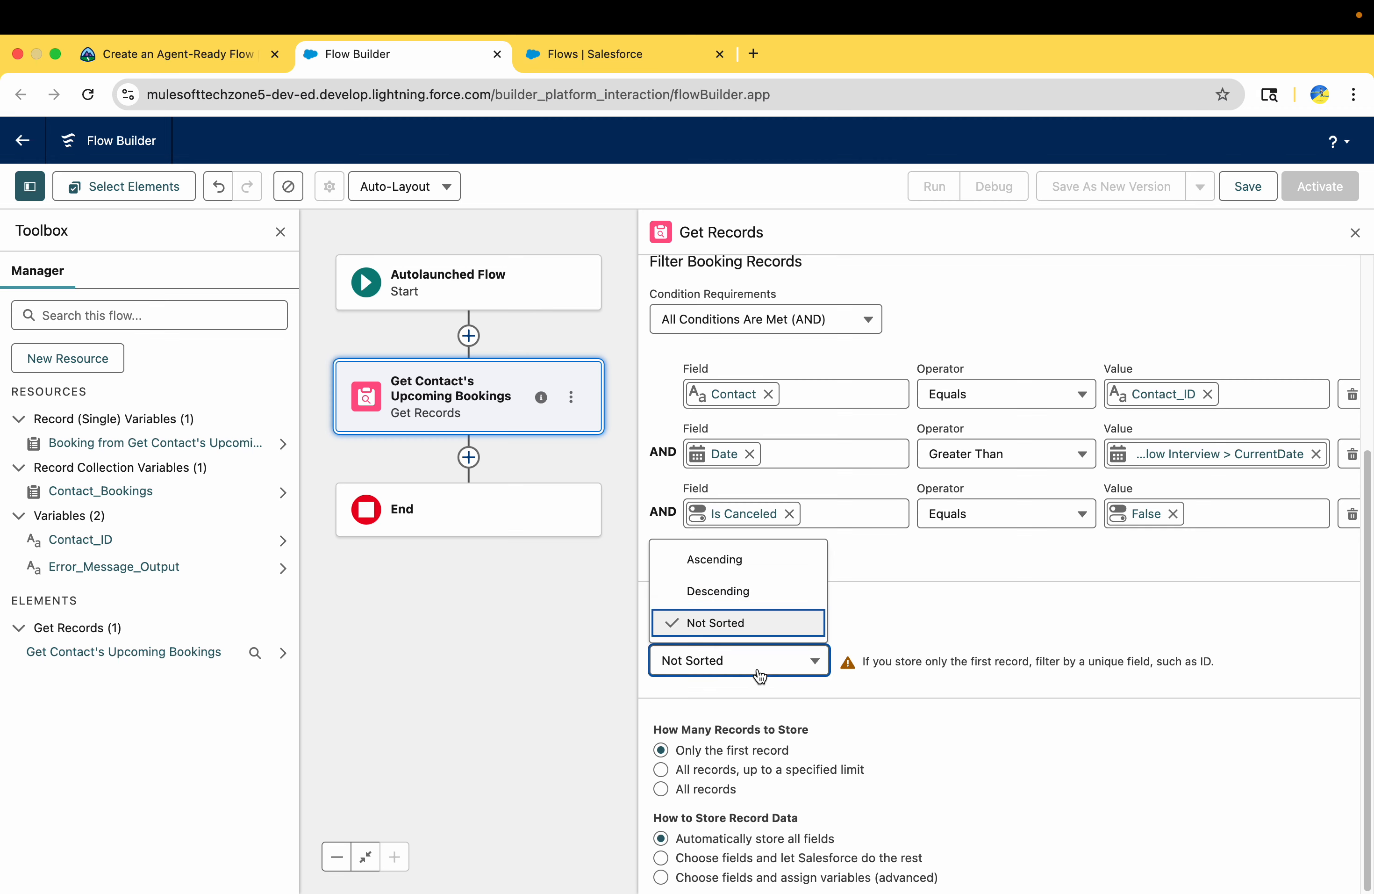
{"action": "left_click", "coordinate": [762, 566]}
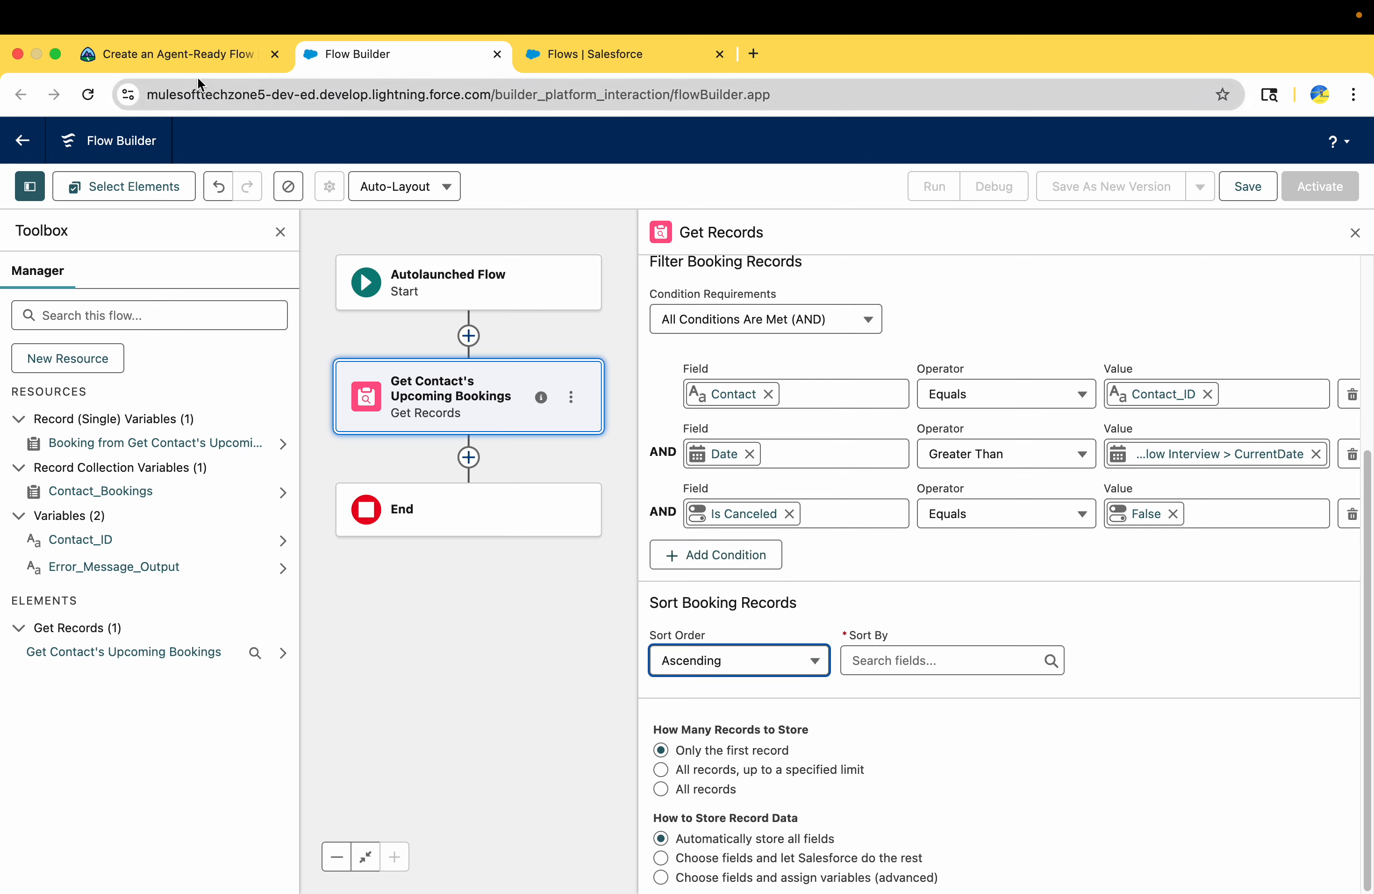
Copy Date__c from Trailhead's instructions and set it as the field to sort the booking records by
{"action": "left_click", "coordinate": [165, 55]}
{"action": "double_click", "coordinate": [315, 525]}
{"action": "key", "text": "super+c"}
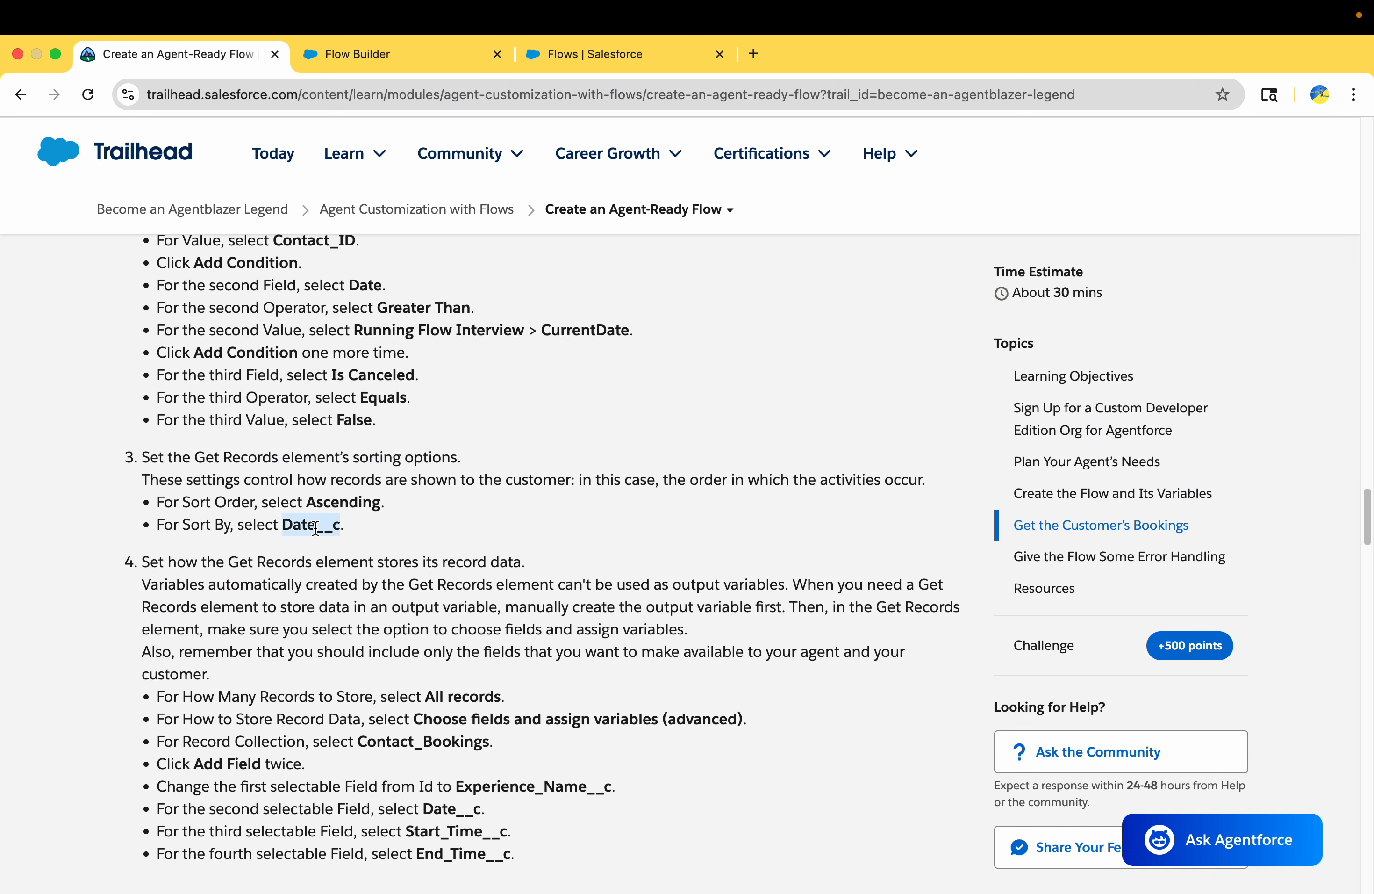
{"action": "left_click", "coordinate": [387, 53]}
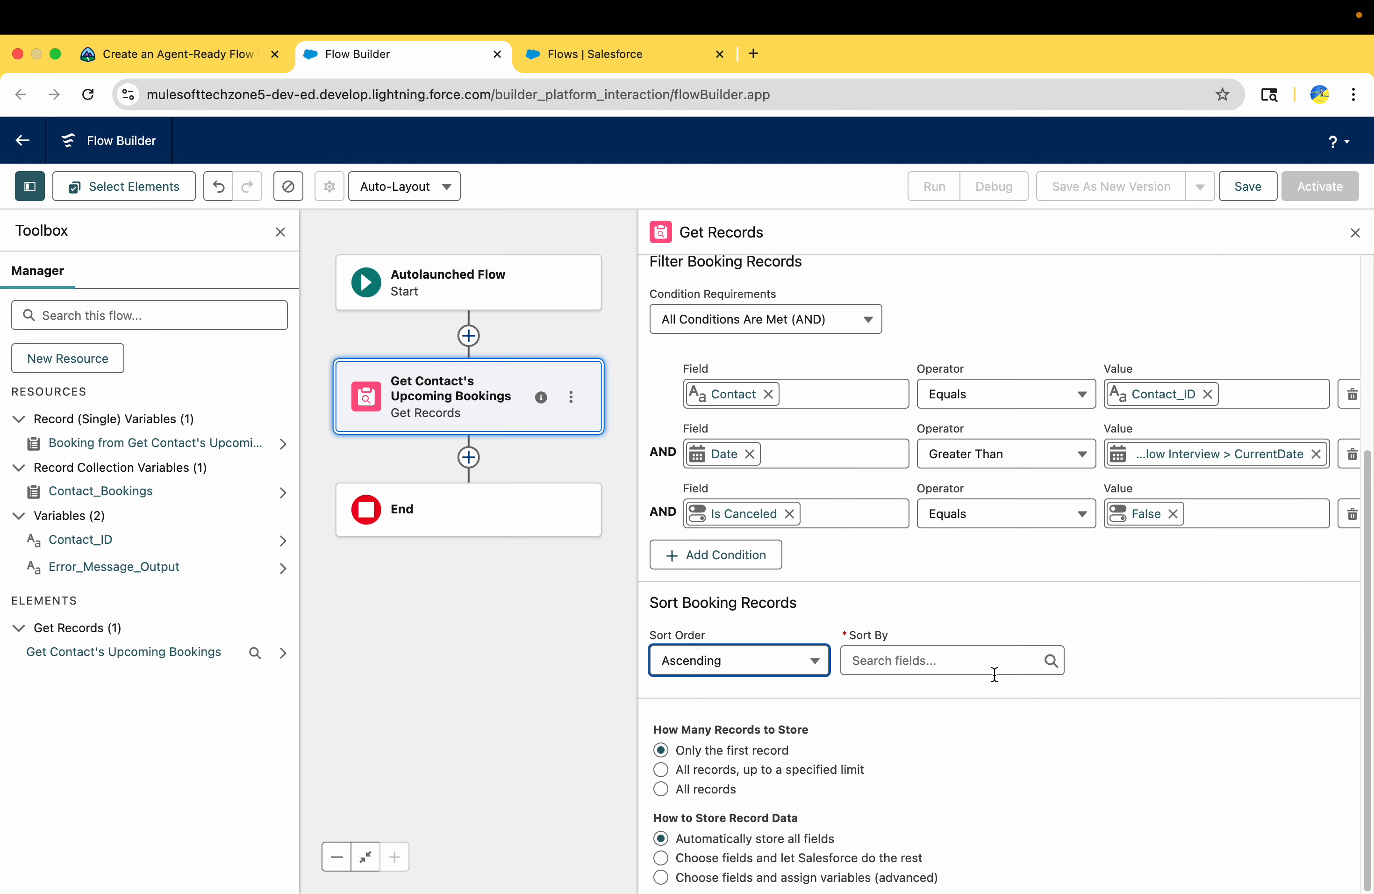
{"action": "left_click", "coordinate": [965, 662]}
{"action": "key", "text": "super+v"}
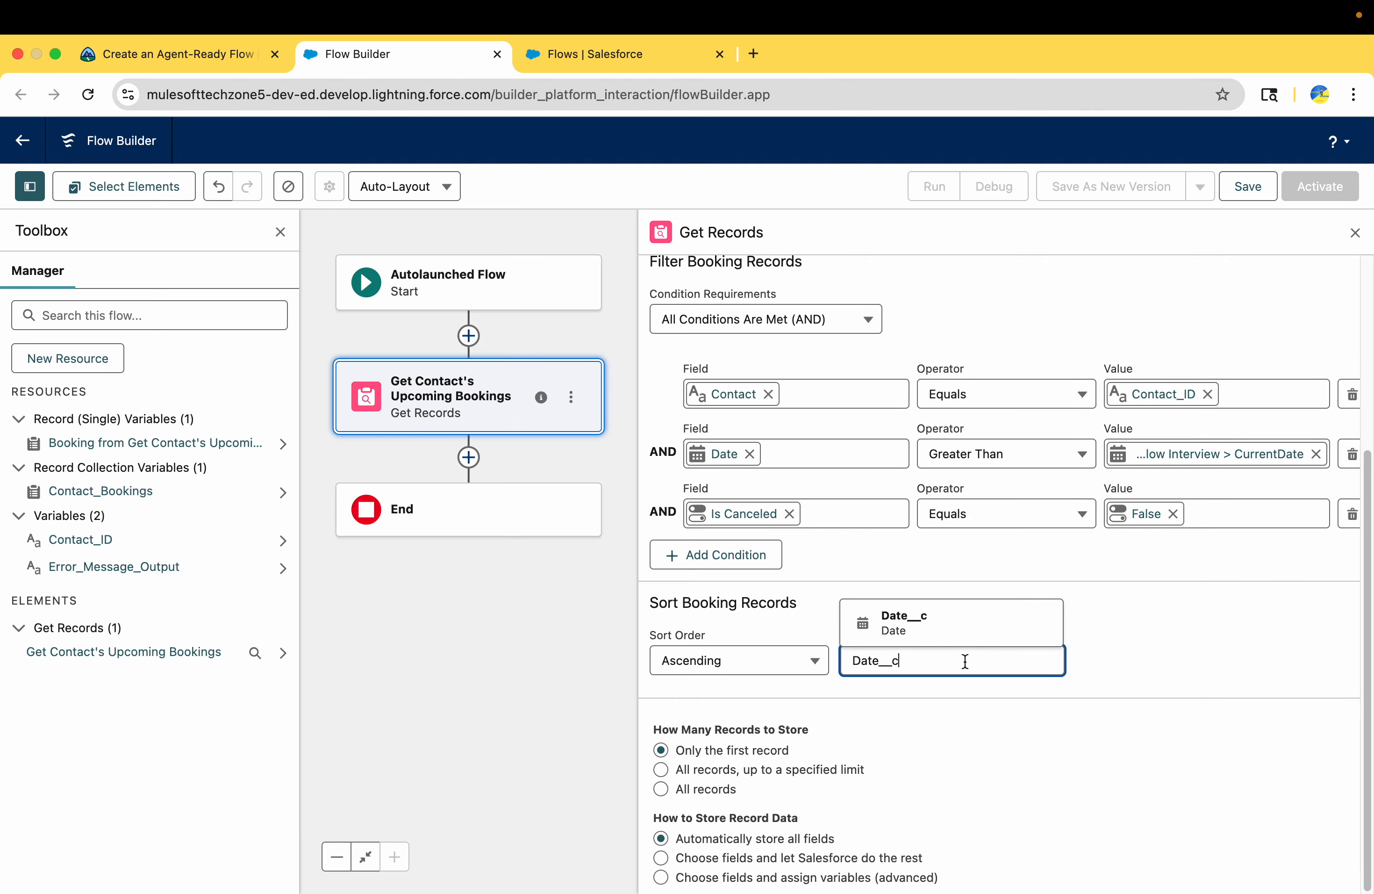
{"action": "left_click", "coordinate": [897, 624]}
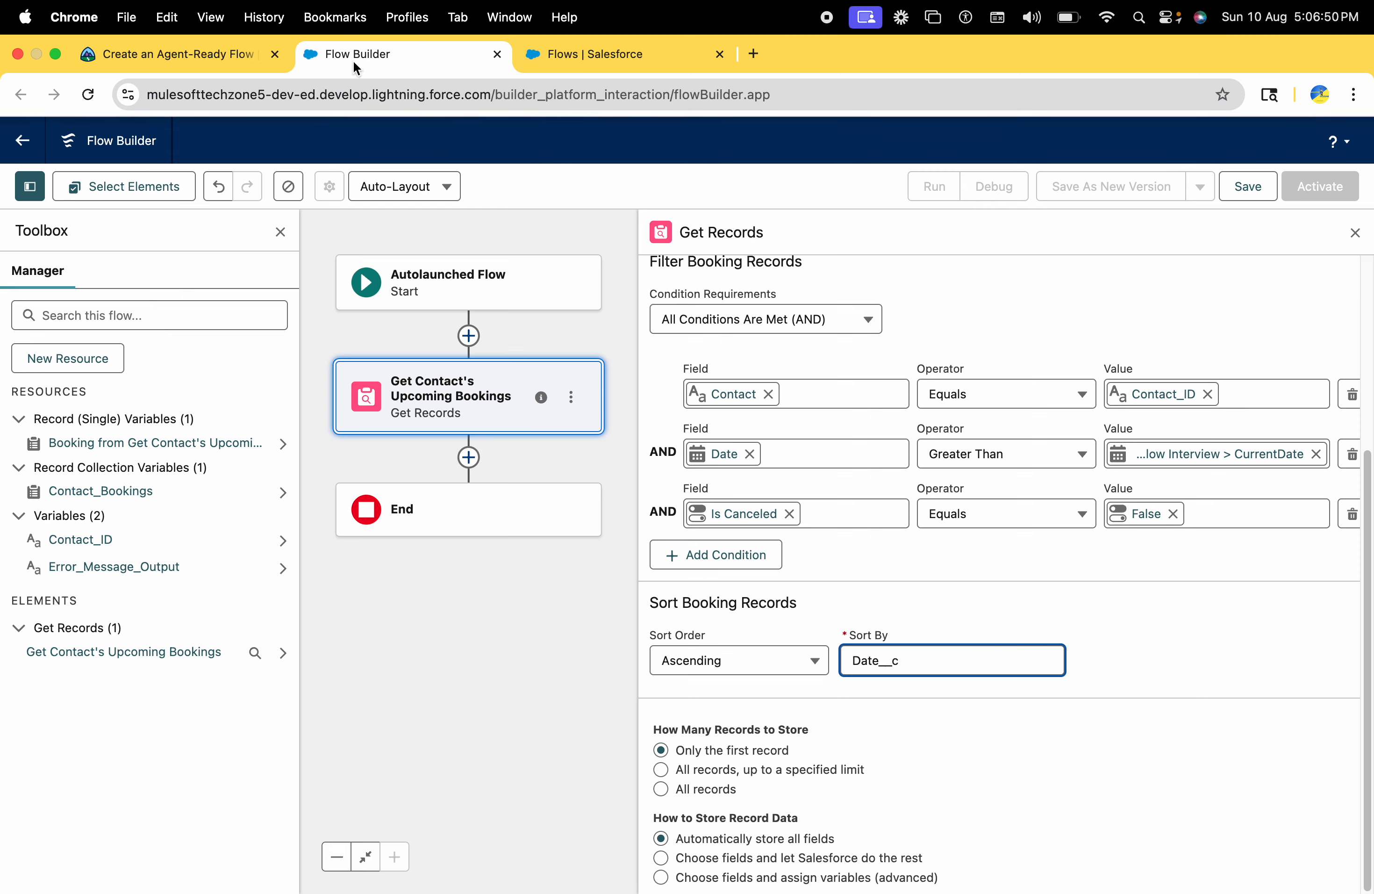
Check Trailhead's instructions for storing record data and set the Get Records element to store All records
{"action": "left_click", "coordinate": [134, 60]}
{"action": "scroll", "coordinate": [361, 524], "scroll_direction": "down", "scroll_amount": 3}
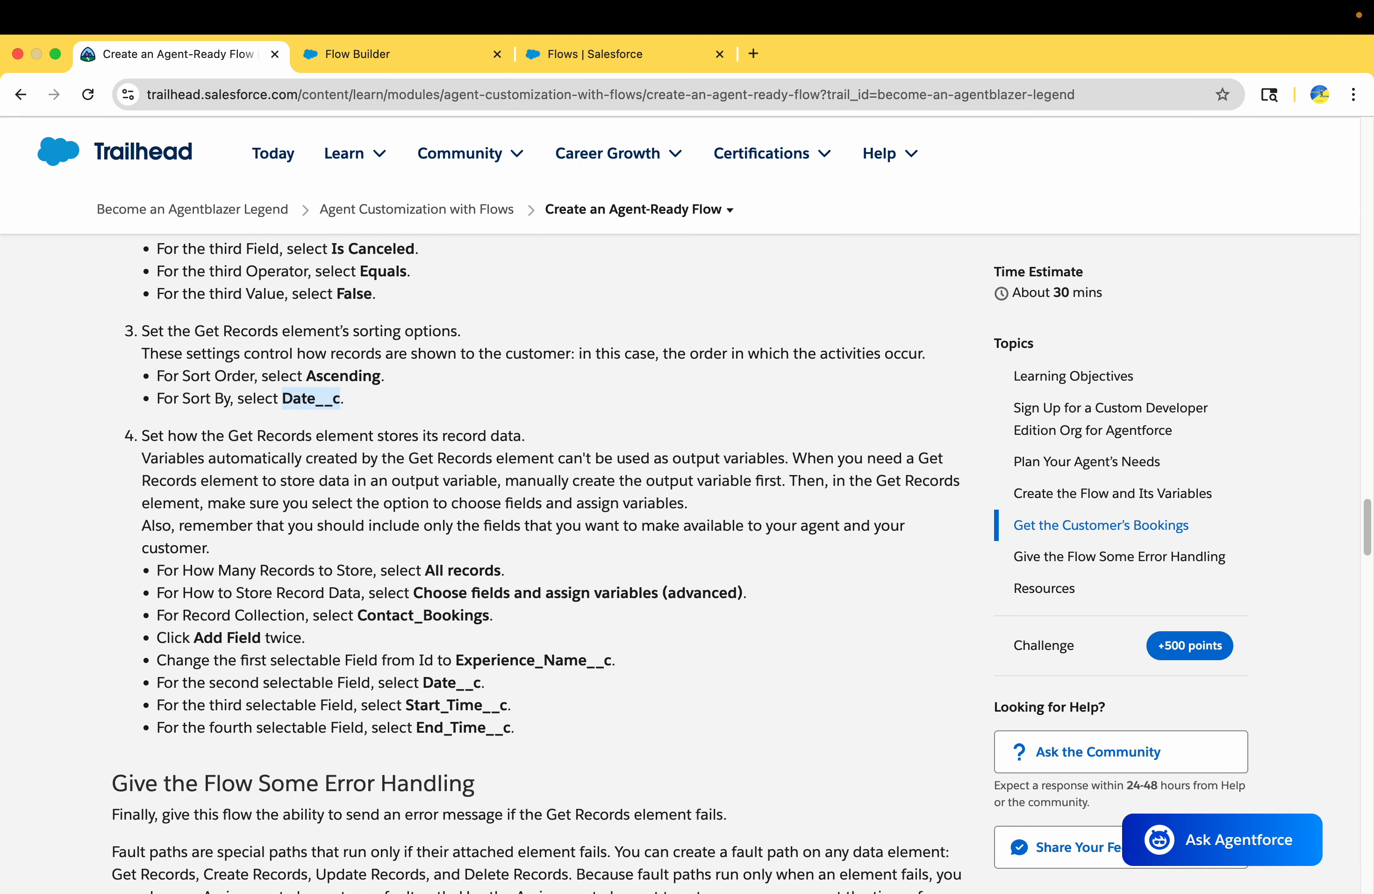
{"action": "scroll", "coordinate": [363, 526], "scroll_direction": "down", "scroll_amount": 1}
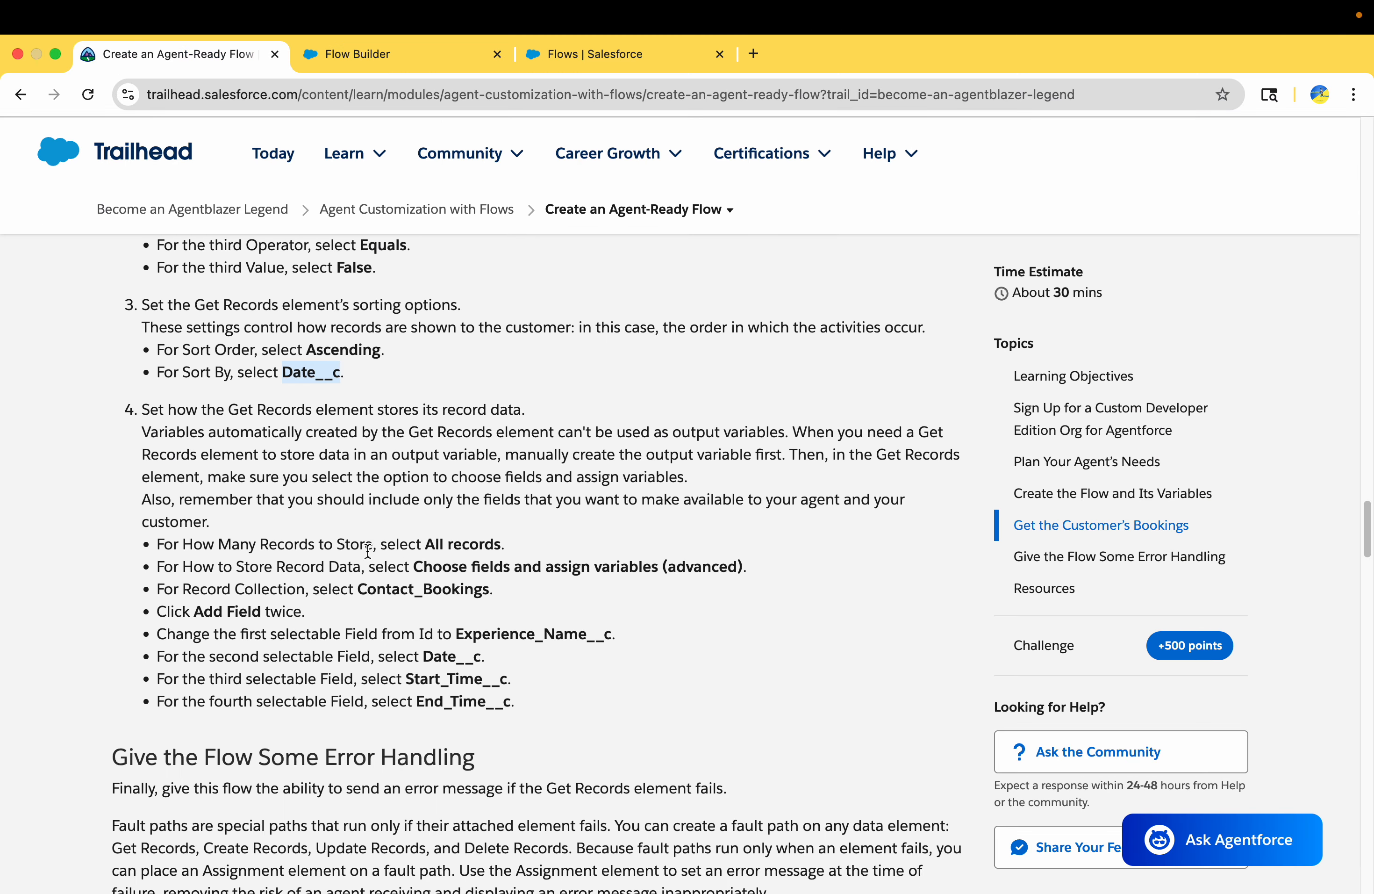
{"action": "left_click_drag", "start_coordinate": [183, 534], "coordinate": [485, 544]}
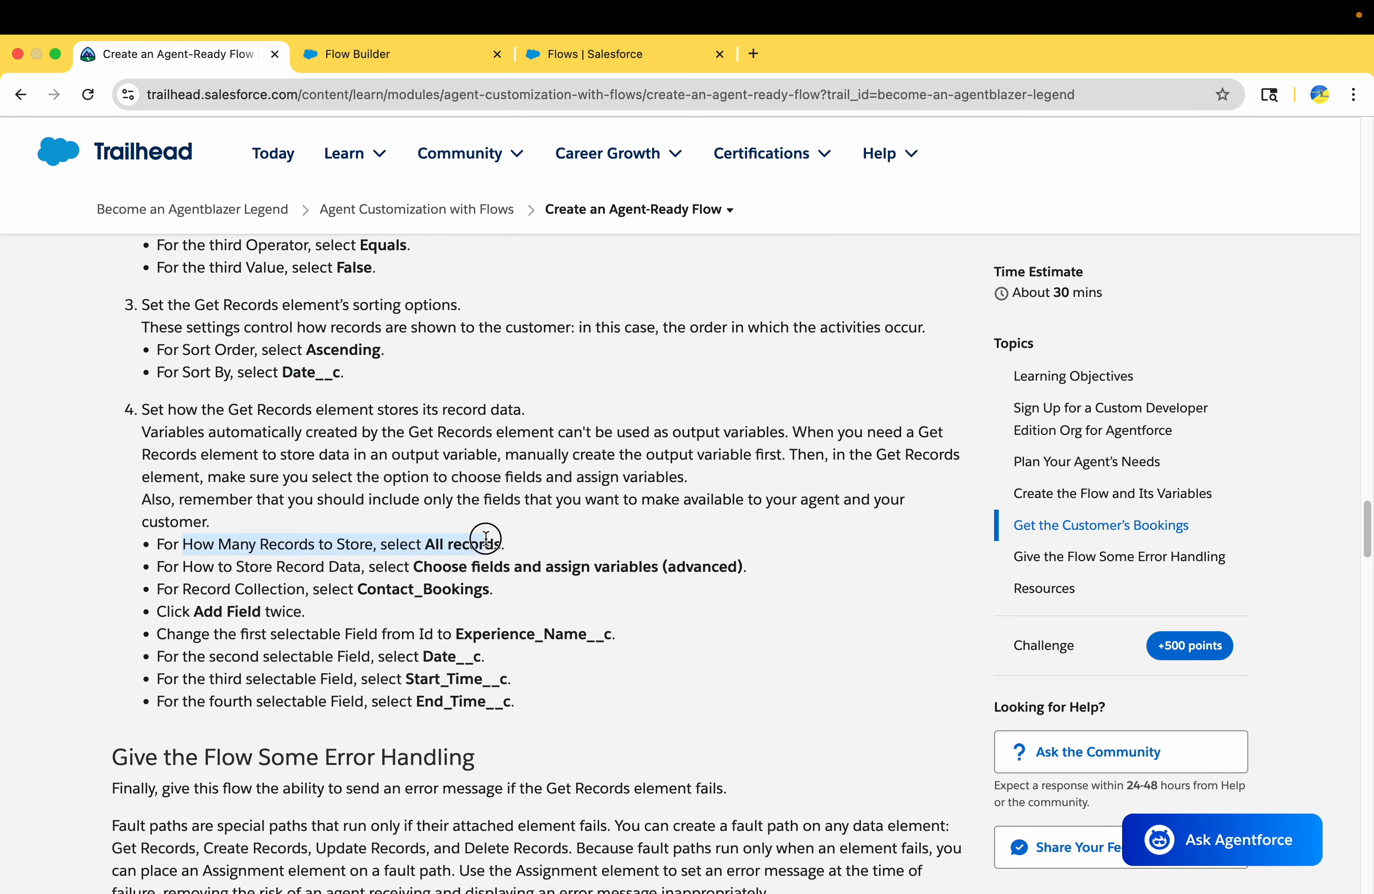
{"action": "double_click", "coordinate": [453, 544]}
{"action": "left_click", "coordinate": [348, 58]}
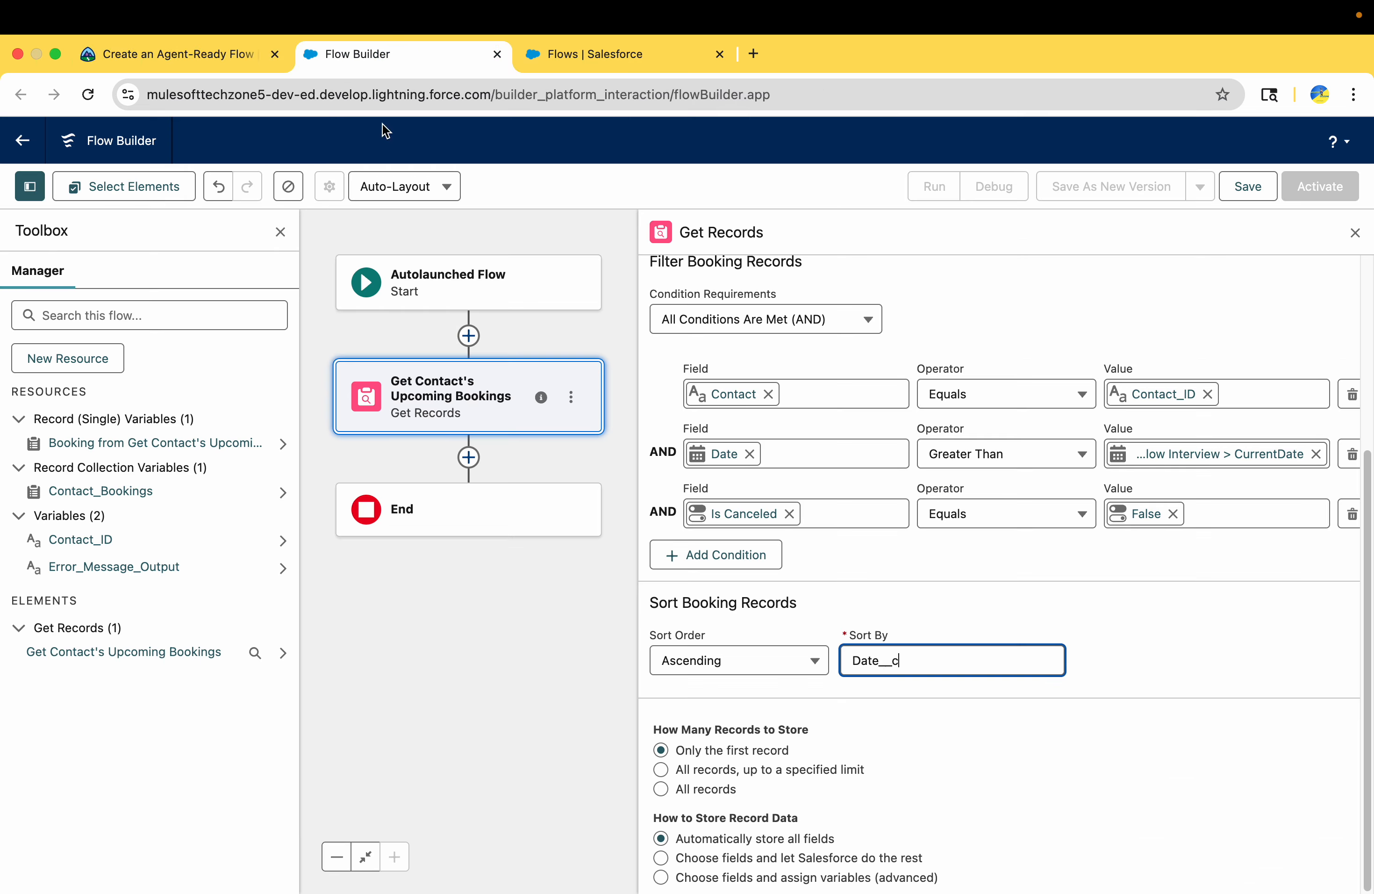
{"action": "left_click_drag", "start_coordinate": [685, 725], "coordinate": [848, 736]}
{"action": "left_click", "coordinate": [684, 798]}
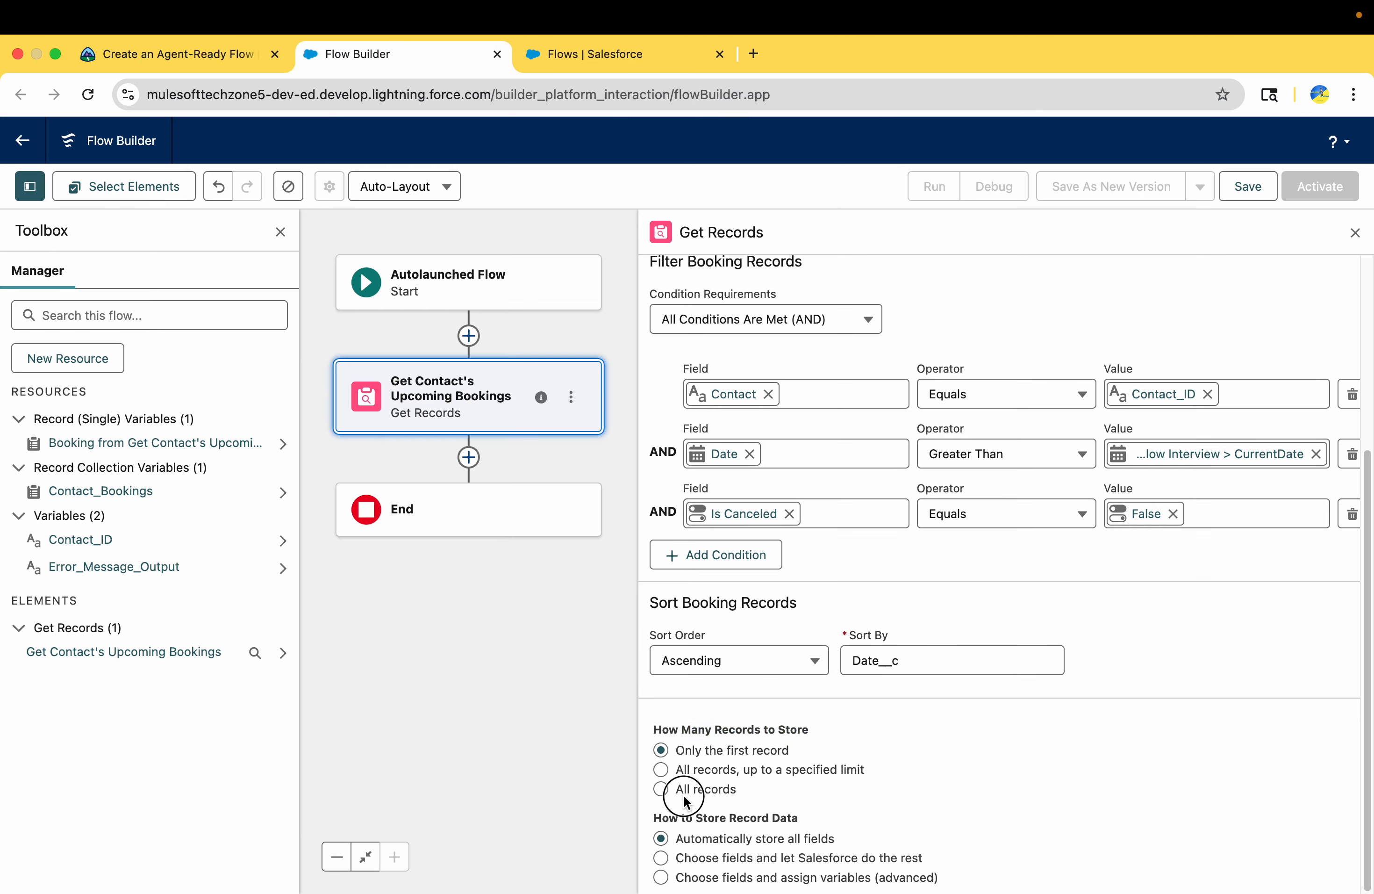
{"action": "left_click", "coordinate": [687, 785]}
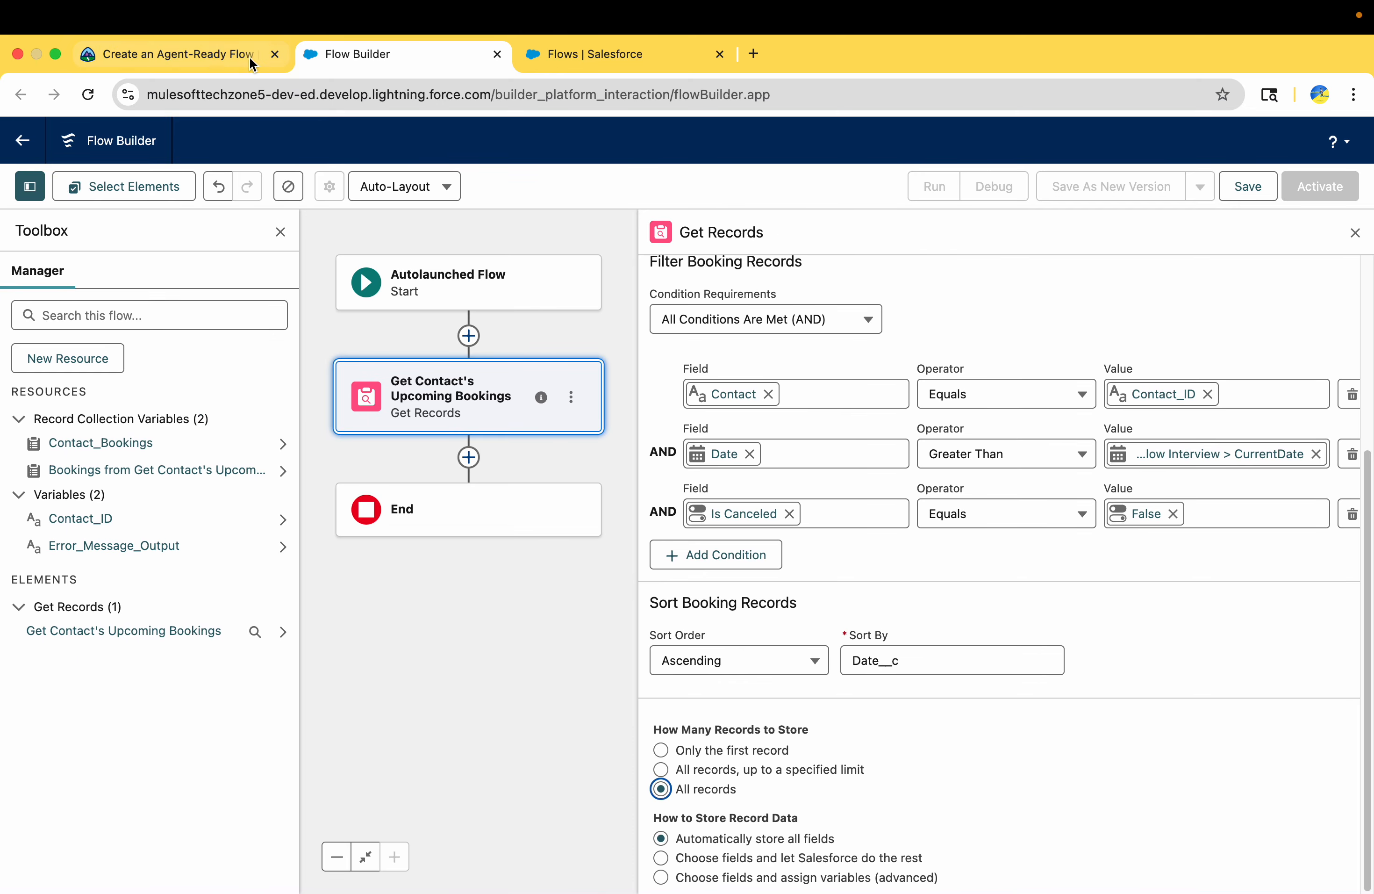
Following Trailhead's instructions, set how record data is stored to Choose fields and assign variables (advanced)
{"action": "left_click", "coordinate": [196, 62]}
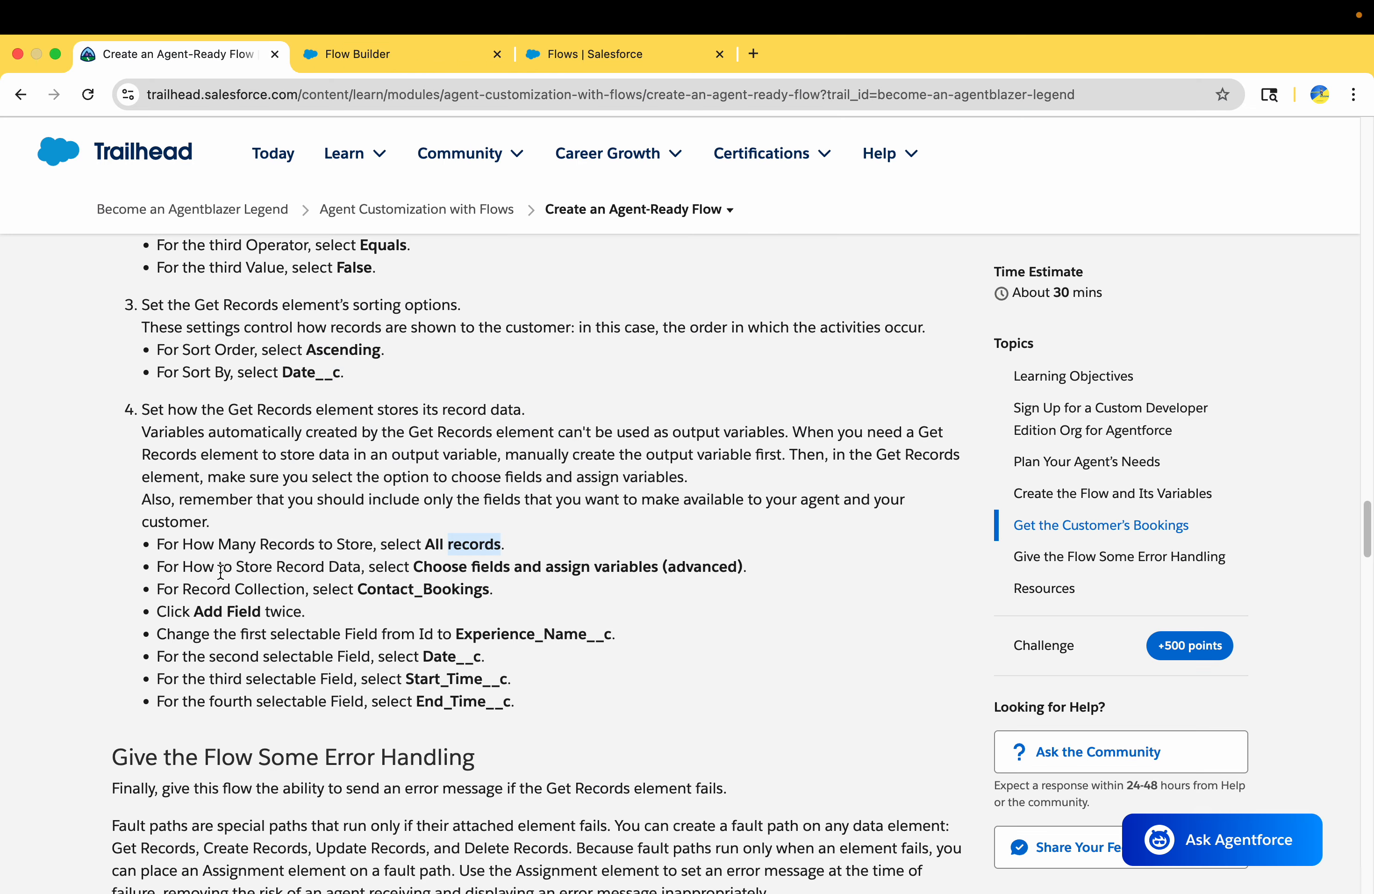
{"action": "left_click_drag", "start_coordinate": [204, 567], "coordinate": [779, 572]}
{"action": "left_click", "coordinate": [382, 54]}
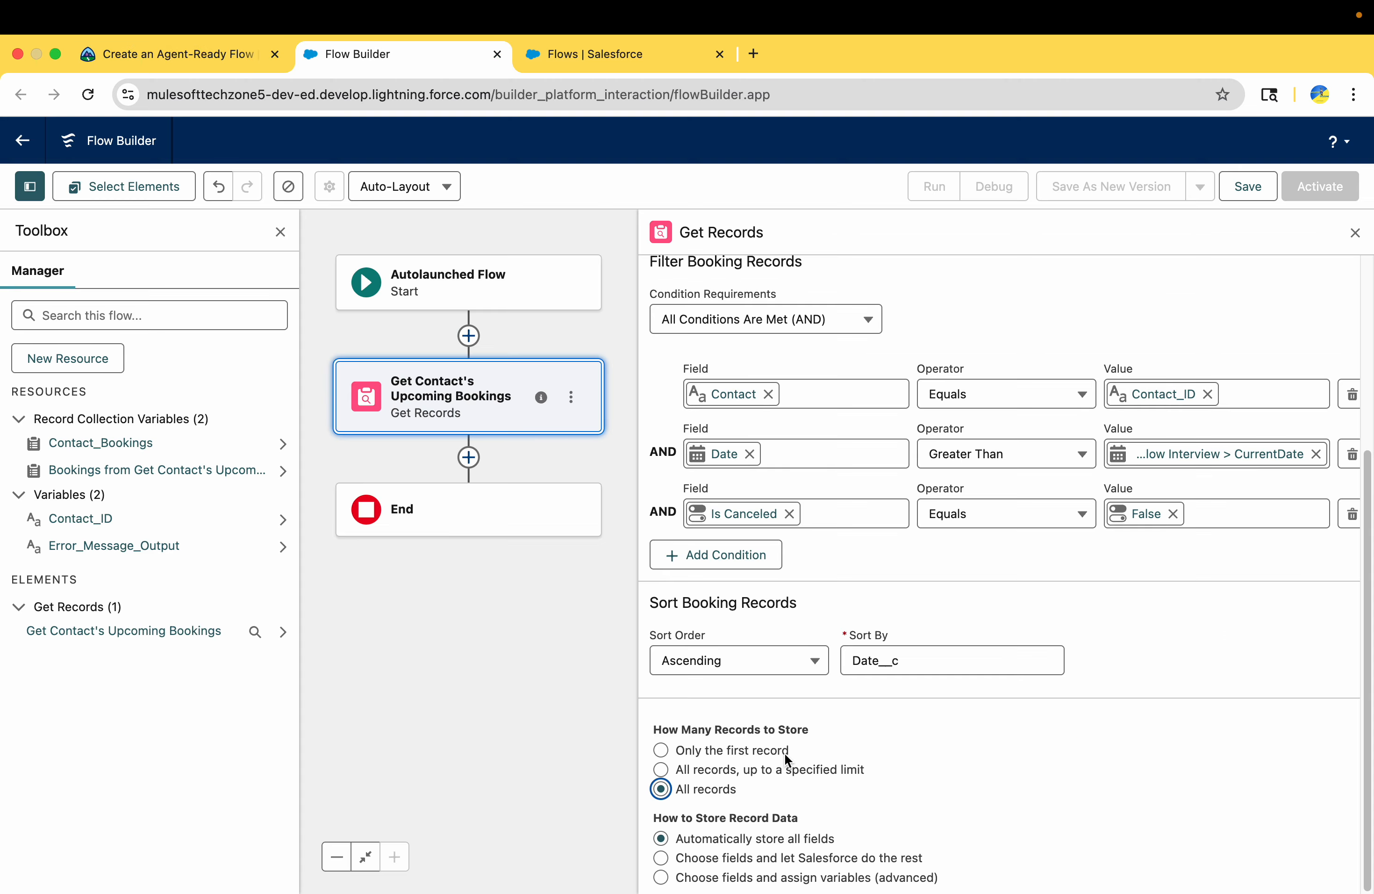
{"action": "left_click", "coordinate": [708, 879]}
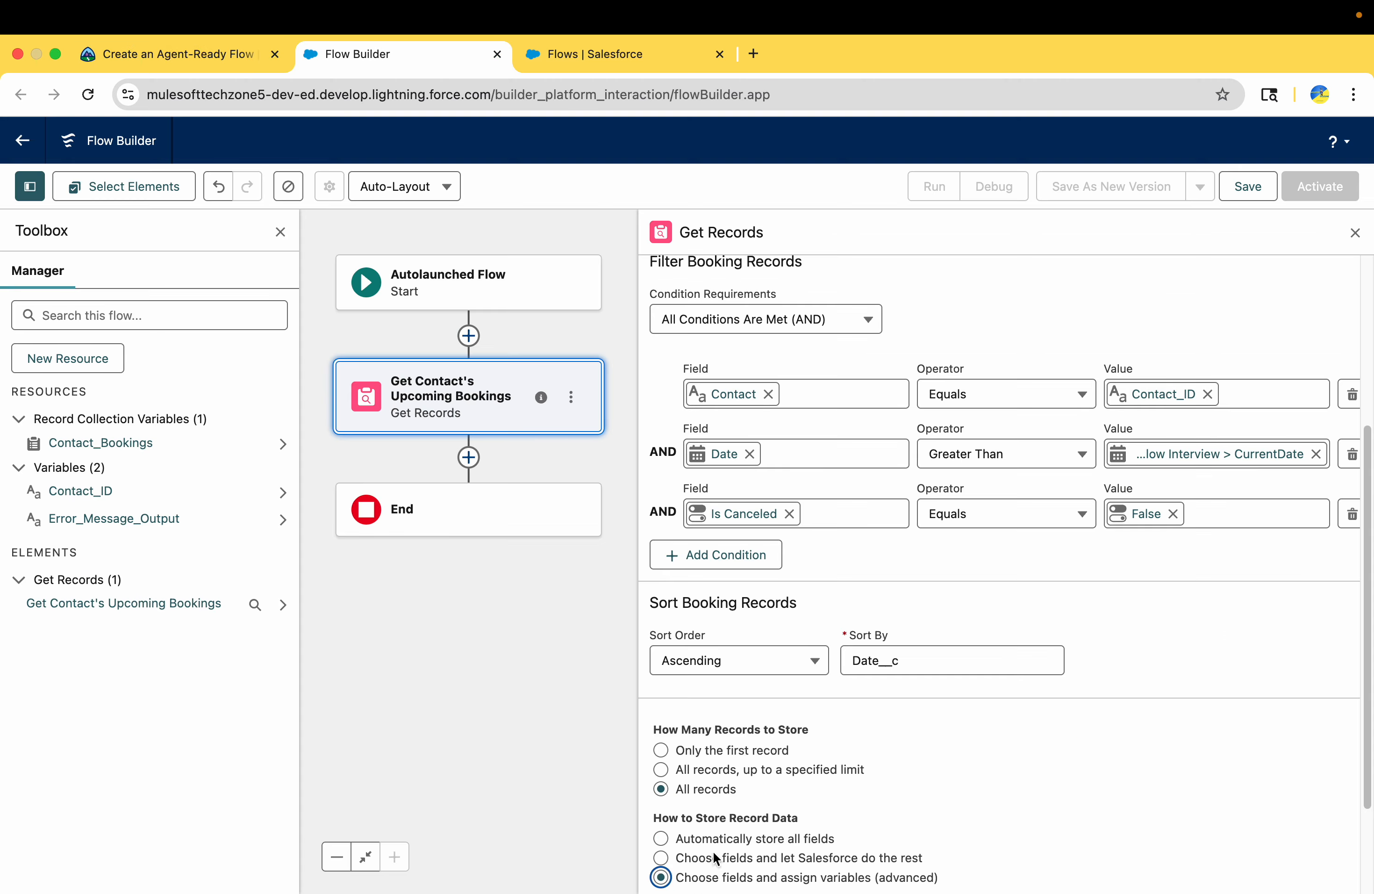
{"action": "scroll", "coordinate": [713, 850], "scroll_direction": "down", "scroll_amount": 3}
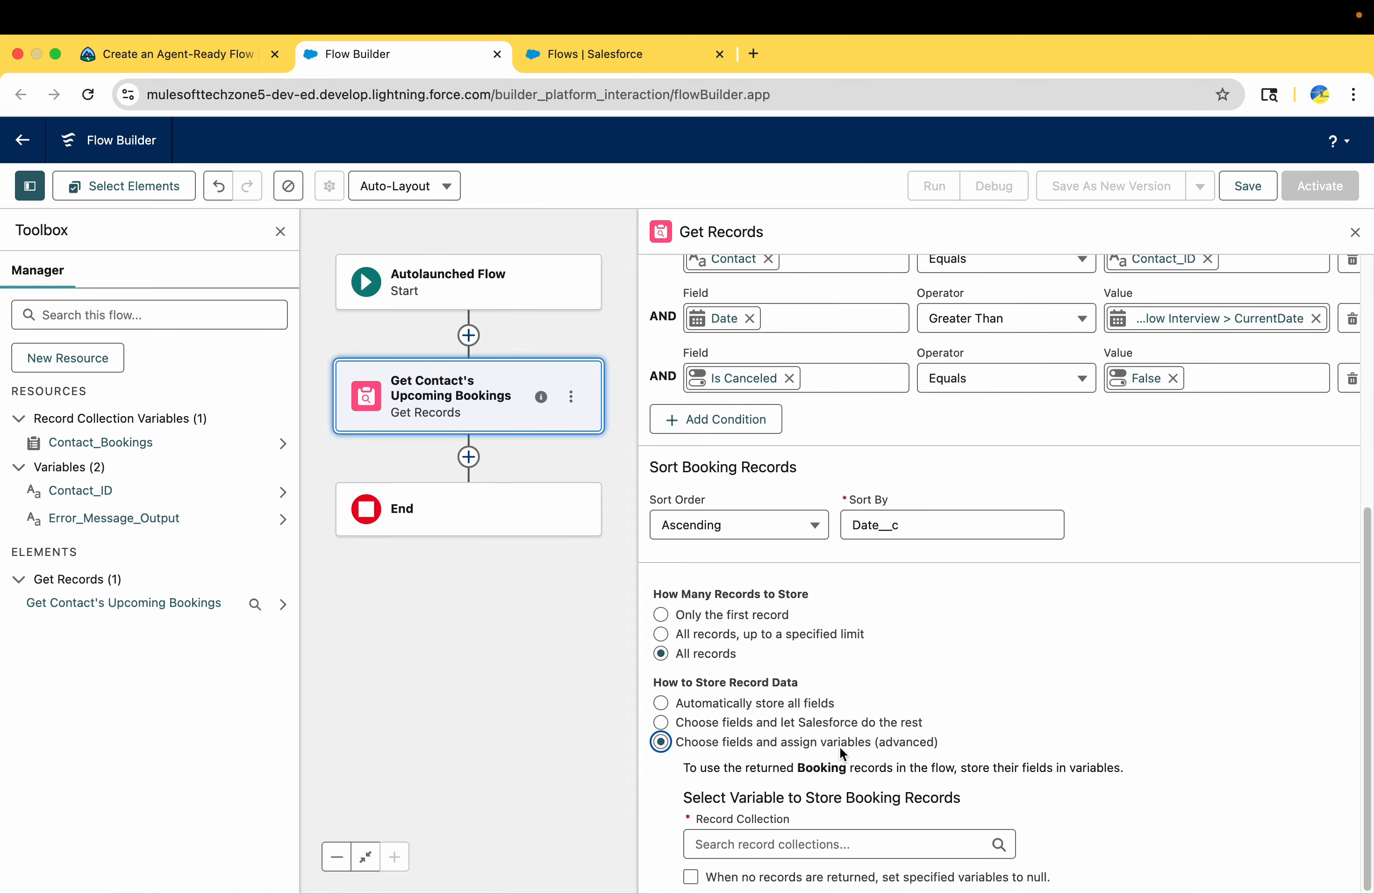
{"action": "left_click", "coordinate": [899, 747]}
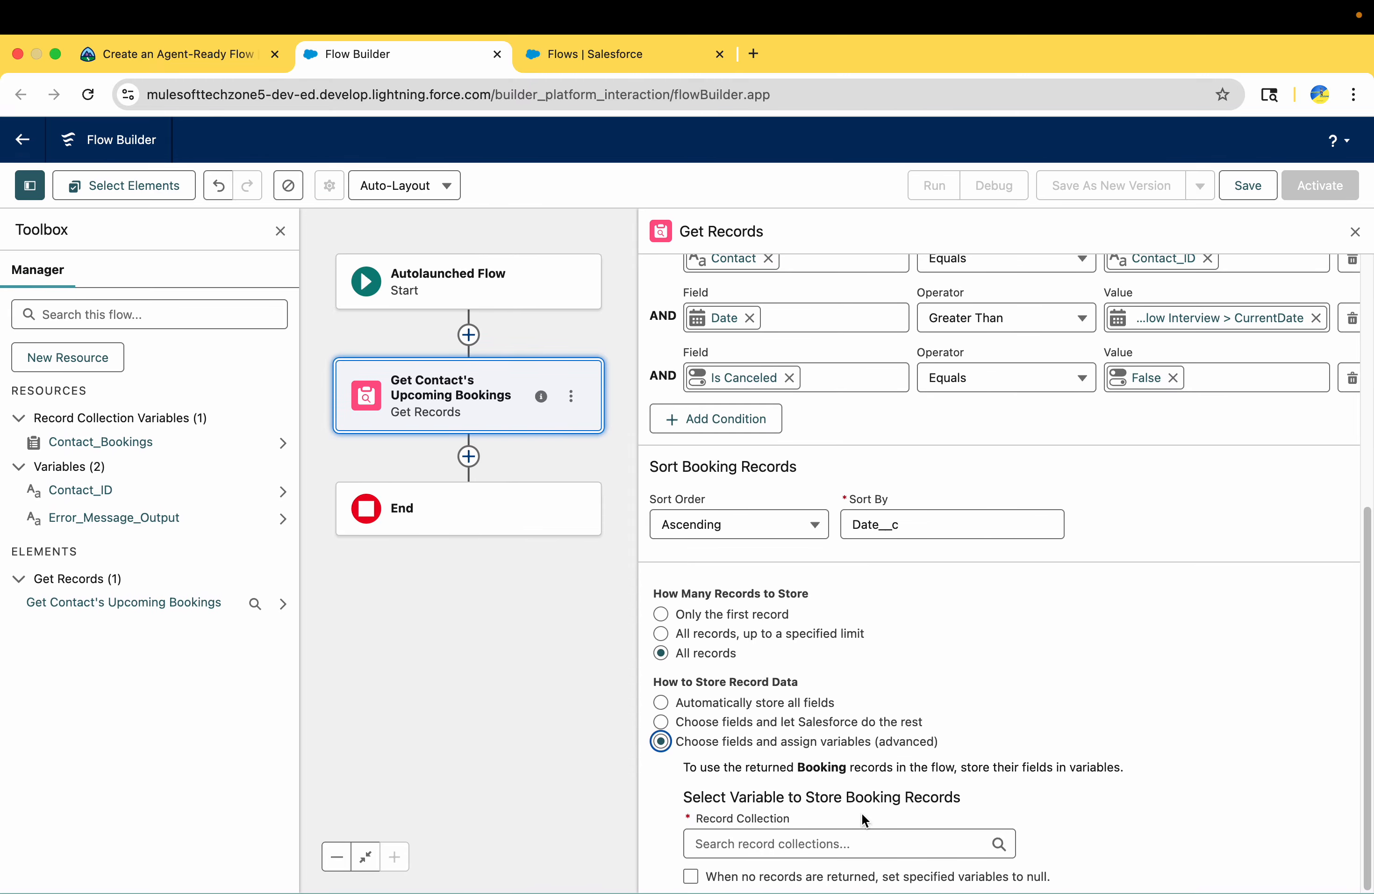
Look up the record collection in Trailhead's instructions and select Contact_Bookings as the variable that stores the booking records
{"action": "left_click", "coordinate": [206, 54]}
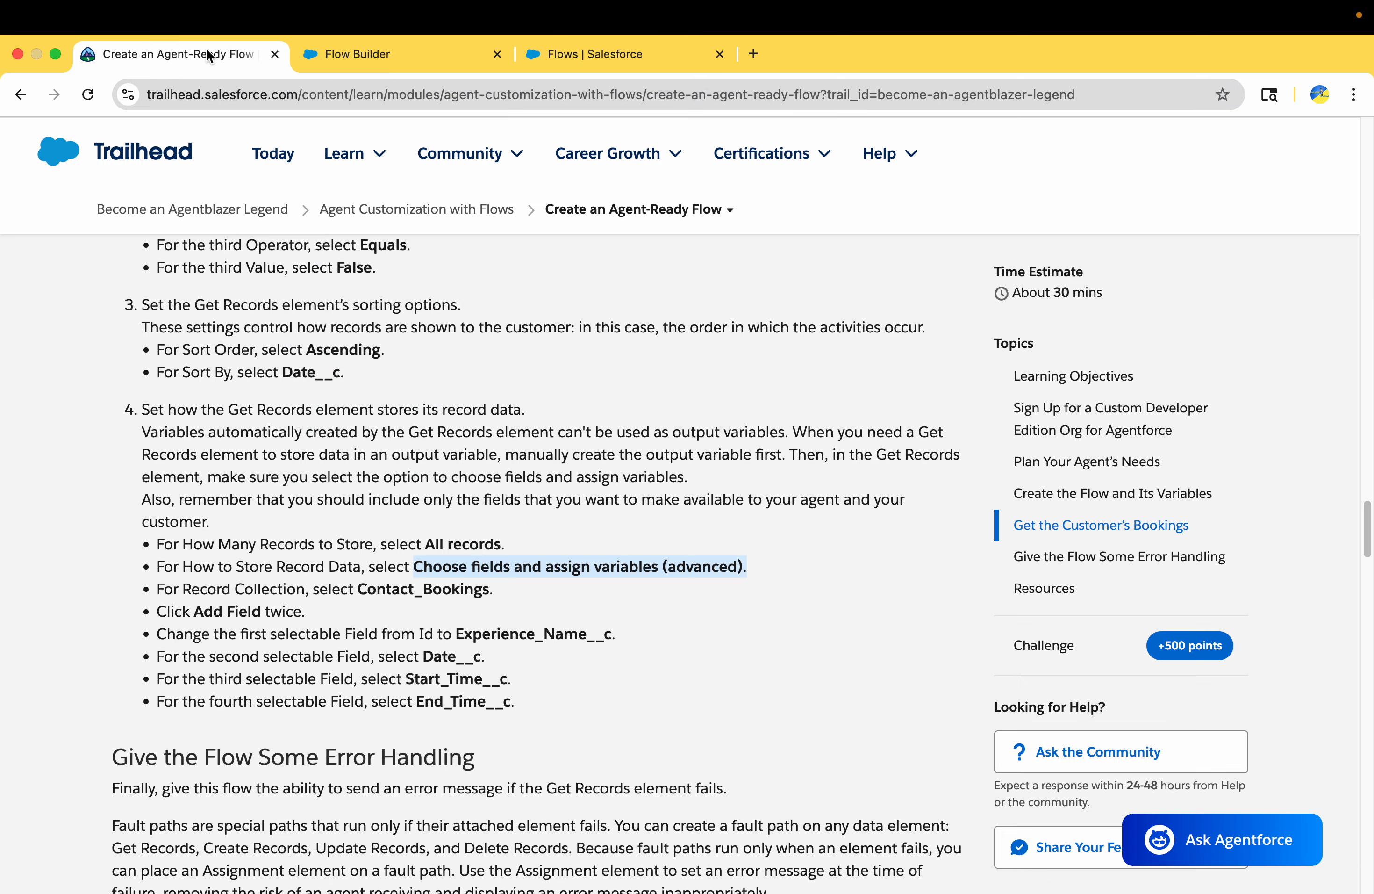
{"action": "double_click", "coordinate": [386, 588]}
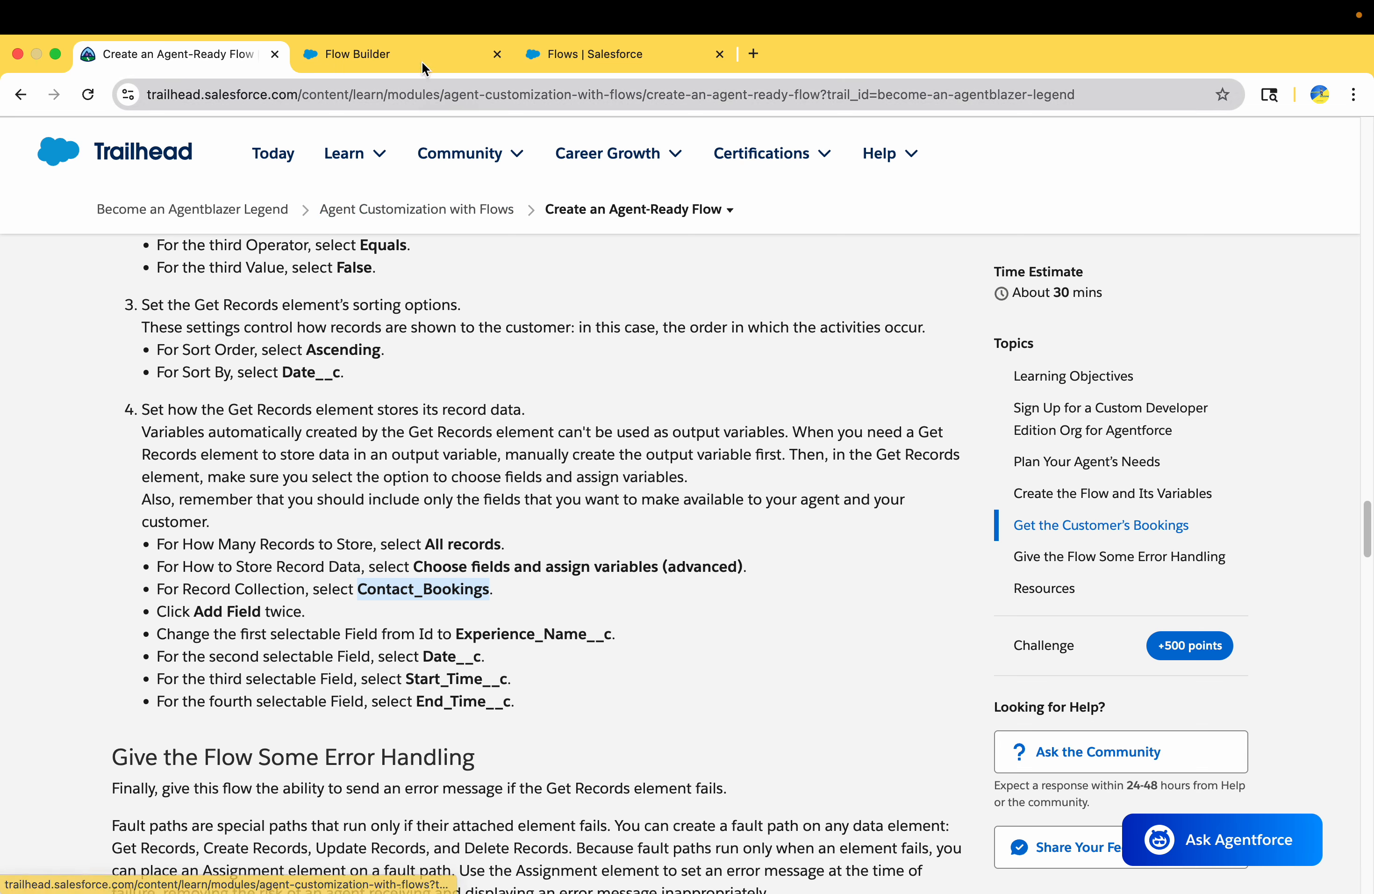
{"action": "left_click", "coordinate": [423, 61]}
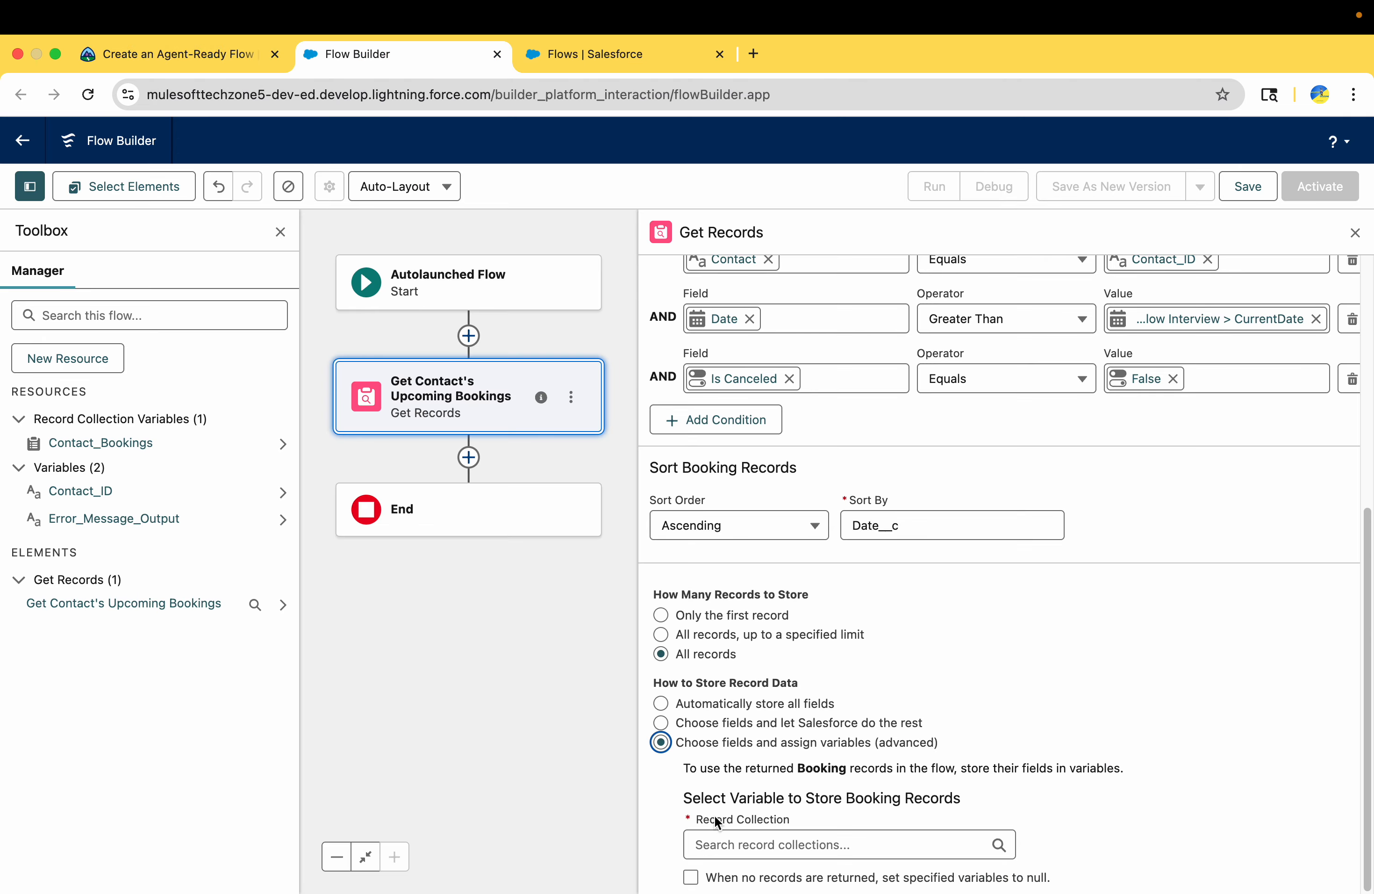
{"action": "left_click", "coordinate": [740, 844]}
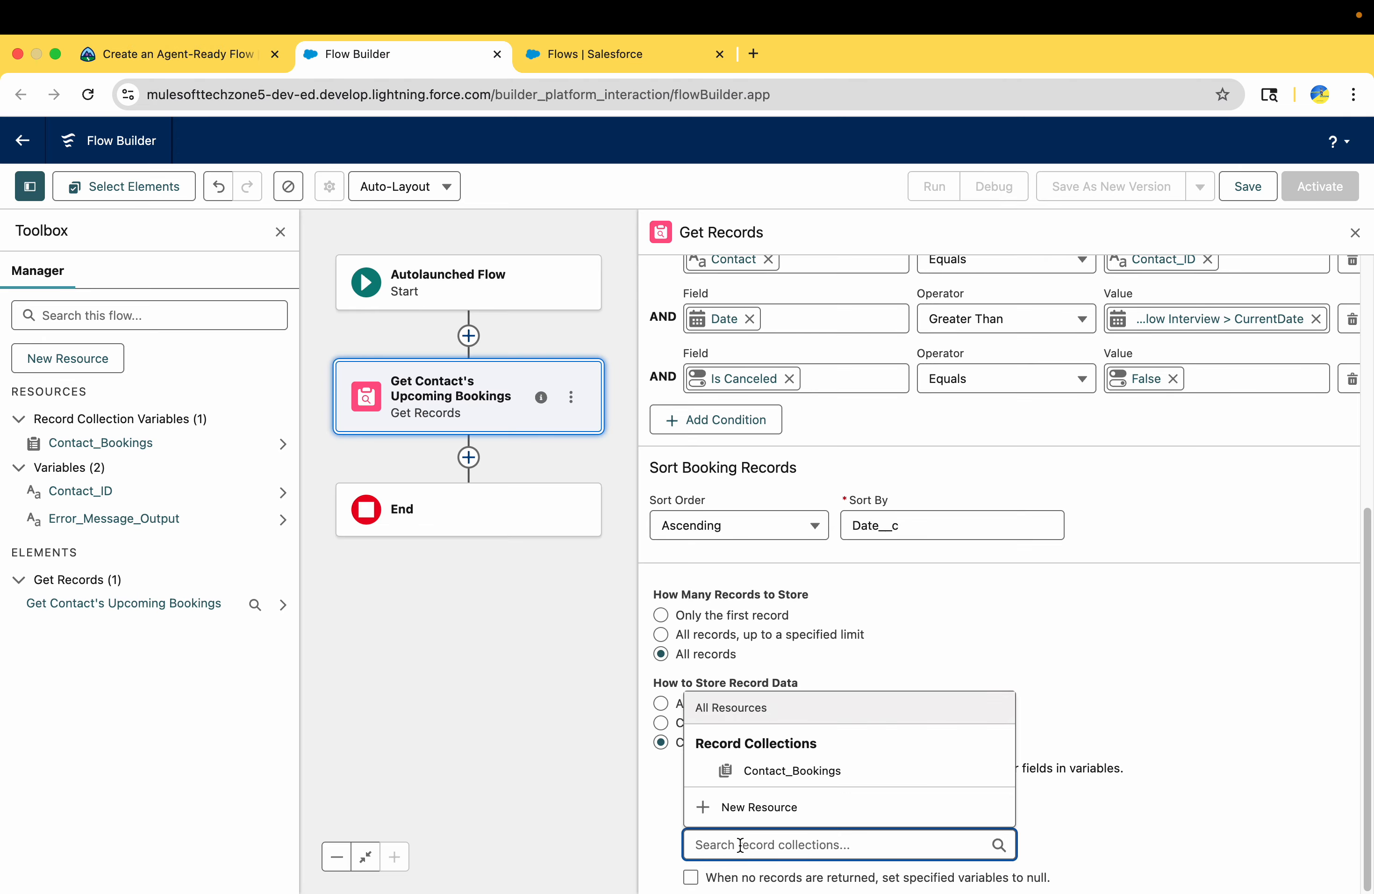
{"action": "left_click", "coordinate": [796, 770]}
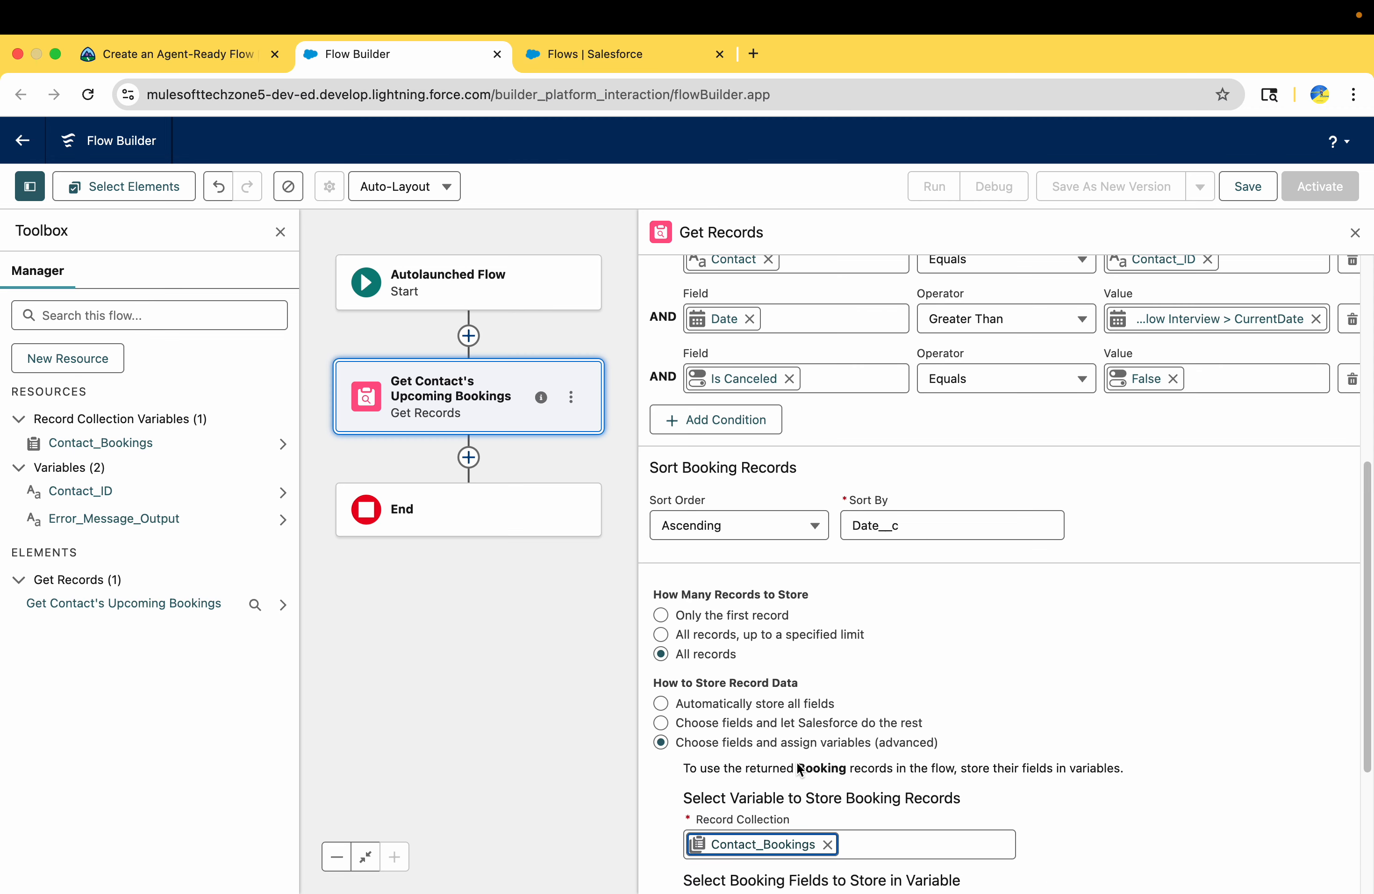
Check Trailhead's instructions and add two more field rows to the booking fields stored in the variable
{"action": "scroll", "coordinate": [798, 765], "scroll_direction": "down", "scroll_amount": 5}
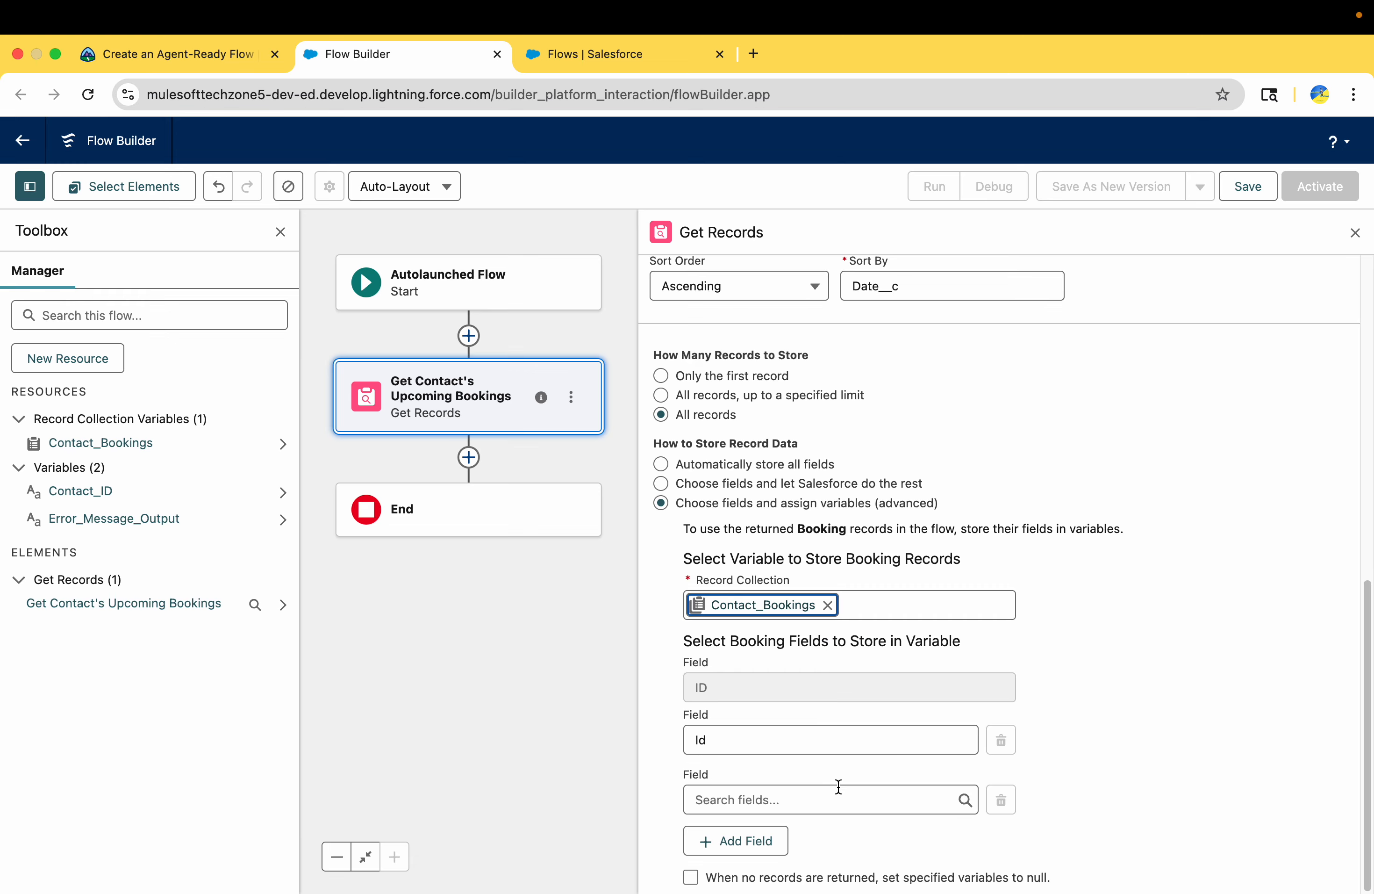
{"action": "left_click", "coordinate": [195, 46]}
{"action": "scroll", "coordinate": [486, 688], "scroll_direction": "down", "scroll_amount": 1}
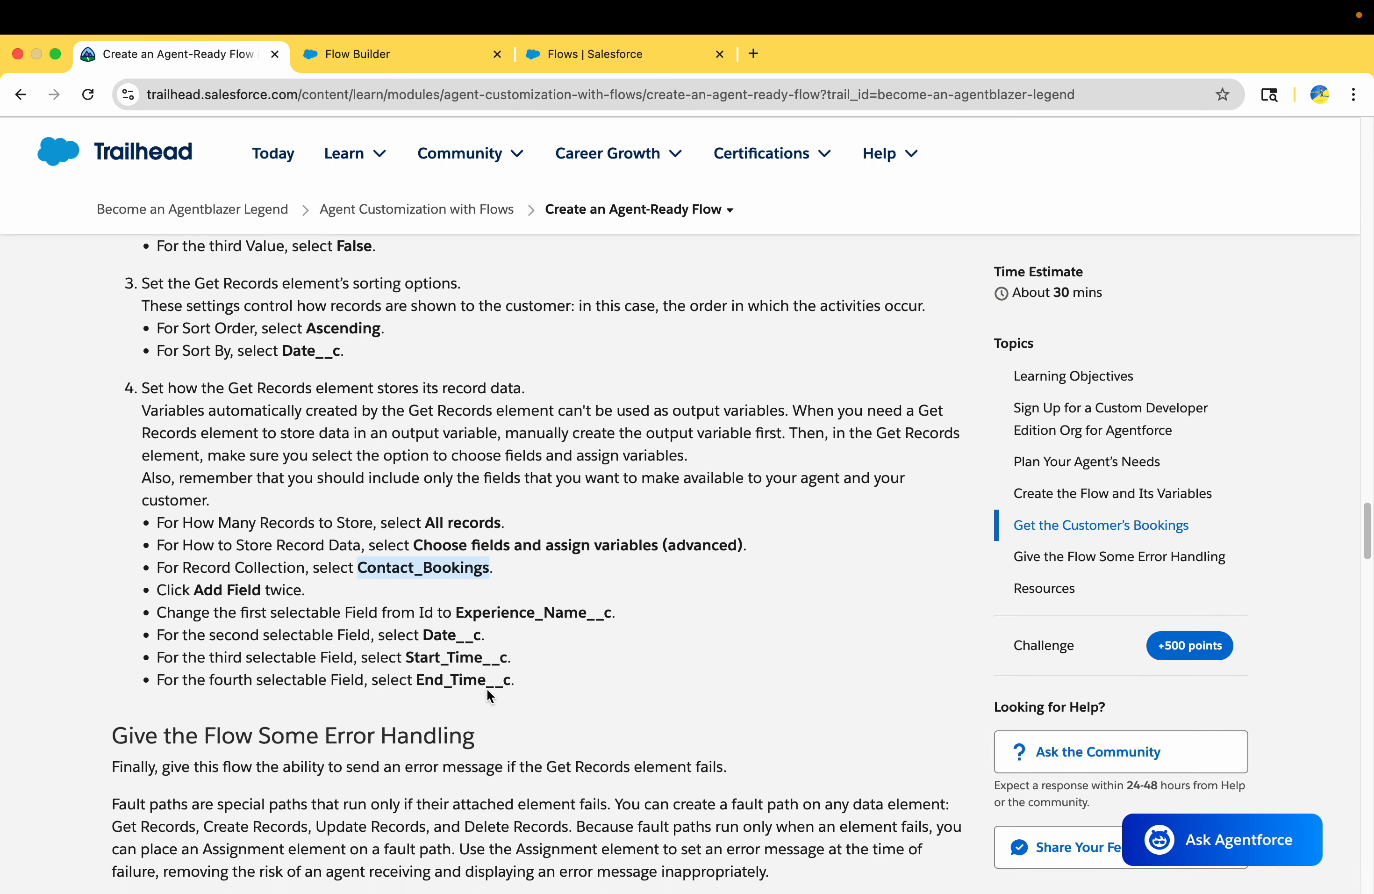
{"action": "scroll", "coordinate": [486, 689], "scroll_direction": "down", "scroll_amount": 2}
{"action": "left_click_drag", "start_coordinate": [194, 483], "coordinate": [288, 483]}
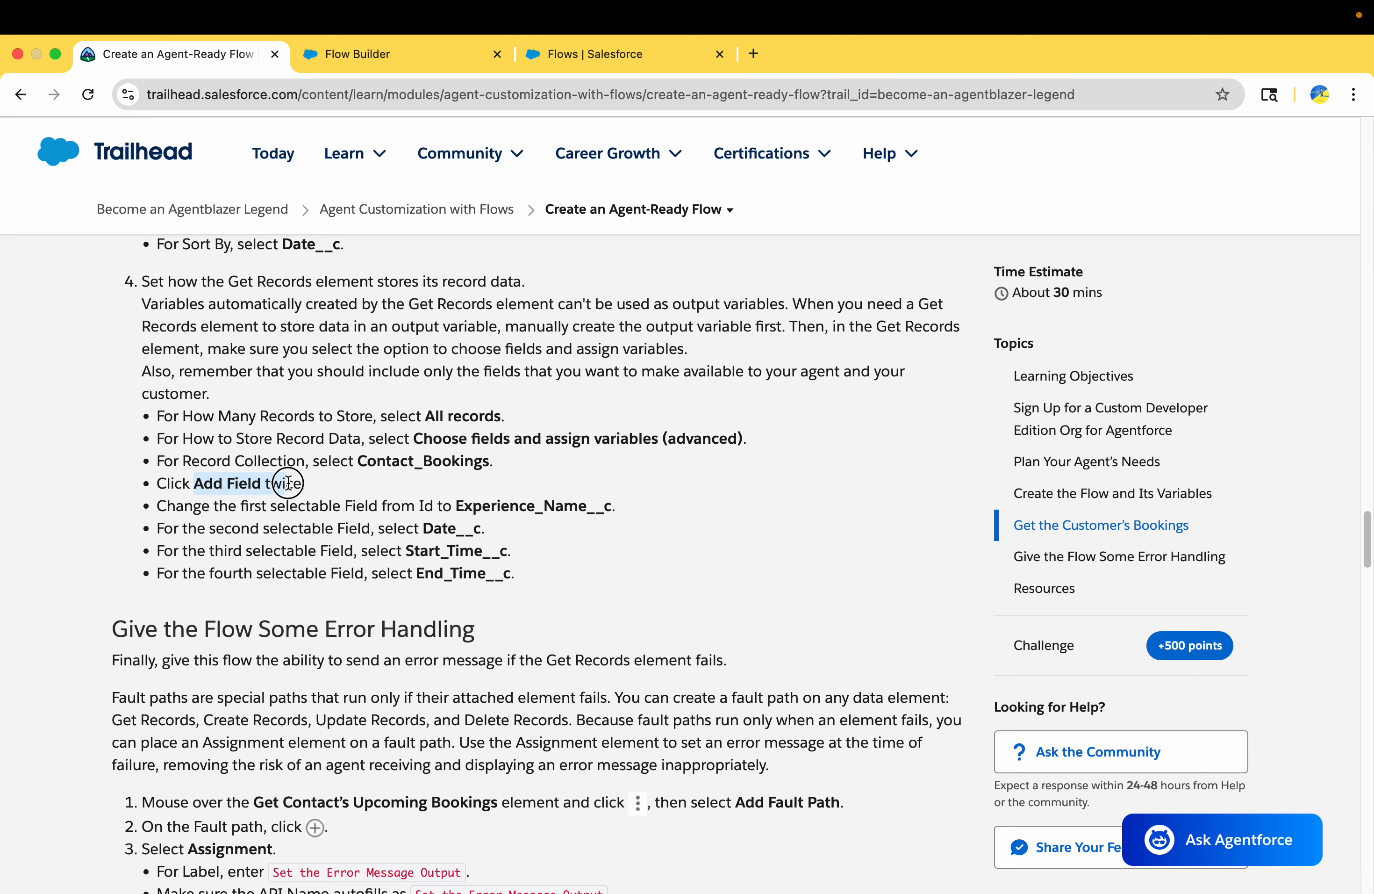
{"action": "left_click", "coordinate": [396, 56]}
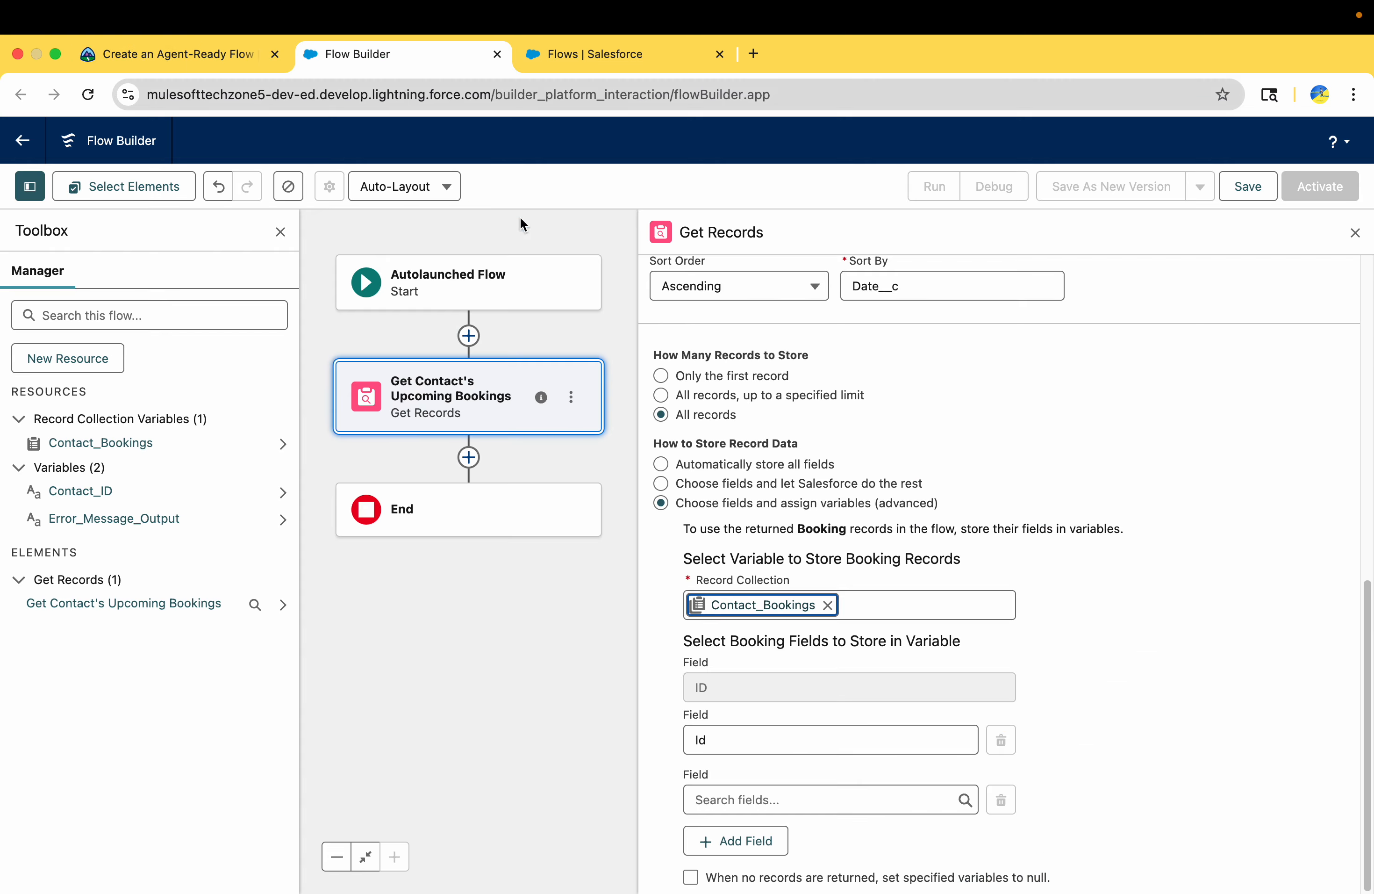
{"action": "left_click", "coordinate": [732, 837]}
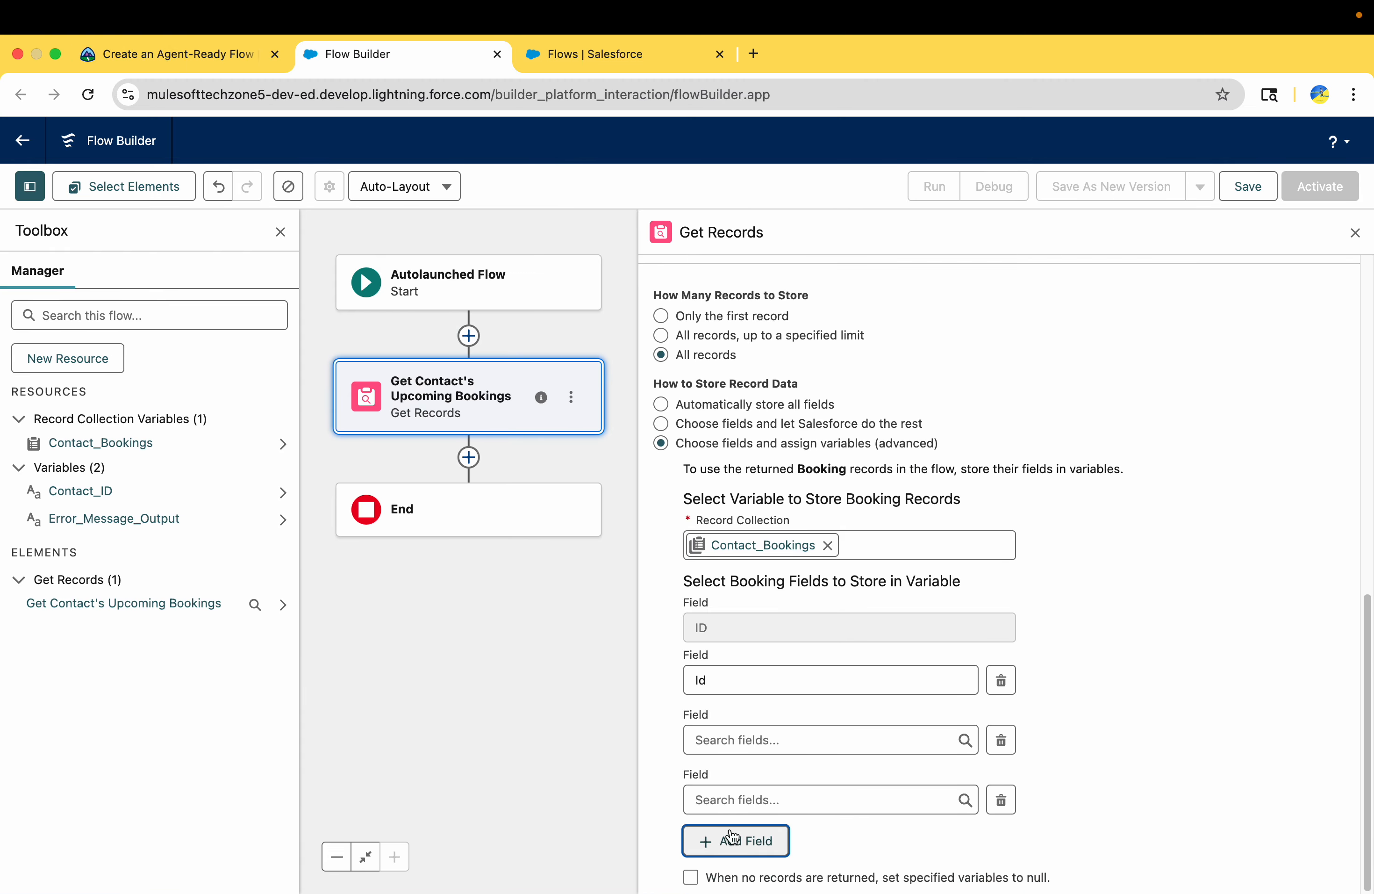
{"action": "left_click", "coordinate": [730, 836]}
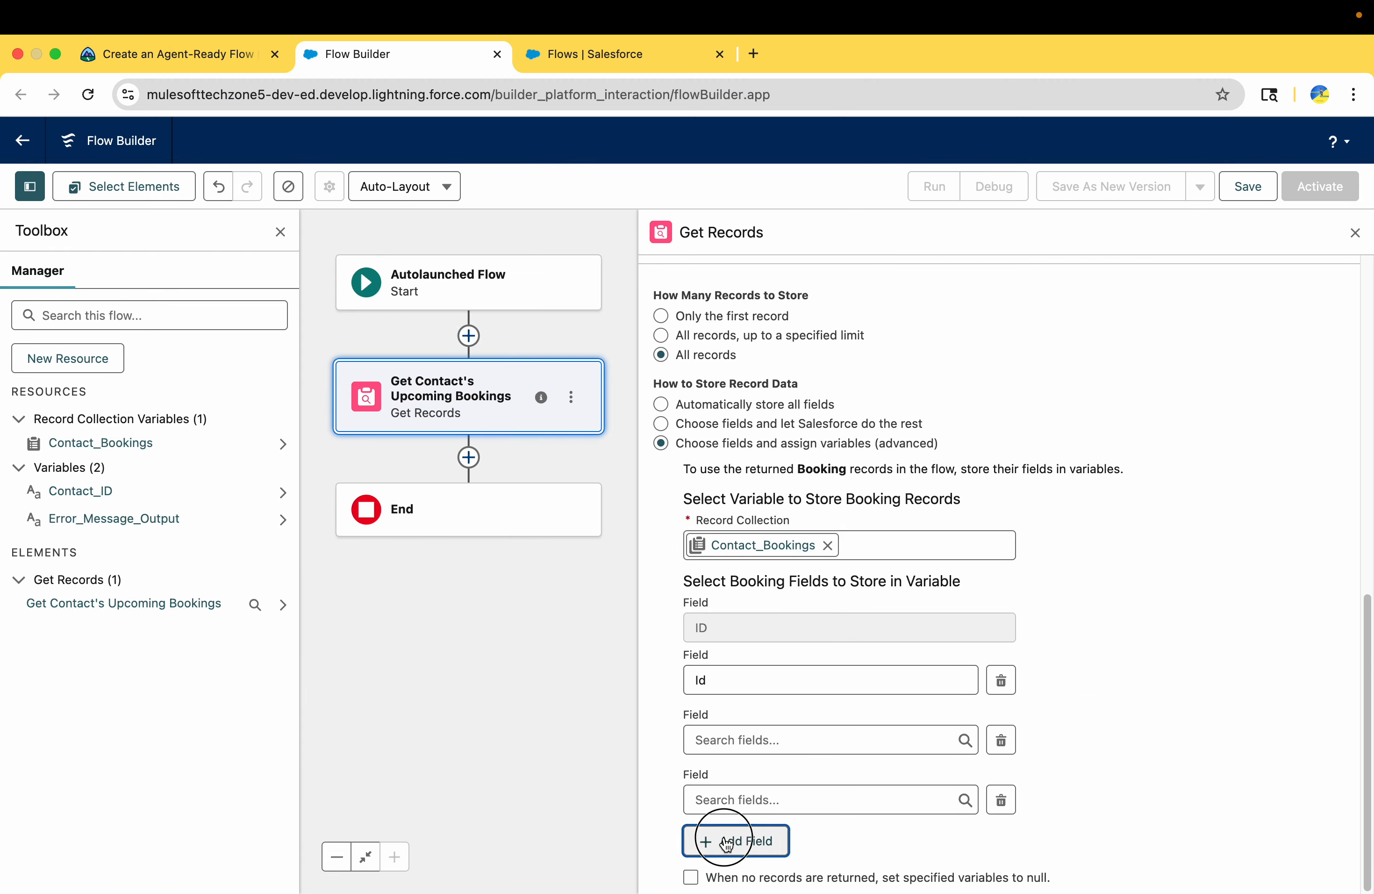
Copy Experience_Name__c from Trailhead's instructions and set it as the first selectable booking field in place of Id
{"action": "left_click", "coordinate": [218, 57]}
{"action": "double_click", "coordinate": [478, 505]}
{"action": "key", "text": "super+c"}
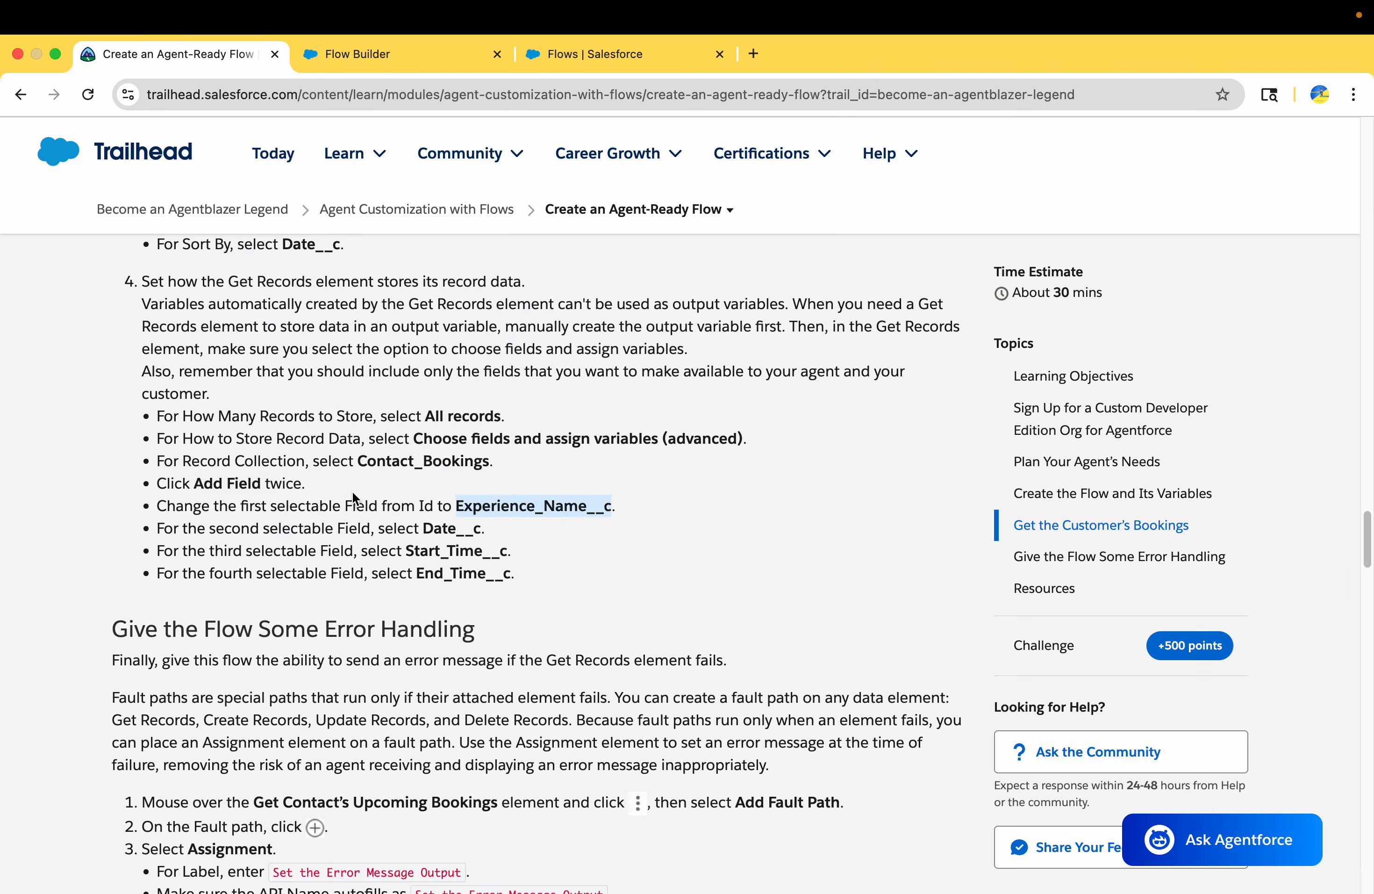
{"action": "left_click_drag", "start_coordinate": [162, 507], "coordinate": [505, 509]}
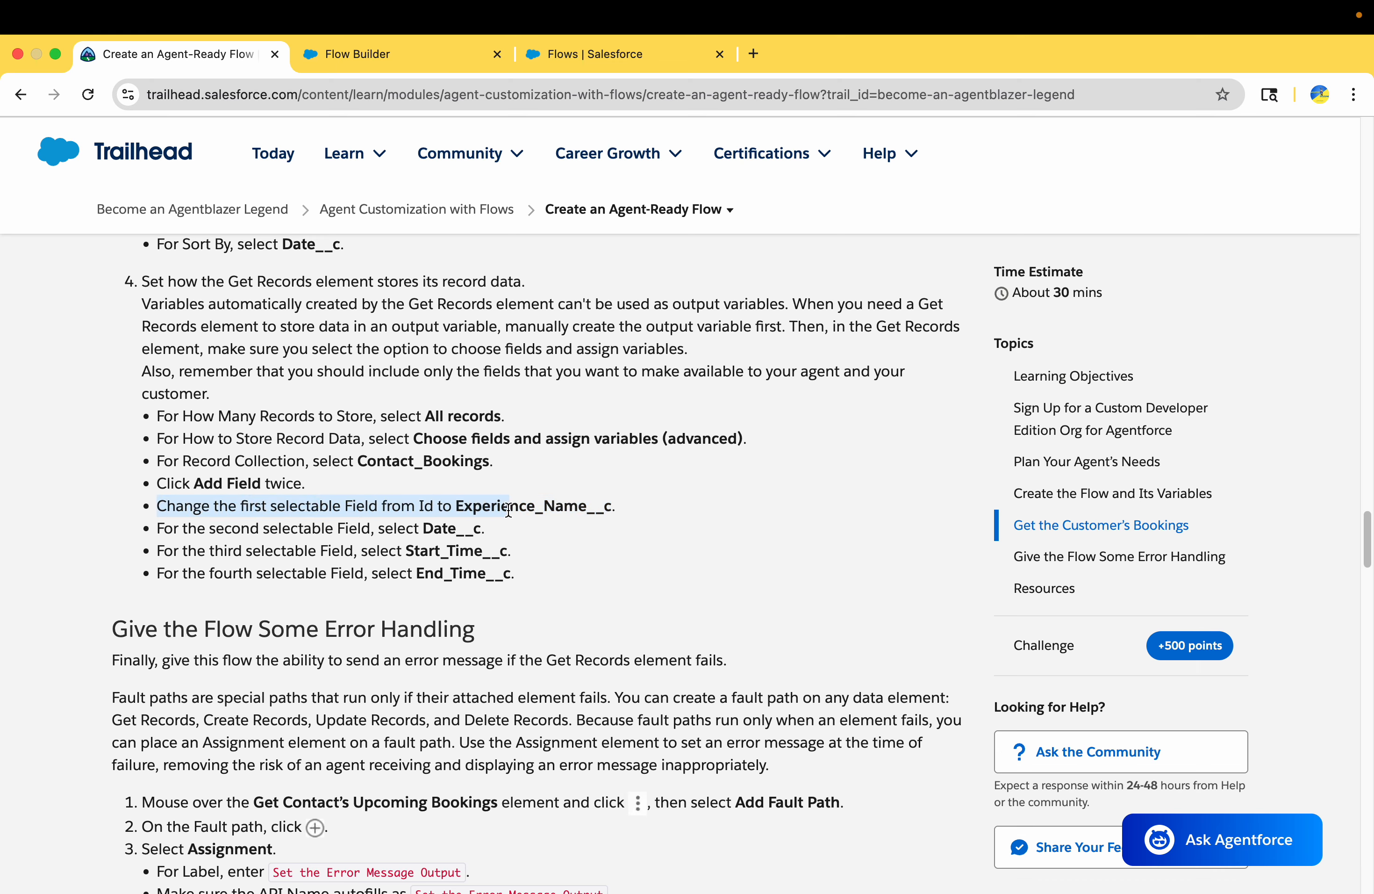
{"action": "left_click", "coordinate": [372, 60]}
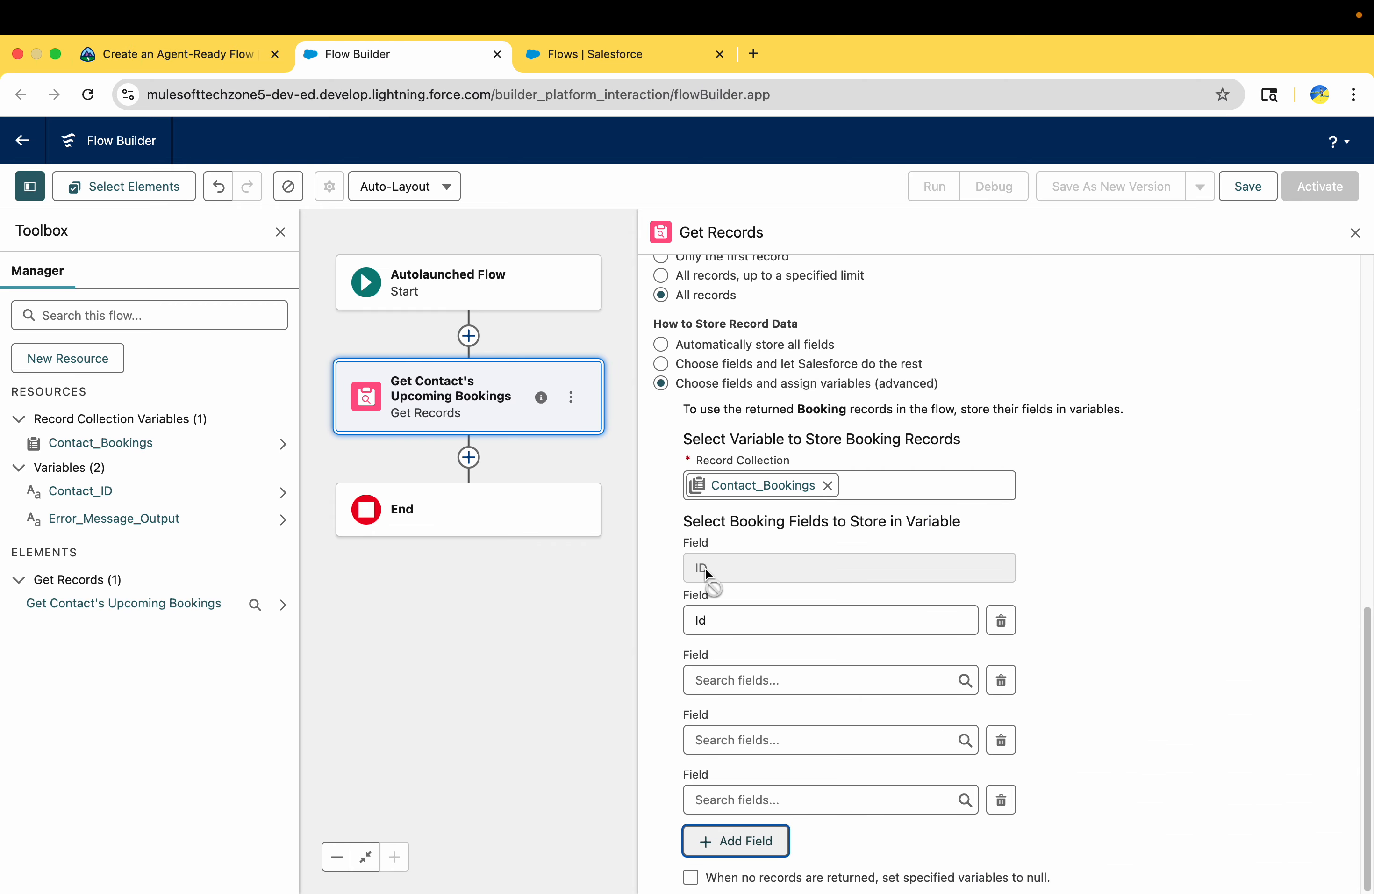
{"action": "left_click", "coordinate": [719, 616]}
{"action": "key", "text": "super+v"}
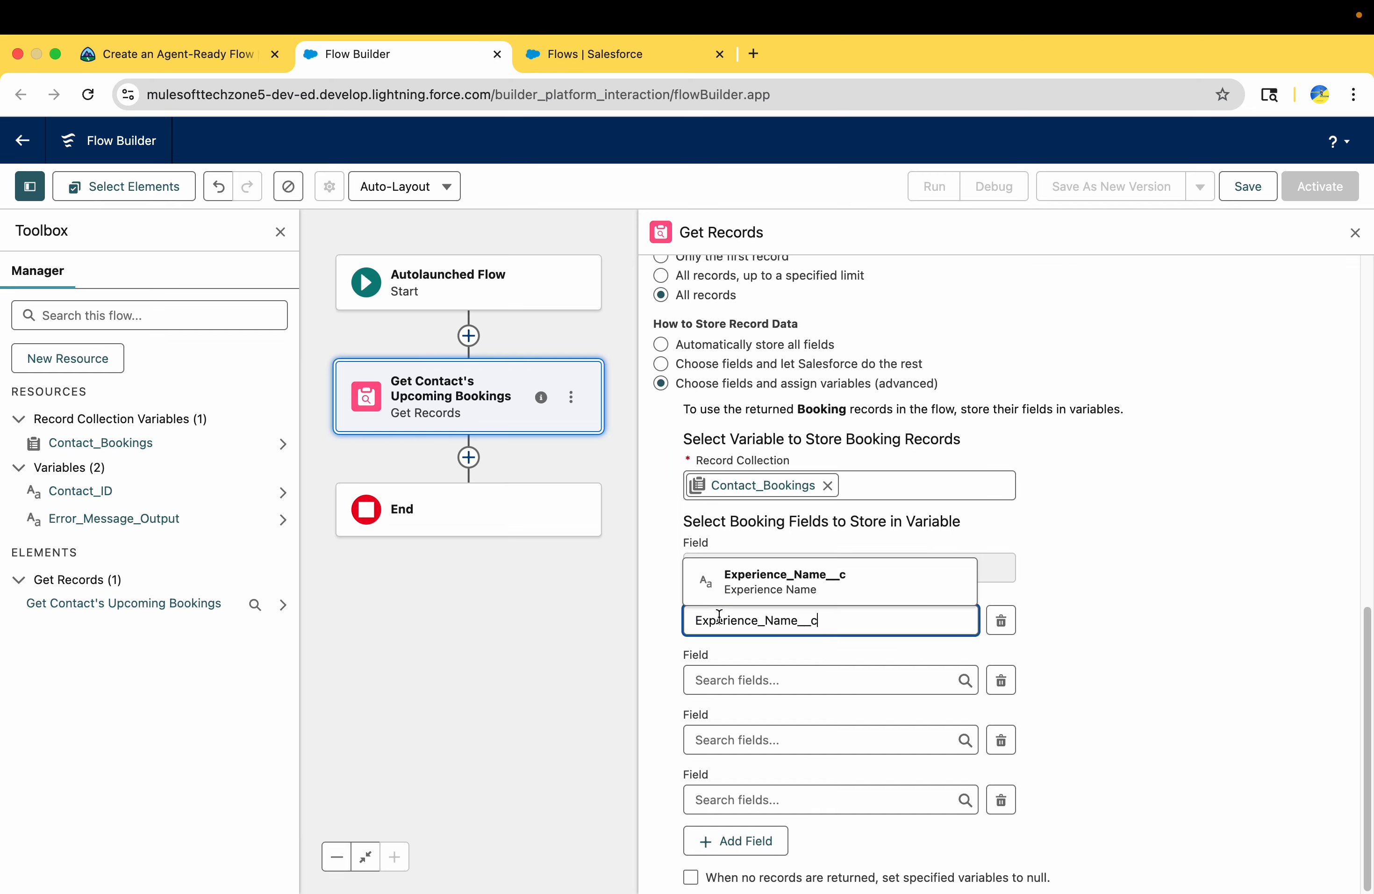
{"action": "left_click", "coordinate": [760, 581]}
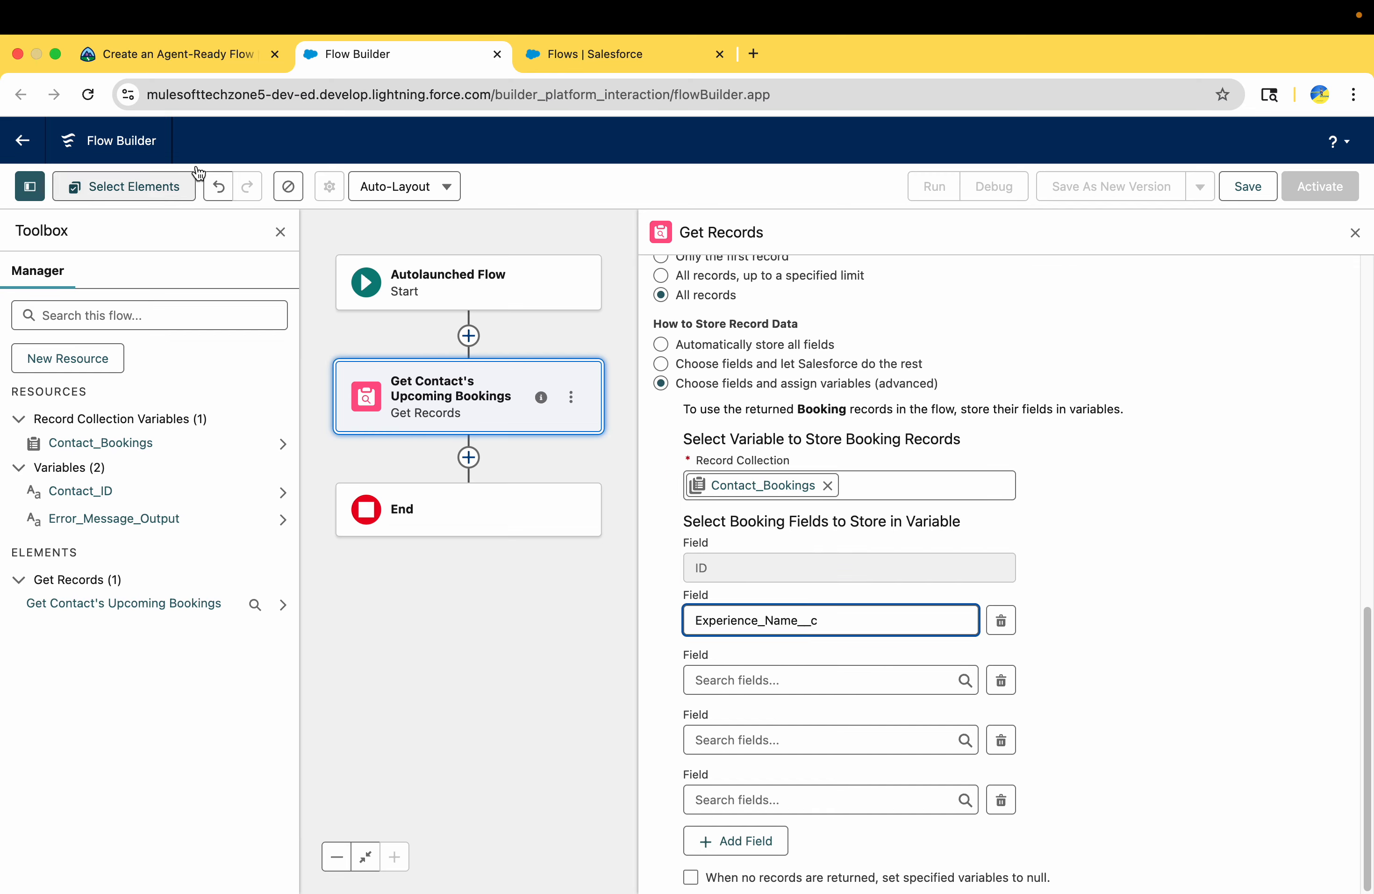
Copy Date__c from Trailhead's instructions and set it as the second selectable booking field to store
{"action": "left_click", "coordinate": [132, 55]}
{"action": "double_click", "coordinate": [442, 526]}
{"action": "key", "text": "super+c"}
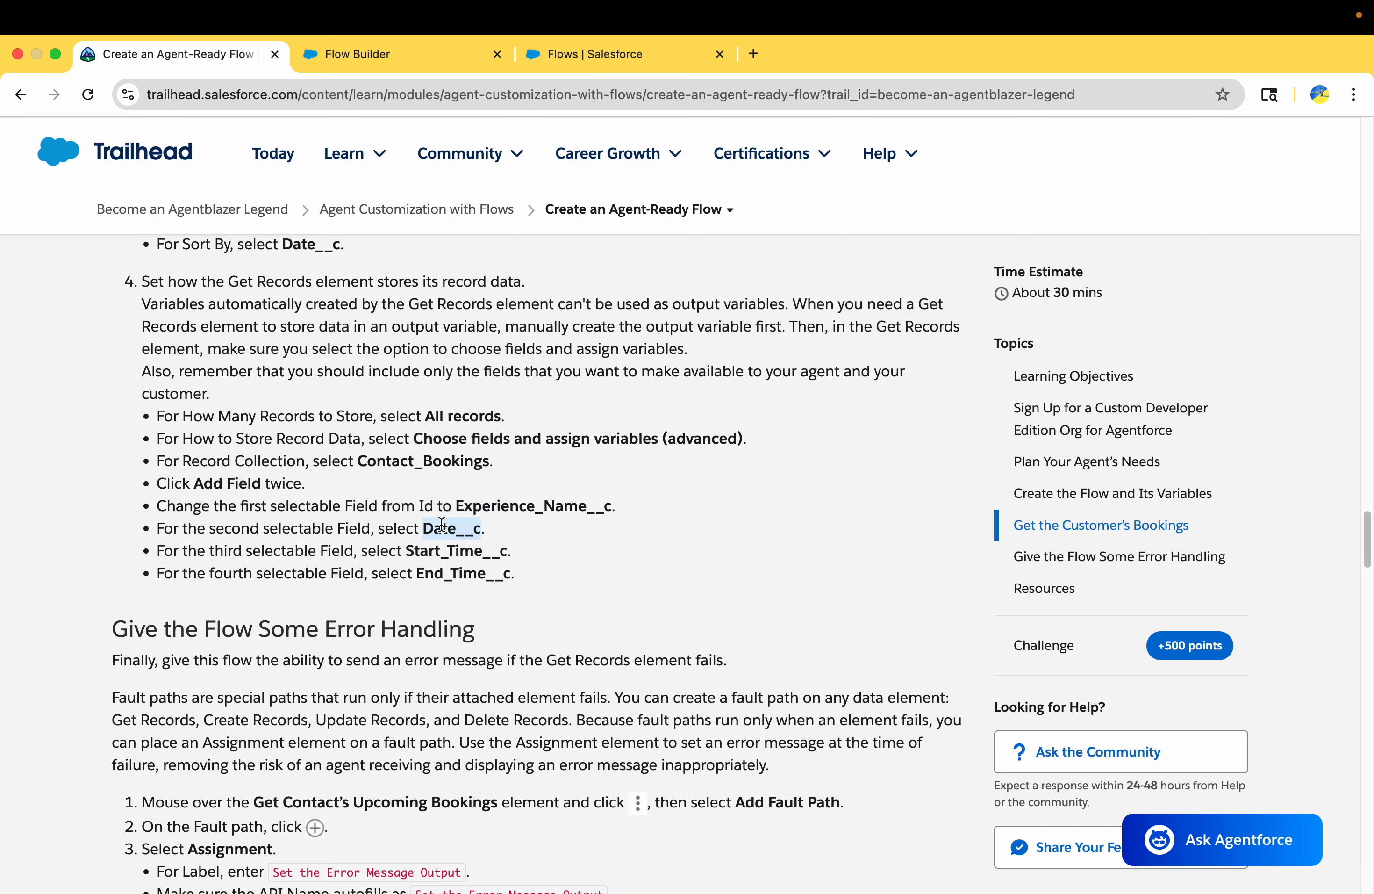
{"action": "left_click", "coordinate": [442, 51]}
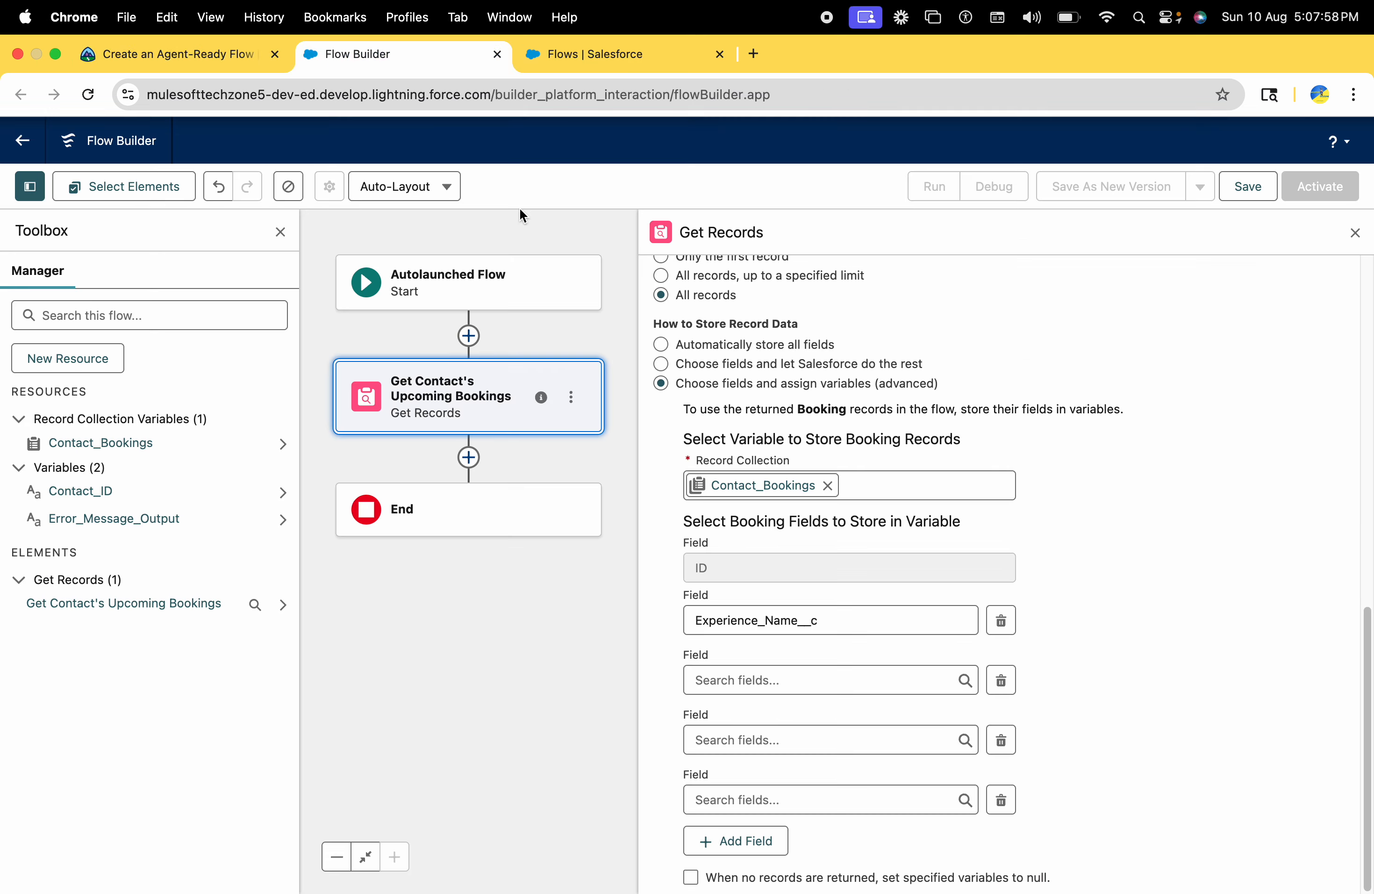
{"action": "left_click", "coordinate": [726, 682]}
{"action": "key", "text": "super+v"}
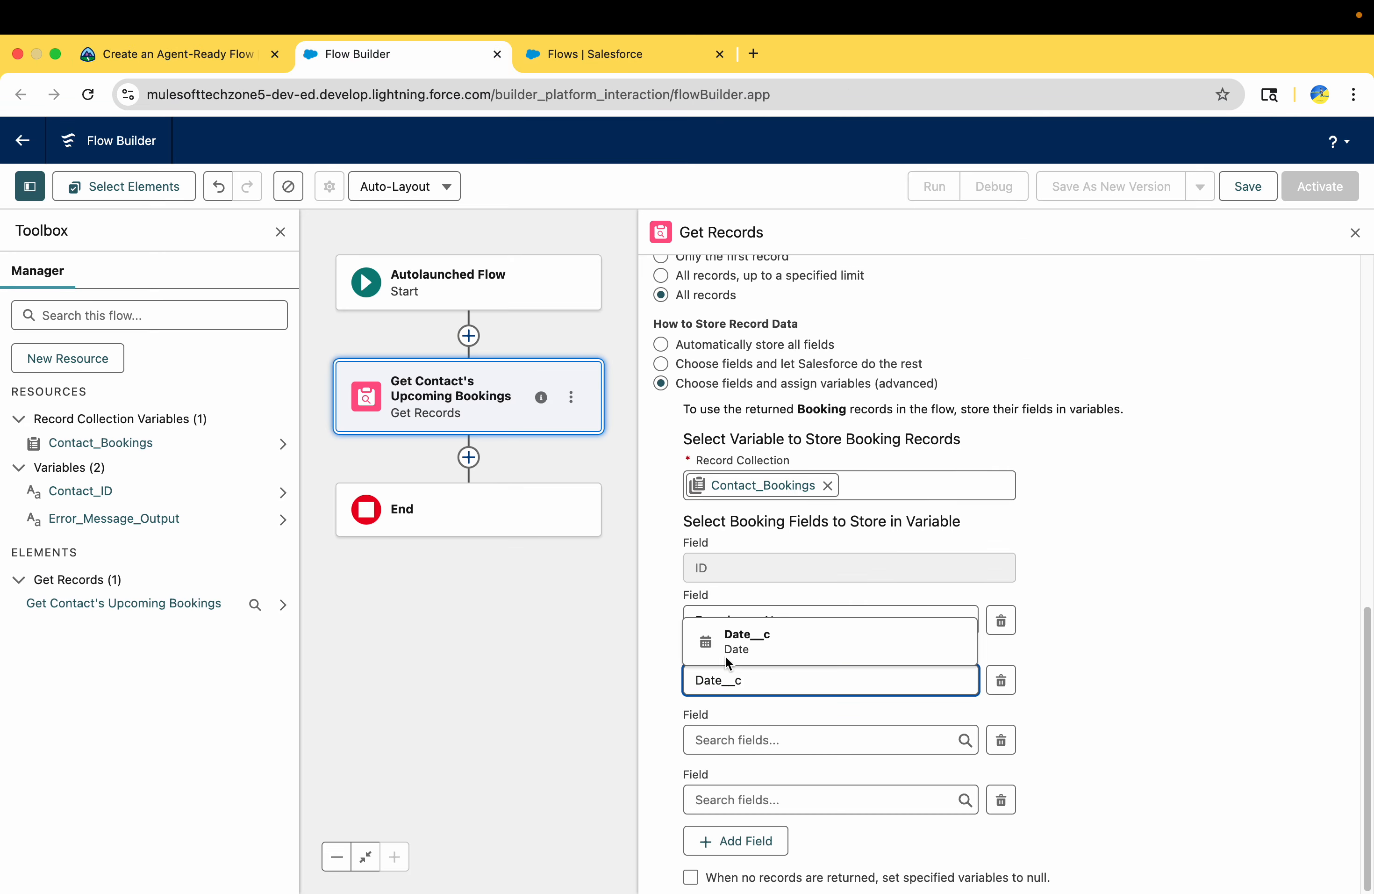
{"action": "left_click", "coordinate": [726, 661]}
Copy Start_Time__c from Trailhead's instructions and set it as the third selectable booking field to store
{"action": "left_click", "coordinate": [153, 54]}
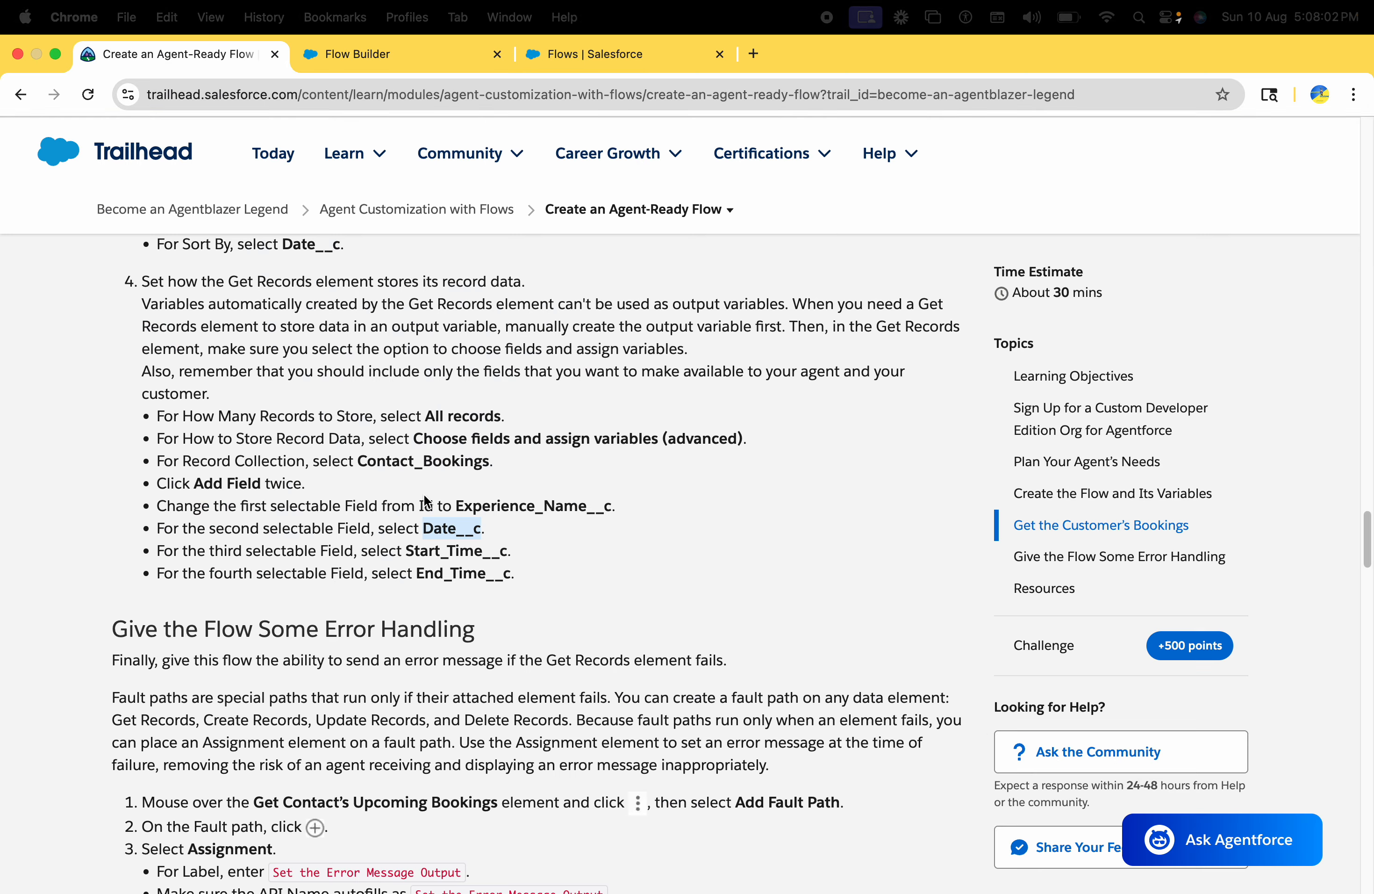
{"action": "double_click", "coordinate": [442, 555]}
{"action": "key", "text": "super+c"}
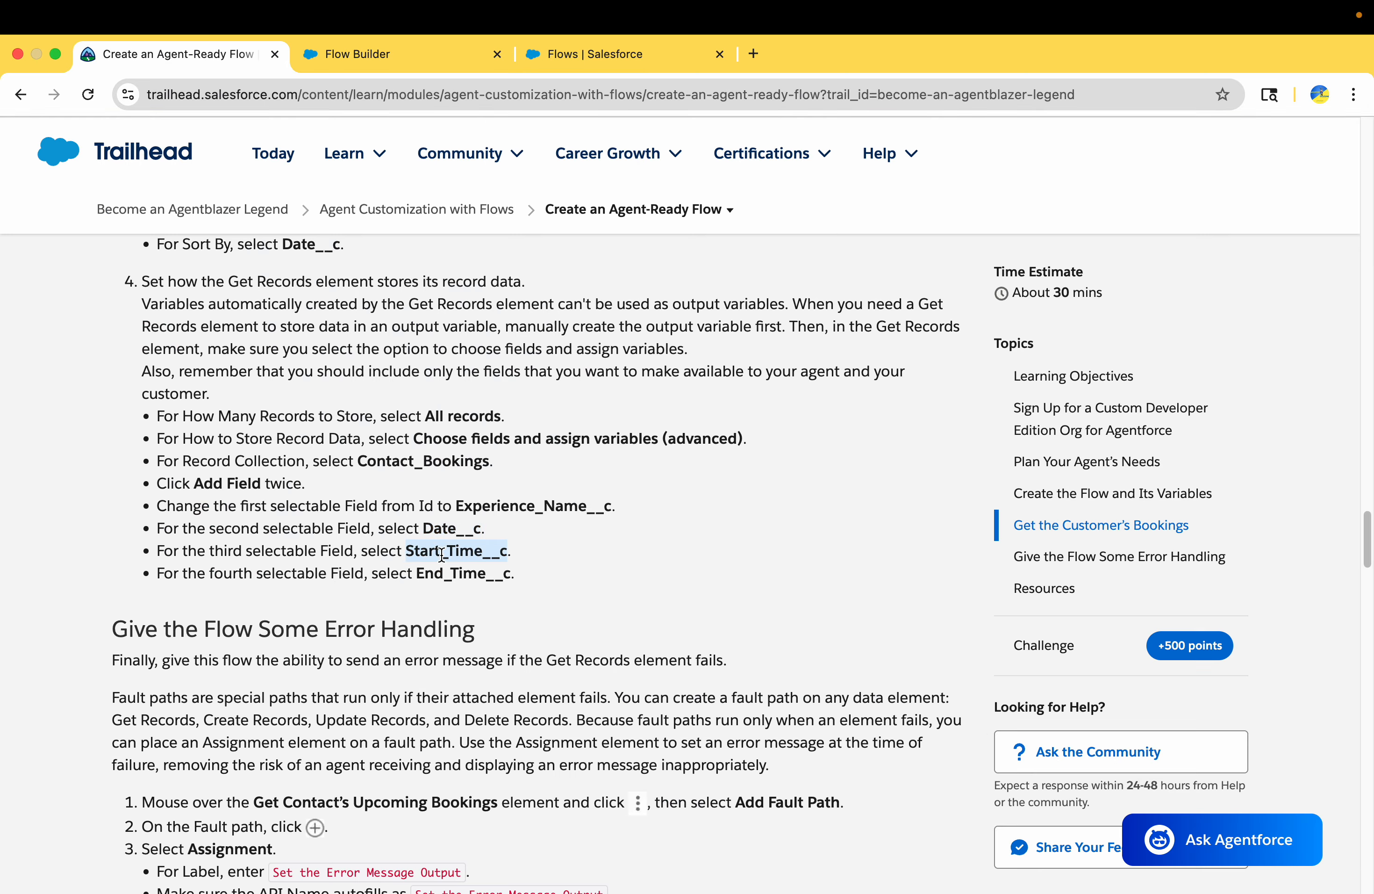
{"action": "left_click", "coordinate": [382, 51]}
{"action": "left_click", "coordinate": [727, 742]}
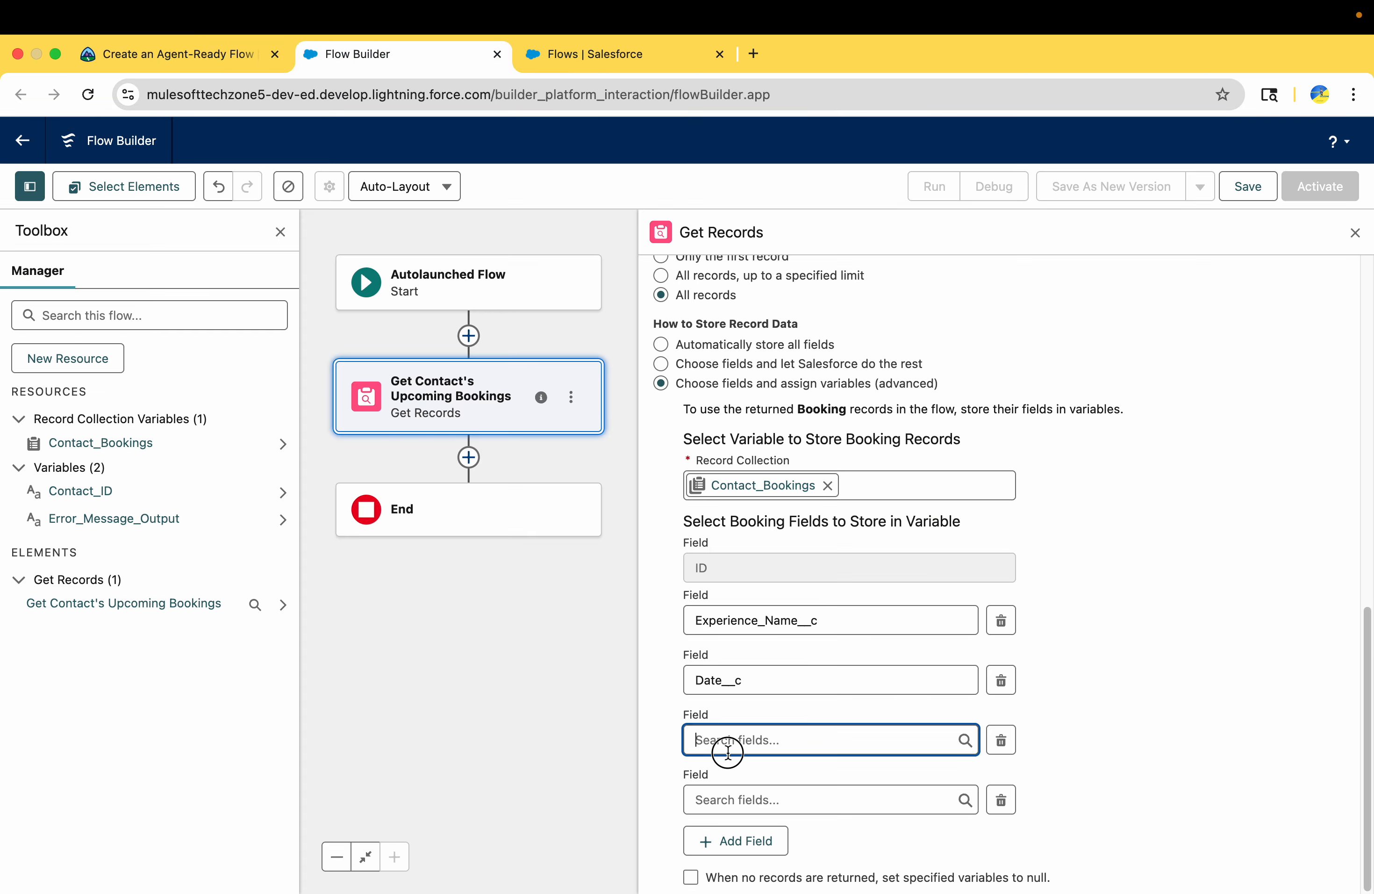
{"action": "key", "text": "super+v"}
{"action": "left_click", "coordinate": [754, 708]}
Copy End_Time__c from Trailhead's instructions and set it as the fourth selectable booking field to store
{"action": "left_click", "coordinate": [192, 54]}
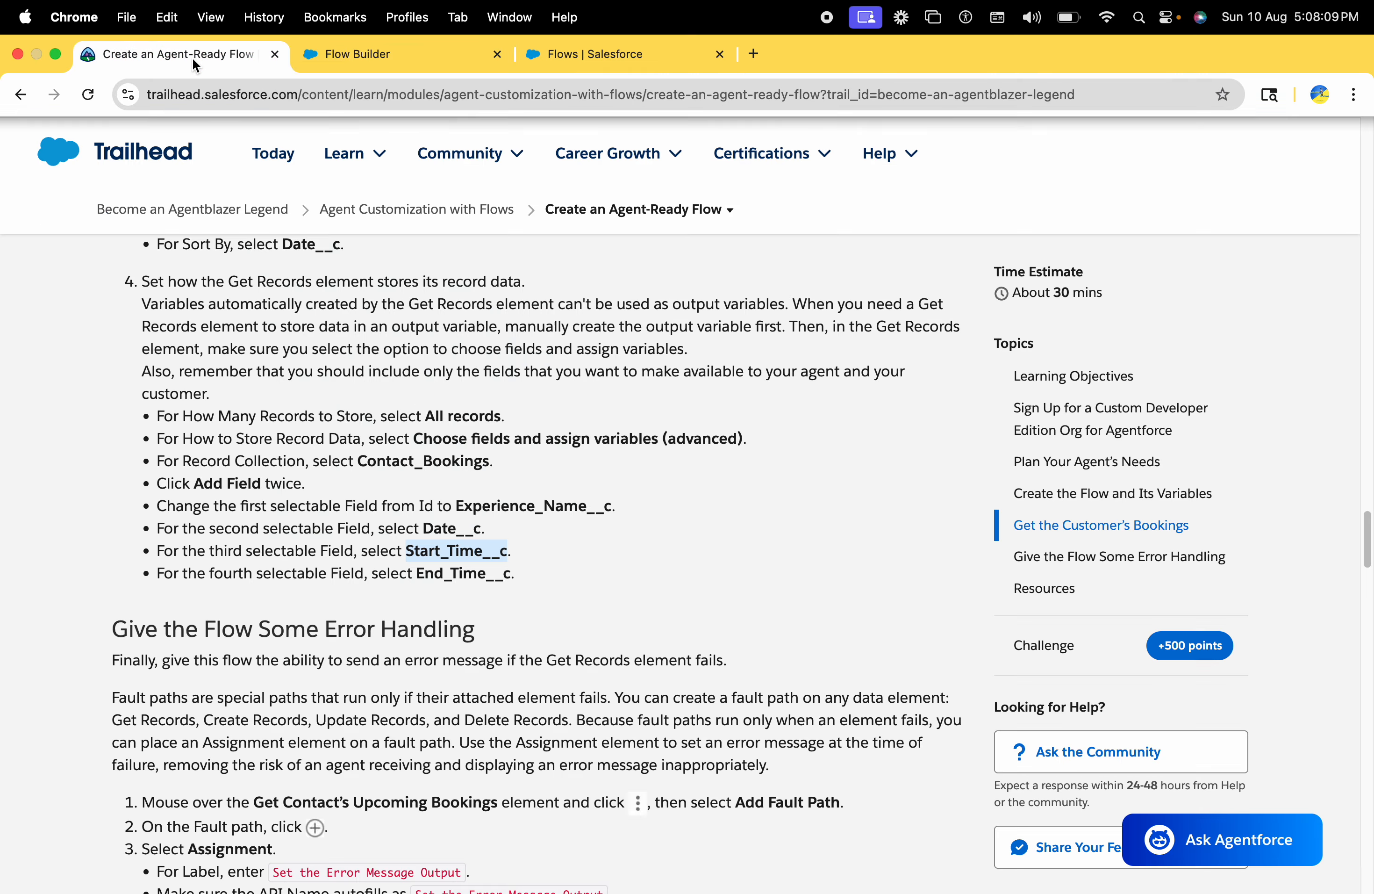
{"action": "double_click", "coordinate": [444, 572]}
{"action": "key", "text": "super+c"}
{"action": "left_click", "coordinate": [398, 57]}
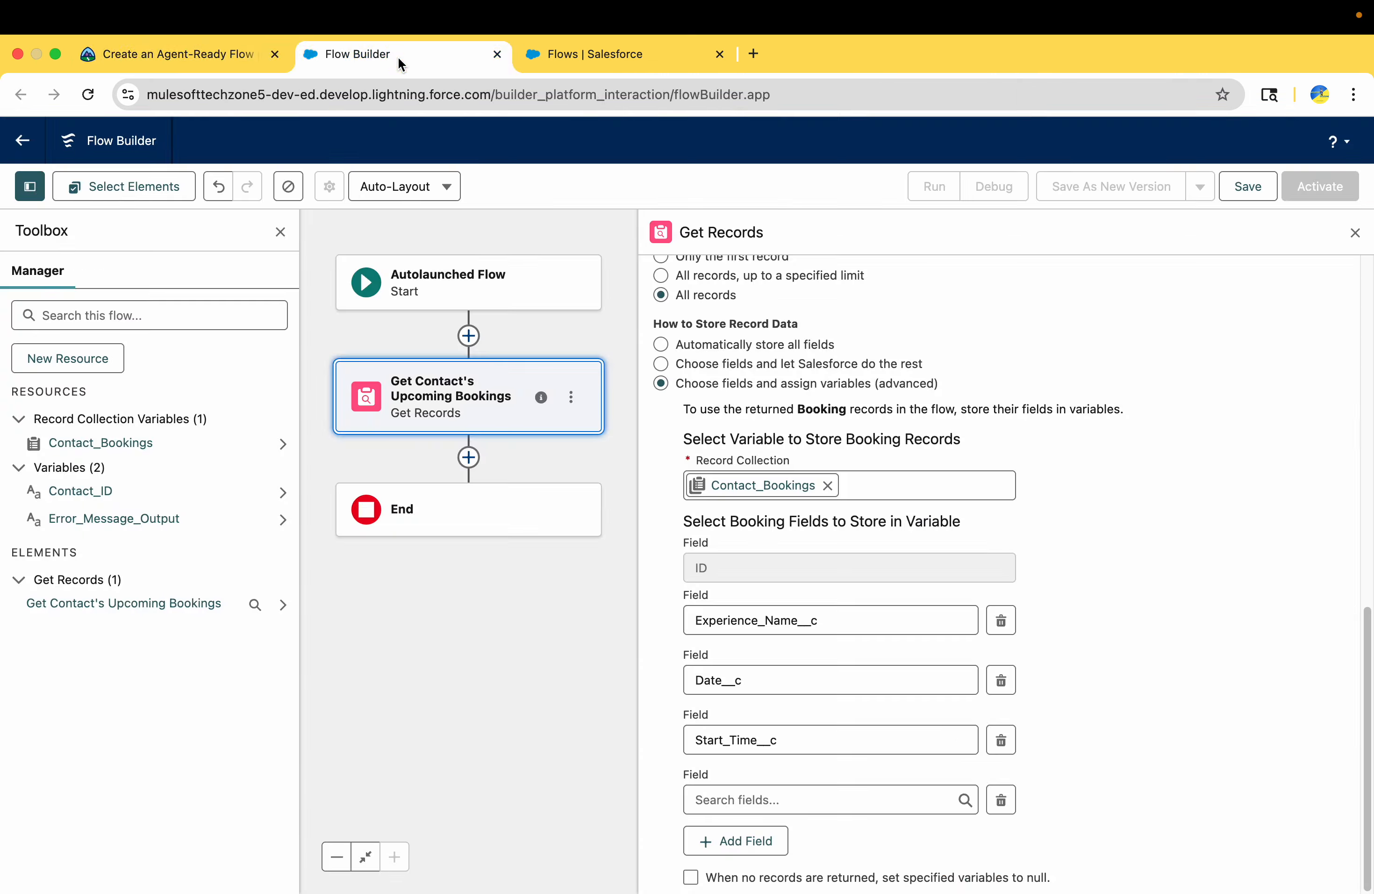
{"action": "left_click", "coordinate": [730, 798]}
{"action": "key", "text": "super+v"}
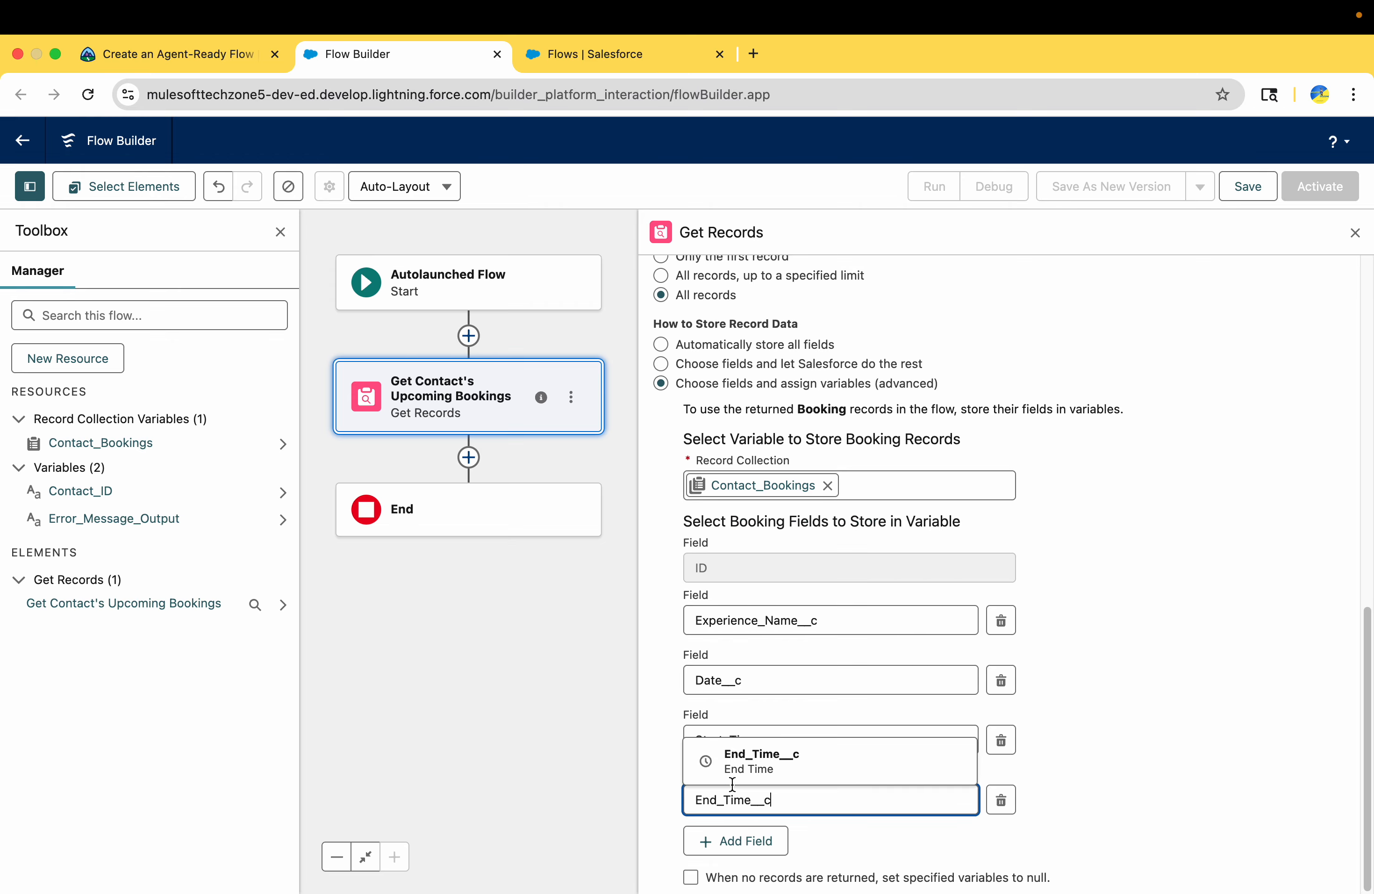
{"action": "left_click", "coordinate": [755, 748]}
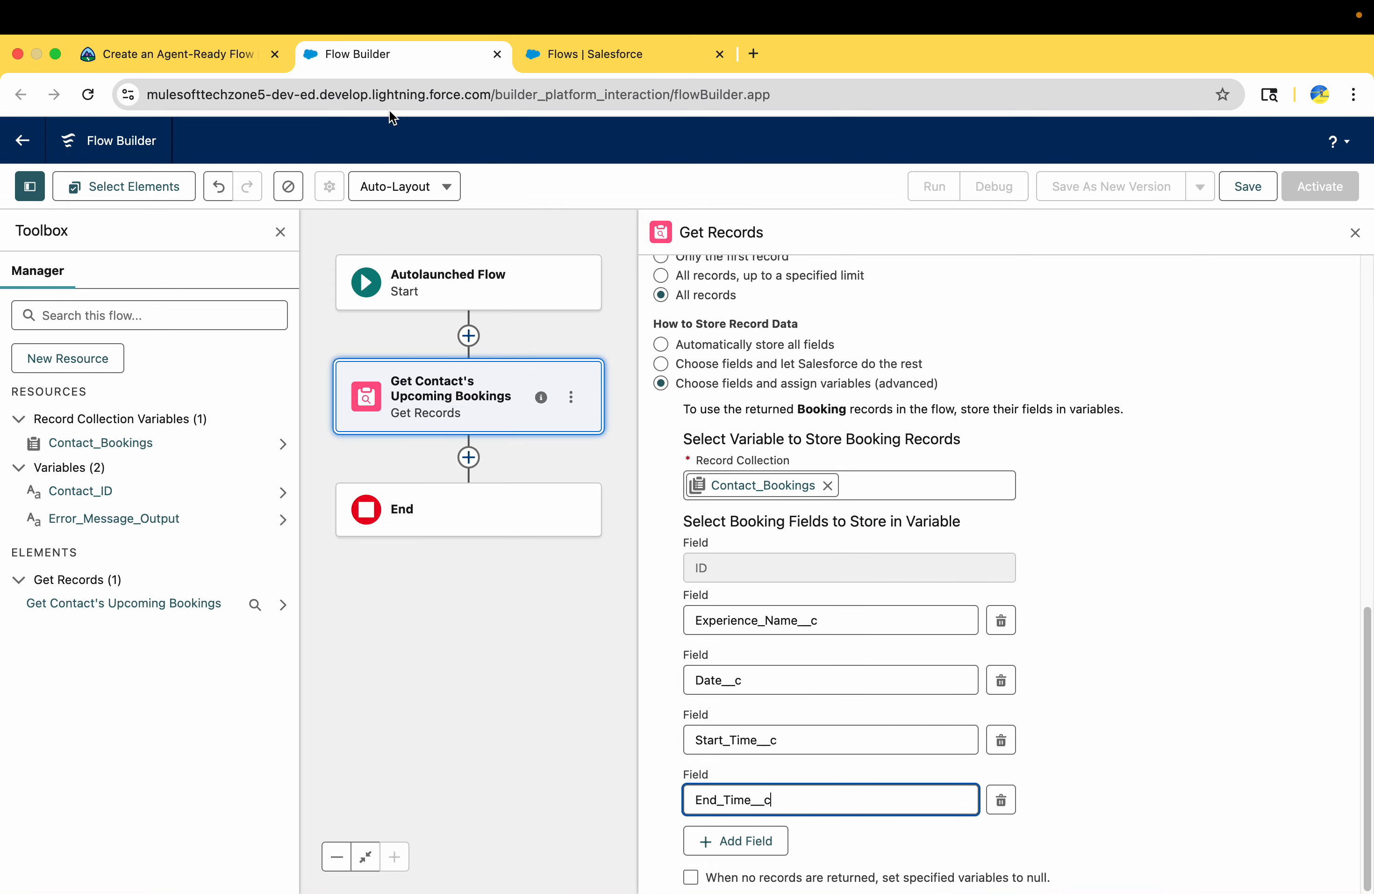
Check which section follows in Trailhead's instructions once the booking fields are set
{"action": "left_click", "coordinate": [220, 58]}
{"action": "scroll", "coordinate": [410, 401], "scroll_direction": "down", "scroll_amount": 4}
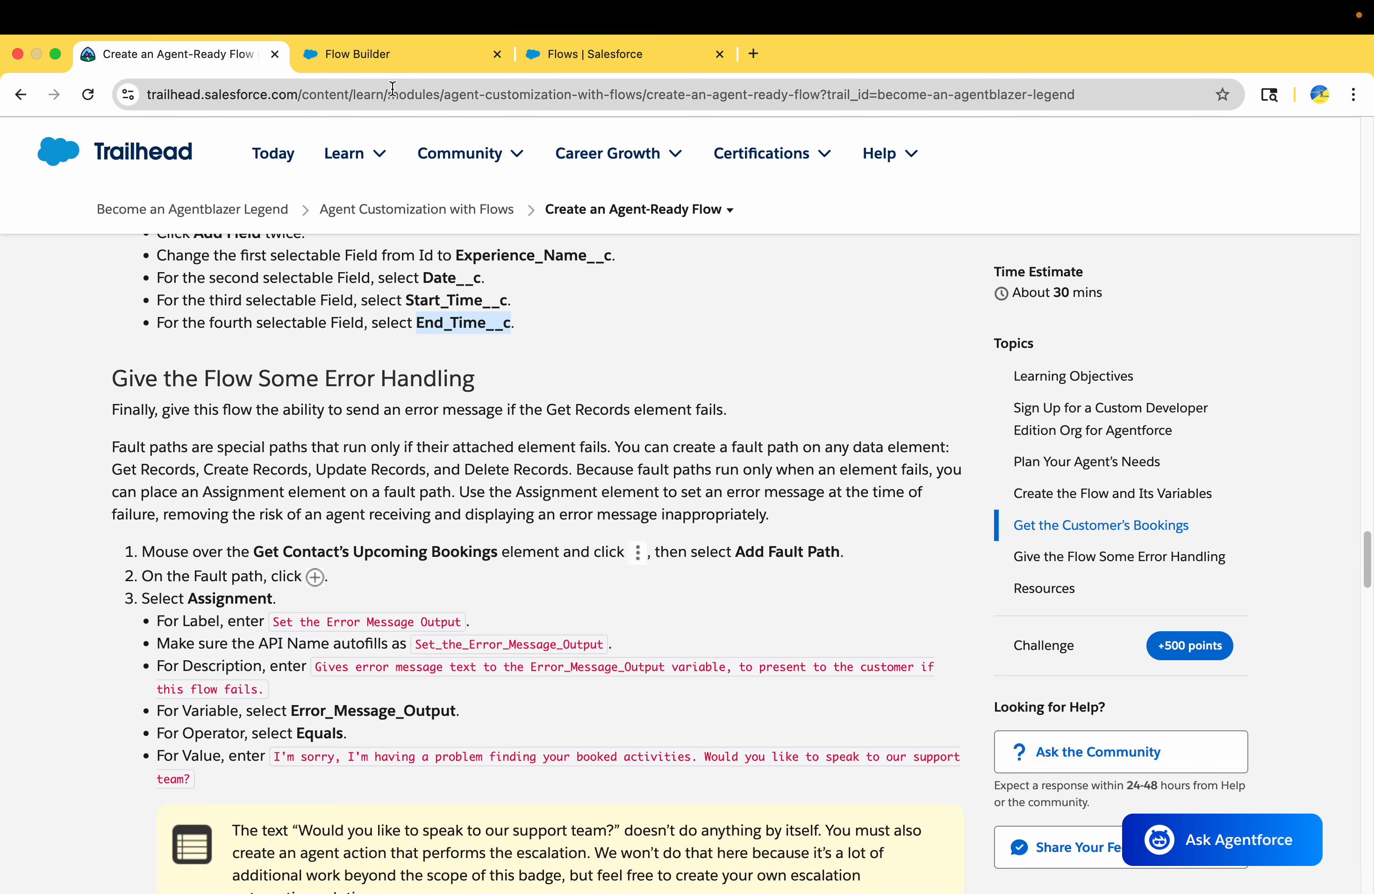
{"action": "left_click_drag", "start_coordinate": [98, 372], "coordinate": [509, 372]}
{"action": "left_click", "coordinate": [430, 64]}
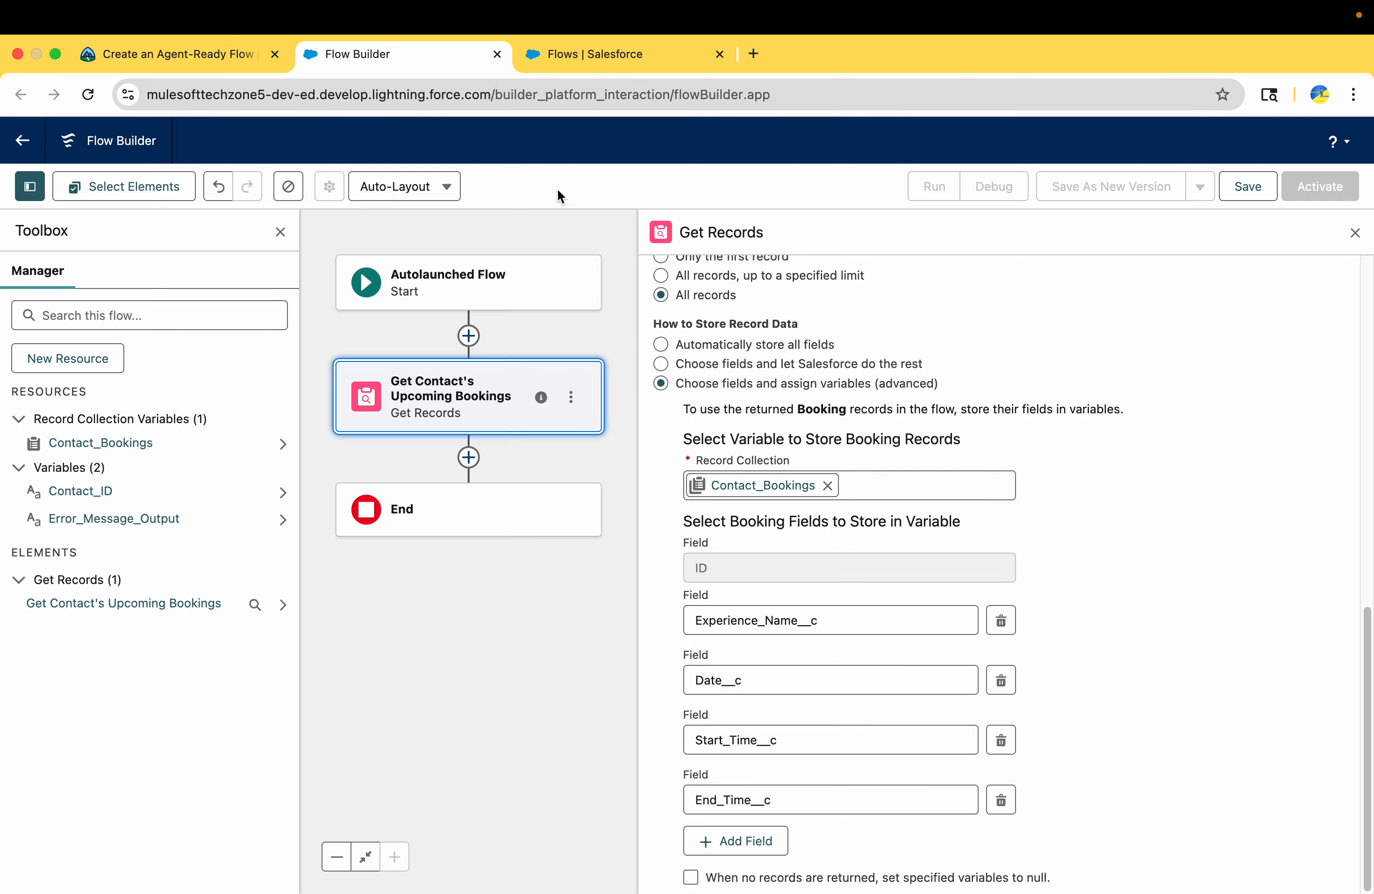
{"action": "left_click", "coordinate": [1247, 187]}
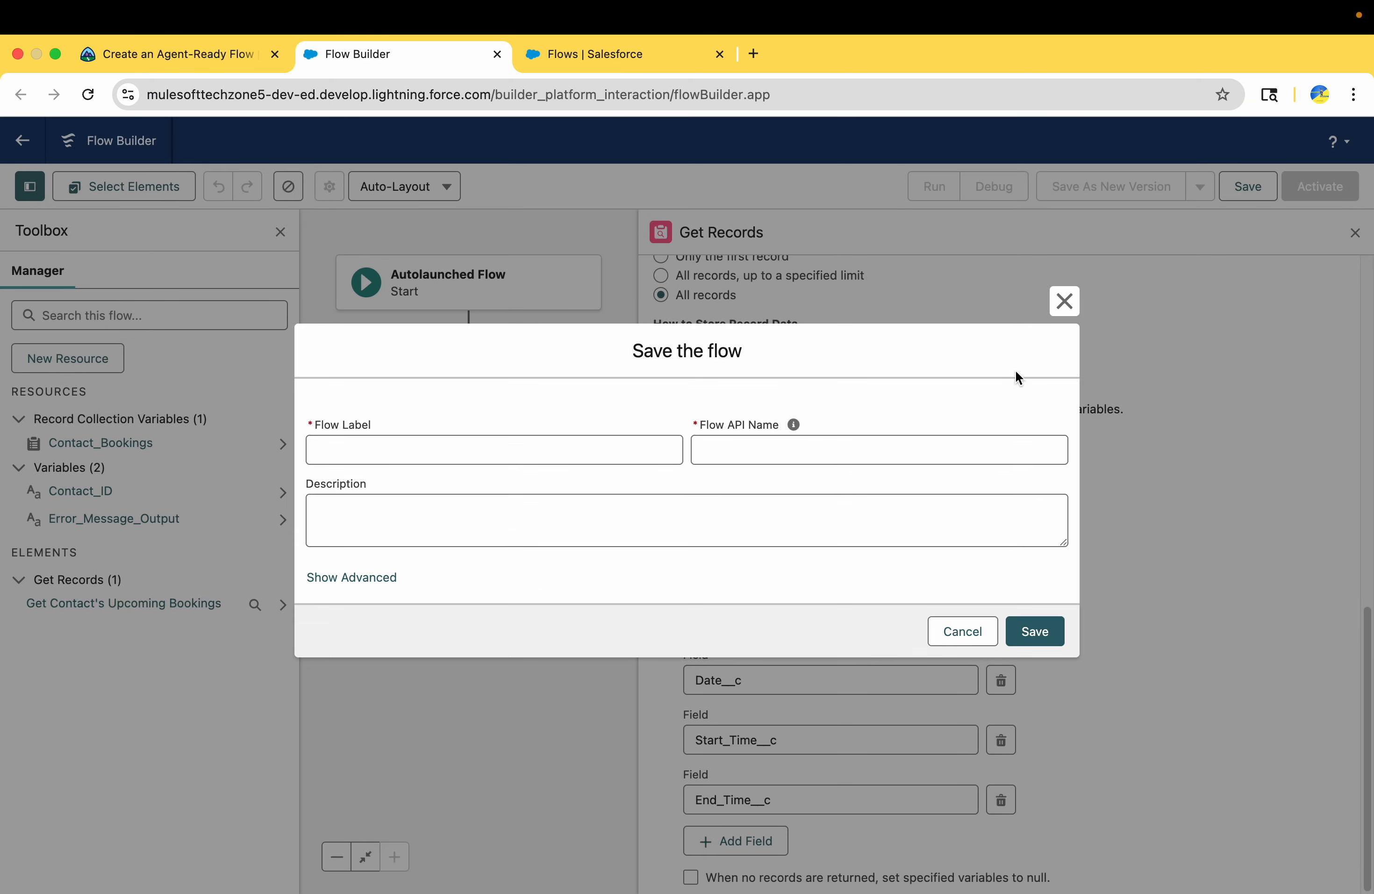
{"action": "left_click", "coordinate": [128, 55]}
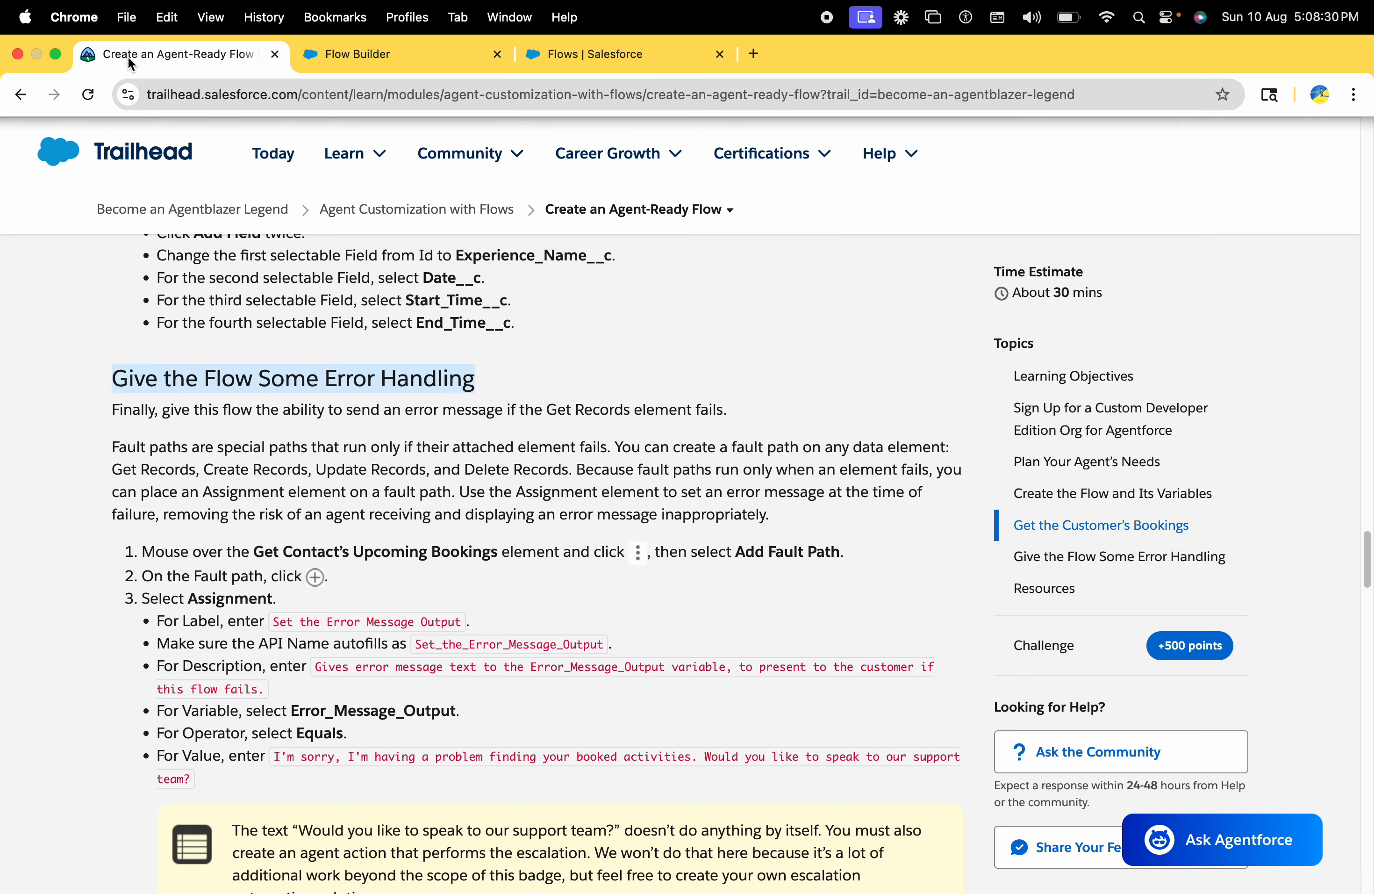
{"action": "left_click", "coordinate": [366, 57]}
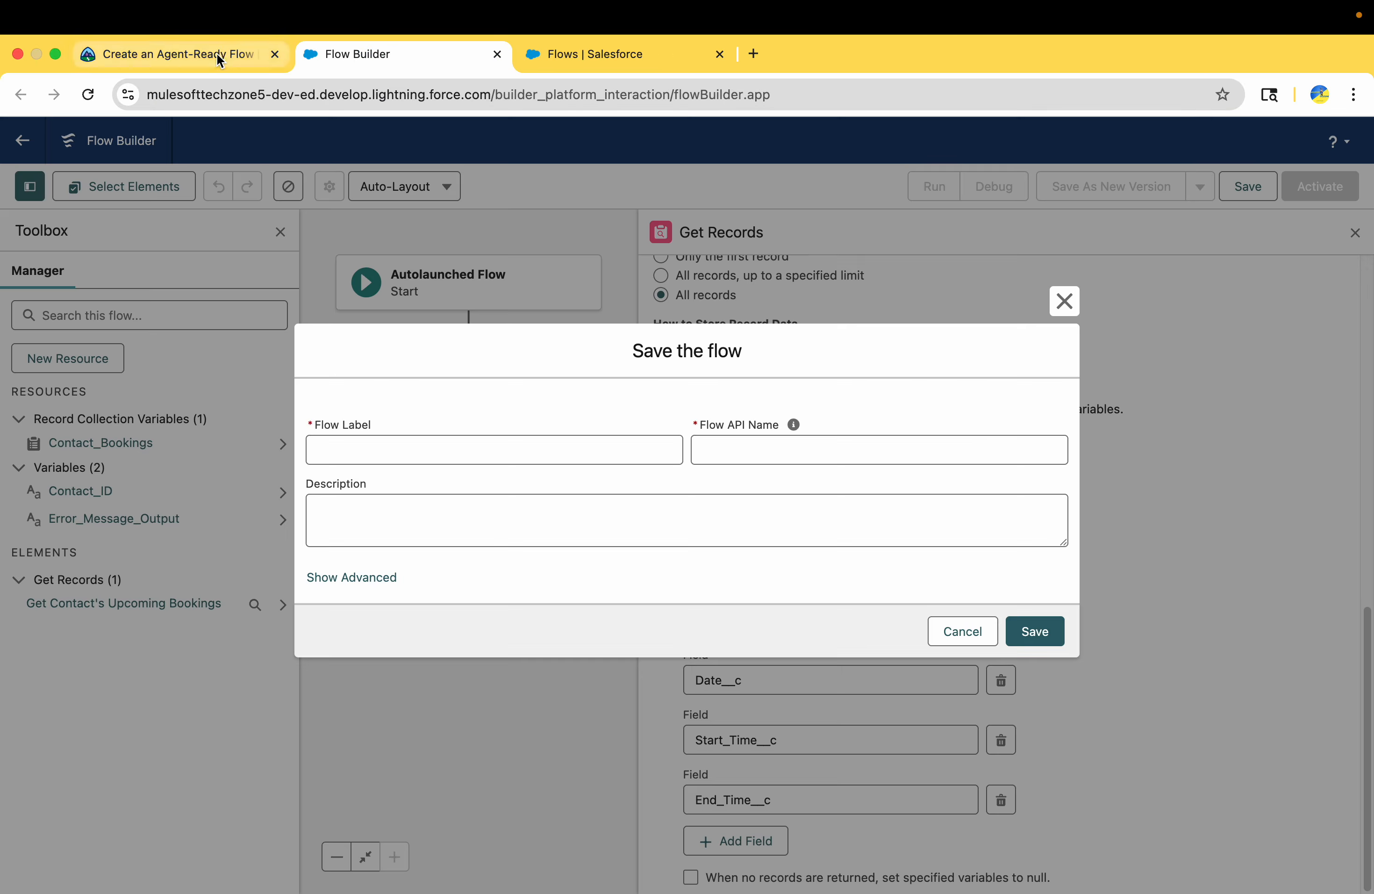
{"action": "left_click", "coordinate": [217, 53]}
{"action": "left_click", "coordinate": [377, 52]}
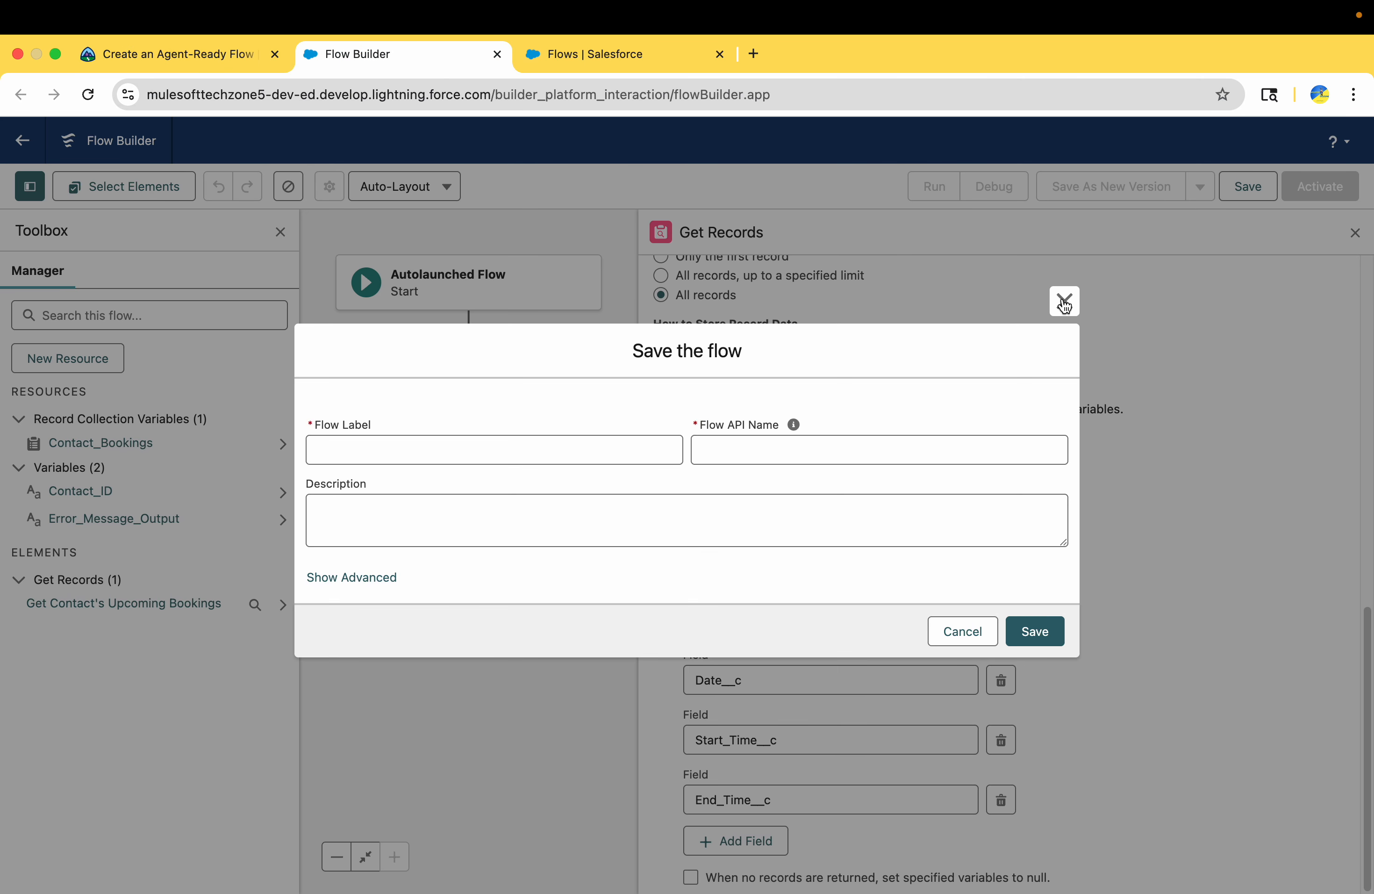
{"action": "left_click", "coordinate": [962, 633]}
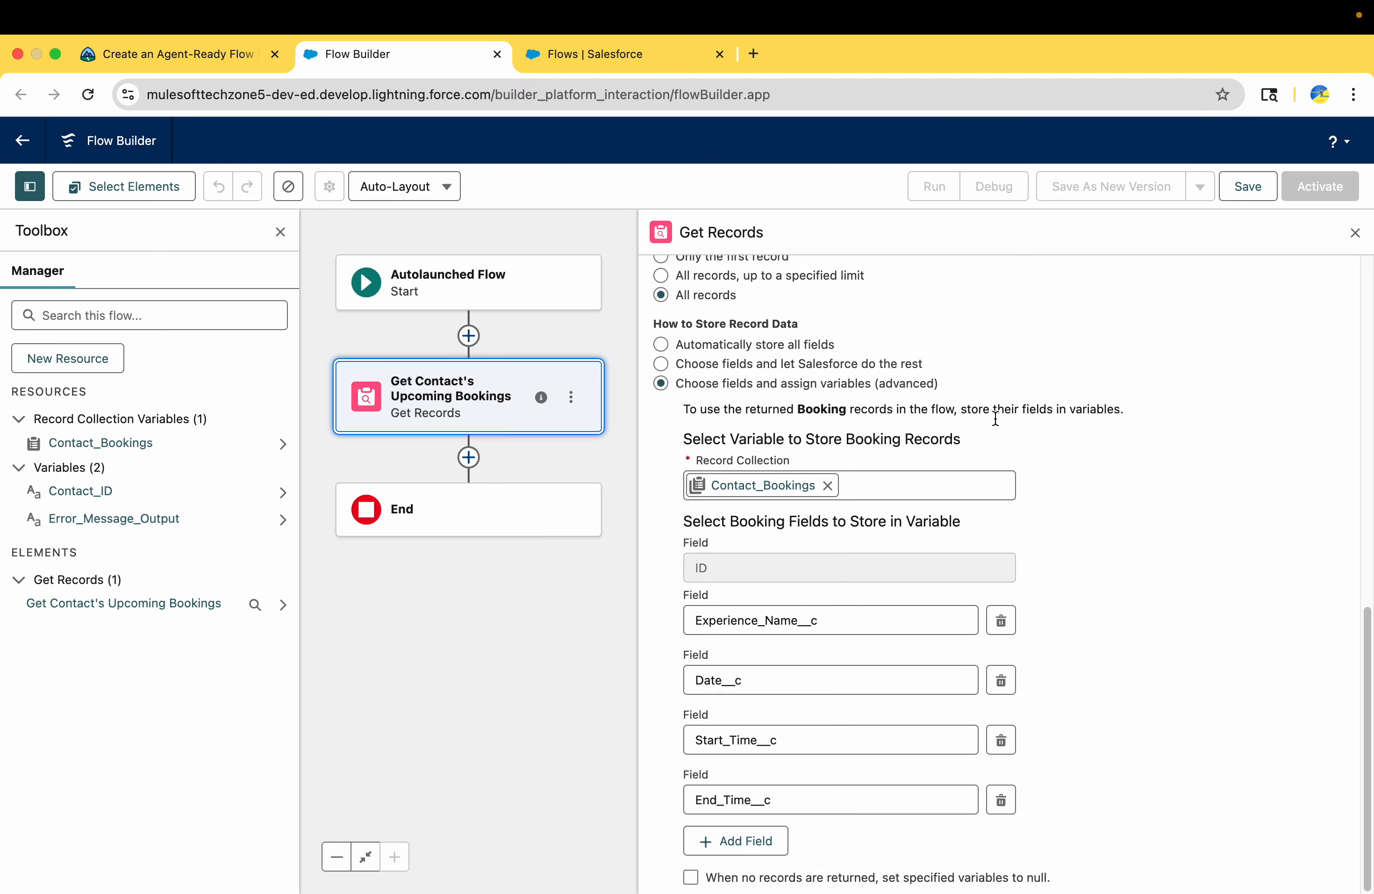
Read Trailhead's error handling instructions and add a fault path to the Get Contact's Upcoming Bookings element
{"action": "left_click", "coordinate": [153, 58]}
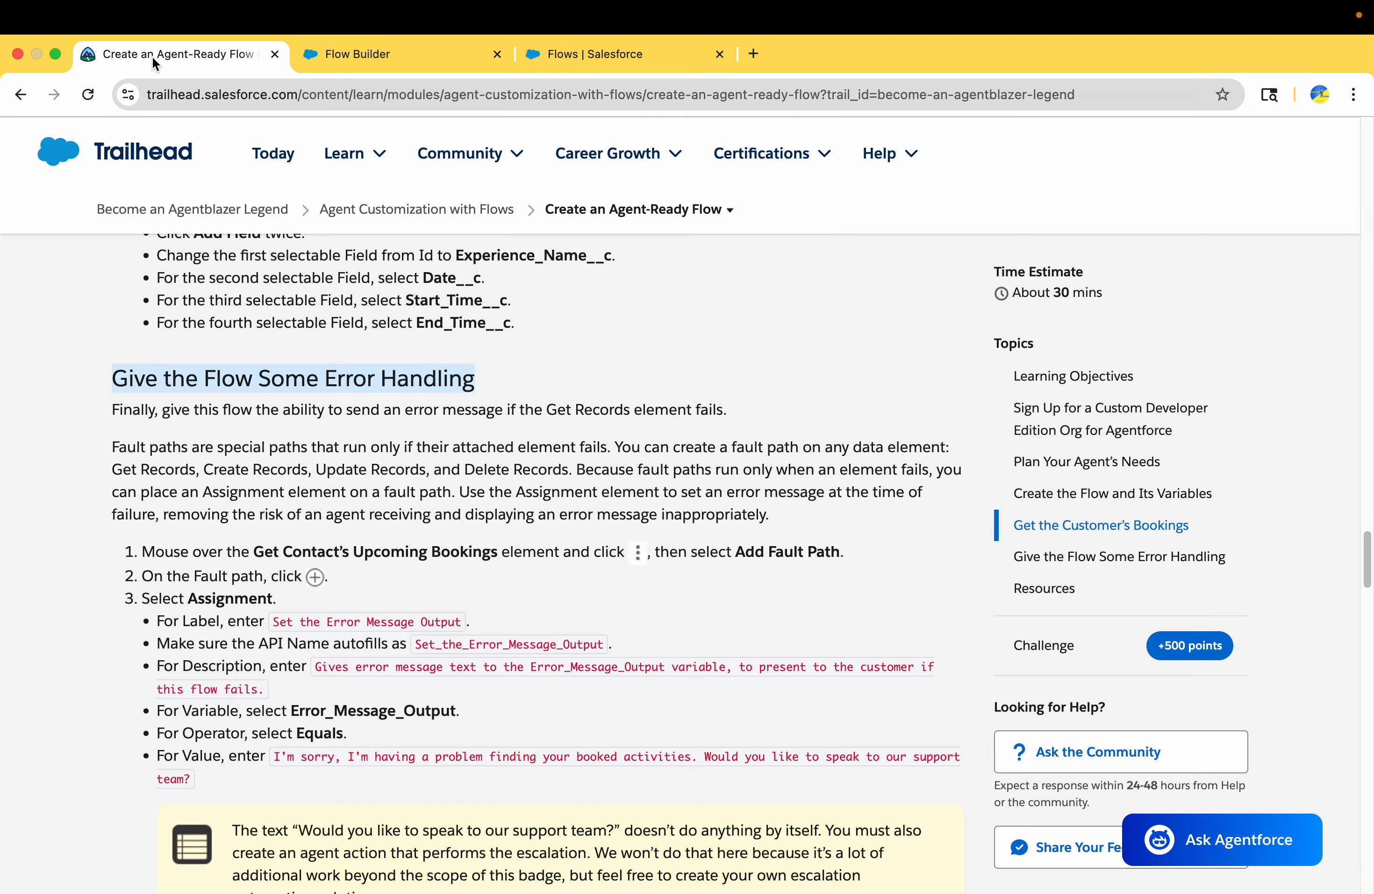
{"action": "scroll", "coordinate": [167, 483], "scroll_direction": "down", "scroll_amount": 2}
{"action": "left_click_drag", "start_coordinate": [142, 471], "coordinate": [225, 471]}
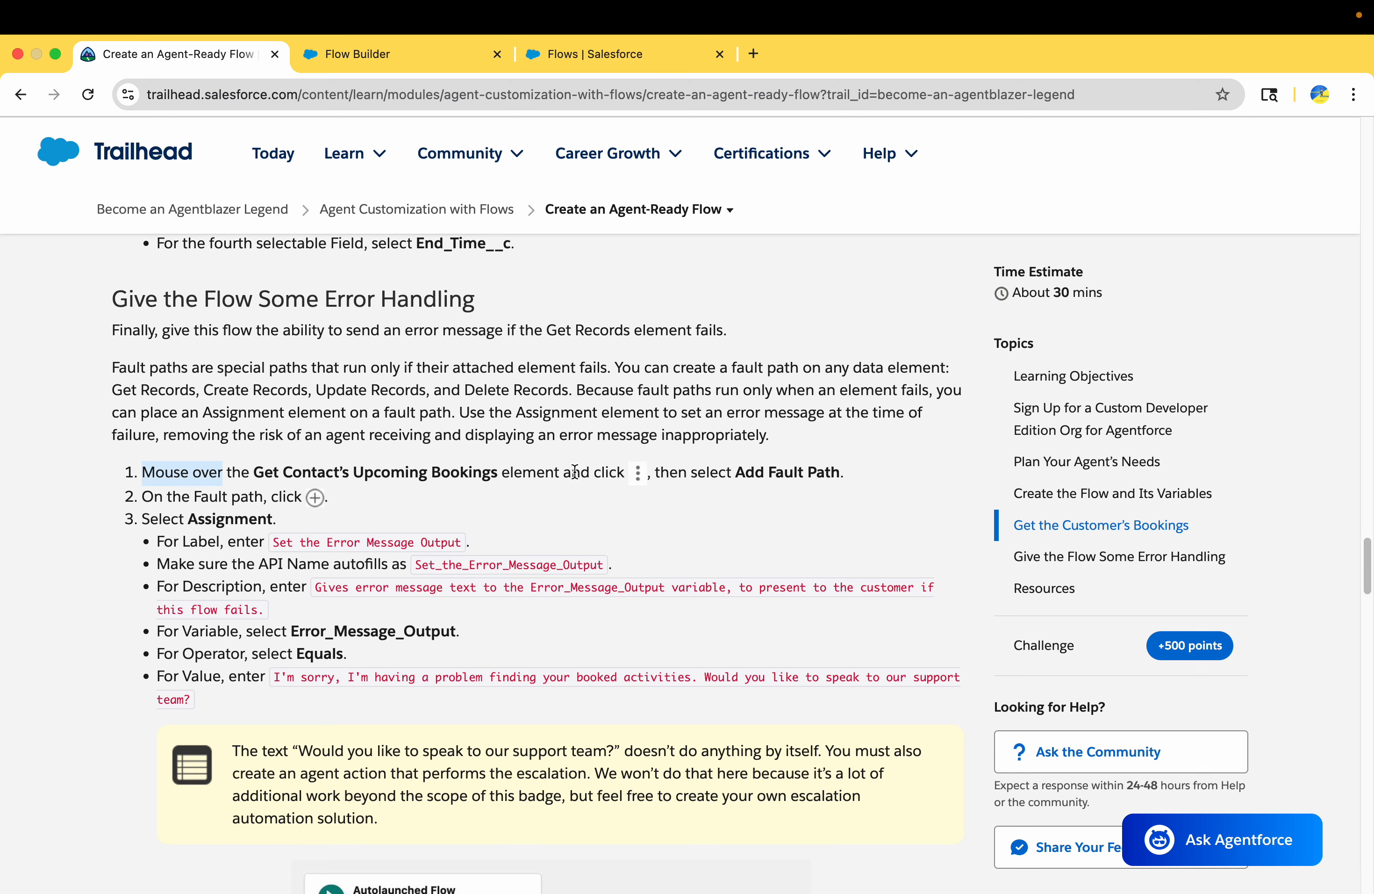
{"action": "left_click_drag", "start_coordinate": [756, 471], "coordinate": [929, 478]}
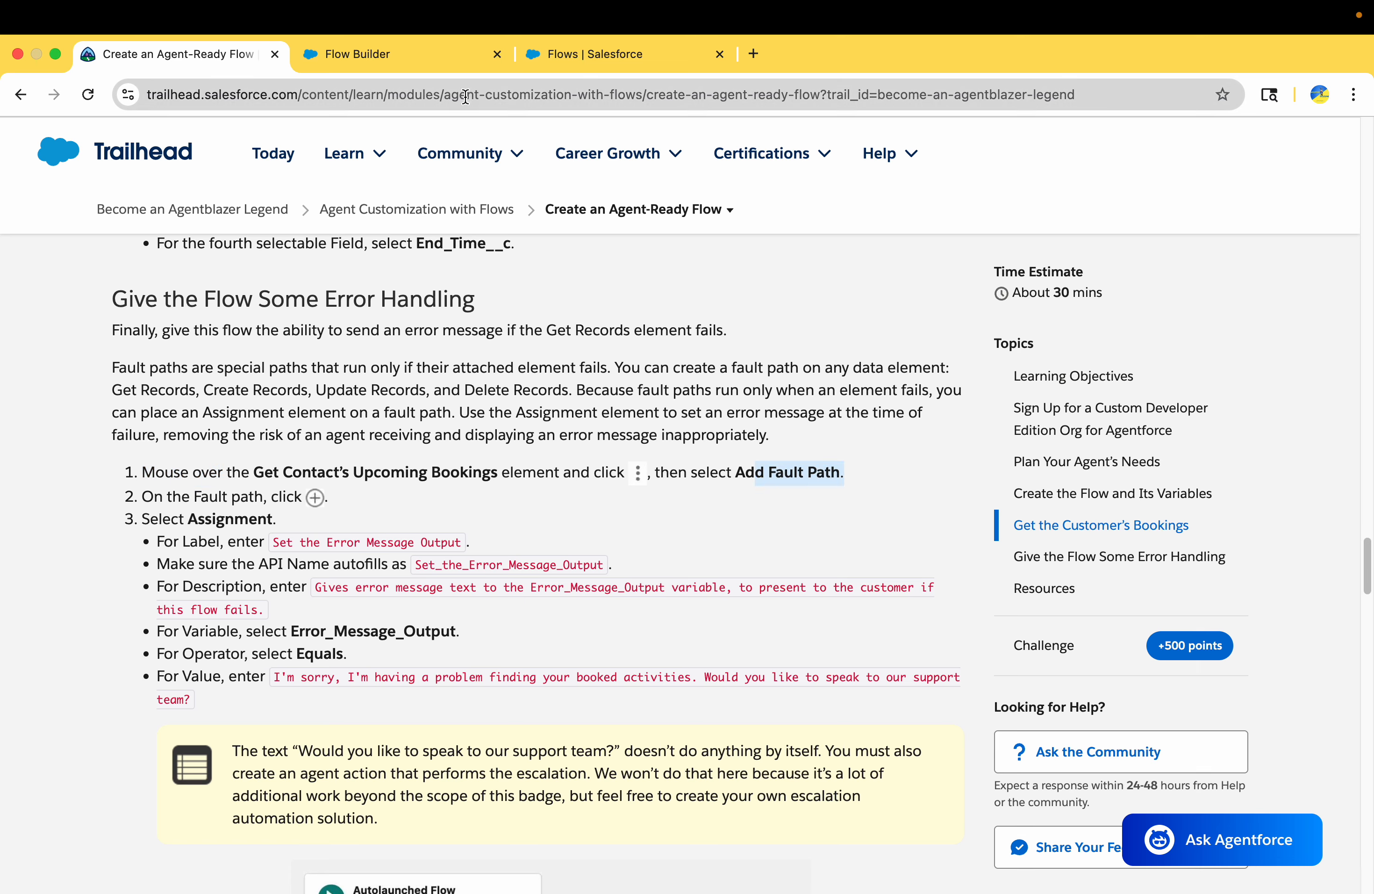
{"action": "left_click", "coordinate": [436, 58]}
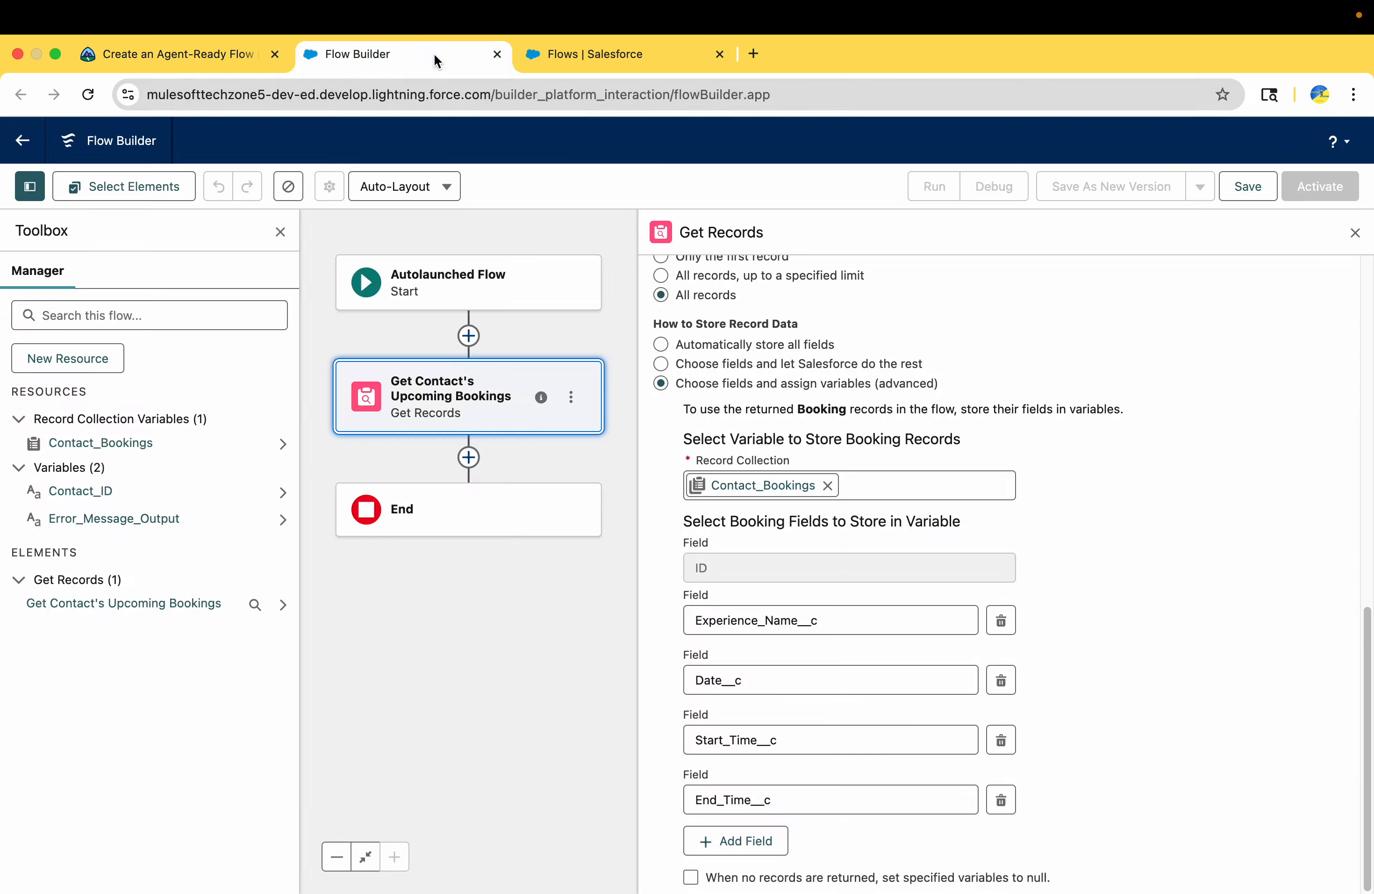
{"action": "left_click", "coordinate": [571, 399]}
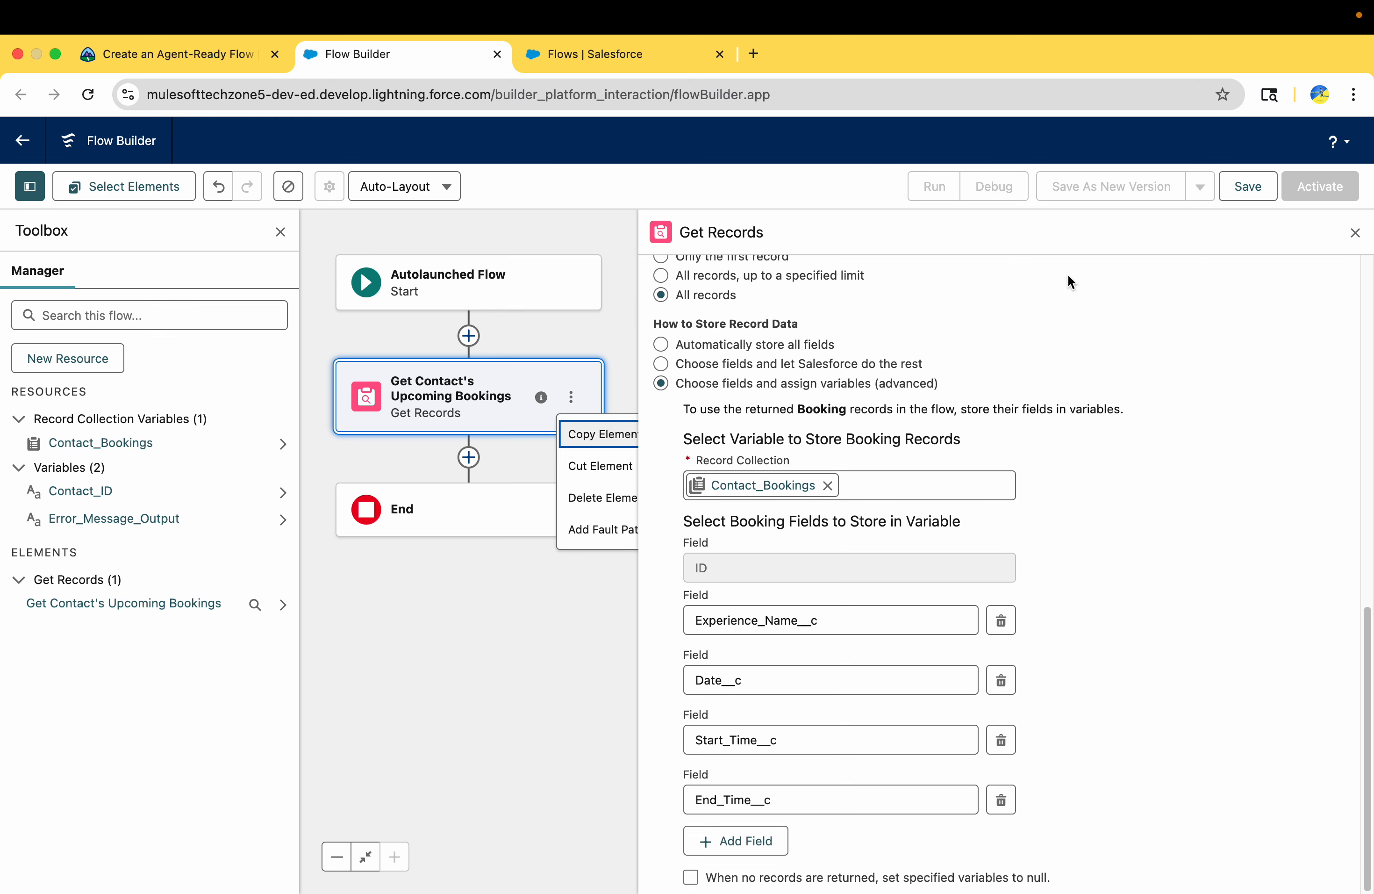
{"action": "left_click", "coordinate": [1355, 233]}
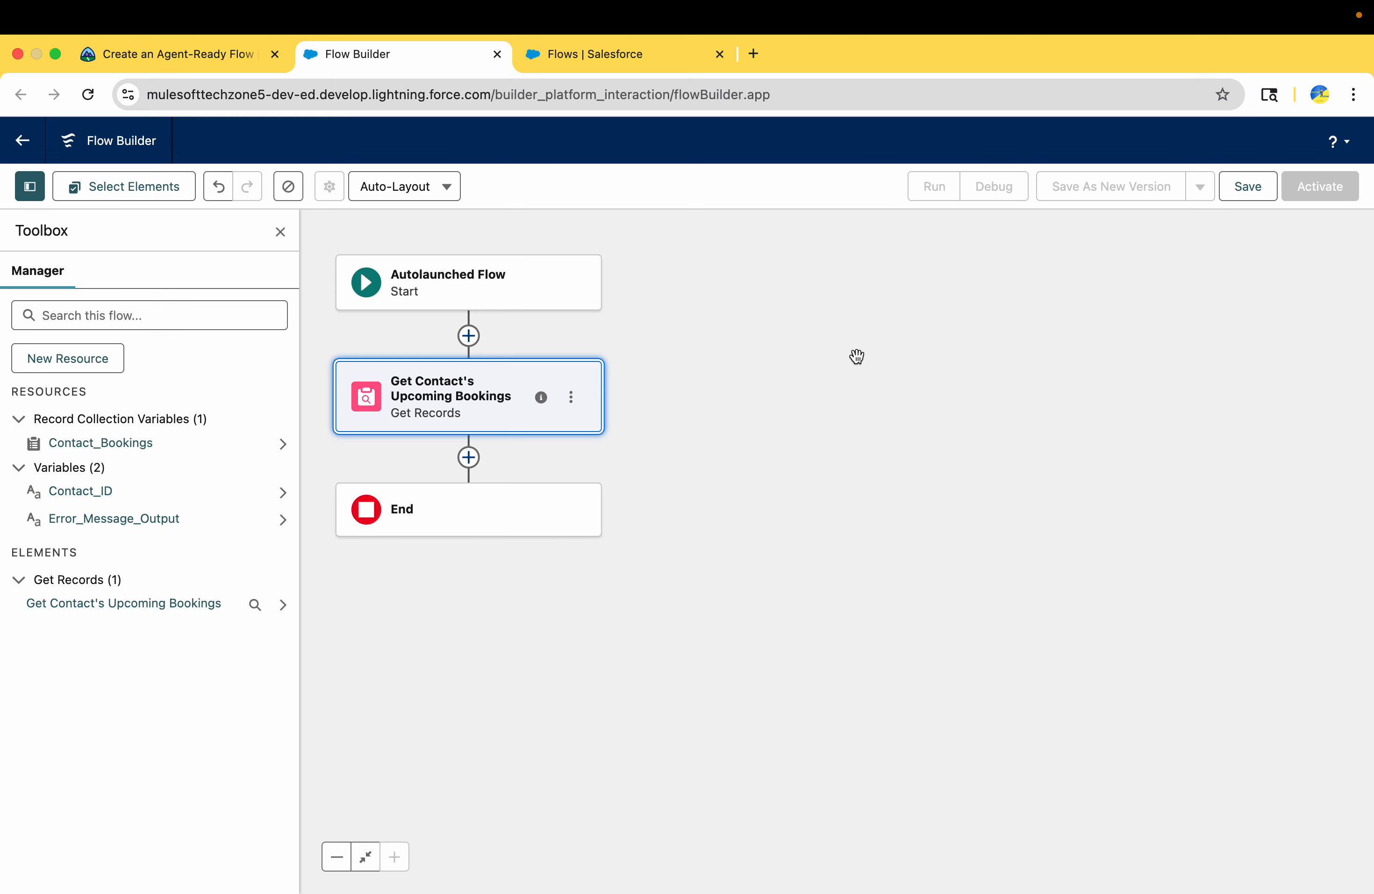
{"action": "left_click", "coordinate": [470, 403]}
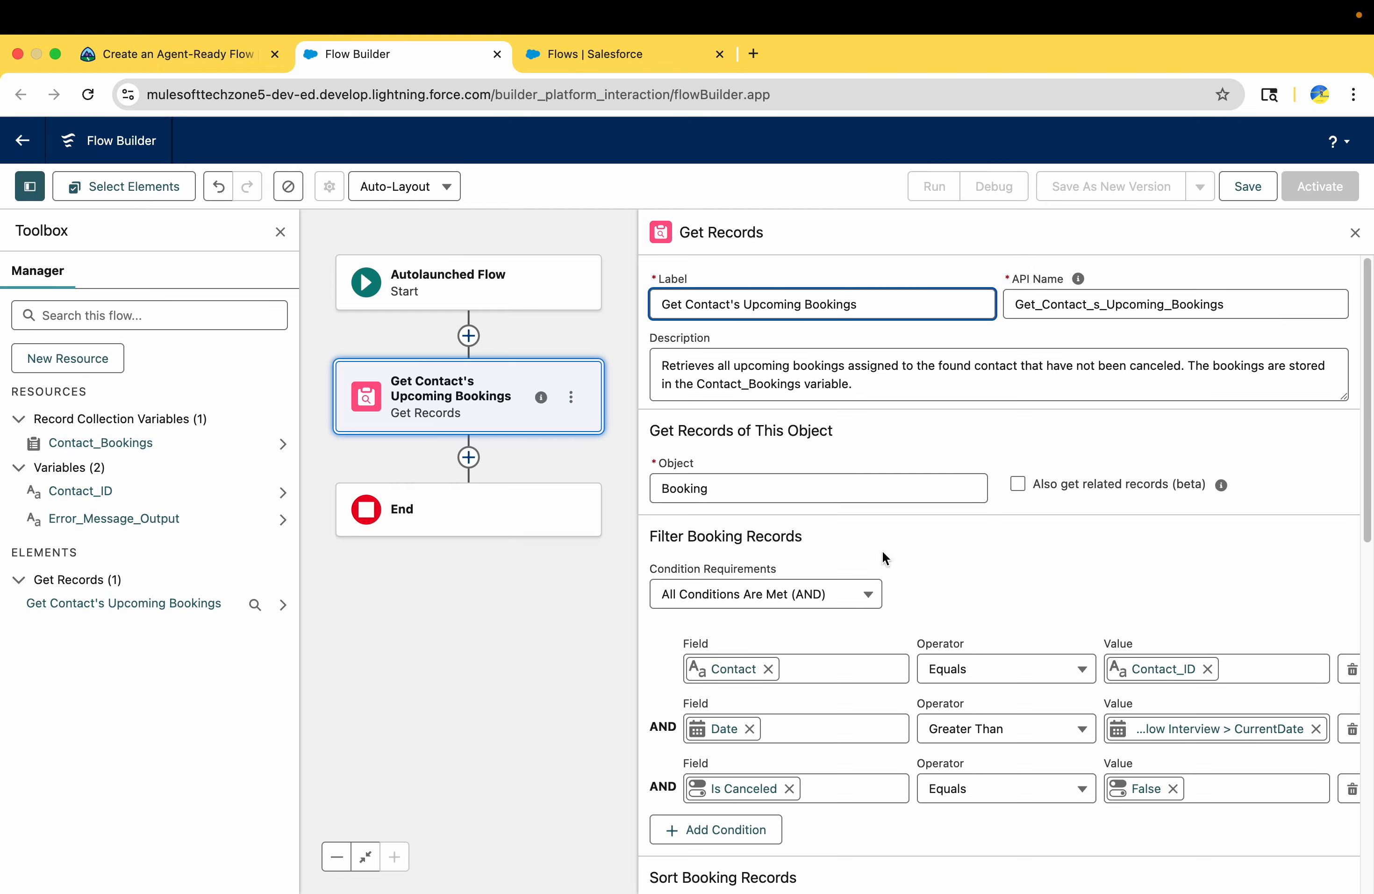
{"action": "left_click", "coordinate": [1354, 234]}
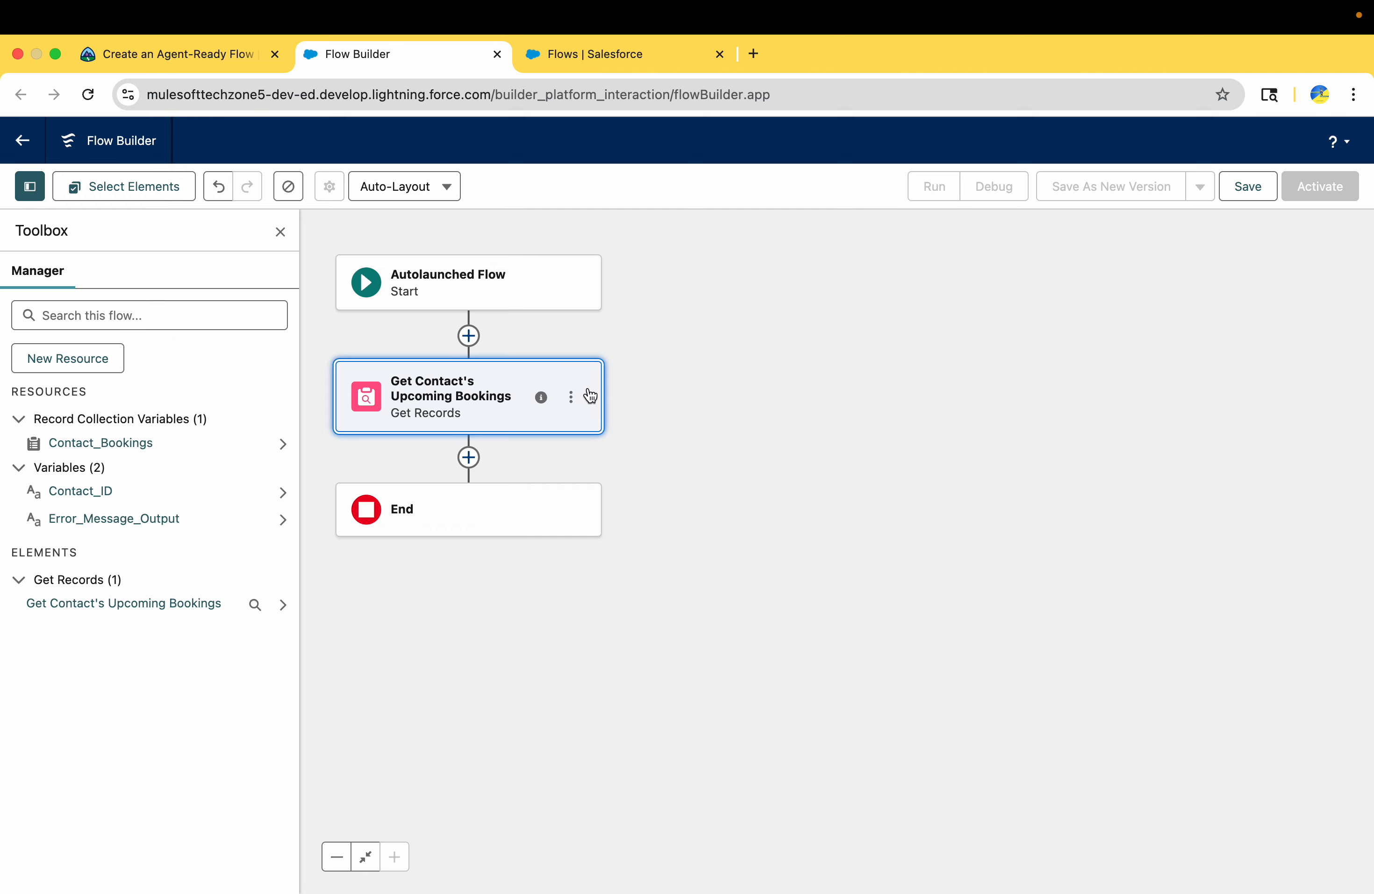
{"action": "left_click", "coordinate": [572, 401]}
{"action": "left_click", "coordinate": [607, 531]}
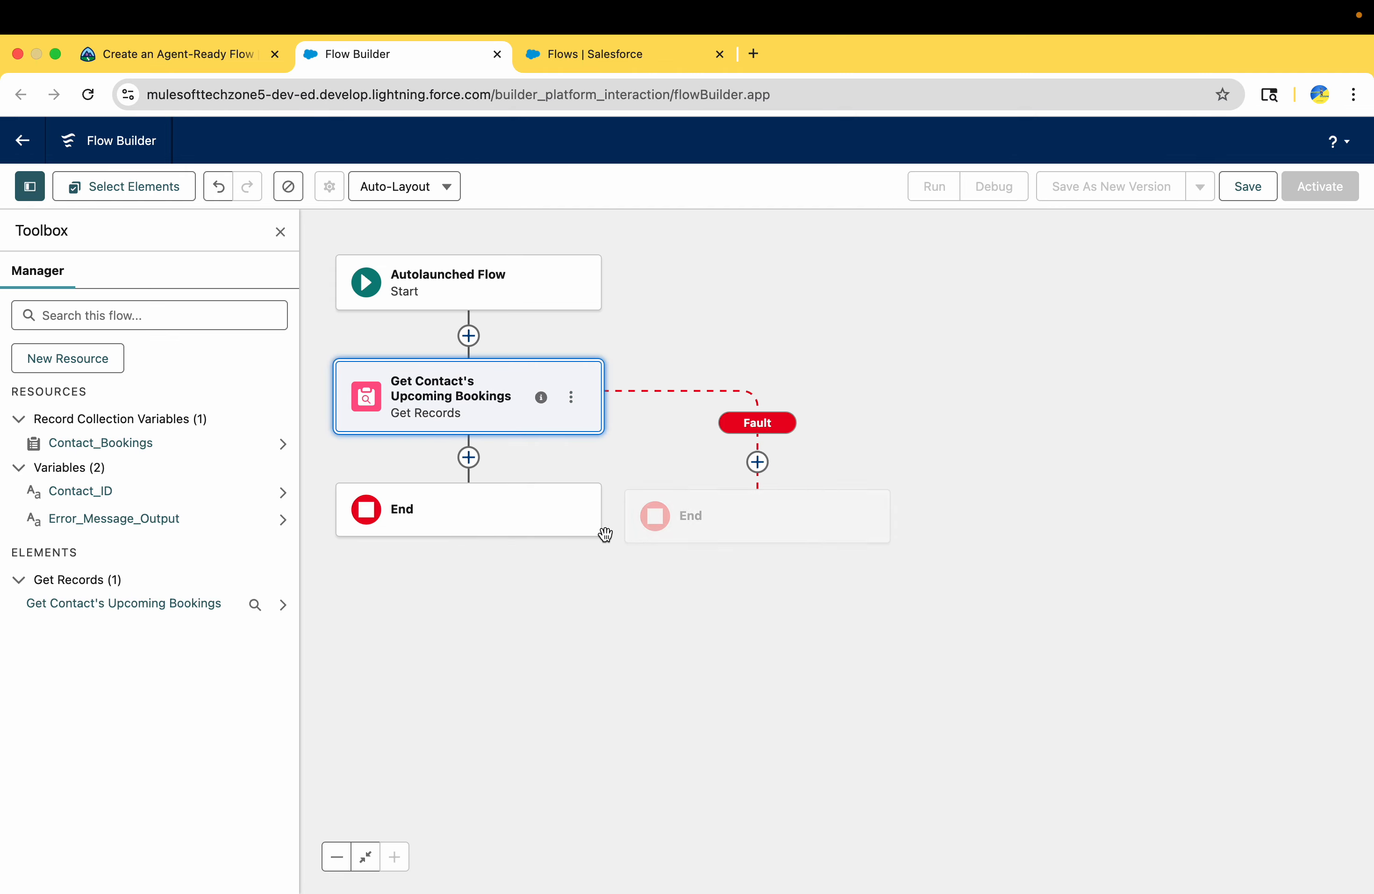
Add an Assignment element on the fault path and label it "Set the Error Message Output", copied from Trailhead's instructions
{"action": "left_click", "coordinate": [757, 463]}
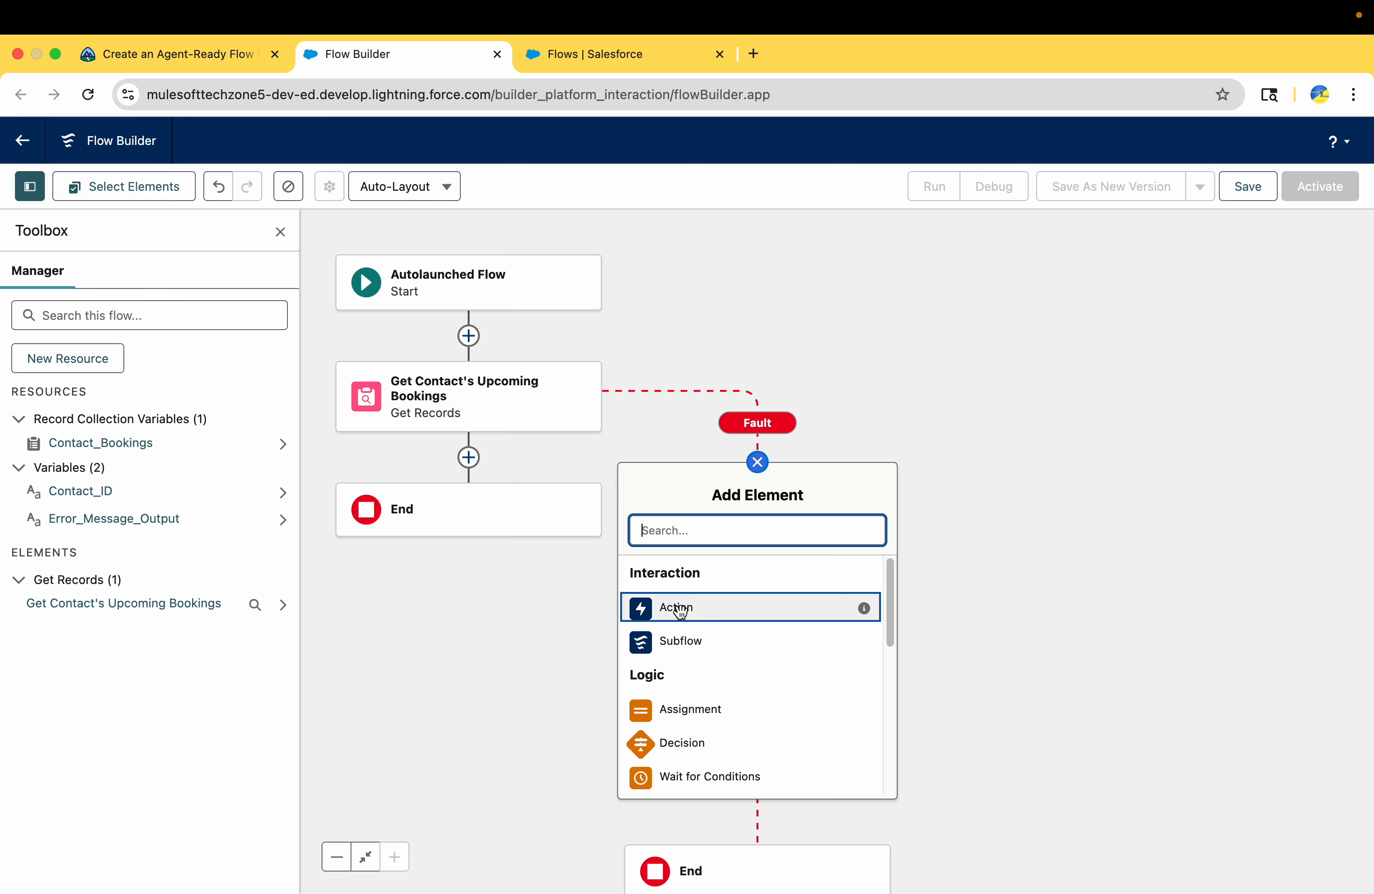
{"action": "left_click", "coordinate": [683, 711]}
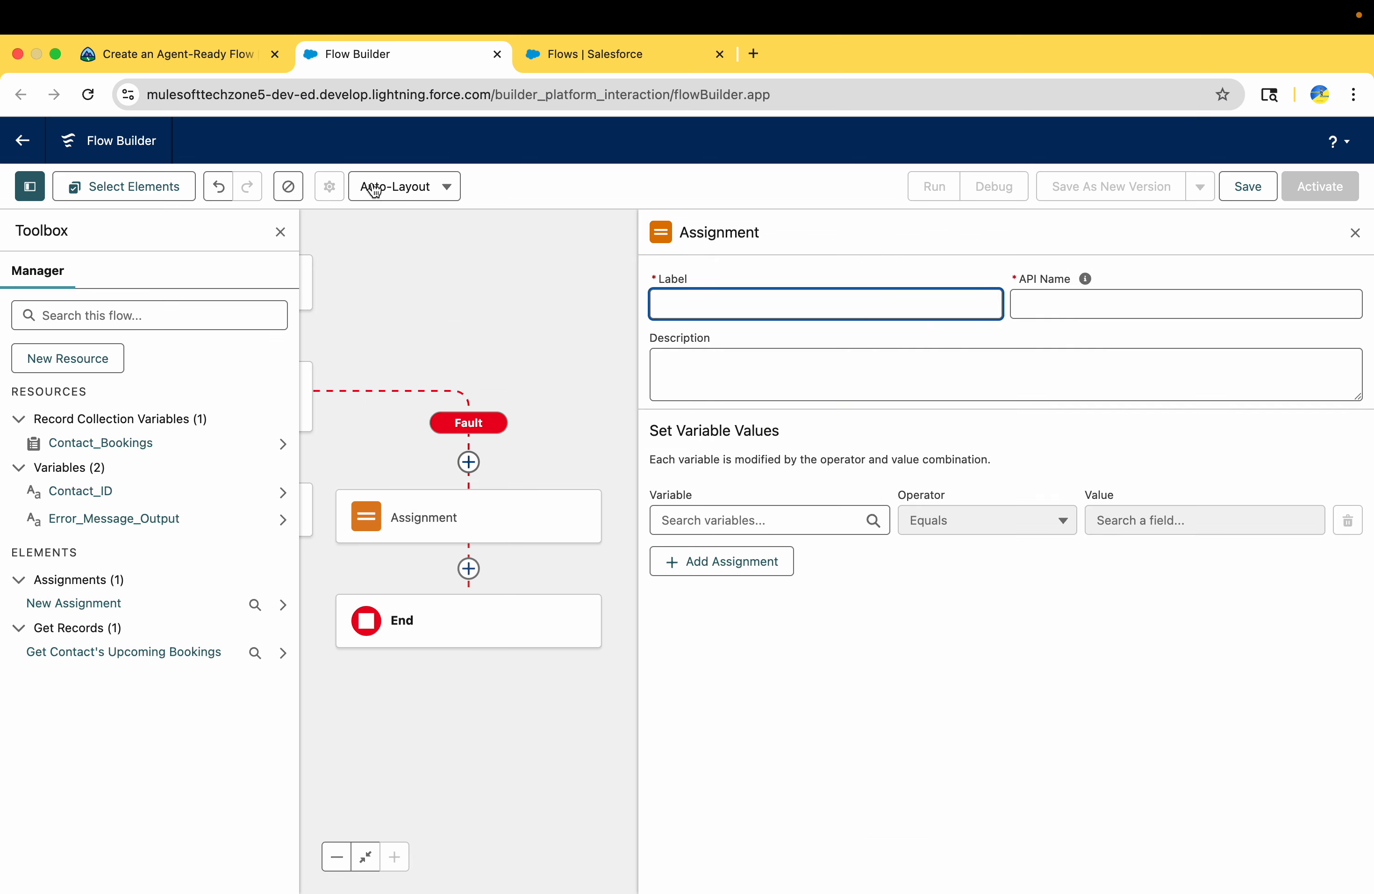
{"action": "left_click", "coordinate": [220, 58]}
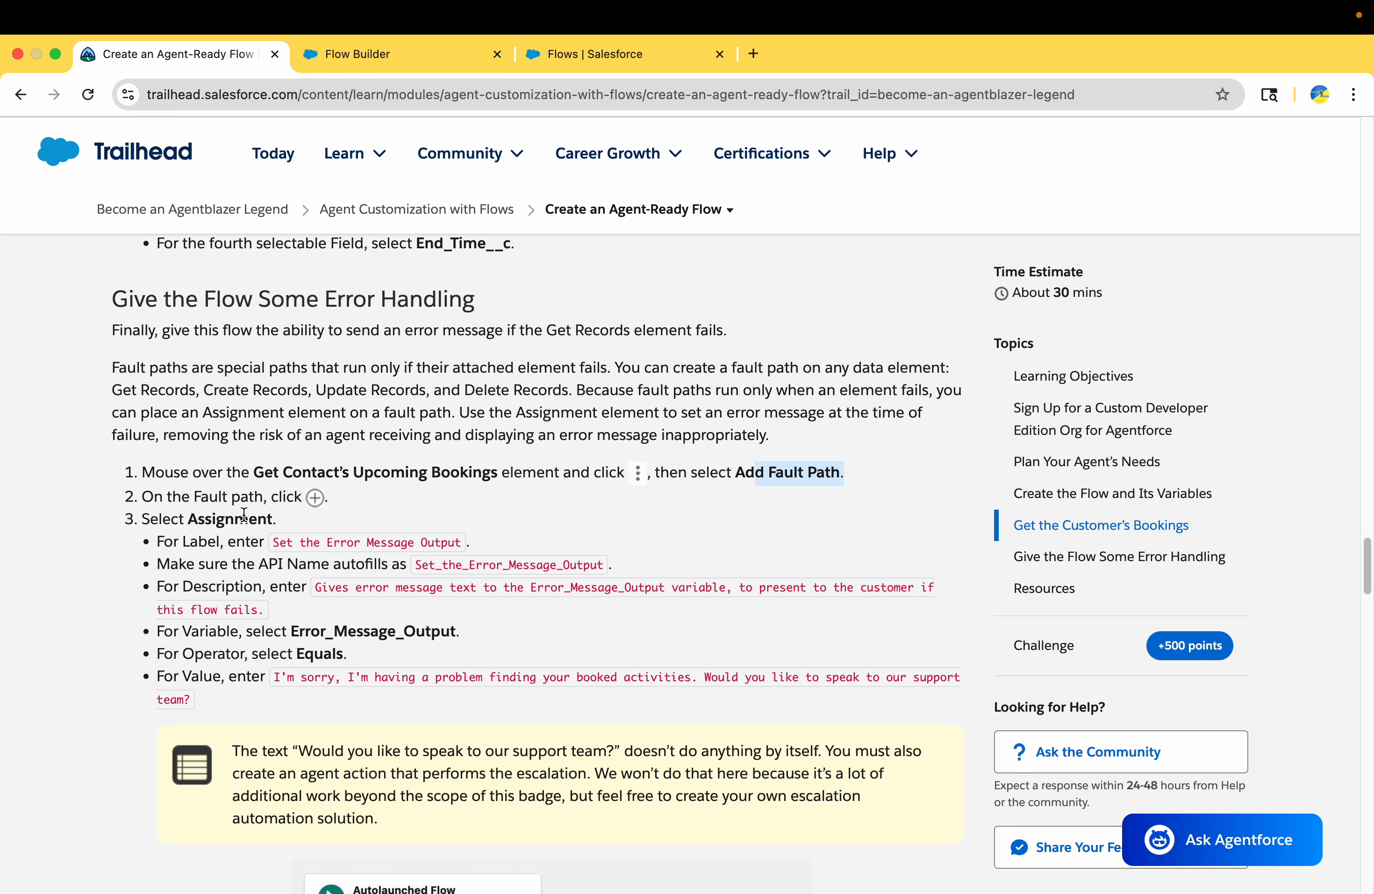
{"action": "triple_click", "coordinate": [244, 516]}
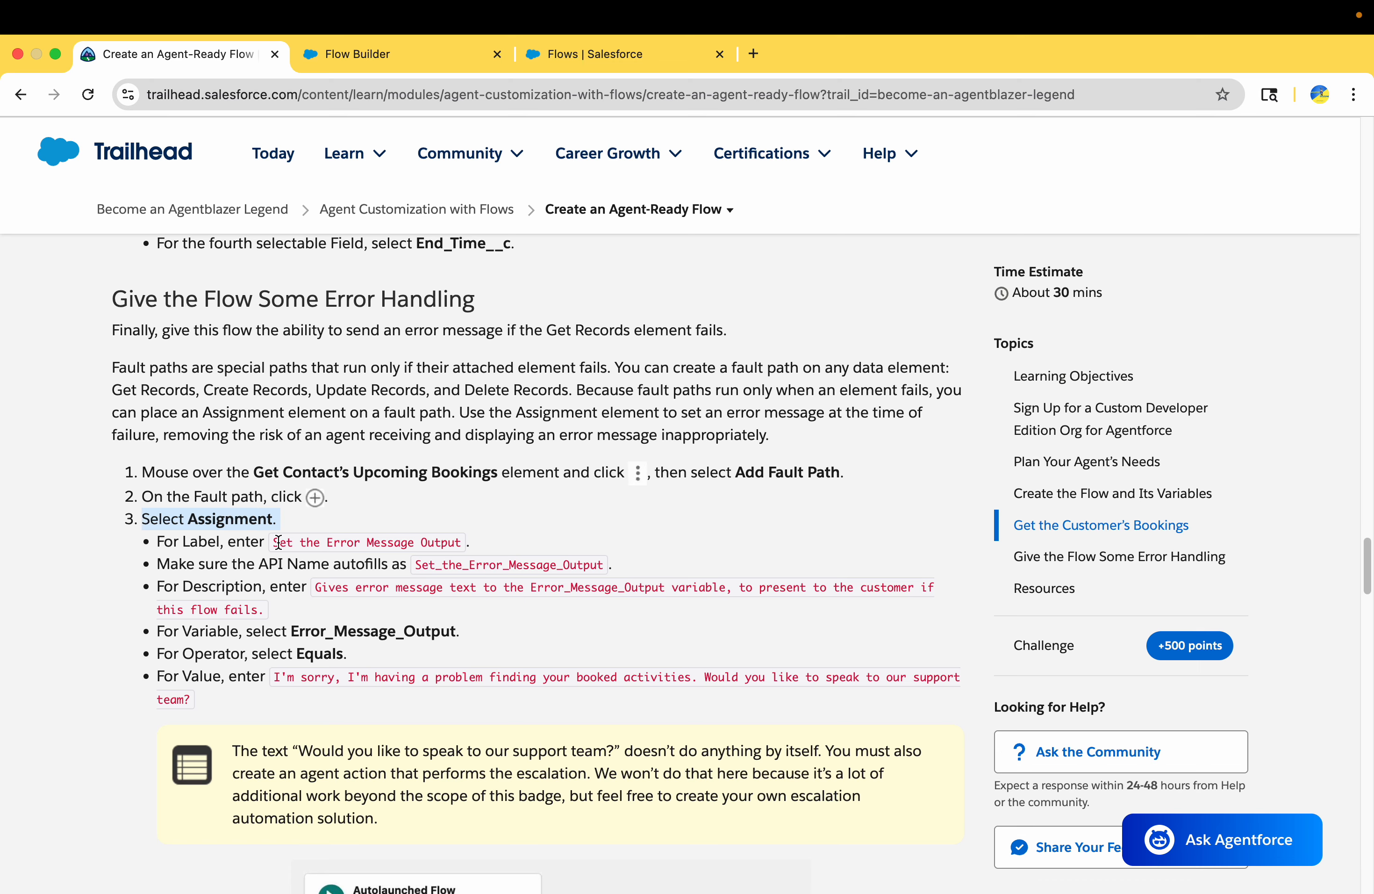
{"action": "left_click_drag", "start_coordinate": [279, 541], "coordinate": [471, 548]}
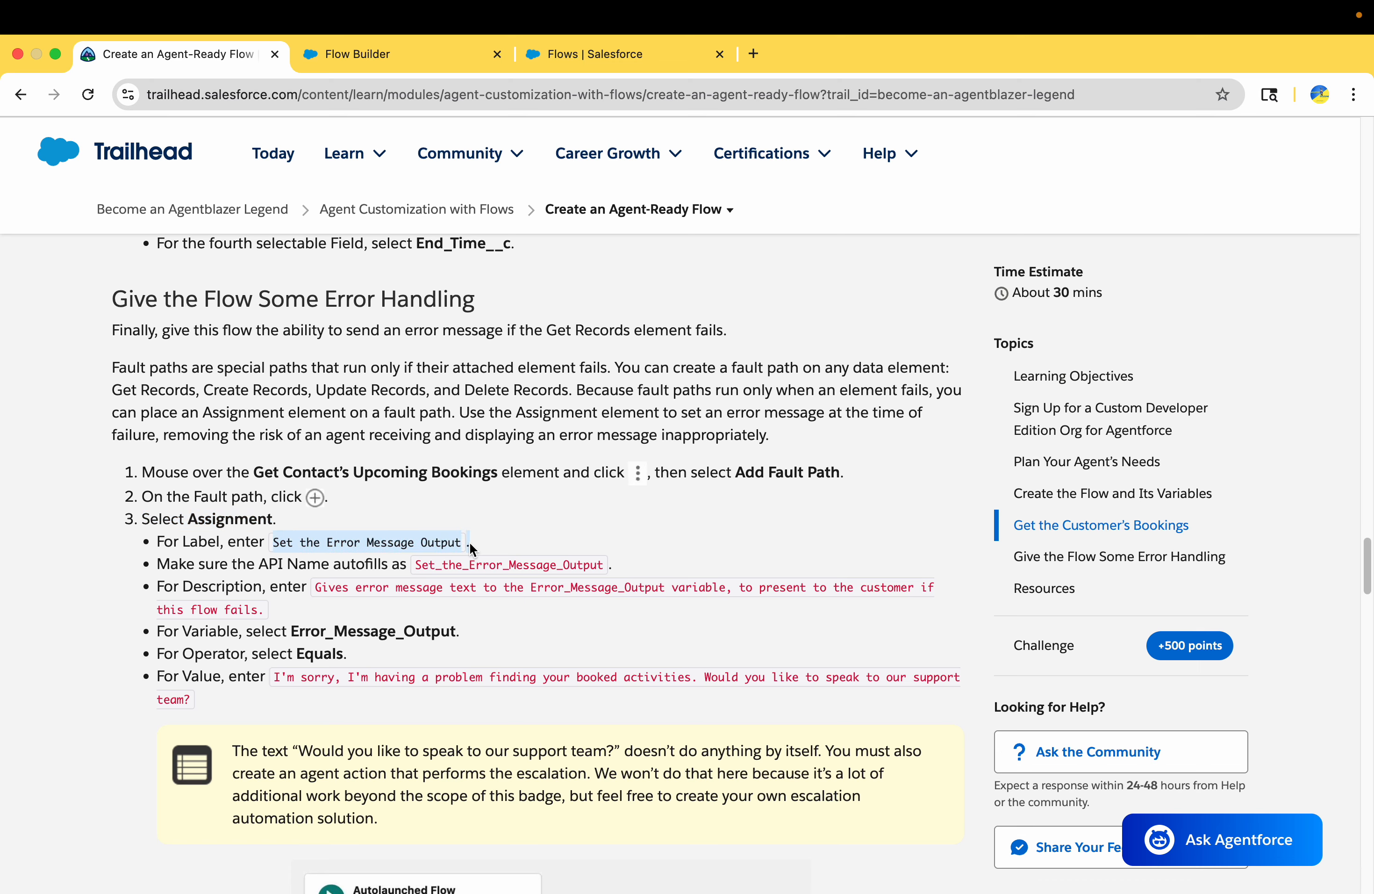
{"action": "key", "text": "super+c"}
{"action": "left_click", "coordinate": [440, 52]}
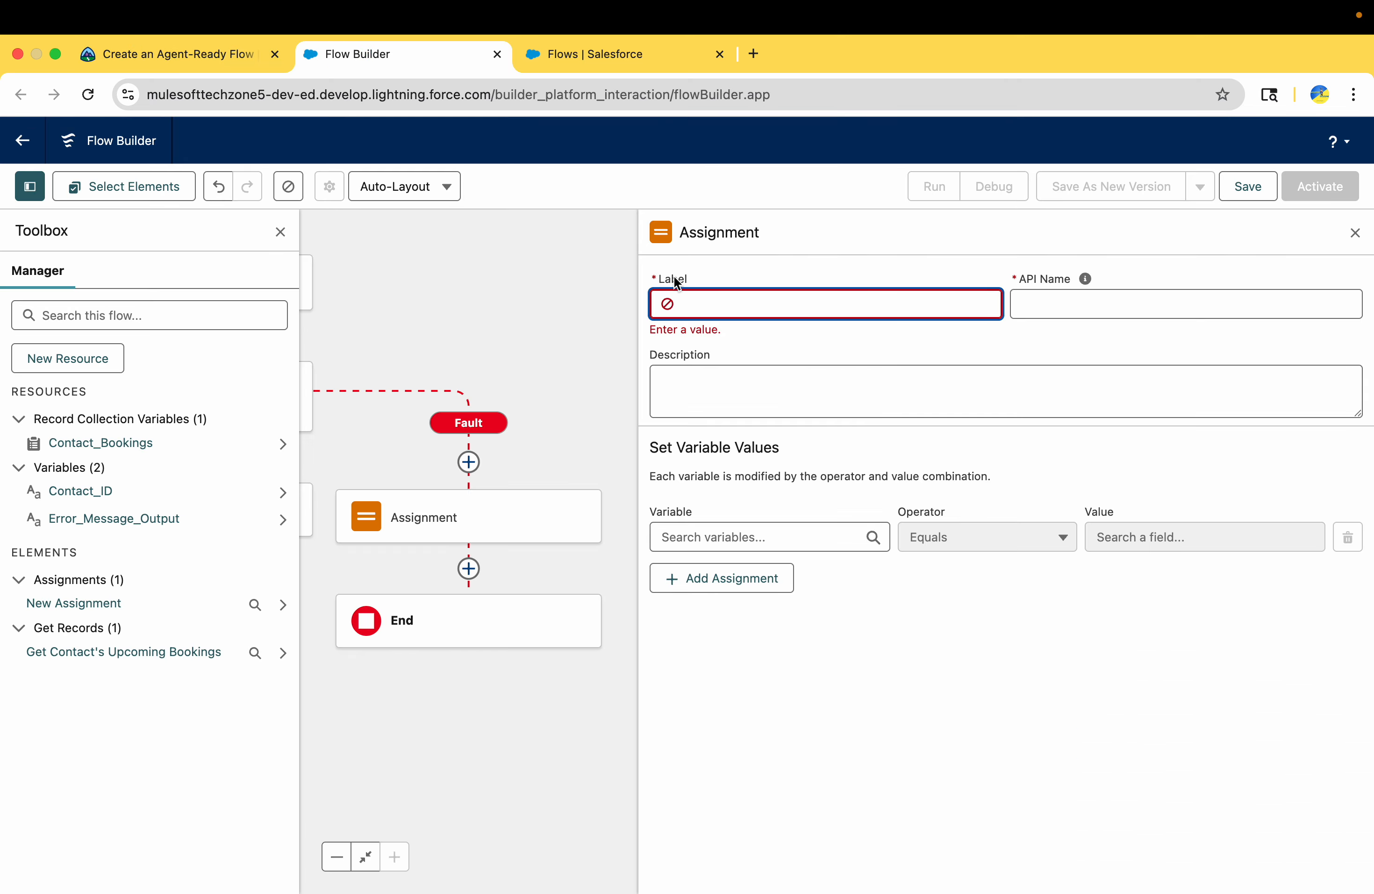
{"action": "key", "text": "super+v"}
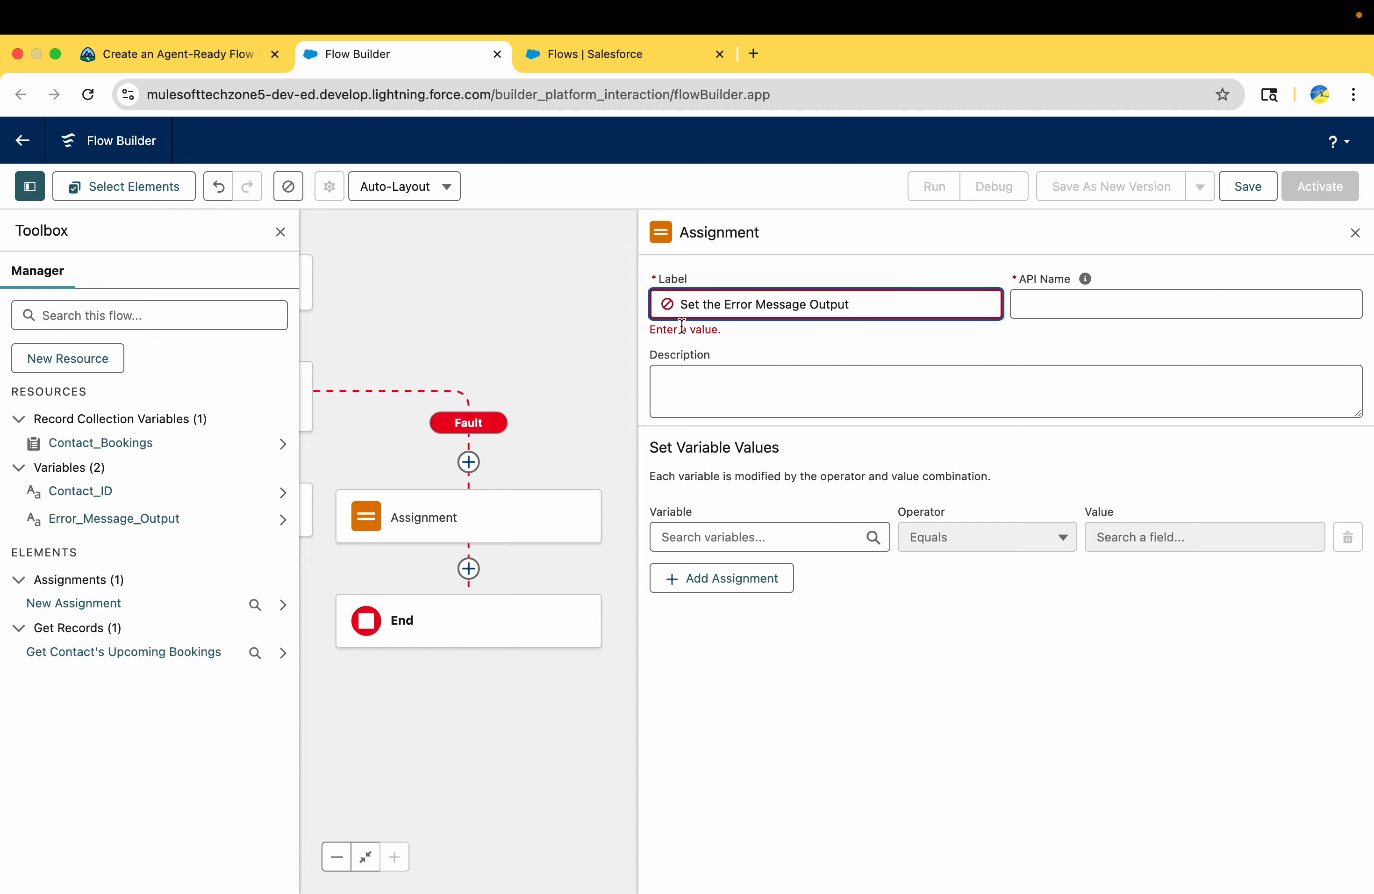
Set the assignment's description to Trailhead's text "Gives error message text to the Error_Message_Output variable, to present to the customer if this flow fails."
{"action": "left_click", "coordinate": [720, 352]}
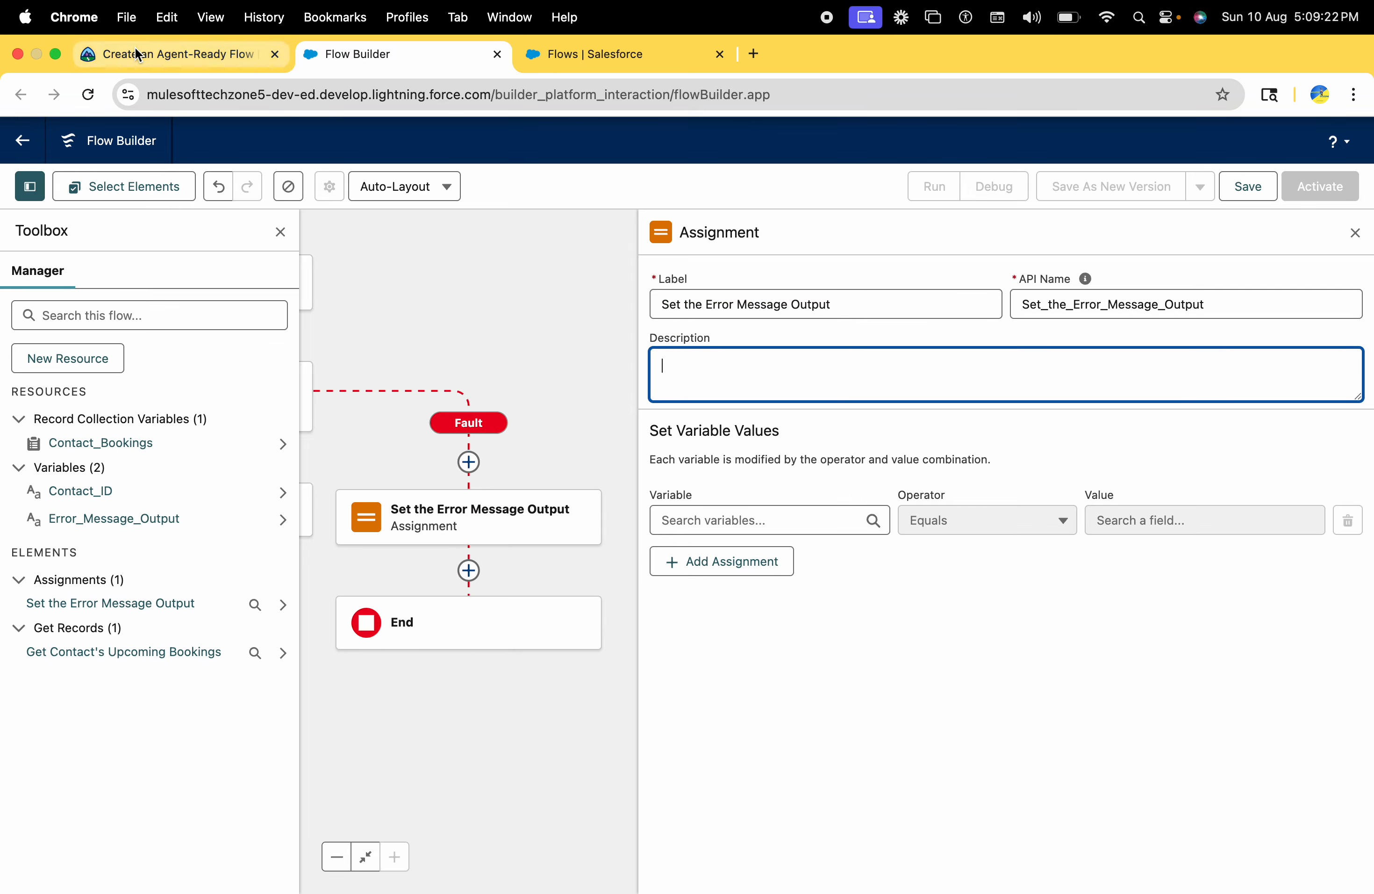
{"action": "left_click", "coordinate": [202, 54]}
{"action": "left_click_drag", "start_coordinate": [318, 591], "coordinate": [317, 614]}
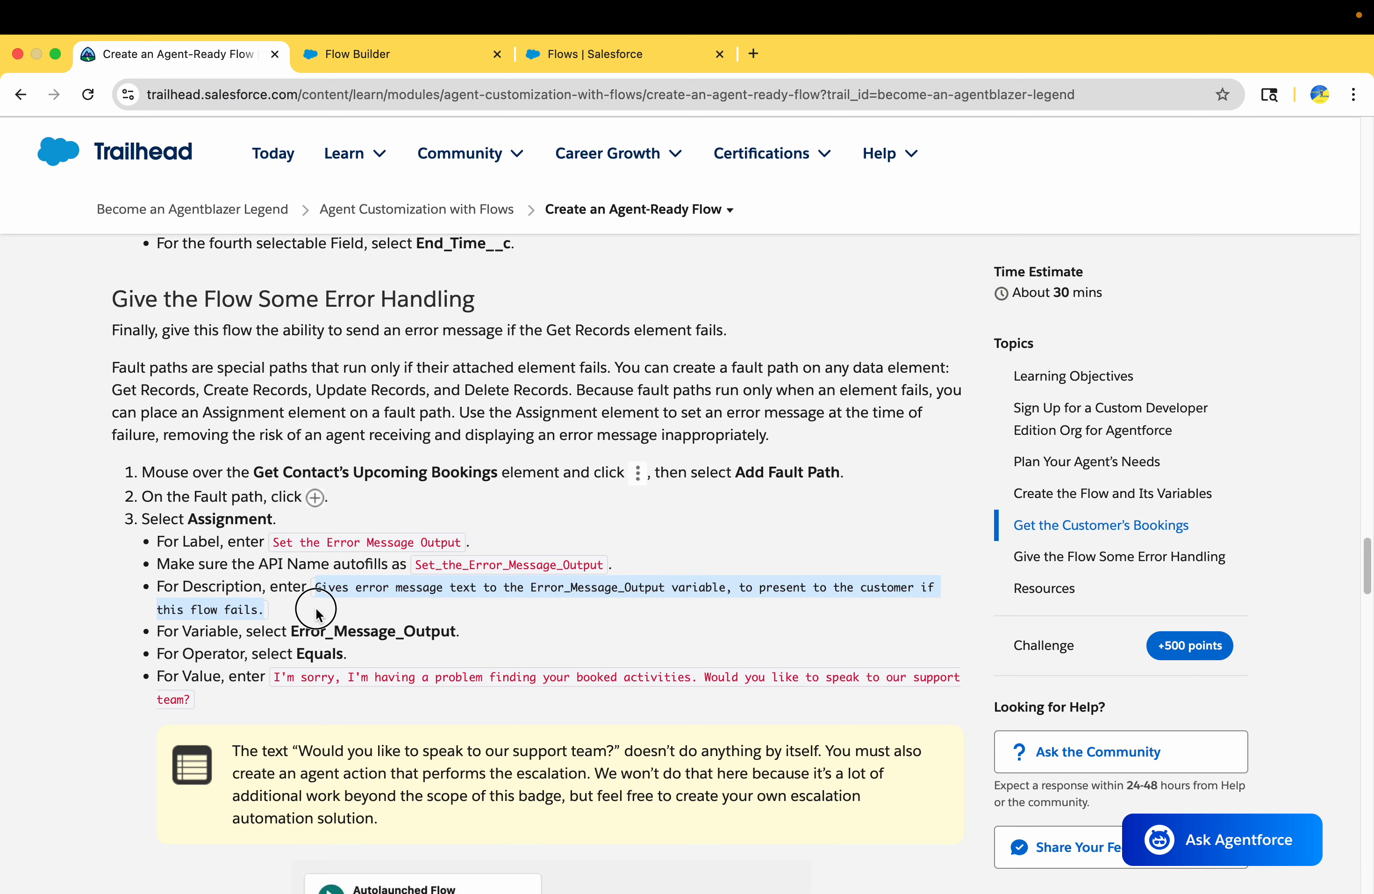
{"action": "left_click", "coordinate": [409, 52]}
{"action": "key", "text": "super+v"}
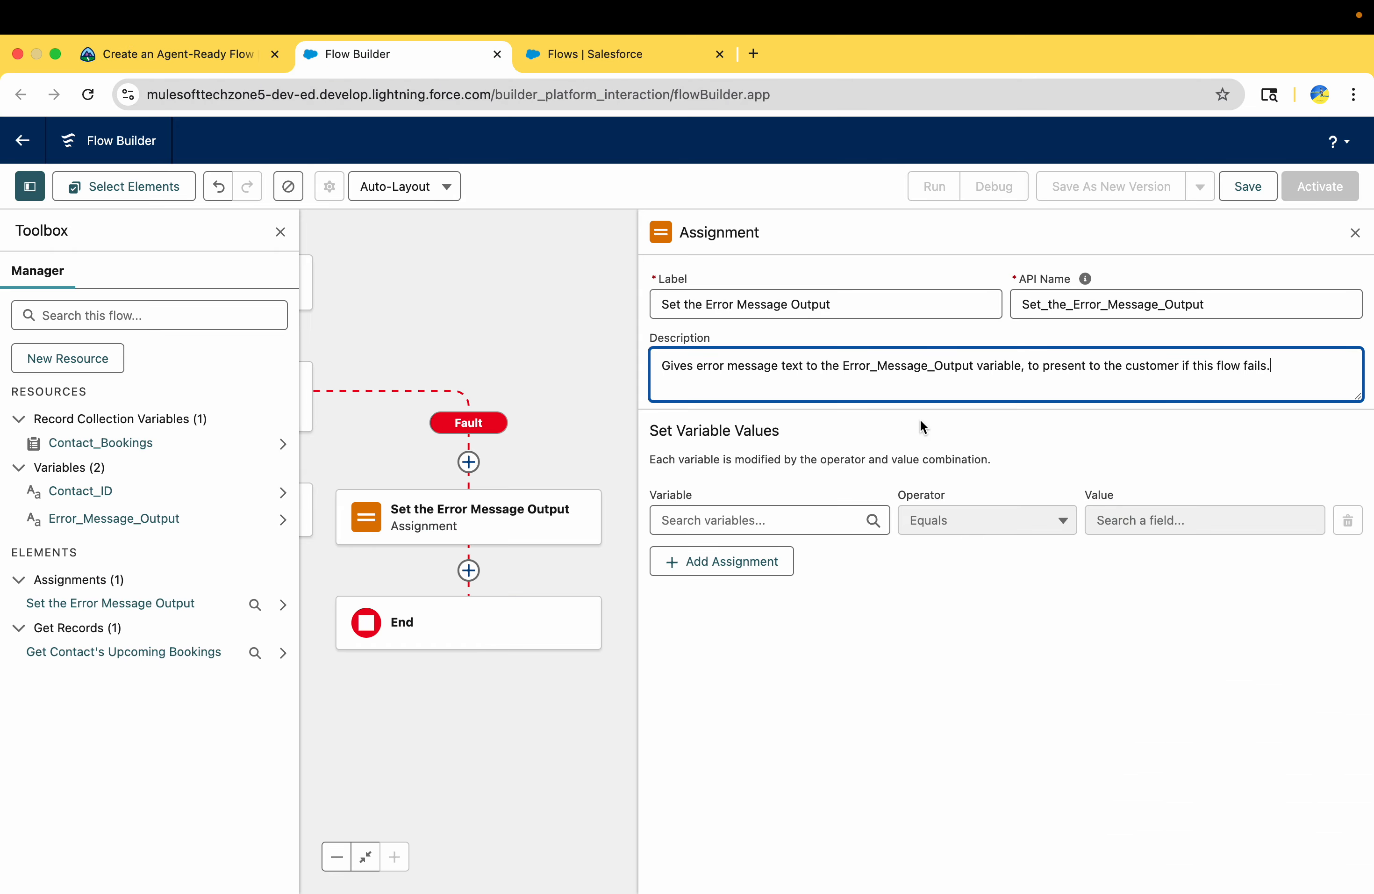
Copy Error_Message_Output from Trailhead's instructions and set it as the variable in the assignment
{"action": "left_click", "coordinate": [108, 60]}
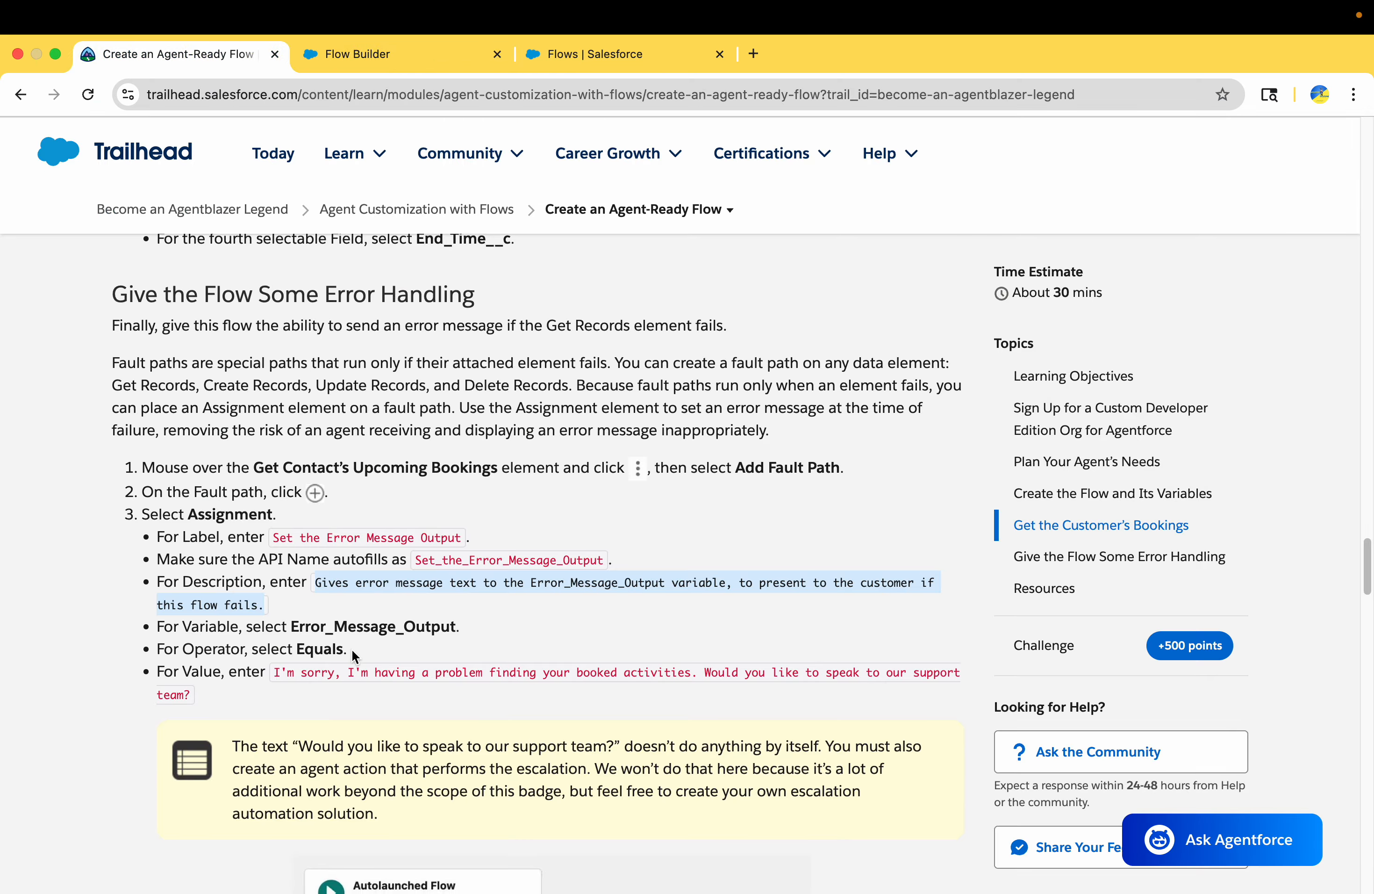
{"action": "scroll", "coordinate": [351, 648], "scroll_direction": "down", "scroll_amount": 1}
{"action": "left_click", "coordinate": [310, 591]}
{"action": "double_click", "coordinate": [310, 591]}
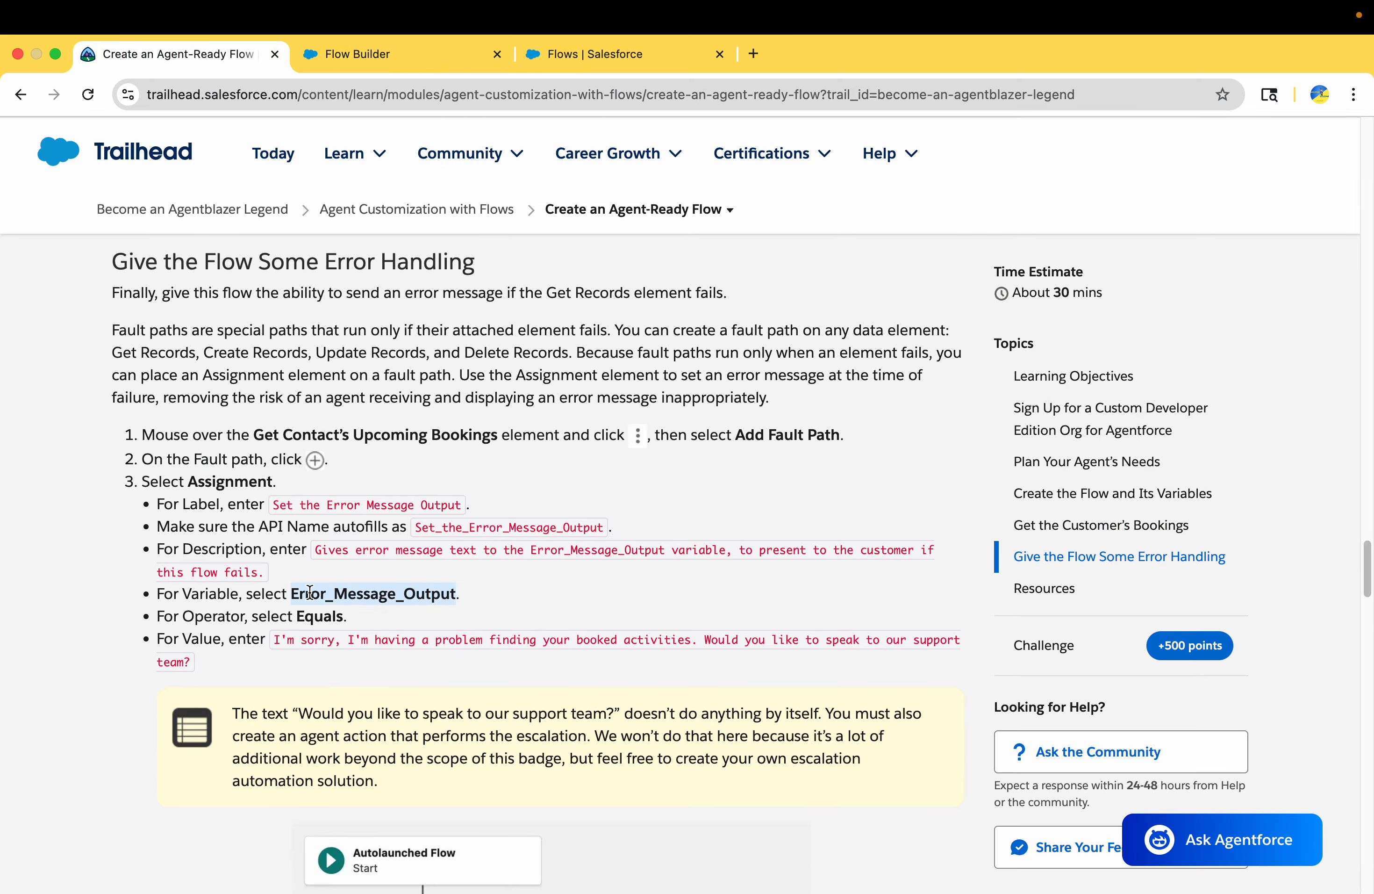
{"action": "left_click", "coordinate": [437, 56]}
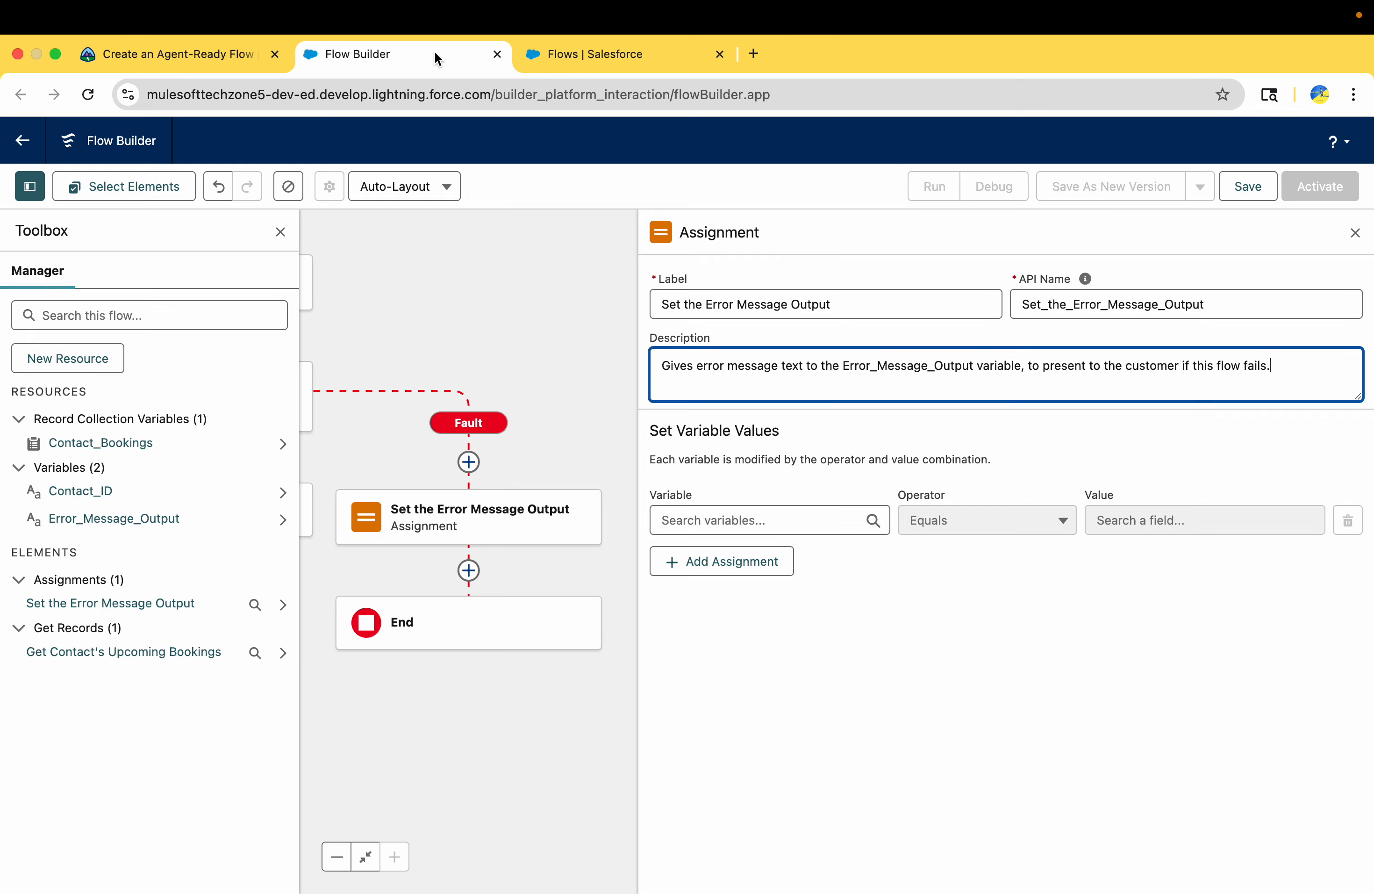
{"action": "left_click", "coordinate": [809, 517]}
{"action": "key", "text": "super+v"}
{"action": "left_click", "coordinate": [768, 617]}
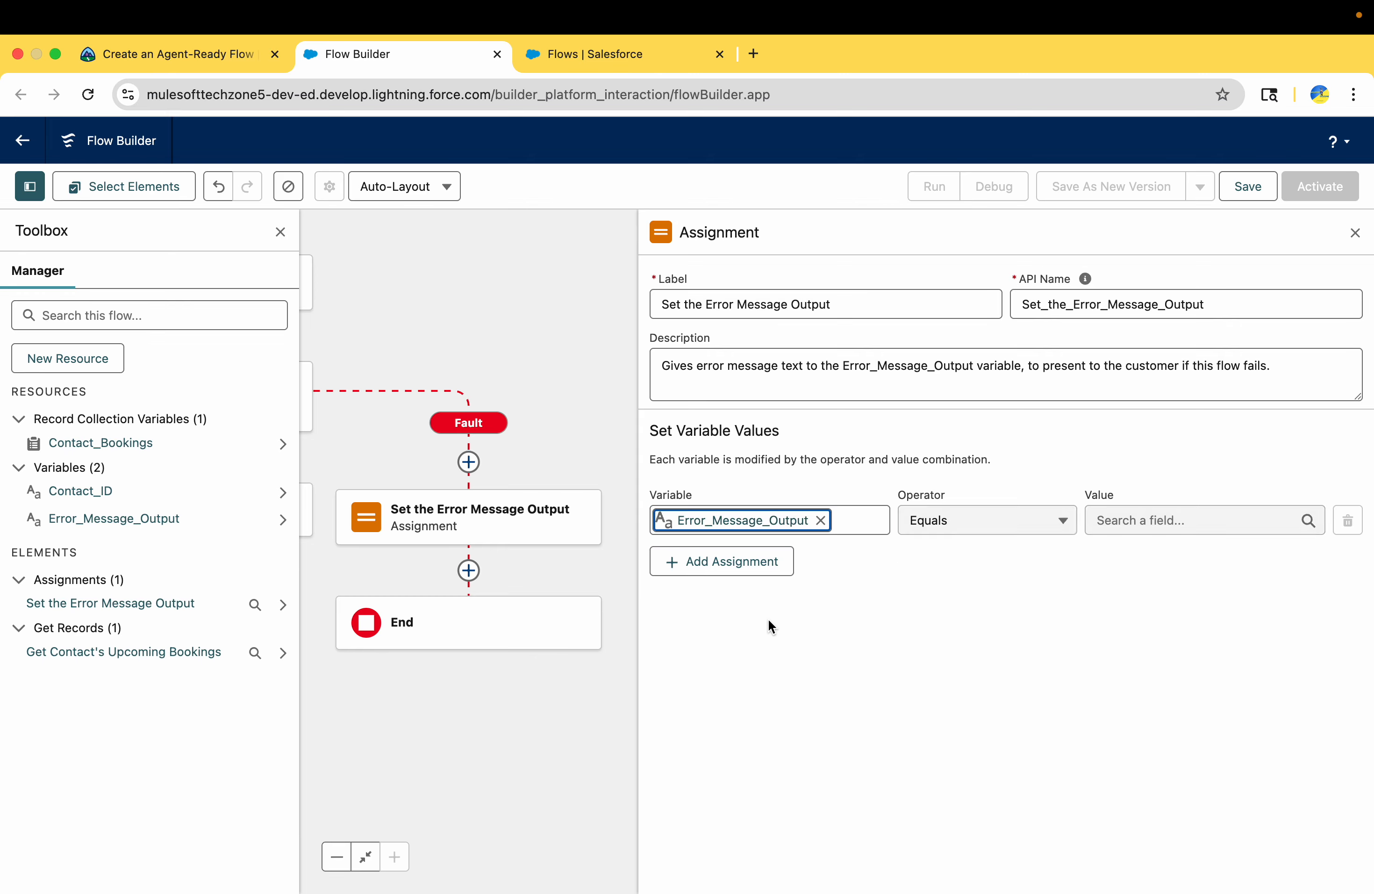
Set the assignment's value to "I'm sorry, I'm having a problem finding your booked activities. Would you like to speak to our support team?"
{"action": "left_click", "coordinate": [116, 57]}
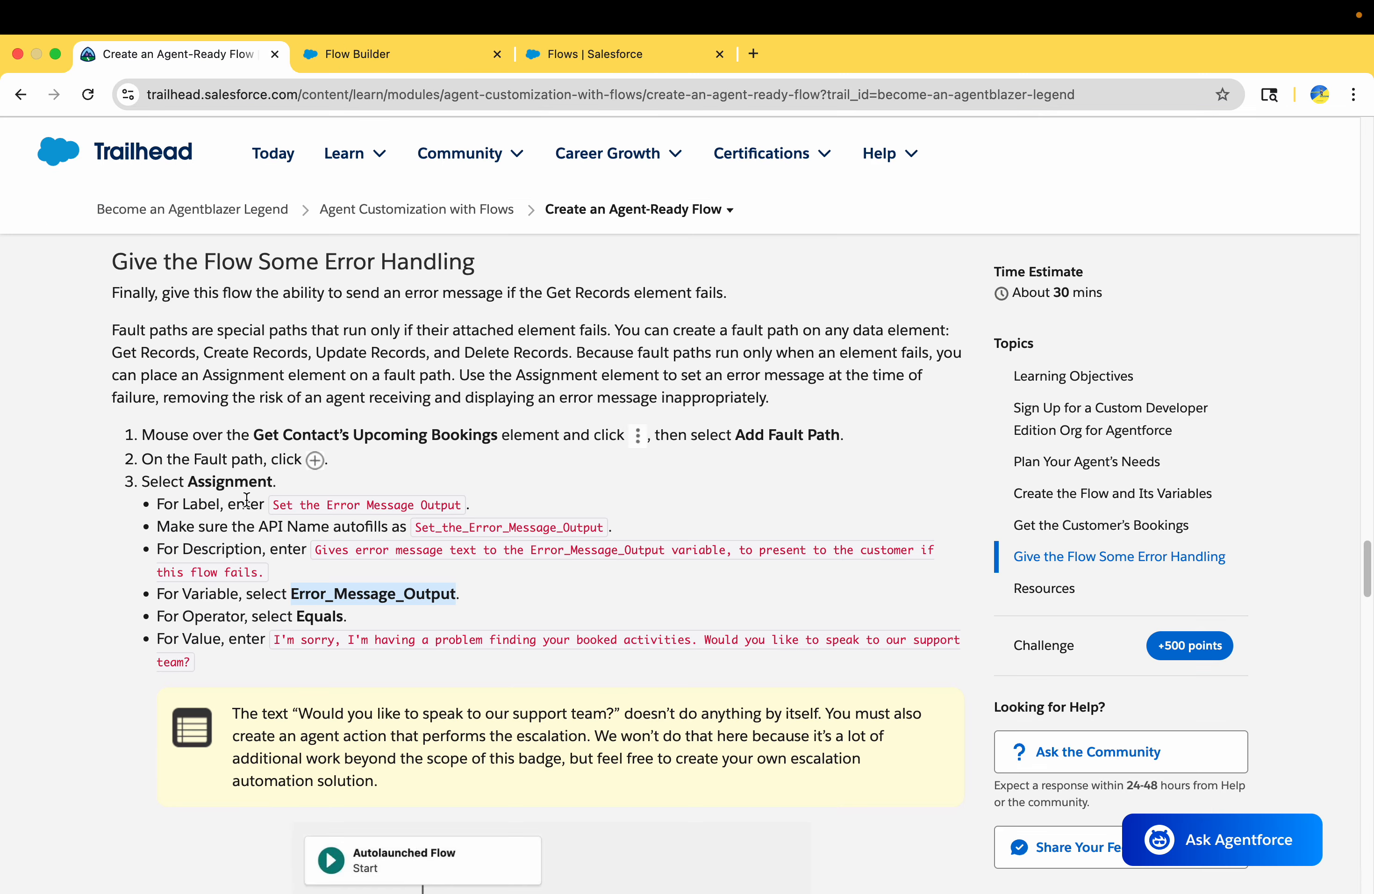
{"action": "left_click_drag", "start_coordinate": [270, 638], "coordinate": [273, 657]}
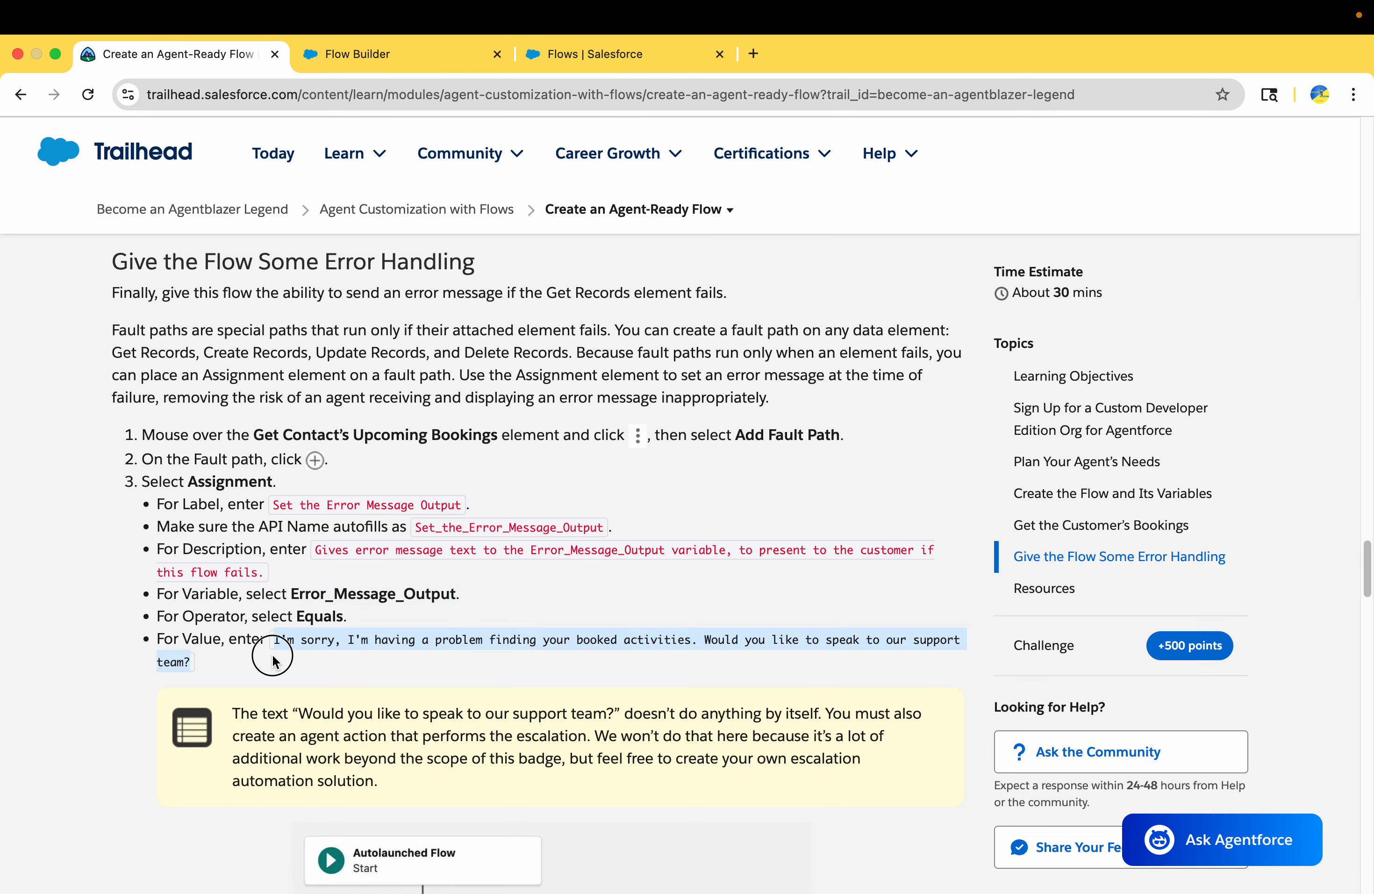
{"action": "left_click", "coordinate": [361, 54]}
{"action": "left_click", "coordinate": [1104, 518]}
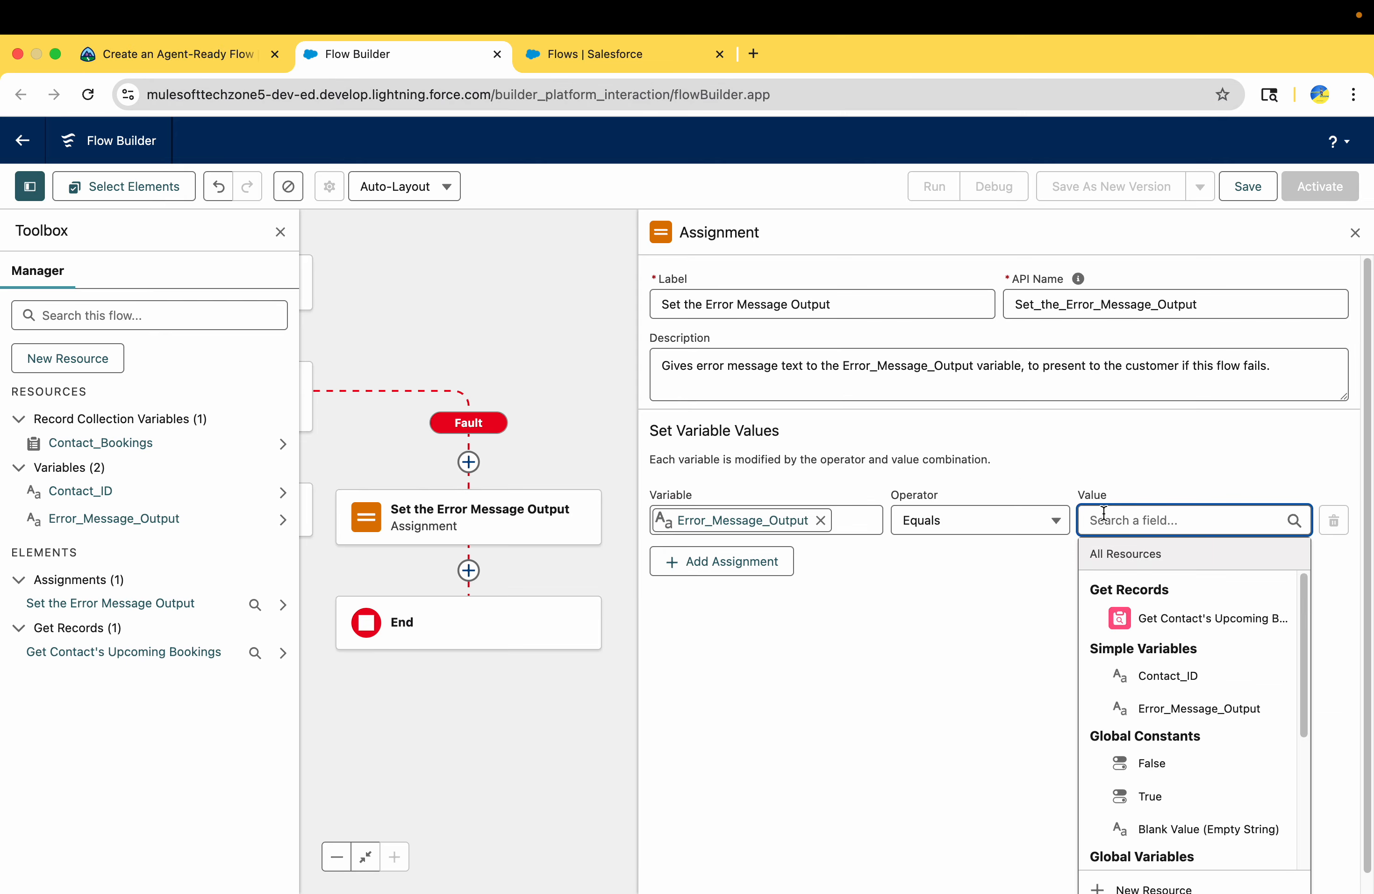
{"action": "key", "text": "super+v"}
{"action": "left_click", "coordinate": [987, 784]}
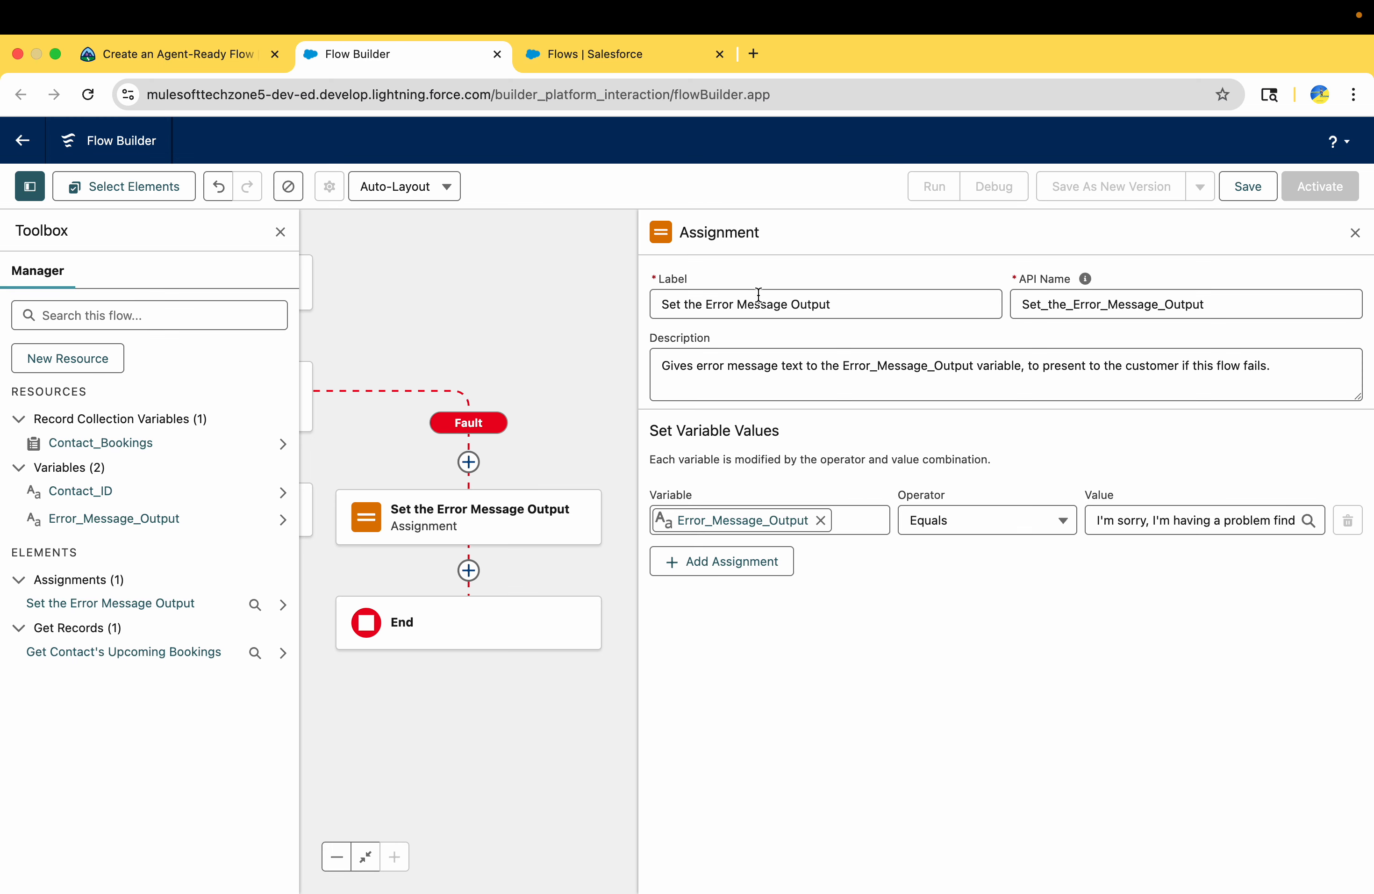
Close the assignment's settings and compare the flow's elements and fault path with Trailhead's reference diagram
{"action": "left_click", "coordinate": [215, 56]}
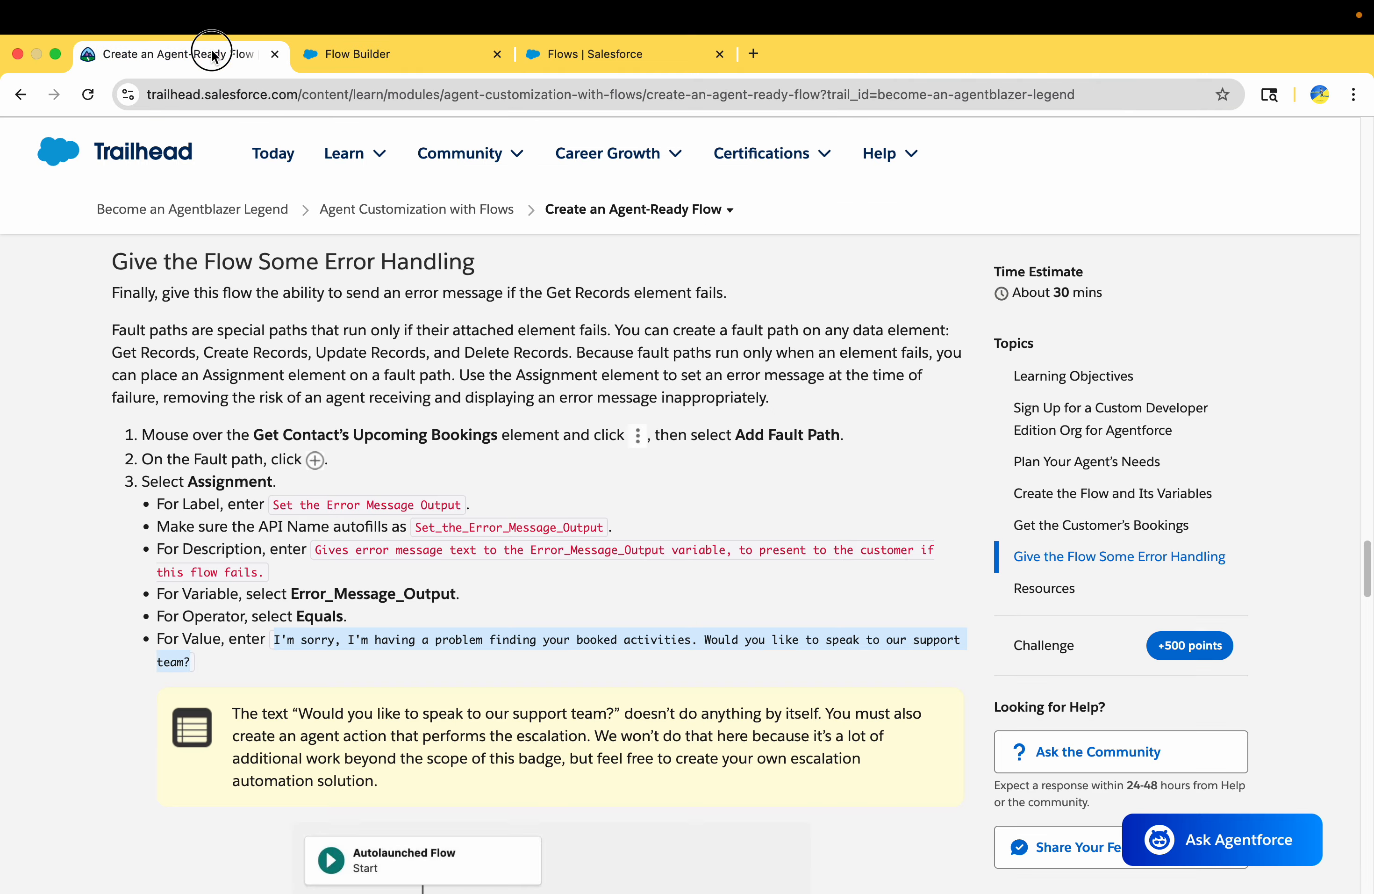
{"action": "scroll", "coordinate": [362, 511], "scroll_direction": "down", "scroll_amount": 5}
{"action": "scroll", "coordinate": [363, 528], "scroll_direction": "down", "scroll_amount": 4}
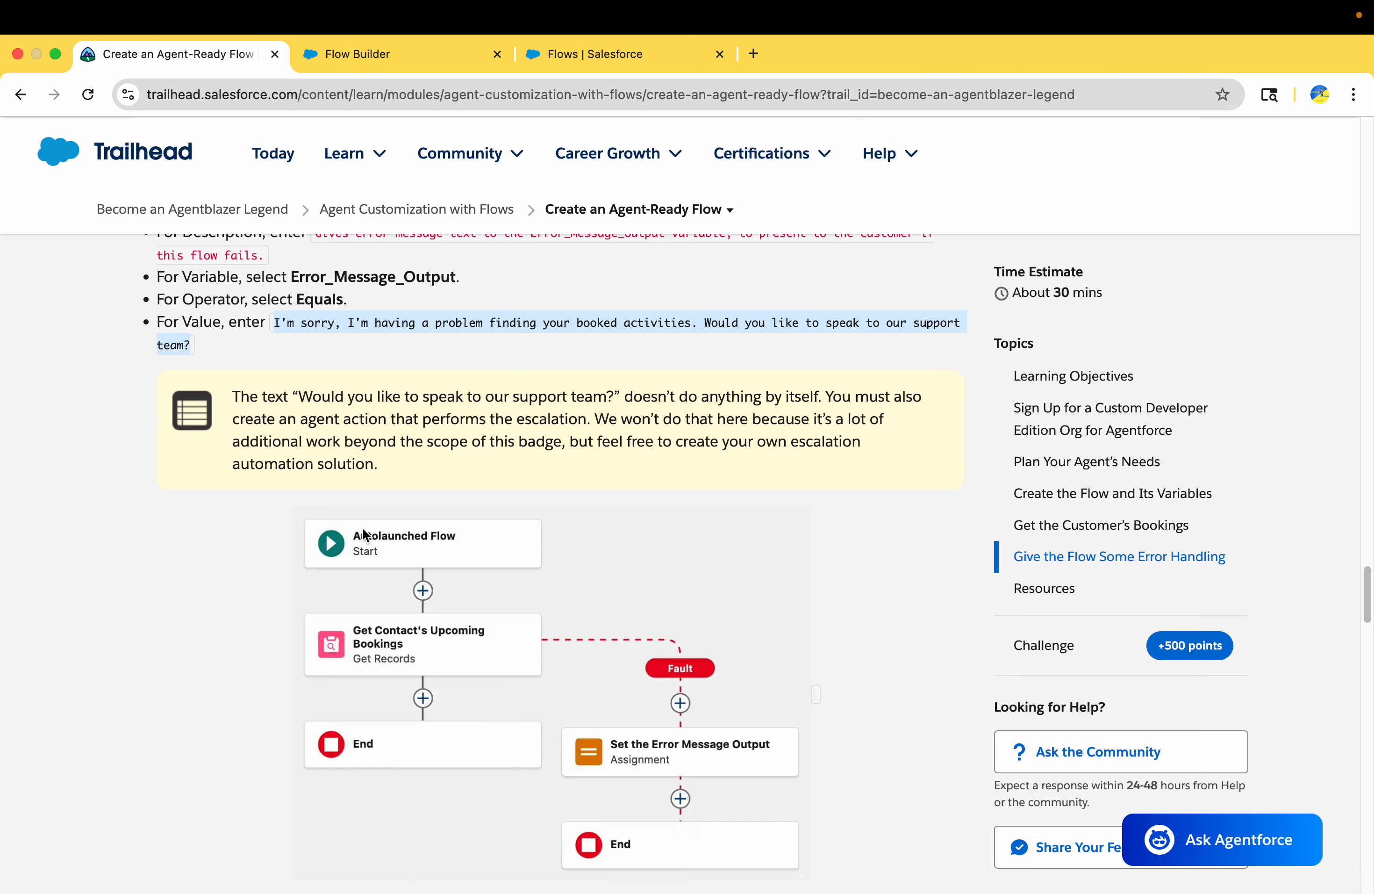
{"action": "scroll", "coordinate": [558, 688], "scroll_direction": "down", "scroll_amount": 2}
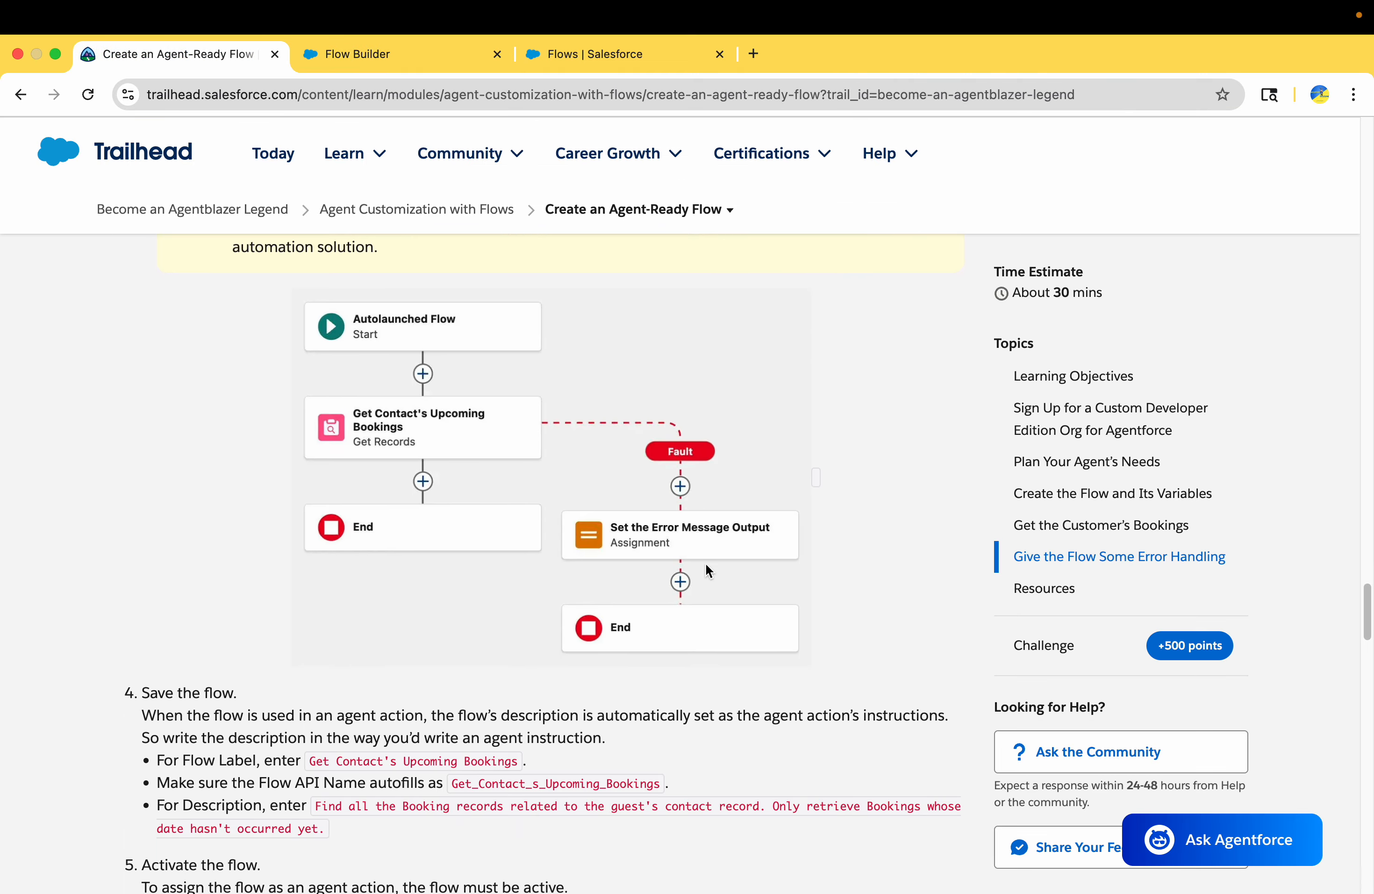
{"action": "scroll", "coordinate": [666, 592], "scroll_direction": "up", "scroll_amount": 1}
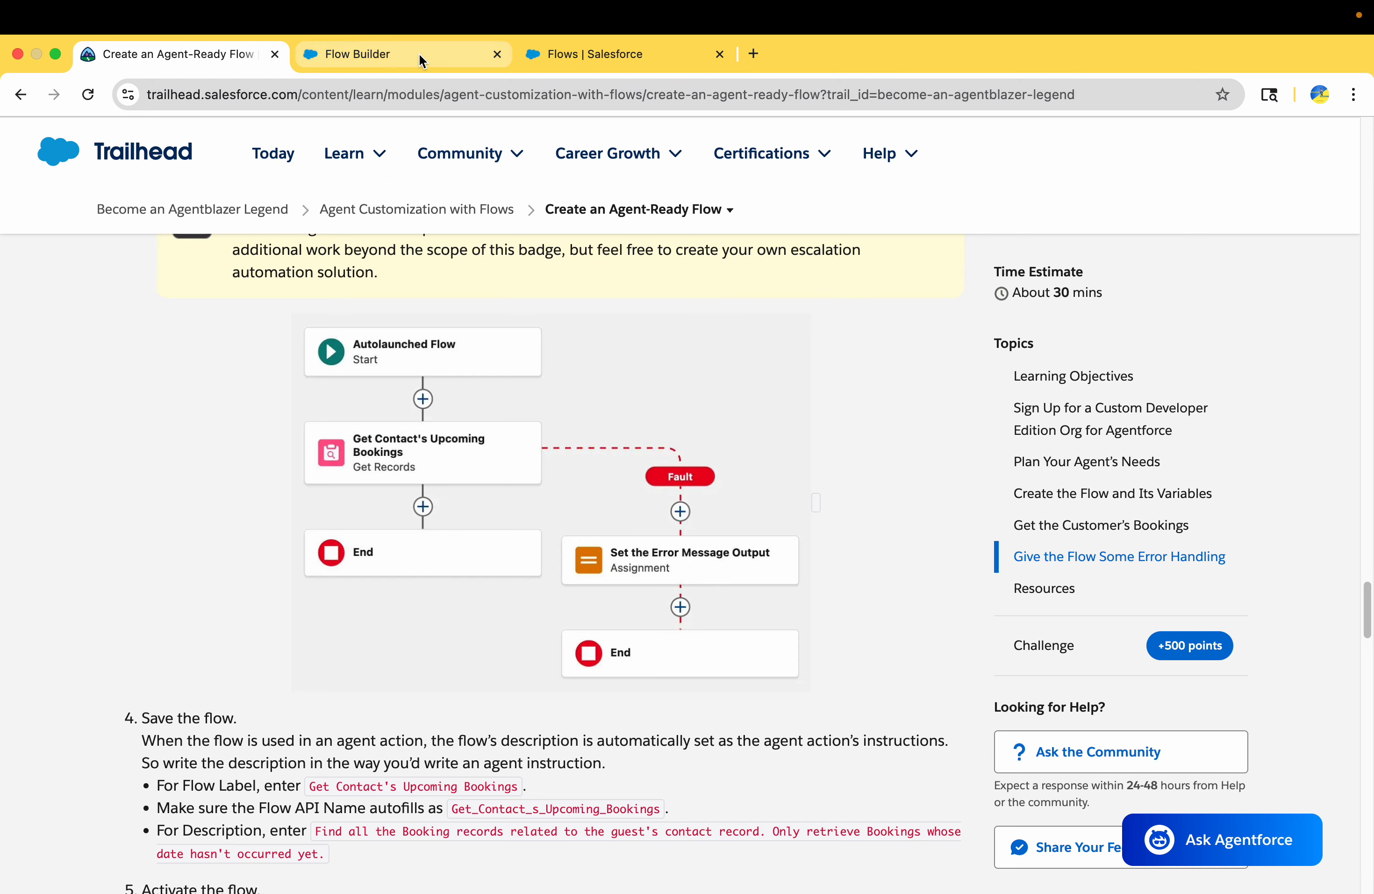
{"action": "left_click", "coordinate": [421, 60]}
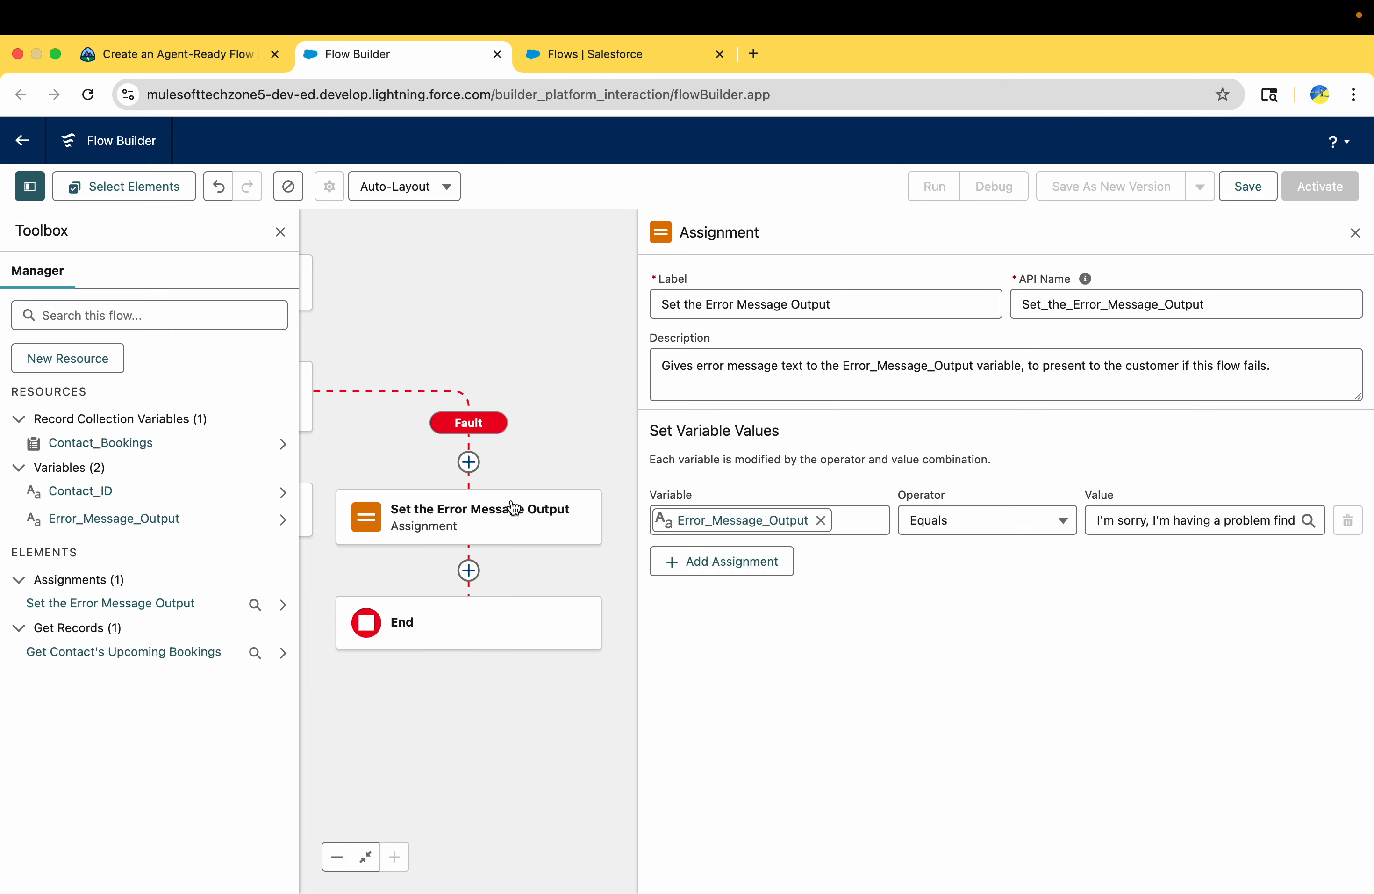
{"action": "left_click", "coordinate": [1355, 233]}
{"action": "left_click_drag", "start_coordinate": [888, 580], "coordinate": [1280, 592]}
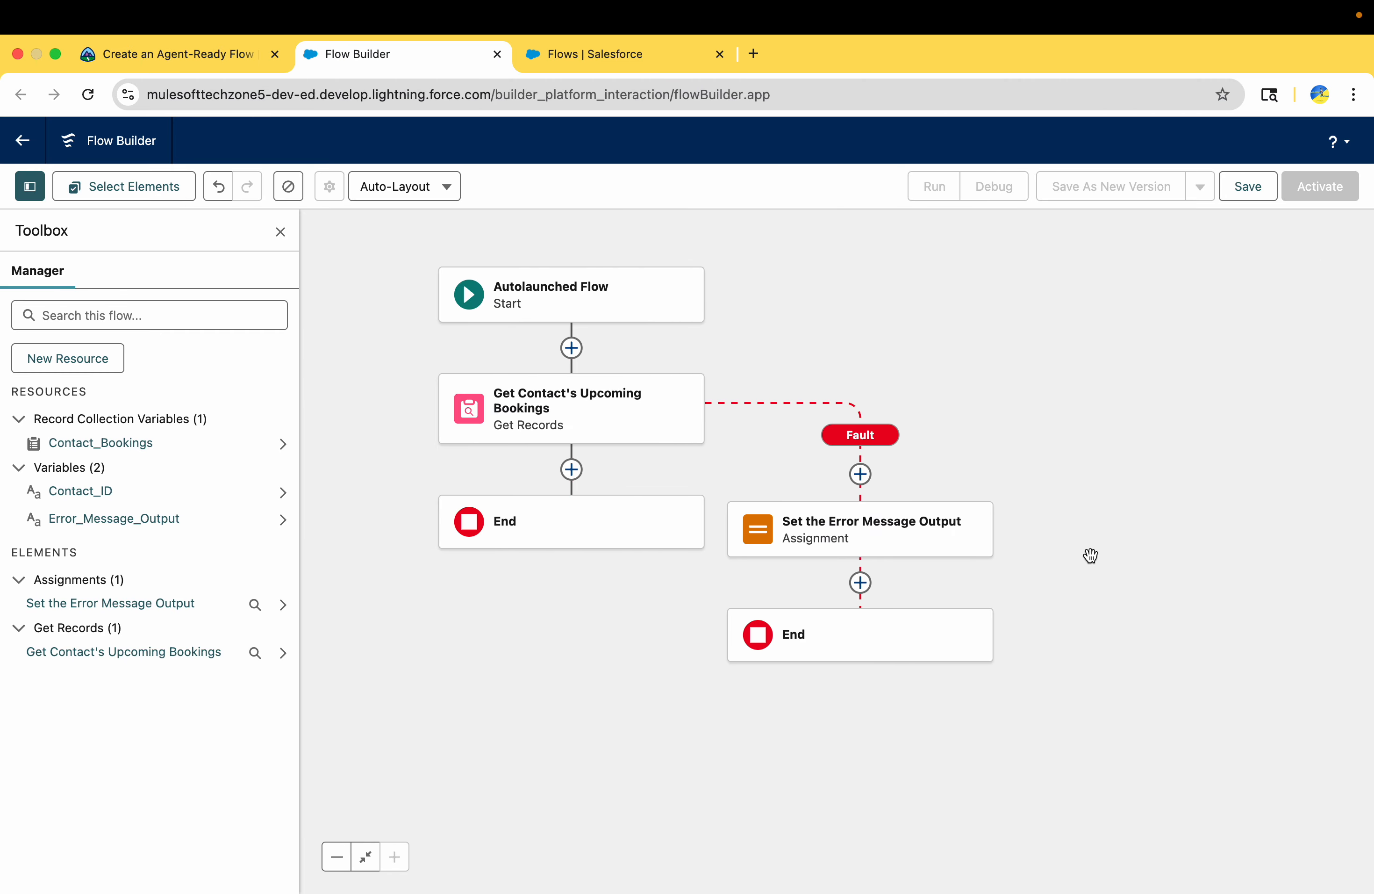
{"action": "left_click_drag", "start_coordinate": [1066, 468], "coordinate": [1016, 463]}
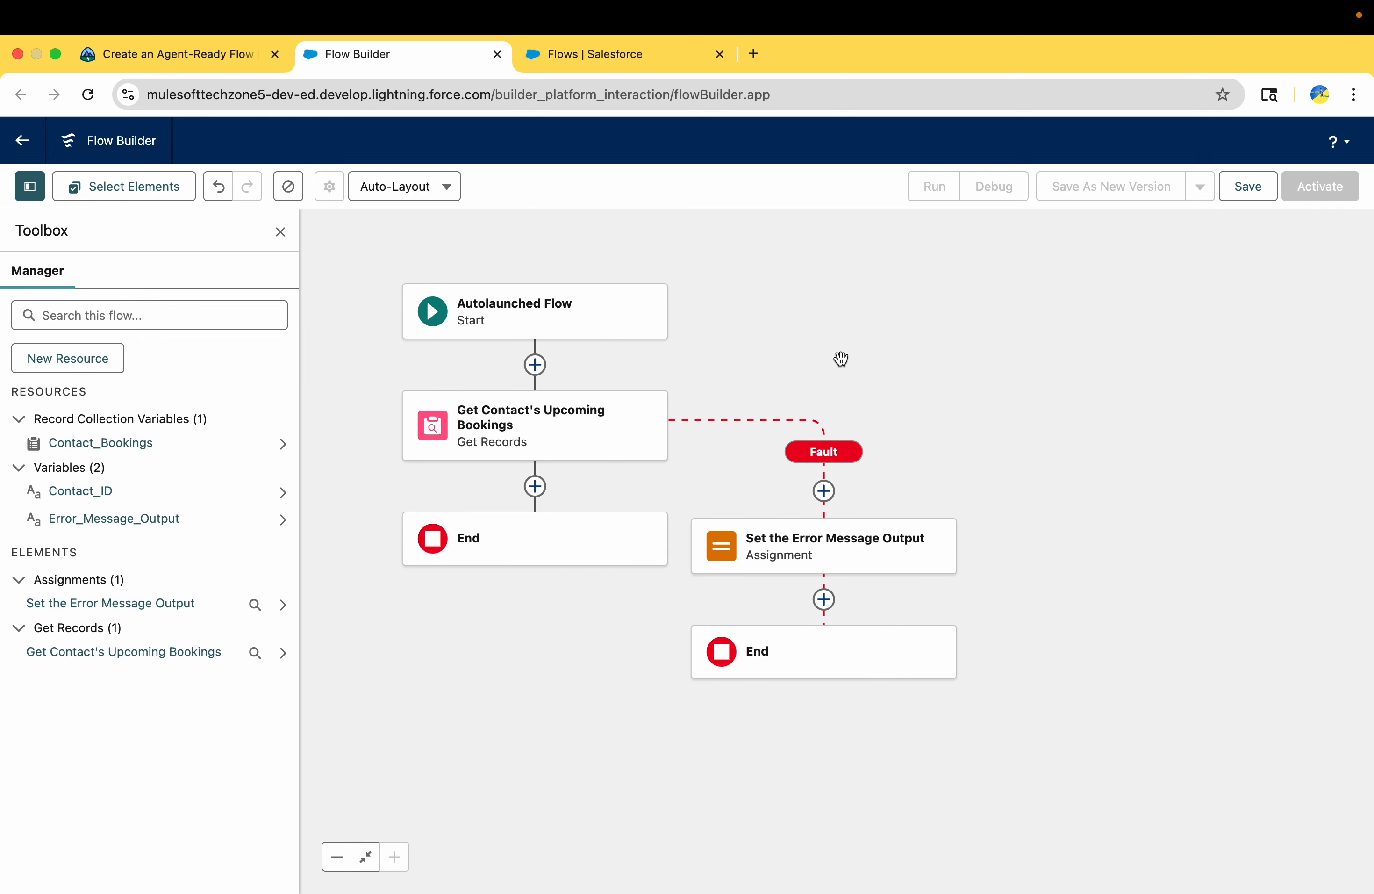
{"action": "left_click_drag", "start_coordinate": [841, 358], "coordinate": [875, 368]}
{"action": "left_click_drag", "start_coordinate": [724, 286], "coordinate": [668, 246]}
Start saving the flow and set its label to "Get Contact's Upcoming Bookings", copied from Trailhead's instructions
{"action": "left_click", "coordinate": [192, 48]}
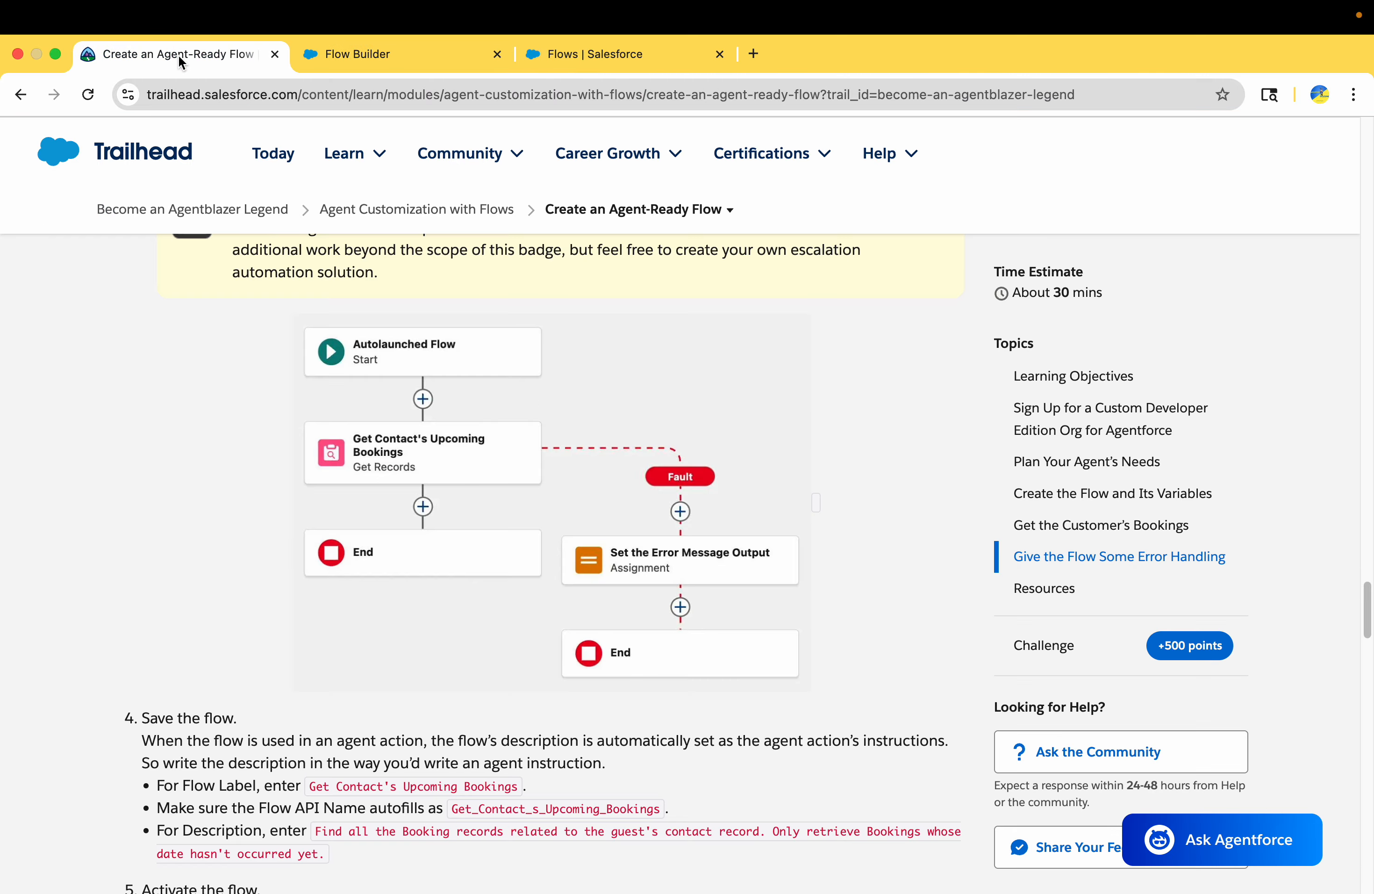
{"action": "scroll", "coordinate": [272, 558], "scroll_direction": "down", "scroll_amount": 5}
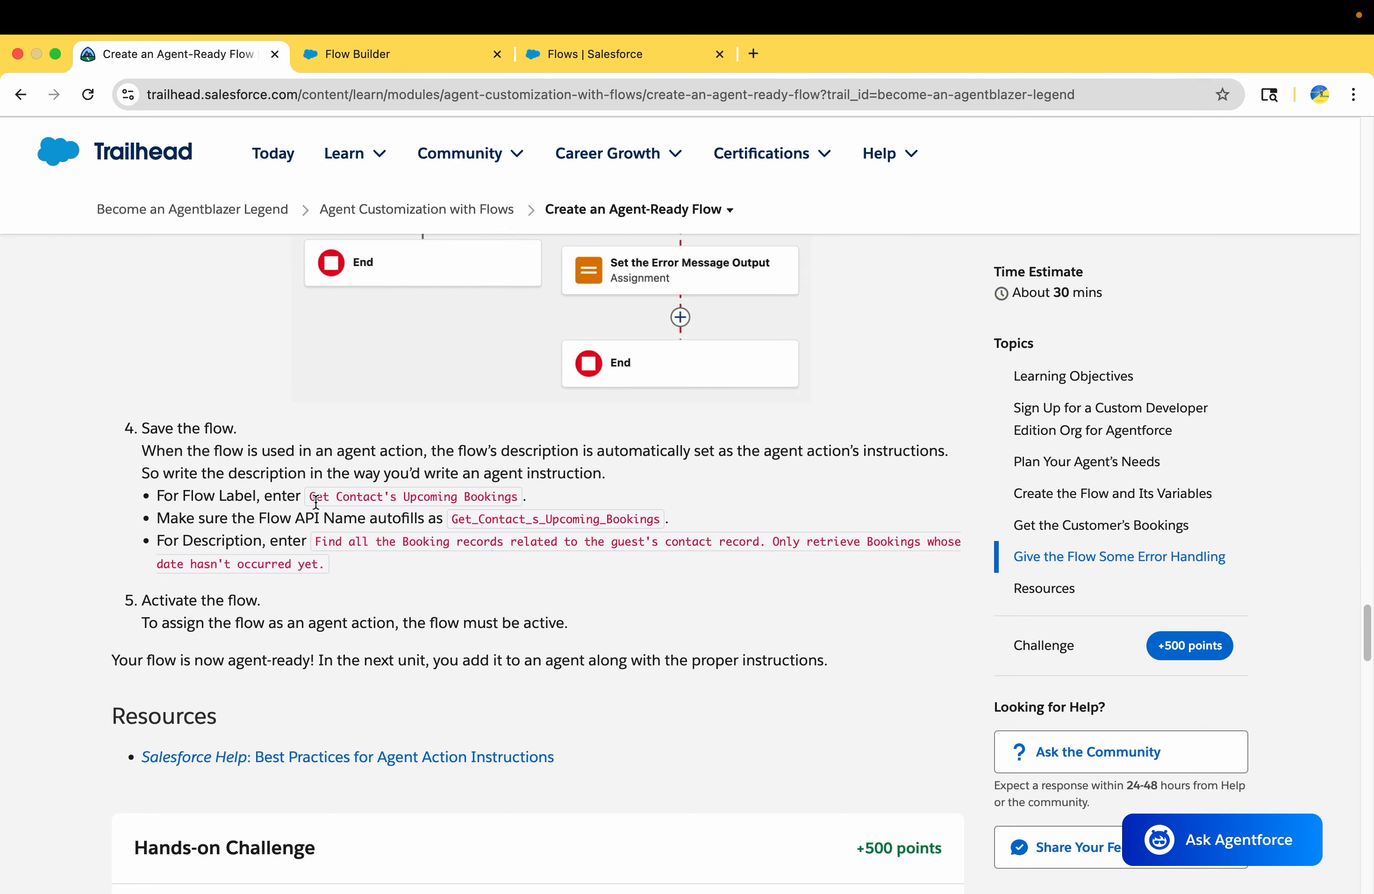
{"action": "left_click_drag", "start_coordinate": [316, 503], "coordinate": [529, 503]}
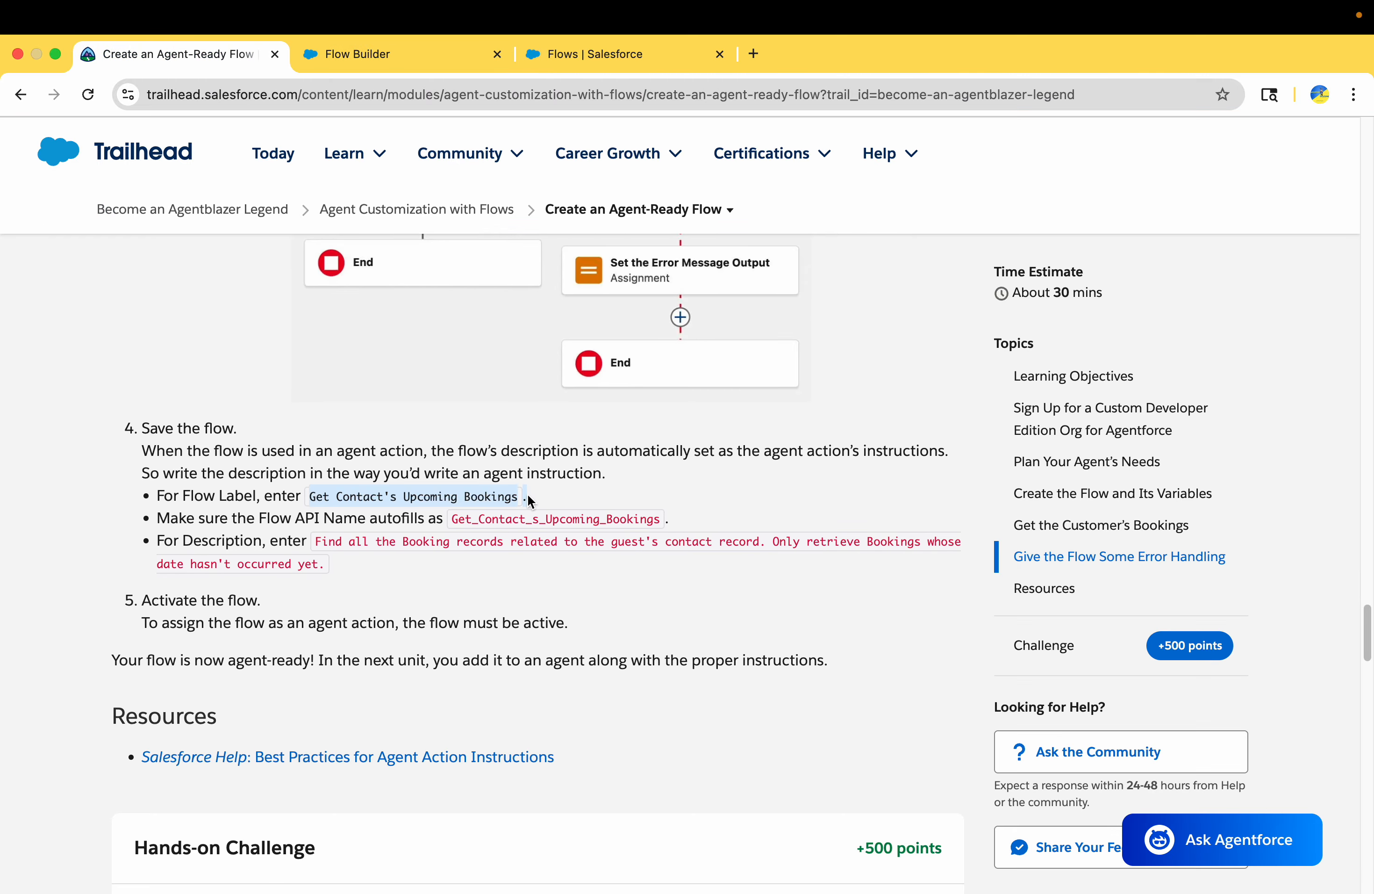
{"action": "left_click", "coordinate": [399, 47]}
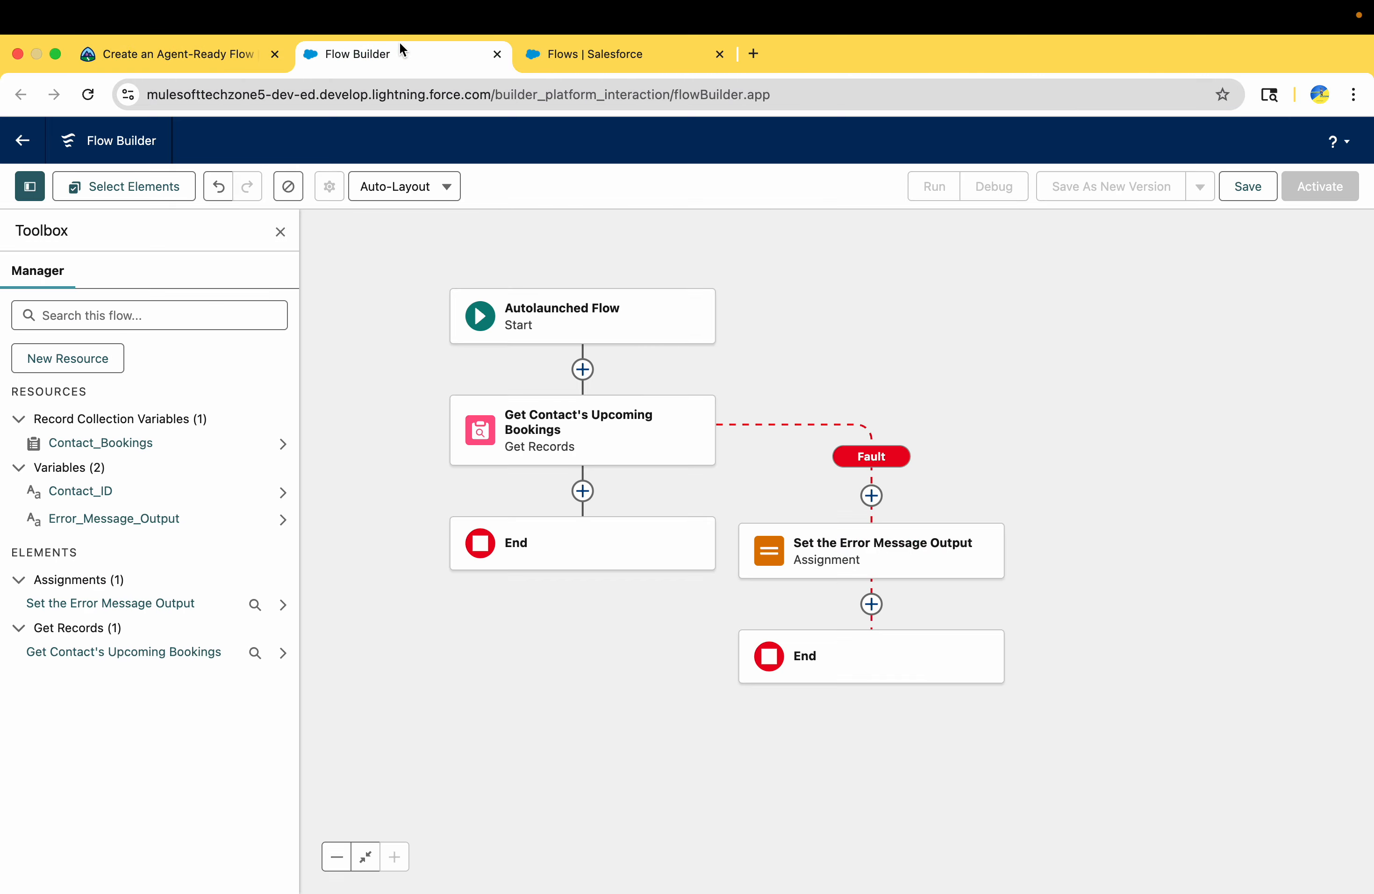
{"action": "left_click", "coordinate": [1249, 187]}
{"action": "left_click", "coordinate": [489, 446]}
{"action": "type", "text": "Get Contact's Upcoming Bookings."}
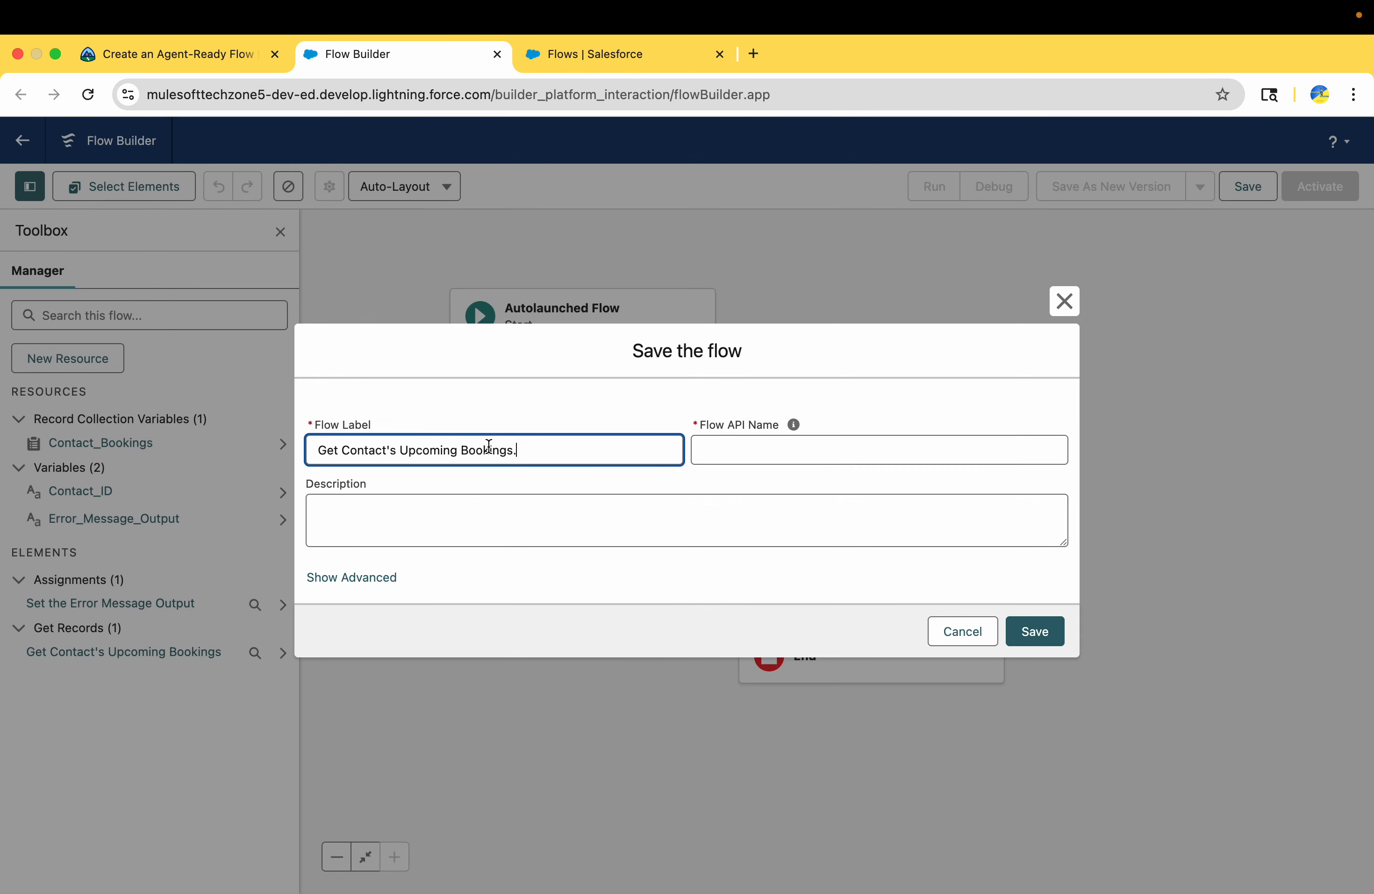
Save the flow with the description "Find all the Booking records related to the guest's contact record. Only retrieve Bookings whose date hasn't occurred yet."
{"action": "left_click", "coordinate": [482, 536]}
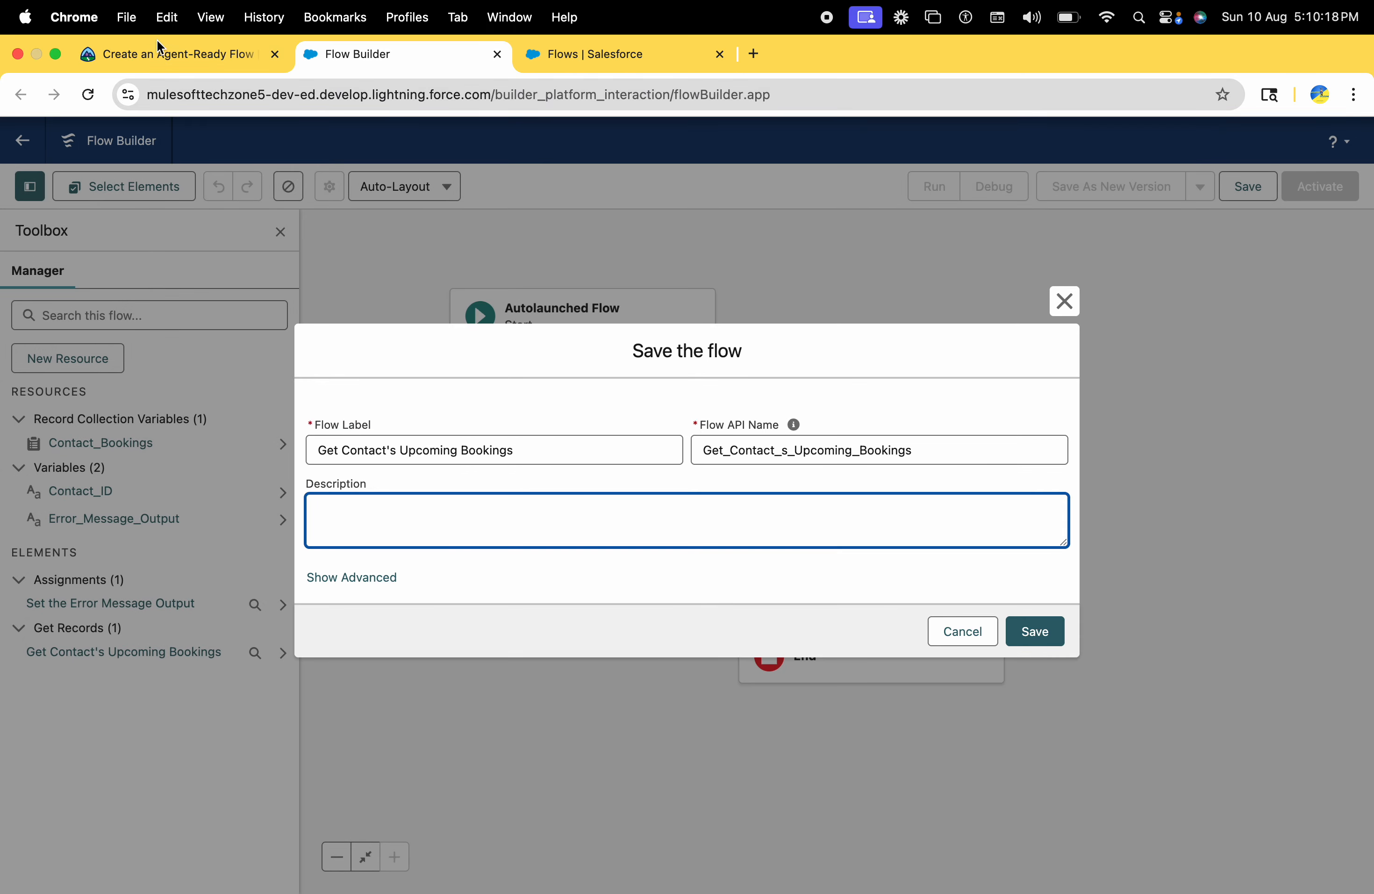
{"action": "left_click", "coordinate": [163, 58]}
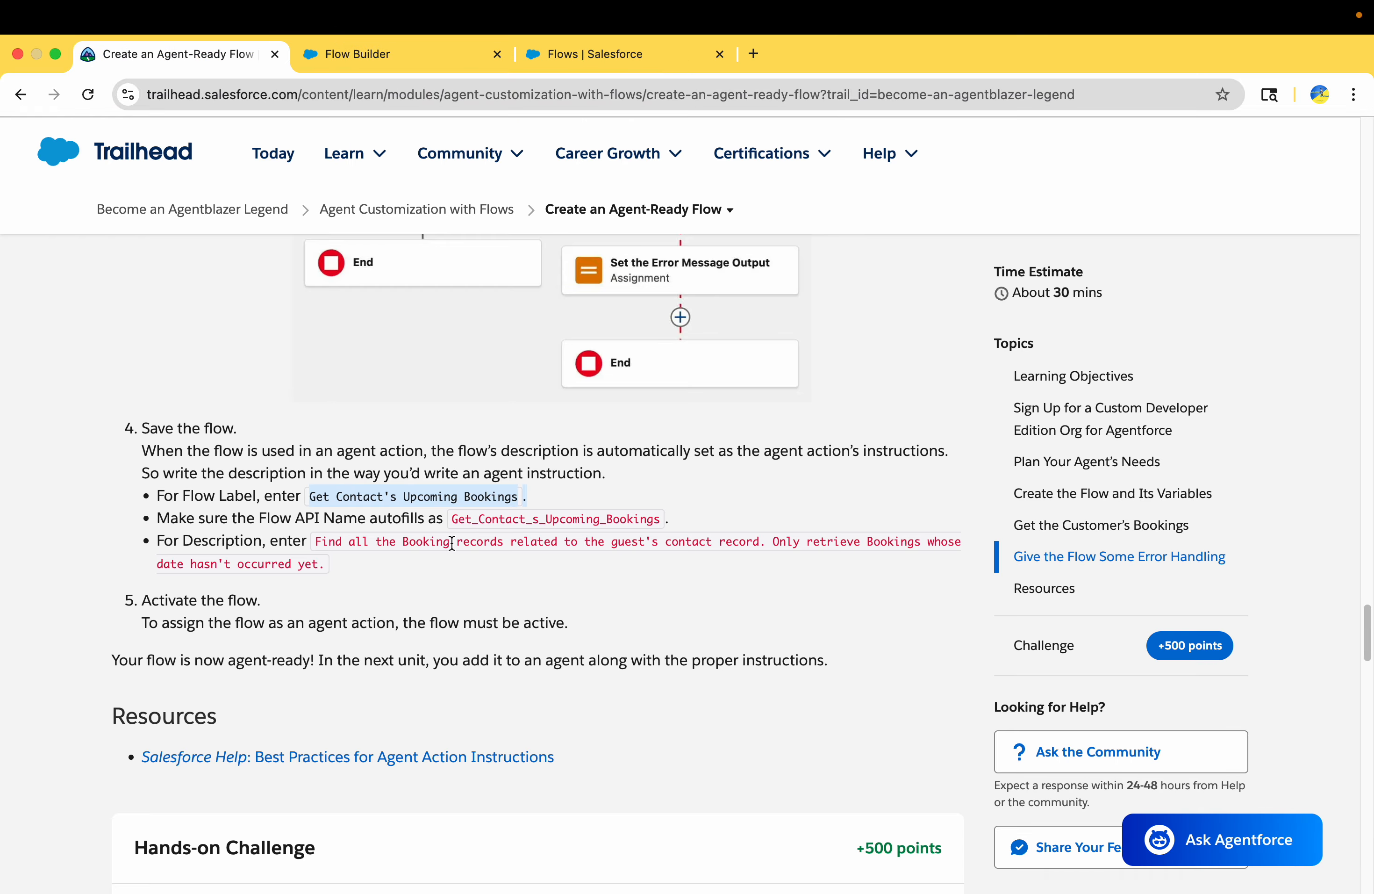
{"action": "left_click", "coordinate": [317, 547]}
{"action": "key", "text": "super+c"}
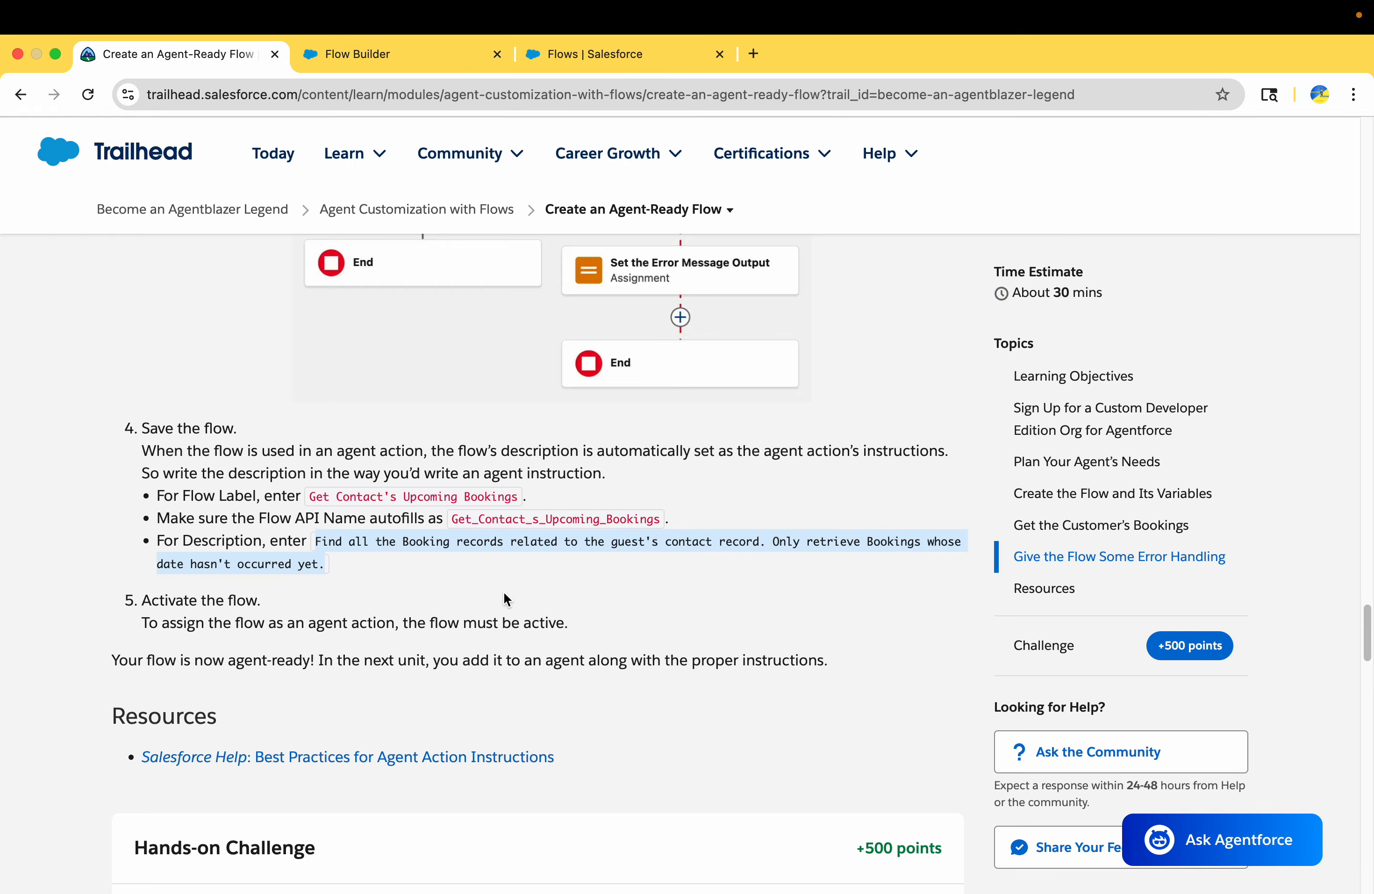
{"action": "left_click", "coordinate": [413, 52]}
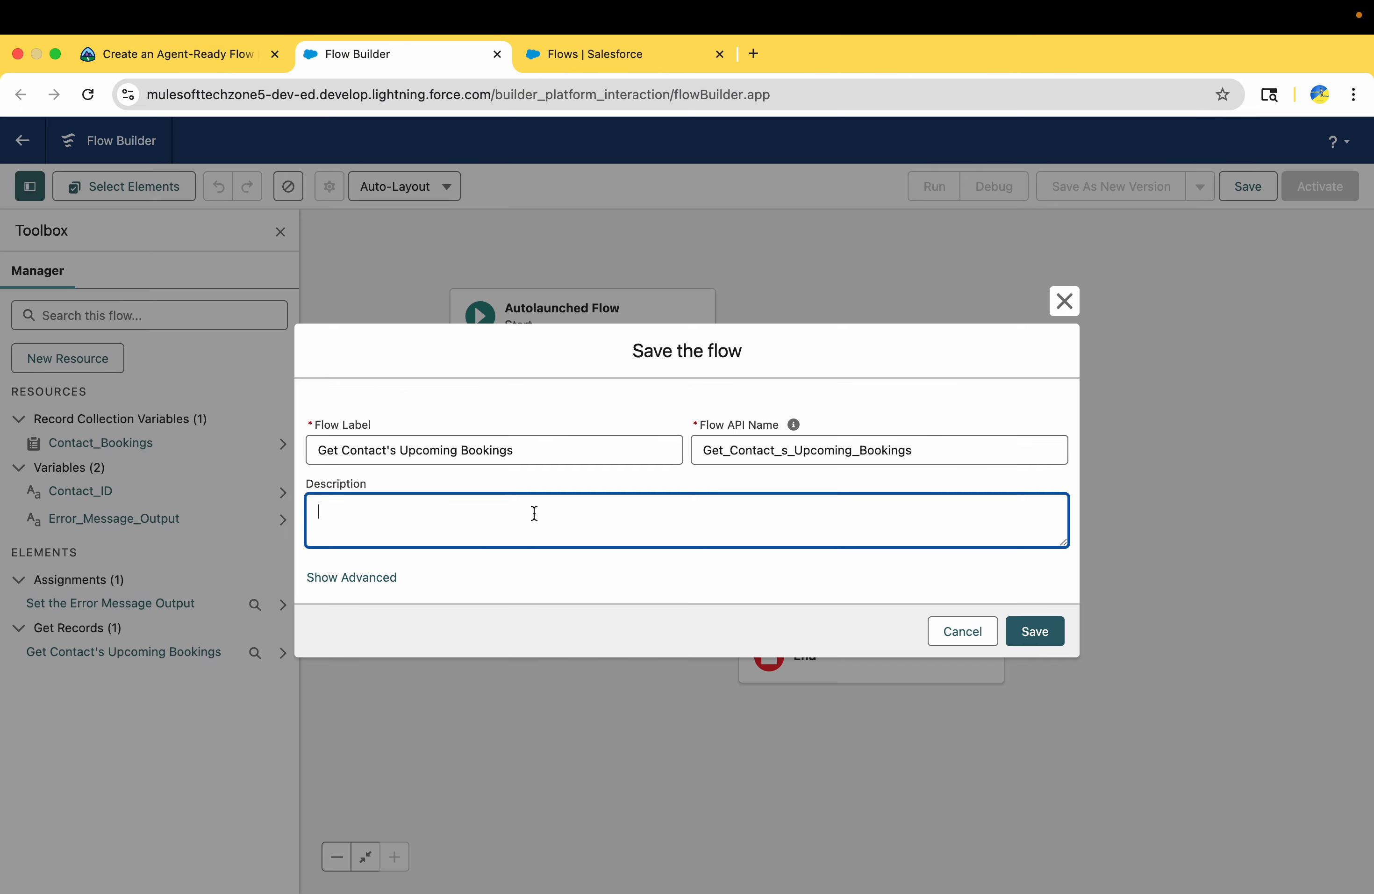
{"action": "key", "text": "super+v"}
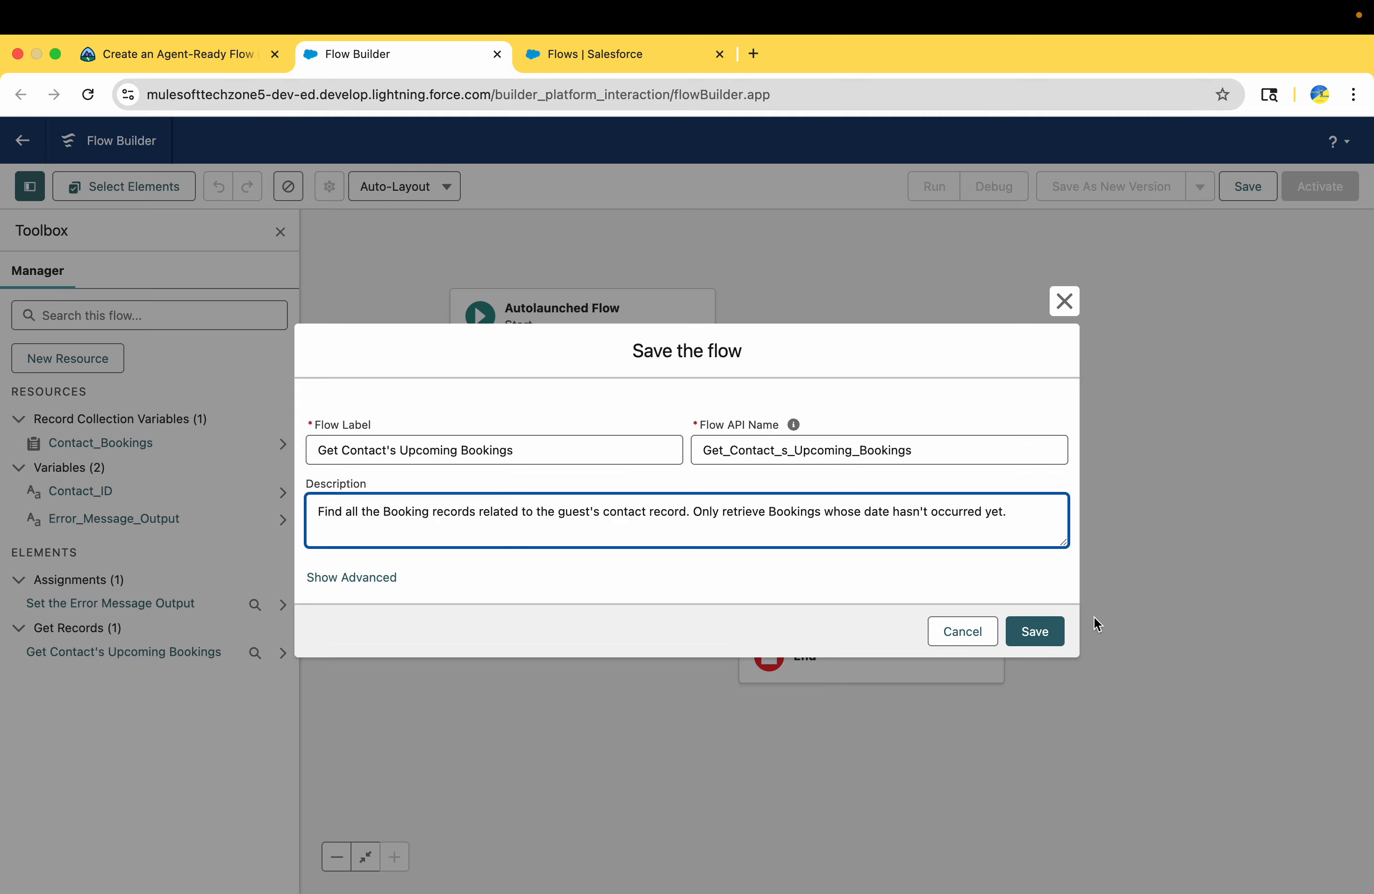
{"action": "left_click", "coordinate": [1036, 633]}
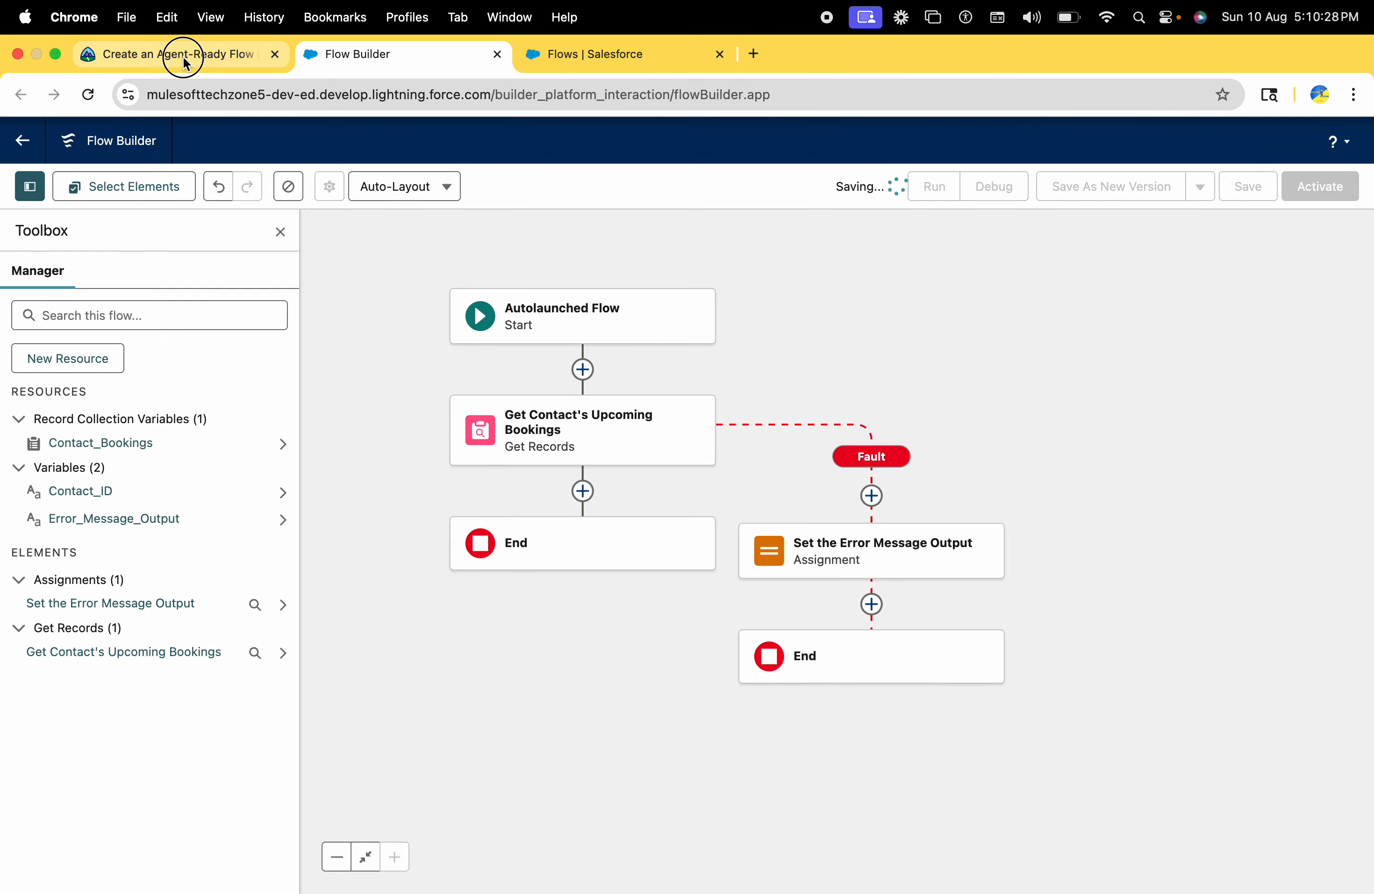
Read Trailhead's activation instruction and activate the saved Get Contact's Upcoming Bookings flow
{"action": "left_click", "coordinate": [177, 53]}
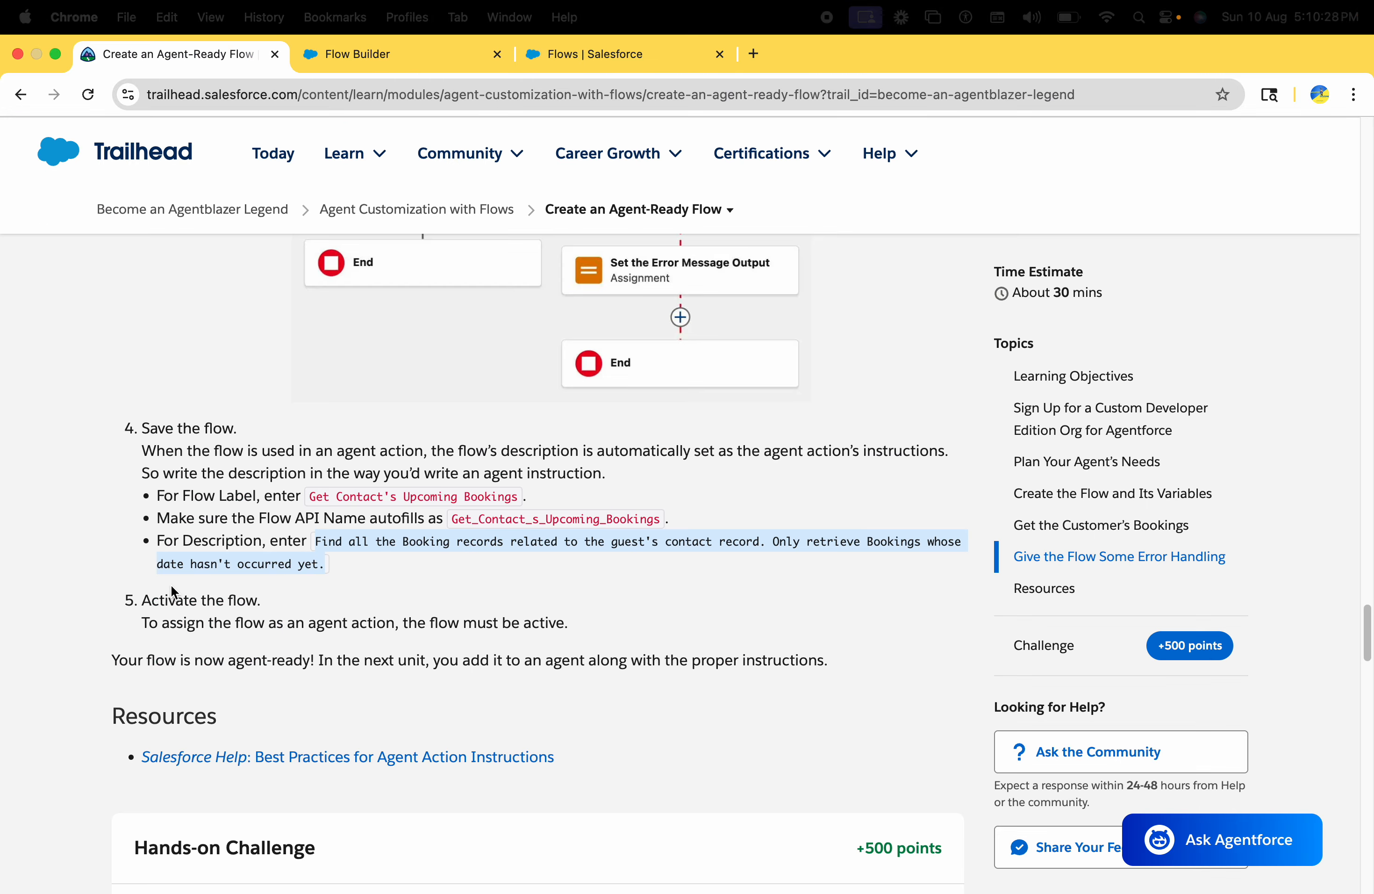
{"action": "left_click_drag", "start_coordinate": [140, 601], "coordinate": [267, 606]}
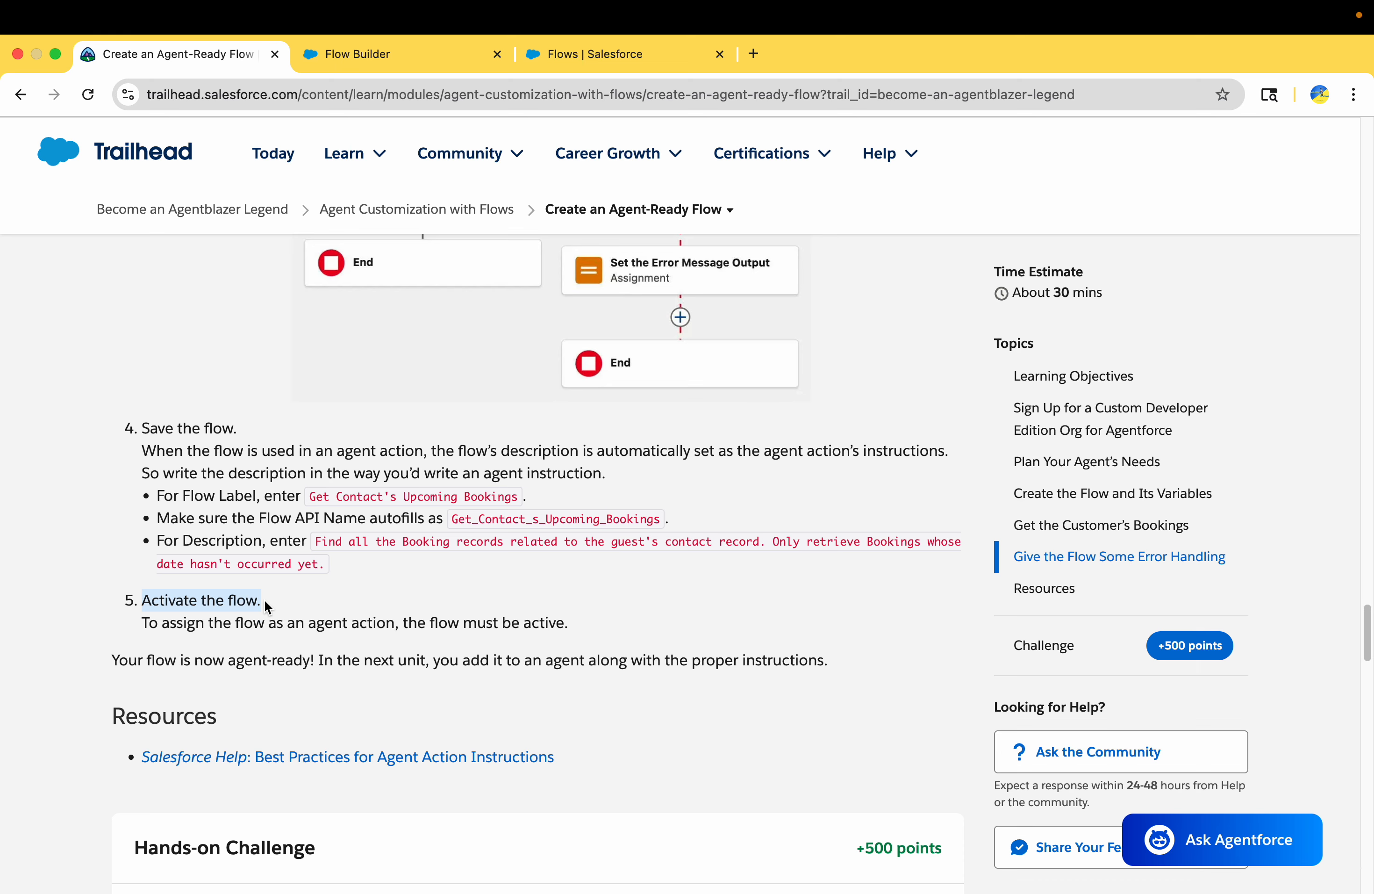
{"action": "left_click_drag", "start_coordinate": [148, 624], "coordinate": [602, 638]}
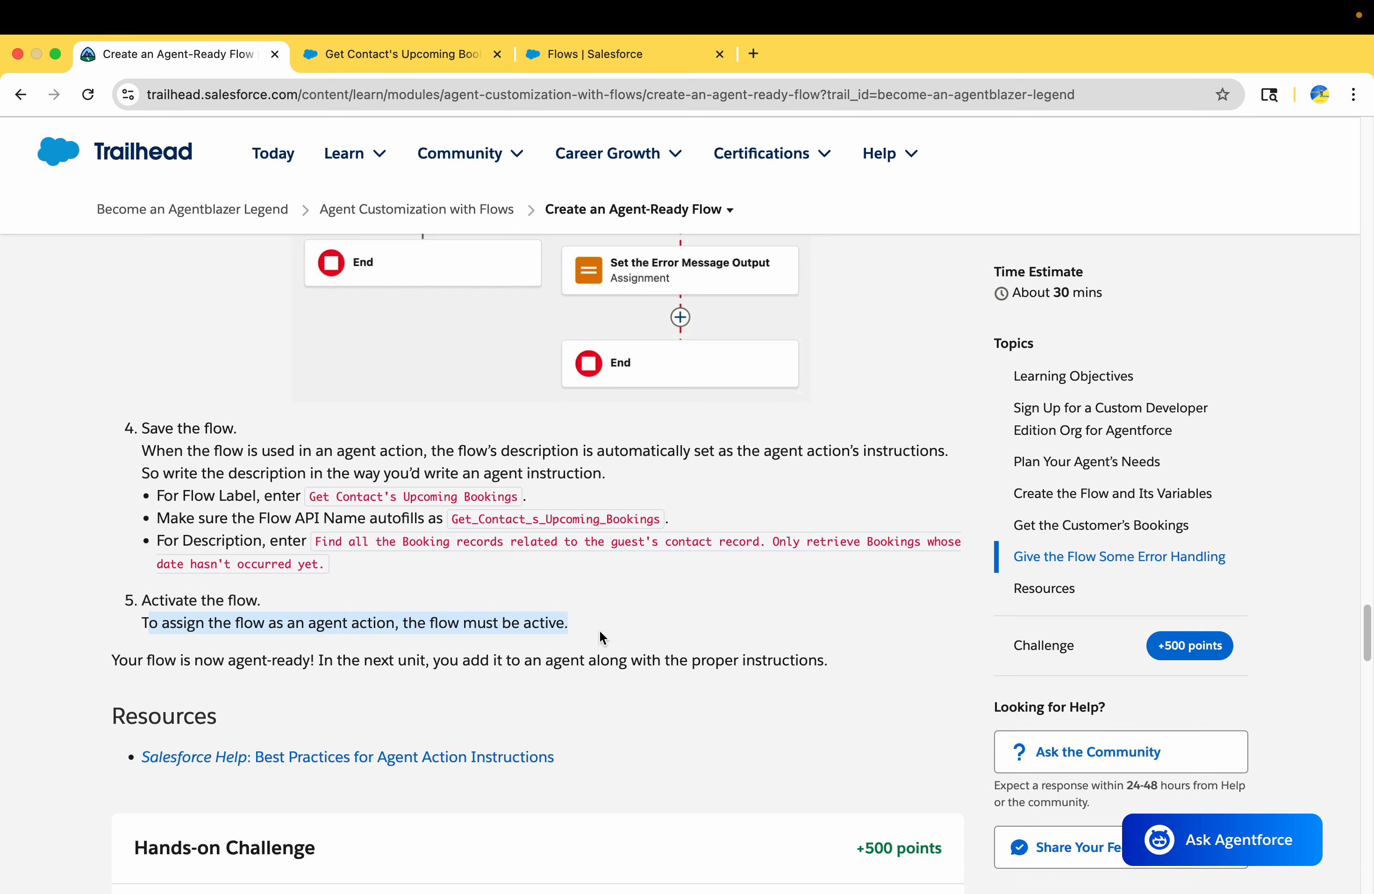
{"action": "left_click", "coordinate": [365, 54]}
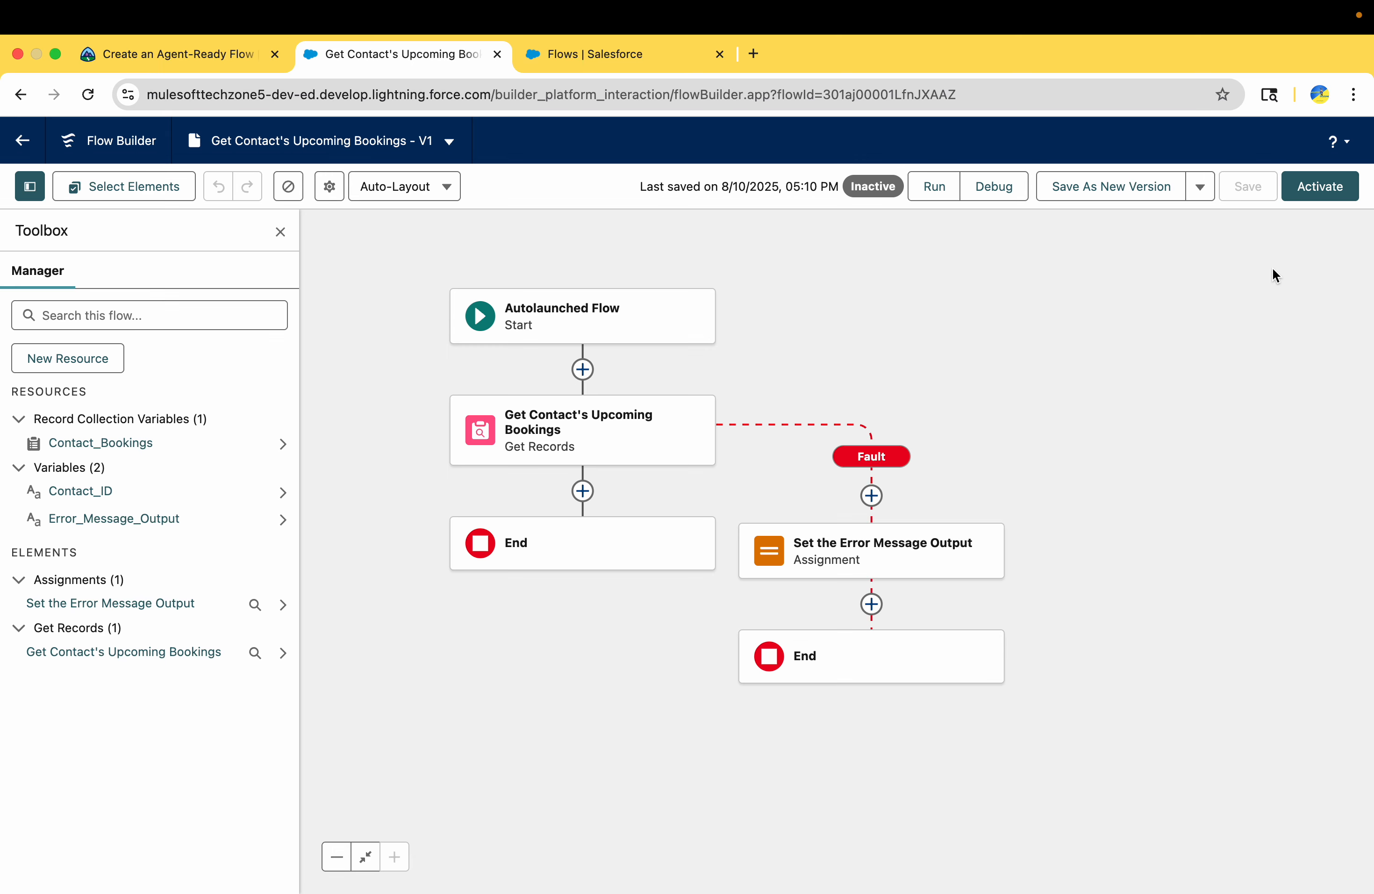
{"action": "left_click", "coordinate": [1335, 187]}
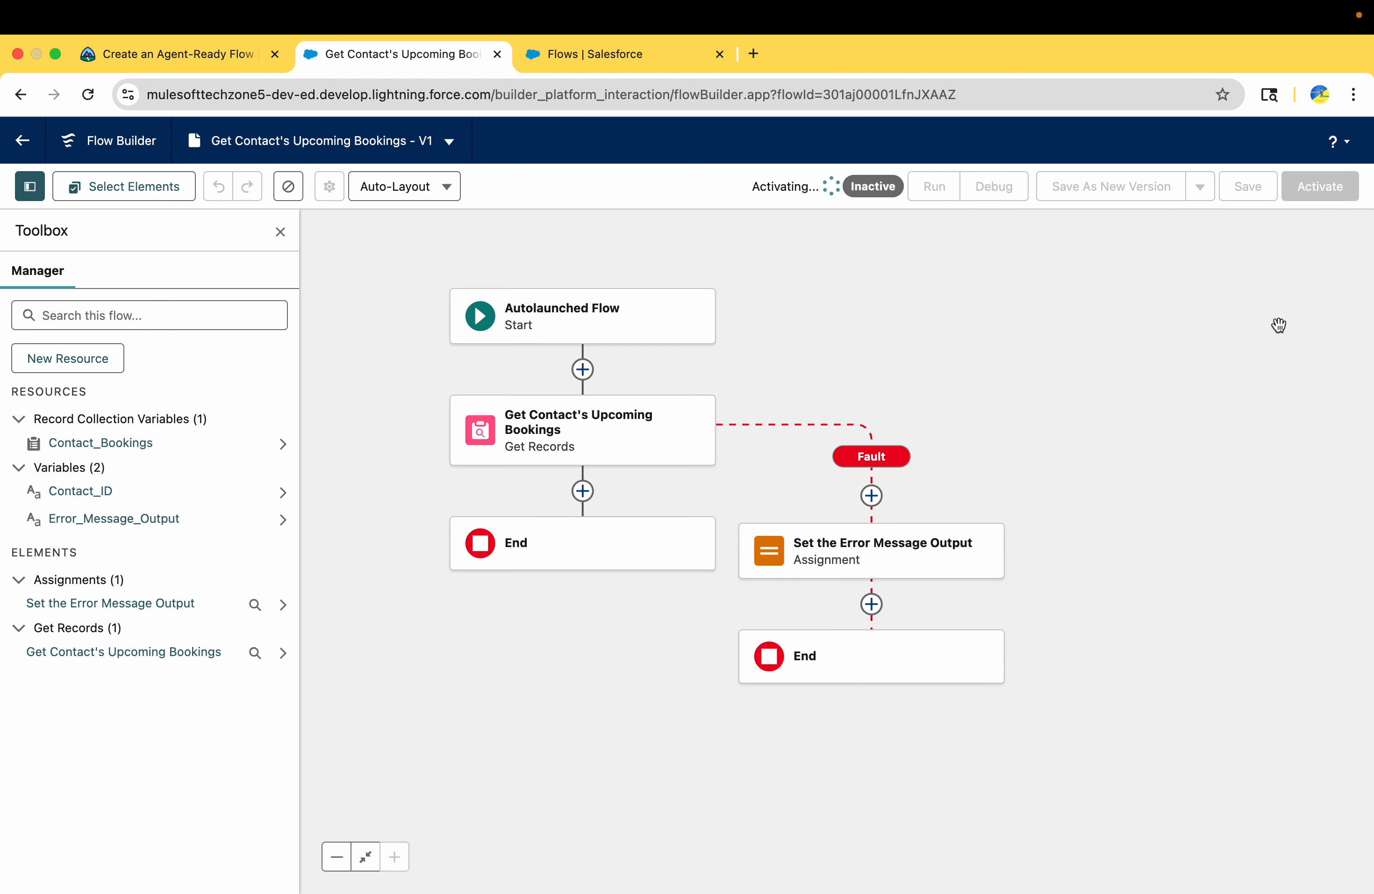
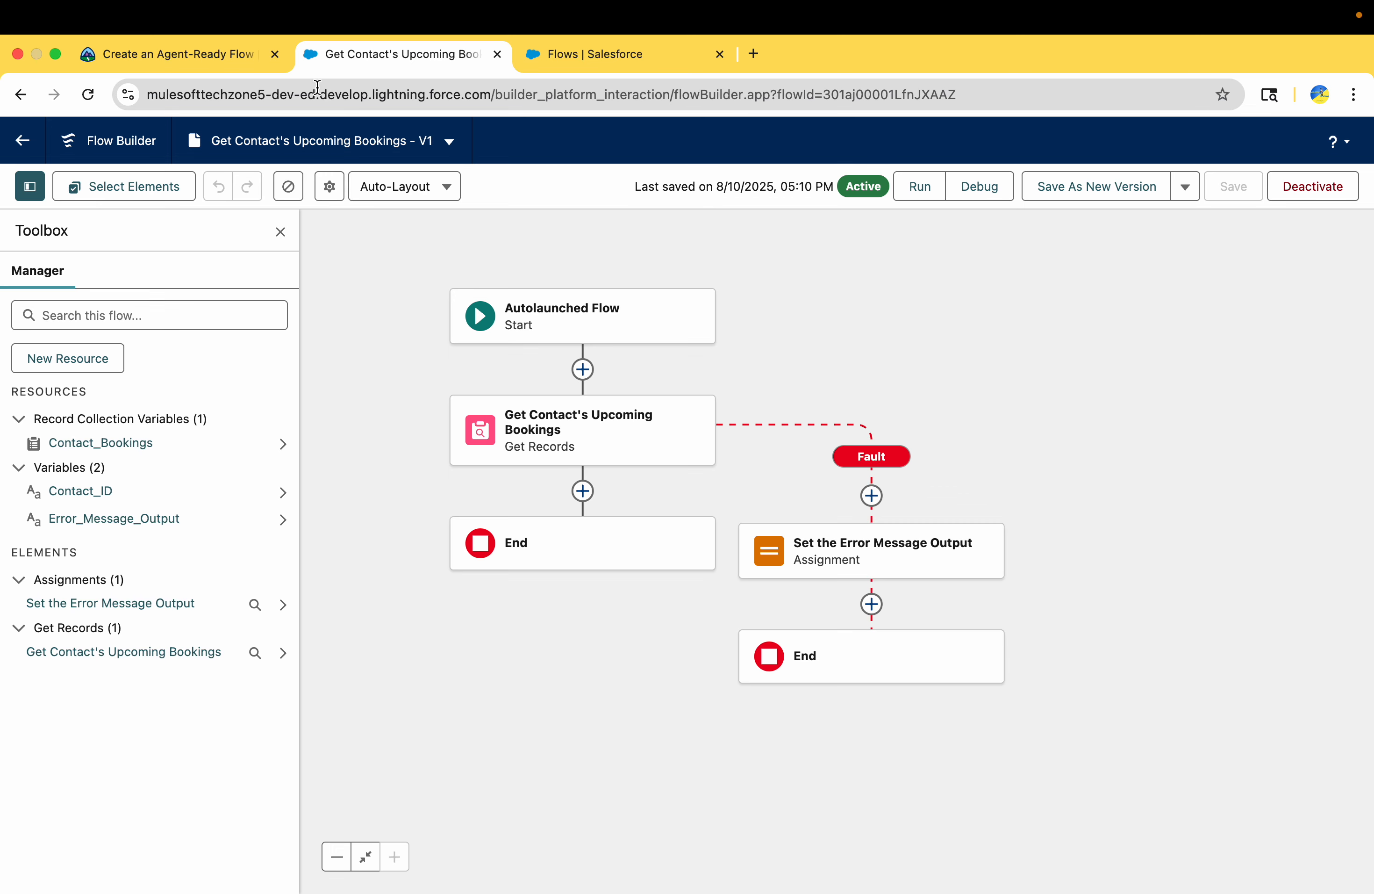
Read Trailhead's closing note on activating the flow and adding it to an agent in the next unit
{"action": "left_click", "coordinate": [217, 55]}
{"action": "scroll", "coordinate": [296, 531], "scroll_direction": "down", "scroll_amount": 3}
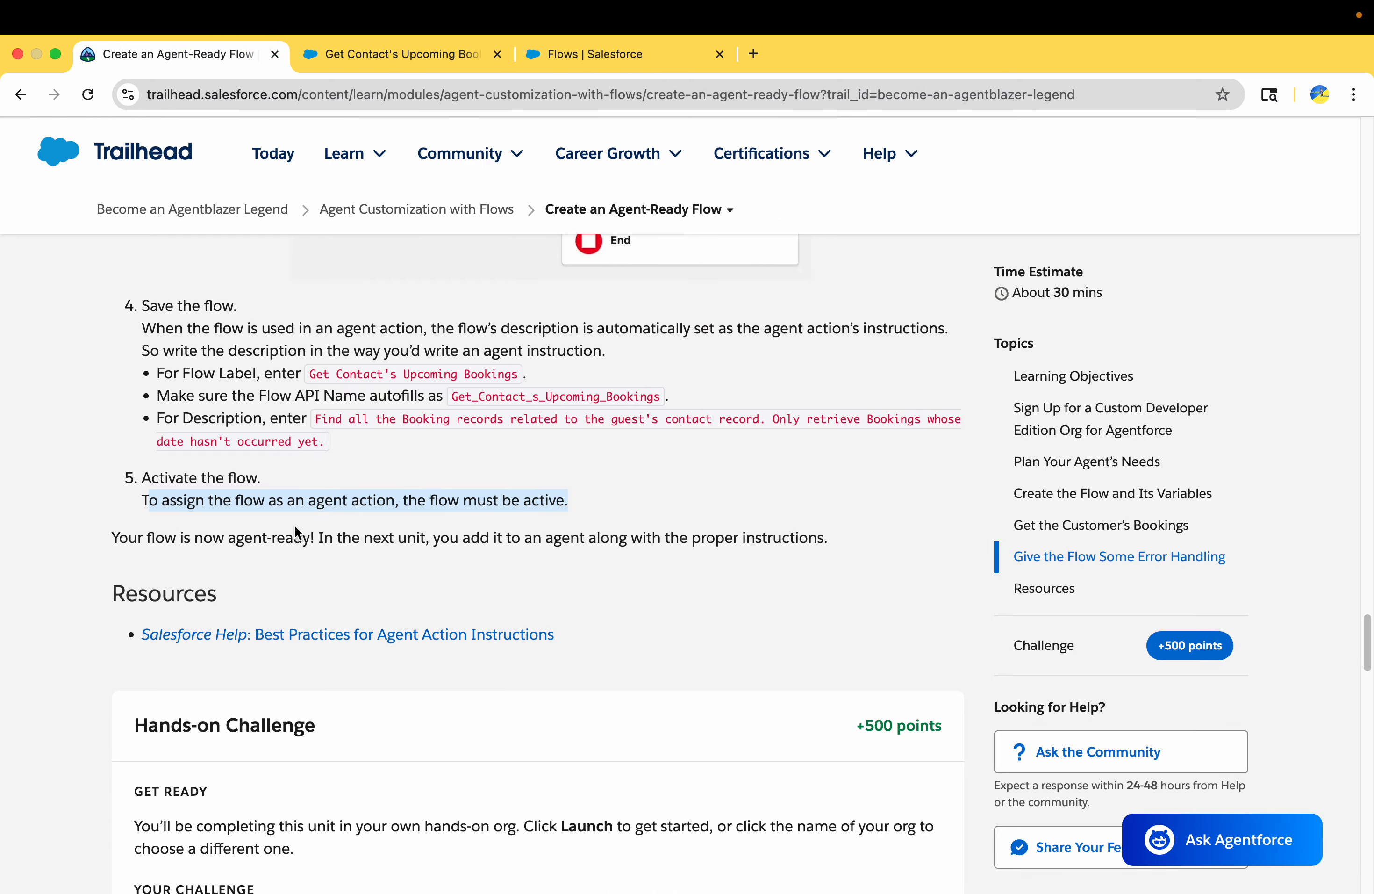
{"action": "left_click_drag", "start_coordinate": [127, 535], "coordinate": [423, 533]}
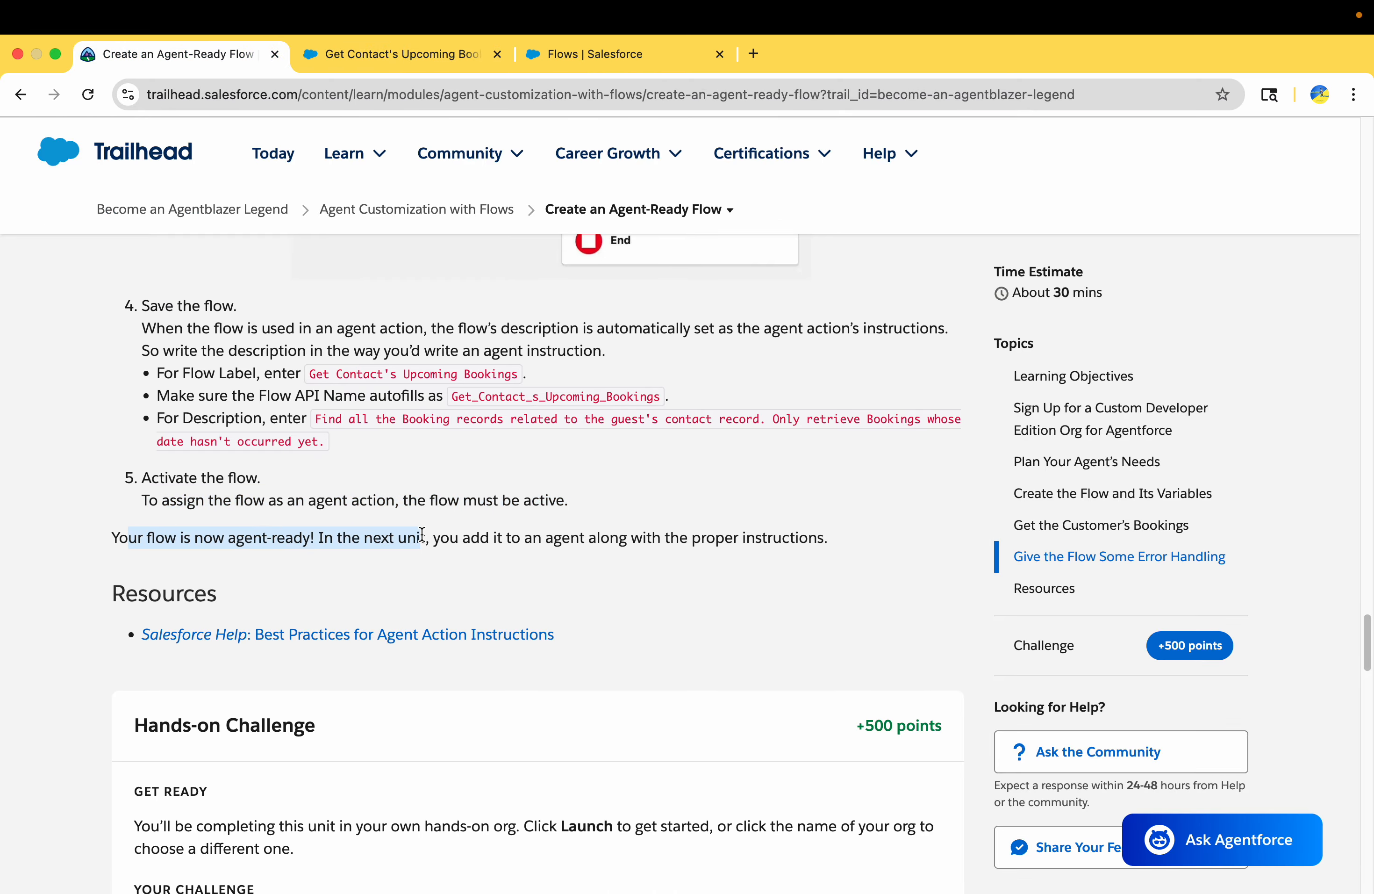
{"action": "scroll", "coordinate": [422, 534], "scroll_direction": "down", "scroll_amount": 3}
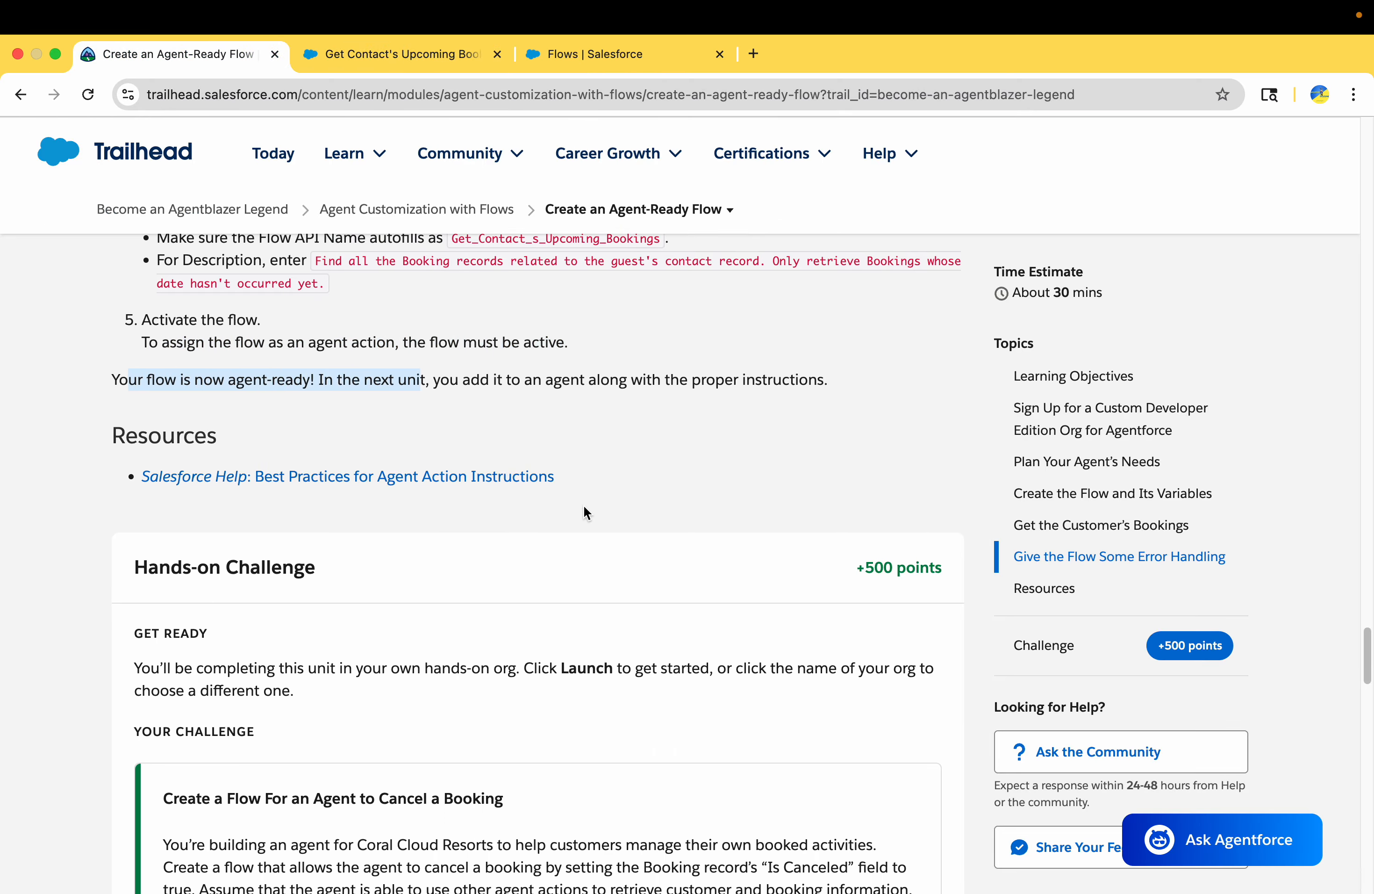
{"action": "scroll", "coordinate": [584, 506], "scroll_direction": "down", "scroll_amount": 1}
{"action": "left_click_drag", "start_coordinate": [450, 355], "coordinate": [830, 347]}
{"action": "scroll", "coordinate": [831, 348], "scroll_direction": "down", "scroll_amount": 1}
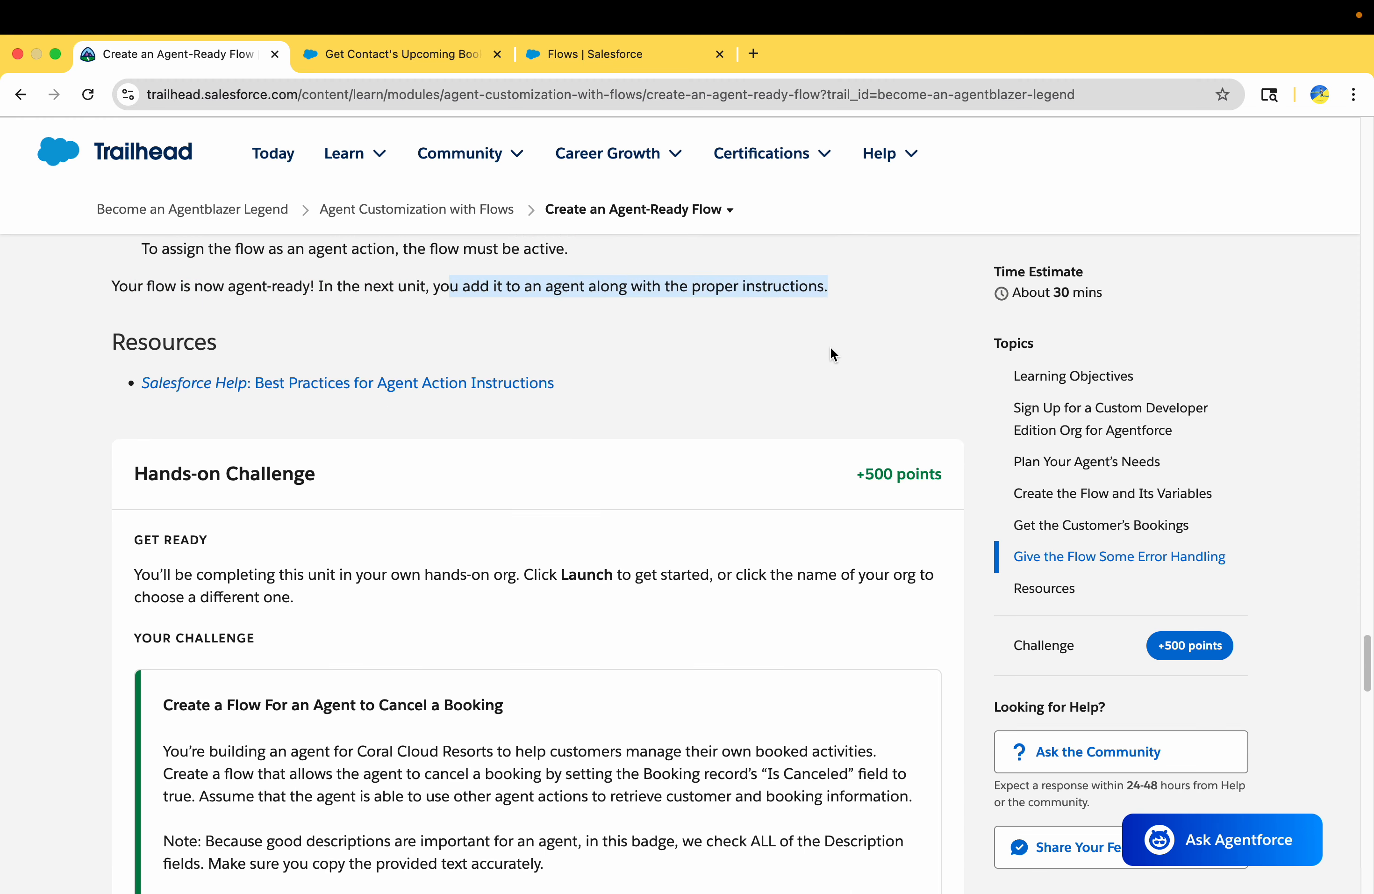
Read the hands-on challenge's scenario, its note about descriptions, and its requirements for a flow that cancels a booking
{"action": "scroll", "coordinate": [831, 354], "scroll_direction": "down", "scroll_amount": 1}
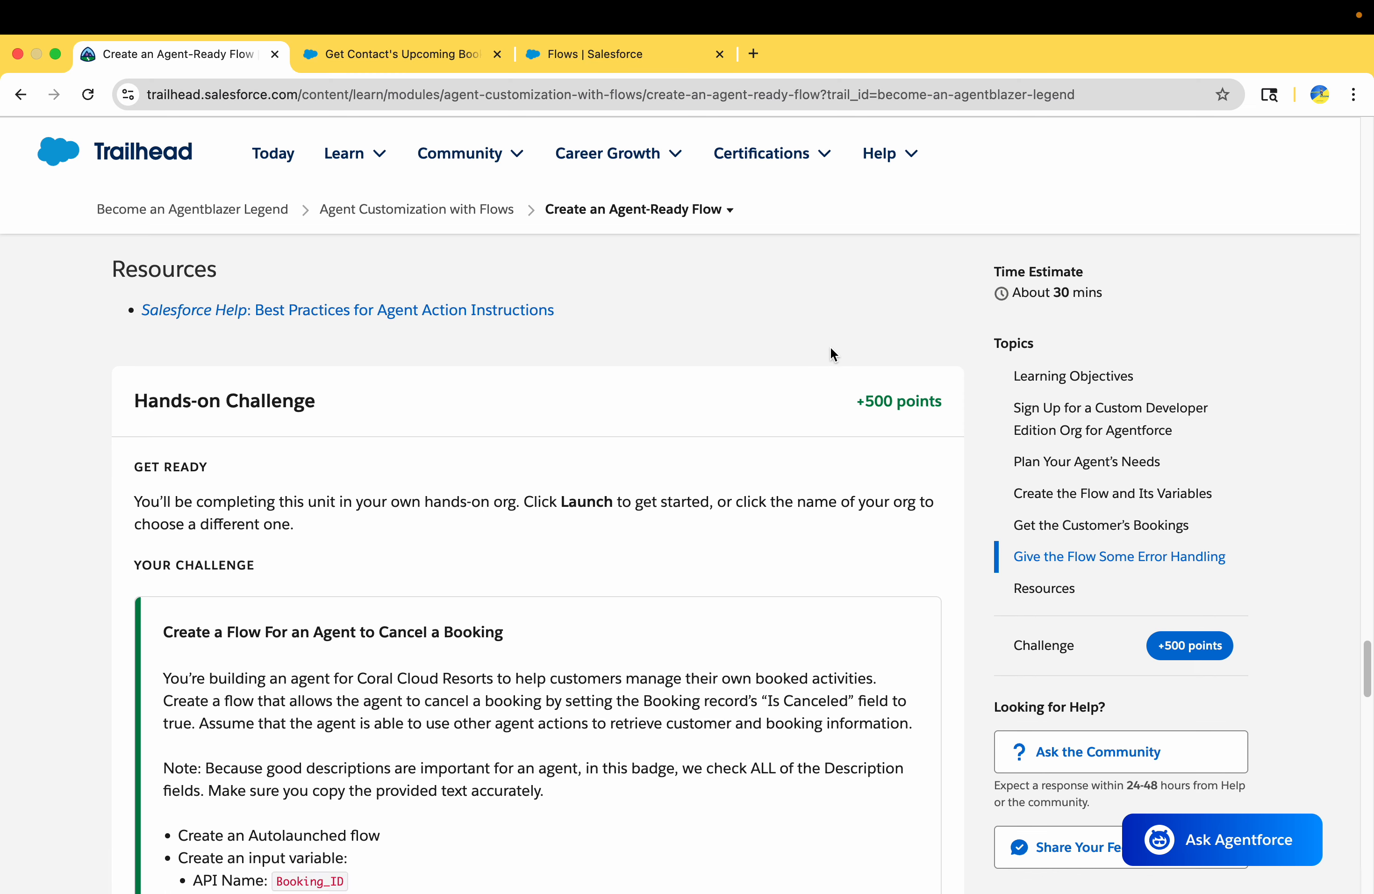
{"action": "scroll", "coordinate": [830, 353], "scroll_direction": "down", "scroll_amount": 5}
{"action": "scroll", "coordinate": [829, 355], "scroll_direction": "up", "scroll_amount": 3}
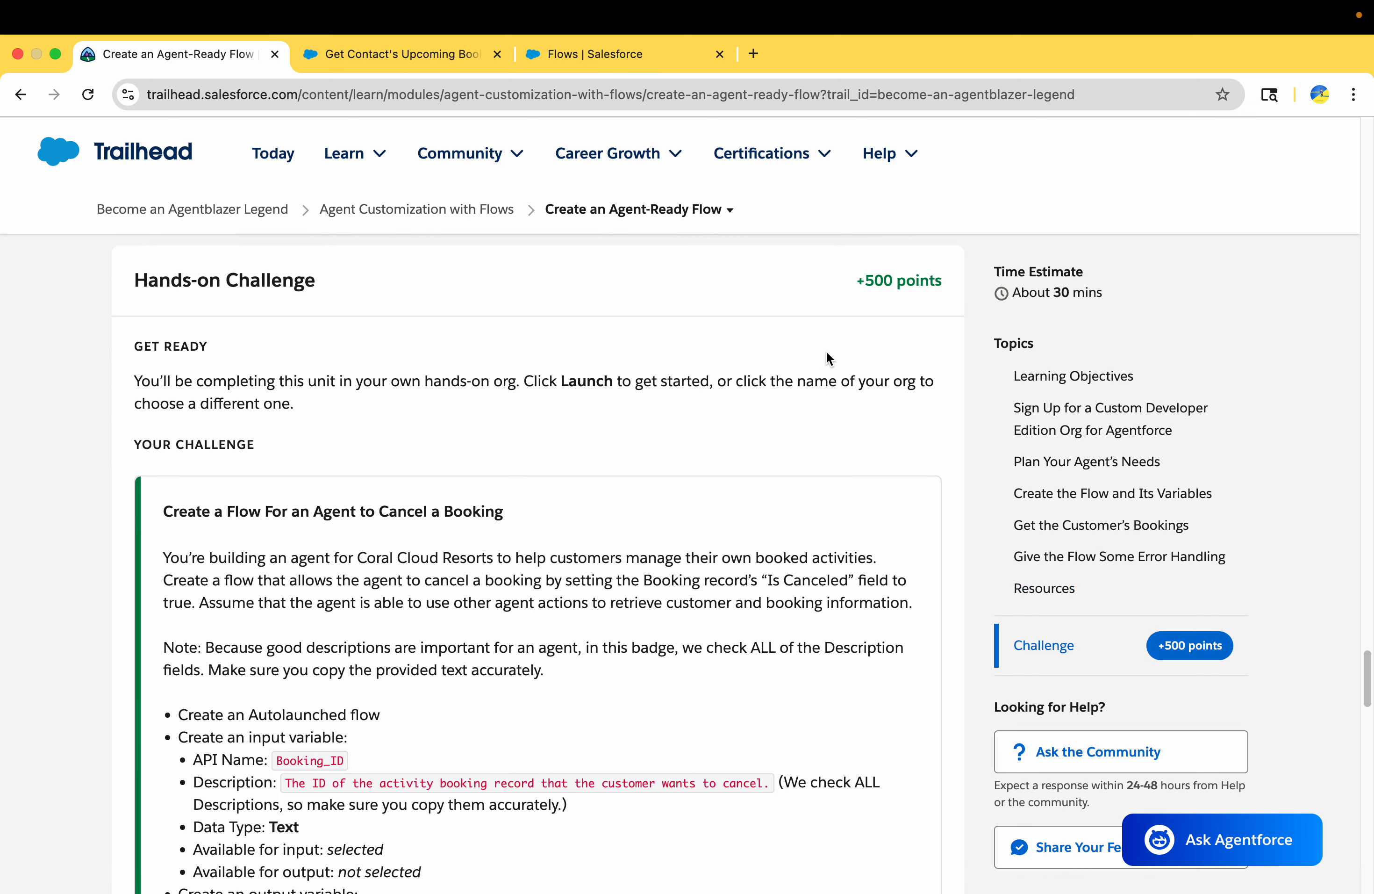
{"action": "scroll", "coordinate": [655, 507], "scroll_direction": "down", "scroll_amount": 3}
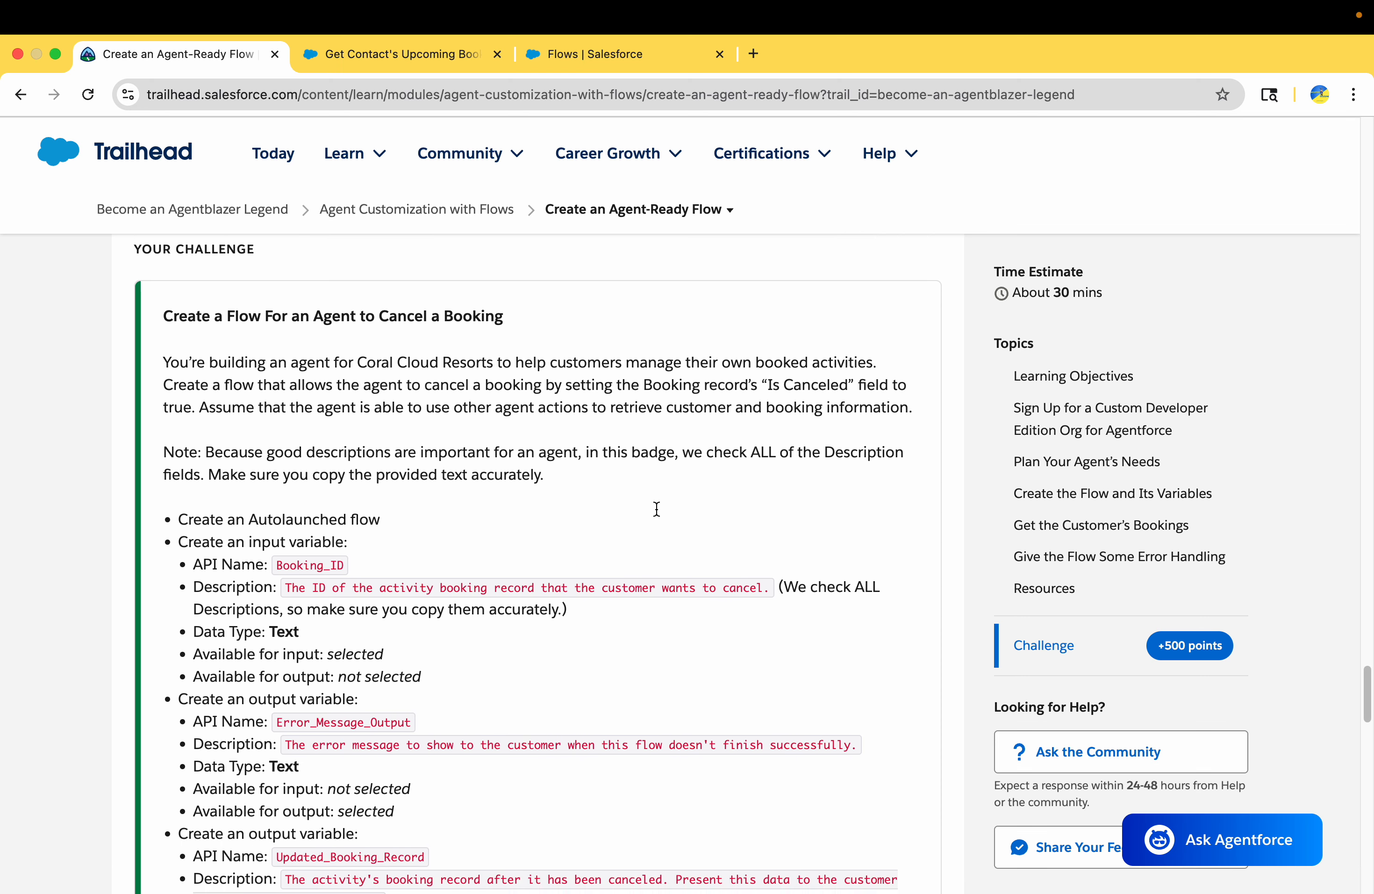
{"action": "scroll", "coordinate": [656, 506], "scroll_direction": "down", "scroll_amount": 1}
{"action": "left_click", "coordinate": [168, 295]}
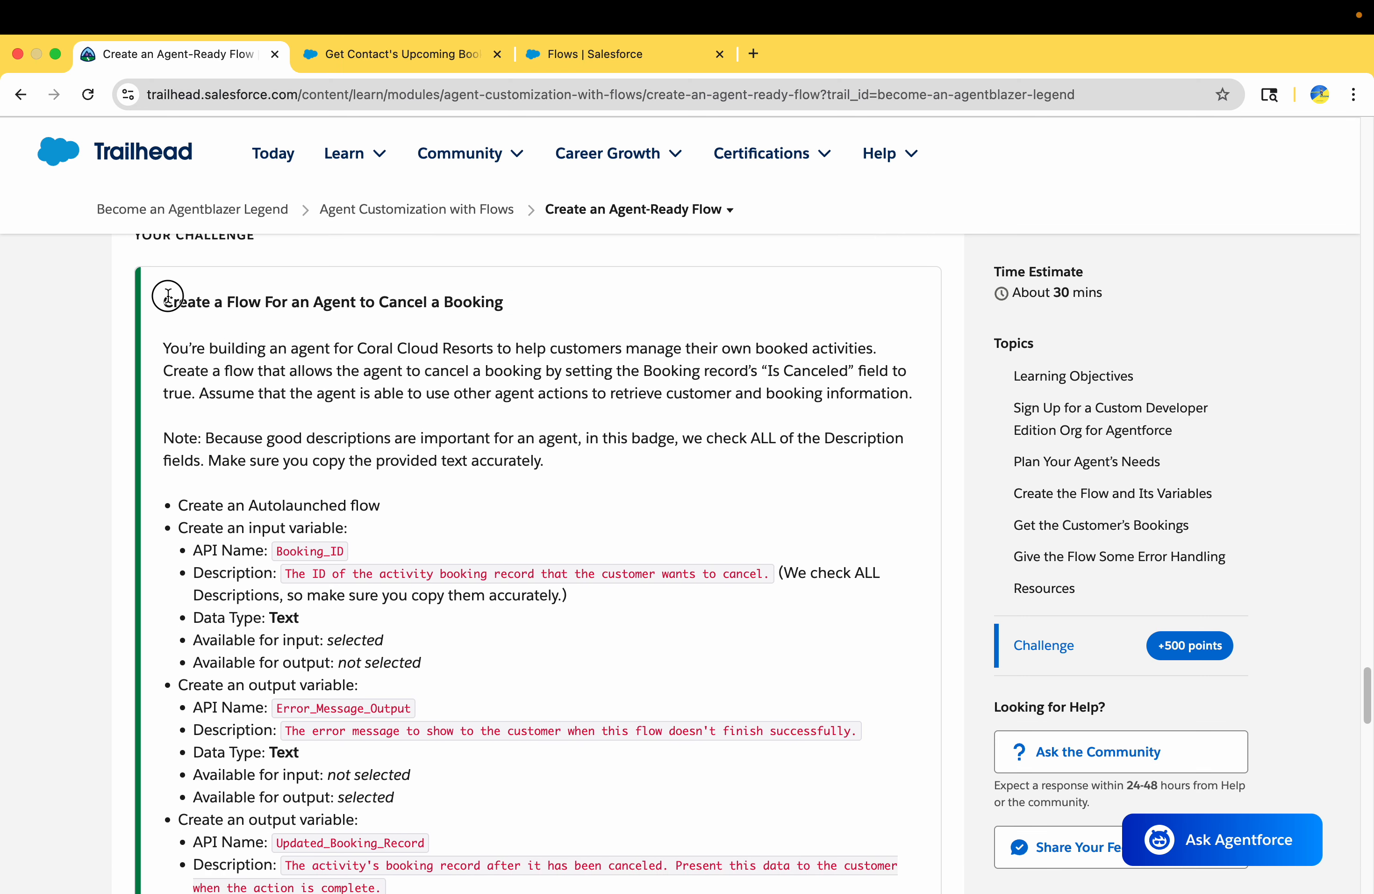
{"action": "left_click_drag", "start_coordinate": [168, 296], "coordinate": [359, 711]}
{"action": "left_click", "coordinate": [402, 438]}
{"action": "scroll", "coordinate": [402, 438], "scroll_direction": "up", "scroll_amount": 15}
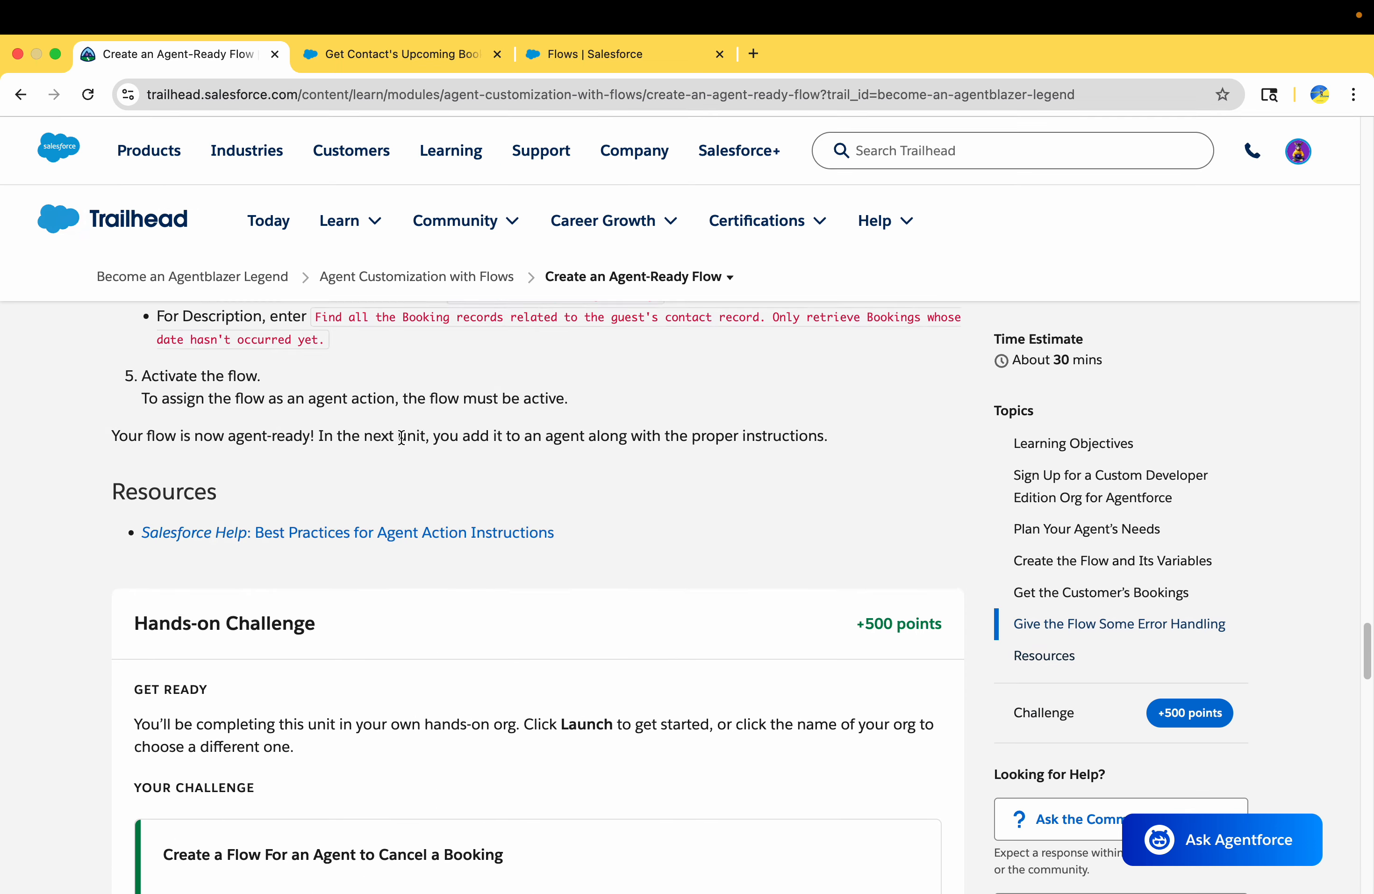
{"action": "scroll", "coordinate": [387, 492], "scroll_direction": "down", "scroll_amount": 5}
{"action": "scroll", "coordinate": [387, 492], "scroll_direction": "down", "scroll_amount": 10}
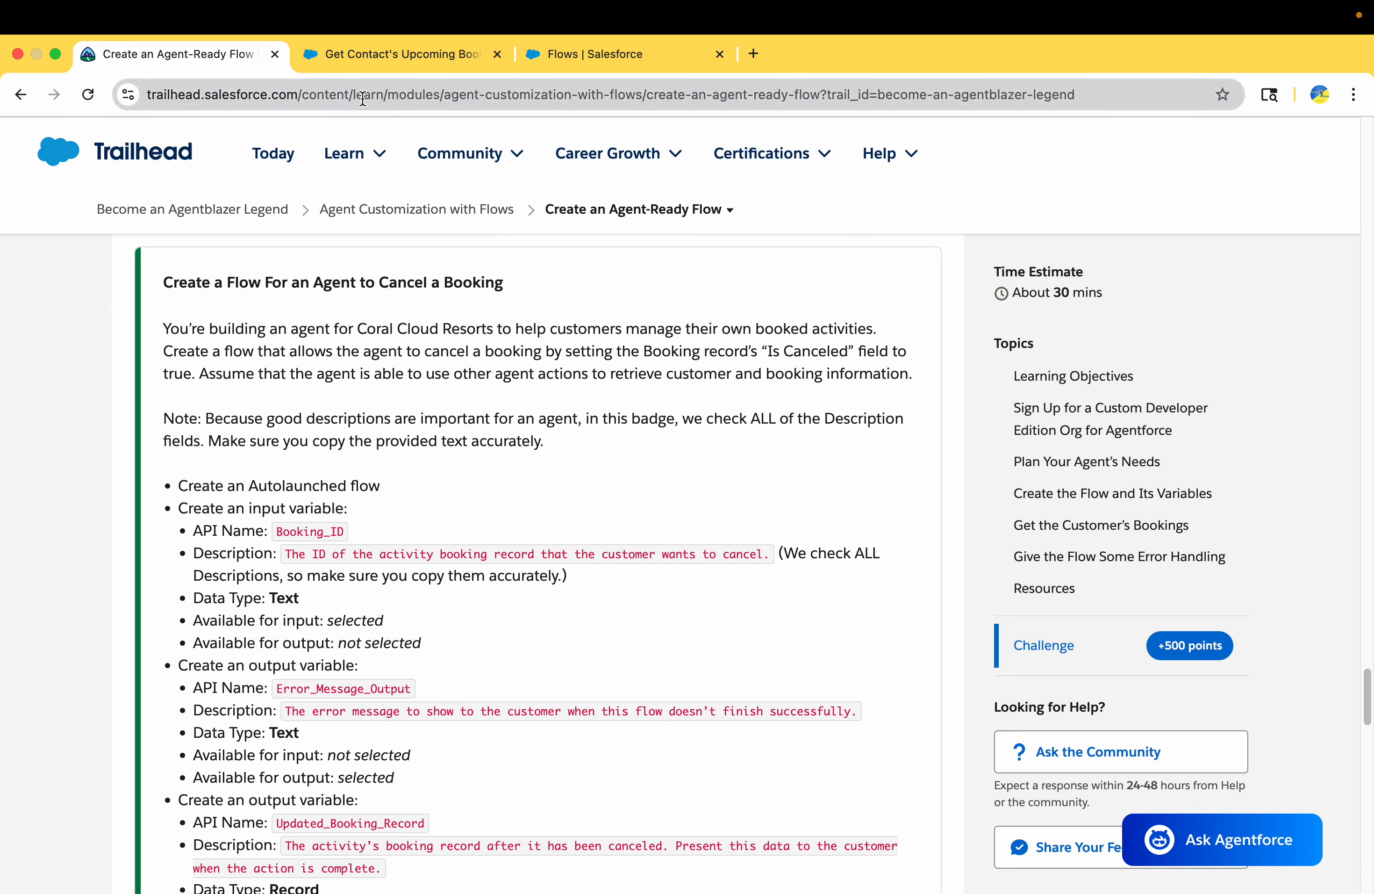
{"action": "left_click_drag", "start_coordinate": [163, 322], "coordinate": [340, 441]}
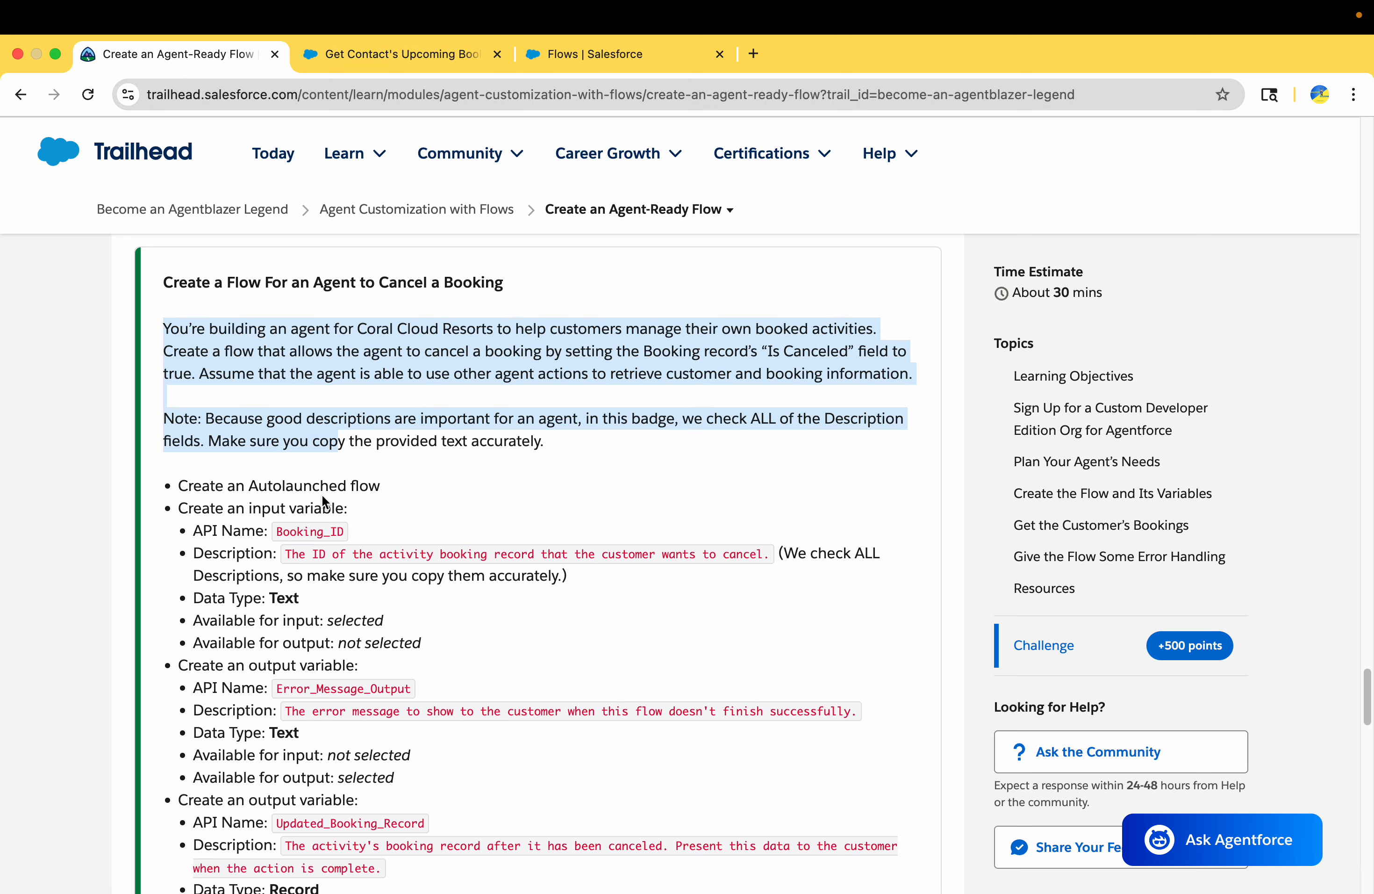
Leave the activated flow, open Salesforce Setup, and close the flow record and the old Flows page
{"action": "left_click", "coordinate": [399, 58]}
{"action": "left_click", "coordinate": [22, 140]}
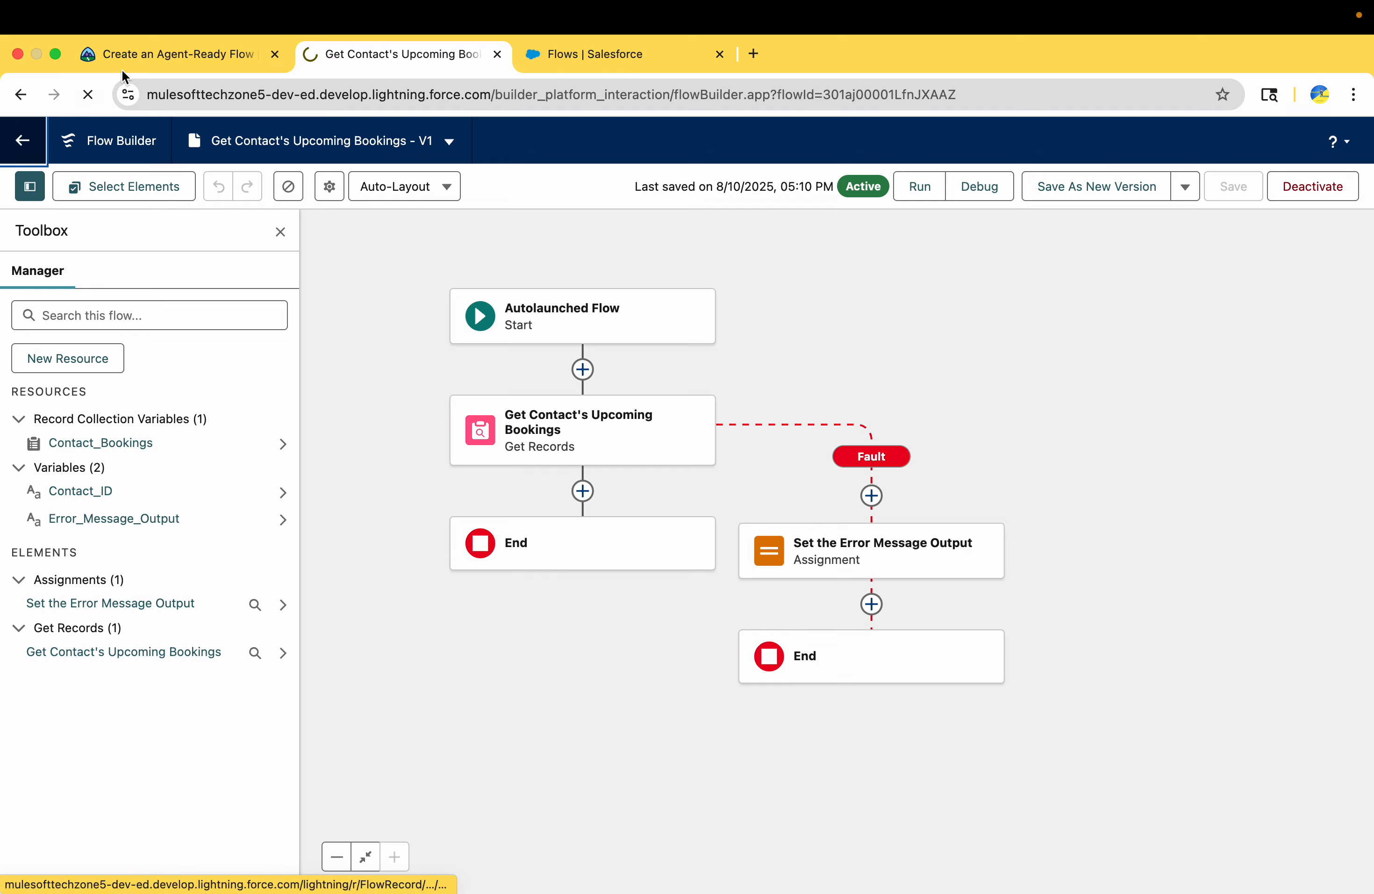
{"action": "left_click", "coordinate": [144, 58]}
{"action": "left_click", "coordinate": [324, 58]}
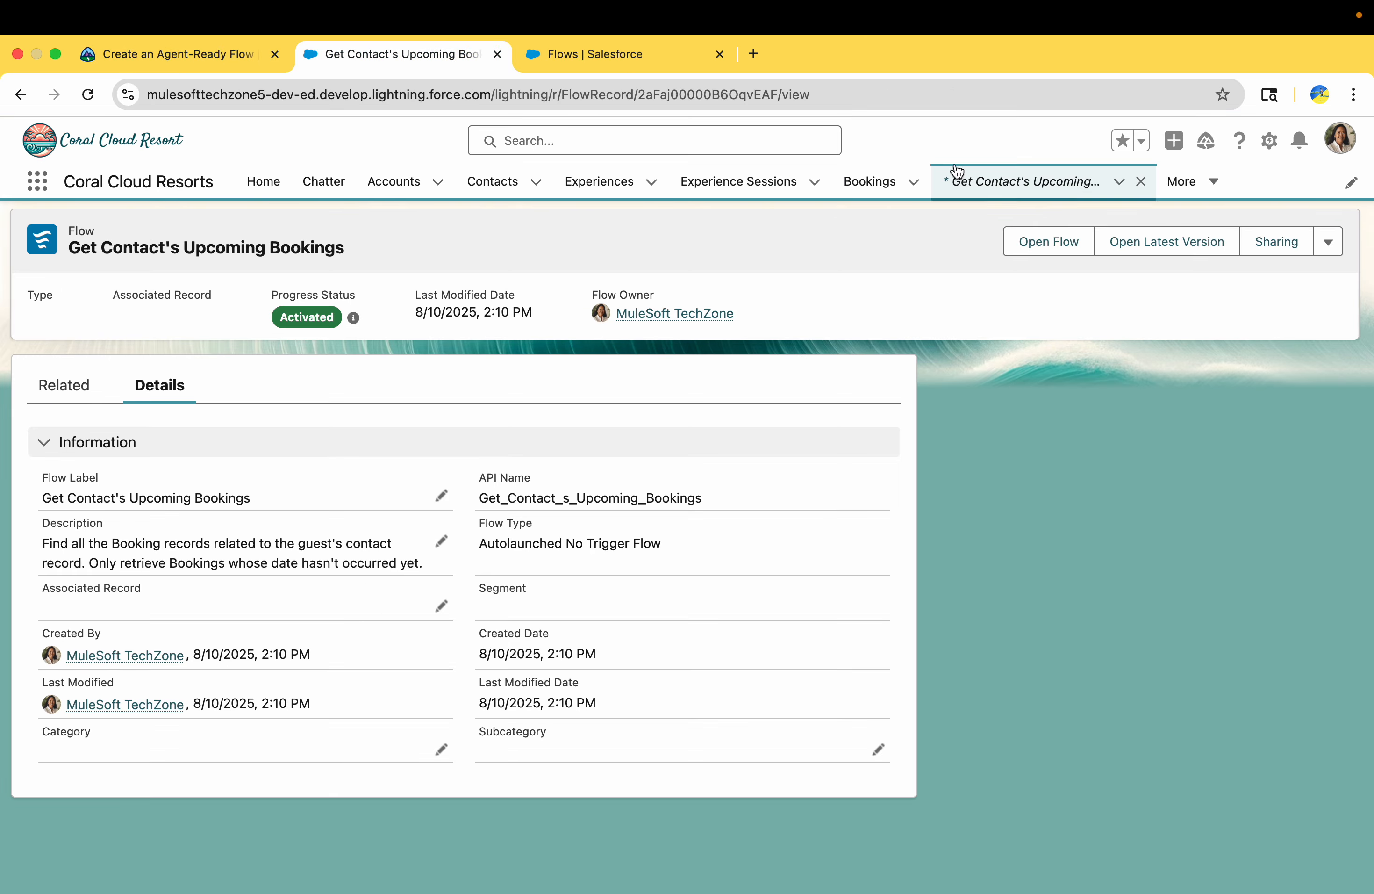
{"action": "left_click", "coordinate": [1271, 141]}
{"action": "left_click", "coordinate": [1208, 210]}
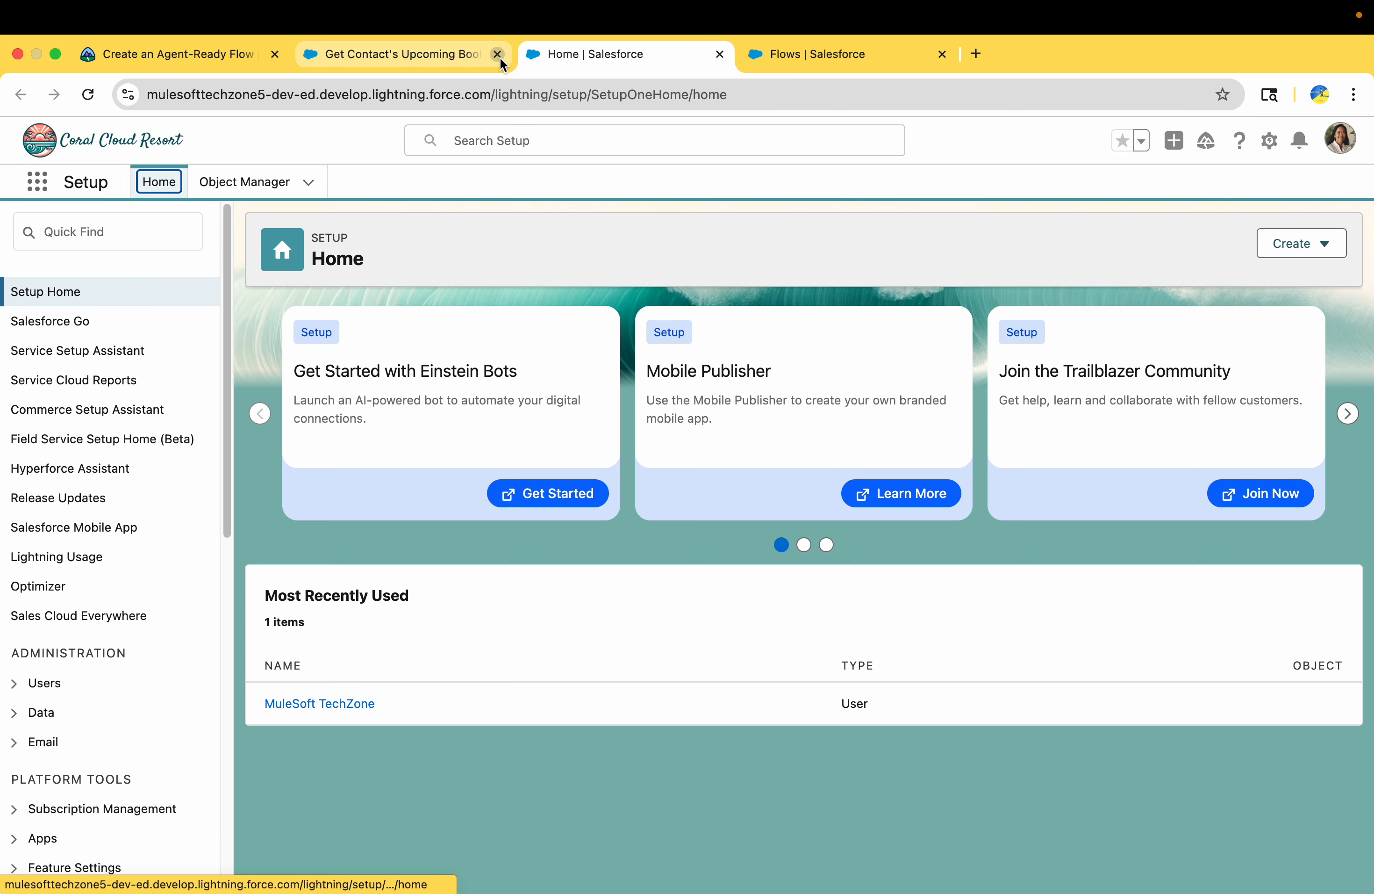
{"action": "left_click", "coordinate": [497, 54]}
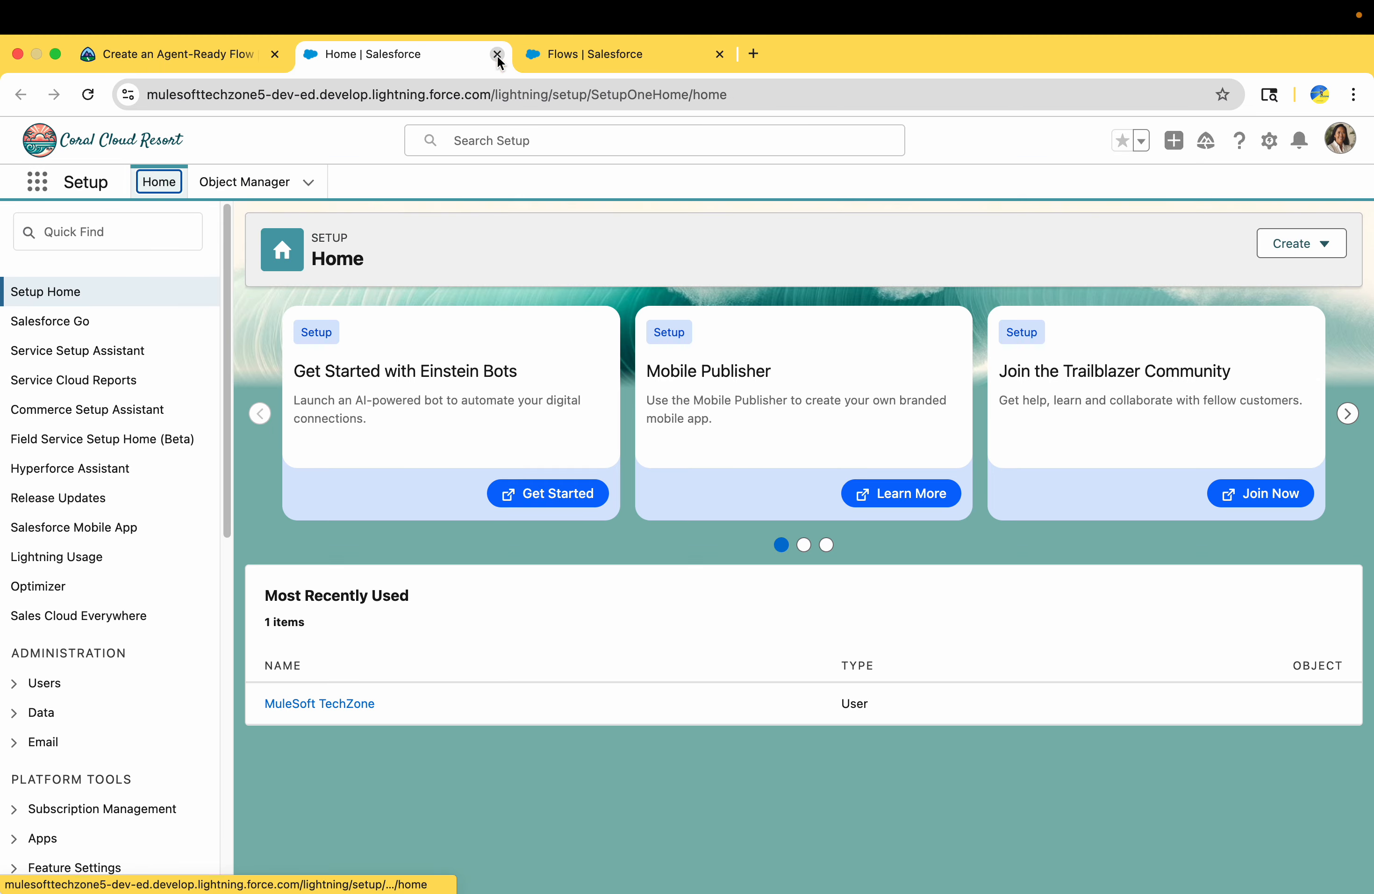
{"action": "left_click", "coordinate": [720, 53]}
Find Flows in Setup by searching for "flows", start a new flow, and close the Flows list page
{"action": "left_click", "coordinate": [153, 227]}
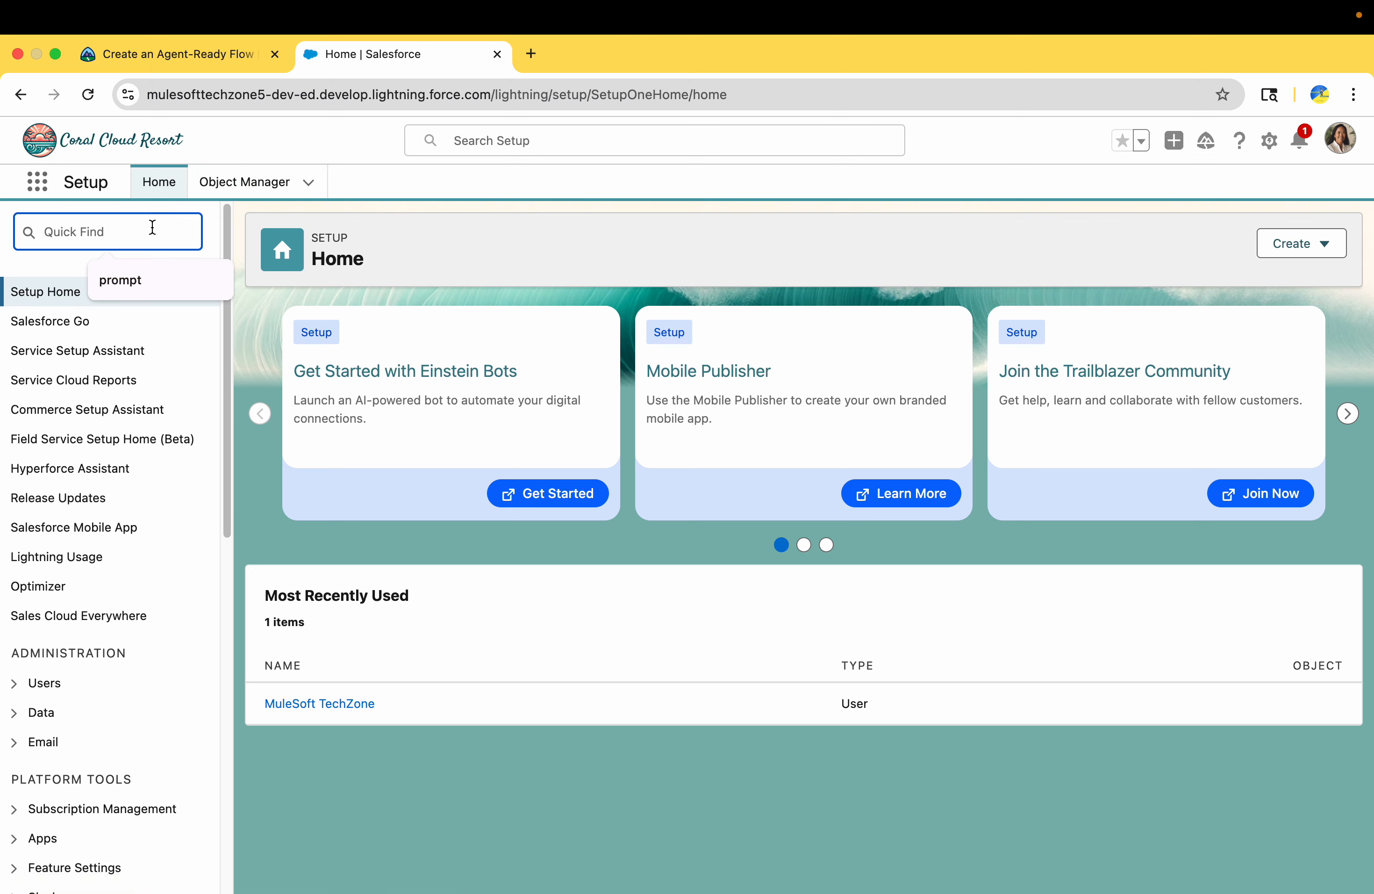
{"action": "type", "text": "f"}
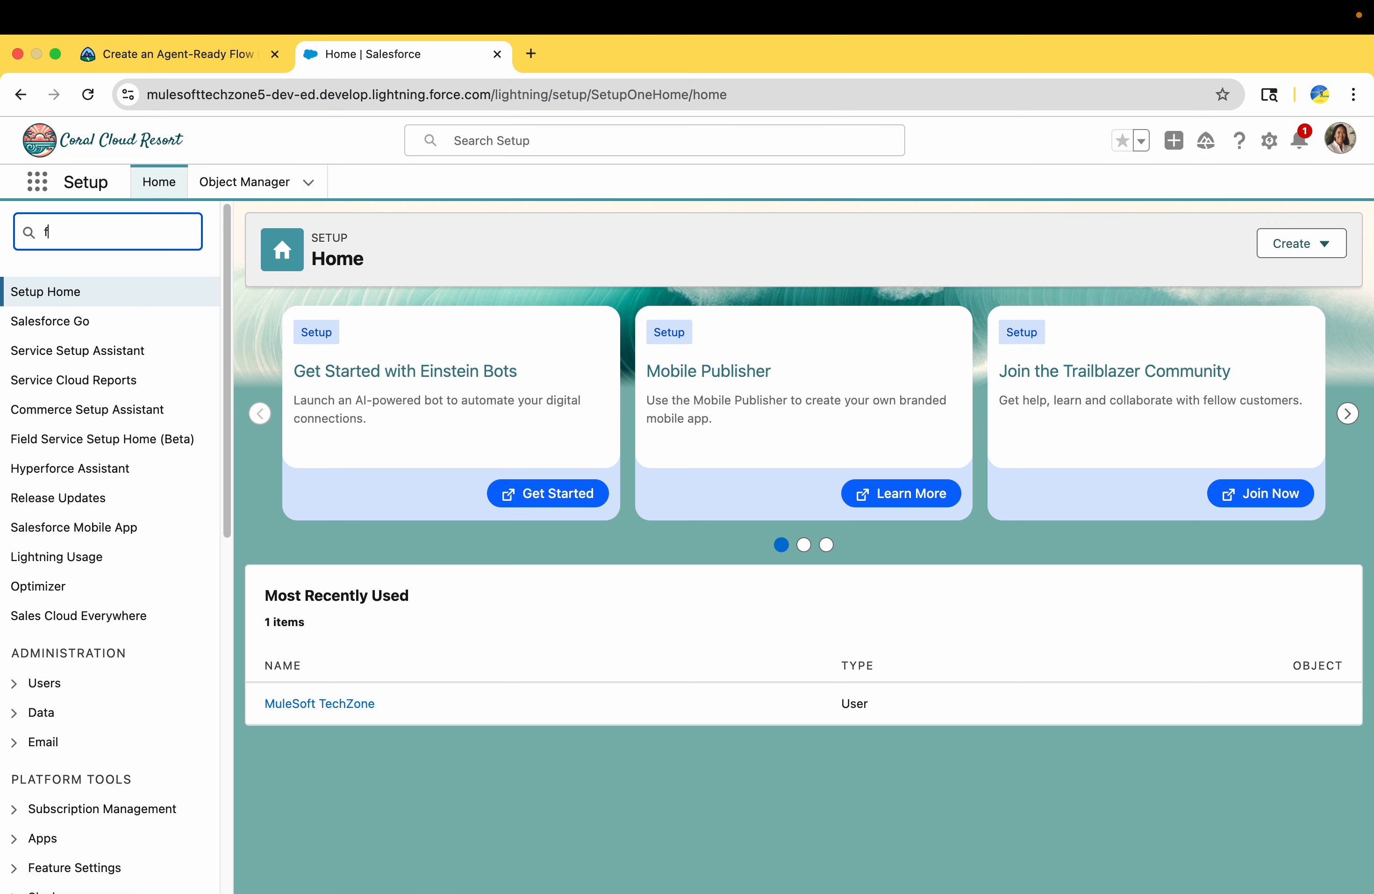
{"action": "type", "text": "lows"}
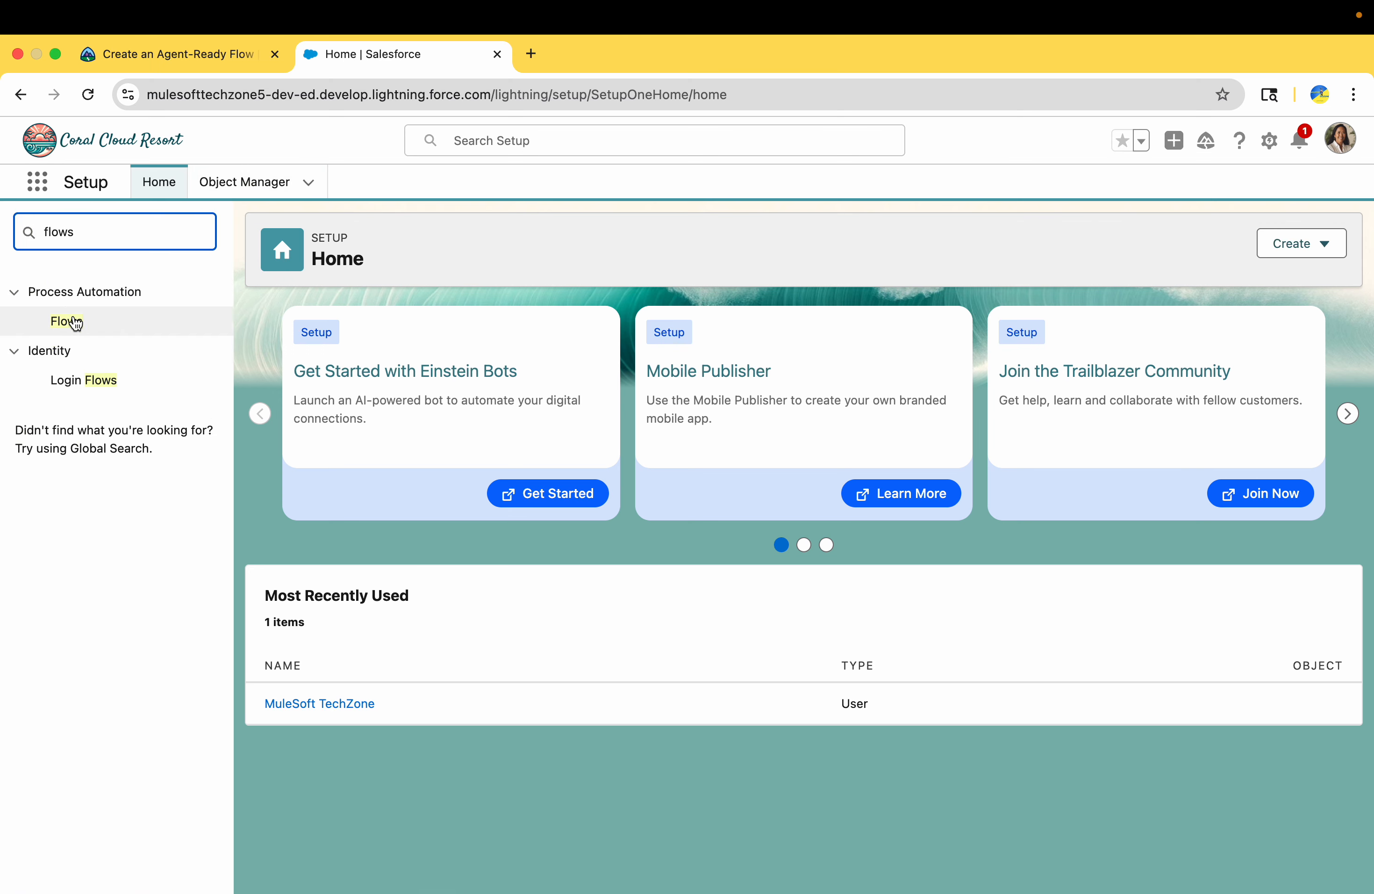
{"action": "left_click", "coordinate": [75, 321]}
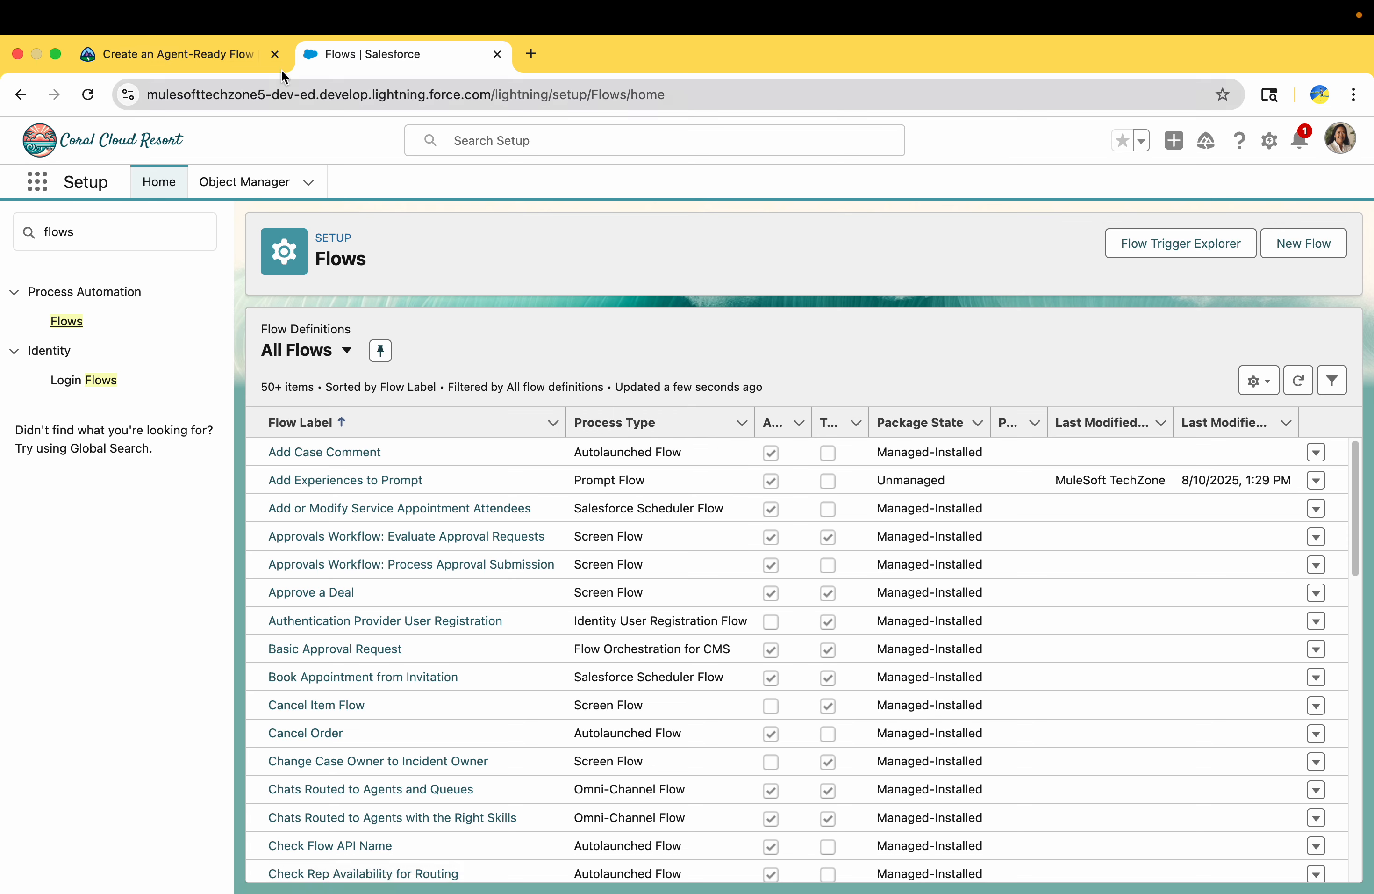
{"action": "left_click", "coordinate": [1309, 255]}
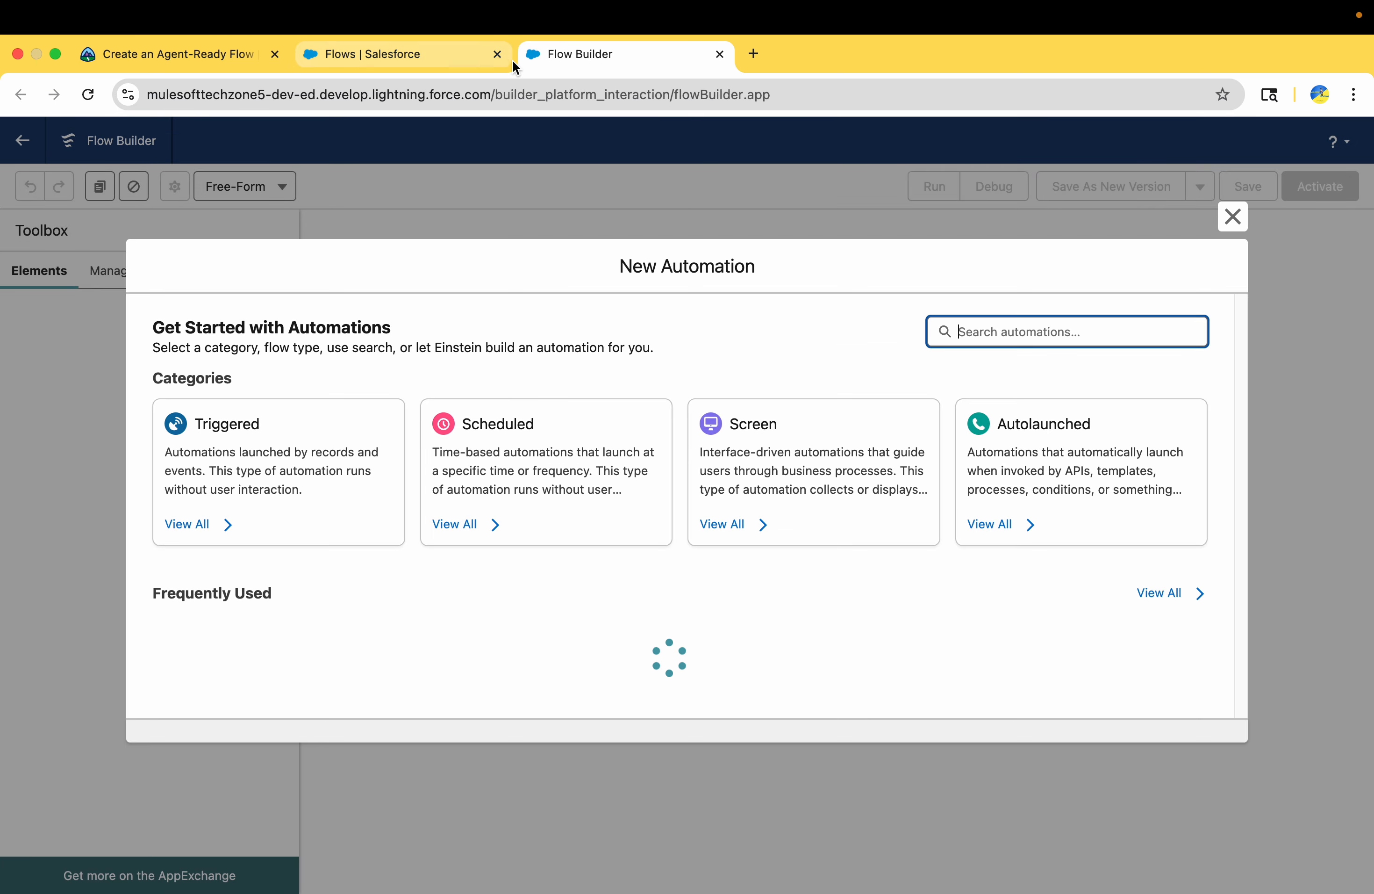
{"action": "left_click", "coordinate": [498, 54]}
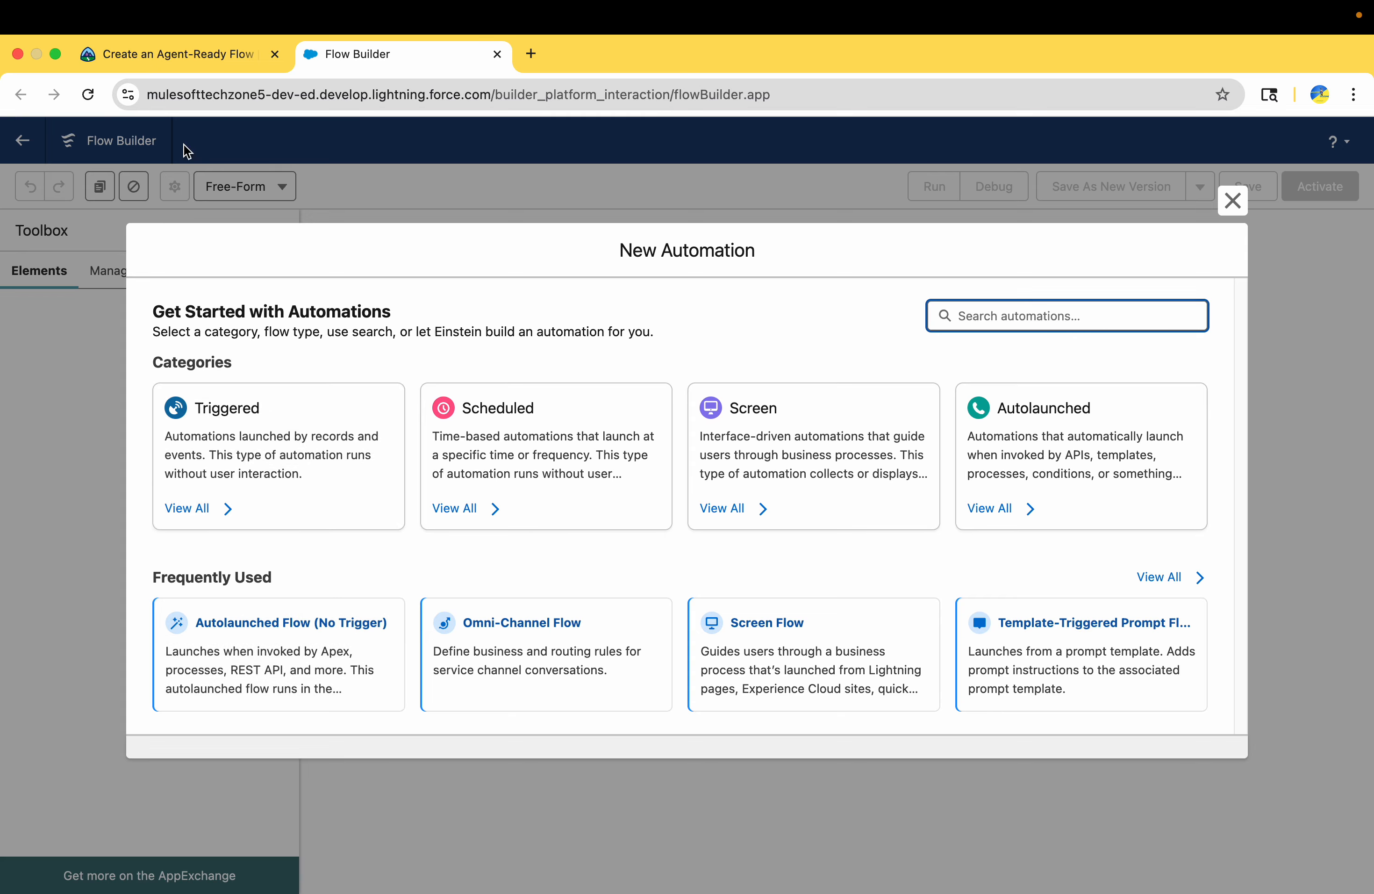
Check the required flow type in the Trailhead challenge and create an Autolaunched Flow (No Trigger)
{"action": "left_click", "coordinate": [175, 53]}
{"action": "double_click", "coordinate": [257, 490]}
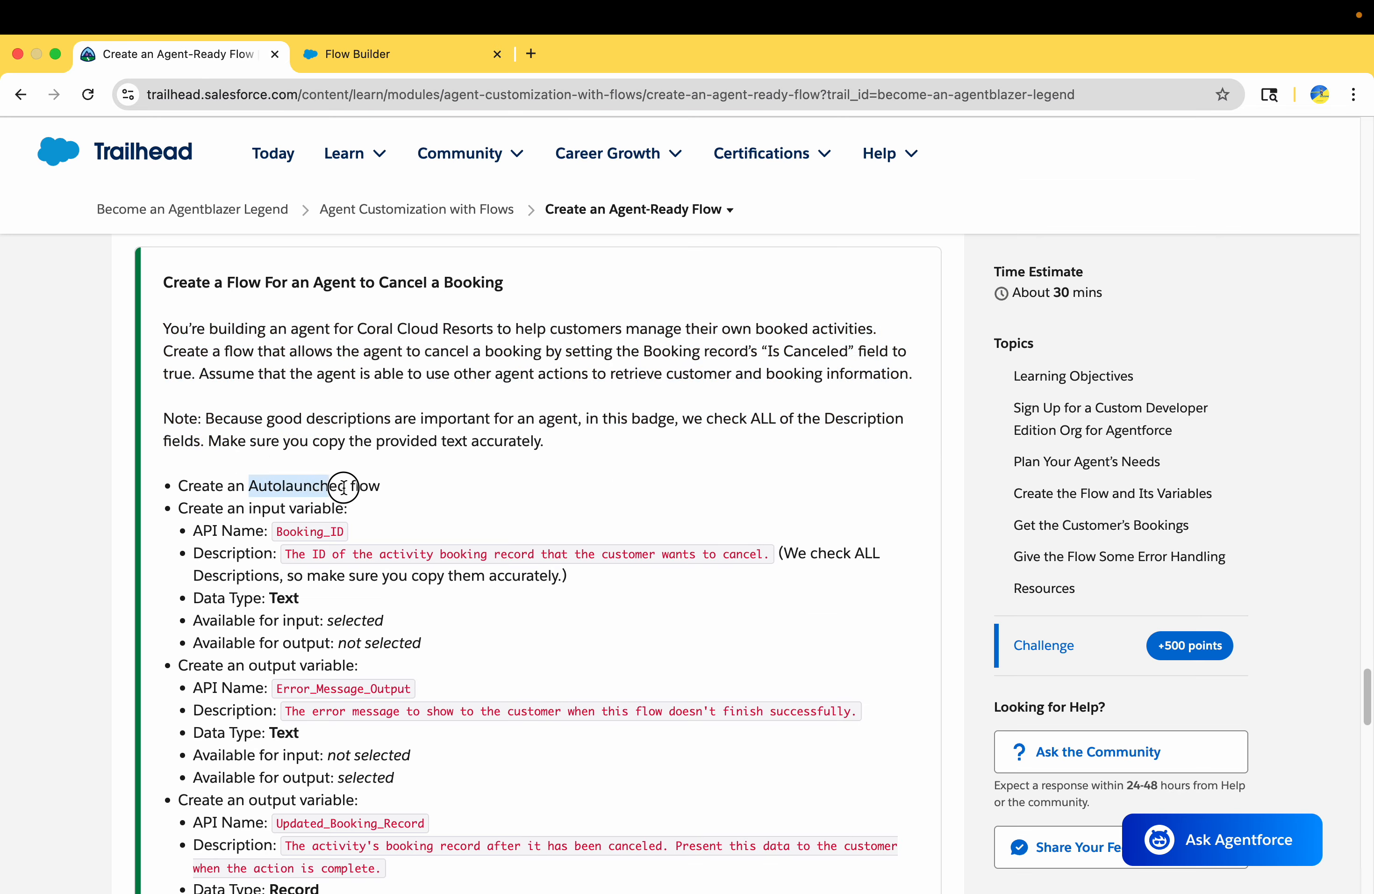
{"action": "left_click", "coordinate": [321, 52]}
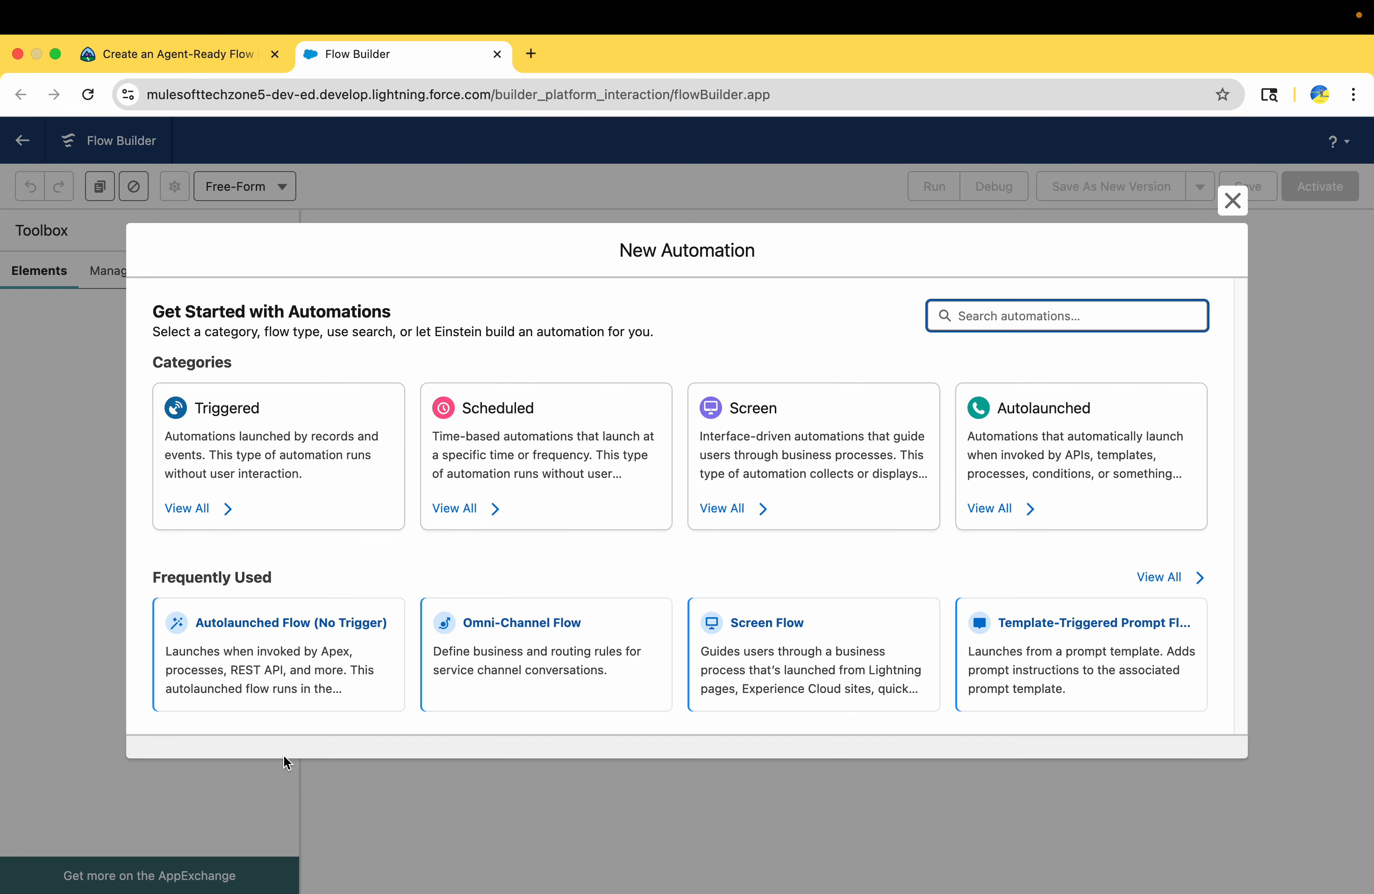
{"action": "left_click", "coordinate": [332, 639]}
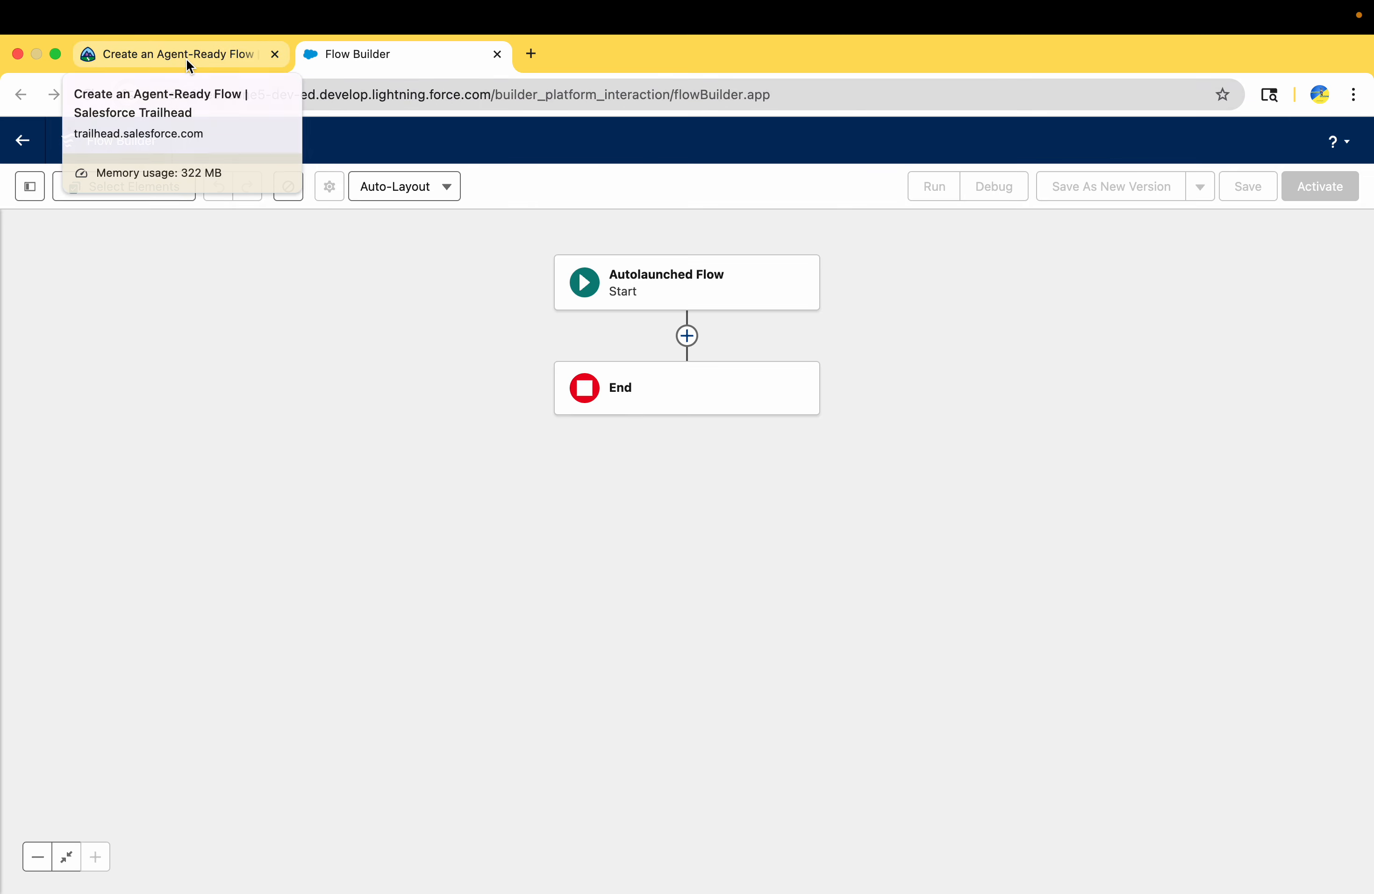
Start a new Variable resource for the challenge's input variable with the API name Booking_ID, copied from Trailhead
{"action": "left_click", "coordinate": [185, 57]}
{"action": "scroll", "coordinate": [358, 570], "scroll_direction": "down", "scroll_amount": 2}
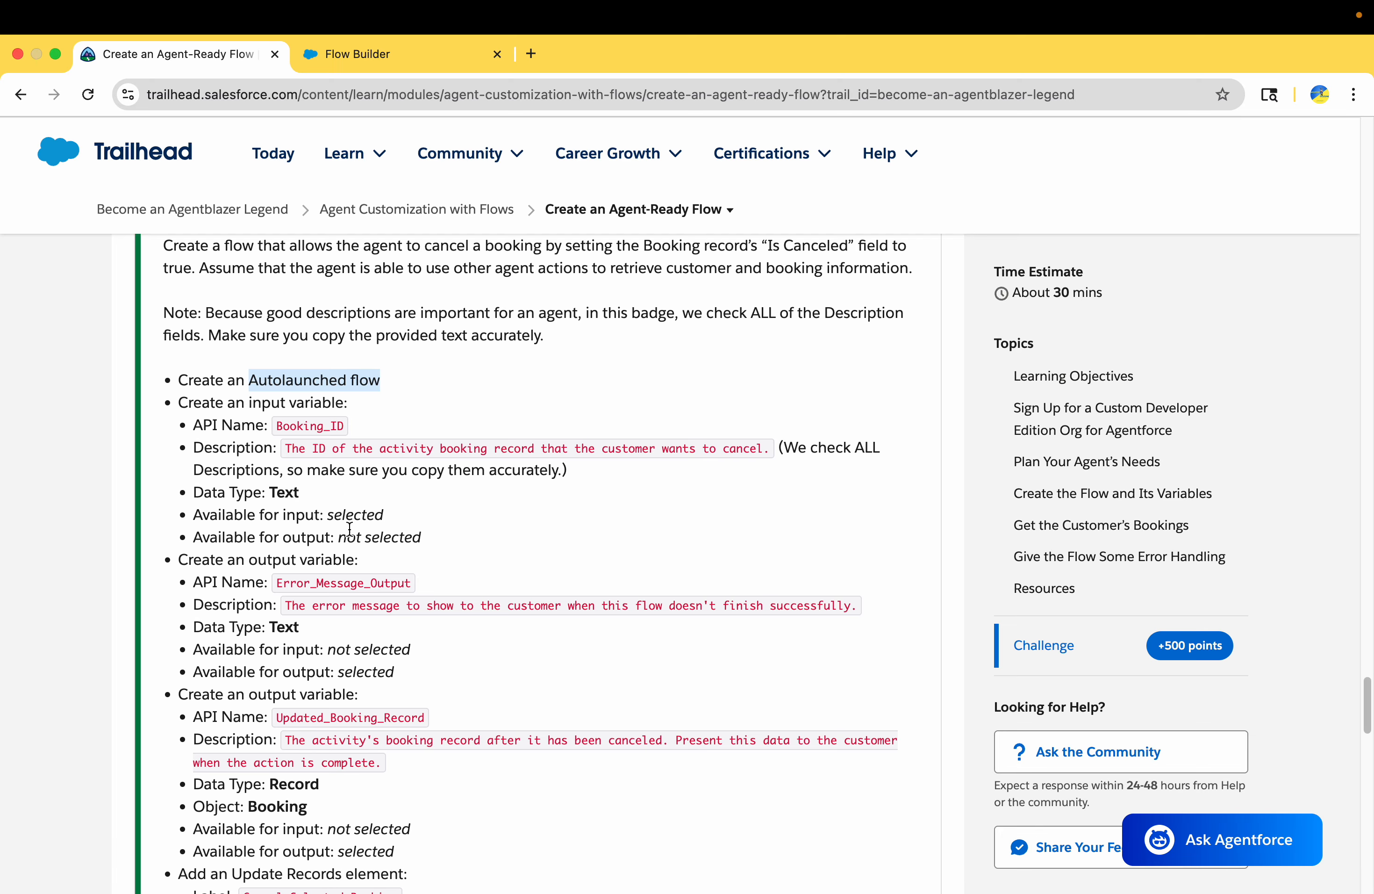
{"action": "left_click_drag", "start_coordinate": [237, 409], "coordinate": [310, 407]}
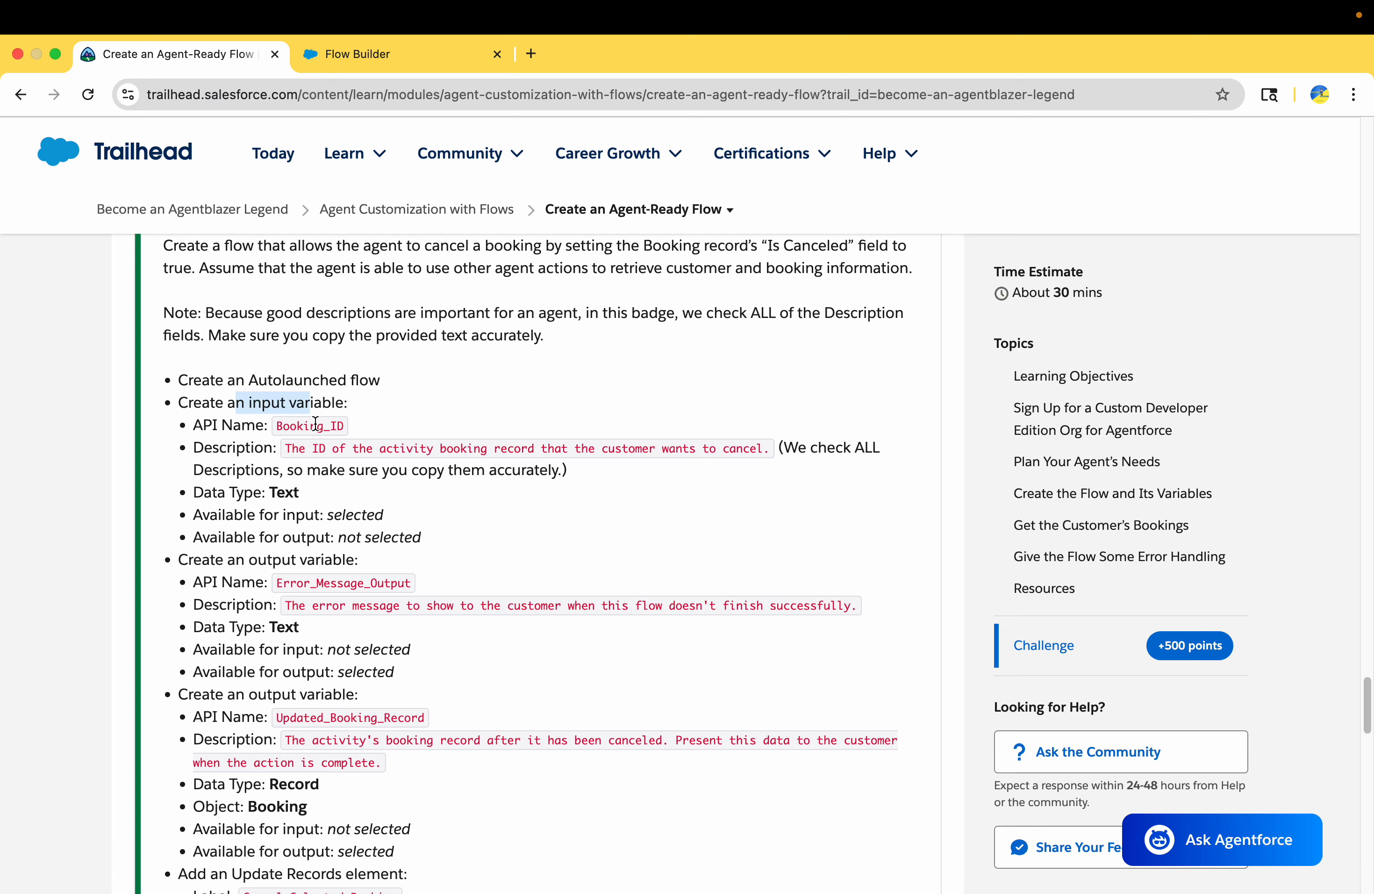
{"action": "double_click", "coordinate": [315, 423]}
{"action": "key", "text": "super+c"}
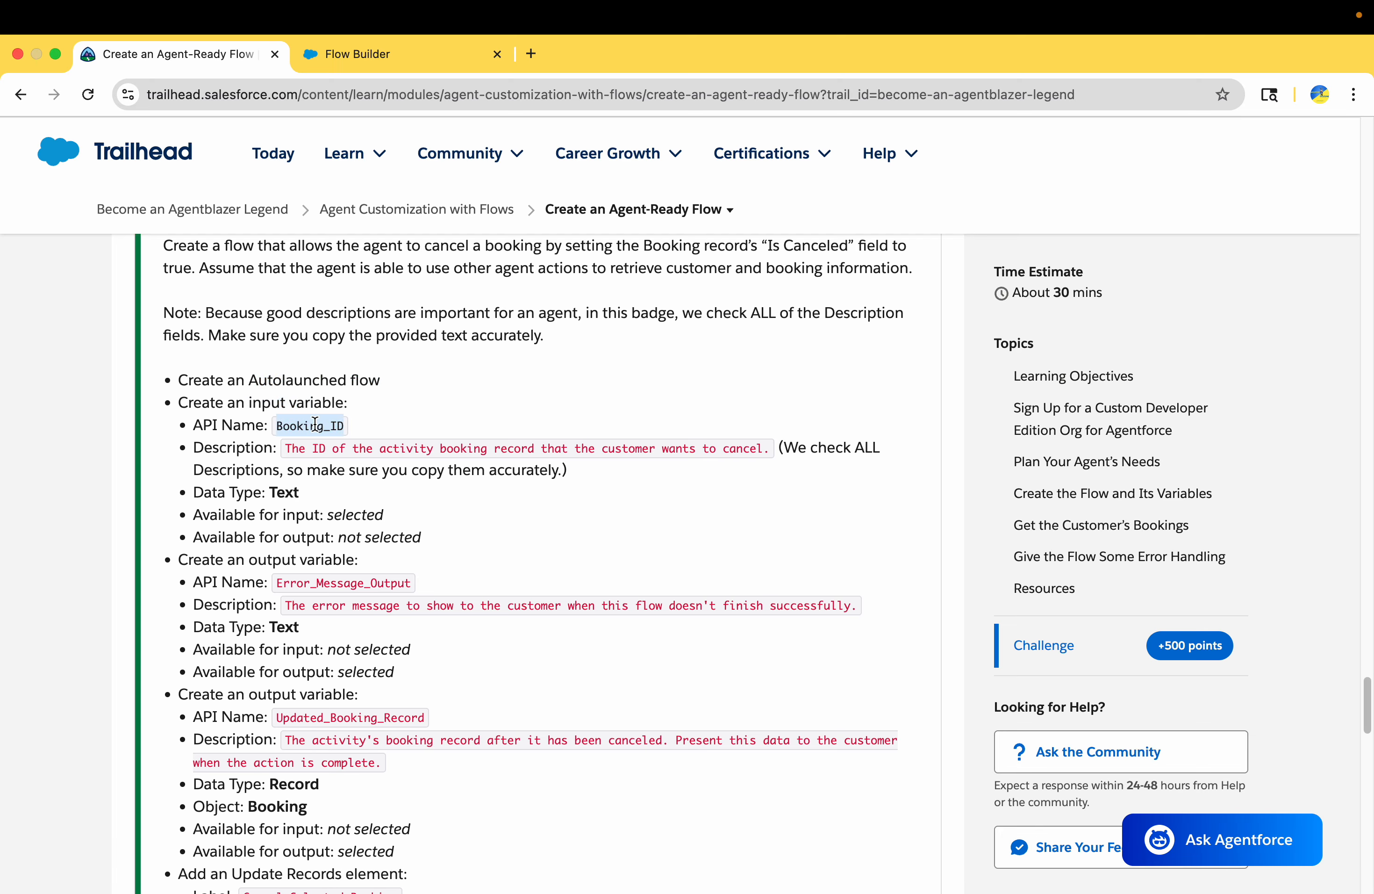
{"action": "left_click", "coordinate": [354, 59]}
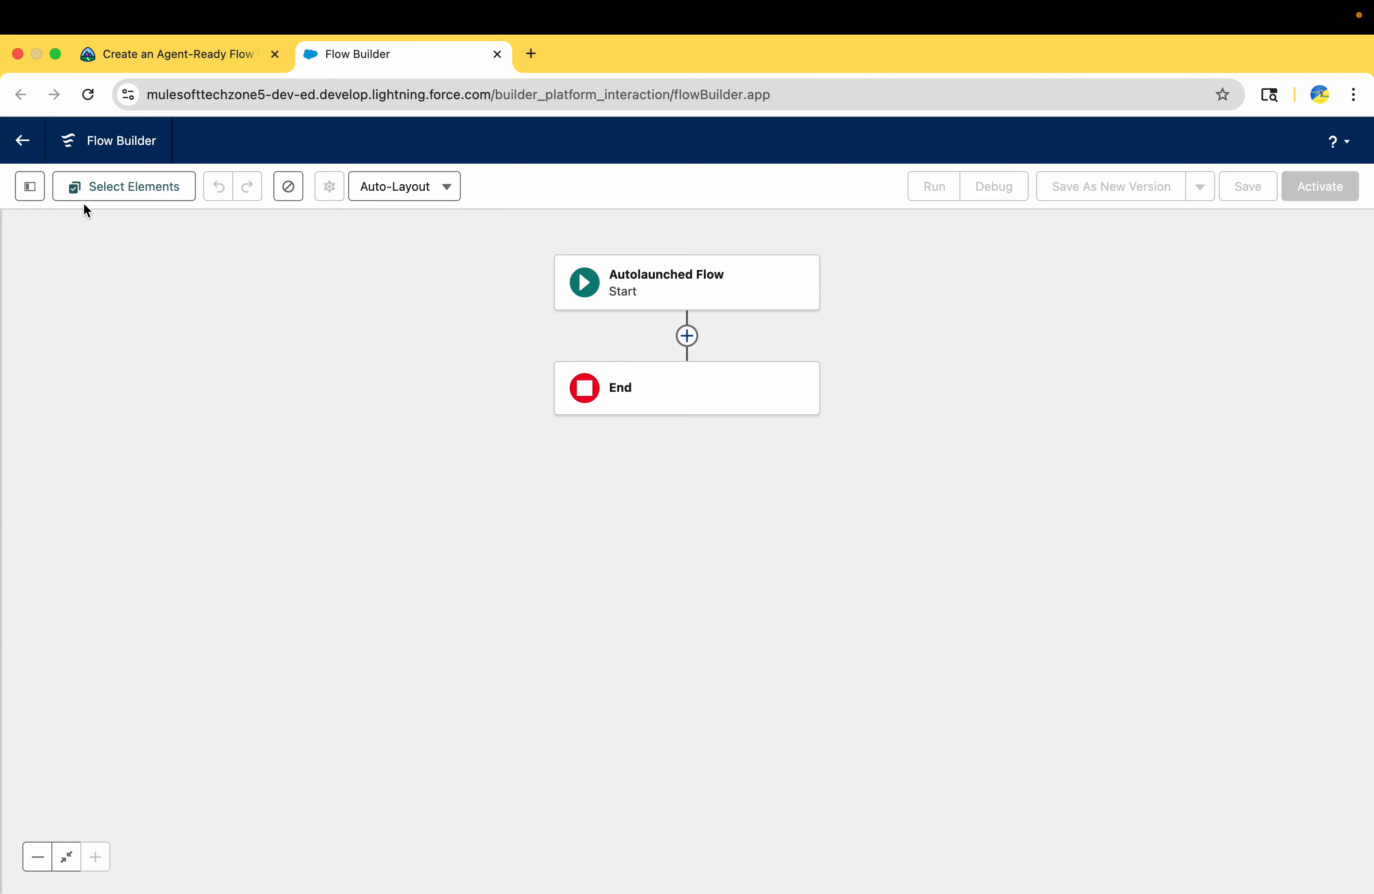
{"action": "left_click", "coordinate": [25, 187]}
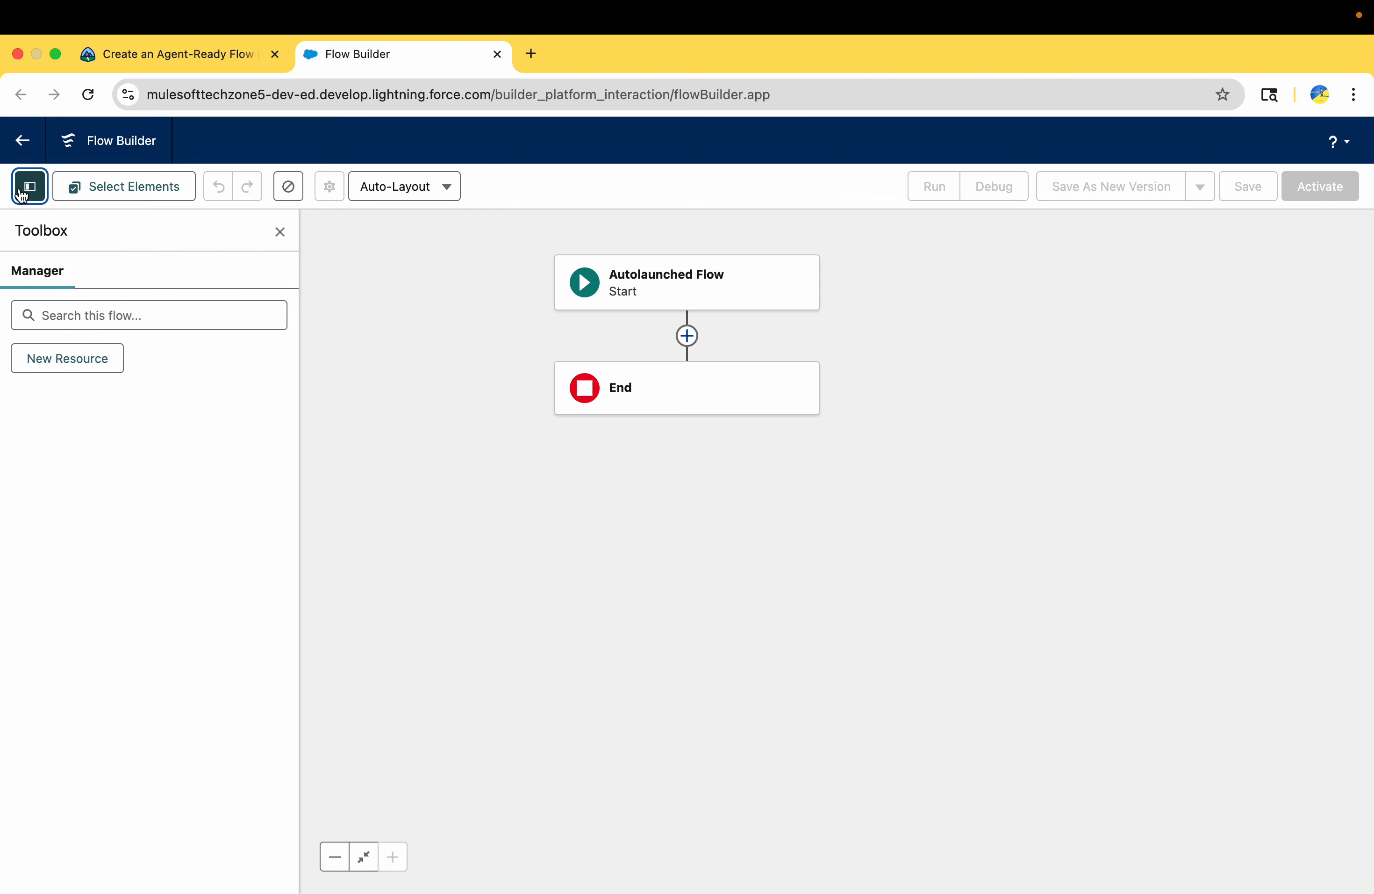
{"action": "left_click", "coordinate": [78, 358]}
{"action": "left_click", "coordinate": [408, 432]}
{"action": "left_click", "coordinate": [398, 466]}
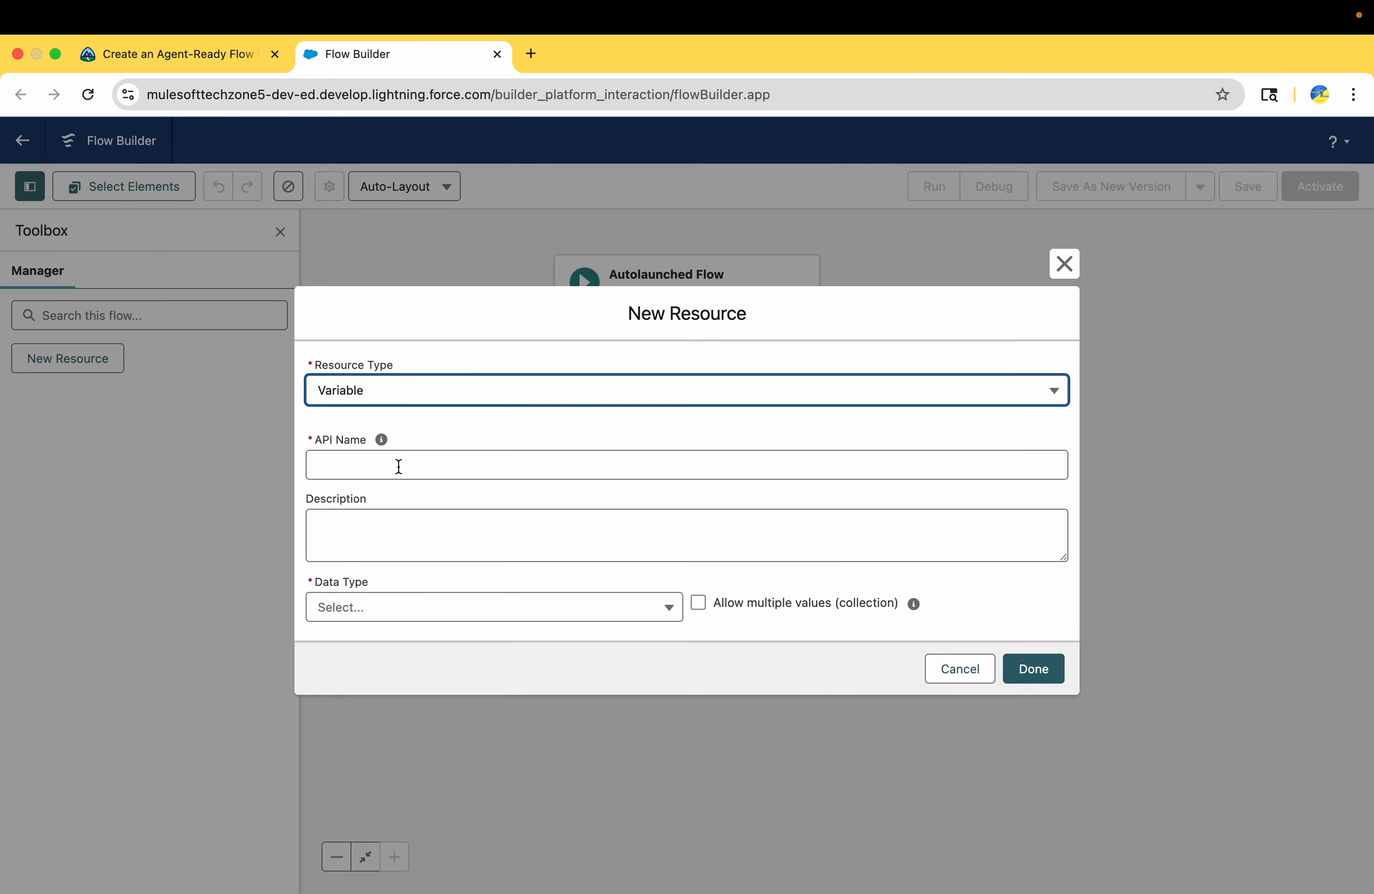
{"action": "left_click", "coordinate": [394, 466]}
{"action": "key", "text": "super+v"}
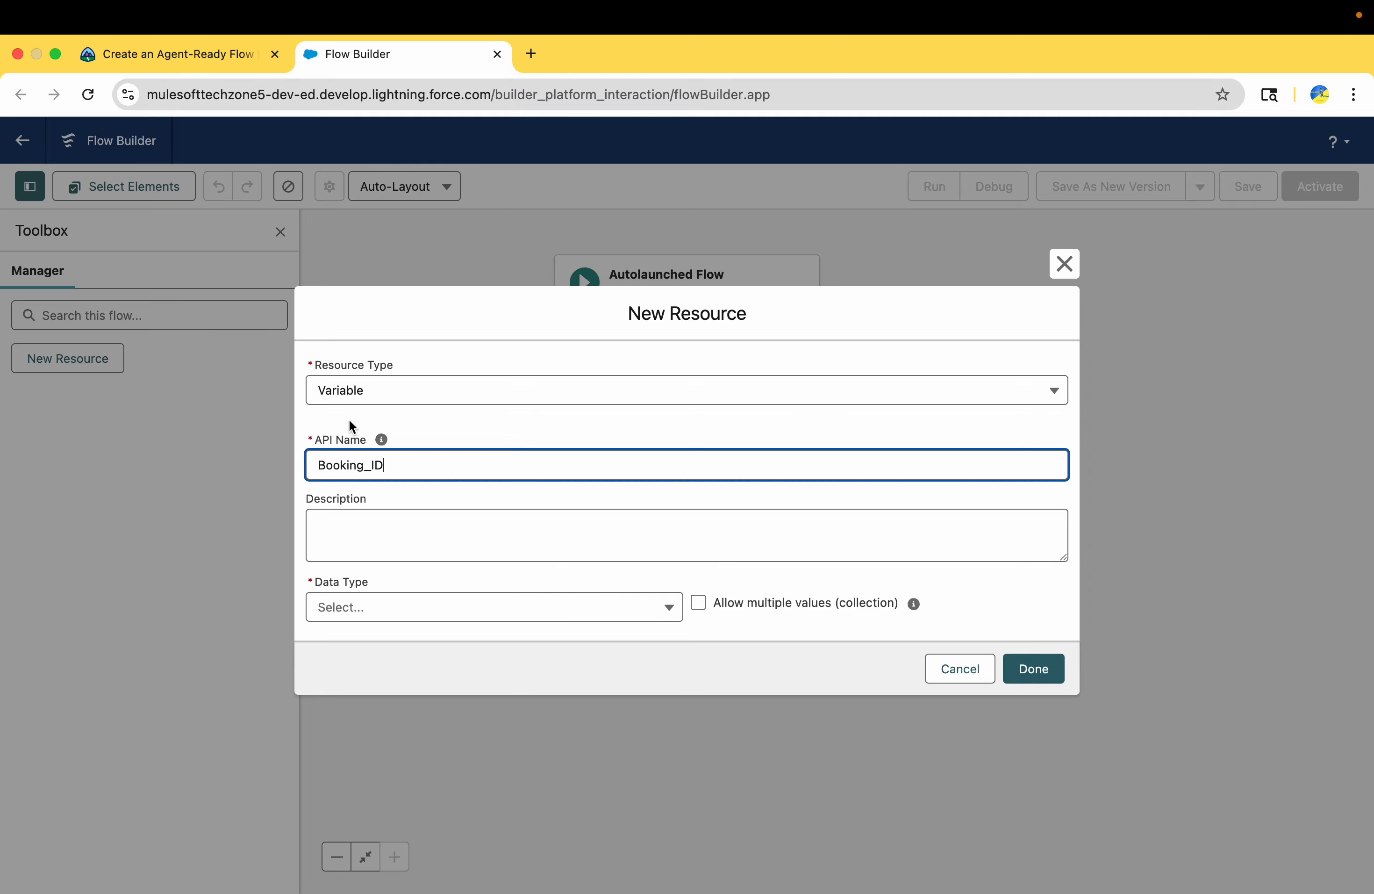
Set the Booking_ID variable's description to "The ID of the activity booking record that the customer wants to cancel.", copied from Trailhead
{"action": "left_click", "coordinate": [139, 53]}
{"action": "left_click", "coordinate": [290, 446]}
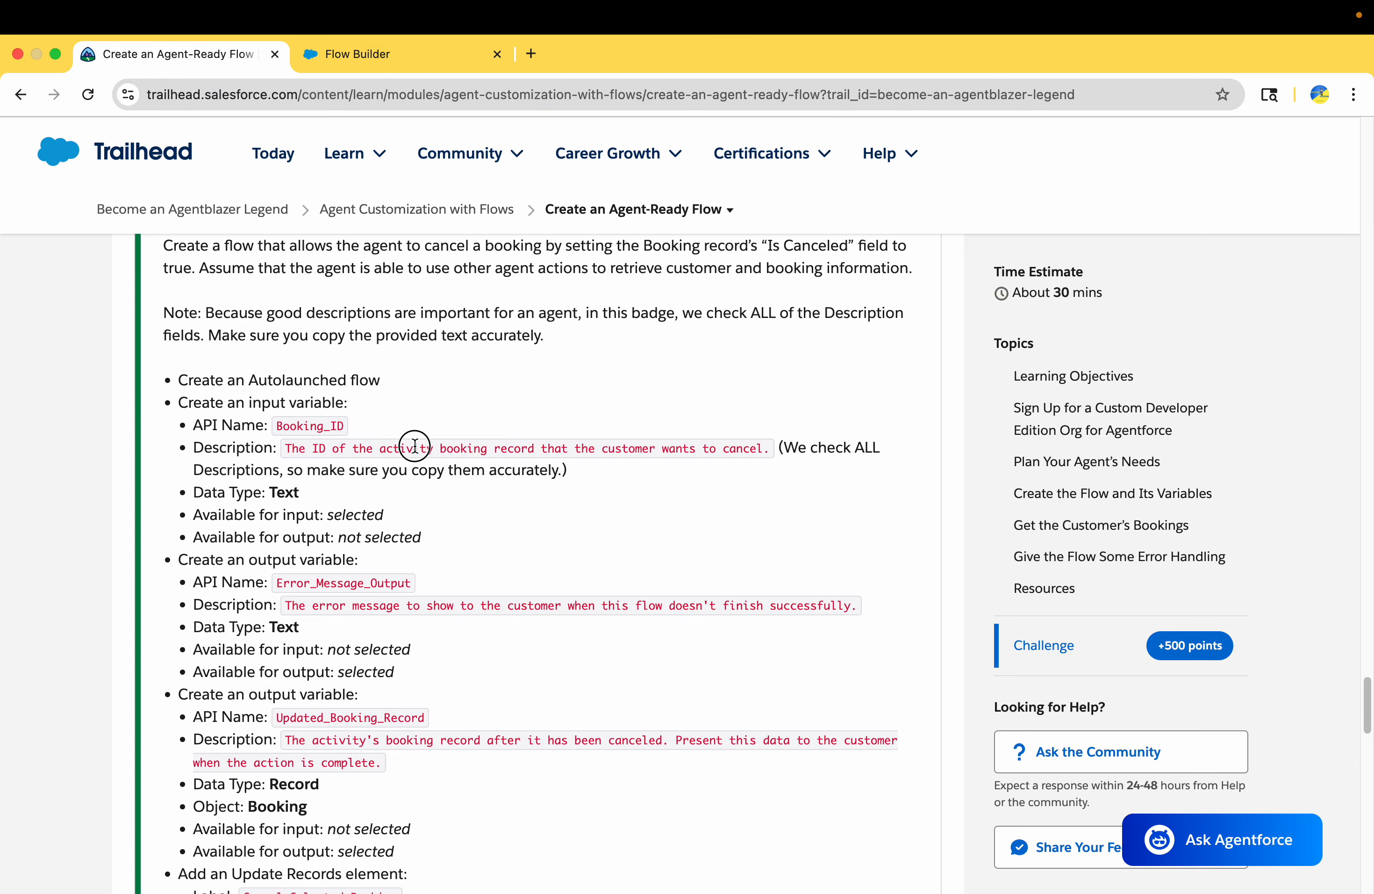
{"action": "left_click_drag", "start_coordinate": [288, 452], "coordinate": [796, 471]}
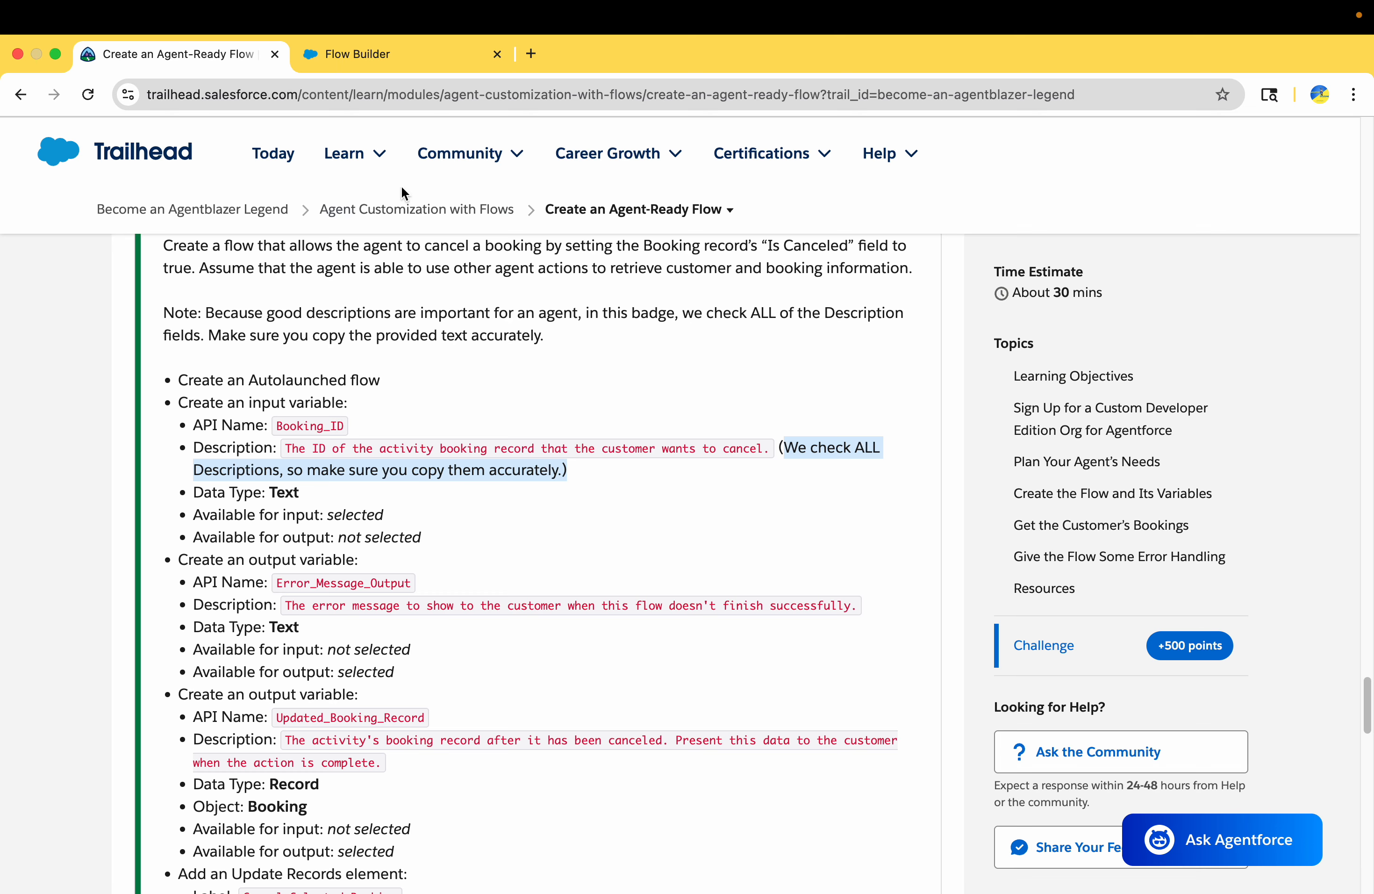
{"action": "left_click", "coordinate": [374, 58]}
{"action": "left_click", "coordinate": [411, 528]}
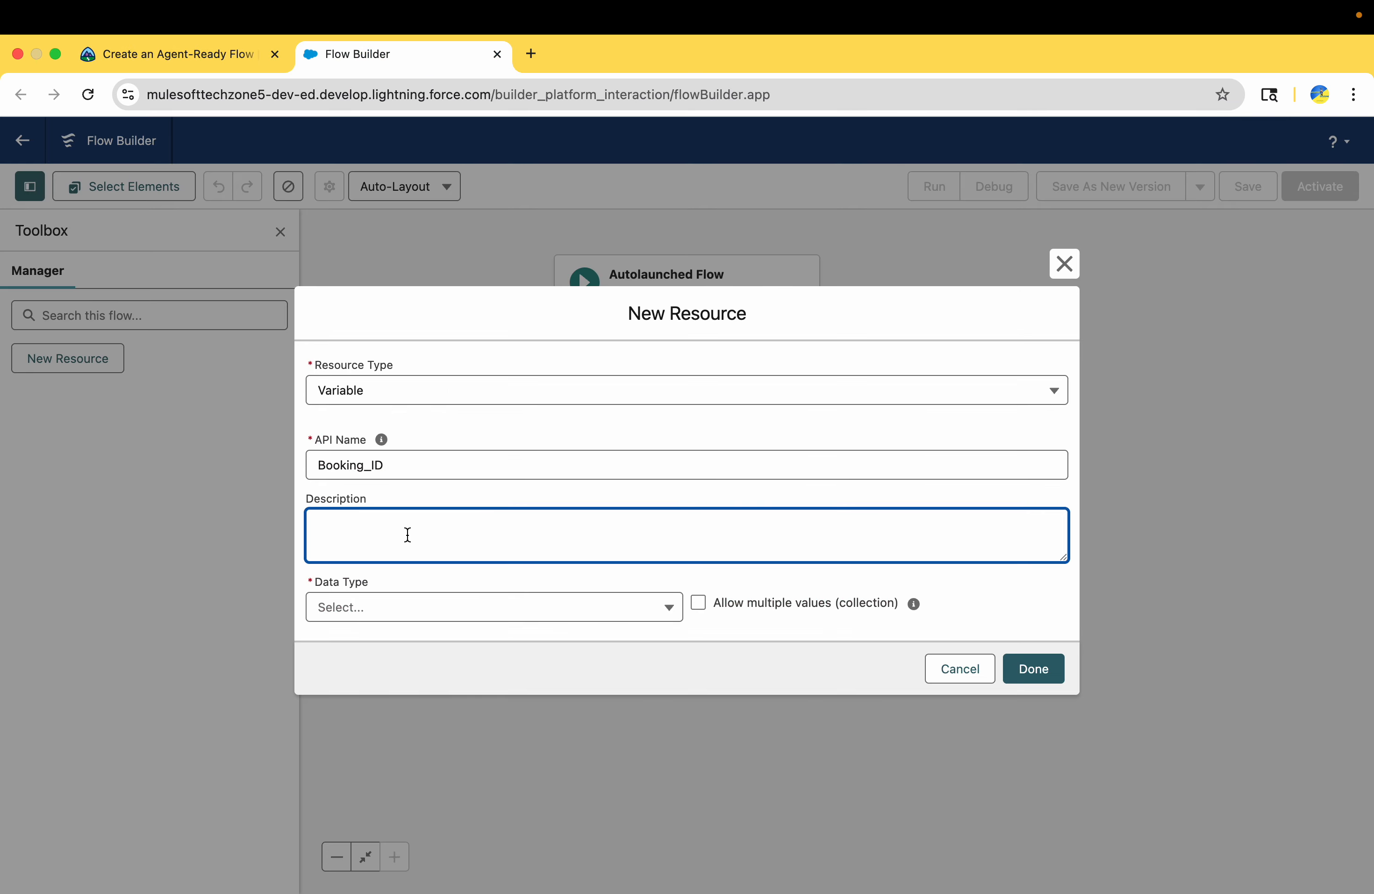
{"action": "type", "text": "The ID of the activity booking record that the customer wants to cancel."}
{"action": "left_click", "coordinate": [174, 52]}
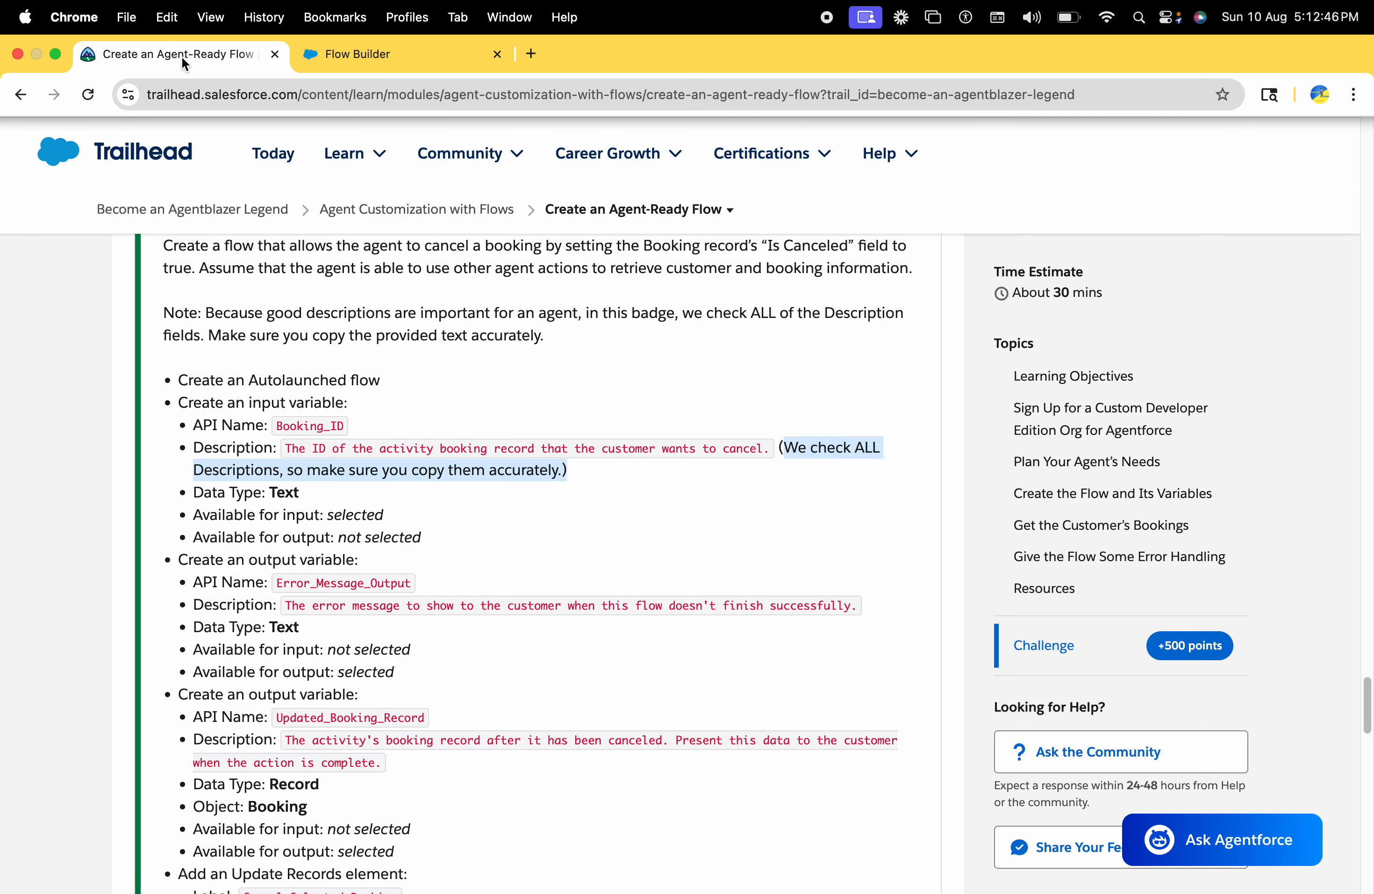
Give the Booking_ID variable the Text data type, make it available for input as the Trailhead challenge requires, and save it
{"action": "double_click", "coordinate": [283, 492]}
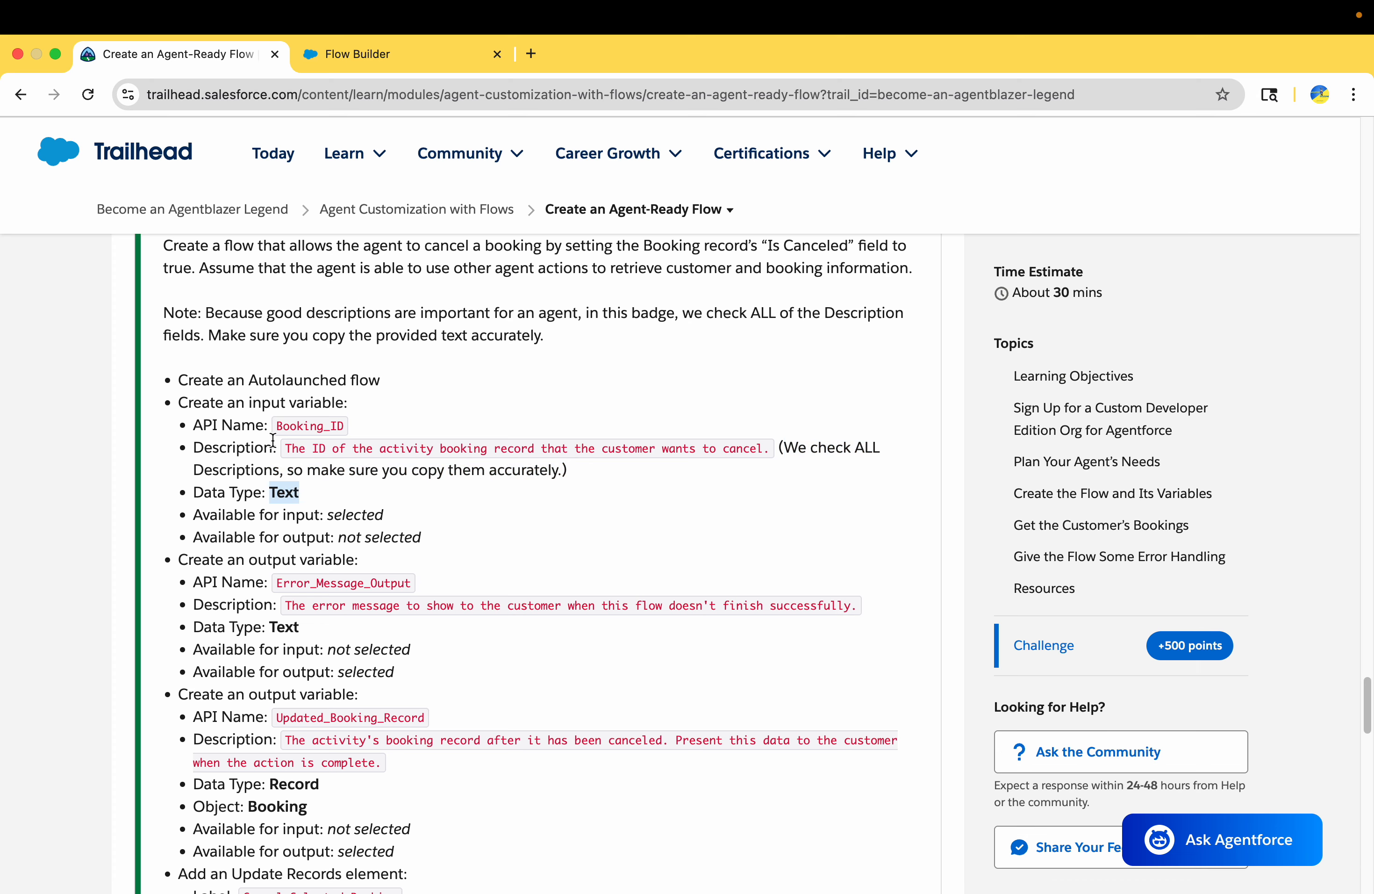
{"action": "left_click_drag", "start_coordinate": [324, 515], "coordinate": [207, 517]}
{"action": "left_click", "coordinate": [347, 58]}
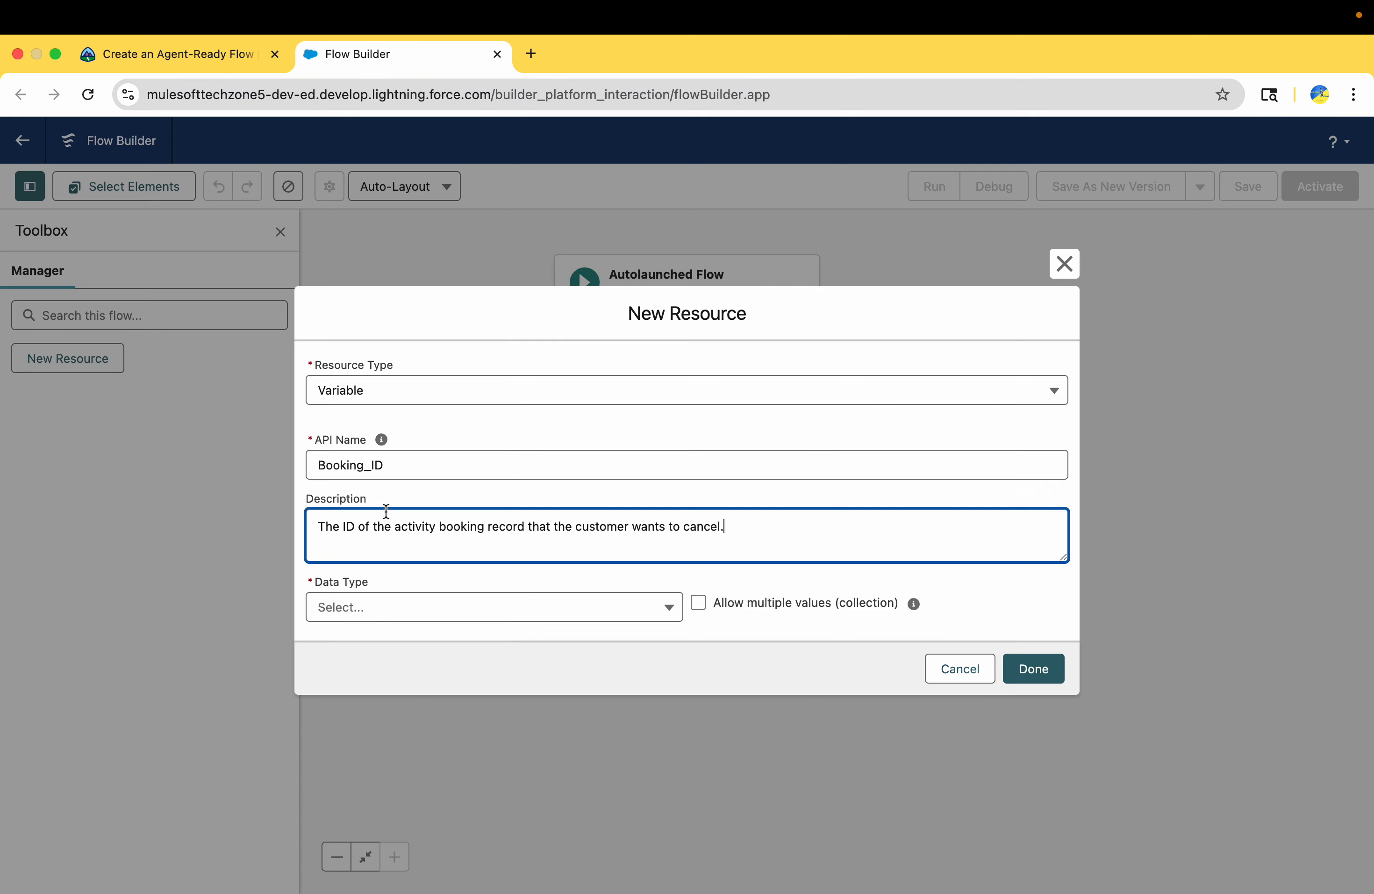
{"action": "left_click", "coordinate": [372, 610]}
{"action": "left_click", "coordinate": [369, 644]}
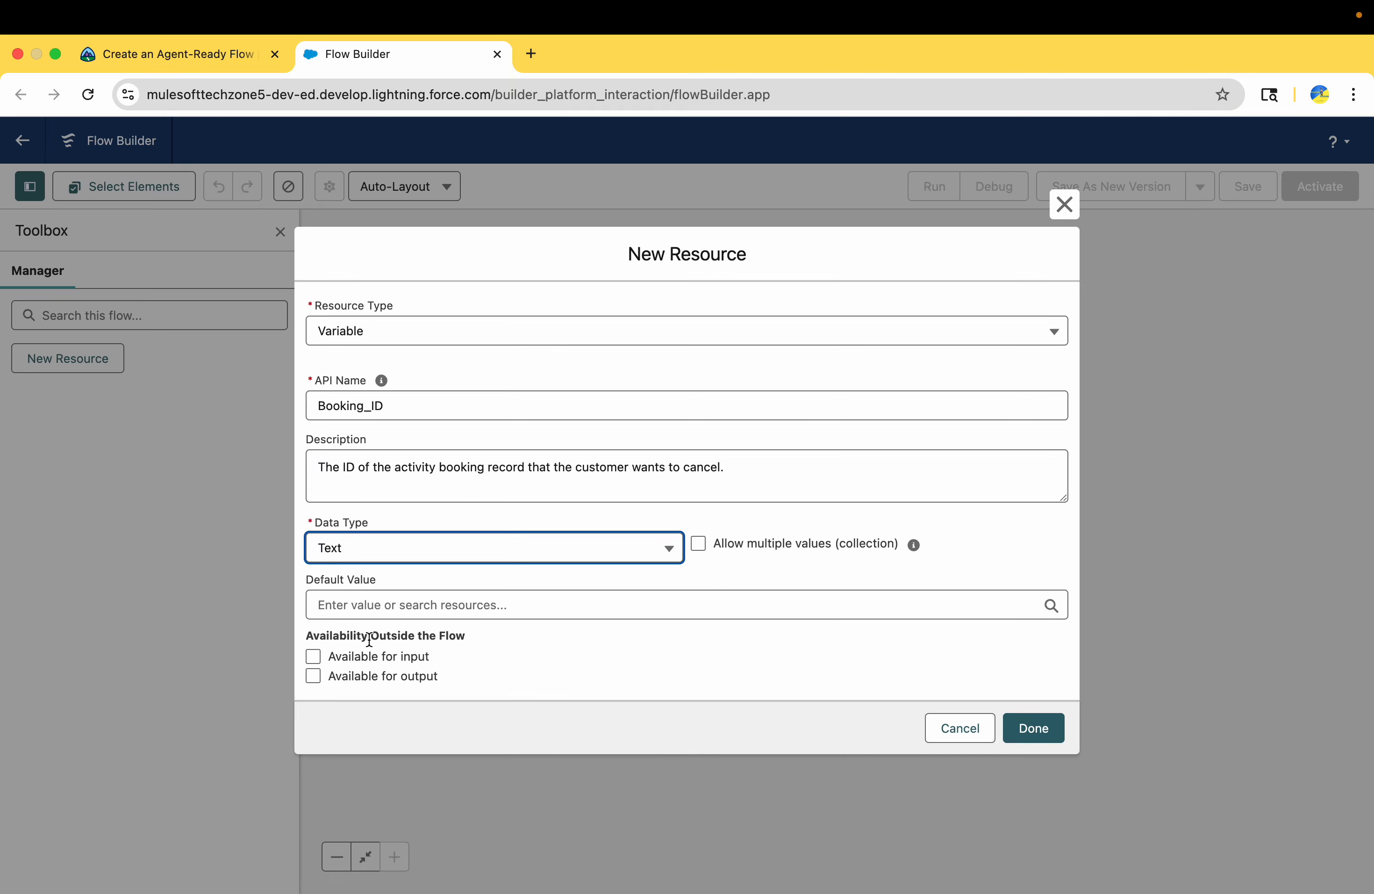
{"action": "left_click", "coordinate": [314, 656]}
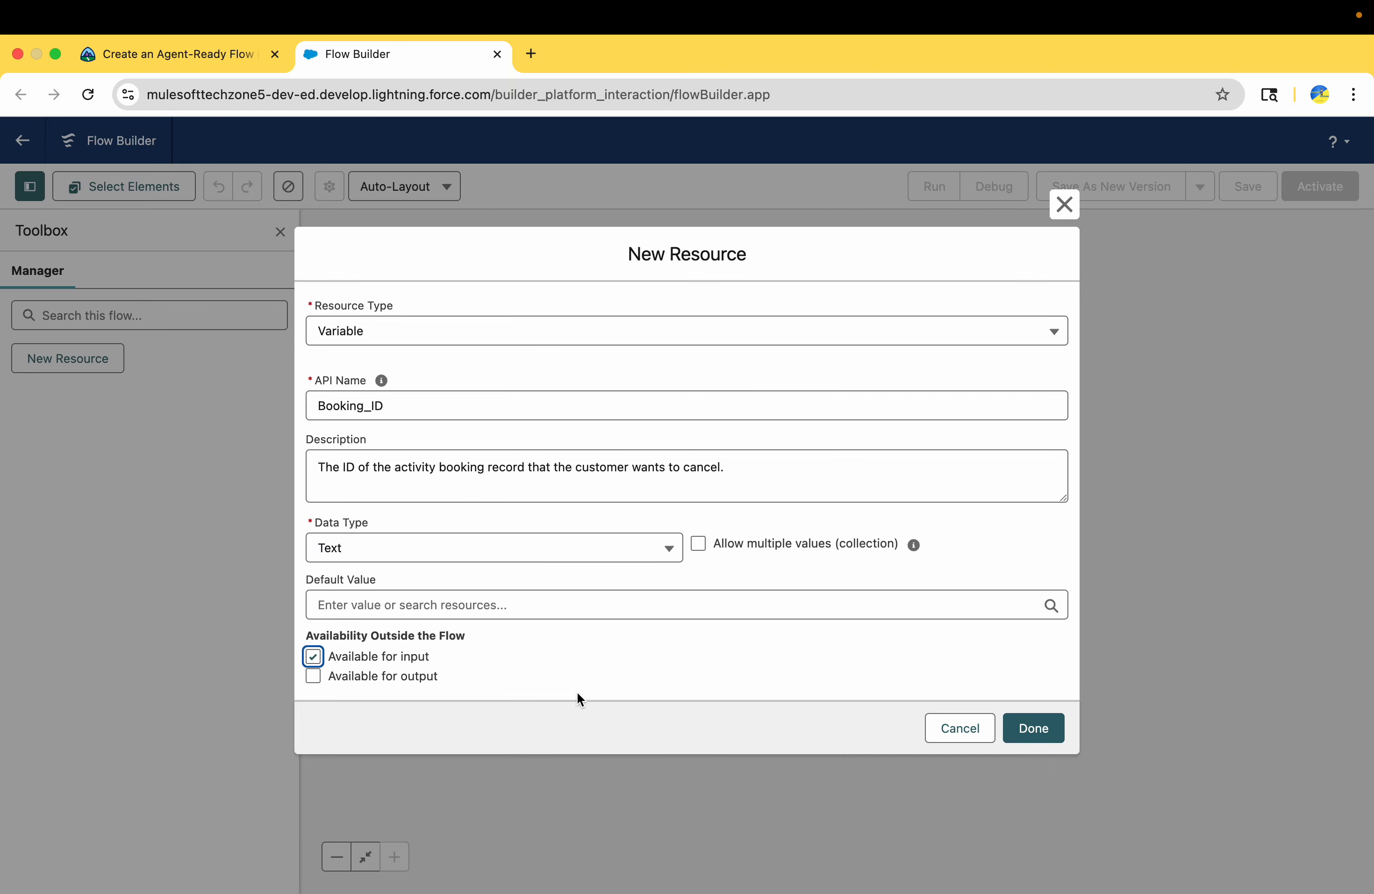
{"action": "left_click", "coordinate": [1034, 728]}
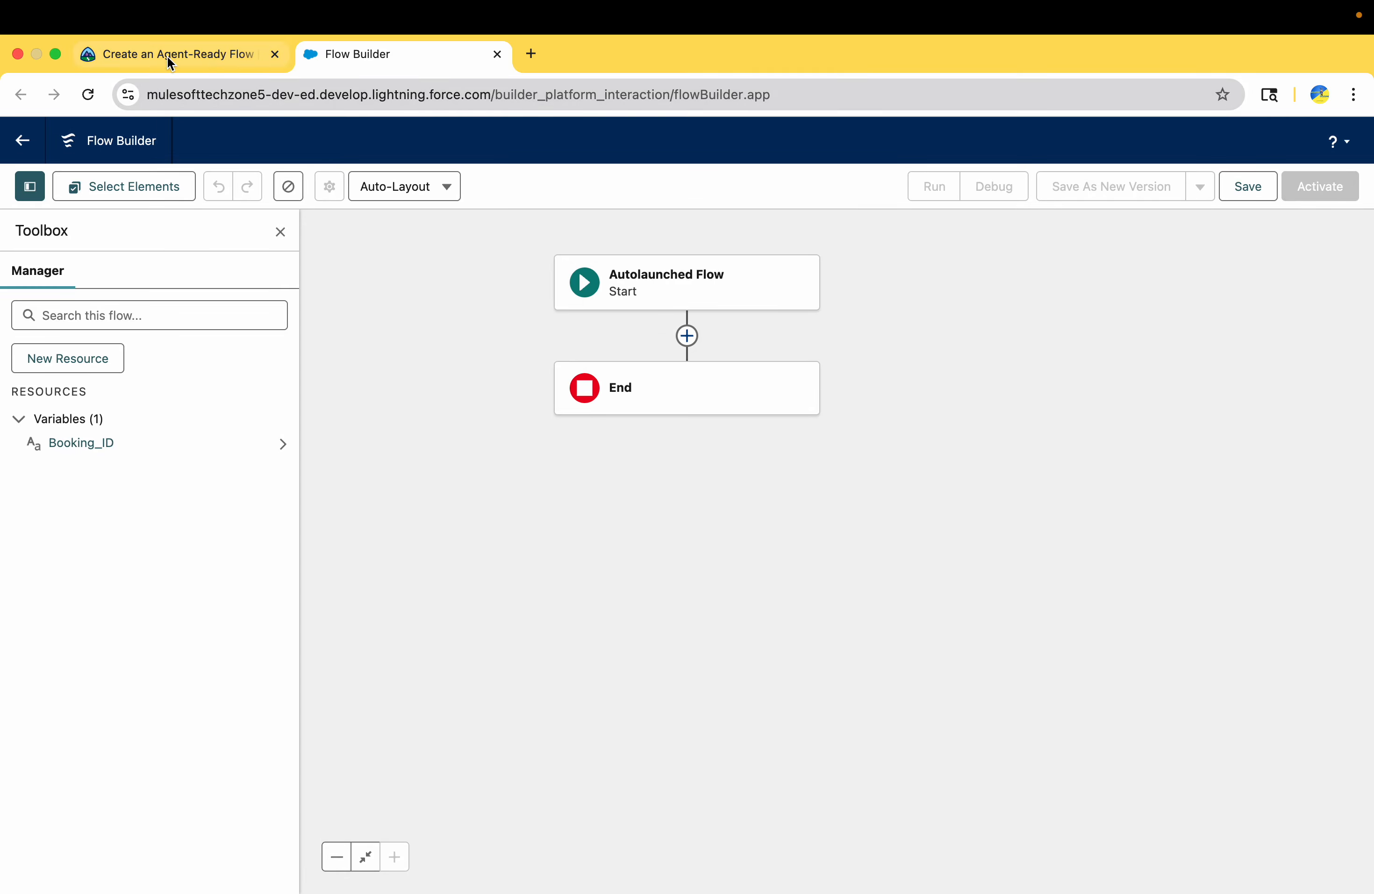
Start a new Variable resource for the challenge's first output variable with the API name Error_Message_Output, copied from Trailhead
{"action": "left_click", "coordinate": [166, 56]}
{"action": "scroll", "coordinate": [421, 628], "scroll_direction": "down", "scroll_amount": 3}
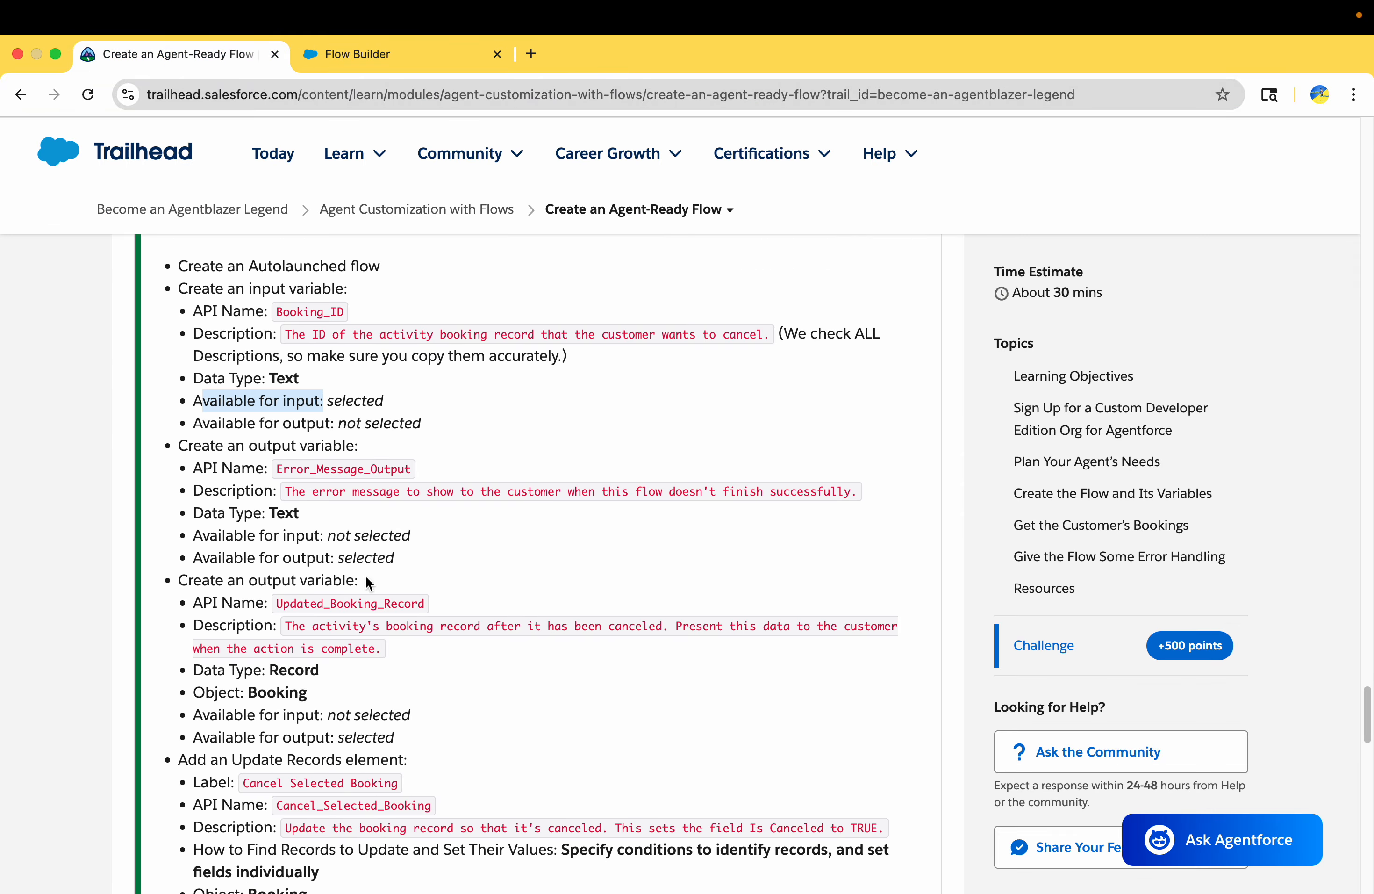
{"action": "double_click", "coordinate": [290, 468]}
{"action": "key", "text": "super+c"}
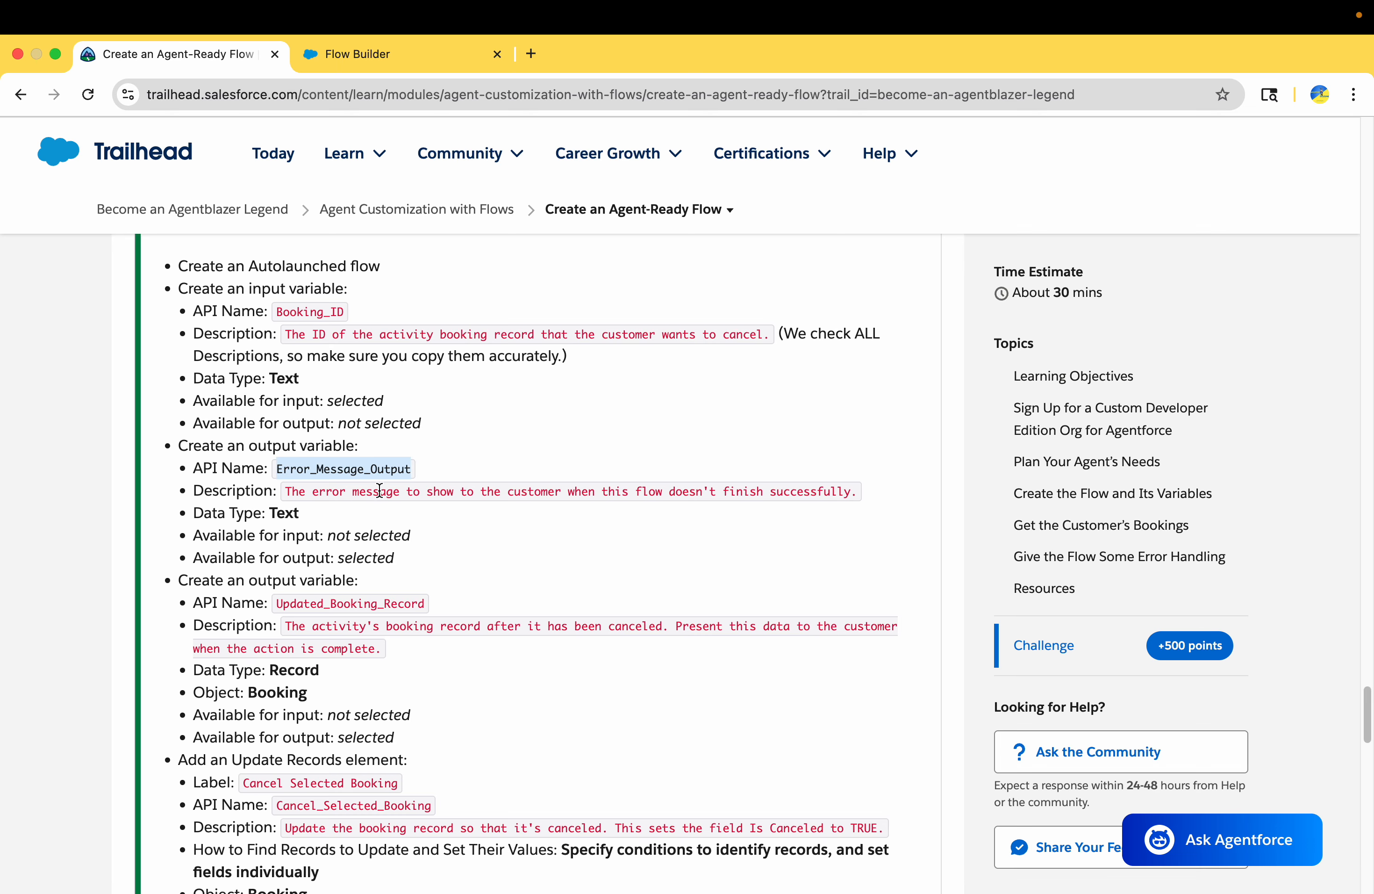
{"action": "left_click", "coordinate": [362, 53]}
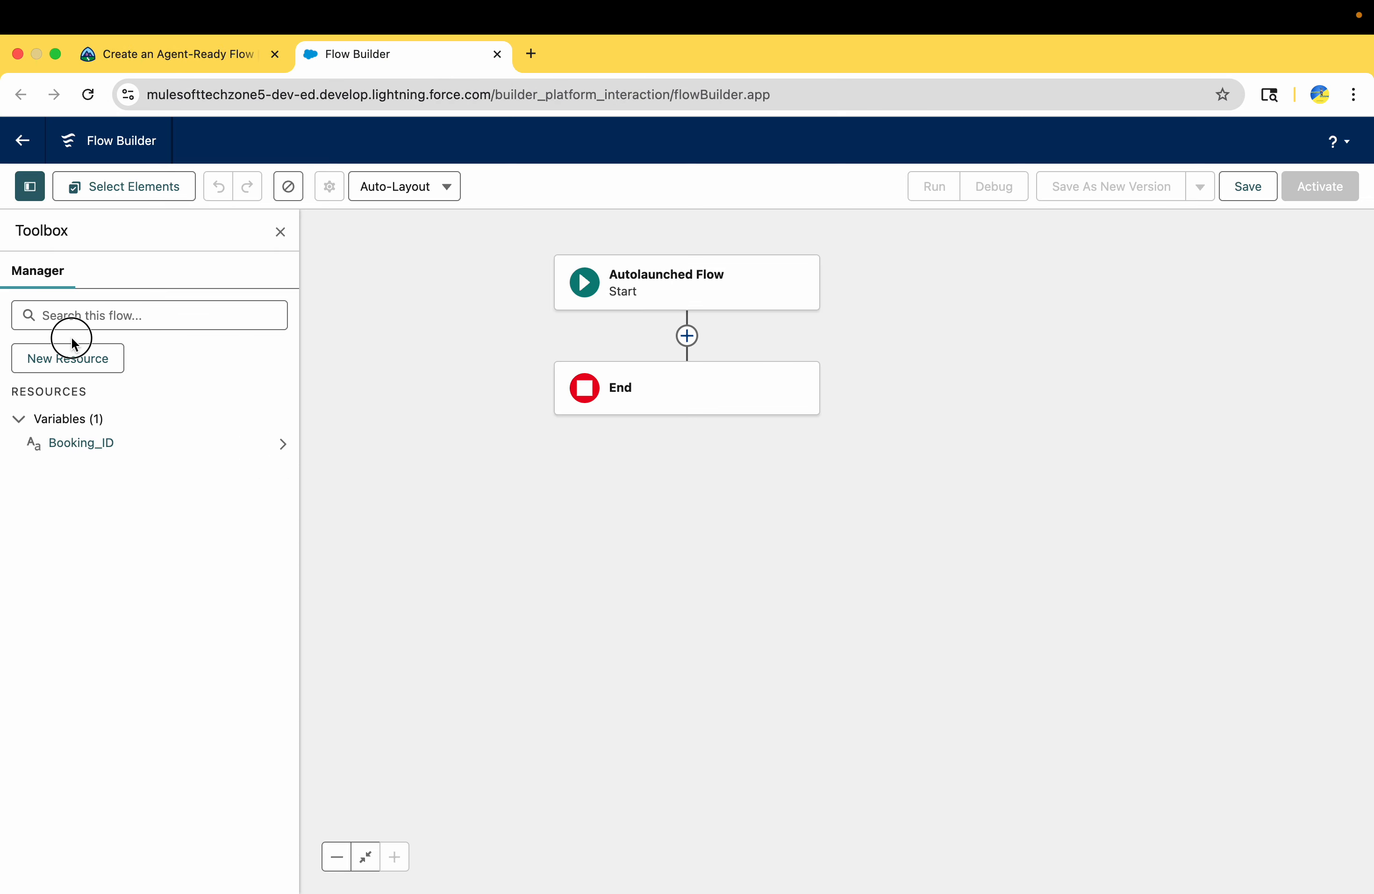
{"action": "left_click", "coordinate": [68, 356]}
{"action": "left_click", "coordinate": [486, 429]}
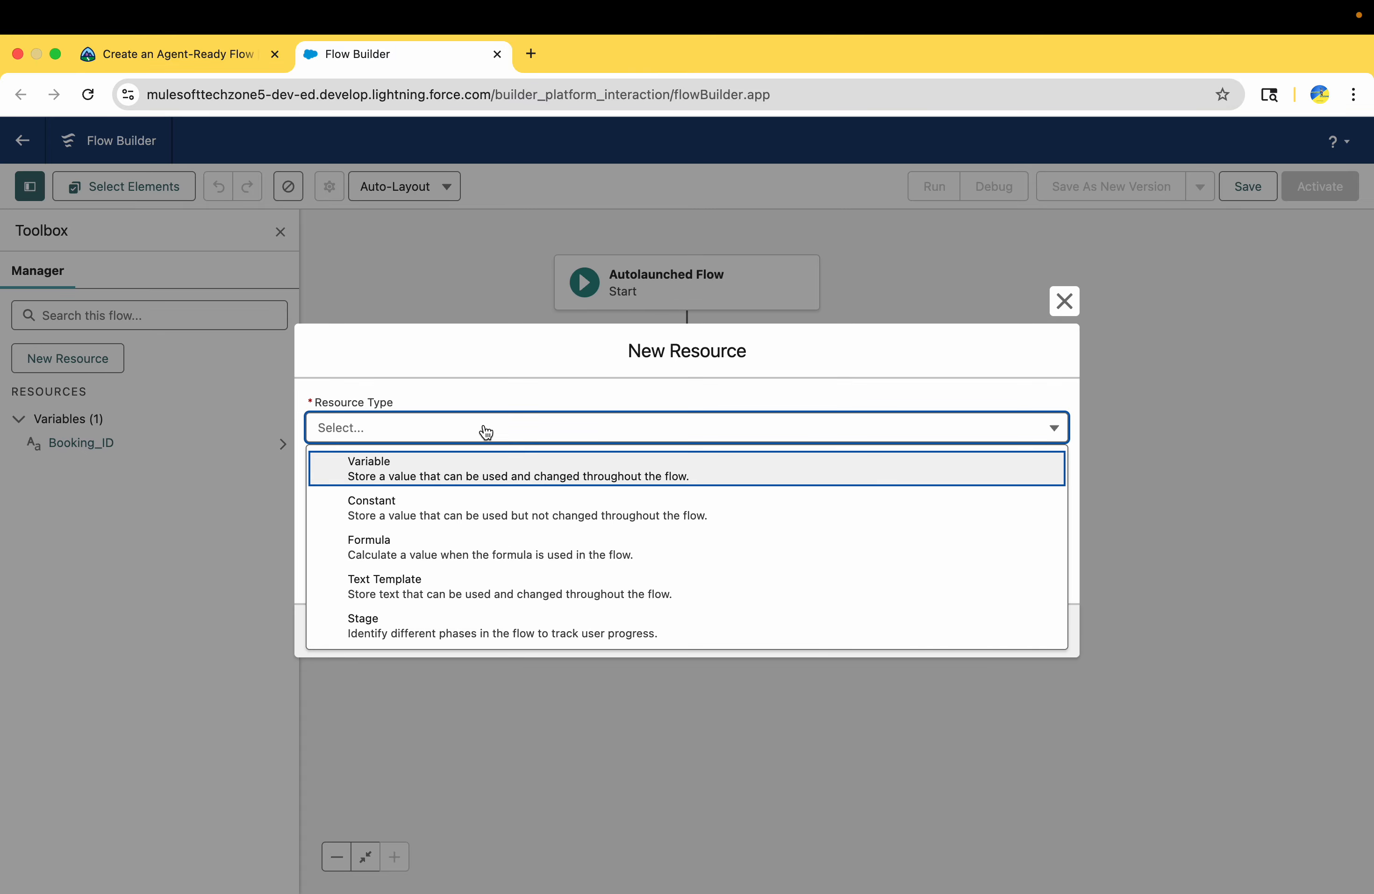
{"action": "left_click", "coordinate": [445, 480]}
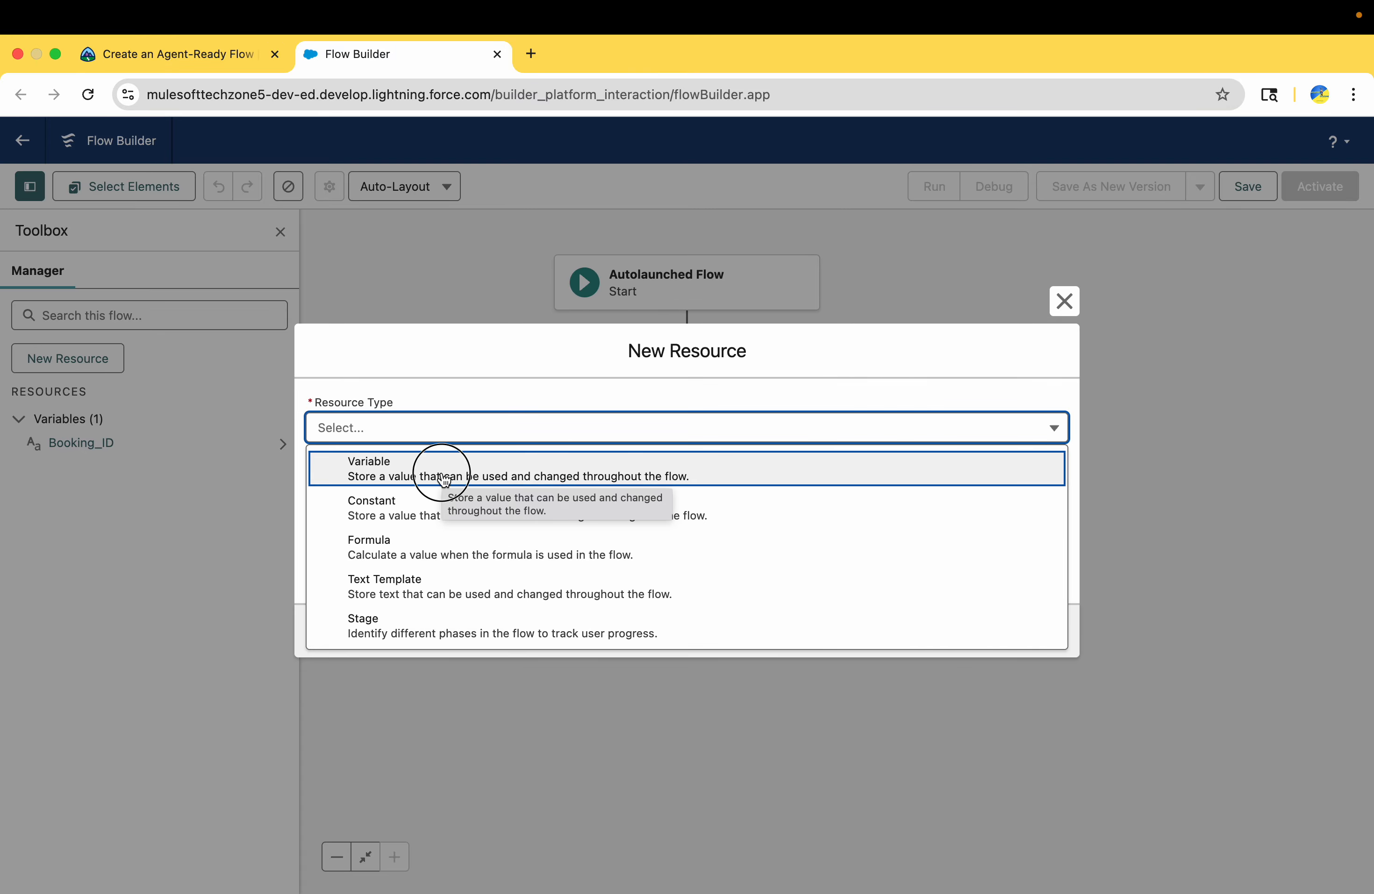
{"action": "left_click", "coordinate": [414, 462]}
{"action": "key", "text": "super+v"}
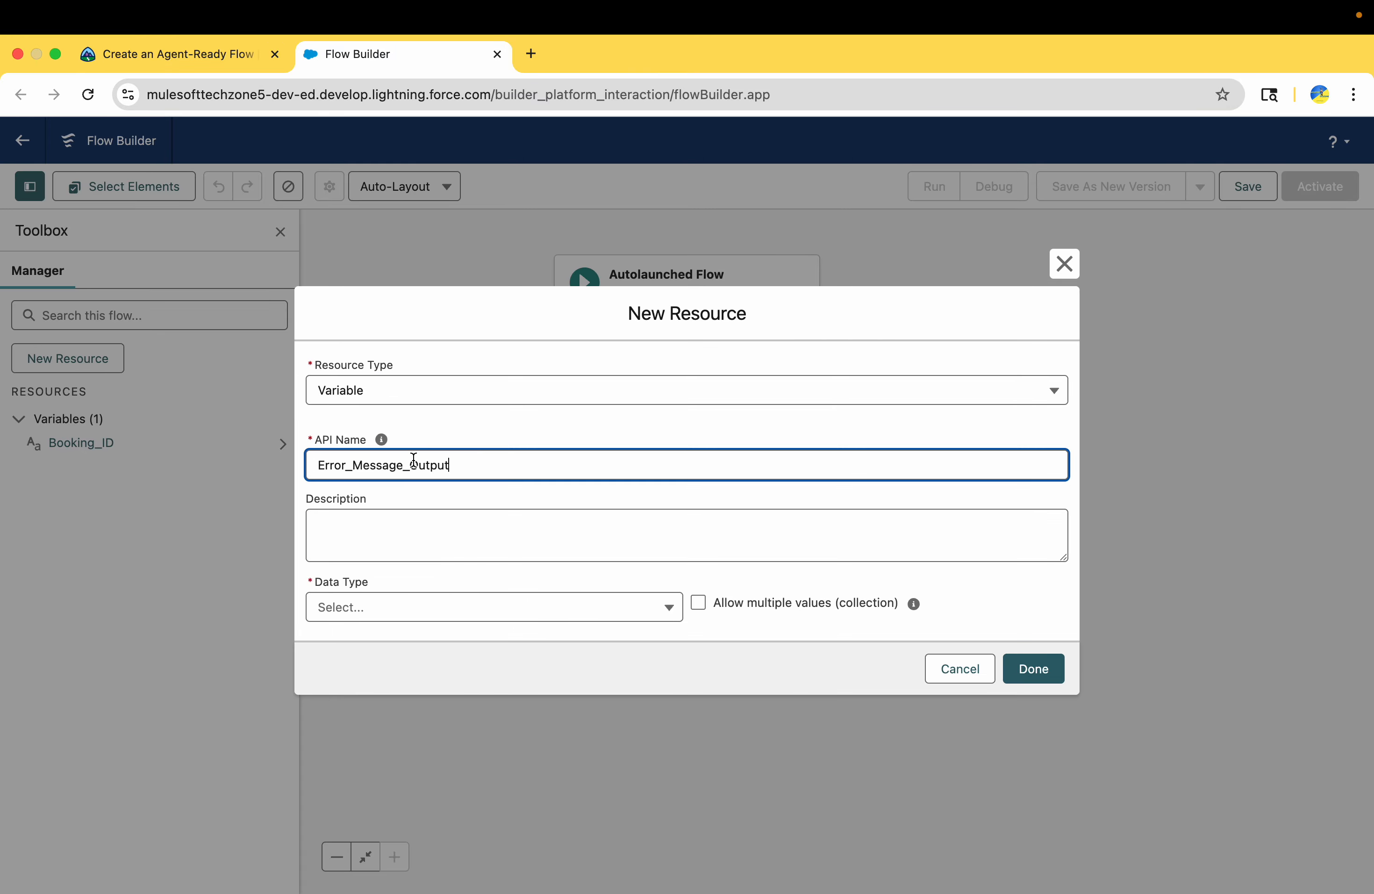
Set the Error_Message_Output variable's description to "The error message to show to the customer when this flow doesn't finish successfully.", copied from Trailhead
{"action": "left_click", "coordinate": [164, 57]}
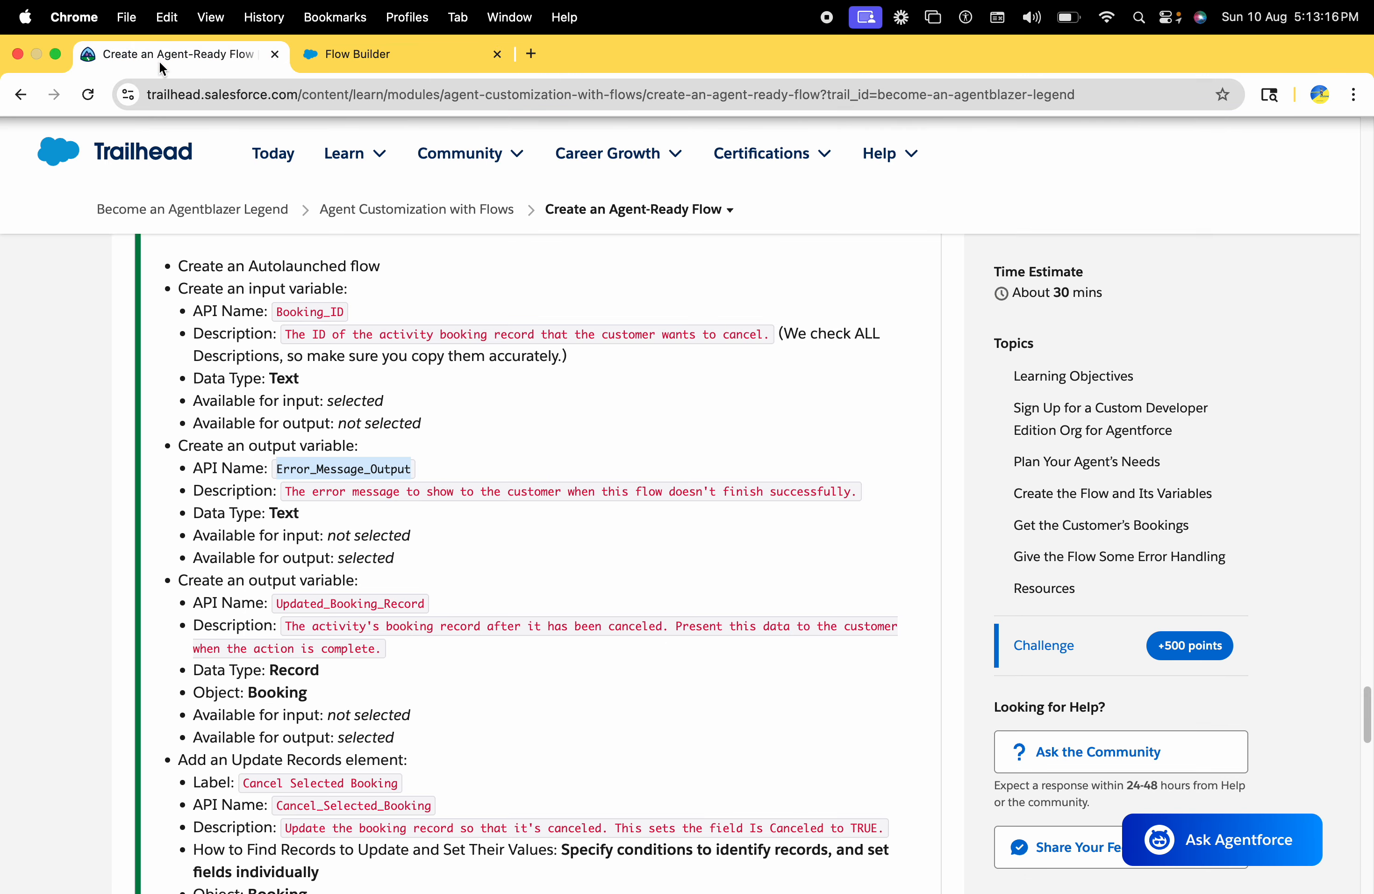
{"action": "left_click_drag", "start_coordinate": [286, 492], "coordinate": [870, 495]}
{"action": "key", "text": "super+c"}
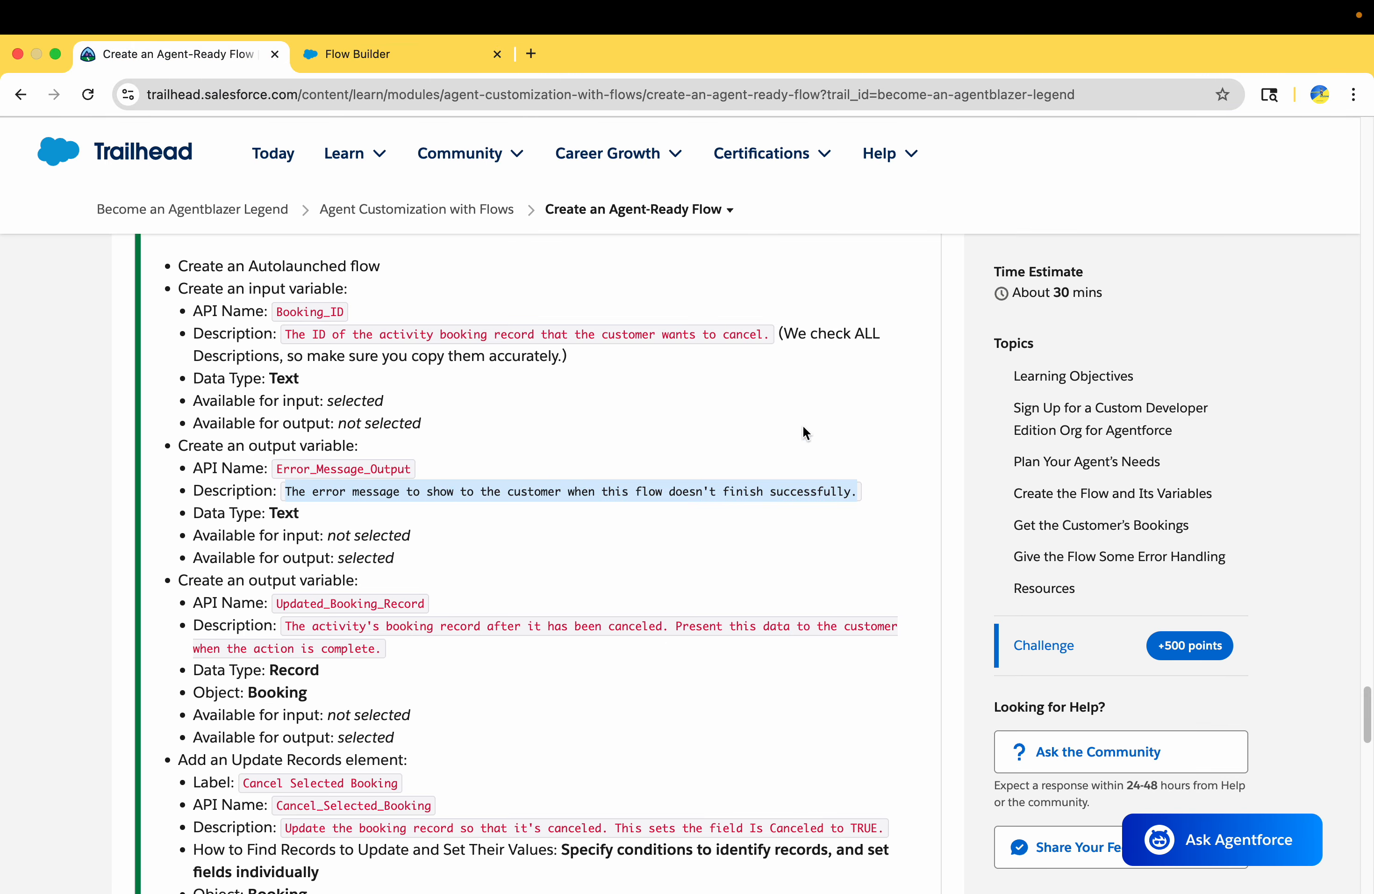
{"action": "left_click", "coordinate": [380, 57]}
{"action": "left_click", "coordinate": [390, 543]}
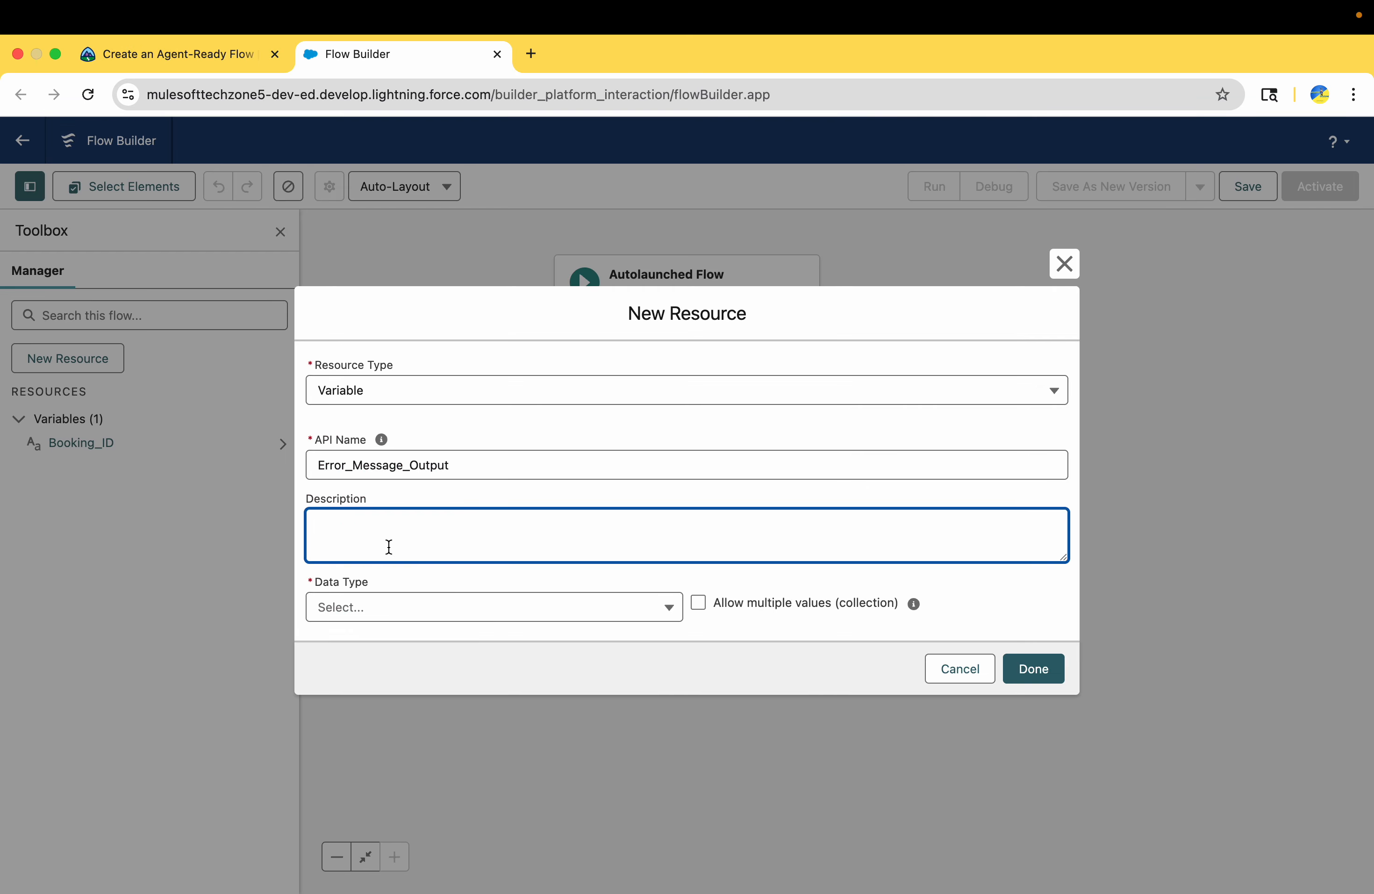
{"action": "key", "text": "super+v"}
Check the challenge's settings for Error_Message_Output, set its data type to Text, make it available for output only, and save it
{"action": "left_click", "coordinate": [165, 54]}
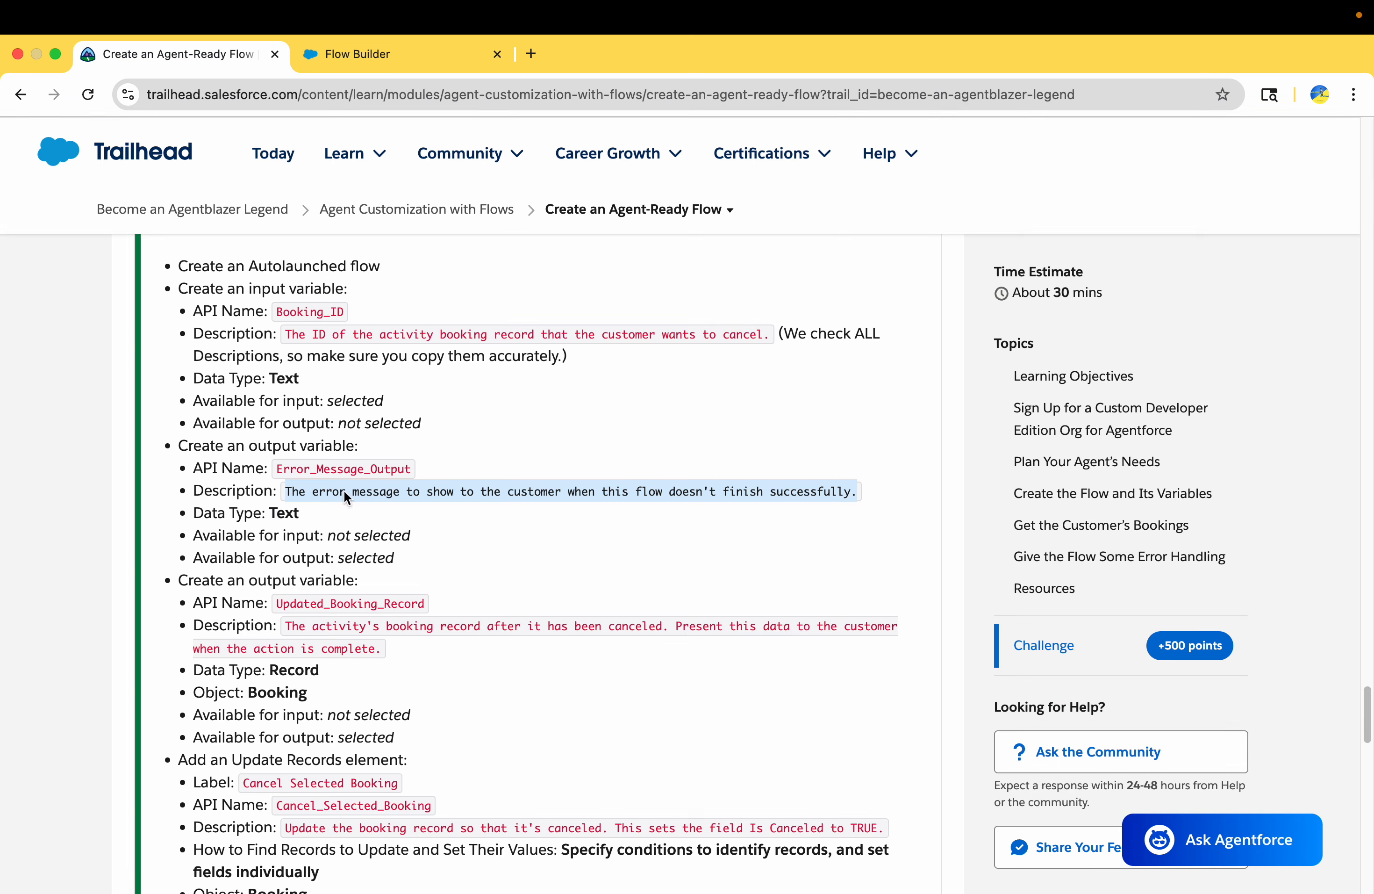
{"action": "double_click", "coordinate": [285, 513]}
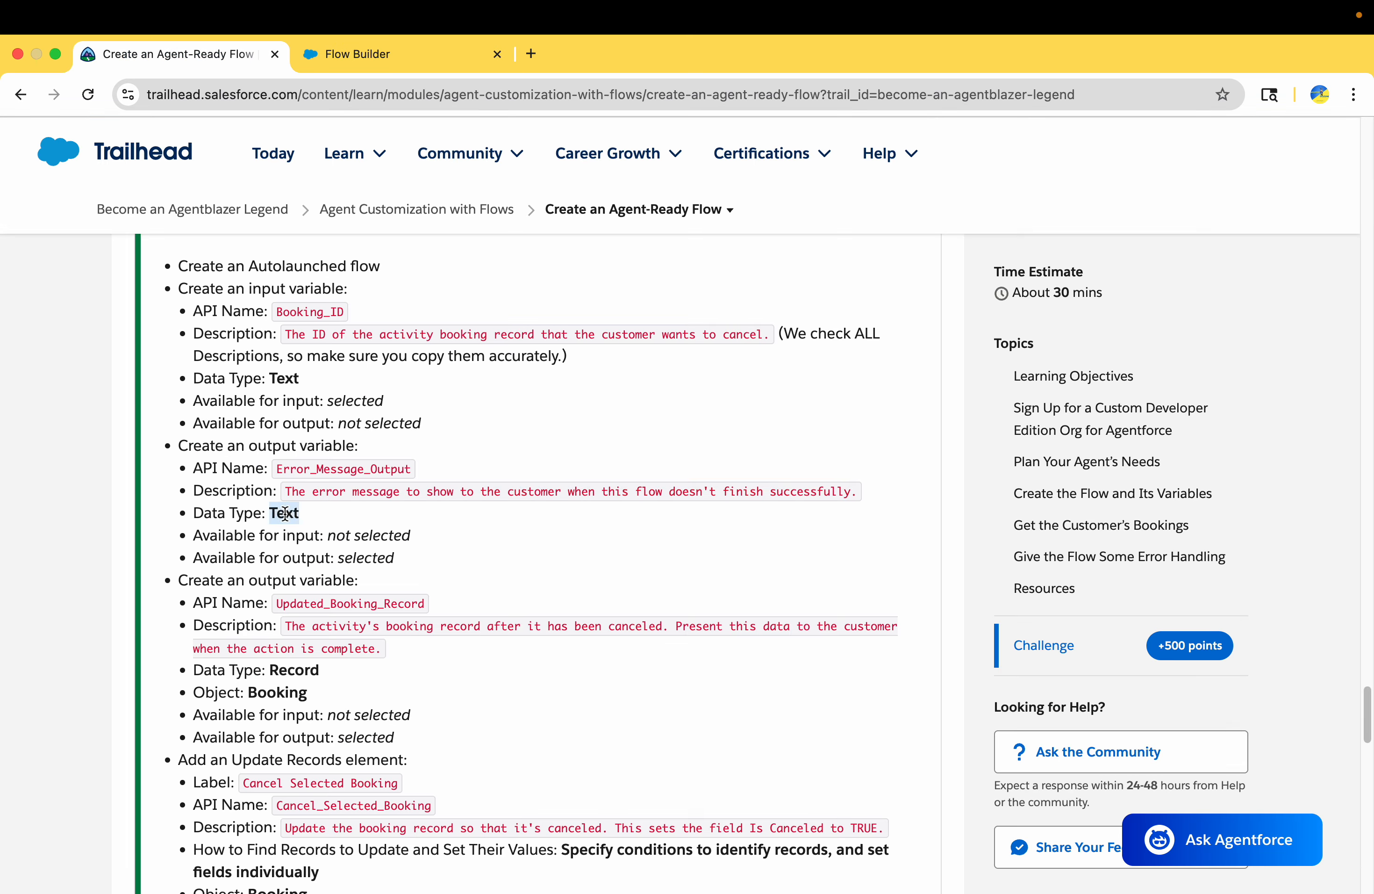
{"action": "double_click", "coordinate": [355, 559]}
{"action": "left_click", "coordinate": [376, 58]}
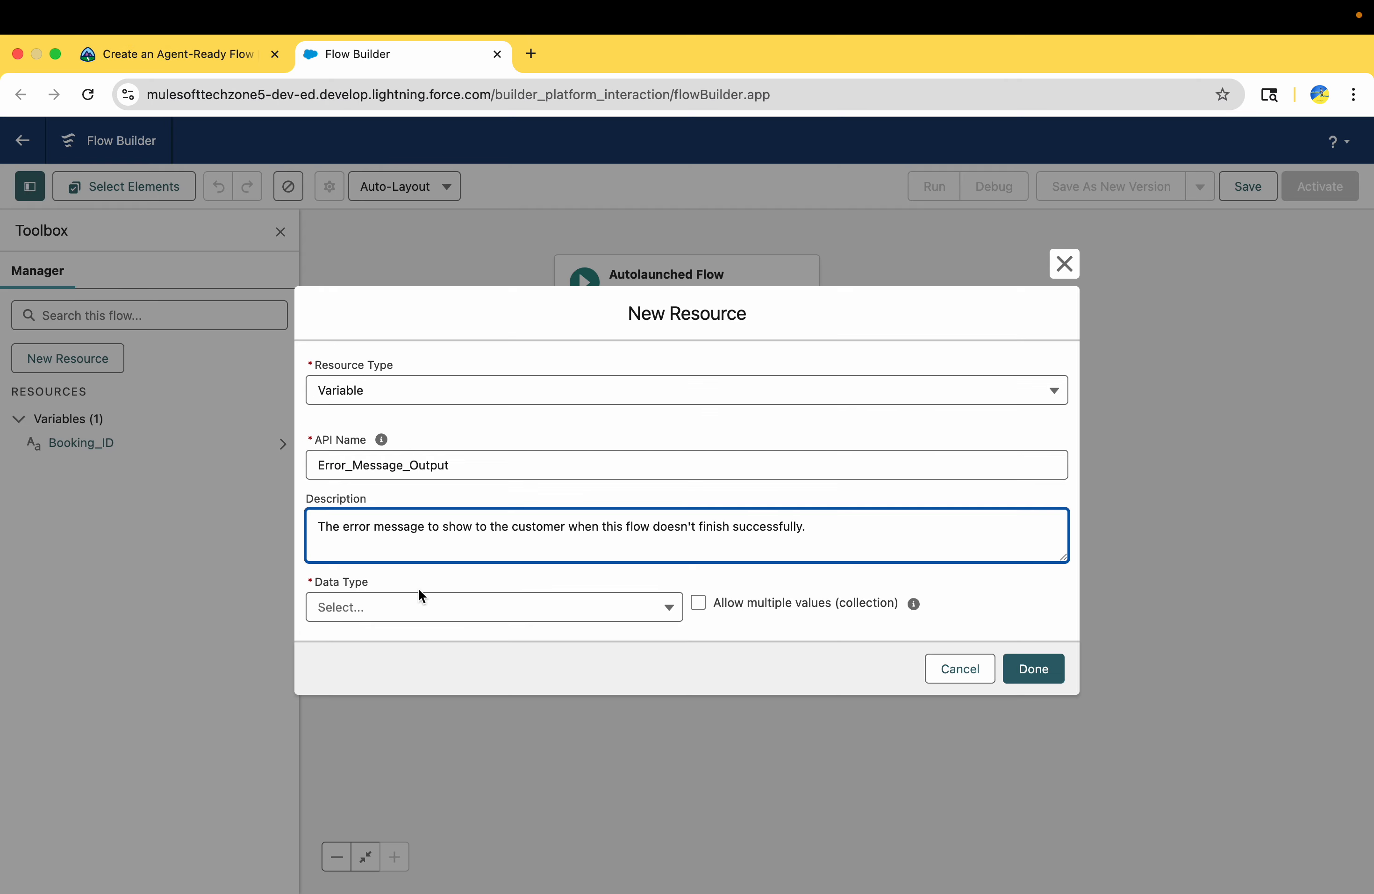
{"action": "left_click", "coordinate": [420, 604]}
{"action": "left_click", "coordinate": [381, 652]}
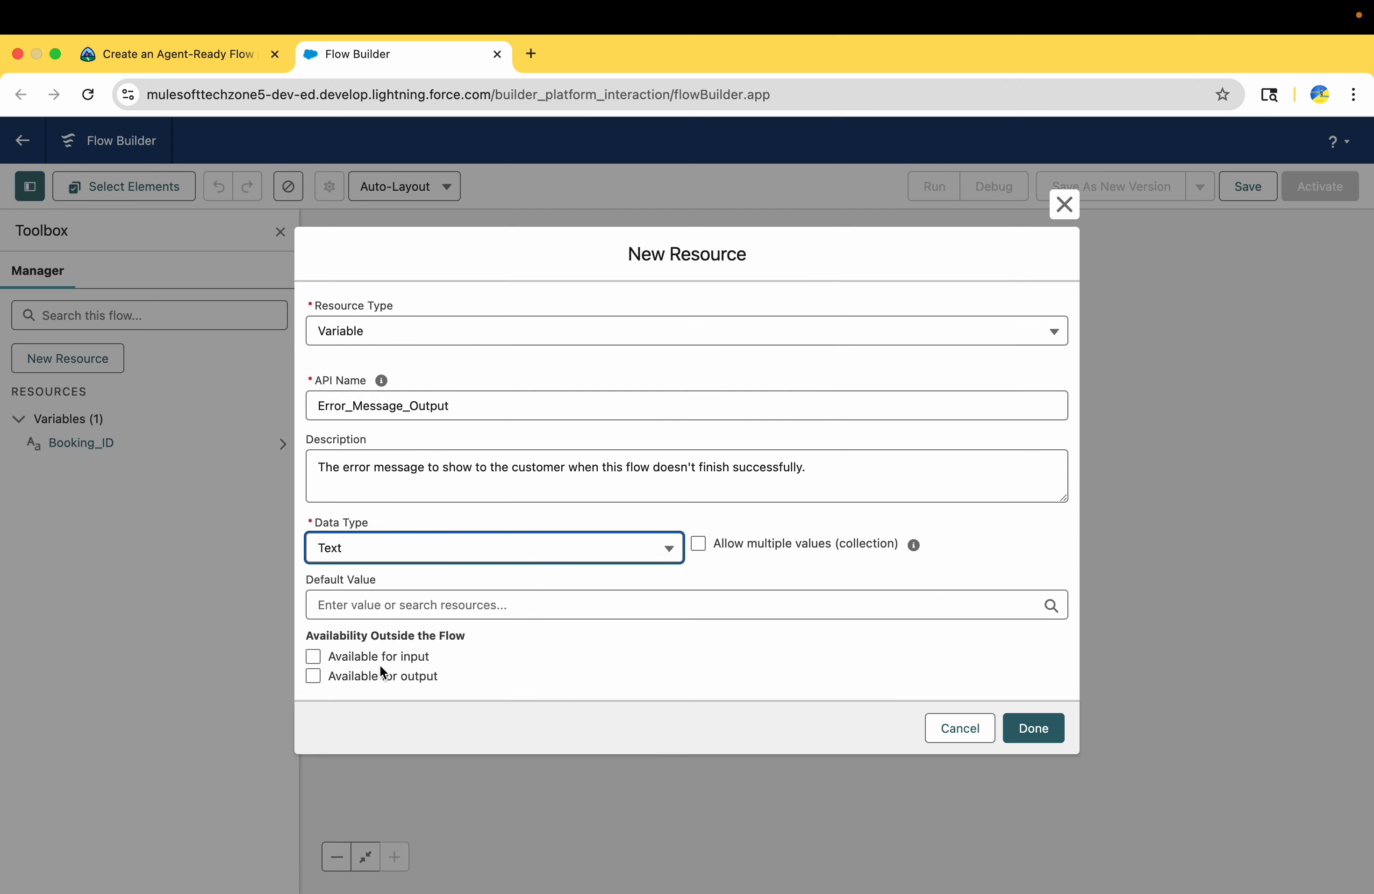
{"action": "left_click", "coordinate": [313, 677]}
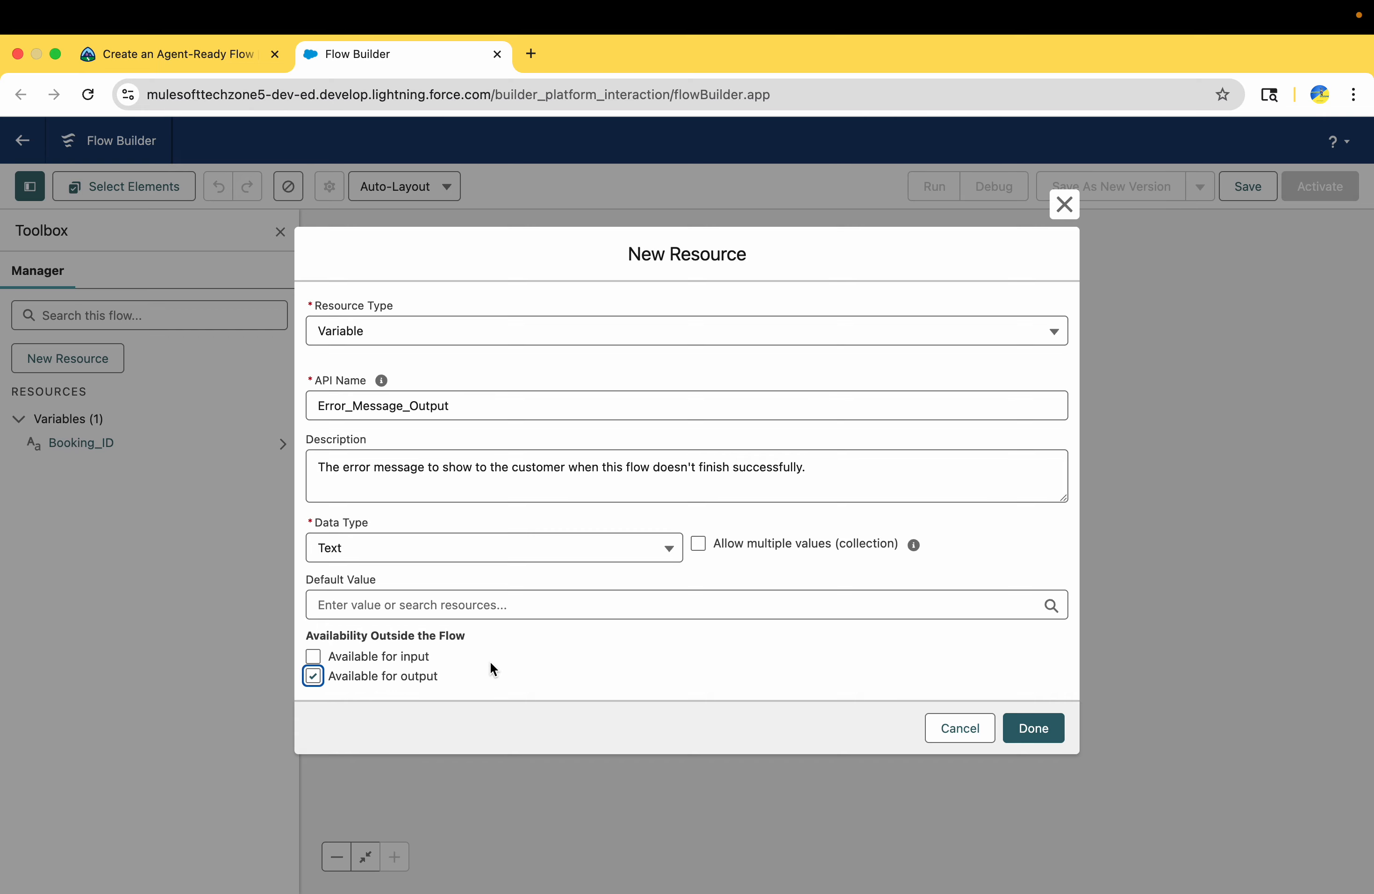
{"action": "left_click", "coordinate": [408, 654]}
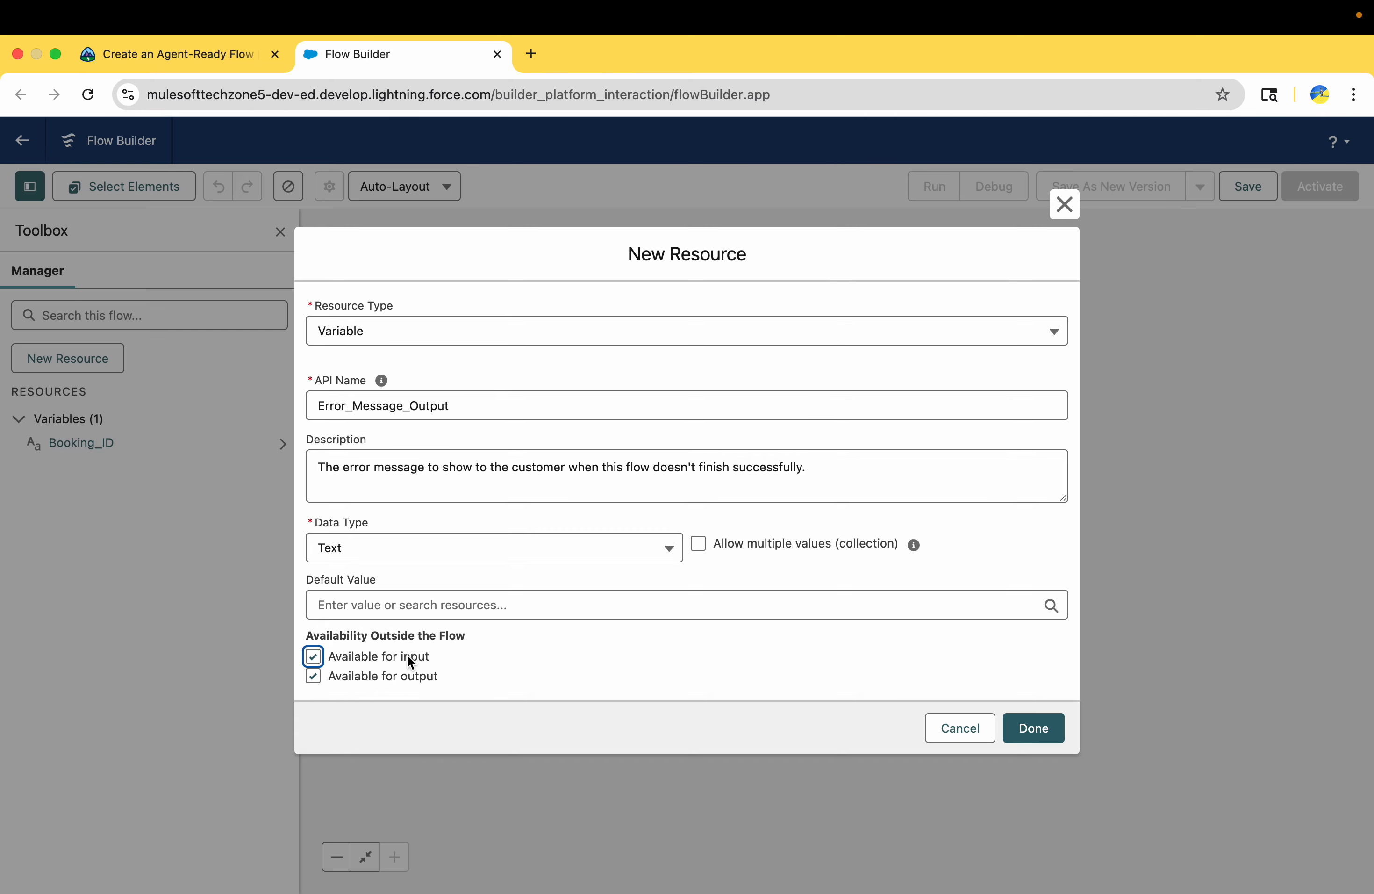
{"action": "left_click", "coordinate": [372, 653]}
{"action": "left_click", "coordinate": [1044, 730]}
Start a new Variable resource for the challenge's second output variable with the API name Updated_Booking_Record, copied from Trailhead
{"action": "left_click", "coordinate": [190, 68]}
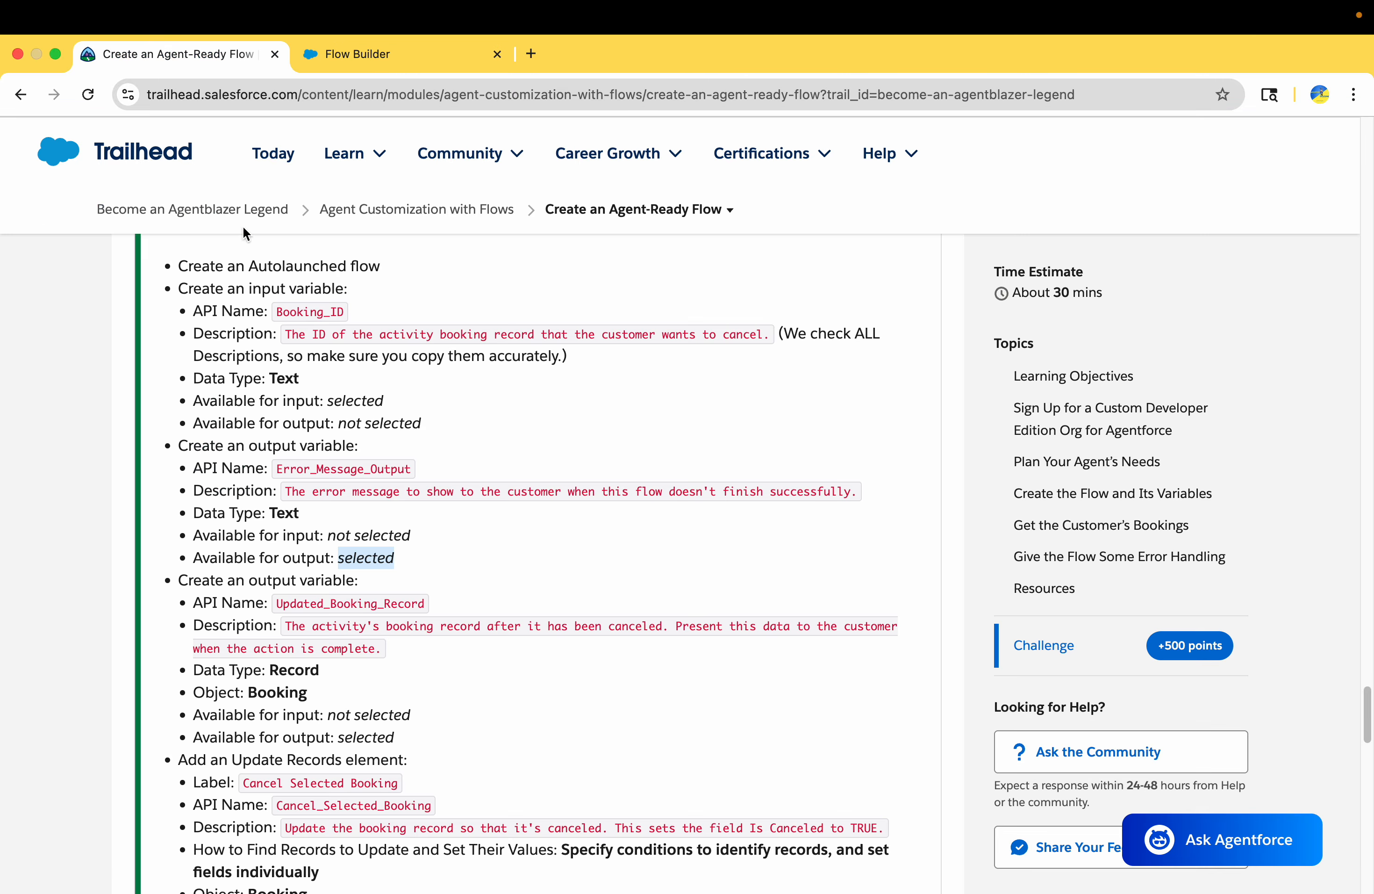
{"action": "scroll", "coordinate": [318, 519], "scroll_direction": "down", "scroll_amount": 3}
{"action": "double_click", "coordinate": [260, 423]}
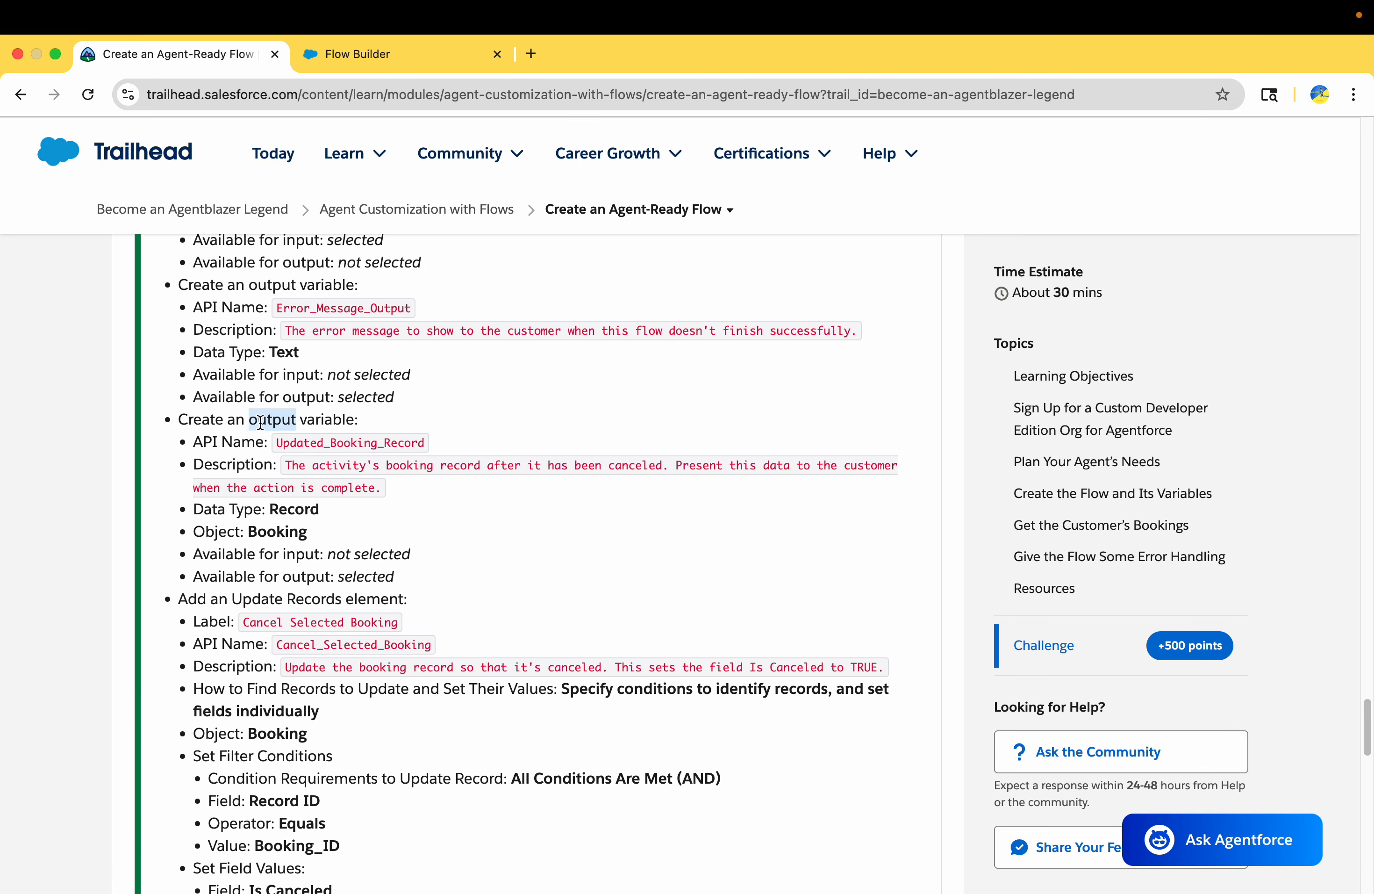
{"action": "double_click", "coordinate": [324, 444]}
{"action": "key", "text": "super+c"}
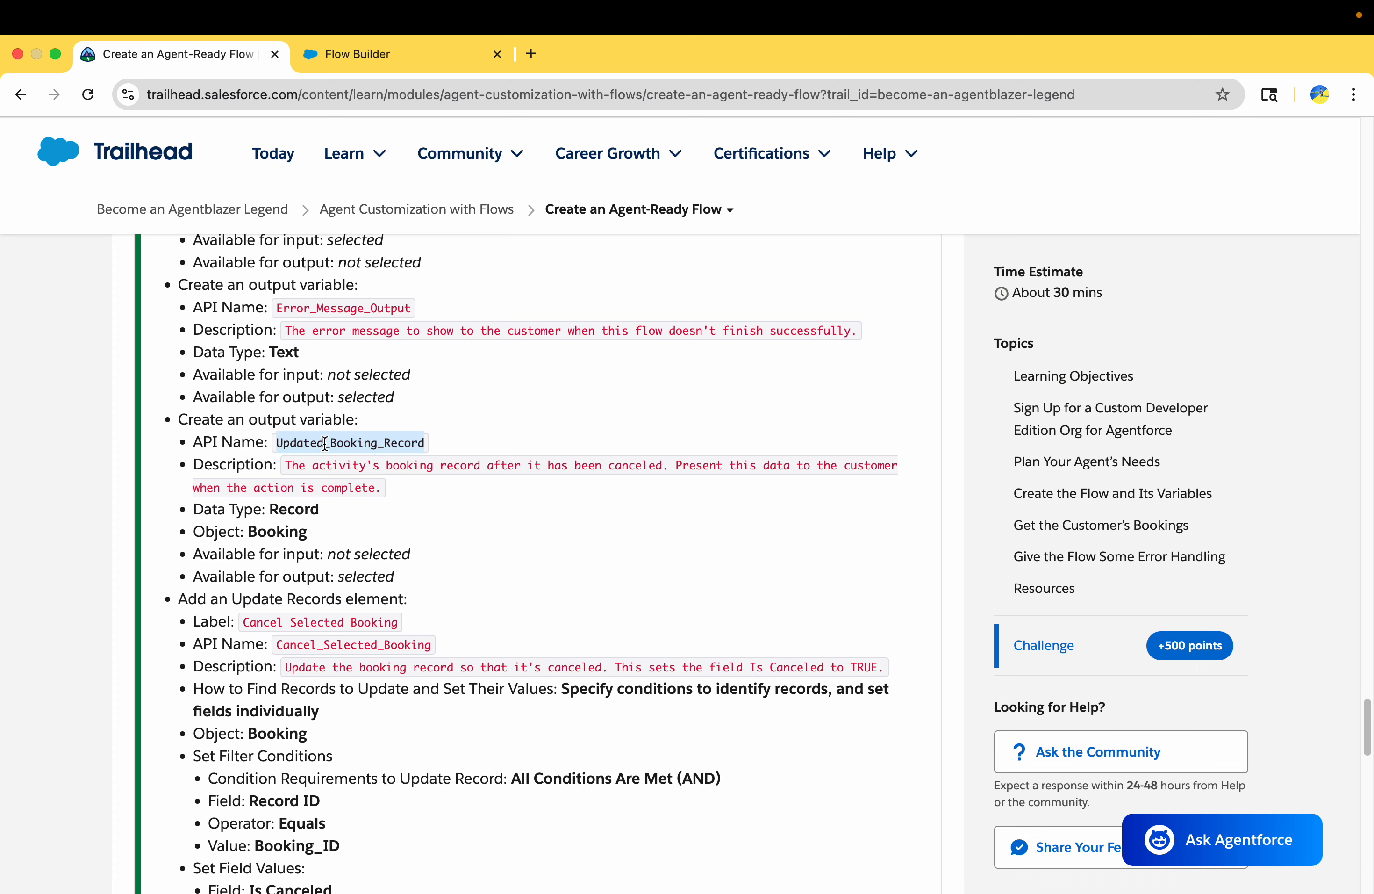
{"action": "left_click", "coordinate": [282, 506]}
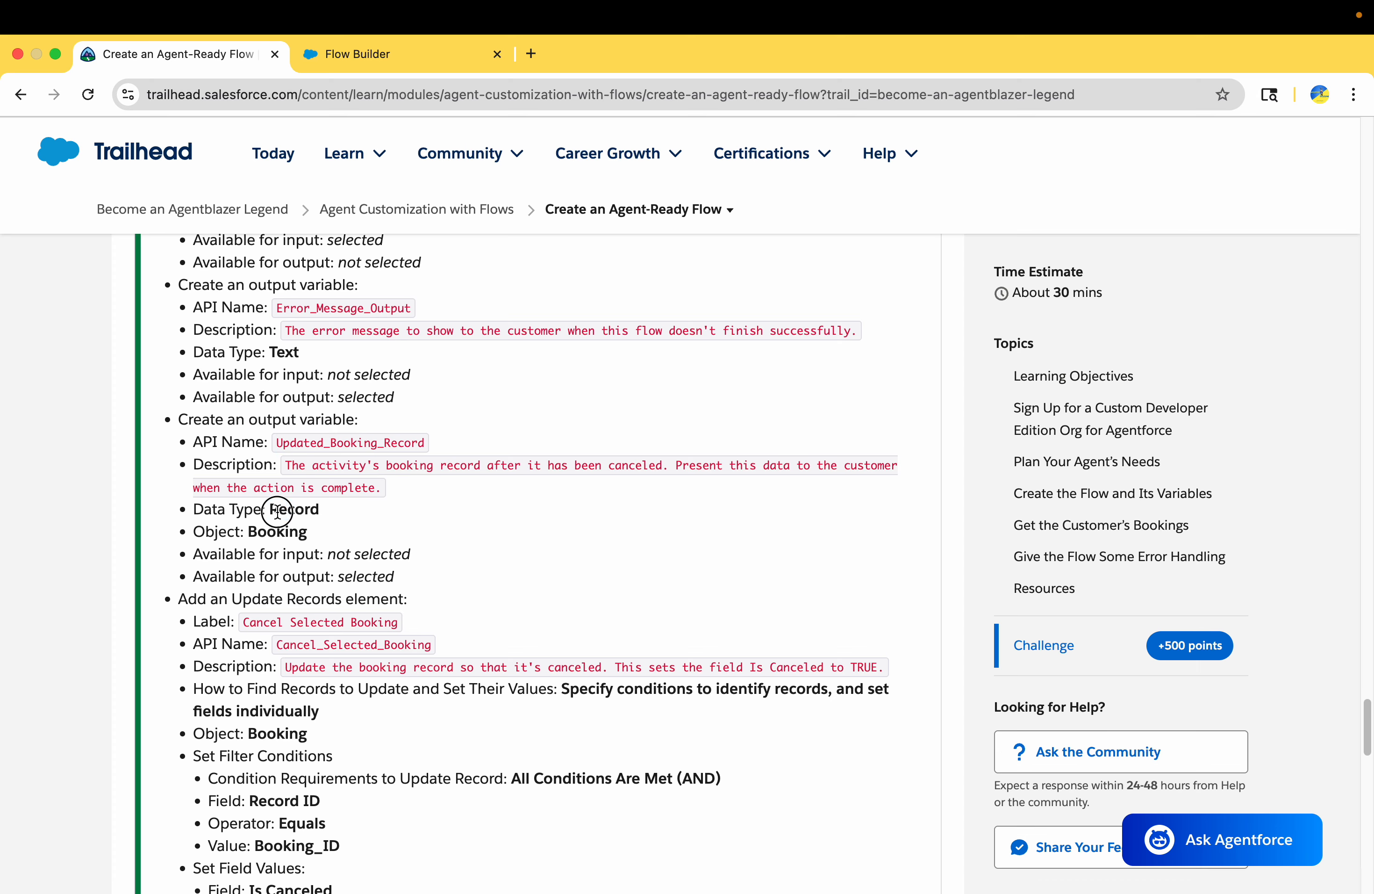
{"action": "left_click", "coordinate": [366, 58]}
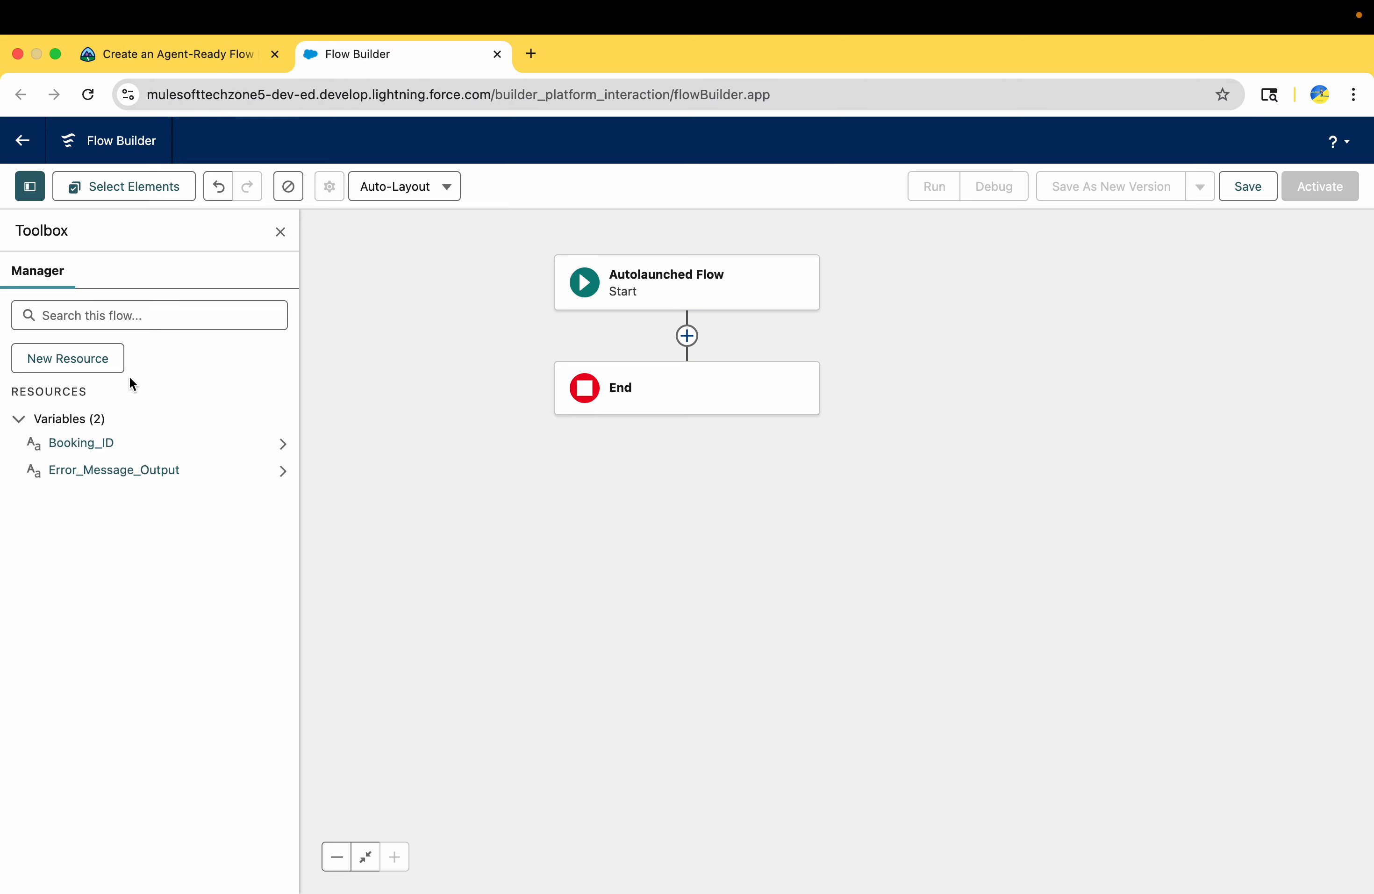
{"action": "left_click", "coordinate": [99, 366]}
{"action": "left_click", "coordinate": [353, 433]}
{"action": "left_click", "coordinate": [363, 458]}
{"action": "left_click", "coordinate": [387, 462]}
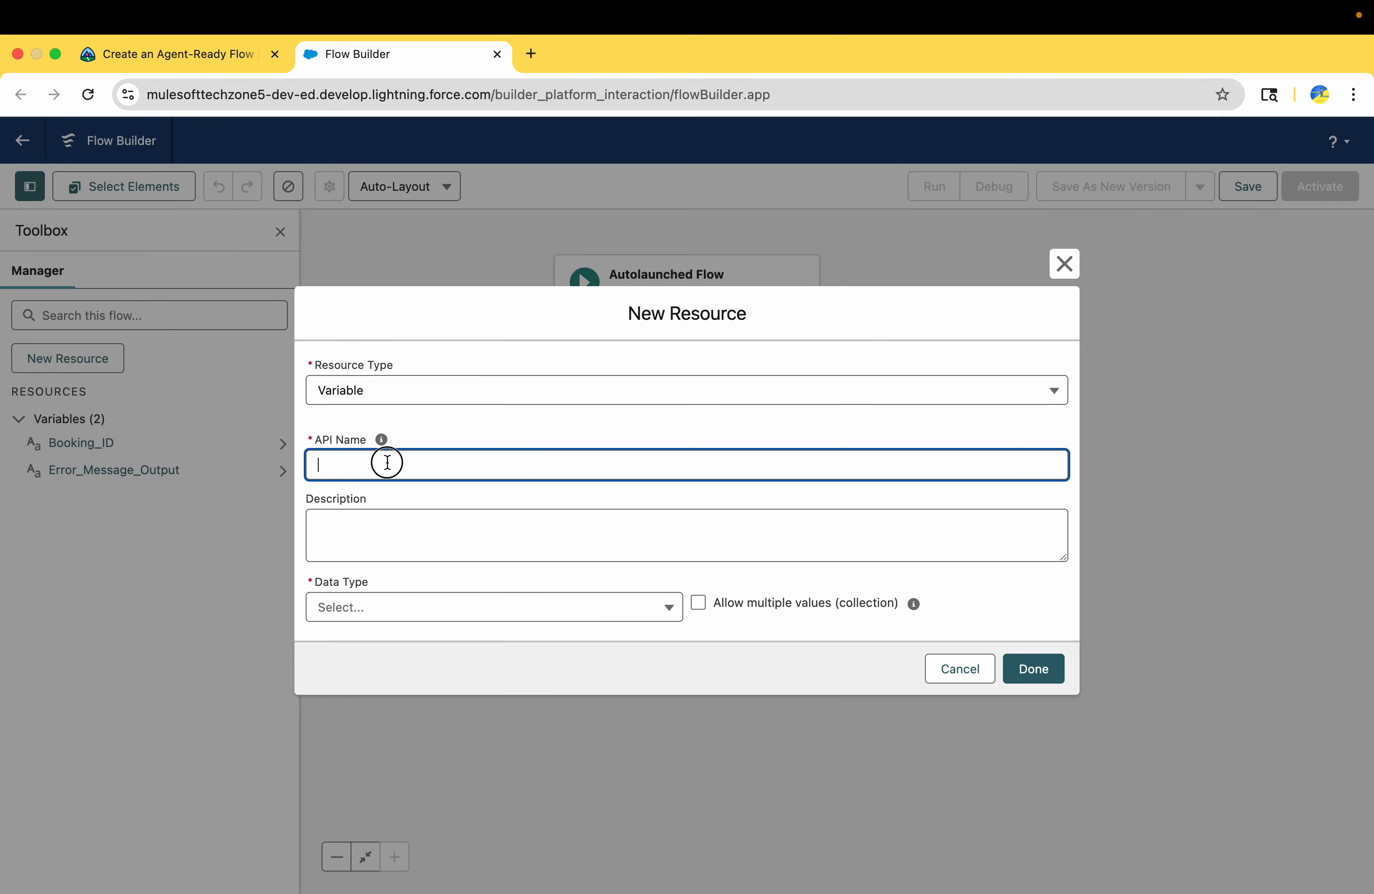
{"action": "key", "text": "super+v"}
Set Updated_Booking_Record's description to "The activity's booking record after it has been canceled. Present this data to the customer when the action is complete.", copied from Trailhead
{"action": "left_click", "coordinate": [168, 58]}
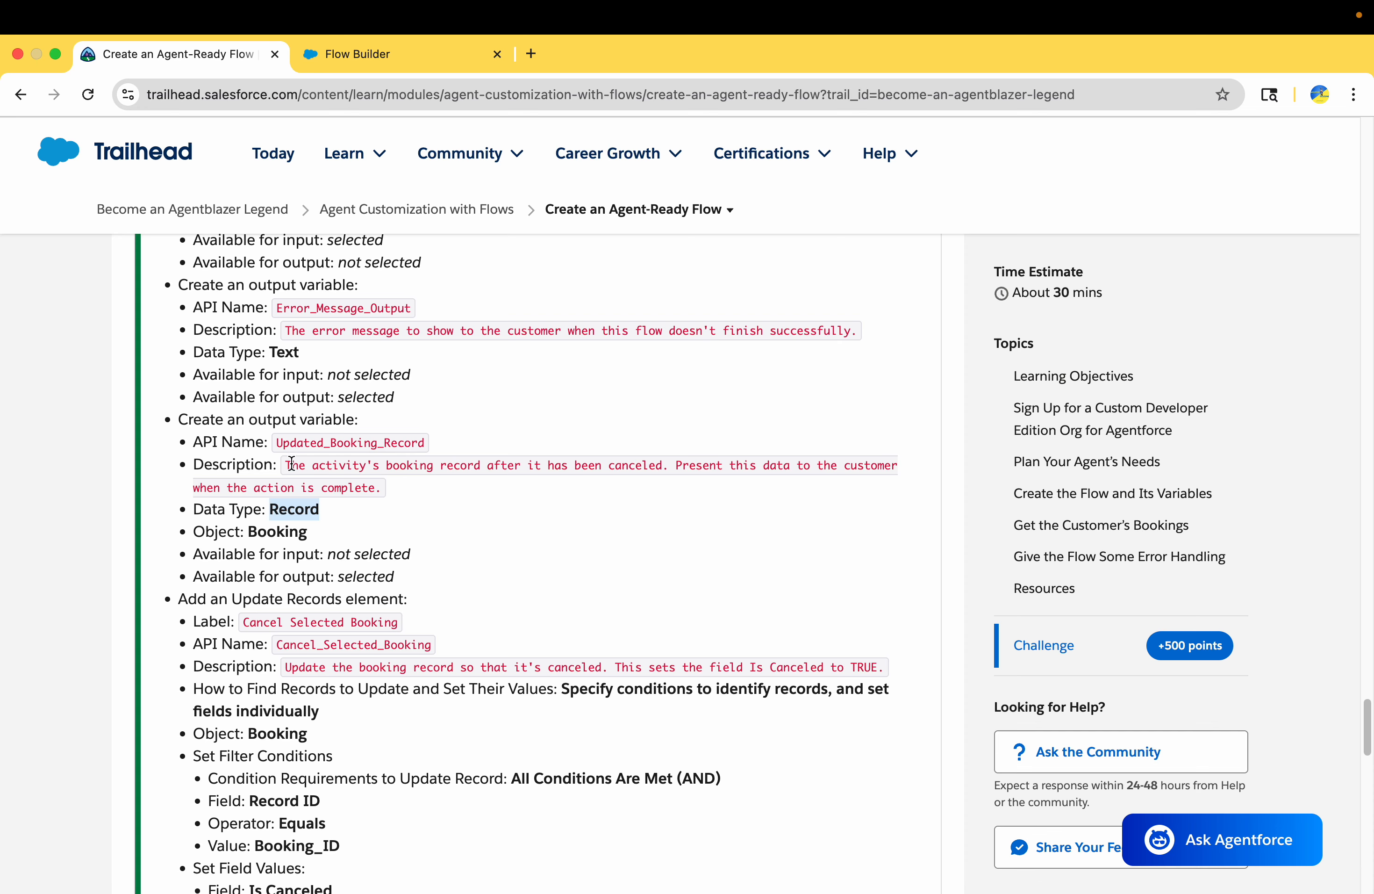
{"action": "left_click_drag", "start_coordinate": [288, 466], "coordinate": [378, 488]}
{"action": "key", "text": "super+c"}
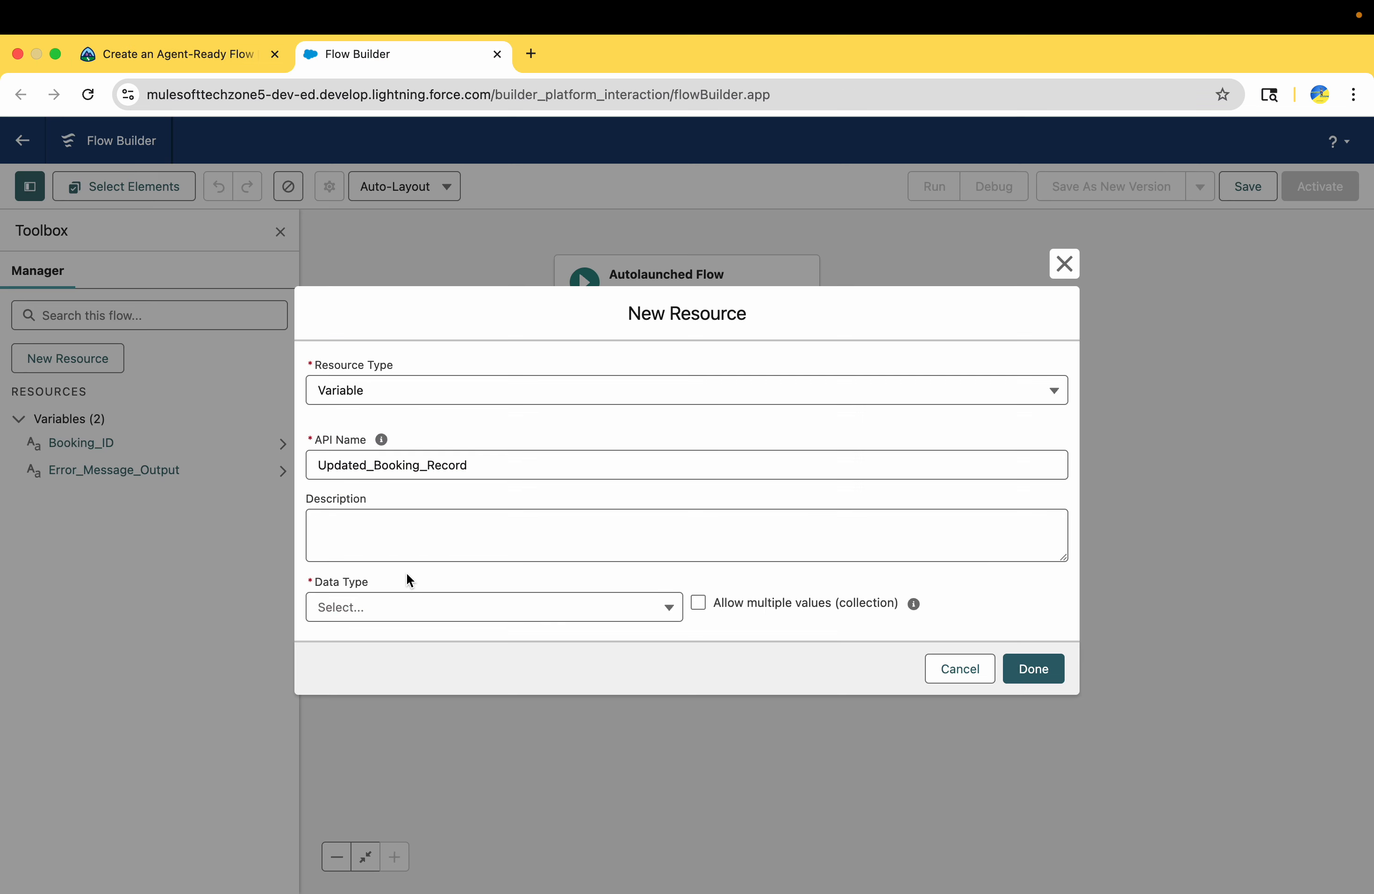
{"action": "left_click", "coordinate": [411, 534]}
{"action": "key", "text": "super+v"}
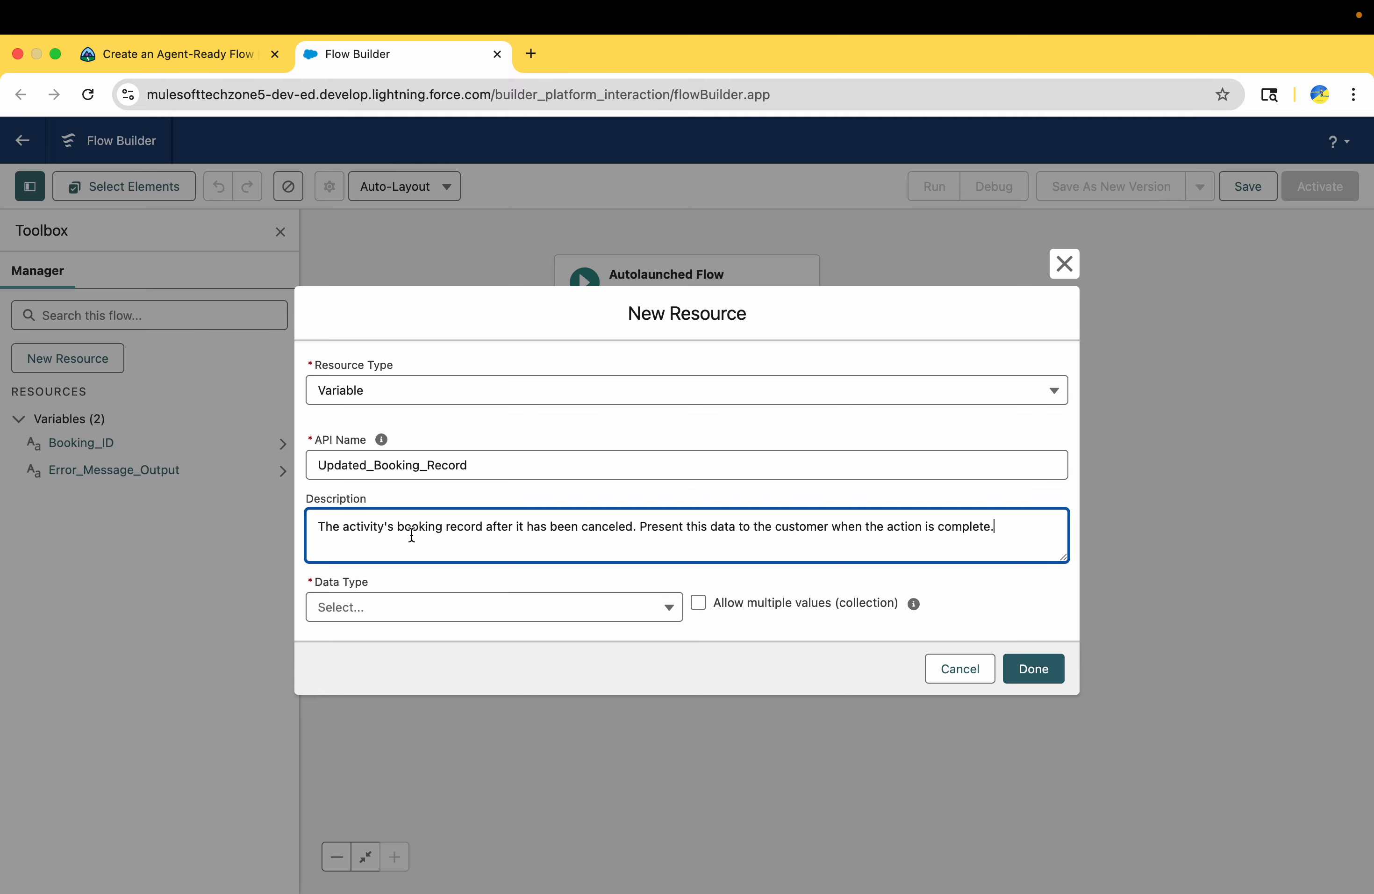
Set the Updated_Booking_Record variable's data type to Record and its object to Booking, copying the object name from Trailhead
{"action": "left_click", "coordinate": [138, 53]}
{"action": "double_click", "coordinate": [277, 531]}
{"action": "key", "text": "ctrl+c"}
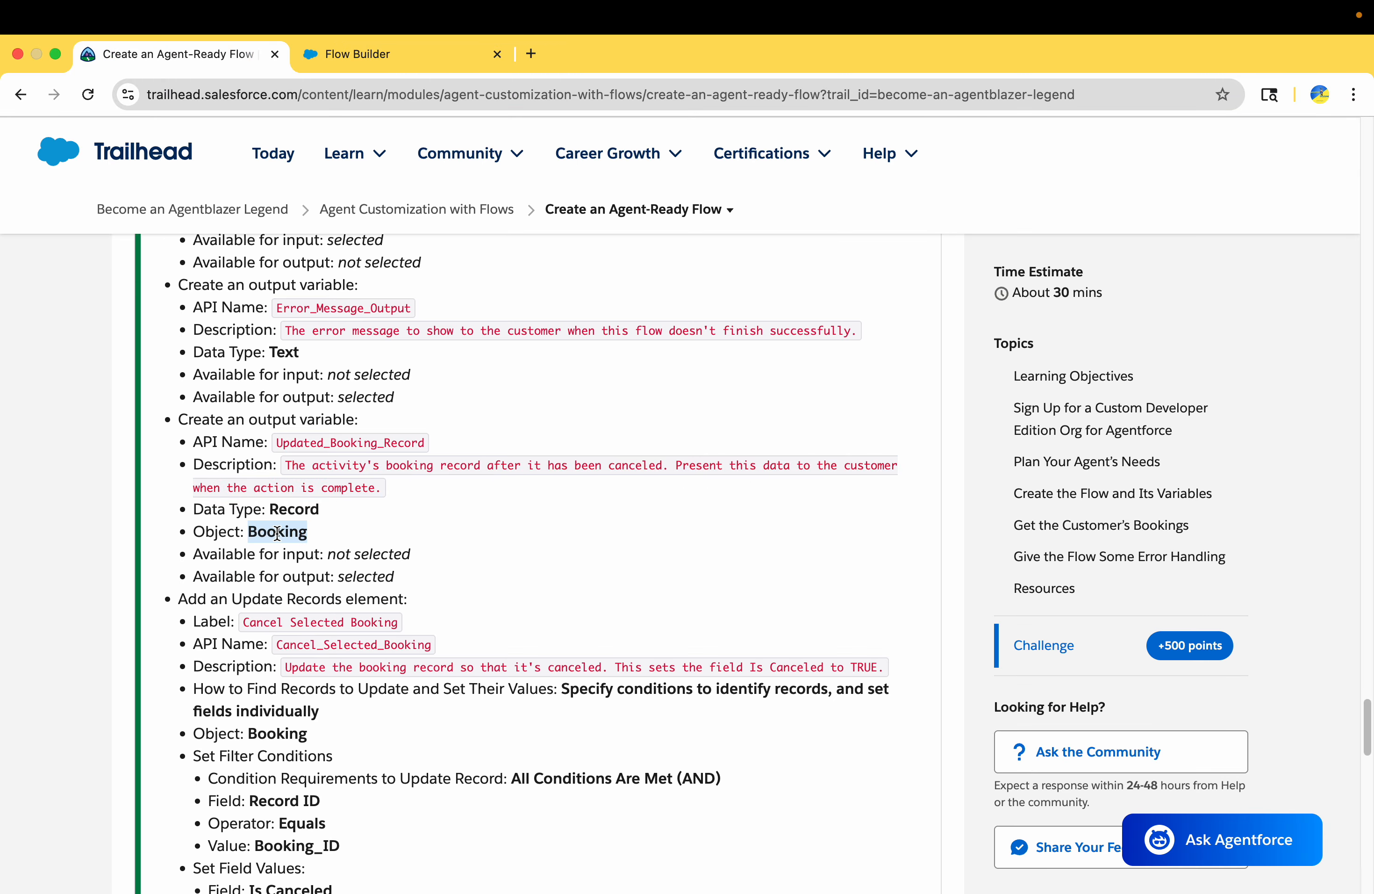
{"action": "left_click", "coordinate": [390, 65]}
{"action": "left_click", "coordinate": [469, 615]}
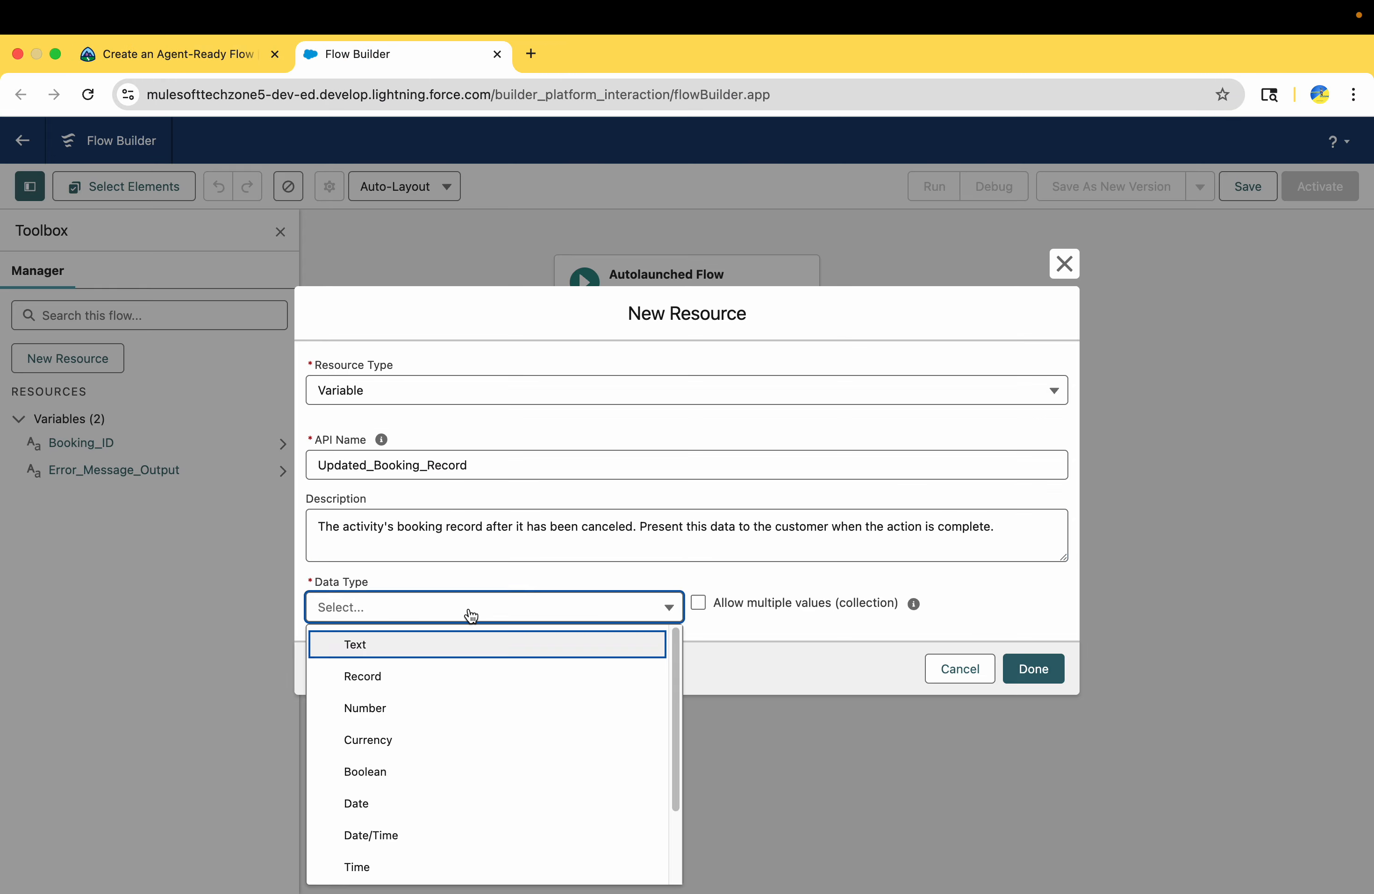
{"action": "left_click", "coordinate": [420, 680]}
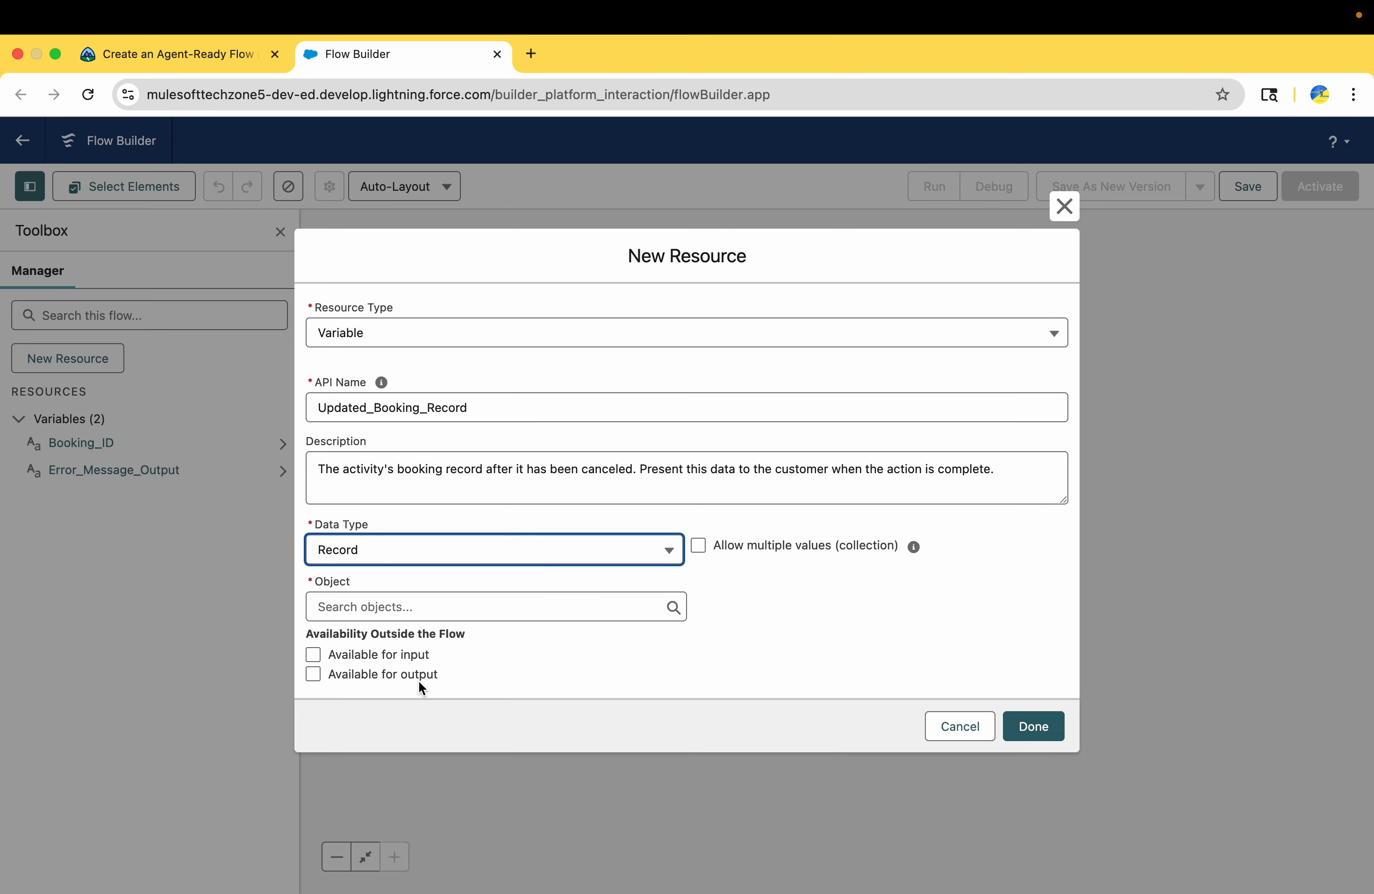
{"action": "left_click", "coordinate": [430, 606]}
{"action": "key", "text": "ctrl+v"}
{"action": "left_click", "coordinate": [375, 648]}
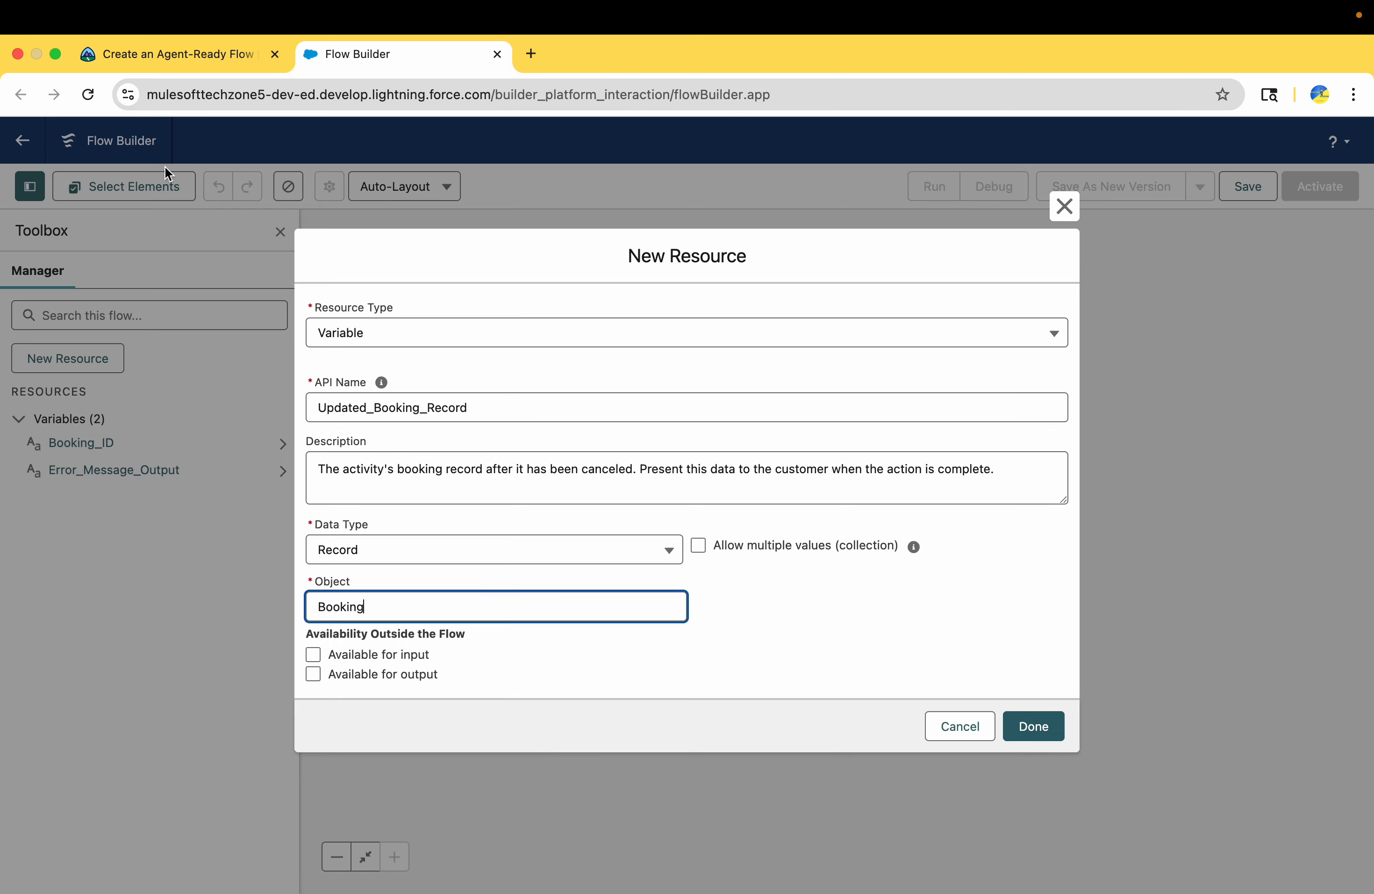
Check the challenge's availability settings for Updated_Booking_Record and make the variable available for output
{"action": "left_click", "coordinate": [167, 60]}
{"action": "scroll", "coordinate": [264, 488], "scroll_direction": "down", "scroll_amount": 2}
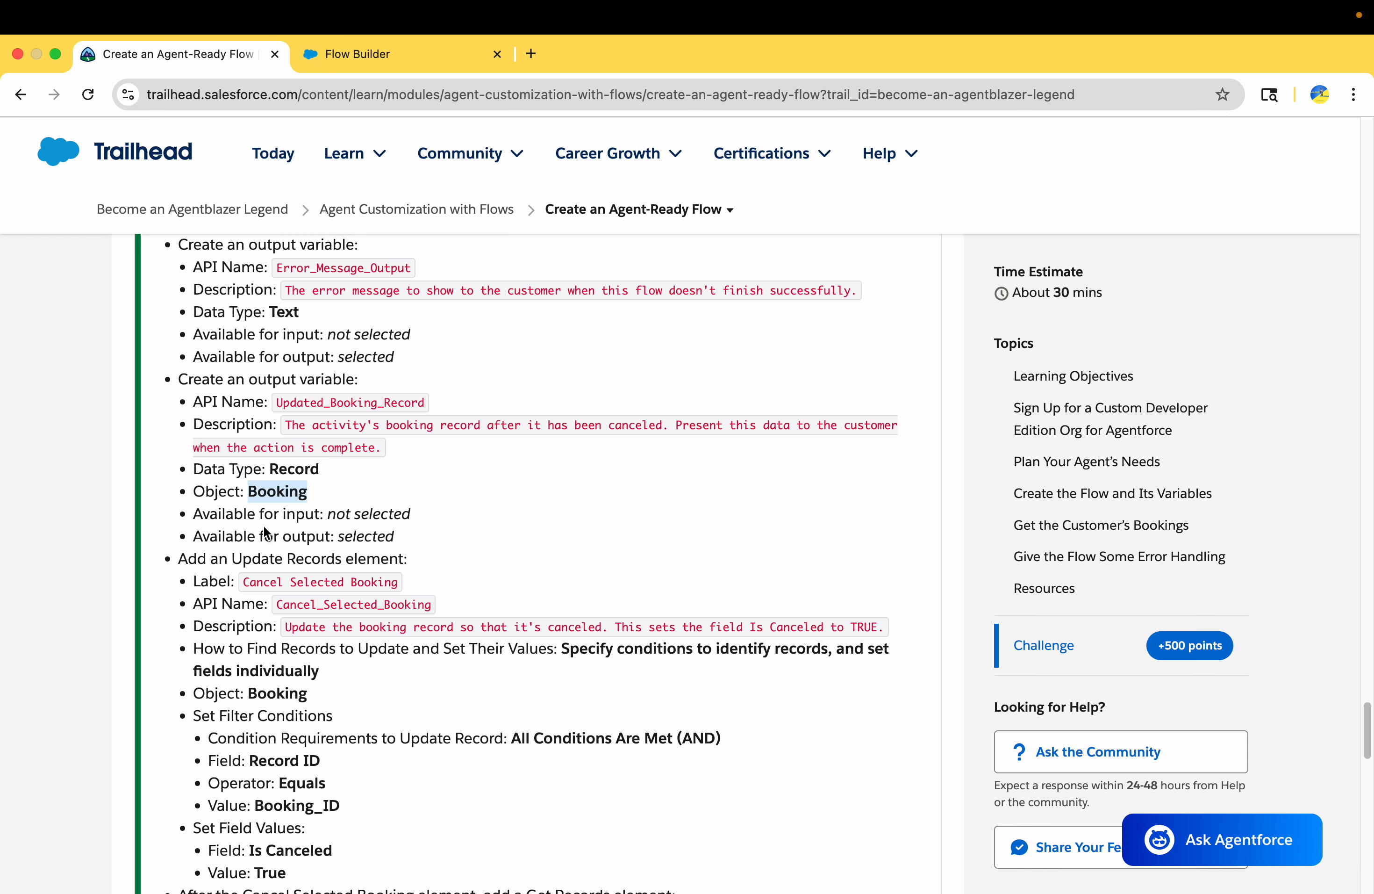
{"action": "left_click_drag", "start_coordinate": [249, 543], "coordinate": [409, 543]}
{"action": "left_click", "coordinate": [368, 53]}
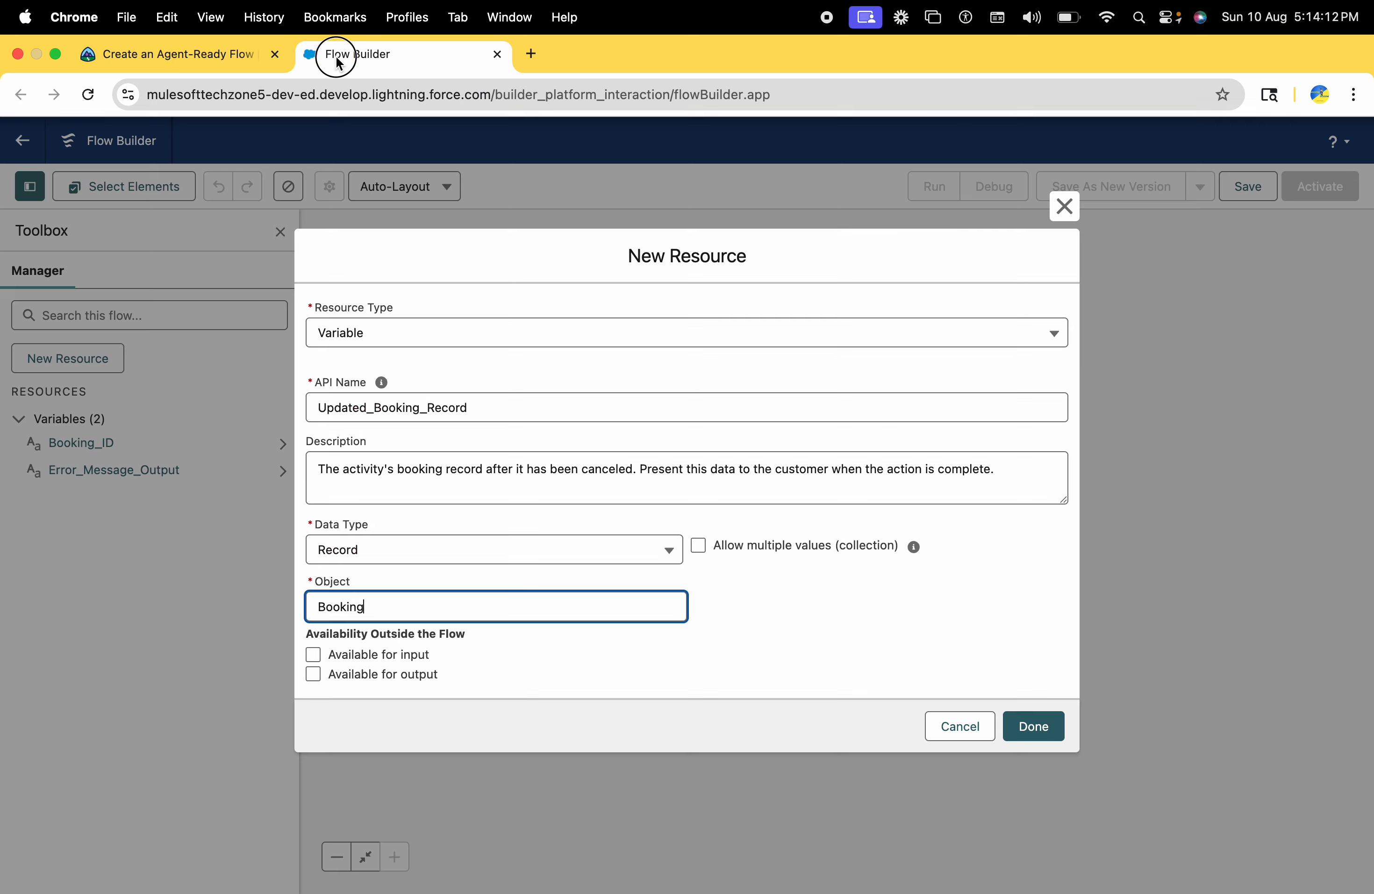
{"action": "left_click", "coordinate": [314, 674]}
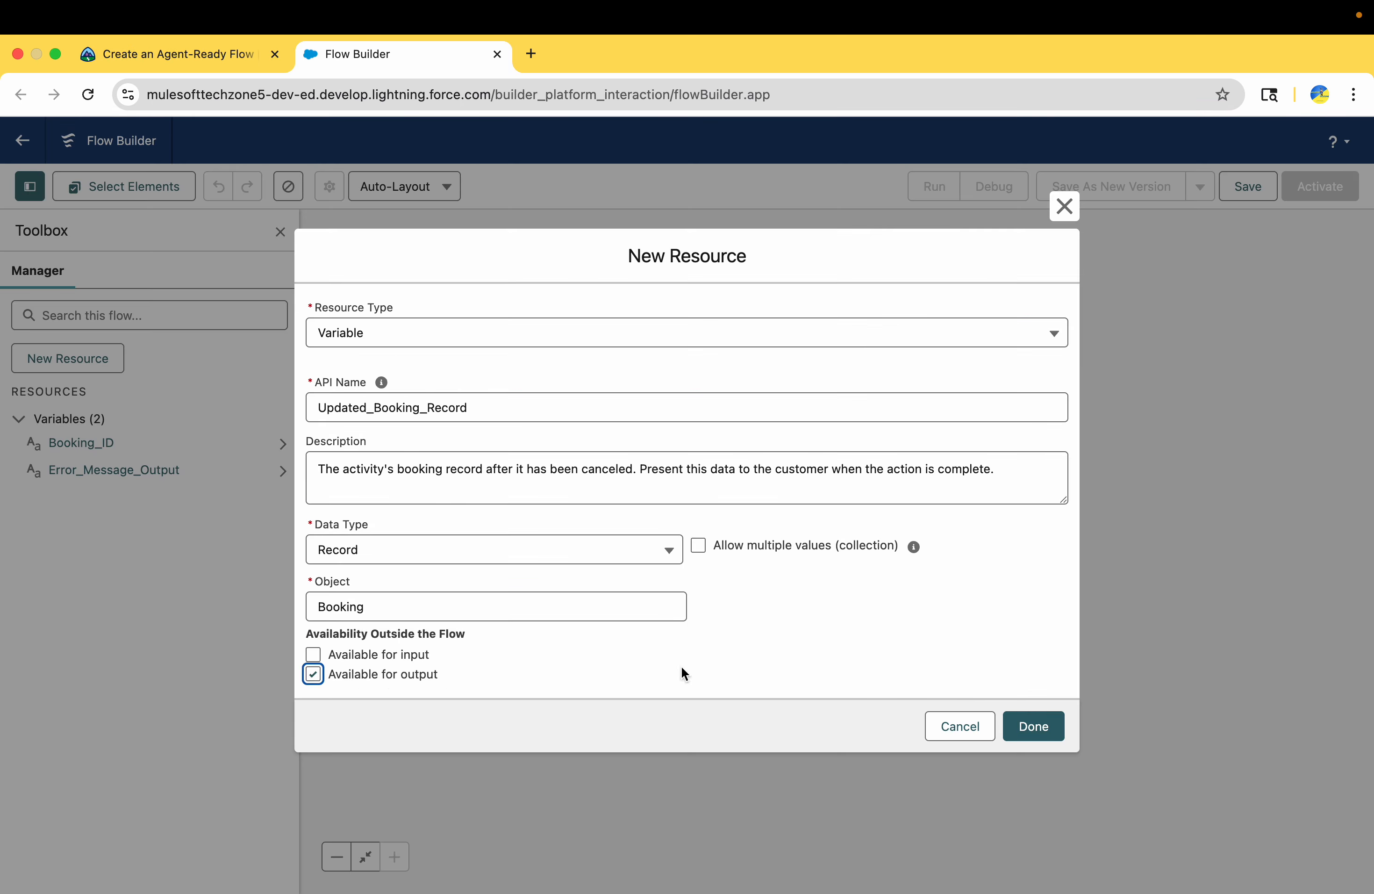
Finish creating the Updated_Booking_Record variable and check Trailhead for the next element the challenge requires
{"action": "left_click", "coordinate": [1033, 726]}
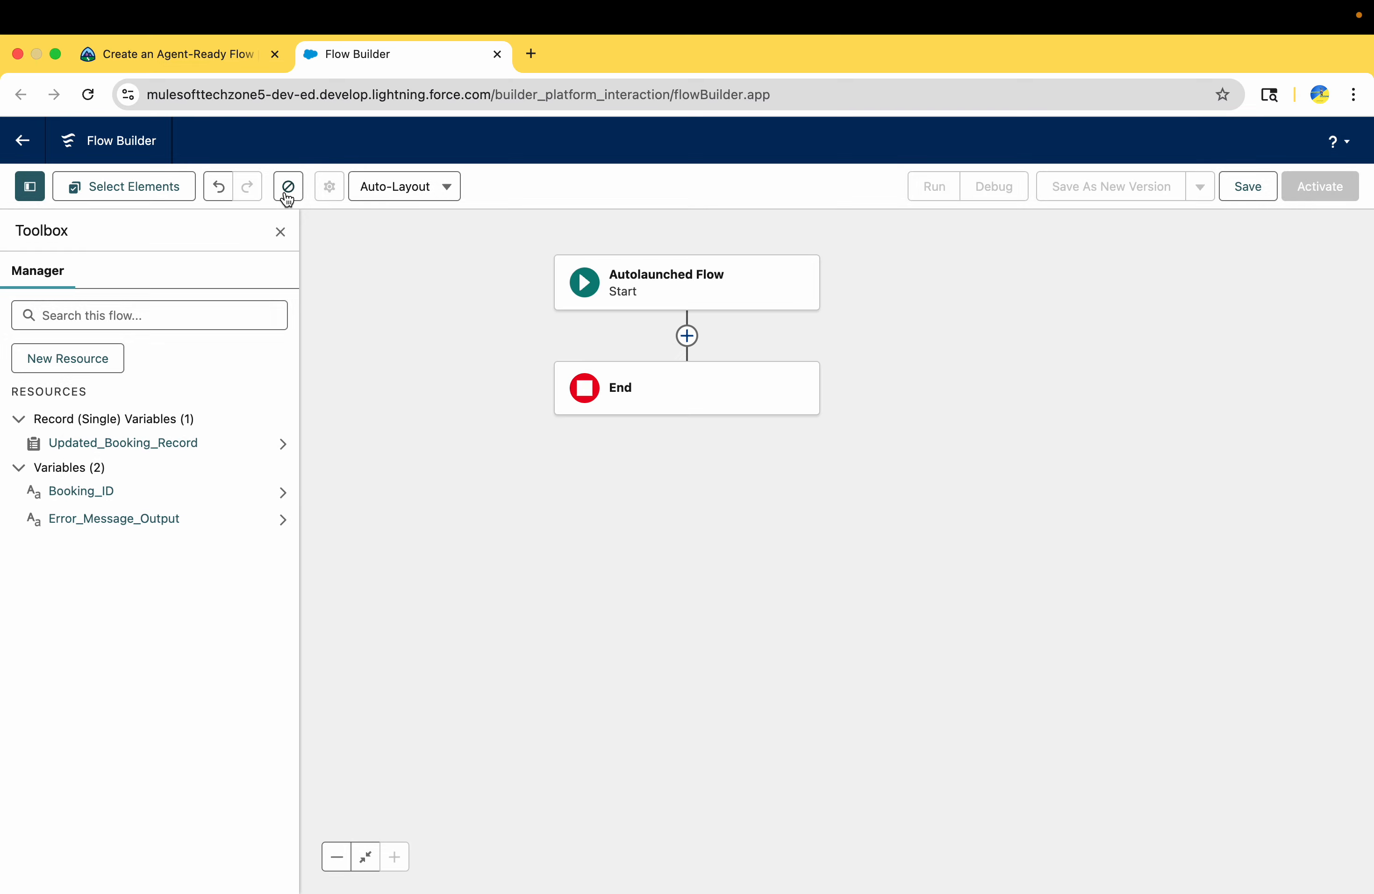
{"action": "left_click", "coordinate": [184, 51]}
{"action": "scroll", "coordinate": [348, 733], "scroll_direction": "down", "scroll_amount": 3}
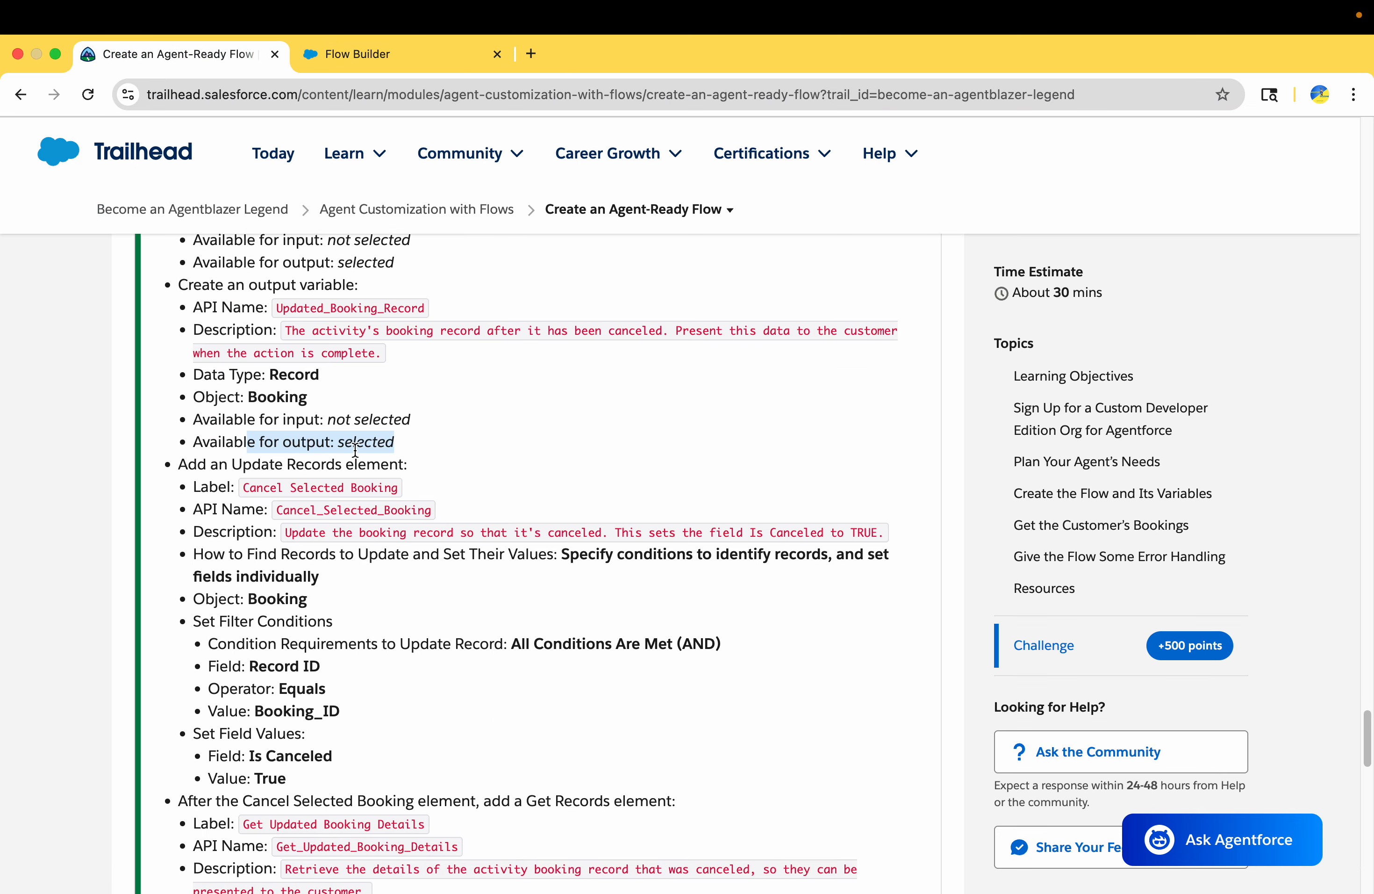
{"action": "scroll", "coordinate": [346, 460], "scroll_direction": "down", "scroll_amount": 2}
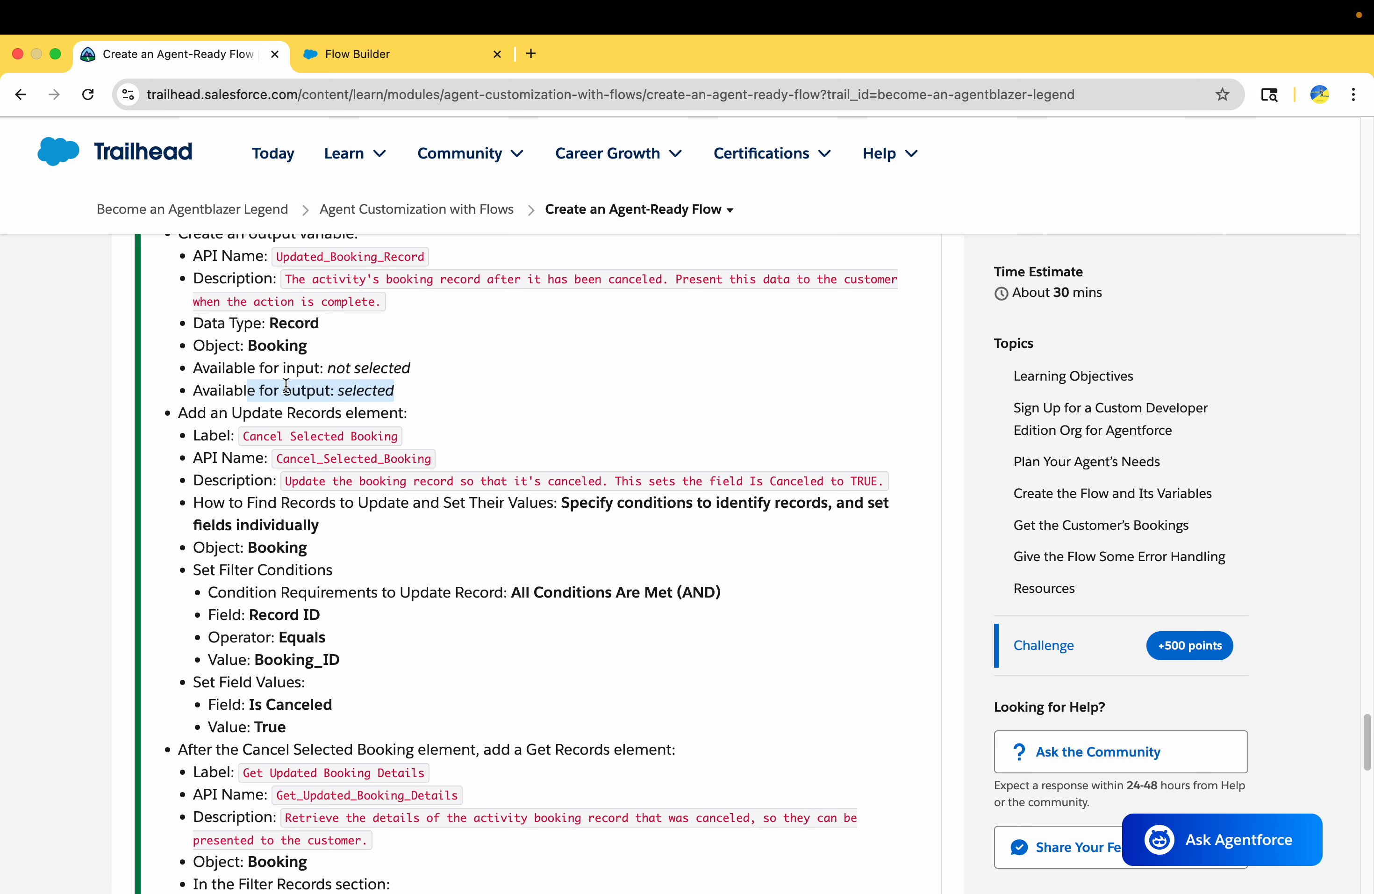
{"action": "left_click_drag", "start_coordinate": [175, 412], "coordinate": [406, 413]}
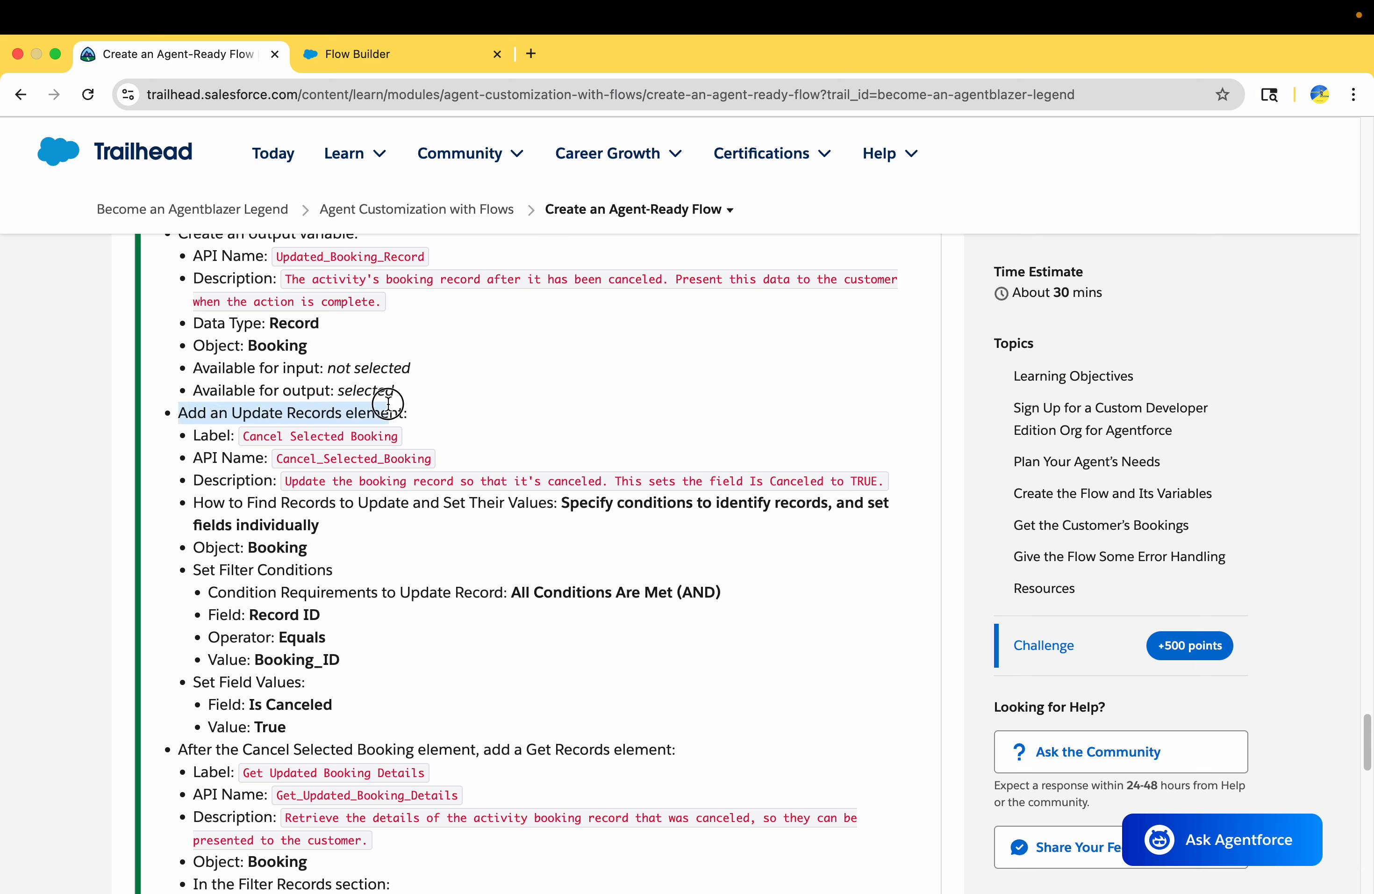
{"action": "left_click", "coordinate": [430, 413]}
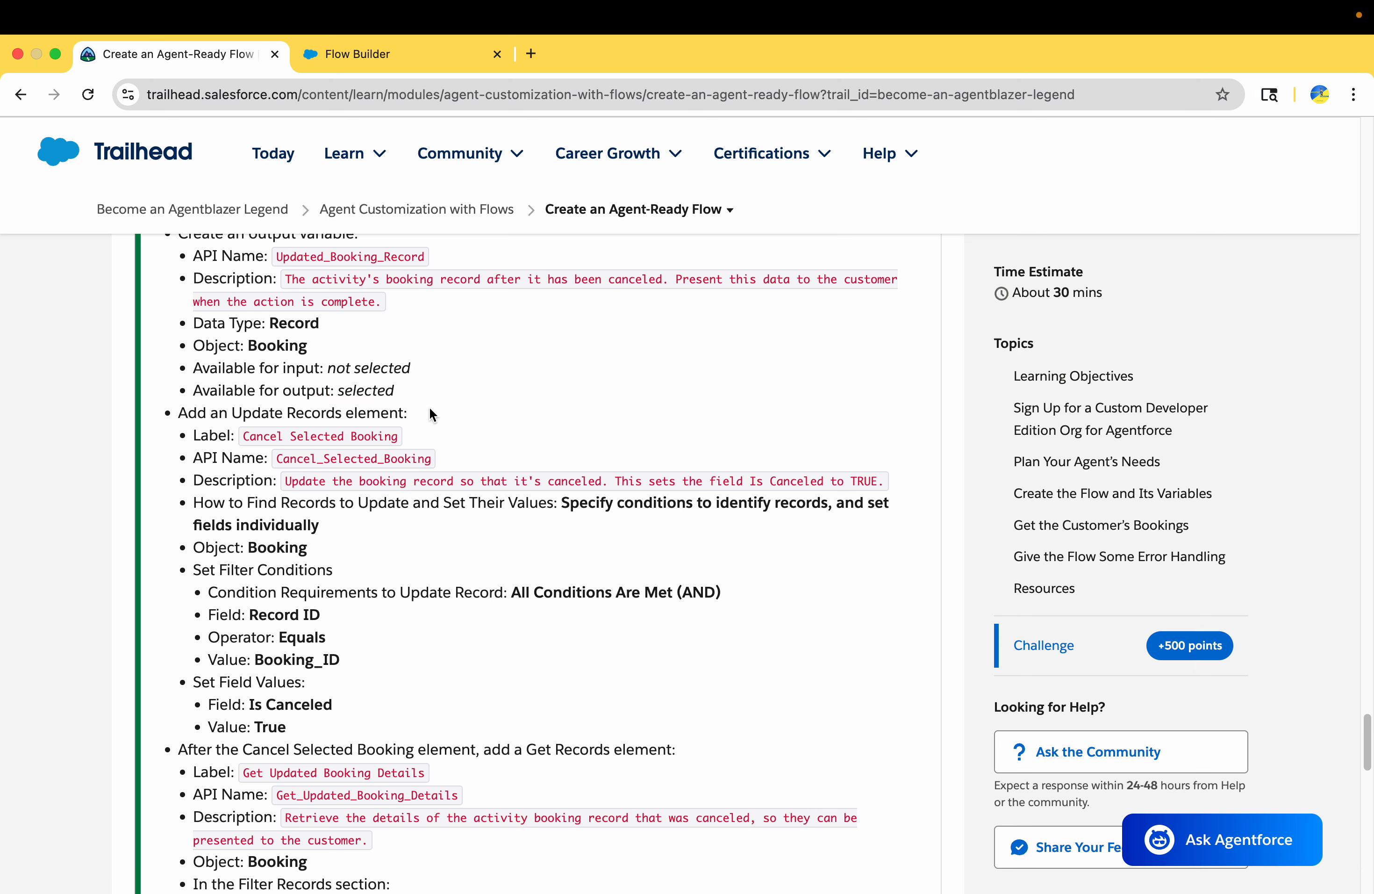
Add an Update Records element to the flow between Start and End
{"action": "left_click", "coordinate": [360, 64]}
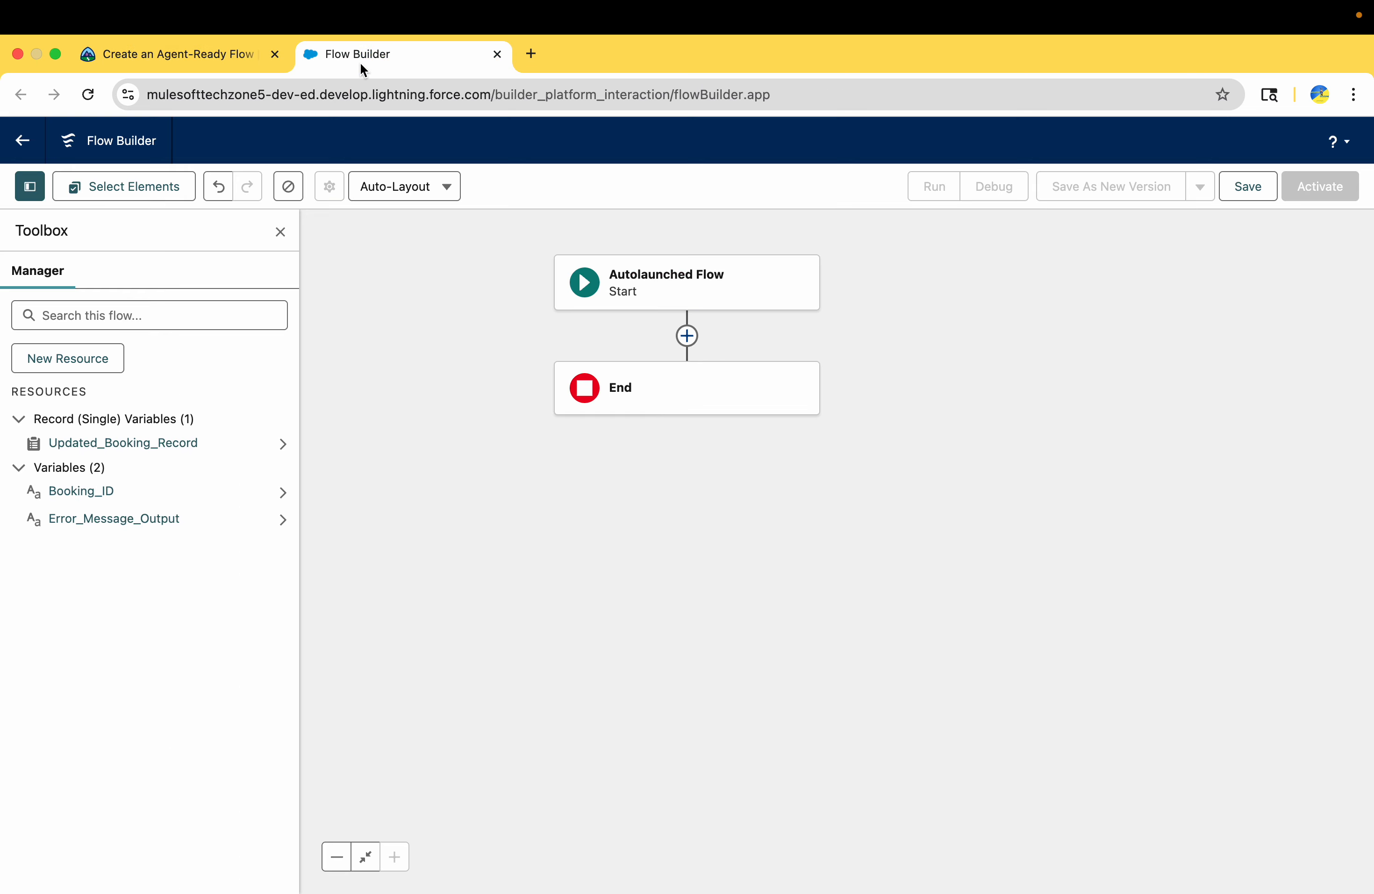
{"action": "left_click", "coordinate": [687, 337]}
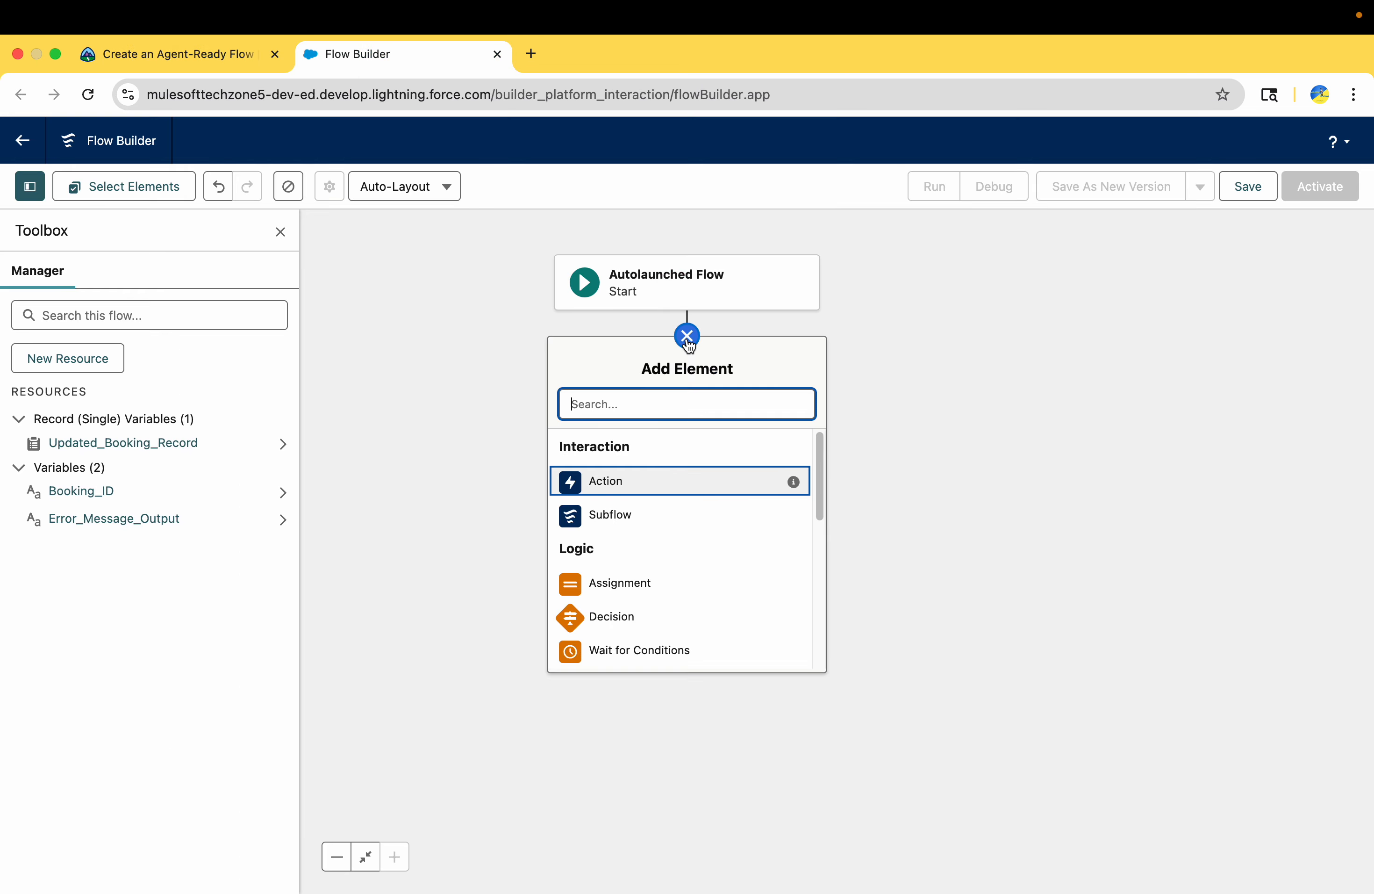
{"action": "type", "text": "upda"}
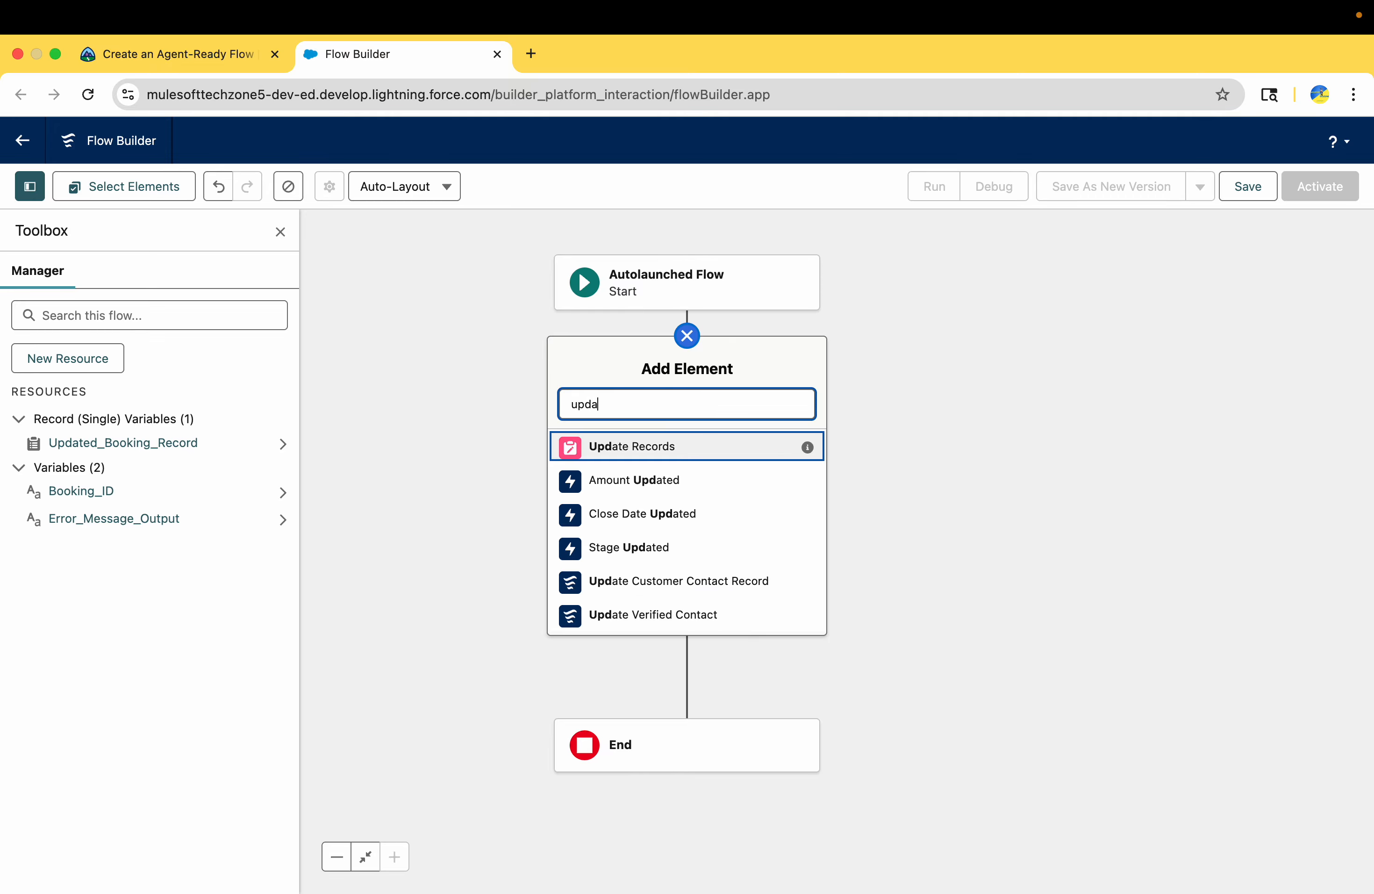
{"action": "left_click", "coordinate": [650, 451]}
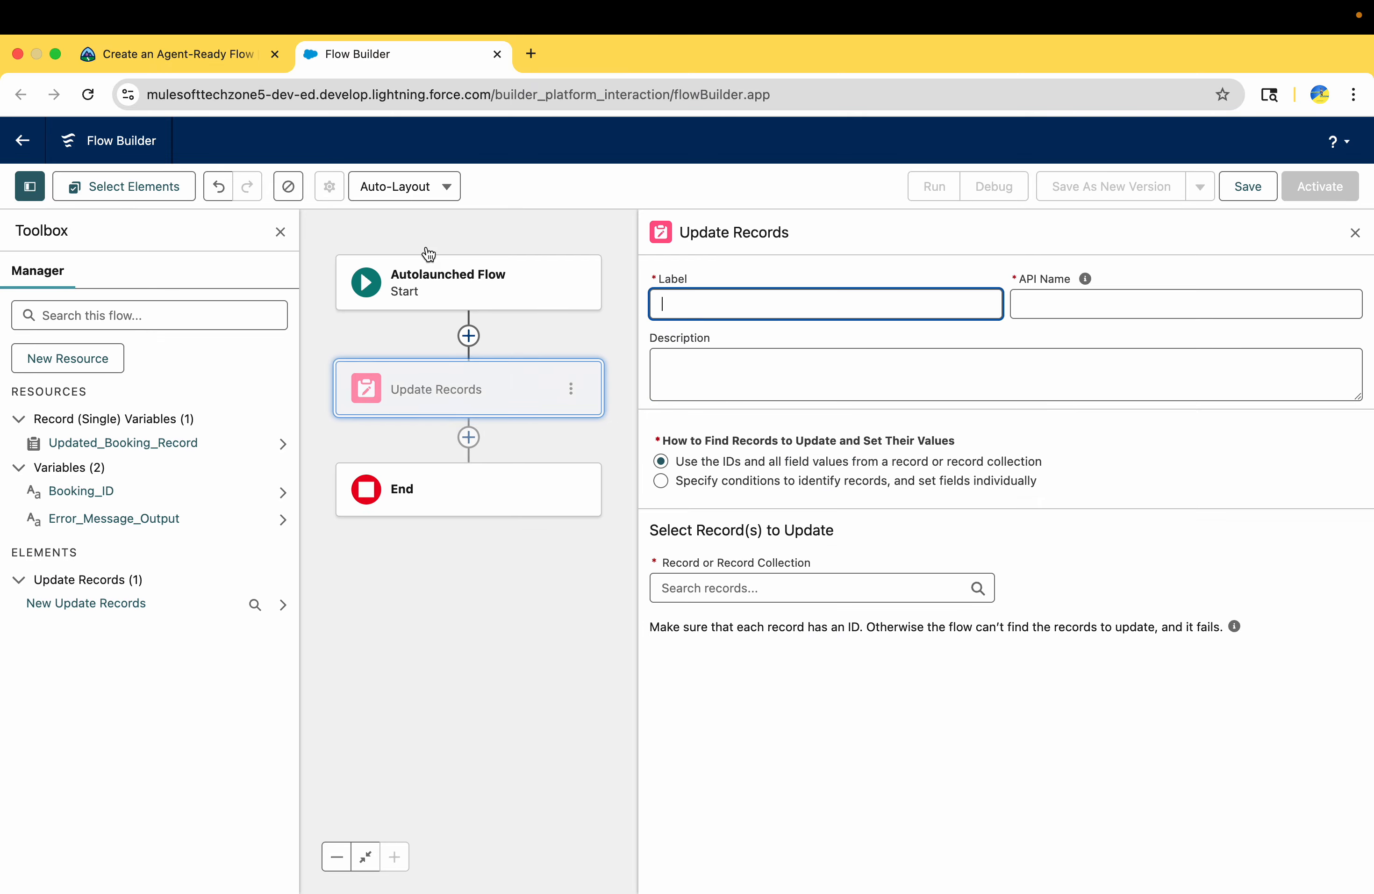
Label the Update Records element "Cancel Selected Booking", copying the label from the Trailhead challenge
{"action": "left_click", "coordinate": [189, 61]}
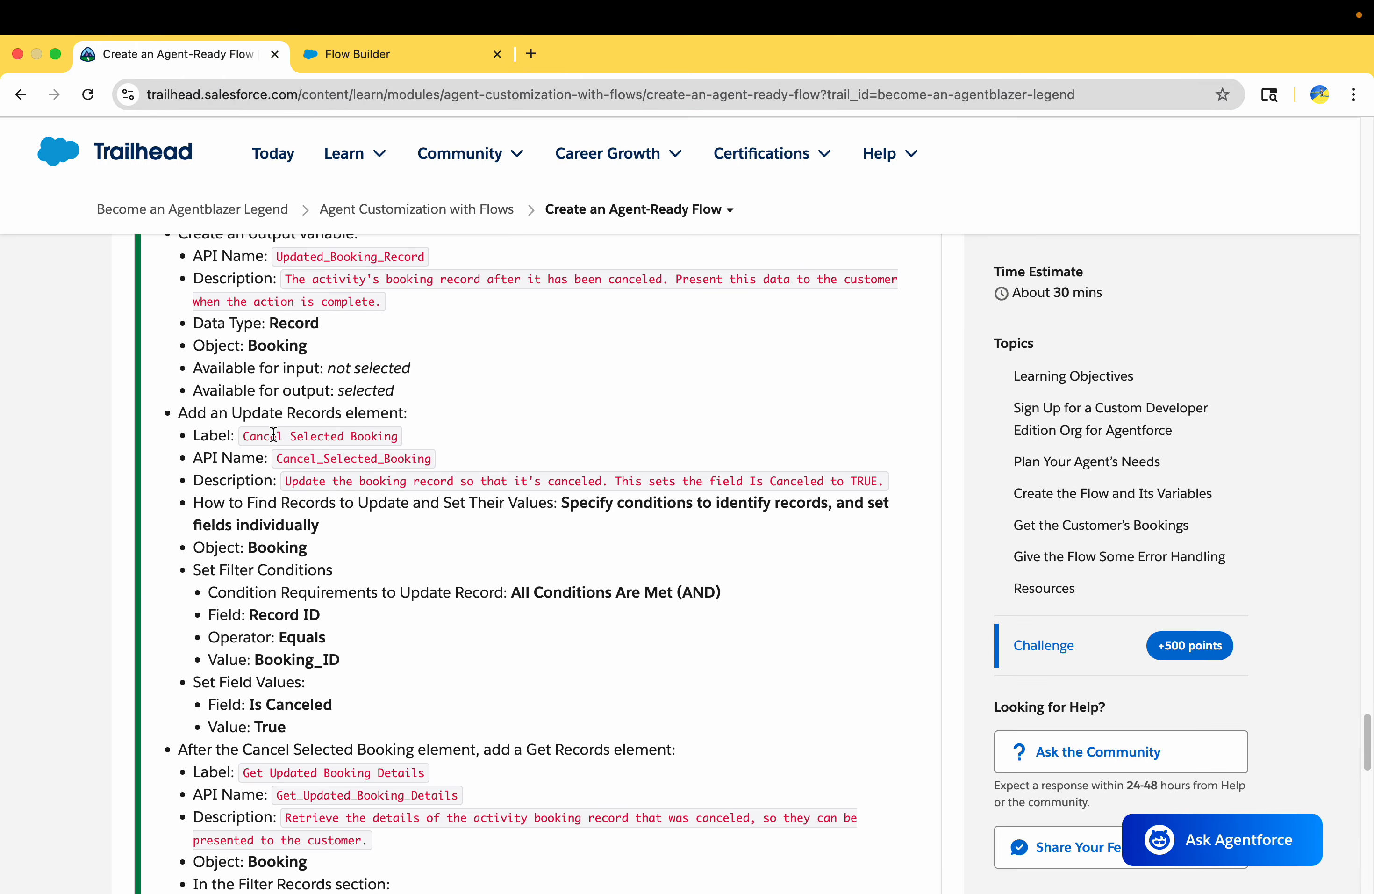
{"action": "left_click_drag", "start_coordinate": [246, 436], "coordinate": [395, 435]}
{"action": "key", "text": "super+c"}
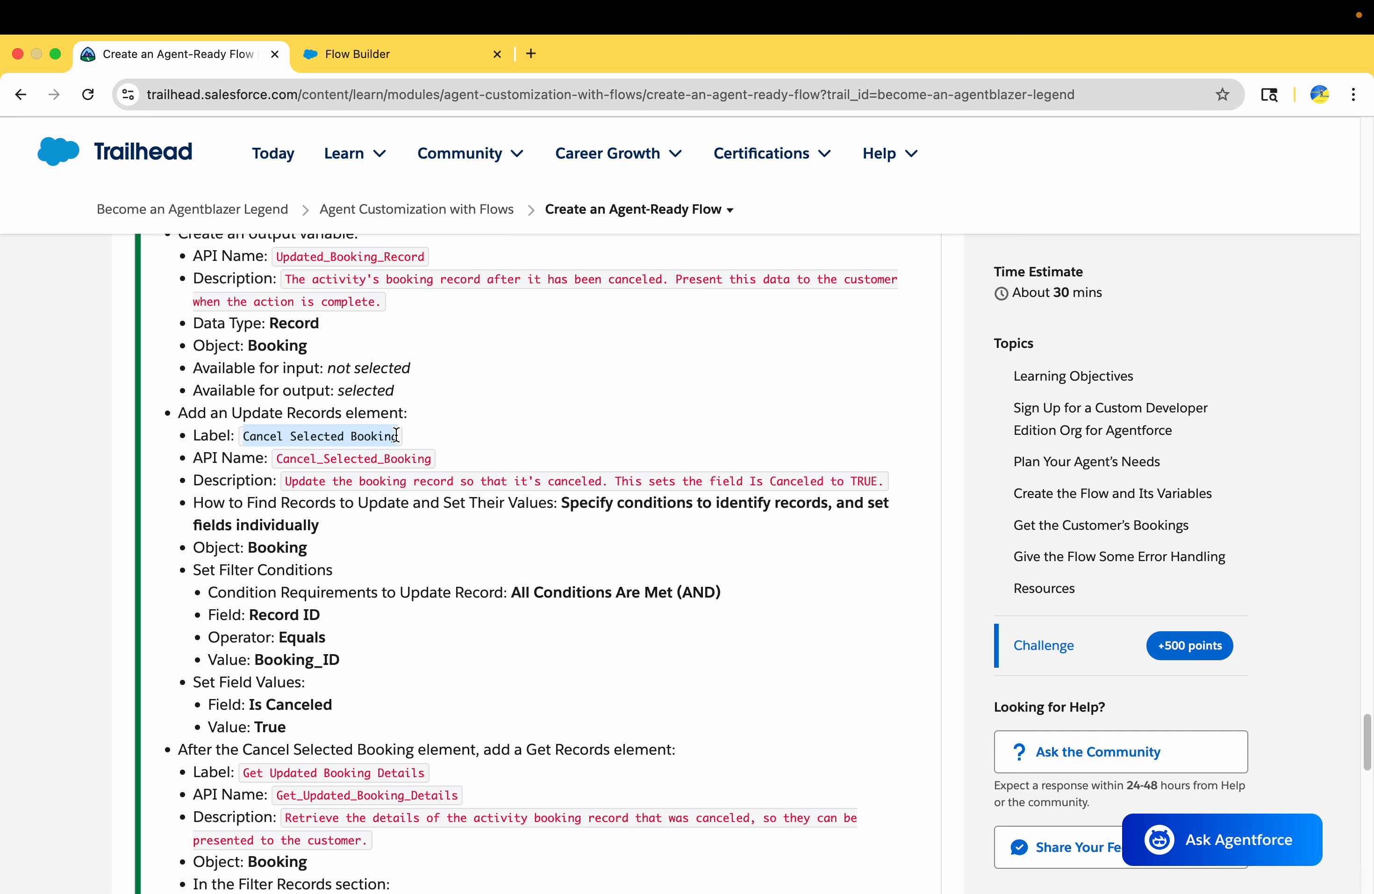
{"action": "left_click", "coordinate": [401, 65]}
{"action": "key", "text": "super+v"}
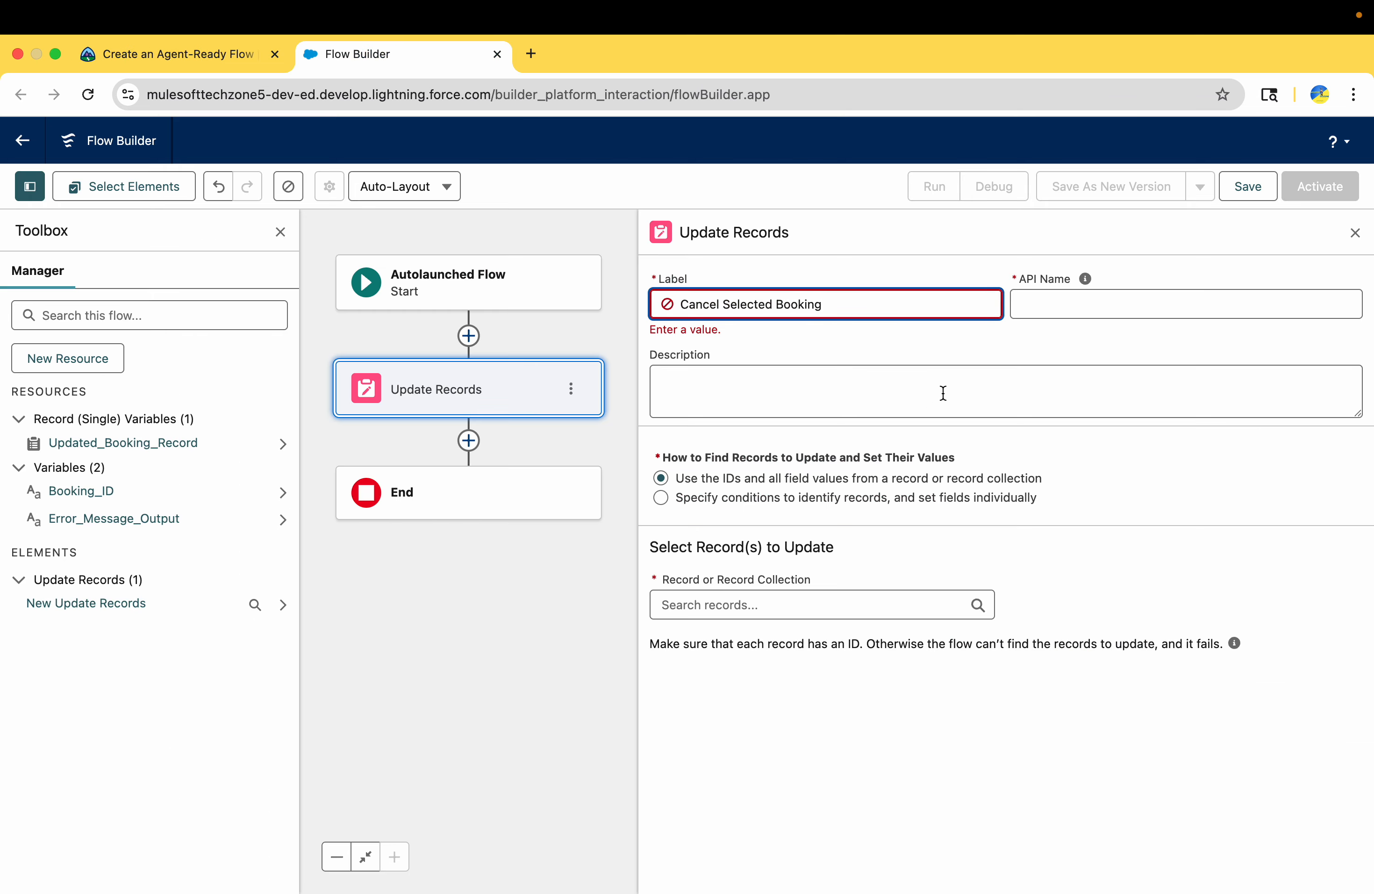
{"action": "left_click", "coordinate": [971, 351]}
Set the element's description to "Update the booking record so that it's canceled. This sets the field Is Canceled to TRUE.", copied from Trailhead
{"action": "left_click", "coordinate": [181, 45]}
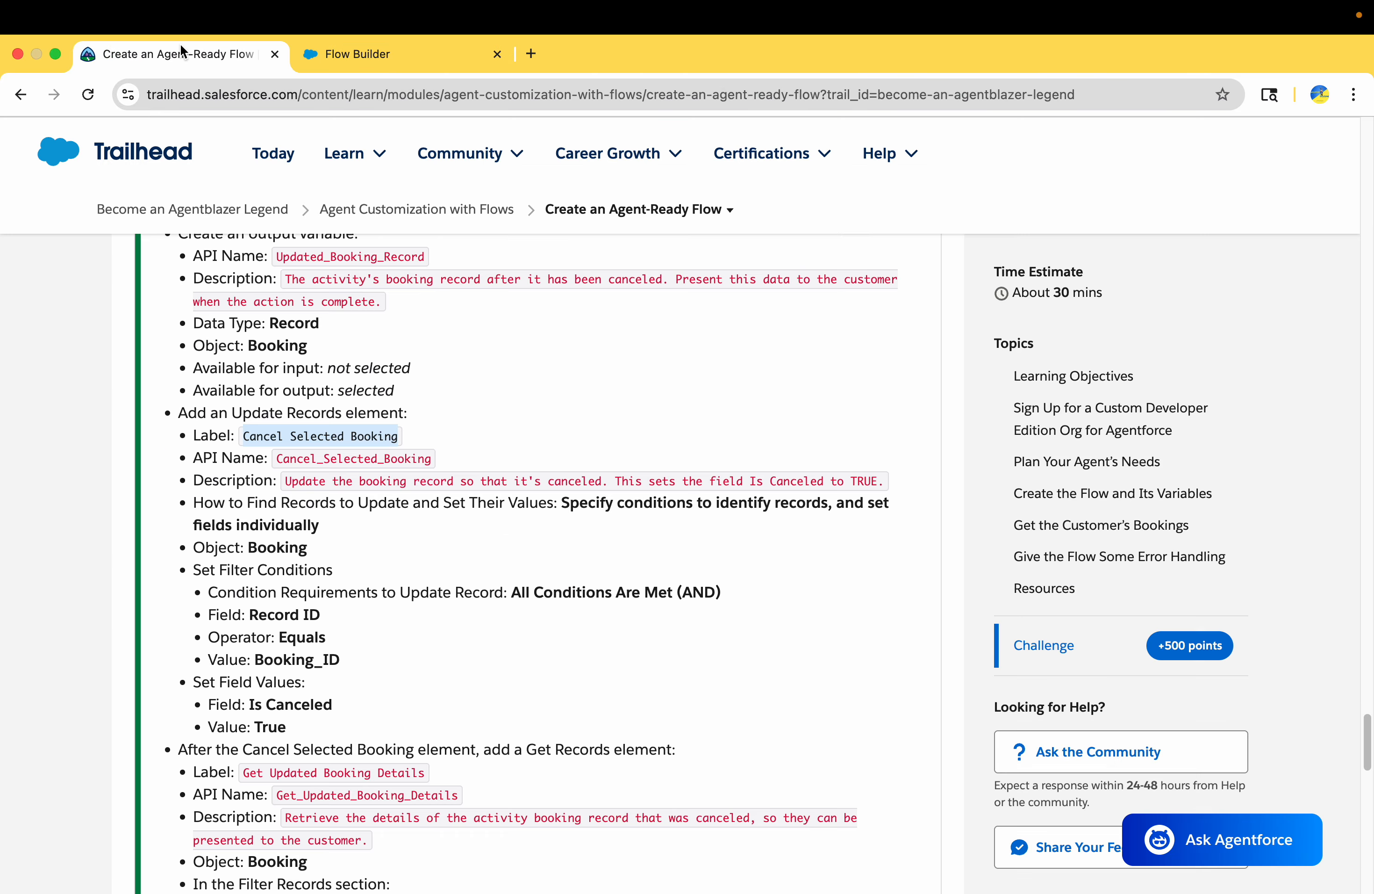
{"action": "double_click", "coordinate": [287, 481]}
{"action": "left_click", "coordinate": [288, 480]}
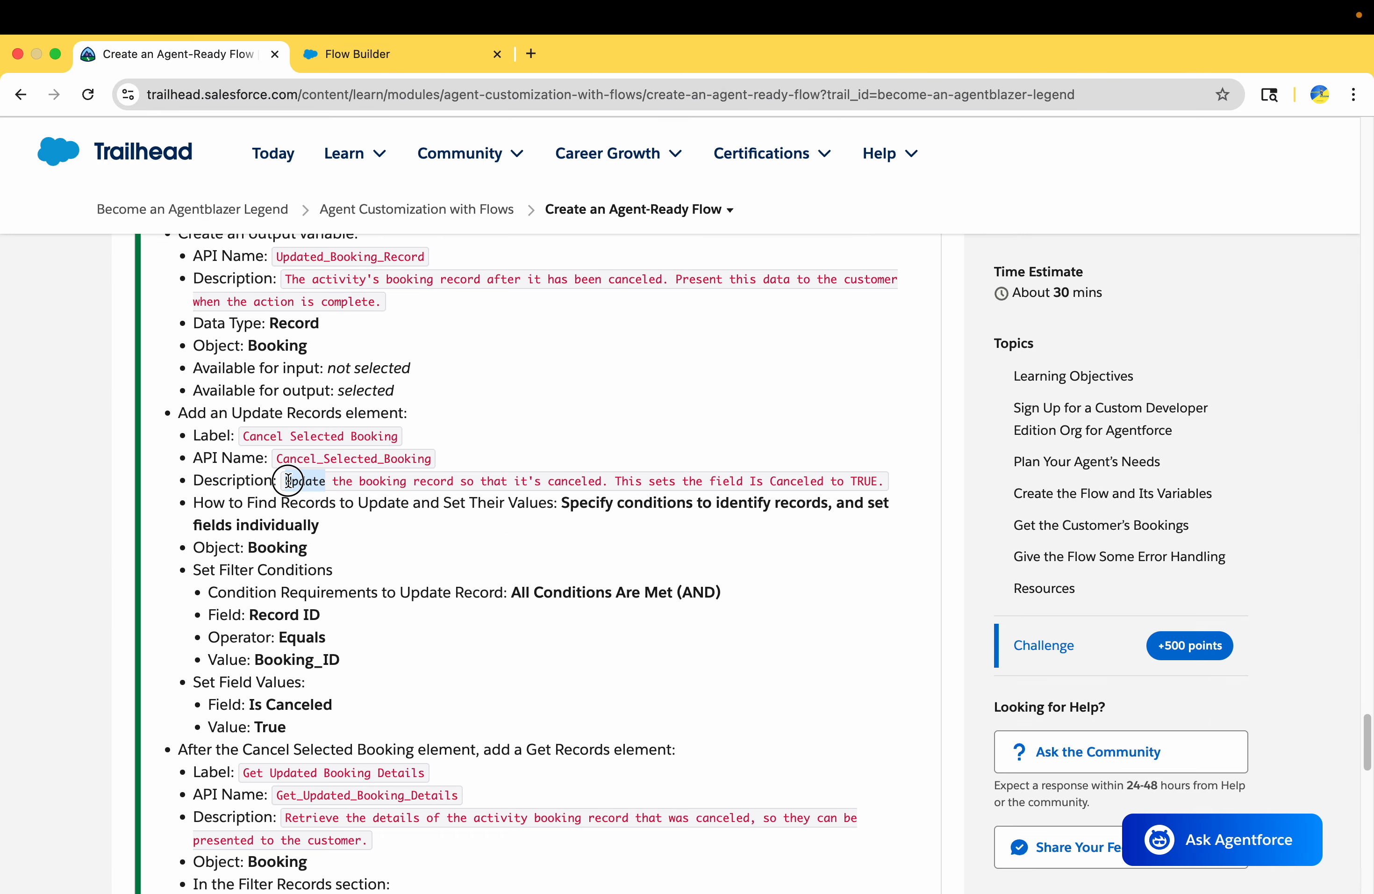
{"action": "left_click_drag", "start_coordinate": [288, 481], "coordinate": [888, 481]}
{"action": "key", "text": "super+c"}
{"action": "left_click", "coordinate": [422, 55]}
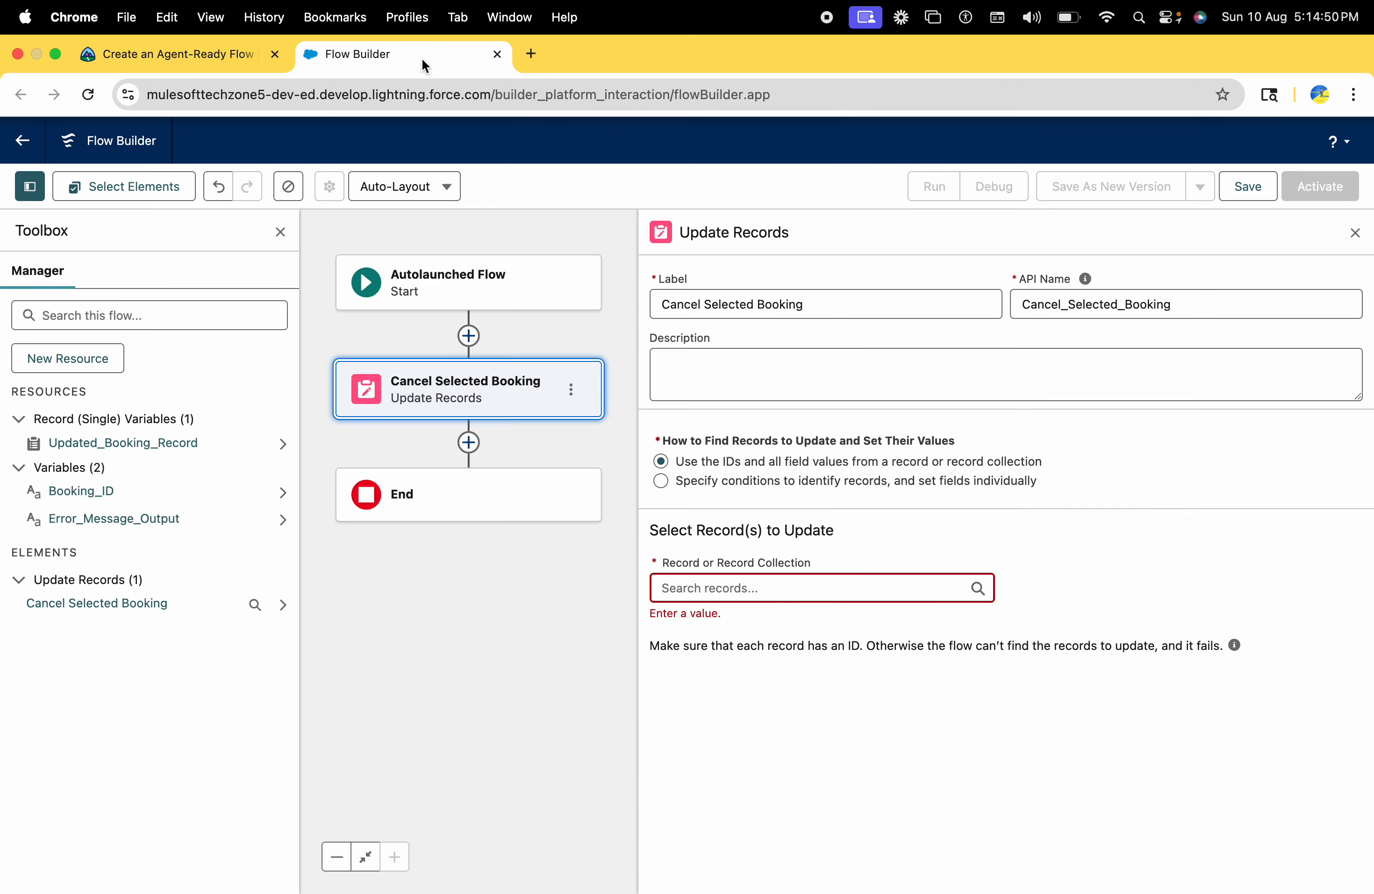
{"action": "left_click", "coordinate": [790, 356]}
{"action": "key", "text": "super+v"}
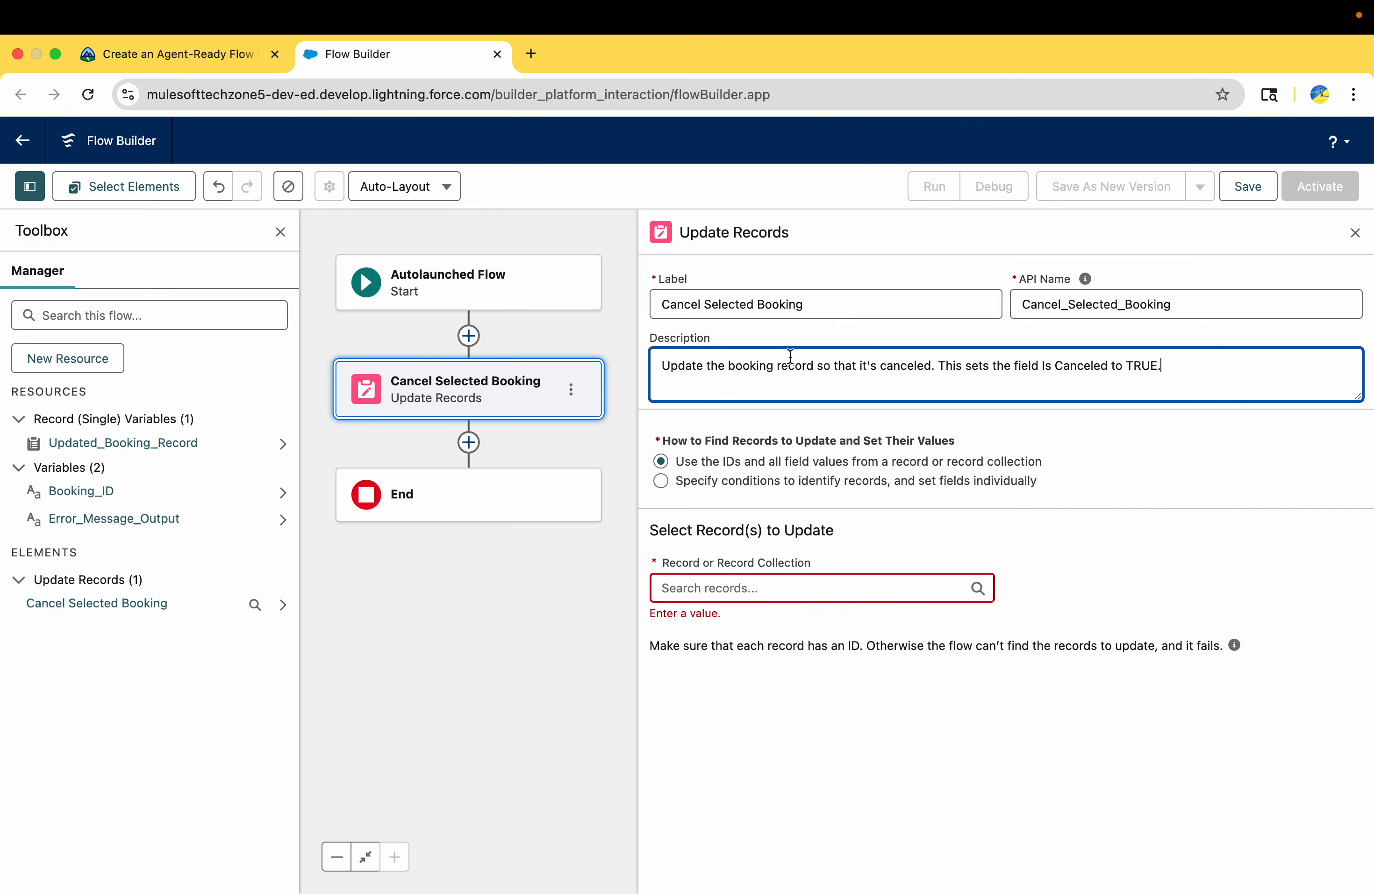
Check the challenge's record-finding method and set the element to "Specify conditions to identify records, and set fields individually"
{"action": "left_click", "coordinate": [119, 69]}
{"action": "scroll", "coordinate": [311, 682], "scroll_direction": "down", "scroll_amount": 2}
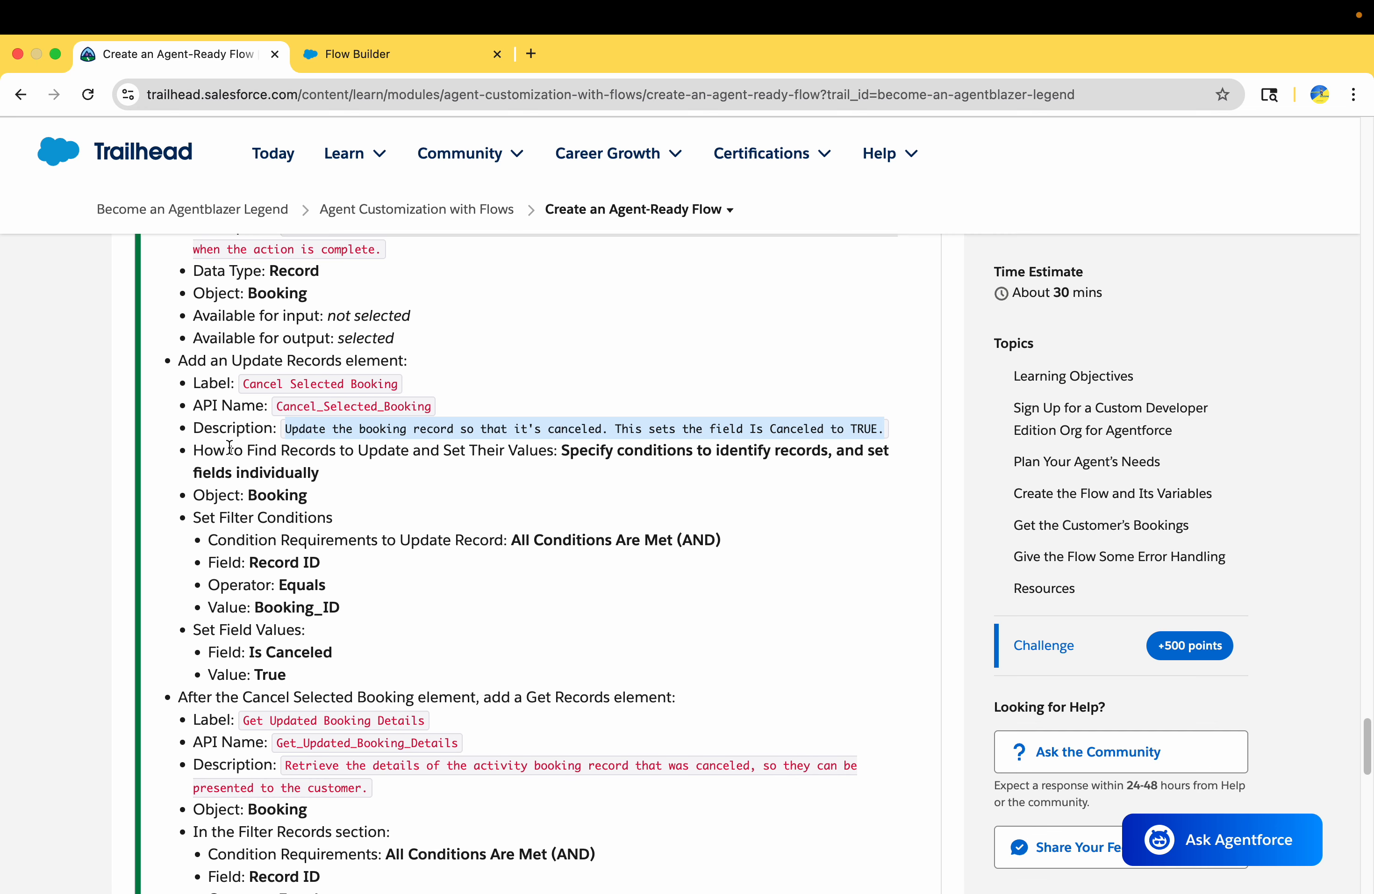
{"action": "left_click_drag", "start_coordinate": [229, 447], "coordinate": [434, 448]}
{"action": "left_click", "coordinate": [497, 451]}
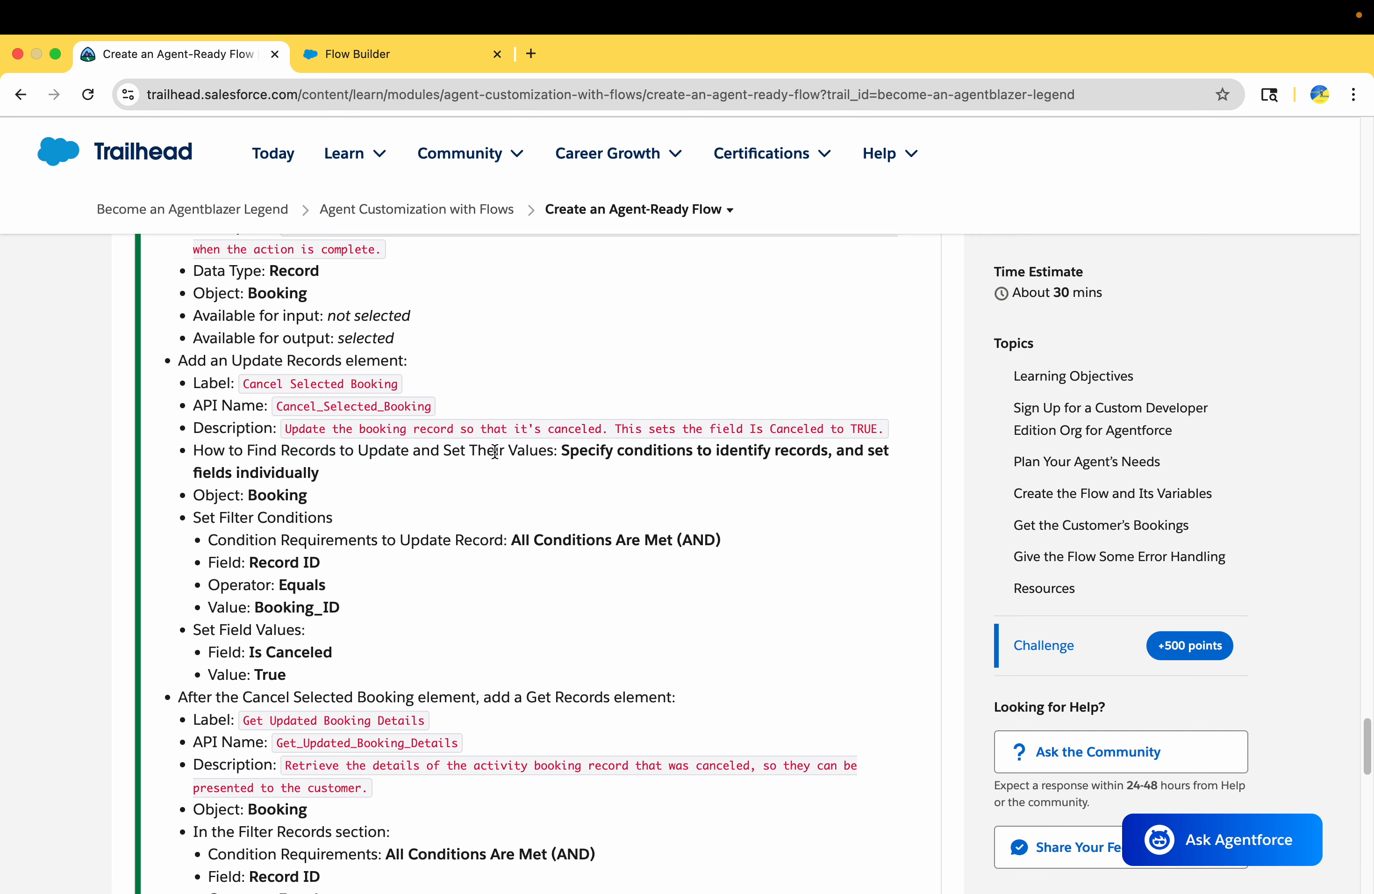
{"action": "left_click_drag", "start_coordinate": [568, 450], "coordinate": [592, 476]}
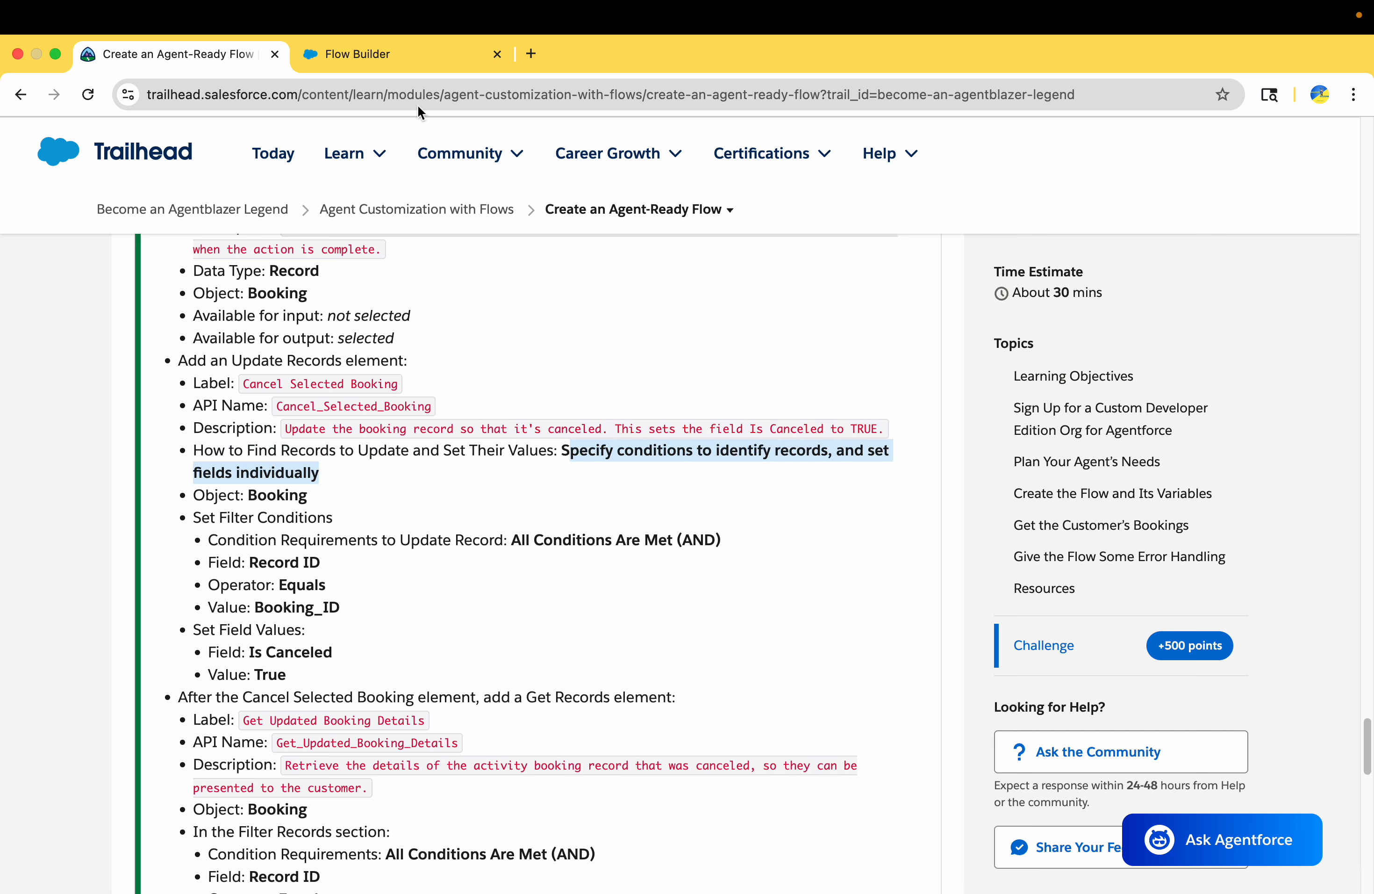
{"action": "left_click", "coordinate": [374, 51]}
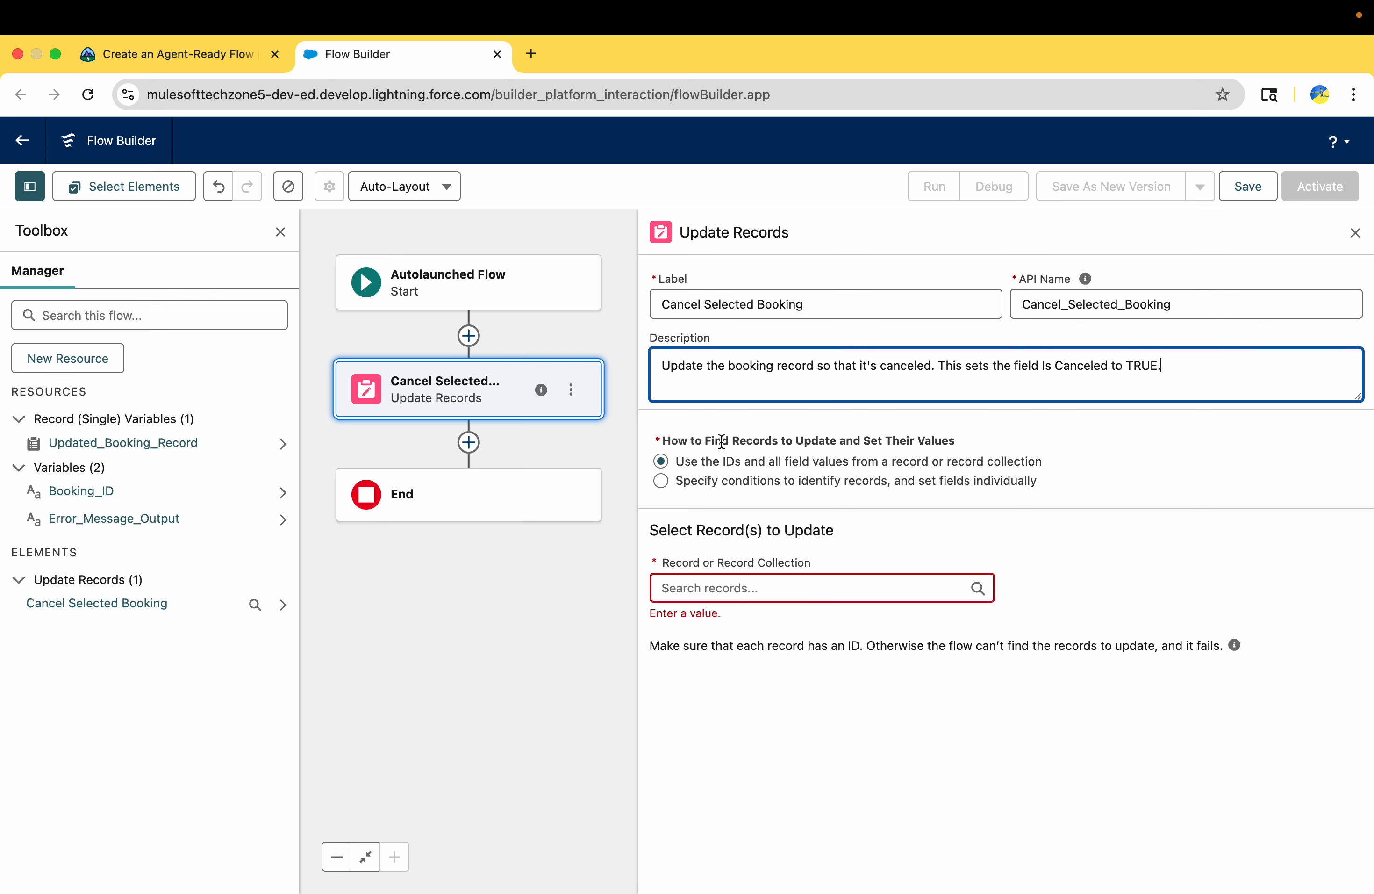
{"action": "left_click", "coordinate": [662, 481]}
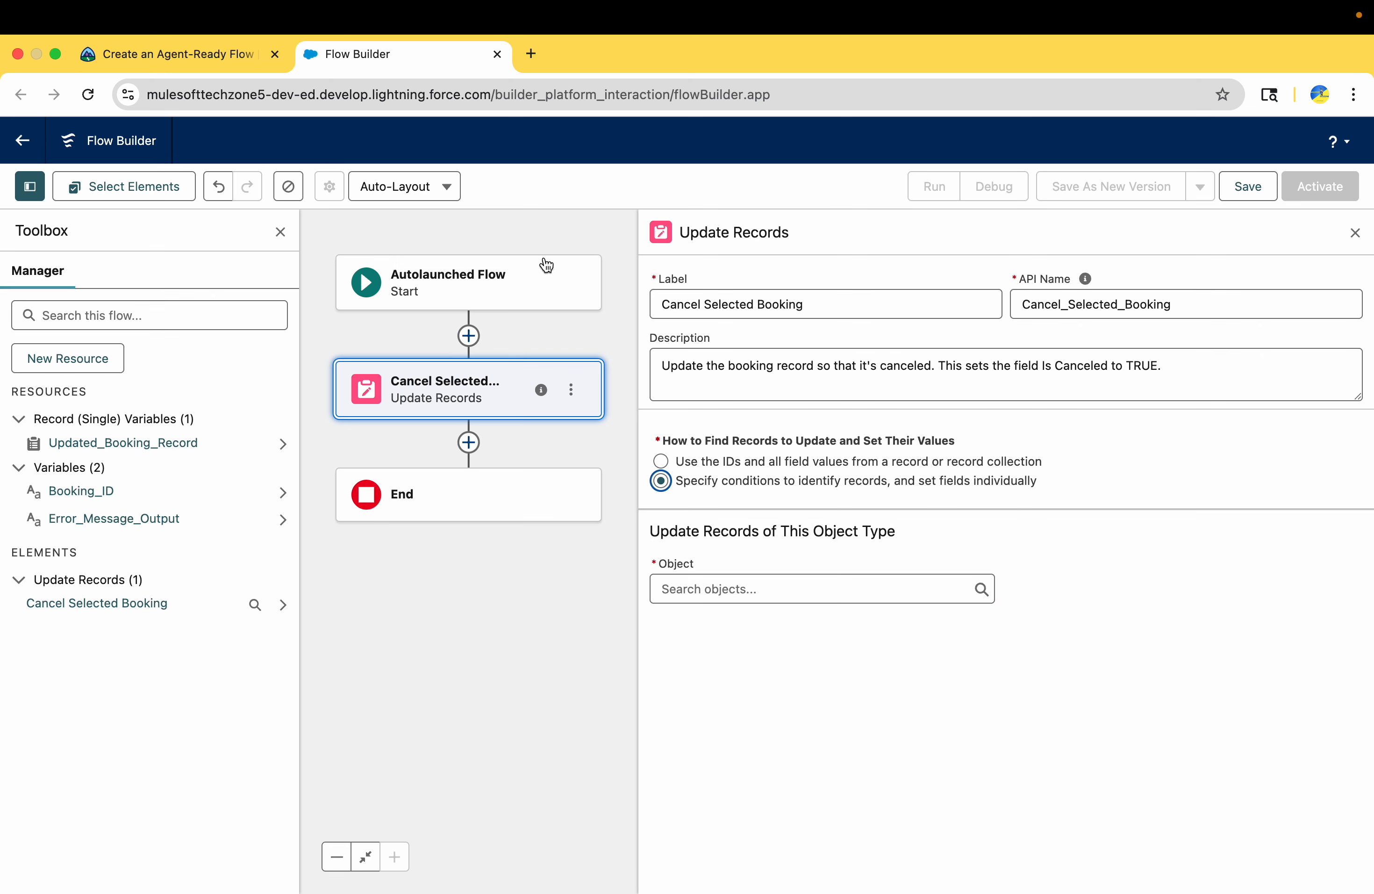
Check the required object in Trailhead and set the Cancel Selected Booking element's object to Booking
{"action": "left_click", "coordinate": [116, 56]}
{"action": "scroll", "coordinate": [293, 449], "scroll_direction": "down", "scroll_amount": 2}
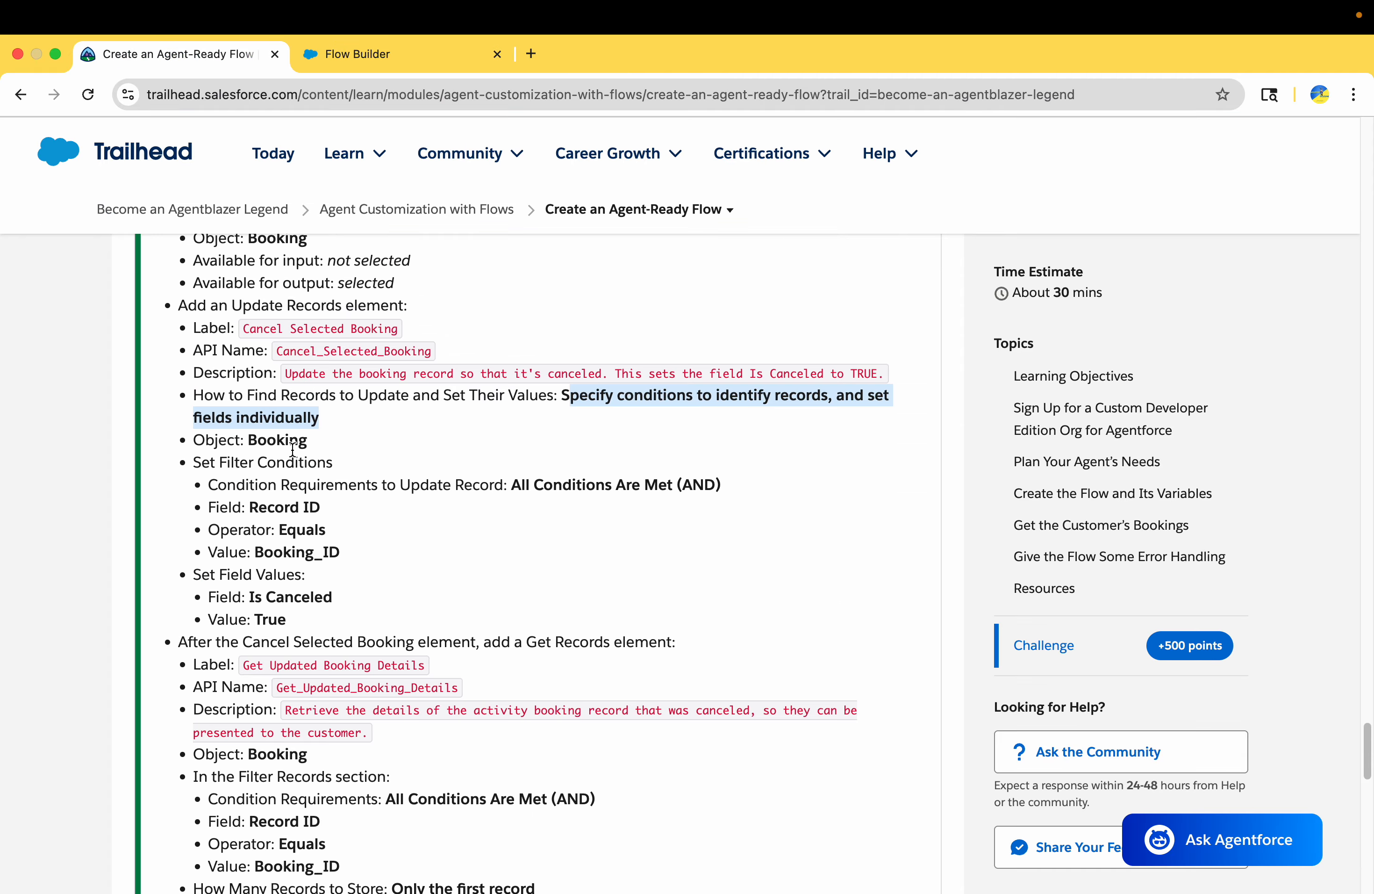
{"action": "double_click", "coordinate": [275, 441]}
{"action": "left_click", "coordinate": [366, 56]}
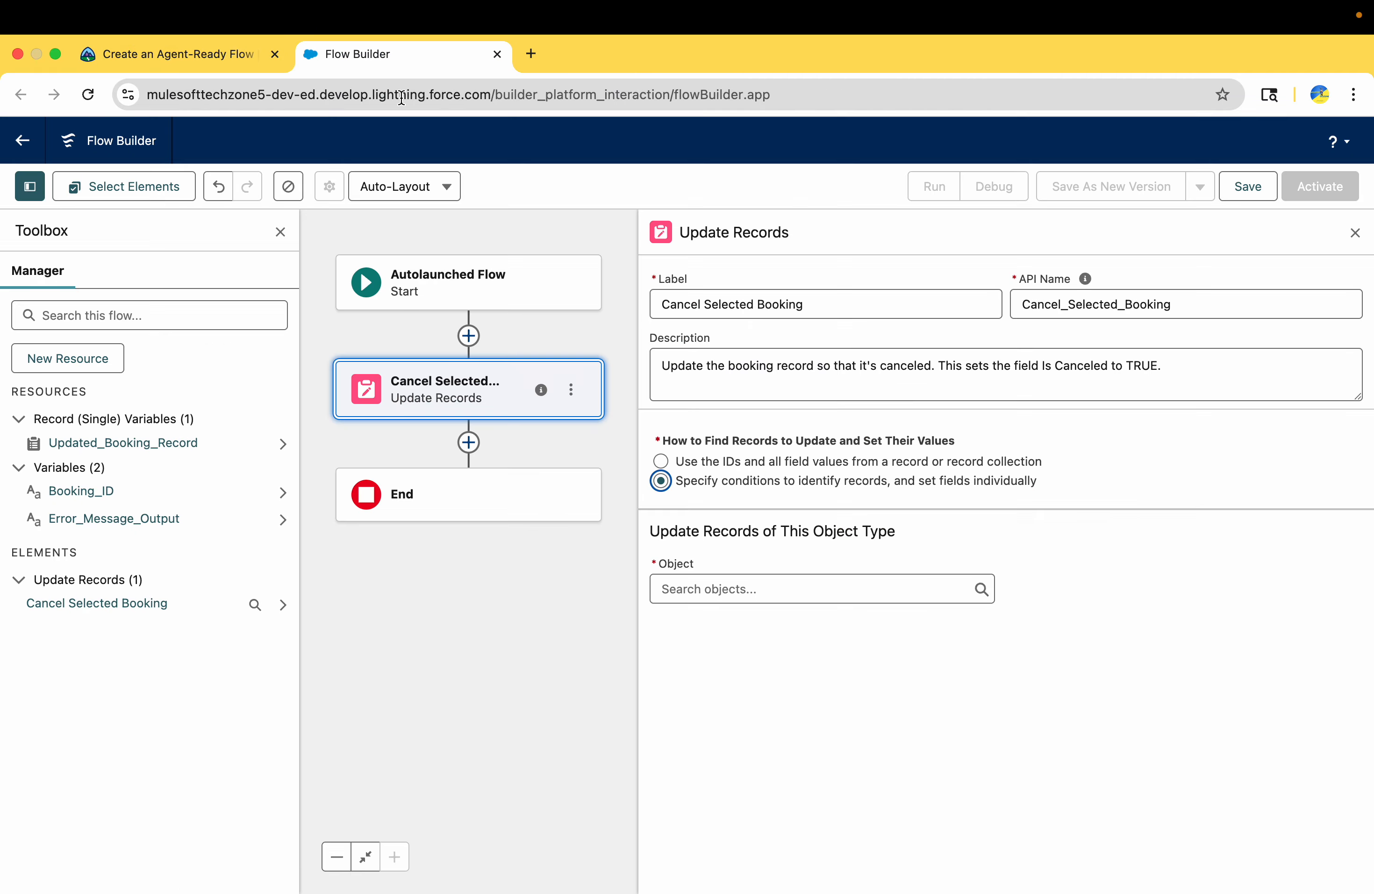
{"action": "left_click", "coordinate": [682, 583]}
{"action": "type", "text": "booki"}
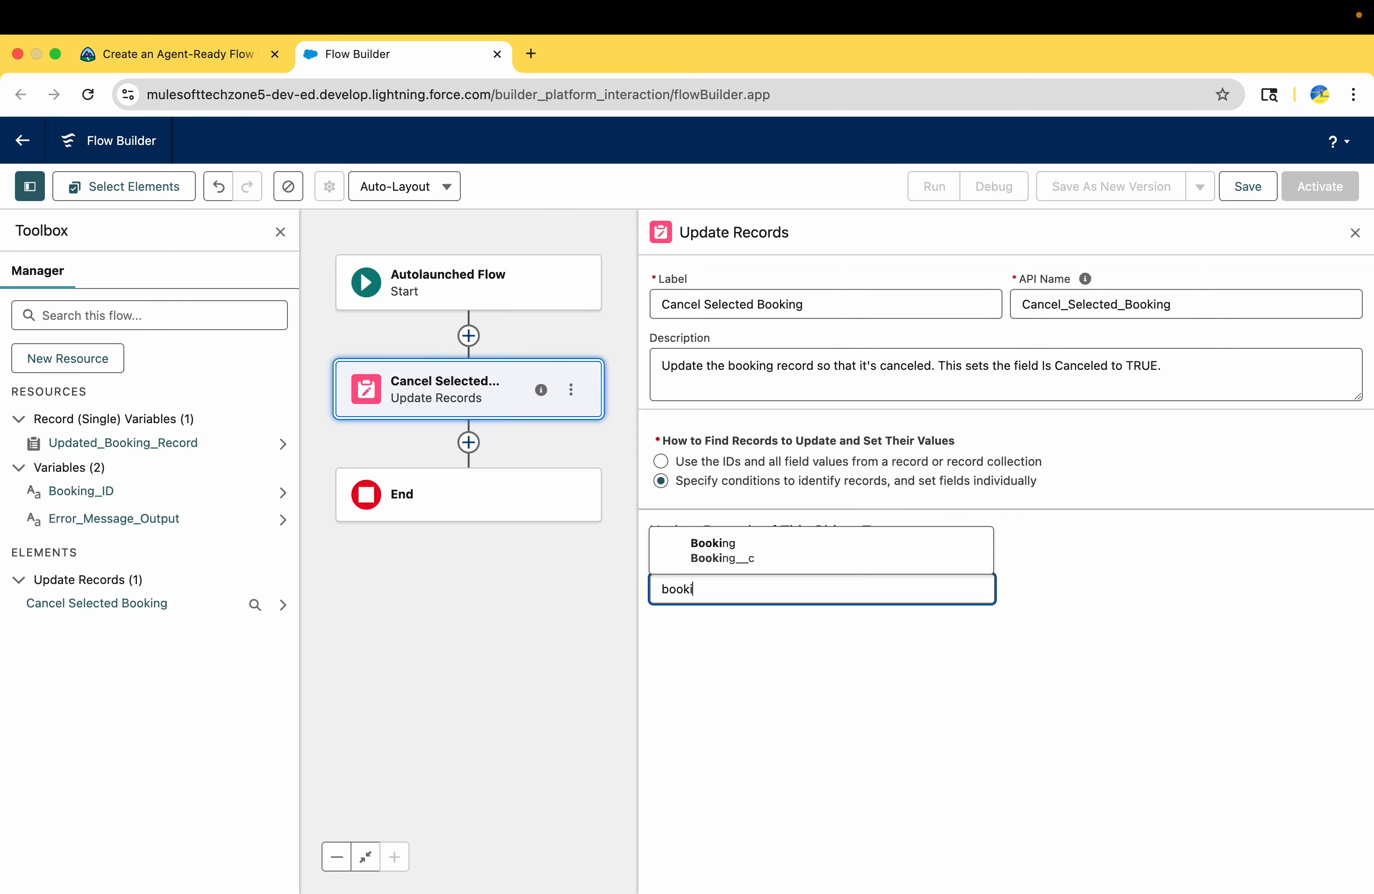
{"action": "left_click", "coordinate": [713, 558]}
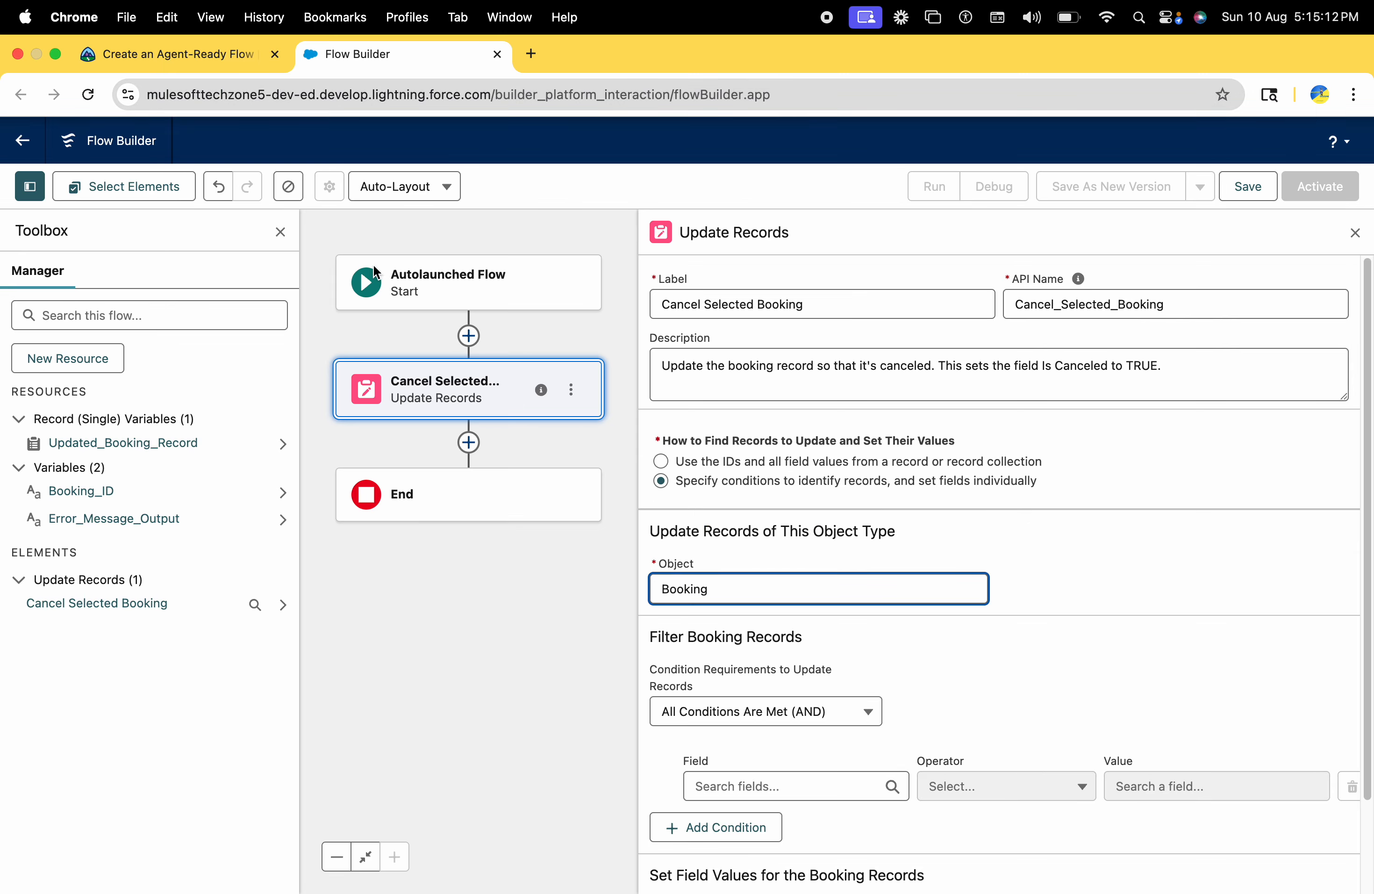
Review the challenge's filter conditions in Trailhead and set the first filter condition's field to Record ID
{"action": "scroll", "coordinate": [974, 692], "scroll_direction": "down", "scroll_amount": 3}
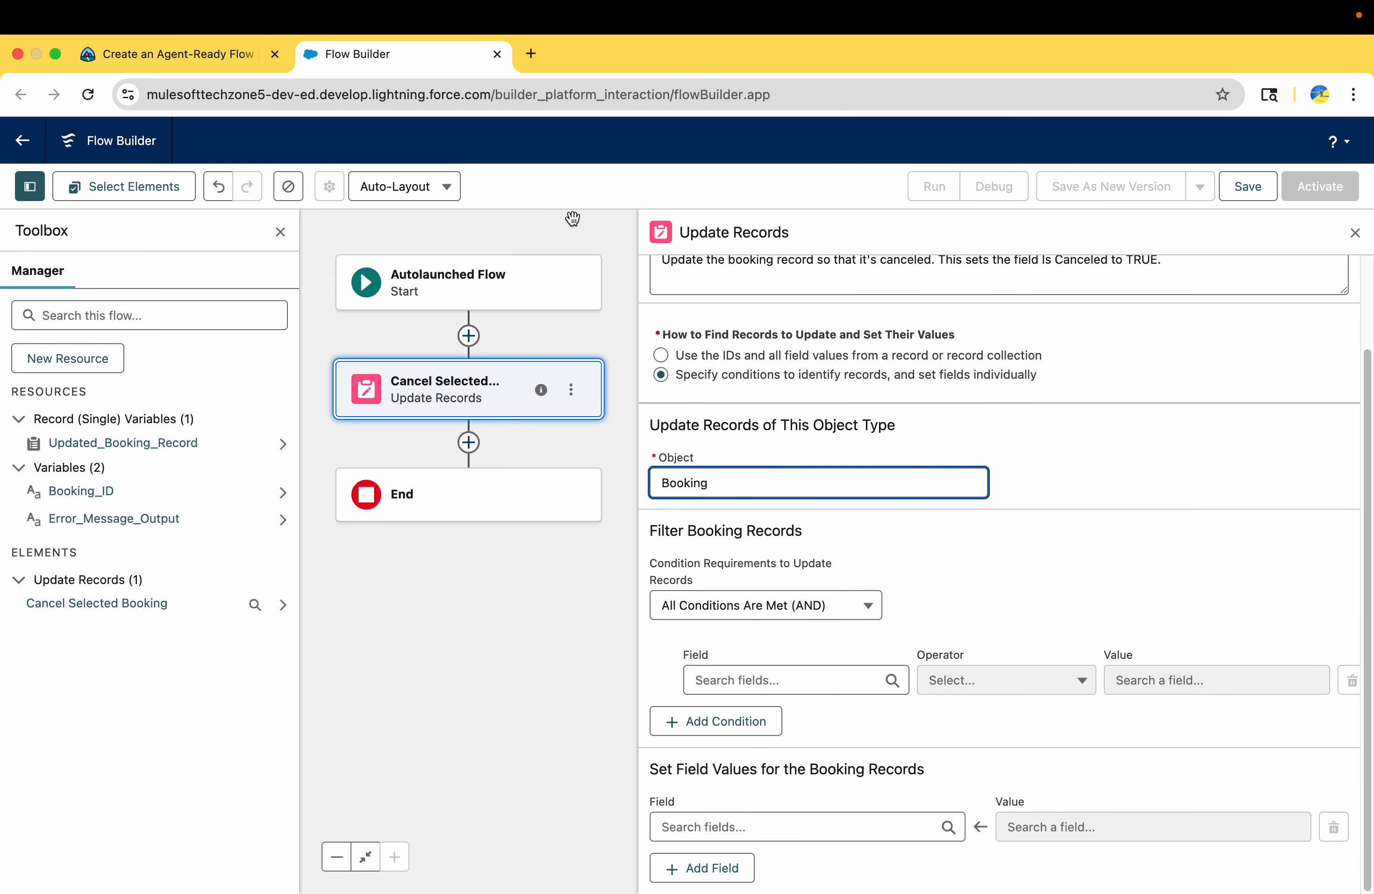
{"action": "left_click", "coordinate": [176, 58]}
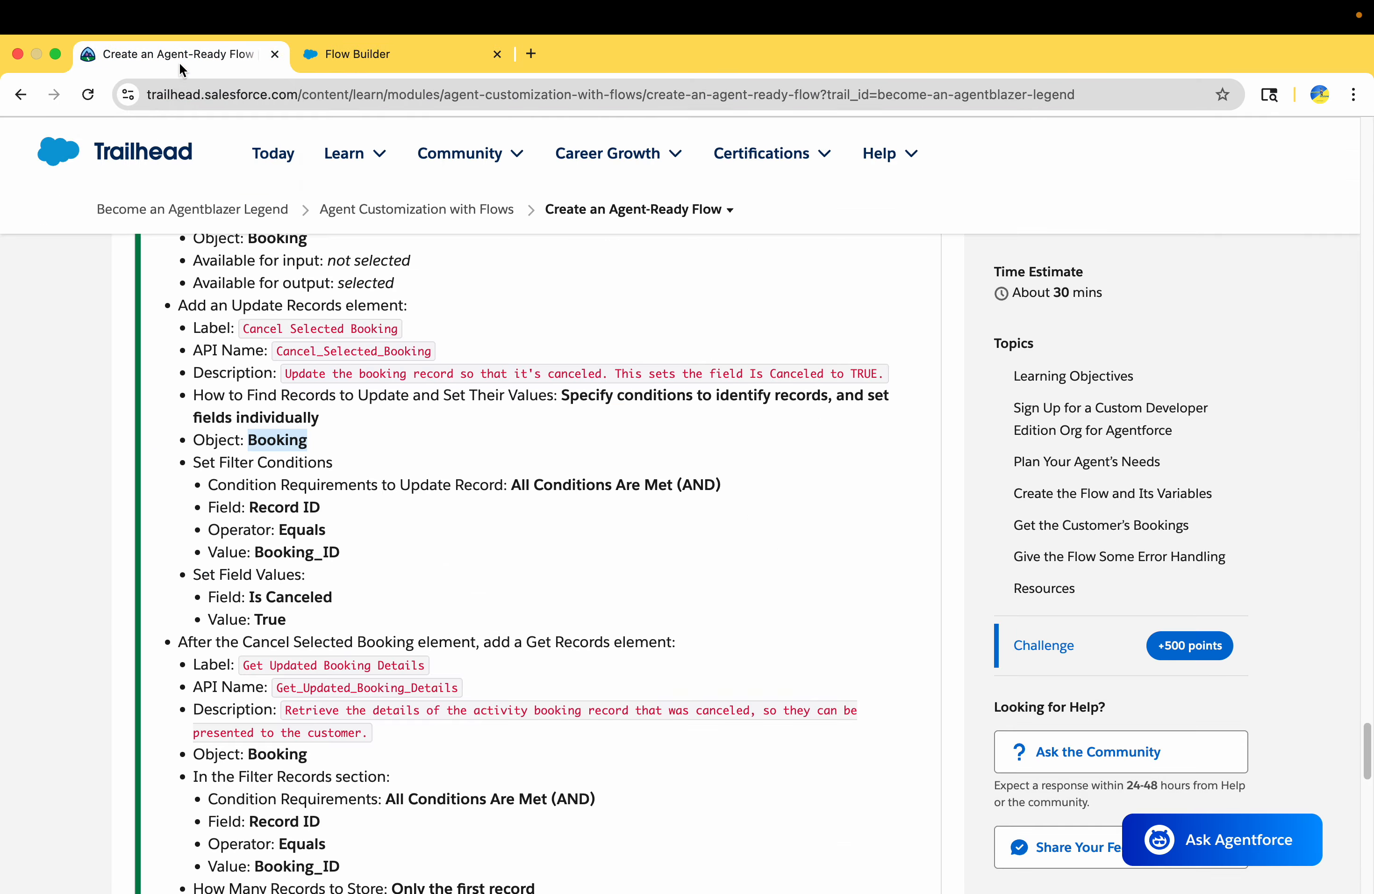
{"action": "scroll", "coordinate": [412, 511], "scroll_direction": "down", "scroll_amount": 3}
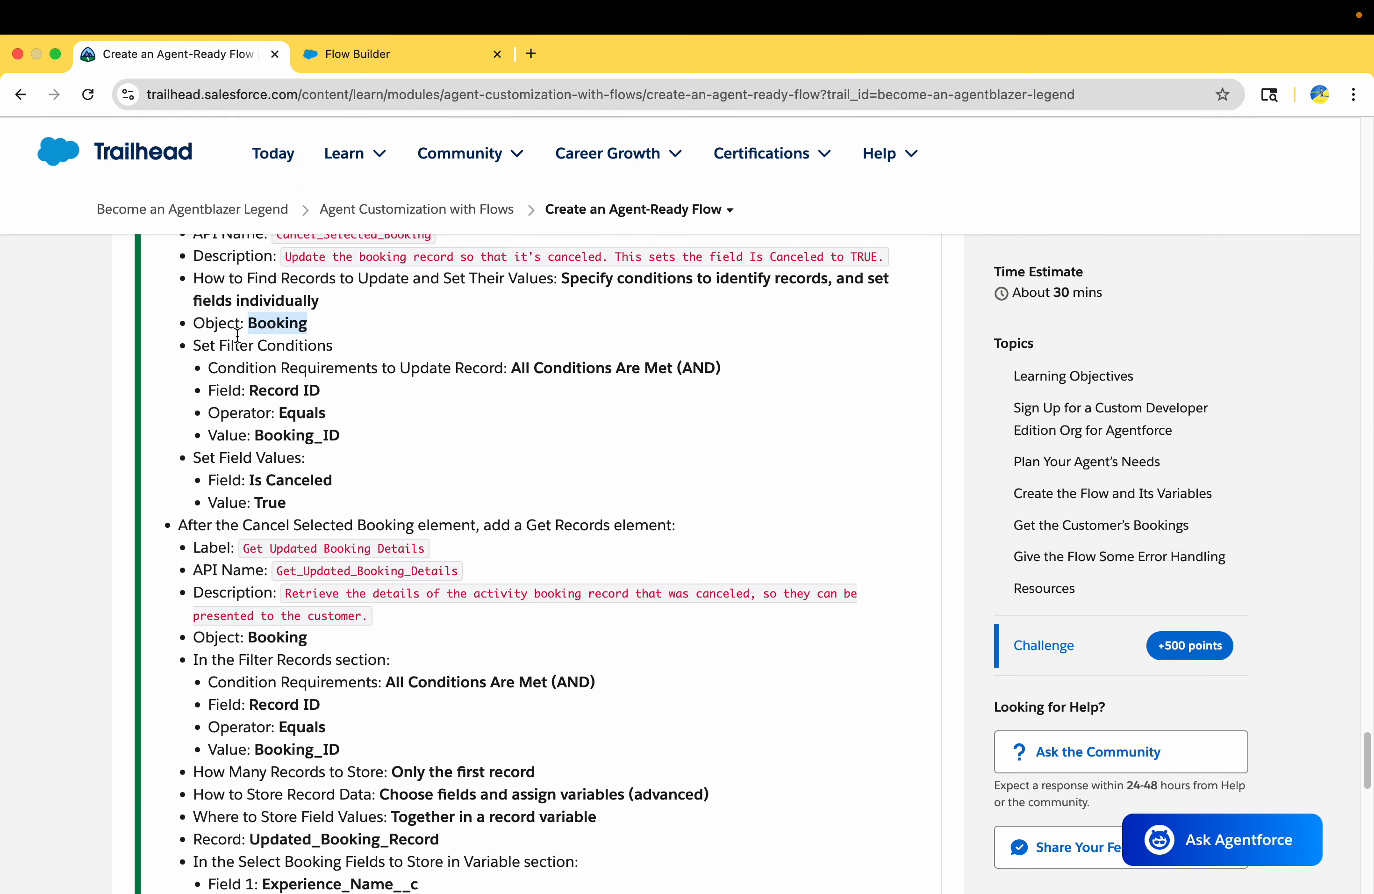
{"action": "left_click_drag", "start_coordinate": [508, 364], "coordinate": [760, 365]}
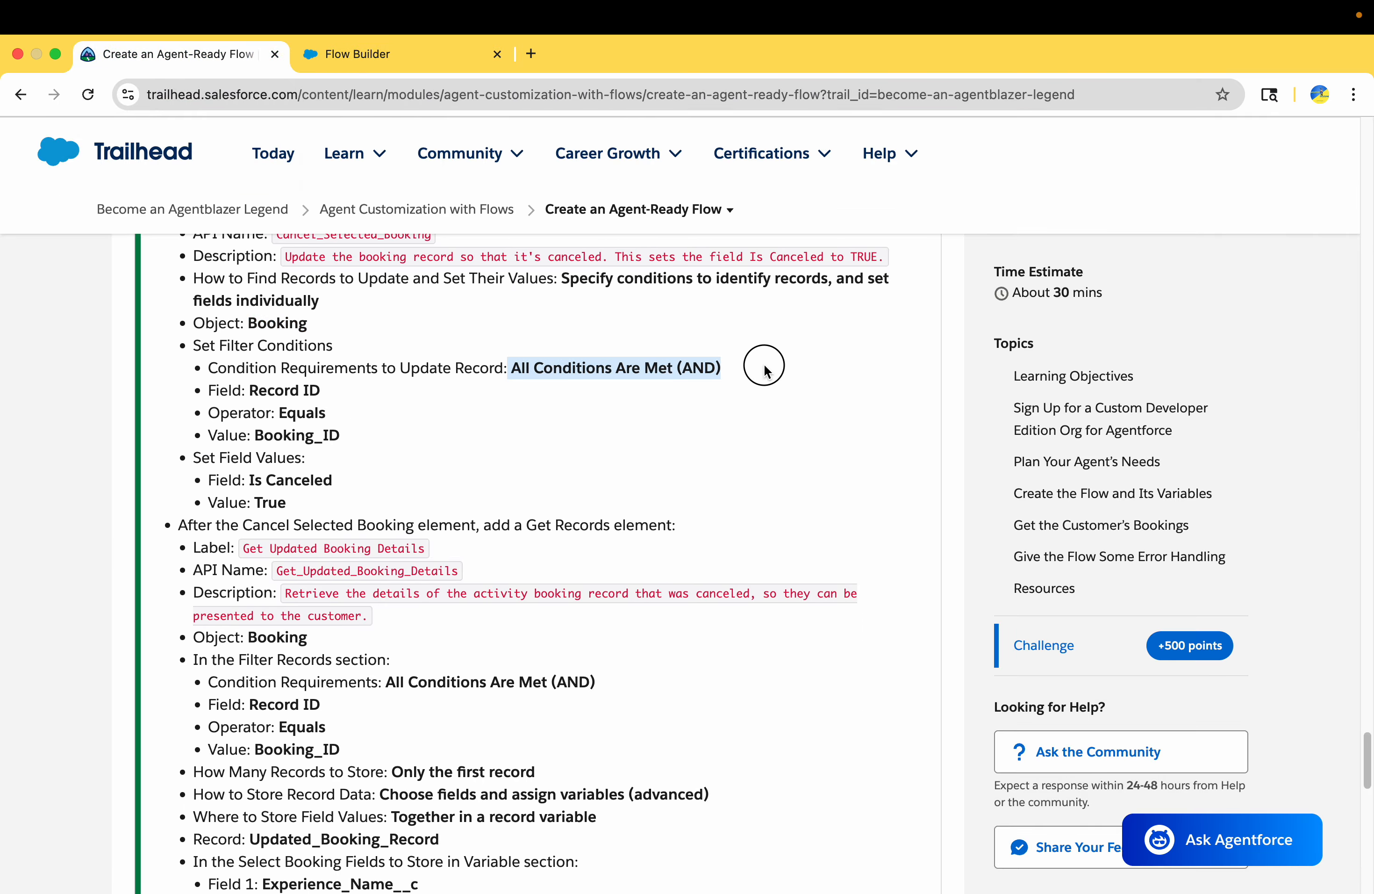
{"action": "double_click", "coordinate": [278, 391]}
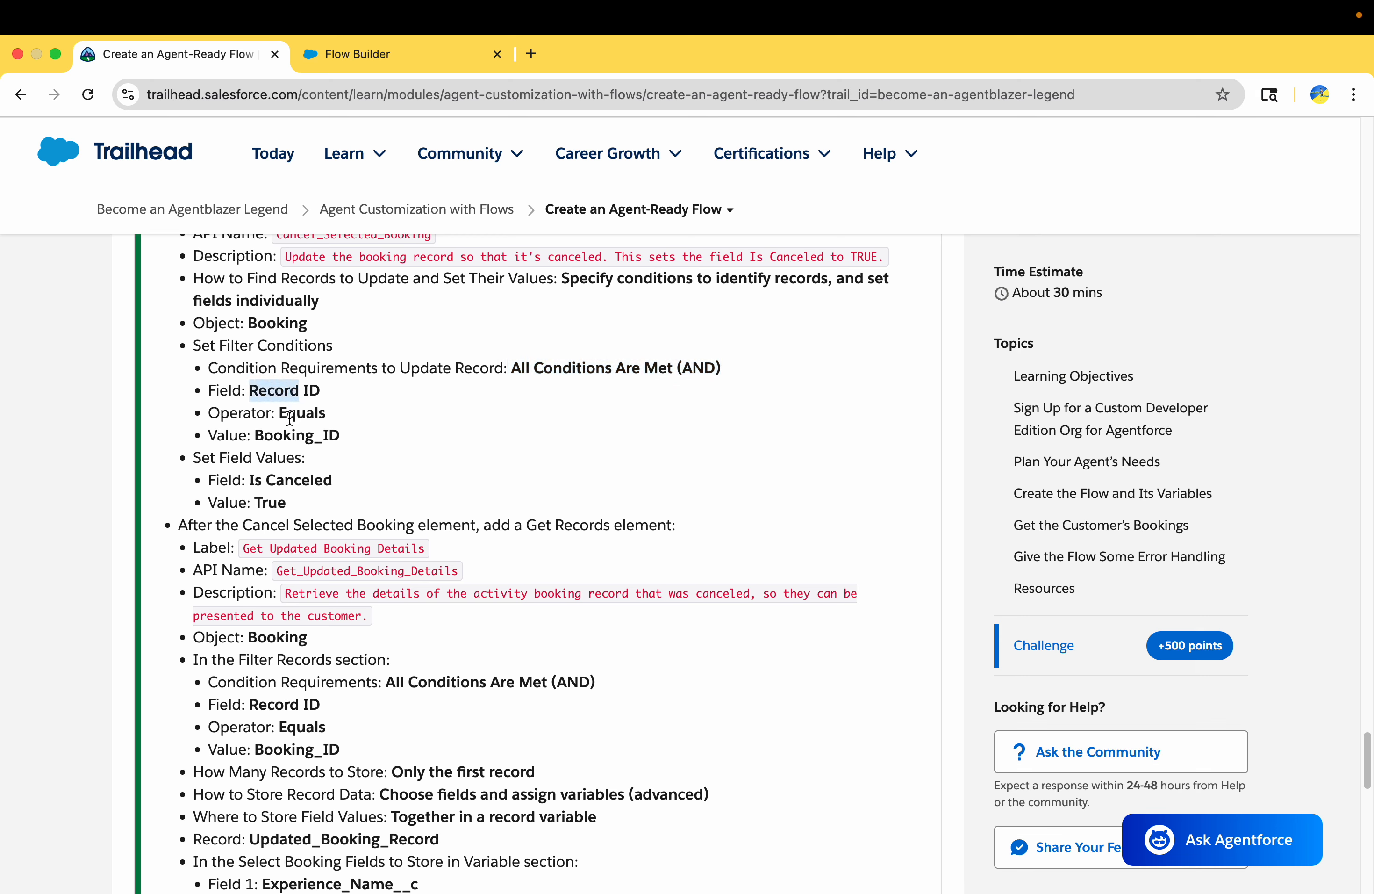
{"action": "left_click", "coordinate": [296, 393]}
{"action": "left_click", "coordinate": [394, 51]}
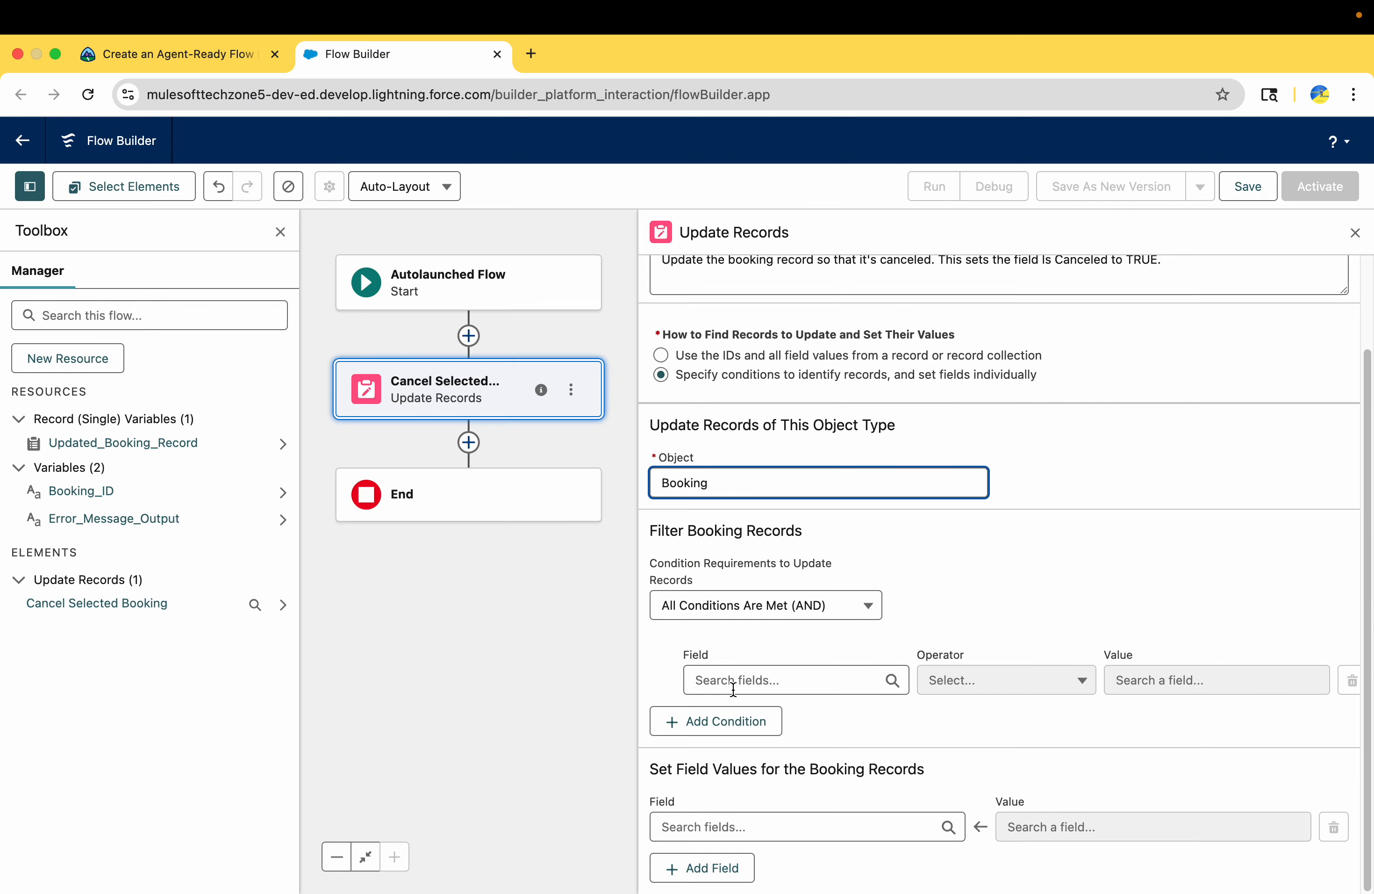
{"action": "left_click", "coordinate": [749, 682]}
{"action": "type", "text": "record"}
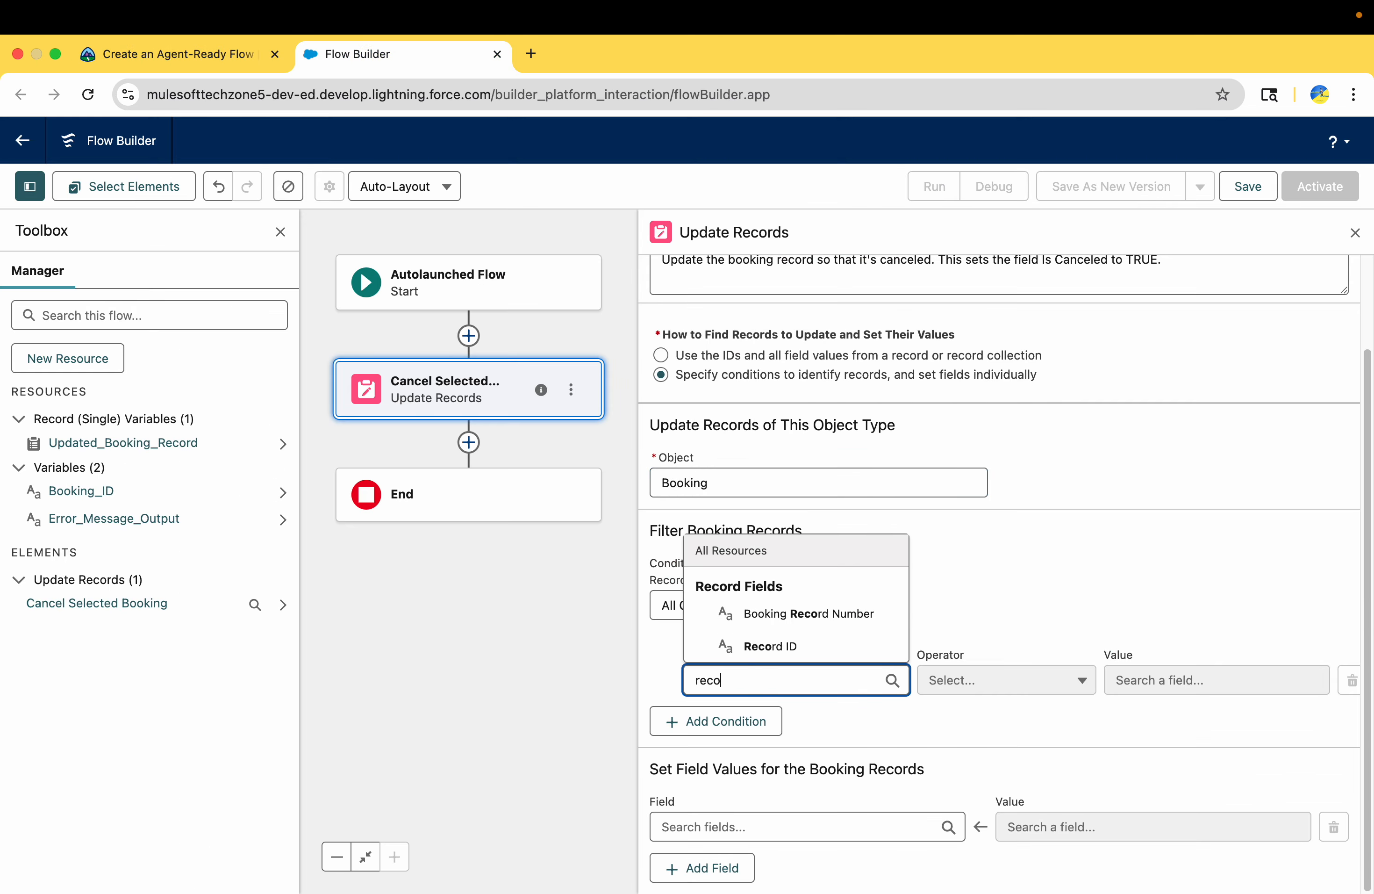
{"action": "left_click", "coordinate": [776, 646]}
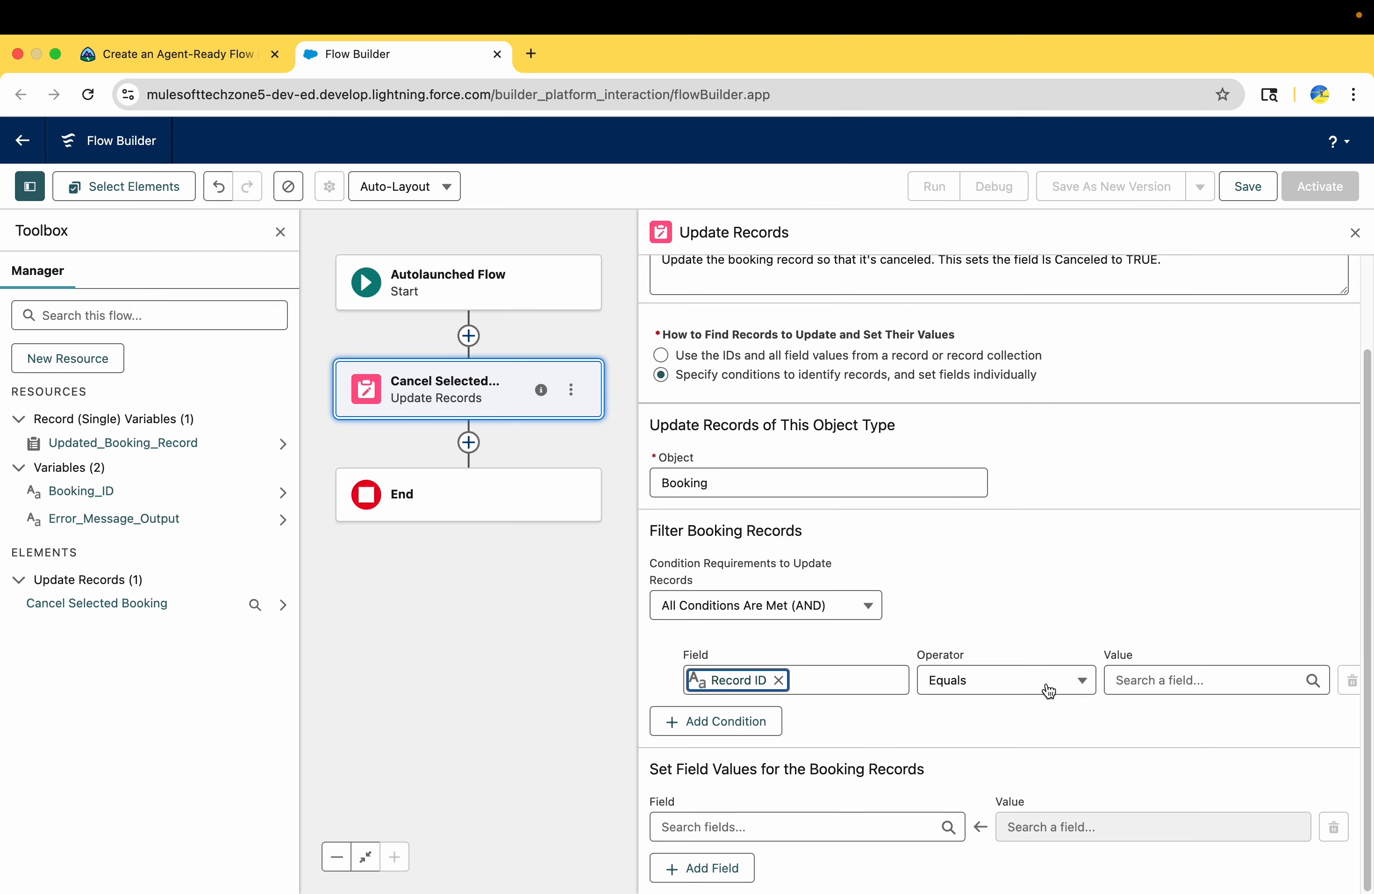
Set the value of the Record ID filter condition to the Booking_ID variable
{"action": "left_click", "coordinate": [1160, 679]}
{"action": "type", "text": "bob"}
{"action": "key", "text": "BackSpace"}
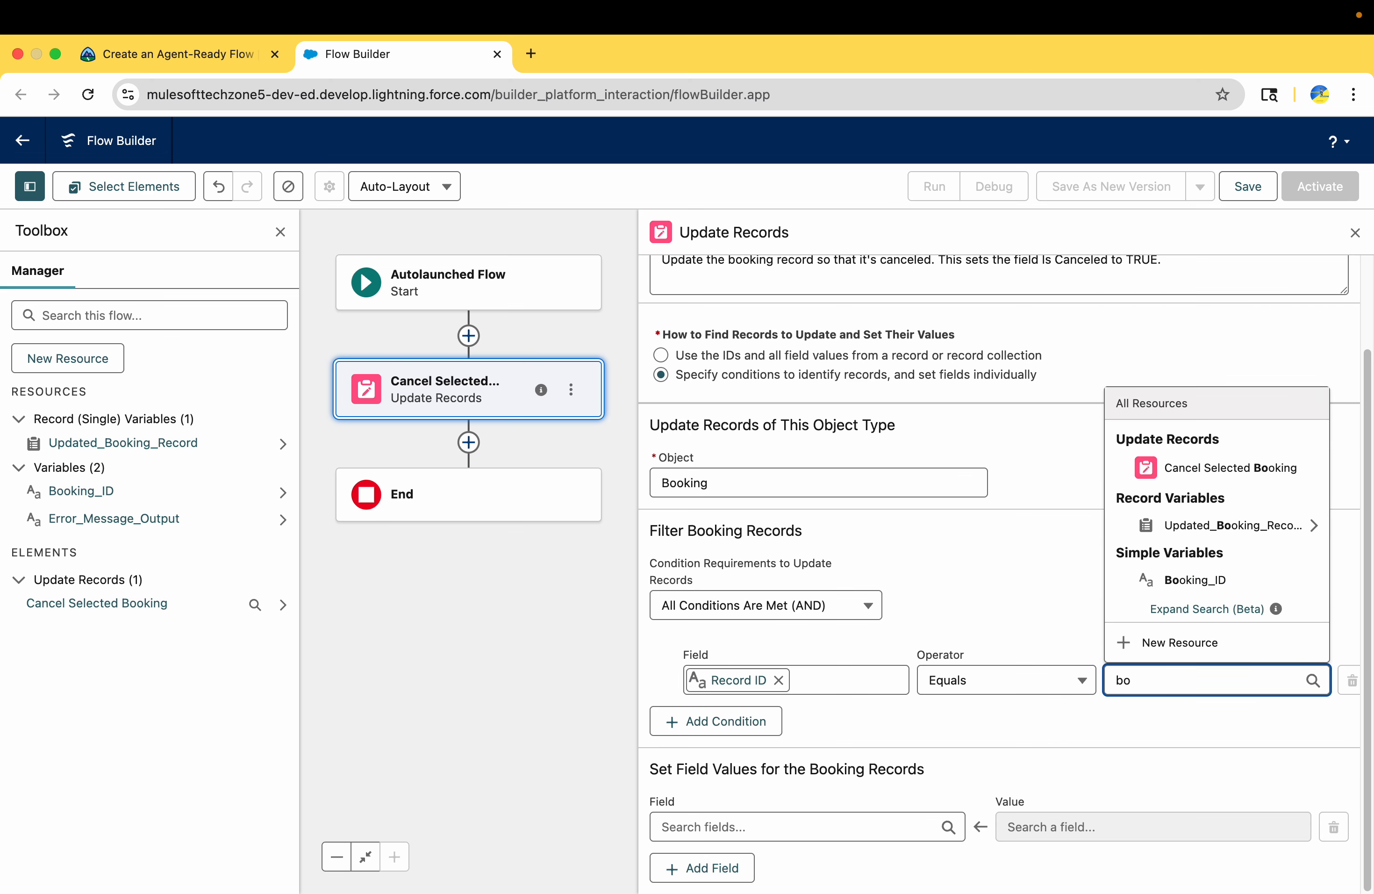
{"action": "type", "text": "oki"}
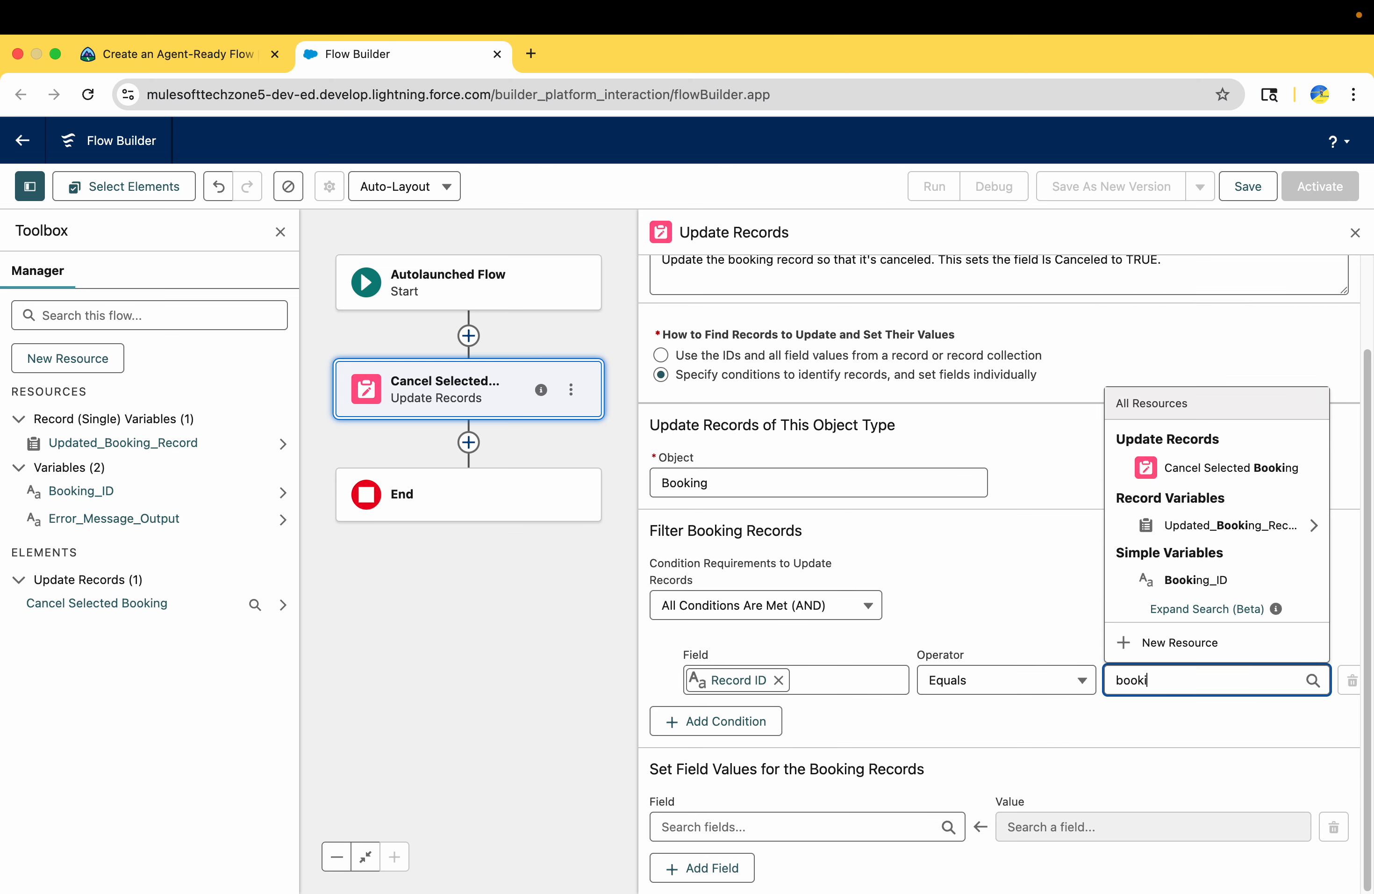
{"action": "left_click", "coordinate": [1211, 579]}
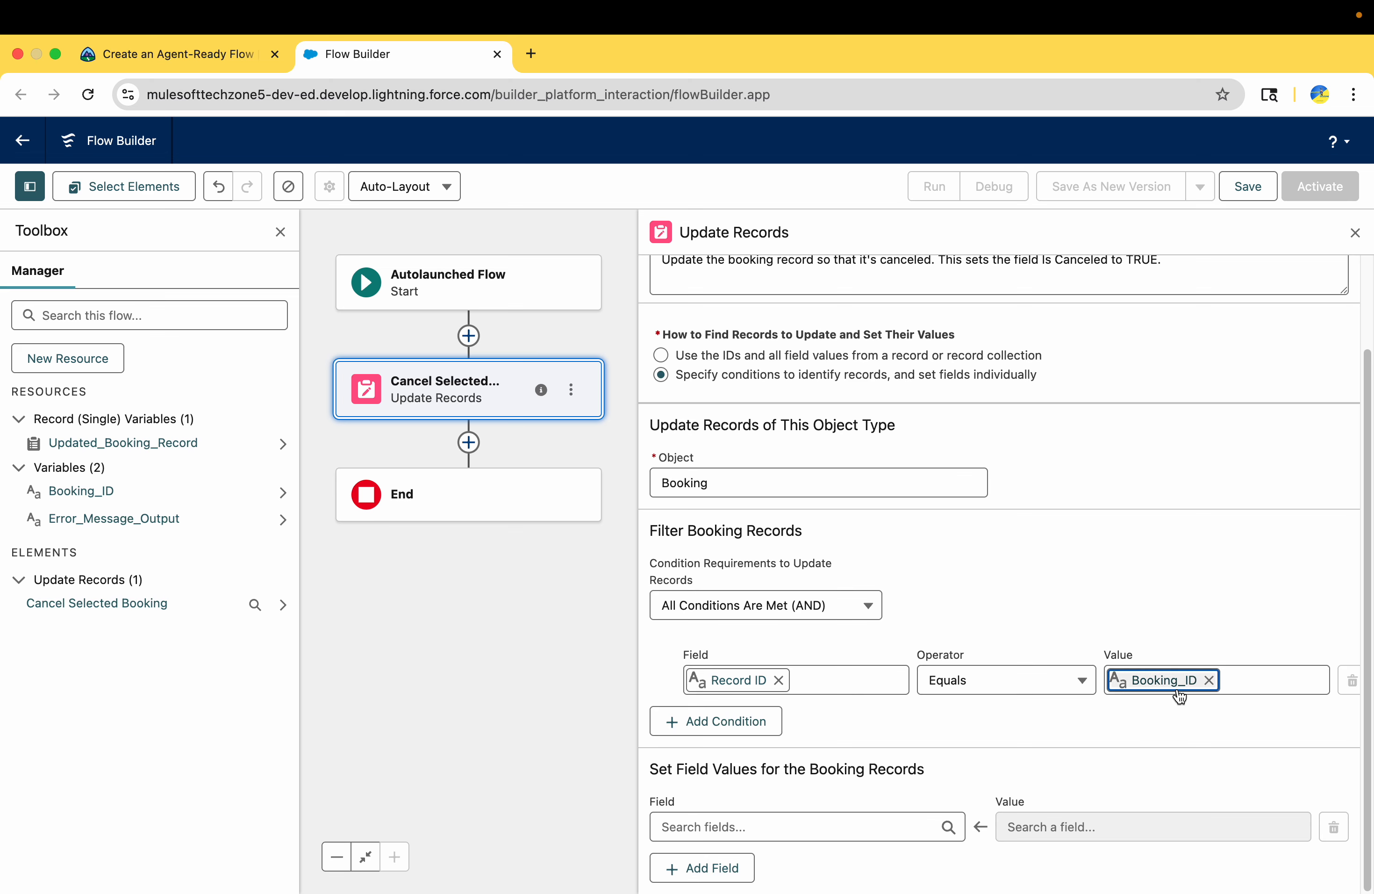
Add a second filter condition row and review the challenge's Set Field Values instructions in Trailhead
{"action": "left_click", "coordinate": [746, 721]}
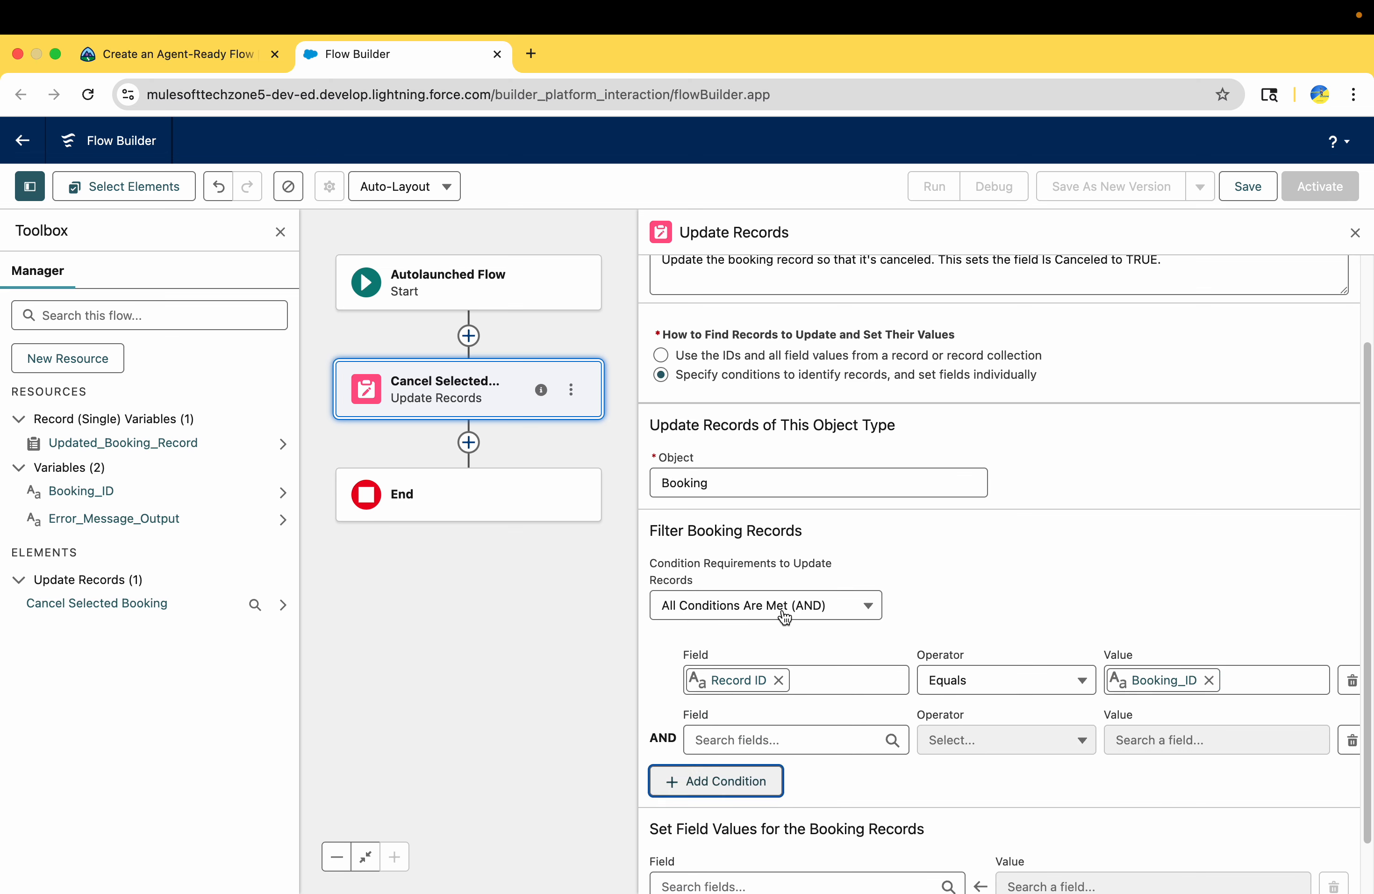
{"action": "left_click", "coordinate": [122, 56]}
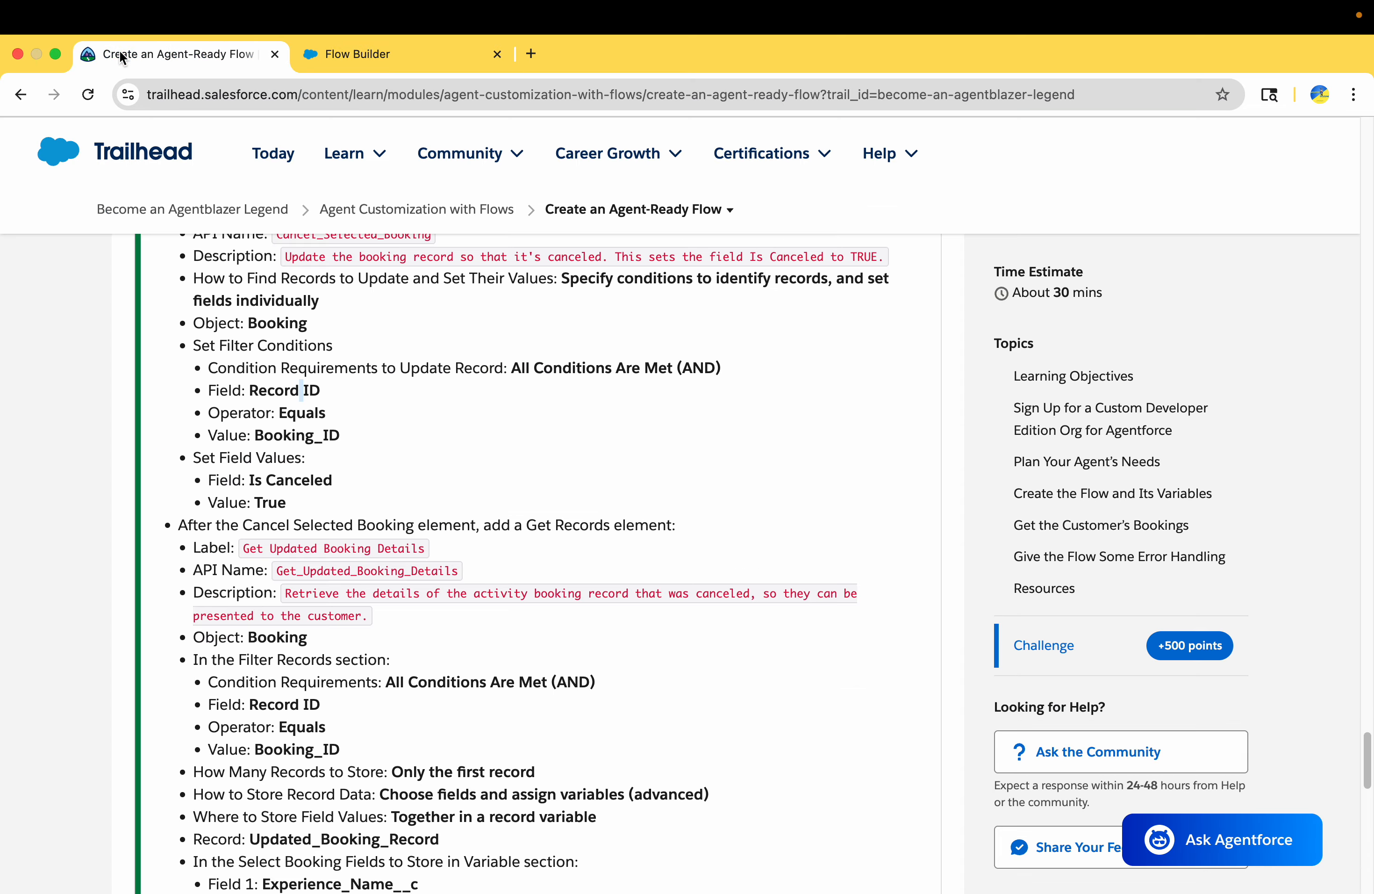
{"action": "scroll", "coordinate": [376, 655], "scroll_direction": "down", "scroll_amount": 5}
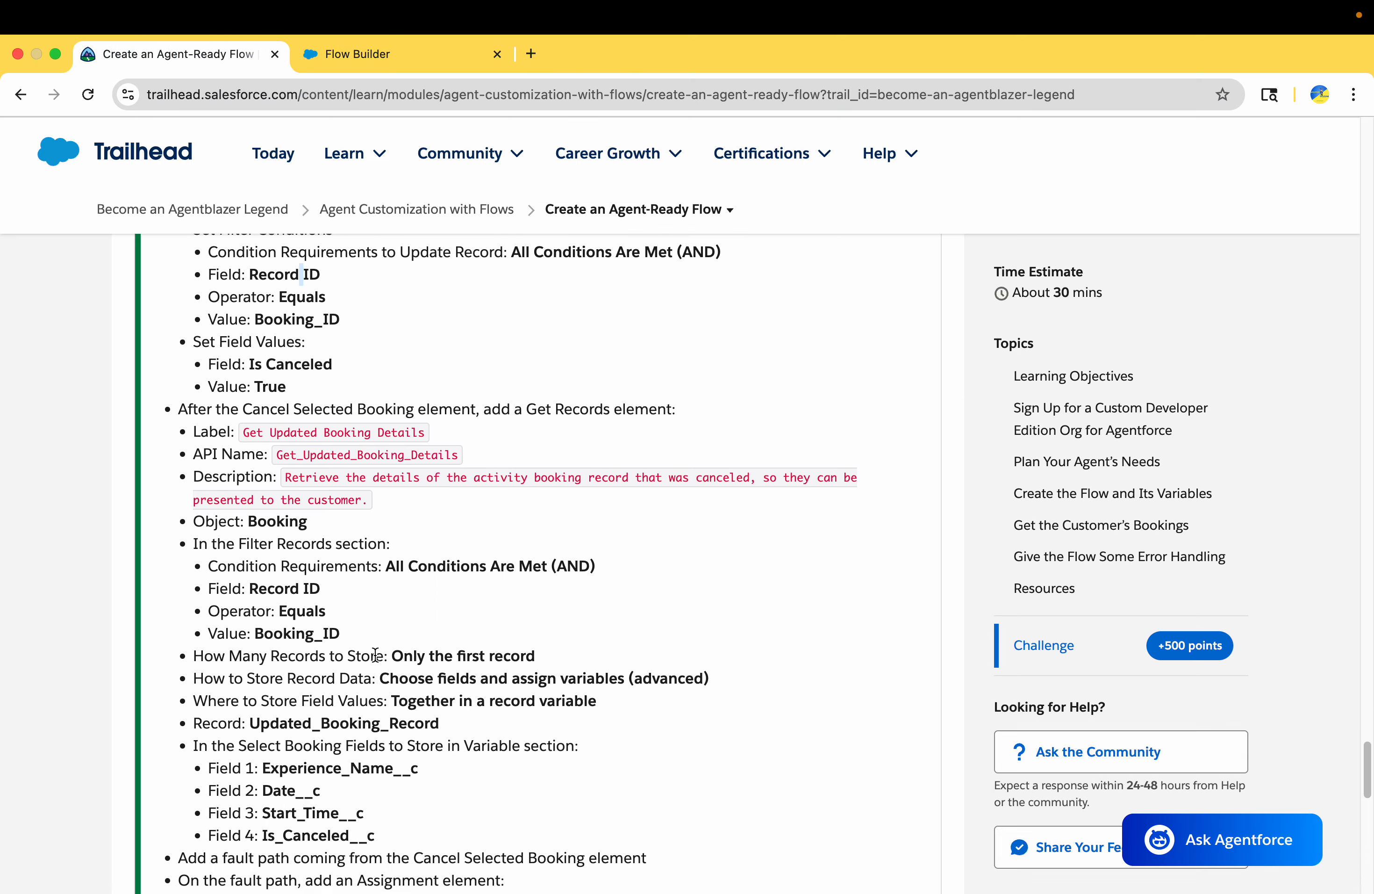
{"action": "scroll", "coordinate": [301, 594], "scroll_direction": "down", "scroll_amount": 2}
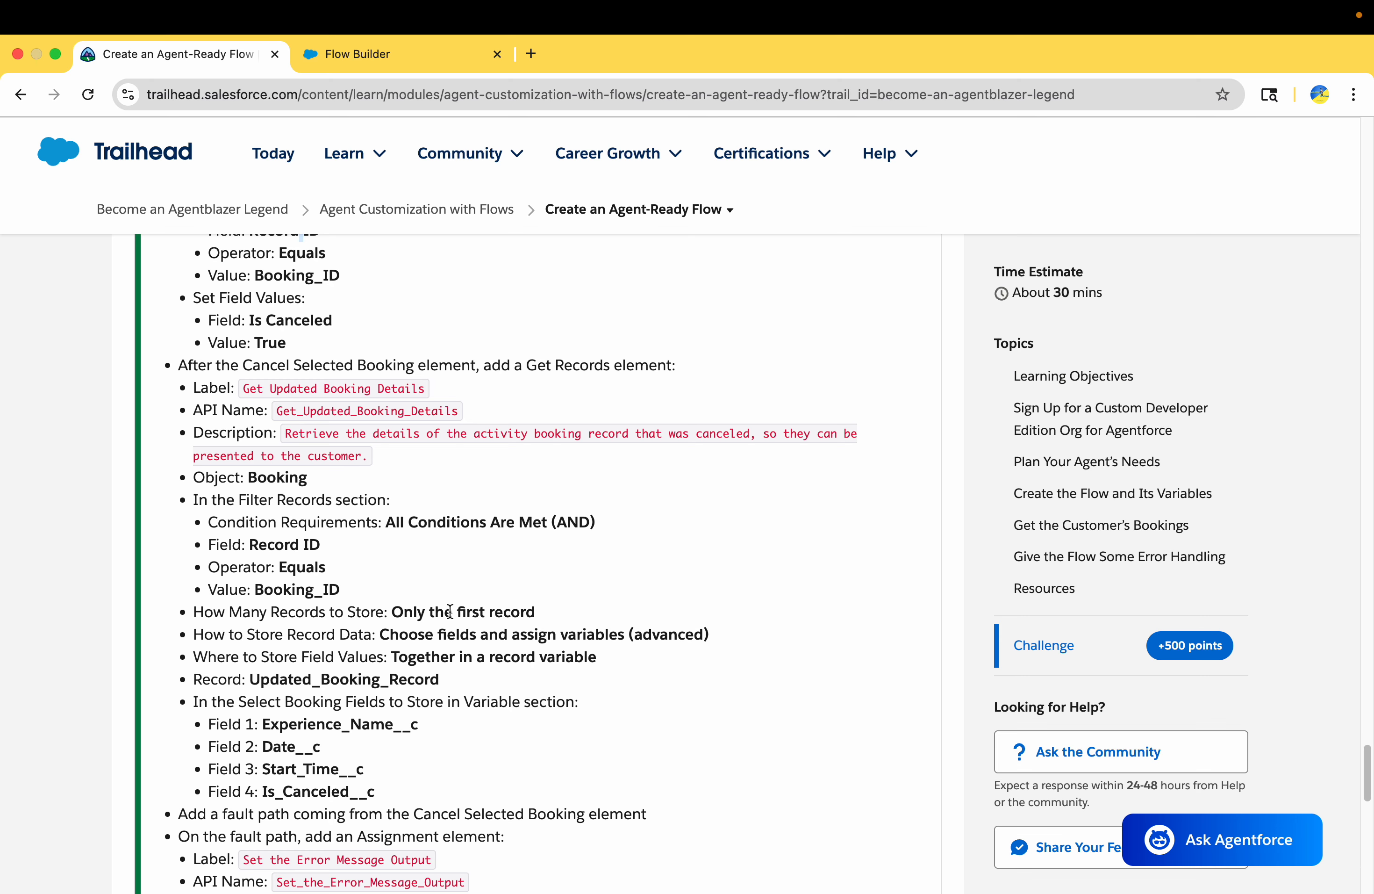
{"action": "scroll", "coordinate": [434, 617], "scroll_direction": "up", "scroll_amount": 3}
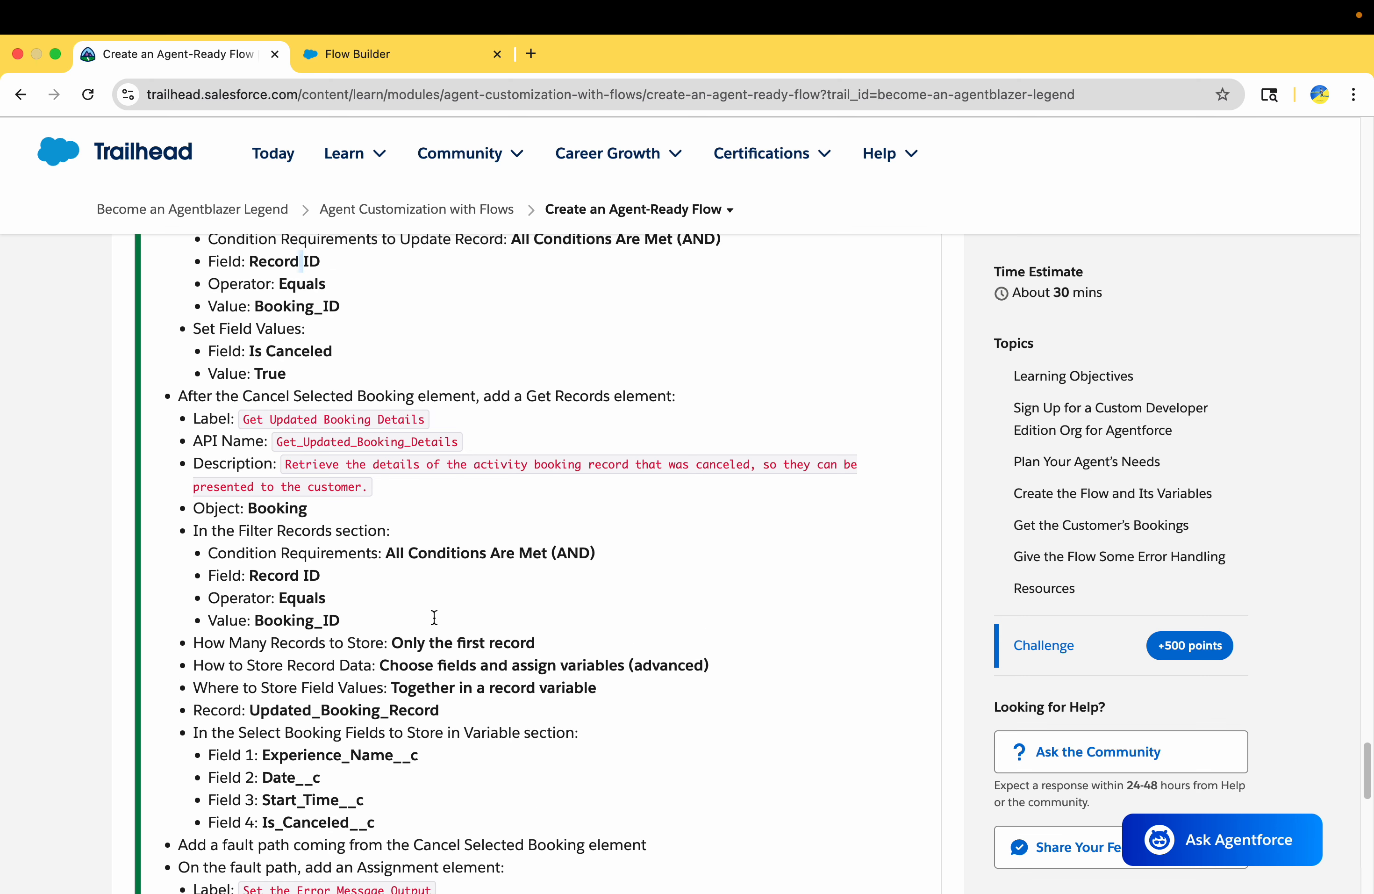
{"action": "left_click_drag", "start_coordinate": [254, 412], "coordinate": [366, 419]}
{"action": "scroll", "coordinate": [361, 416], "scroll_direction": "up", "scroll_amount": 2}
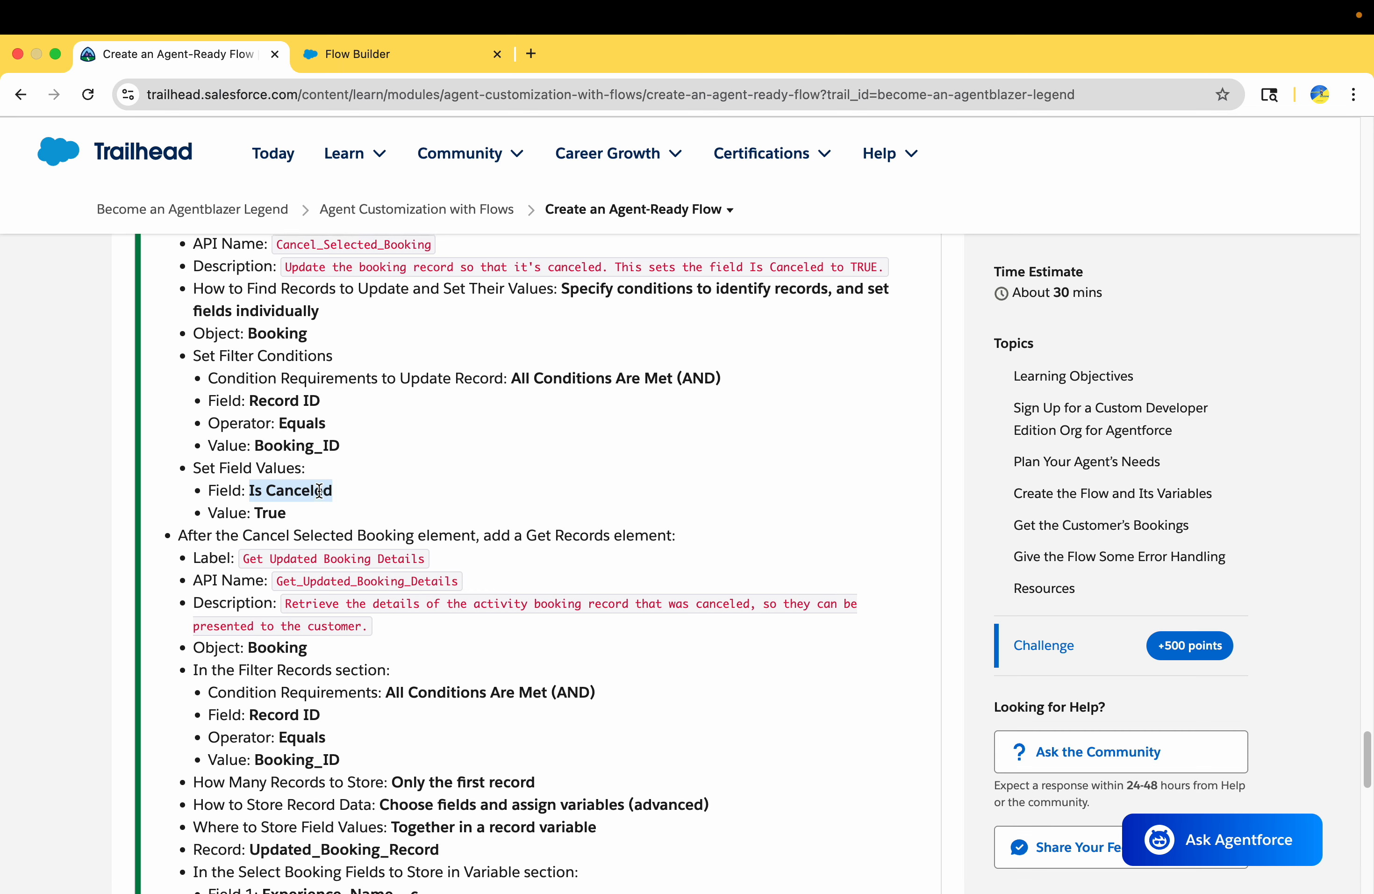
{"action": "scroll", "coordinate": [318, 491], "scroll_direction": "up", "scroll_amount": 1}
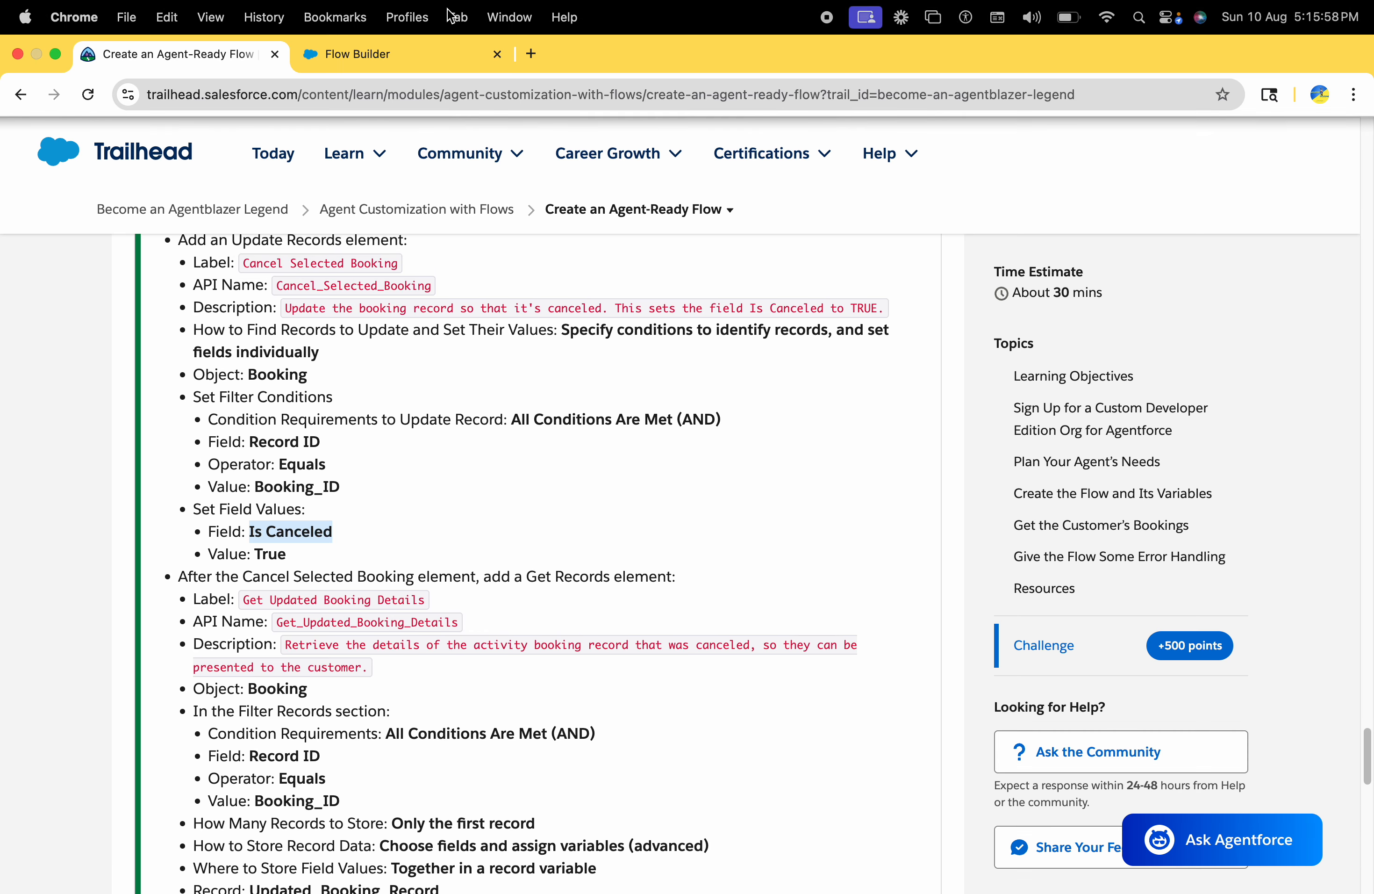
Set the second filter condition in Flow Builder to Is Canceled Equals True
{"action": "left_click", "coordinate": [357, 53]}
{"action": "left_click", "coordinate": [804, 749]}
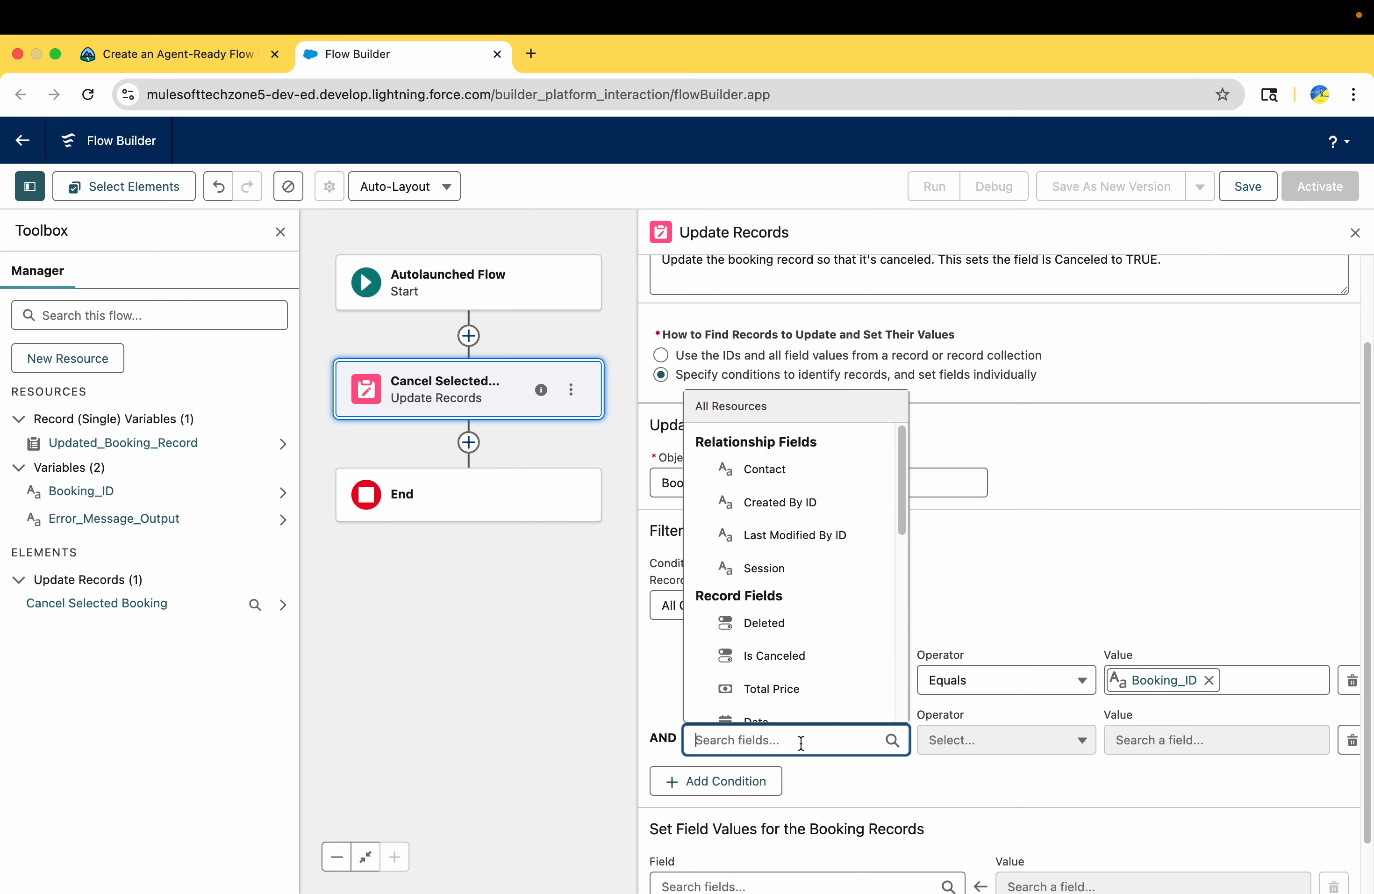
{"action": "left_click", "coordinate": [787, 652]}
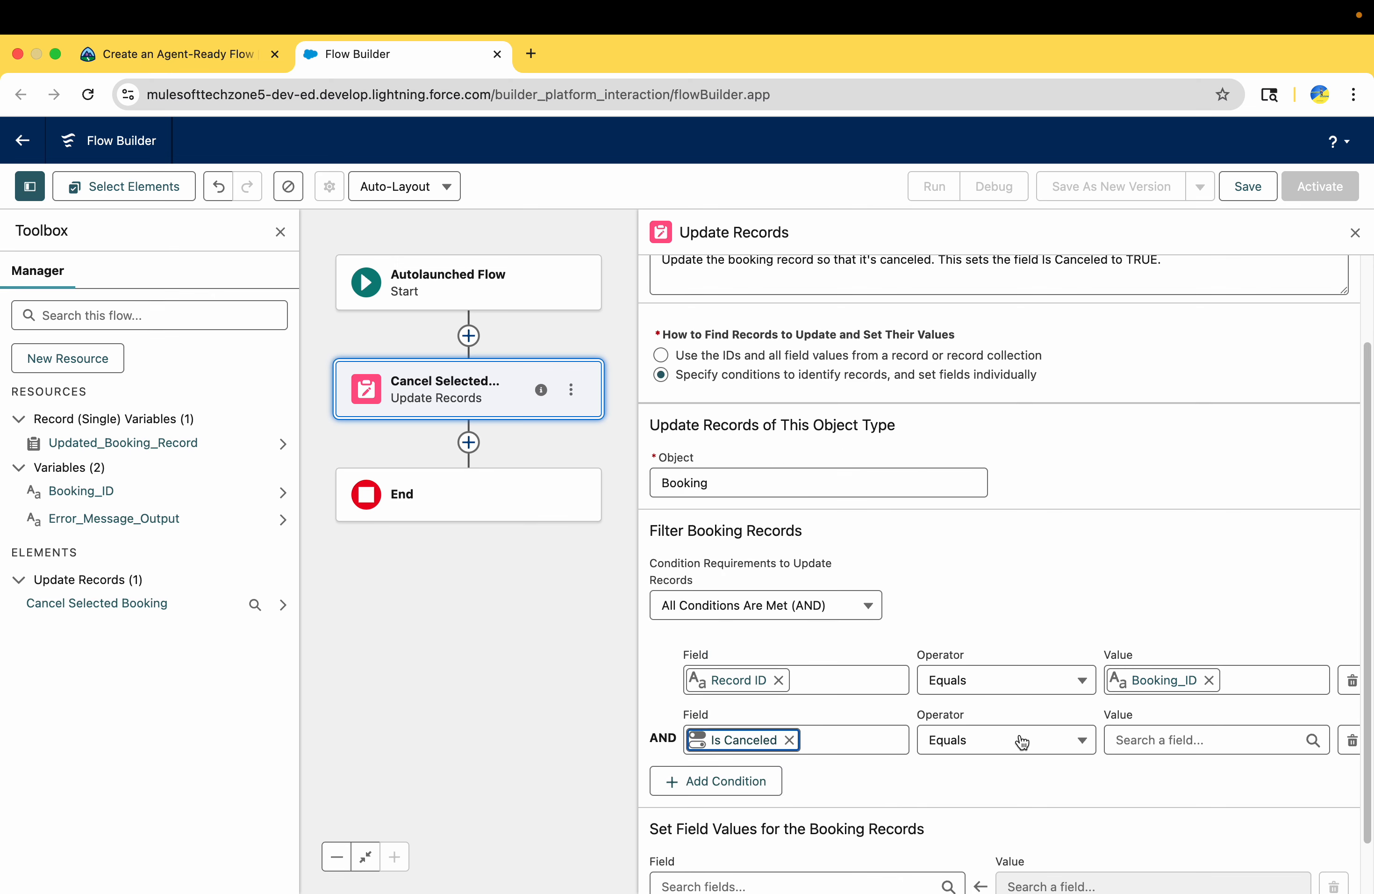
{"action": "left_click", "coordinate": [1188, 732]}
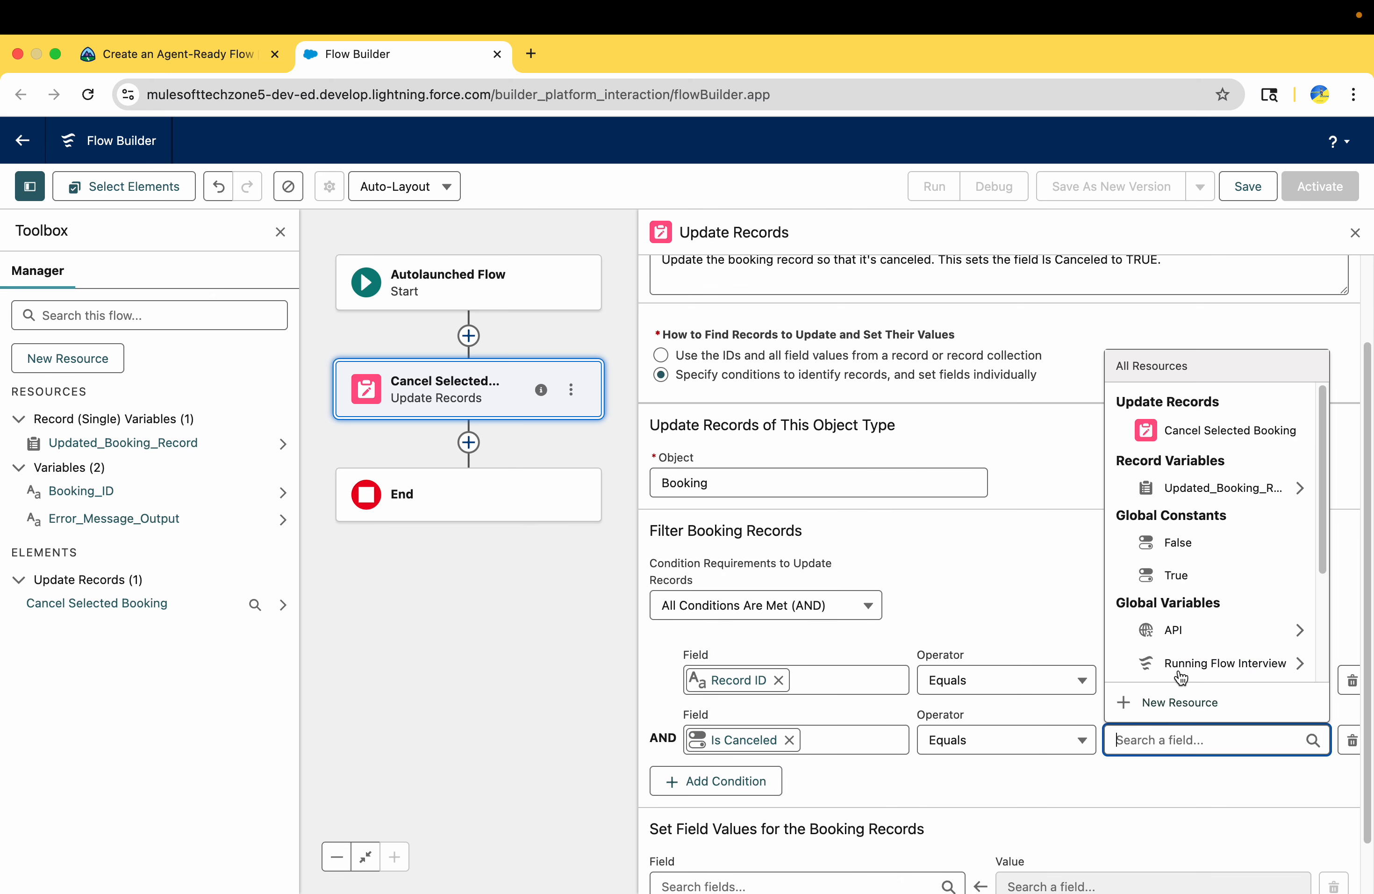
{"action": "left_click", "coordinate": [1185, 566]}
Check the next challenge instruction in Trailhead and add a Get Records element after Cancel Selected Booking
{"action": "left_click", "coordinate": [211, 56]}
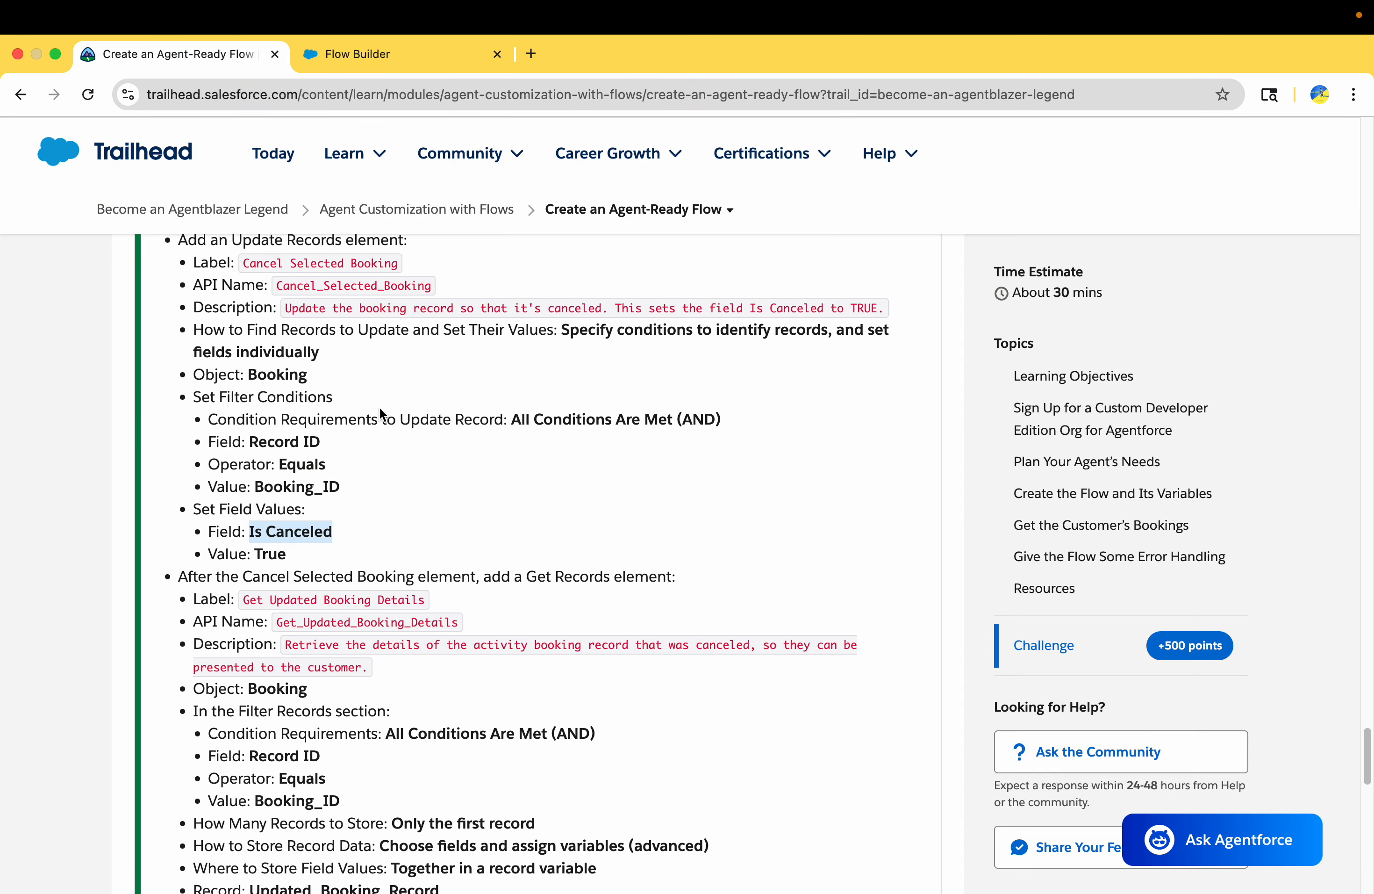
{"action": "scroll", "coordinate": [449, 611], "scroll_direction": "down", "scroll_amount": 3}
{"action": "left_click_drag", "start_coordinate": [246, 339], "coordinate": [675, 343]}
{"action": "left_click", "coordinate": [491, 340]}
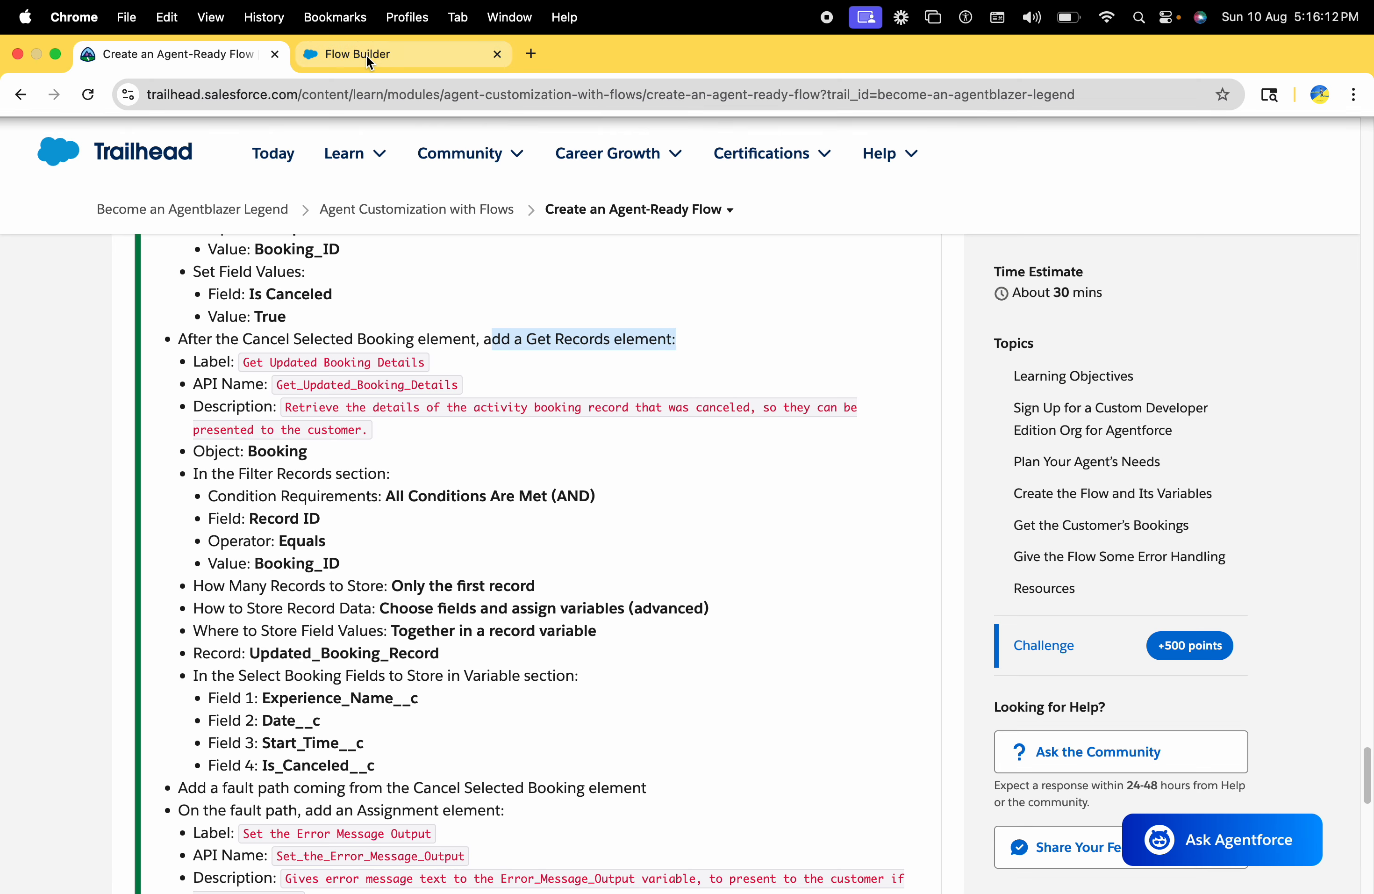
{"action": "left_click", "coordinate": [366, 55]}
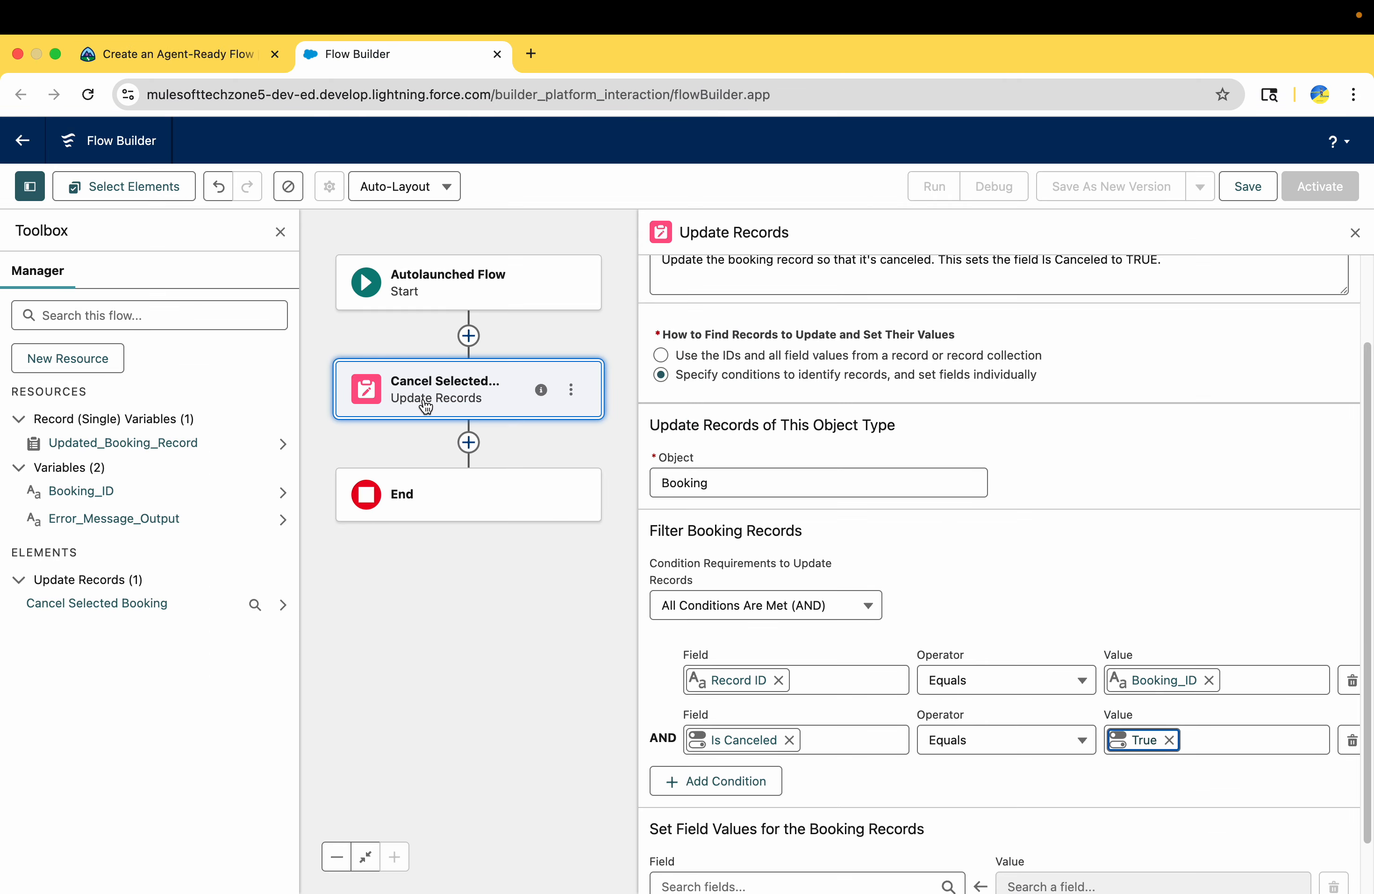
{"action": "left_click", "coordinate": [469, 443]}
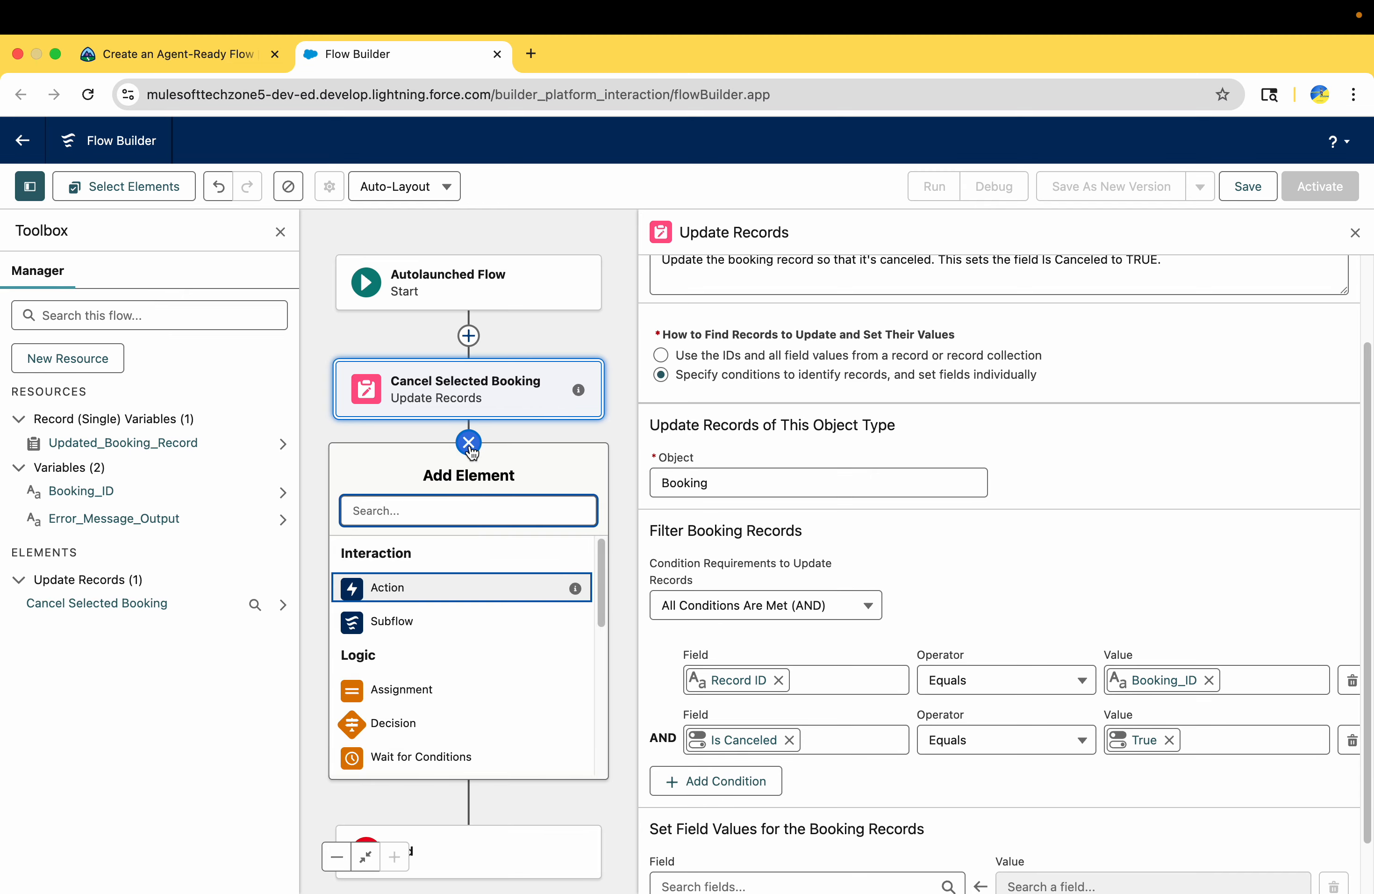
{"action": "type", "text": "get"}
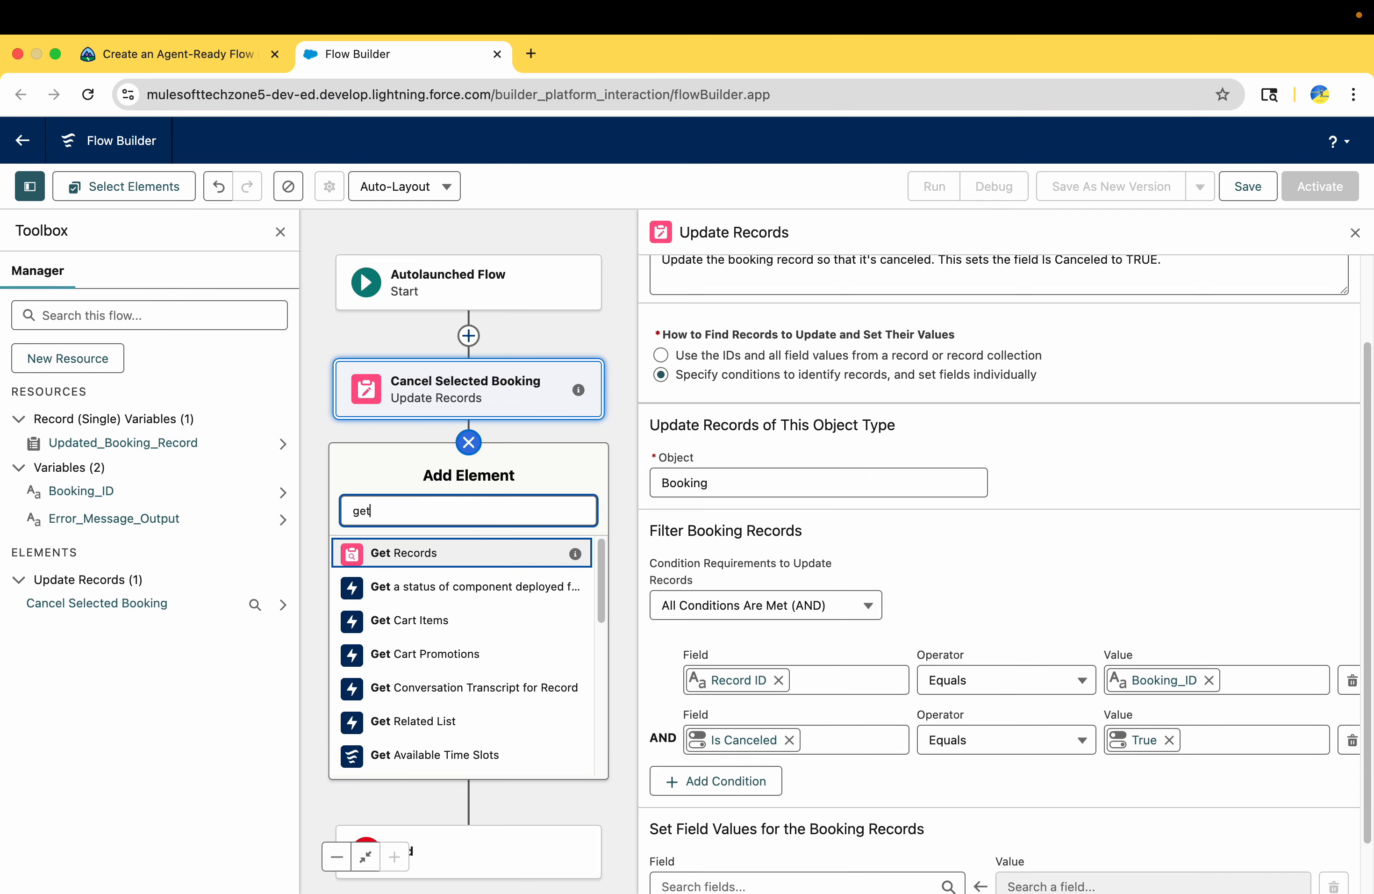
{"action": "left_click", "coordinate": [445, 549]}
Label the new Get Records element "Get Updated Booking Details", copied from Trailhead
{"action": "left_click", "coordinate": [174, 56]}
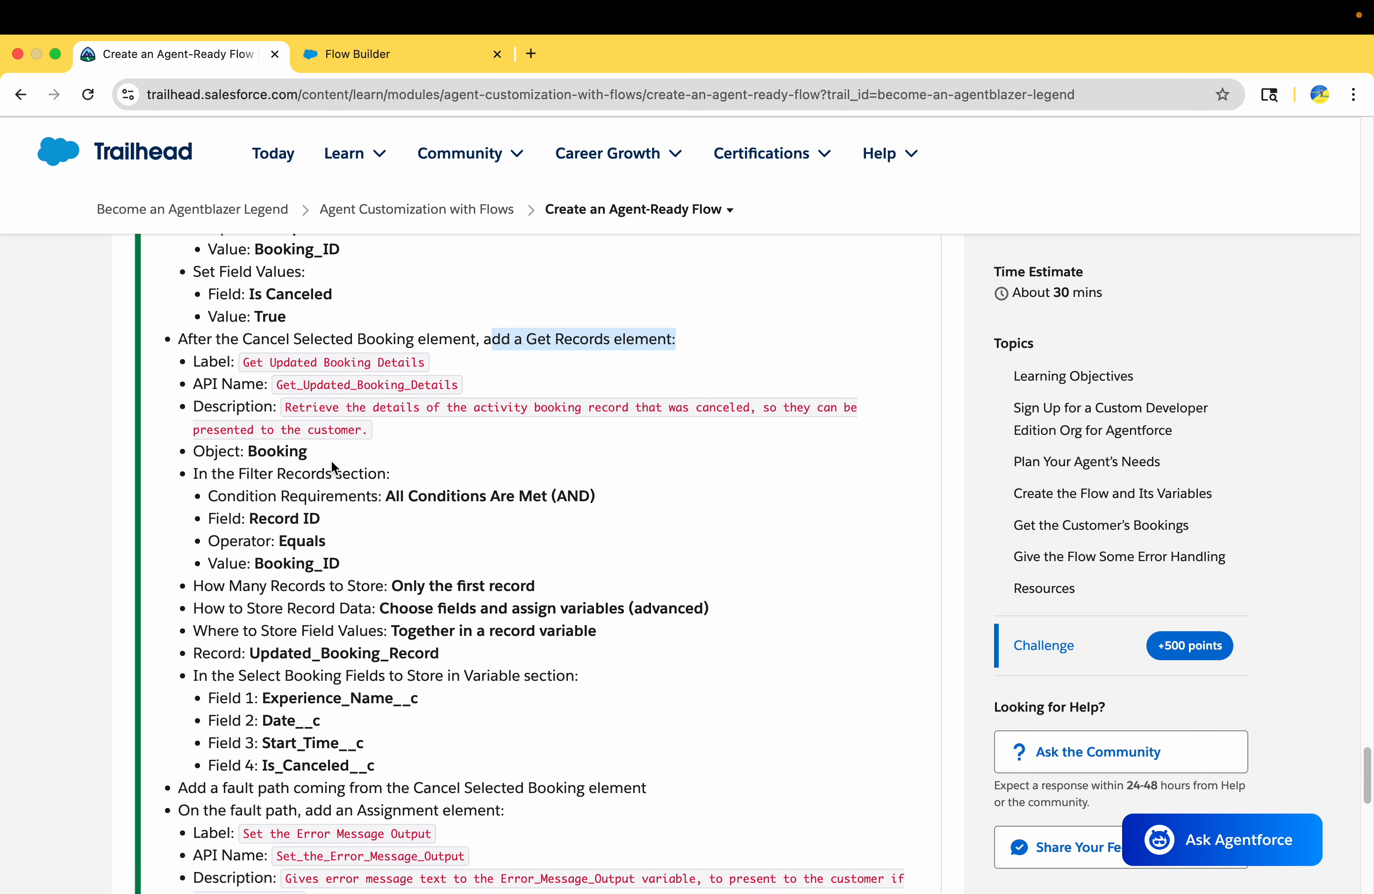
{"action": "triple_click", "coordinate": [265, 363]}
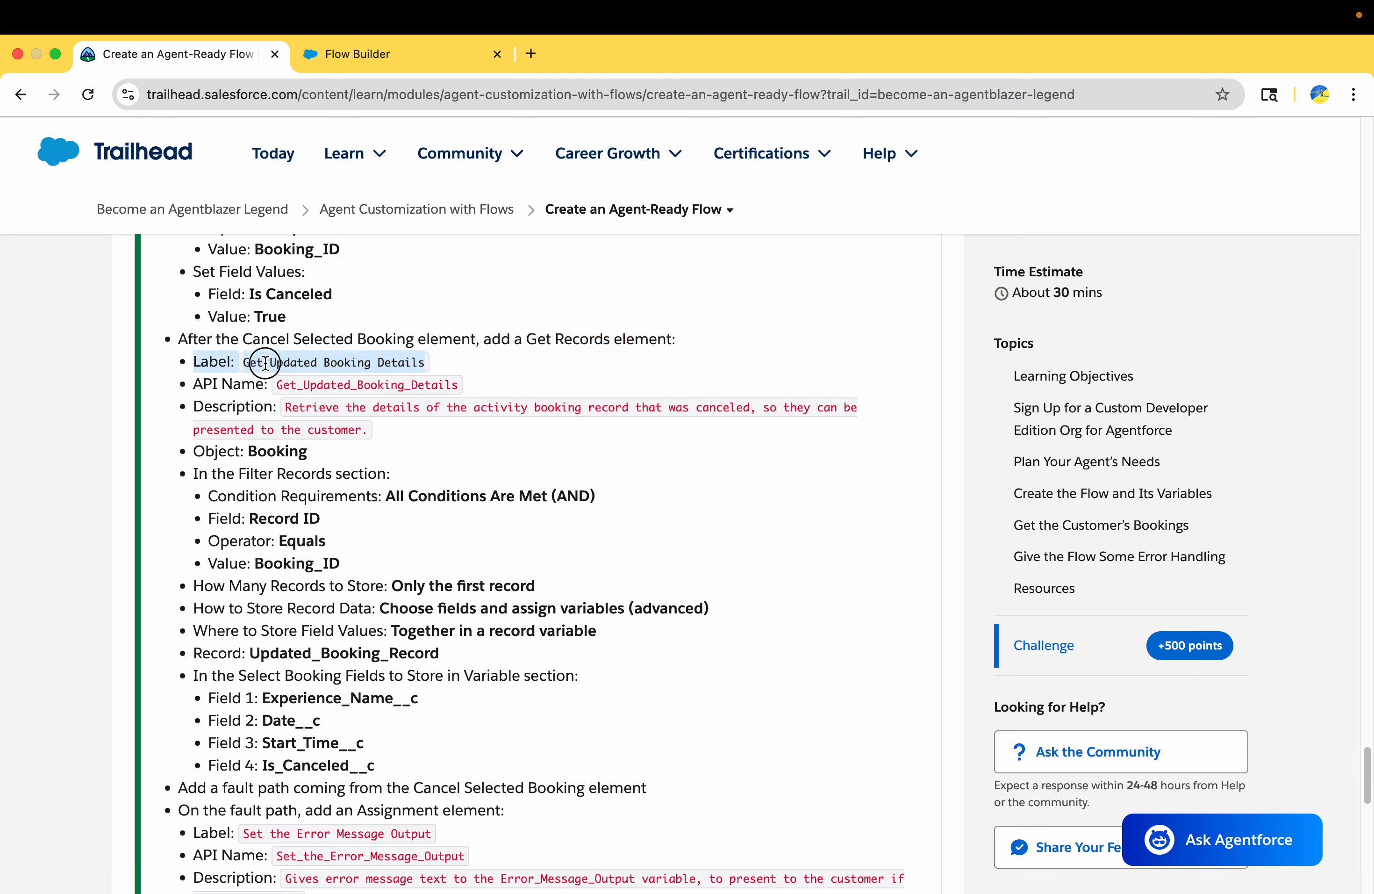
{"action": "left_click_drag", "start_coordinate": [244, 362], "coordinate": [428, 368]}
{"action": "key", "text": "super+c"}
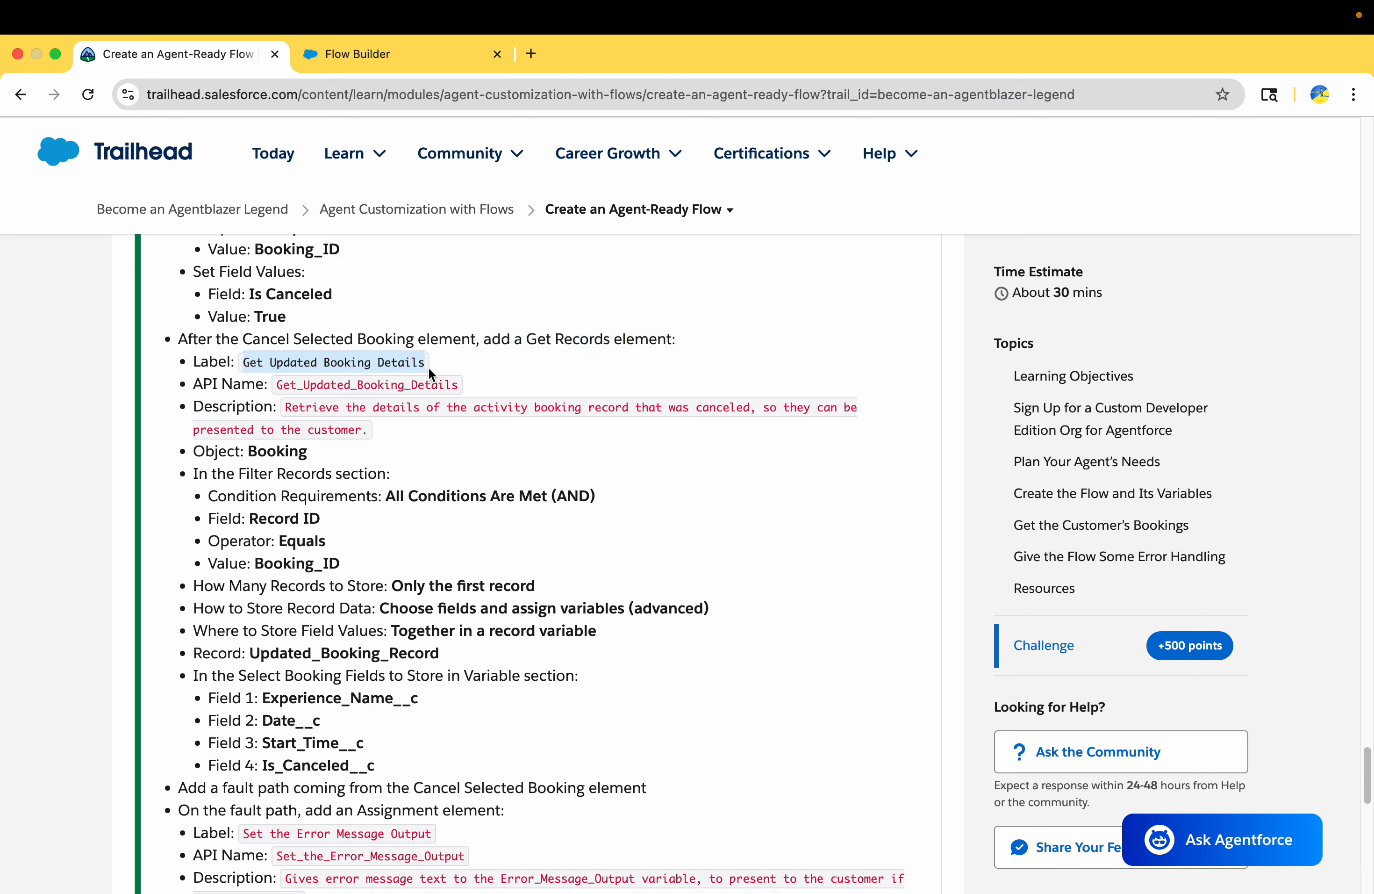
{"action": "left_click", "coordinate": [408, 54]}
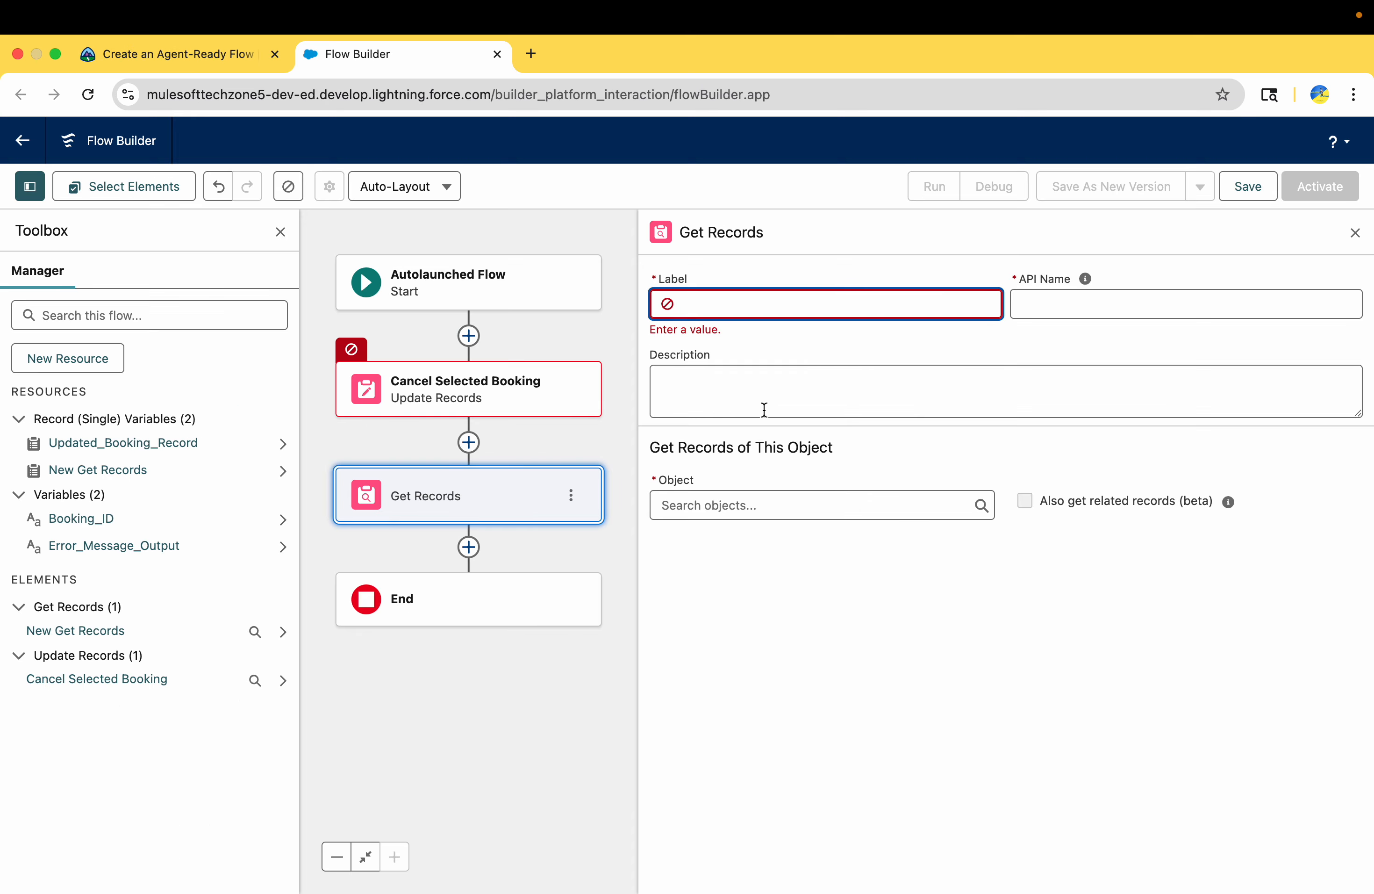
{"action": "key", "text": "super+v"}
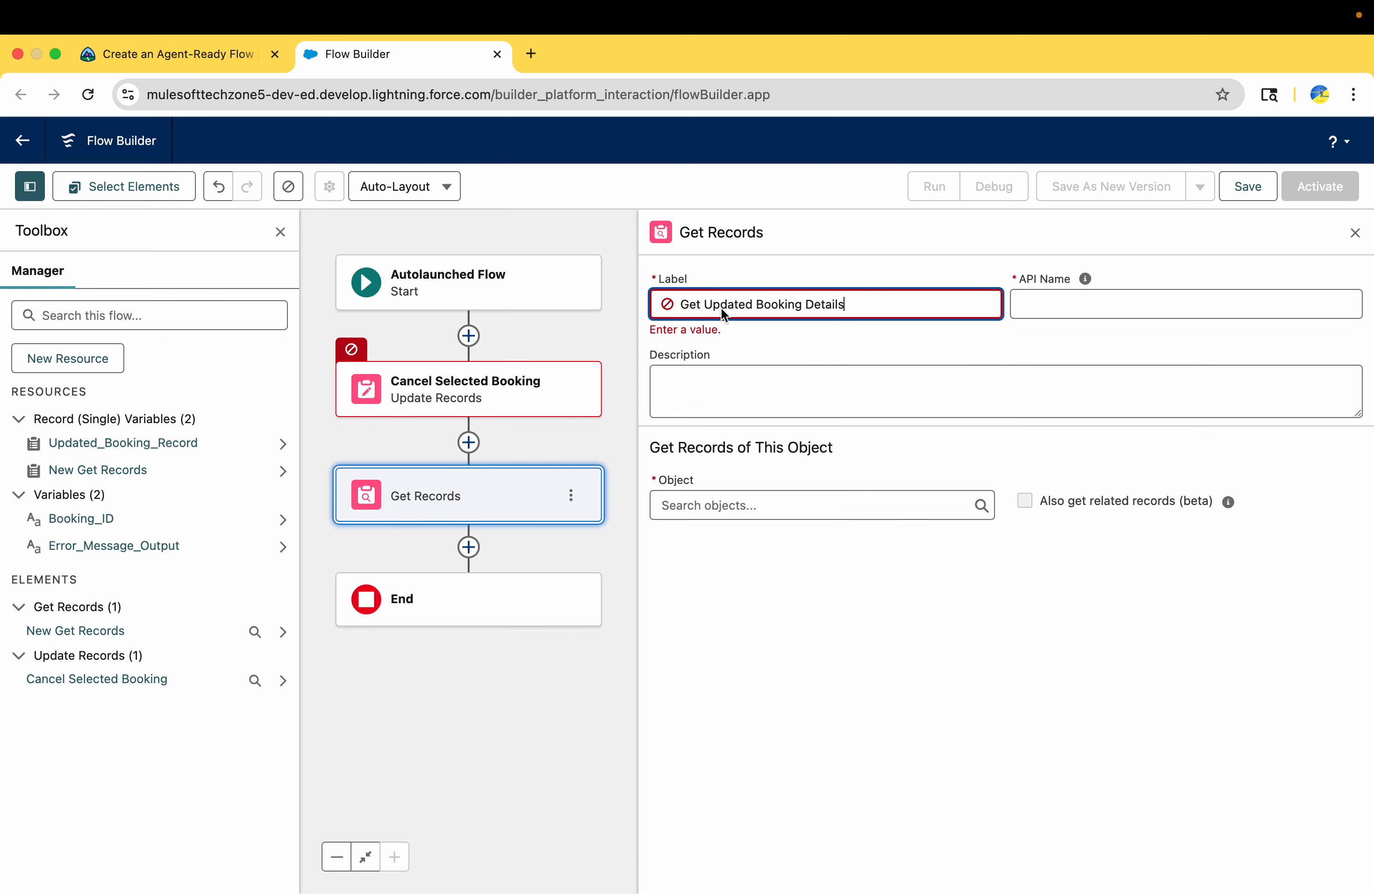
{"action": "left_click", "coordinate": [809, 360]}
Set the element's description to "Retrieve the details of the activity booking record that was canceled, so they can be presented to the customer.", copied from Trailhead
{"action": "left_click", "coordinate": [187, 51]}
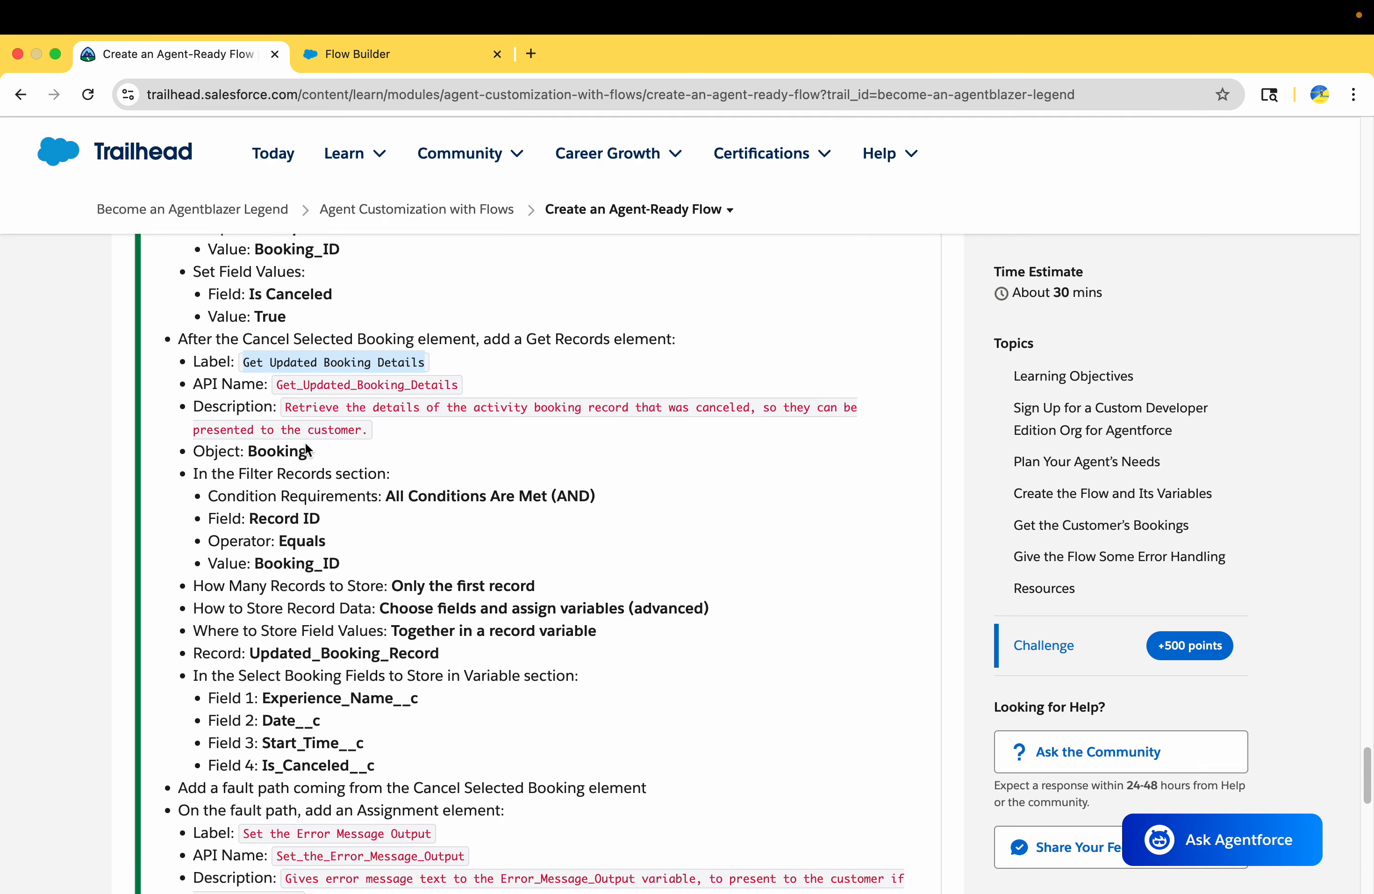
{"action": "left_click_drag", "start_coordinate": [288, 409], "coordinate": [372, 438]}
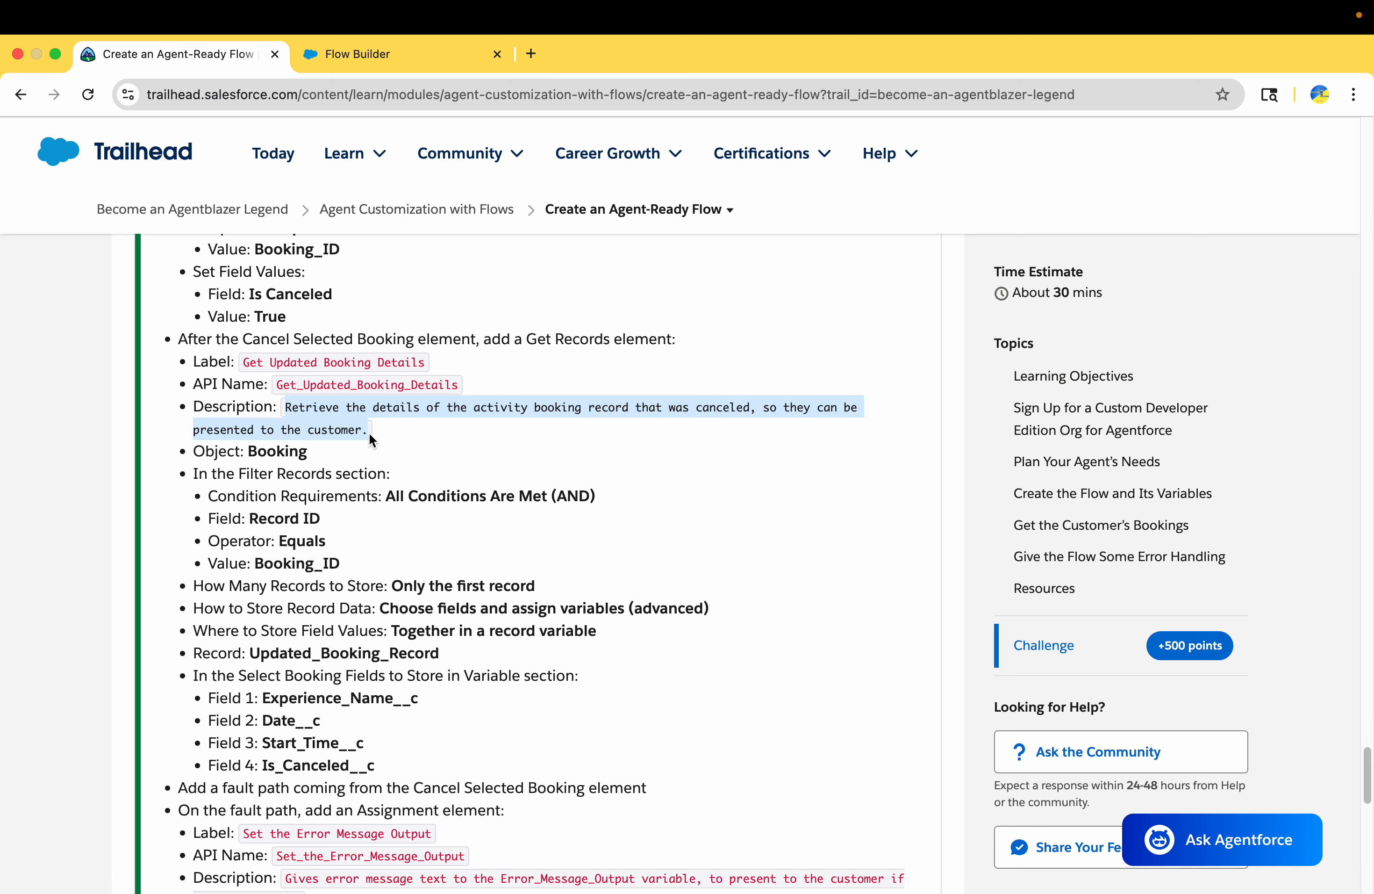
{"action": "key", "text": "super+c"}
{"action": "left_click", "coordinate": [305, 53]}
{"action": "left_click", "coordinate": [714, 369]}
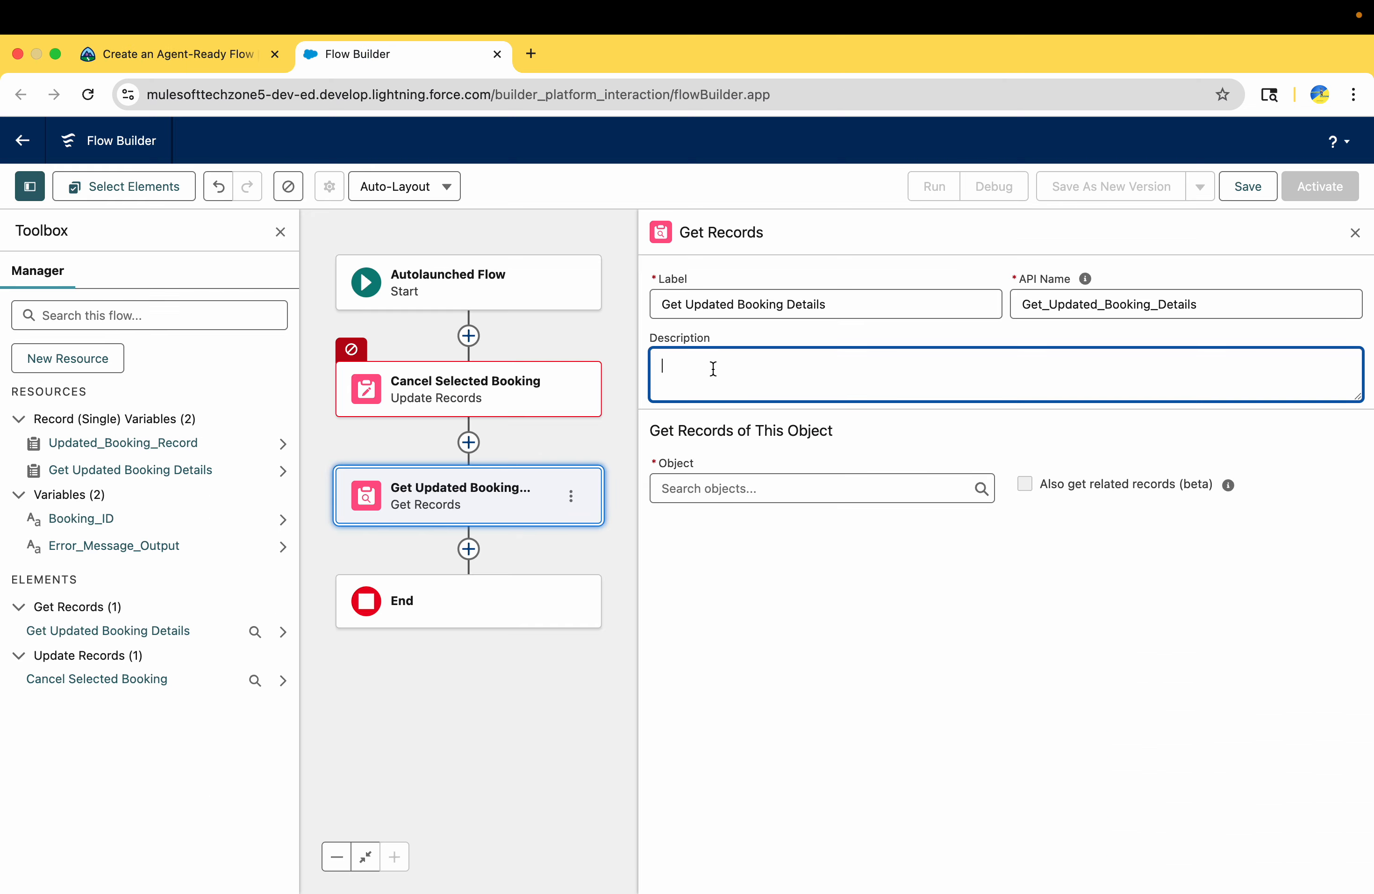
{"action": "key", "text": "super+v"}
Check the required object in Trailhead and set the Get Updated Booking Details element's object to Booking
{"action": "left_click", "coordinate": [236, 57]}
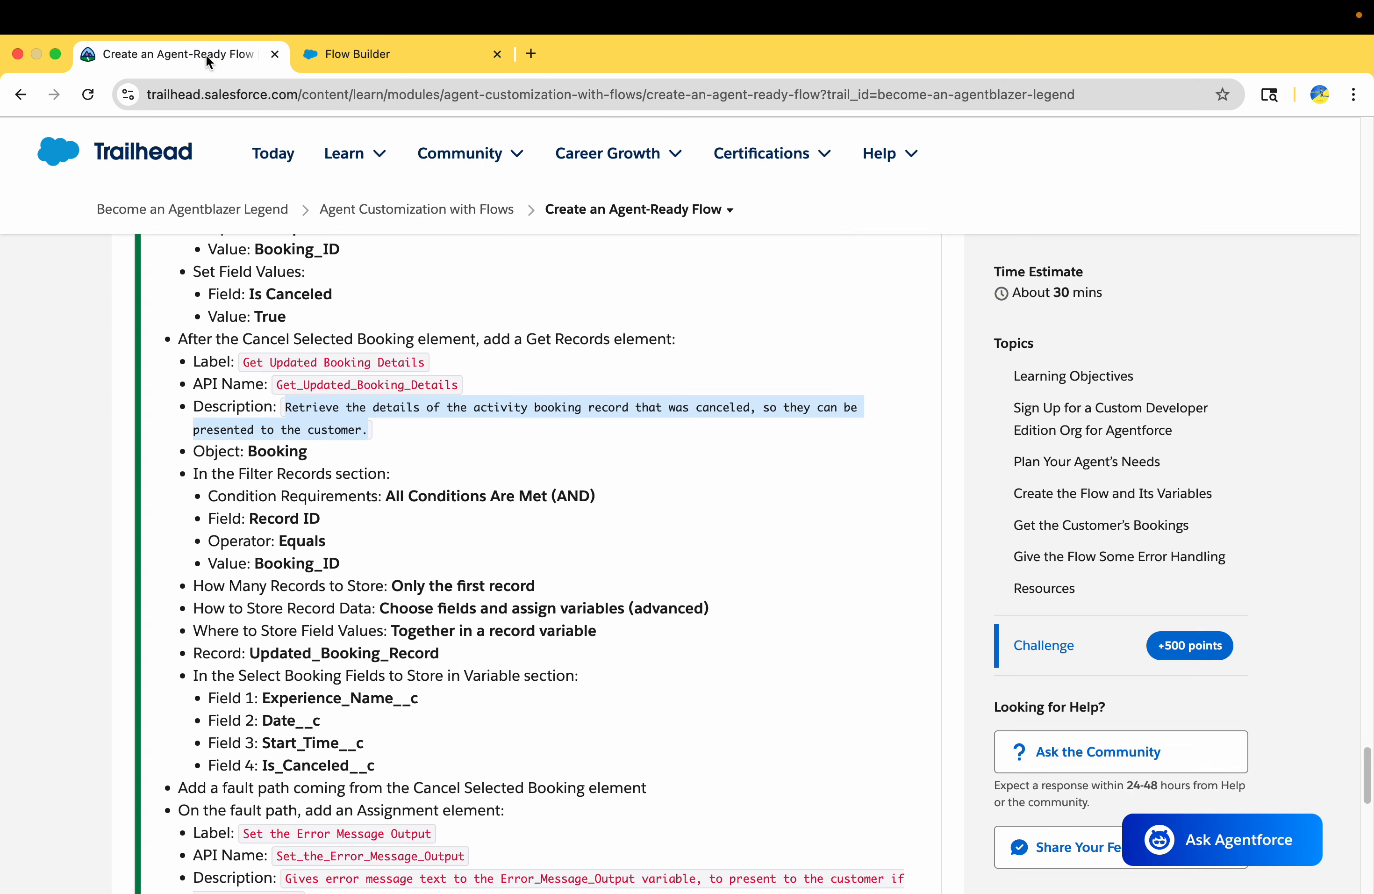
{"action": "left_click", "coordinate": [348, 54]}
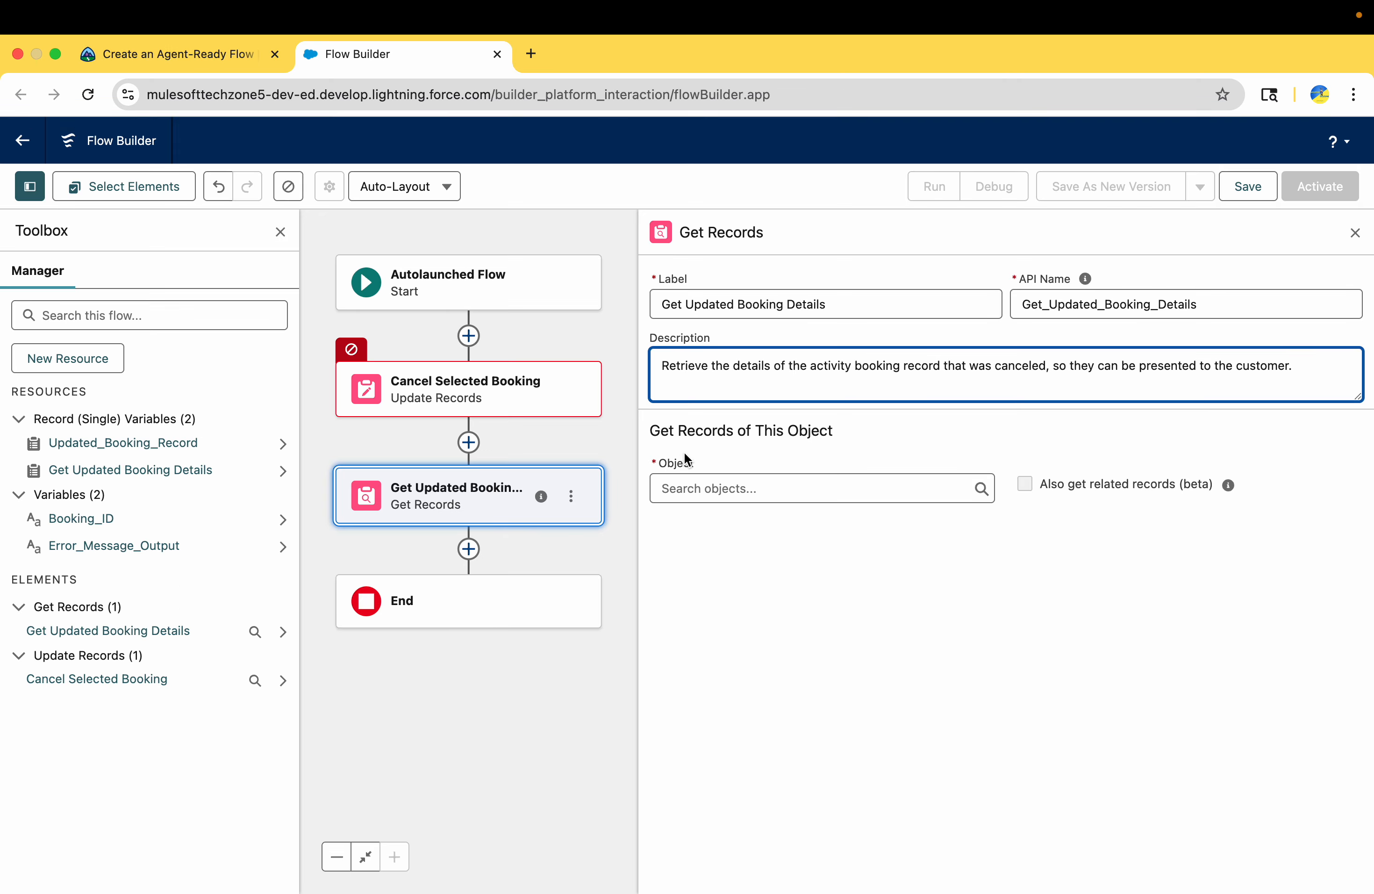
{"action": "left_click", "coordinate": [703, 481]}
{"action": "type", "text": "booki"}
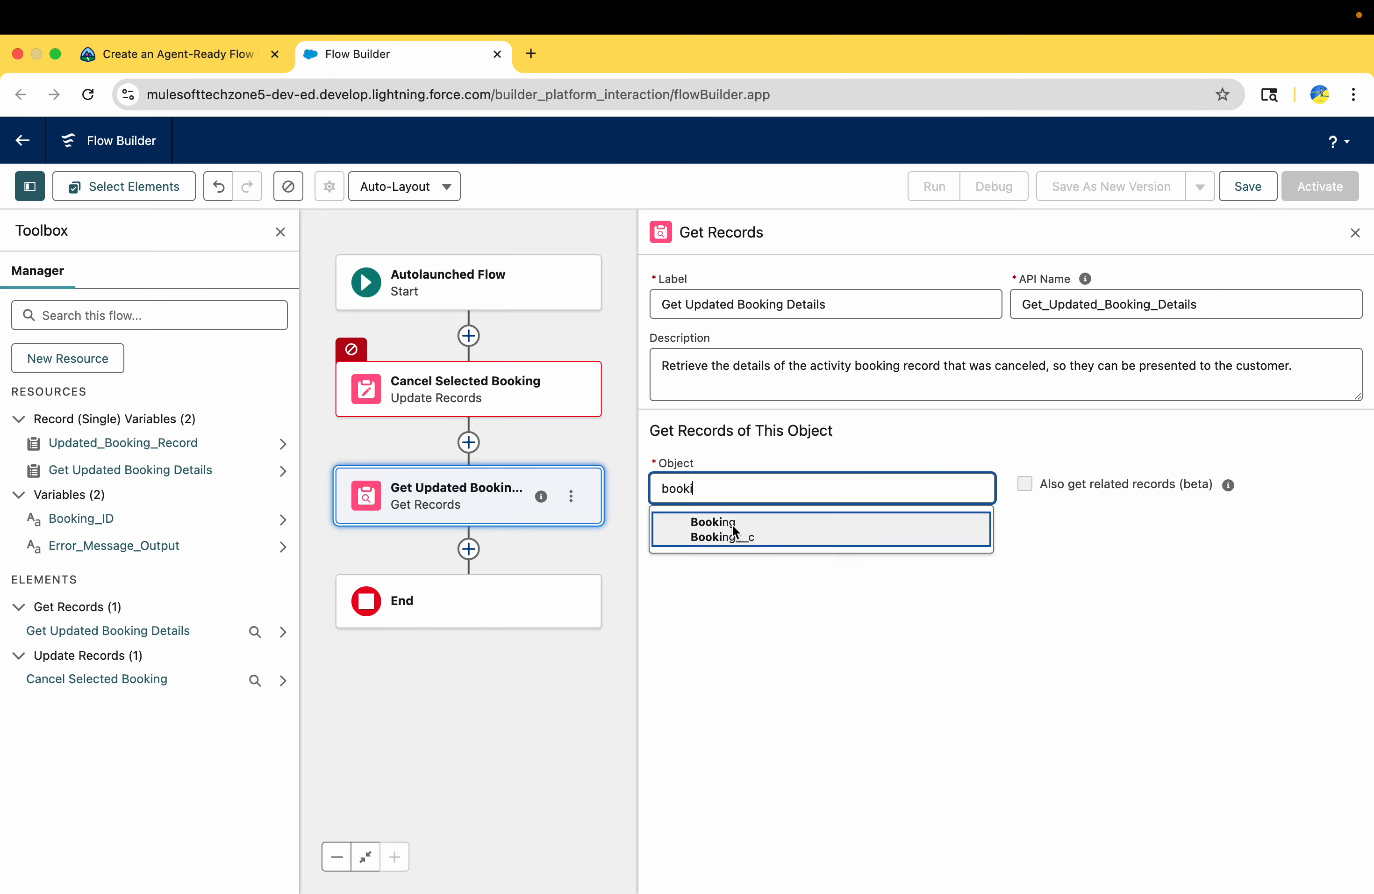
{"action": "left_click", "coordinate": [738, 536]}
Review the Get Records filter requirements in Trailhead and set the filter condition's field to Record ID
{"action": "left_click", "coordinate": [174, 53]}
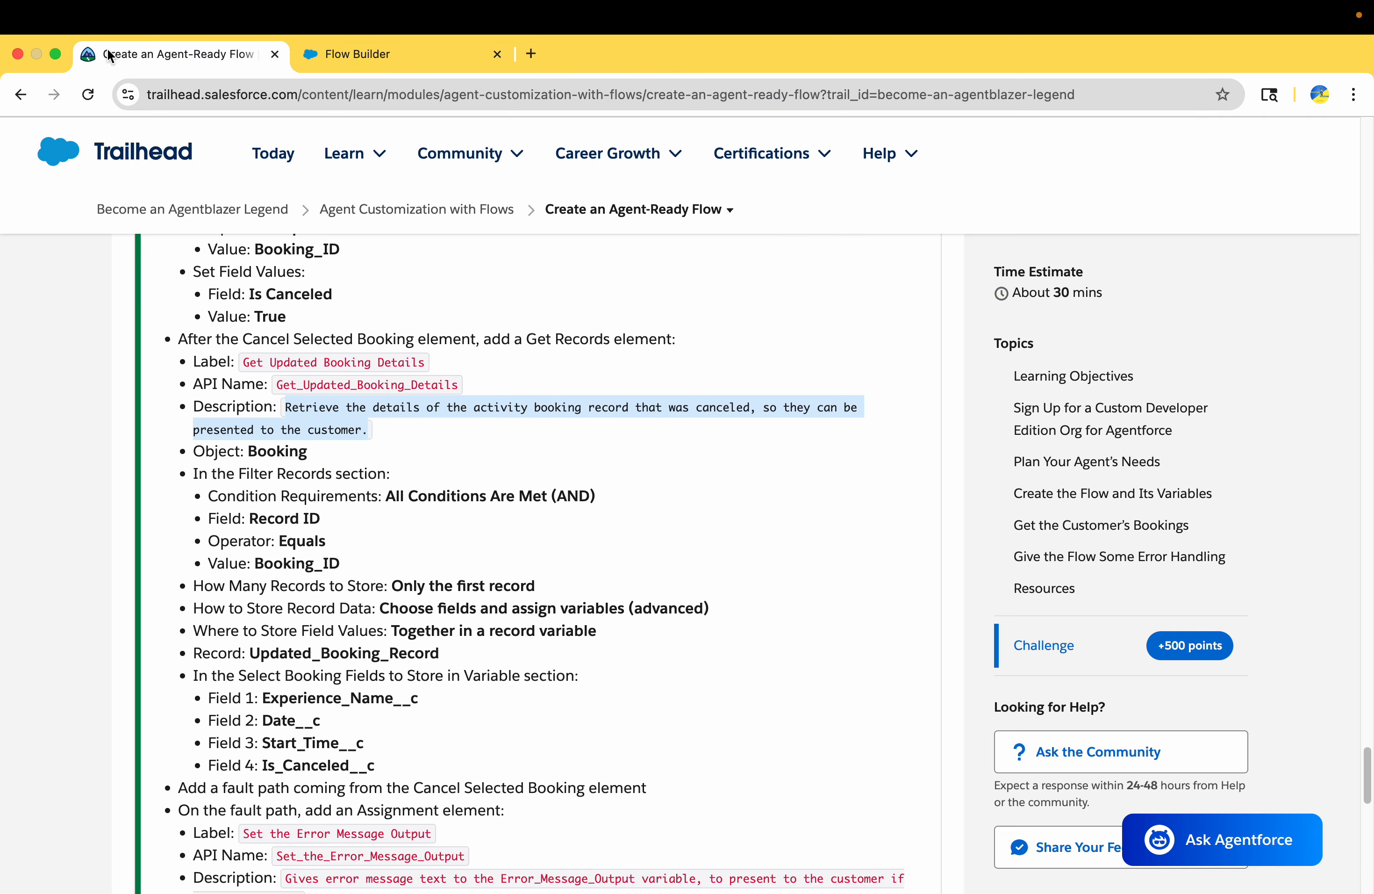
{"action": "scroll", "coordinate": [347, 579], "scroll_direction": "down", "scroll_amount": 3}
{"action": "left_click", "coordinate": [377, 399]}
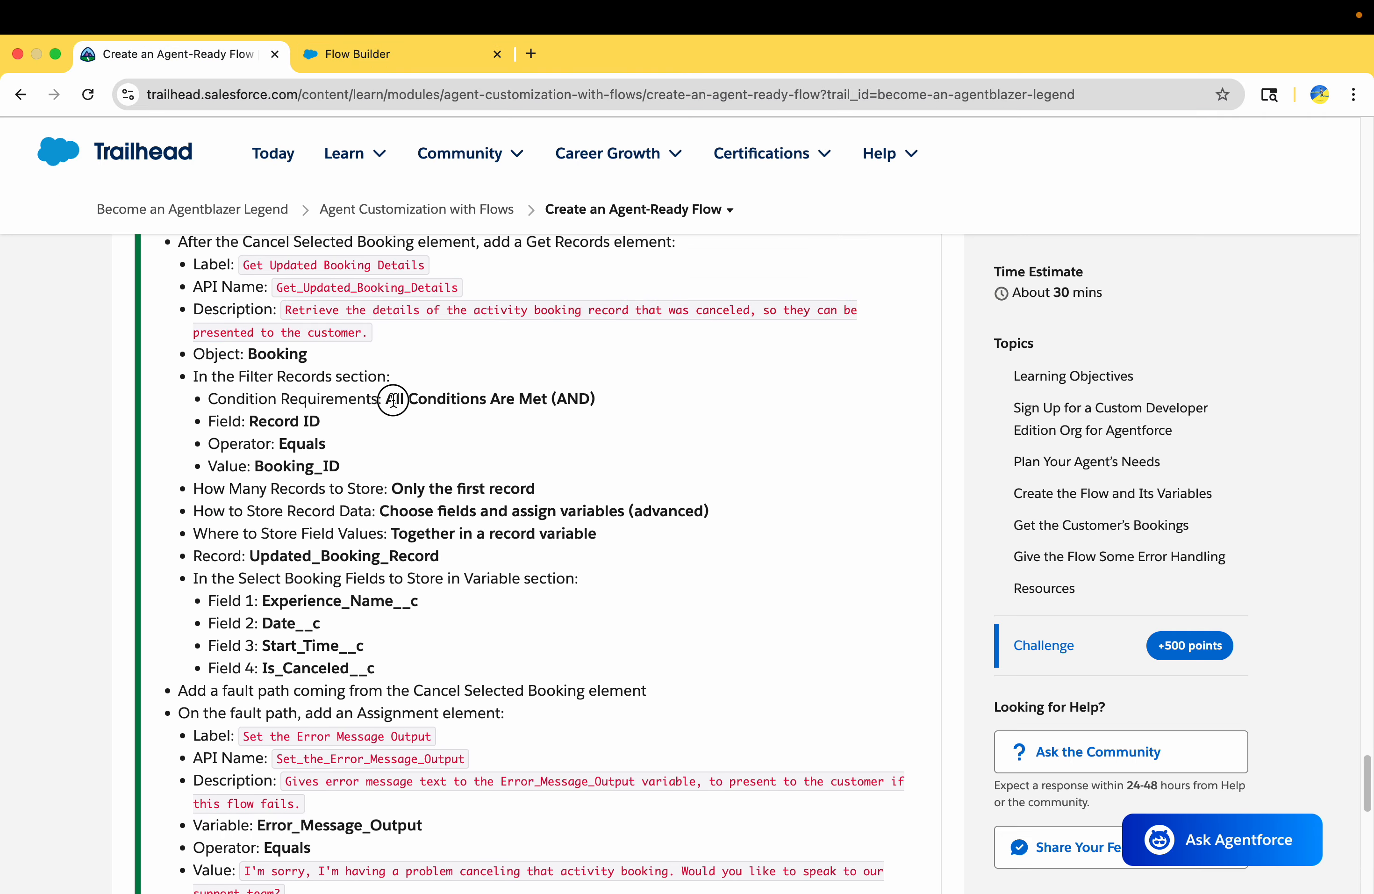
{"action": "left_click_drag", "start_coordinate": [545, 399], "coordinate": [597, 397]}
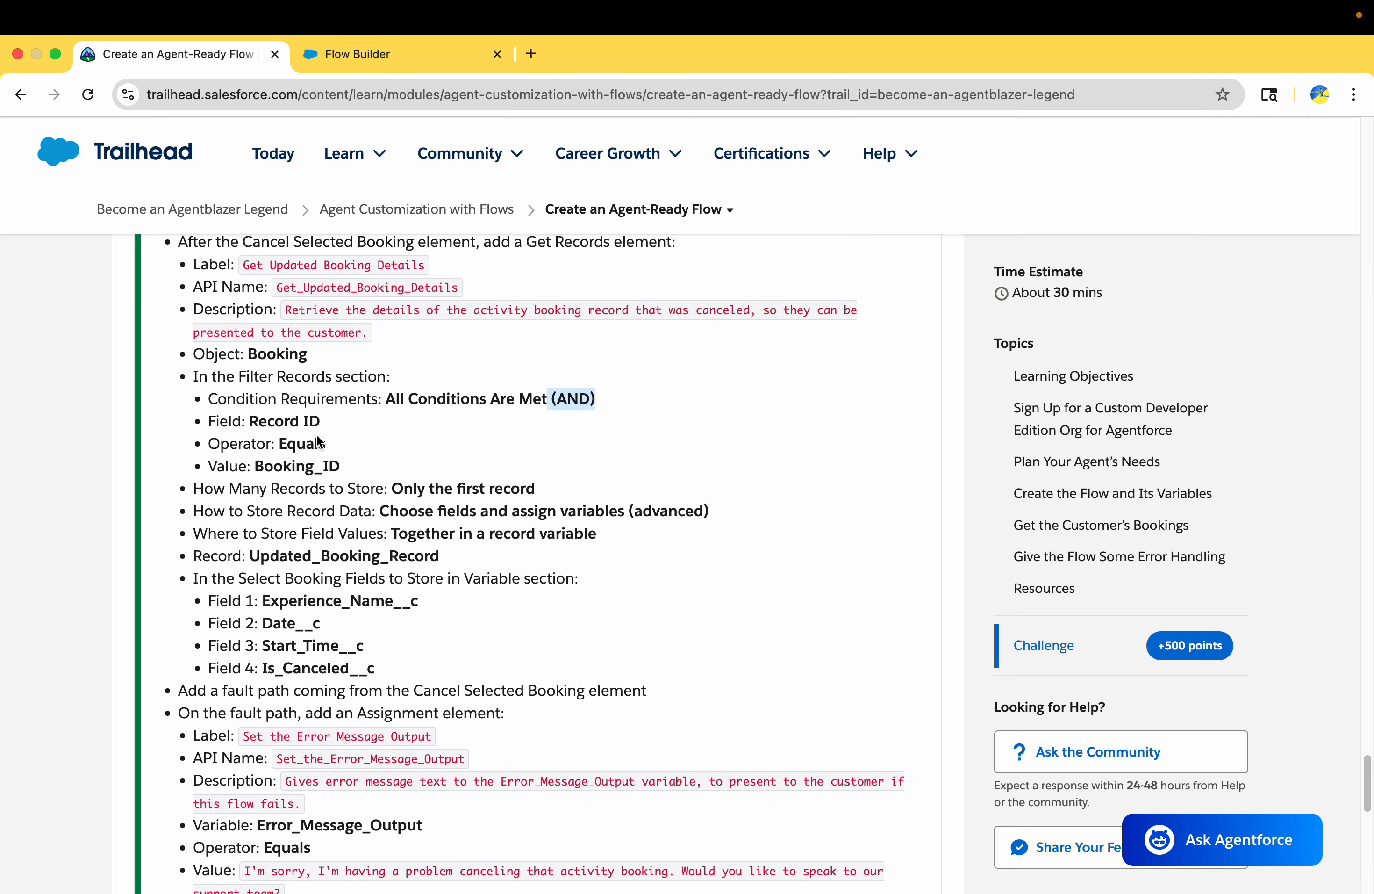
{"action": "left_click", "coordinate": [273, 425]}
{"action": "left_click", "coordinate": [429, 62]}
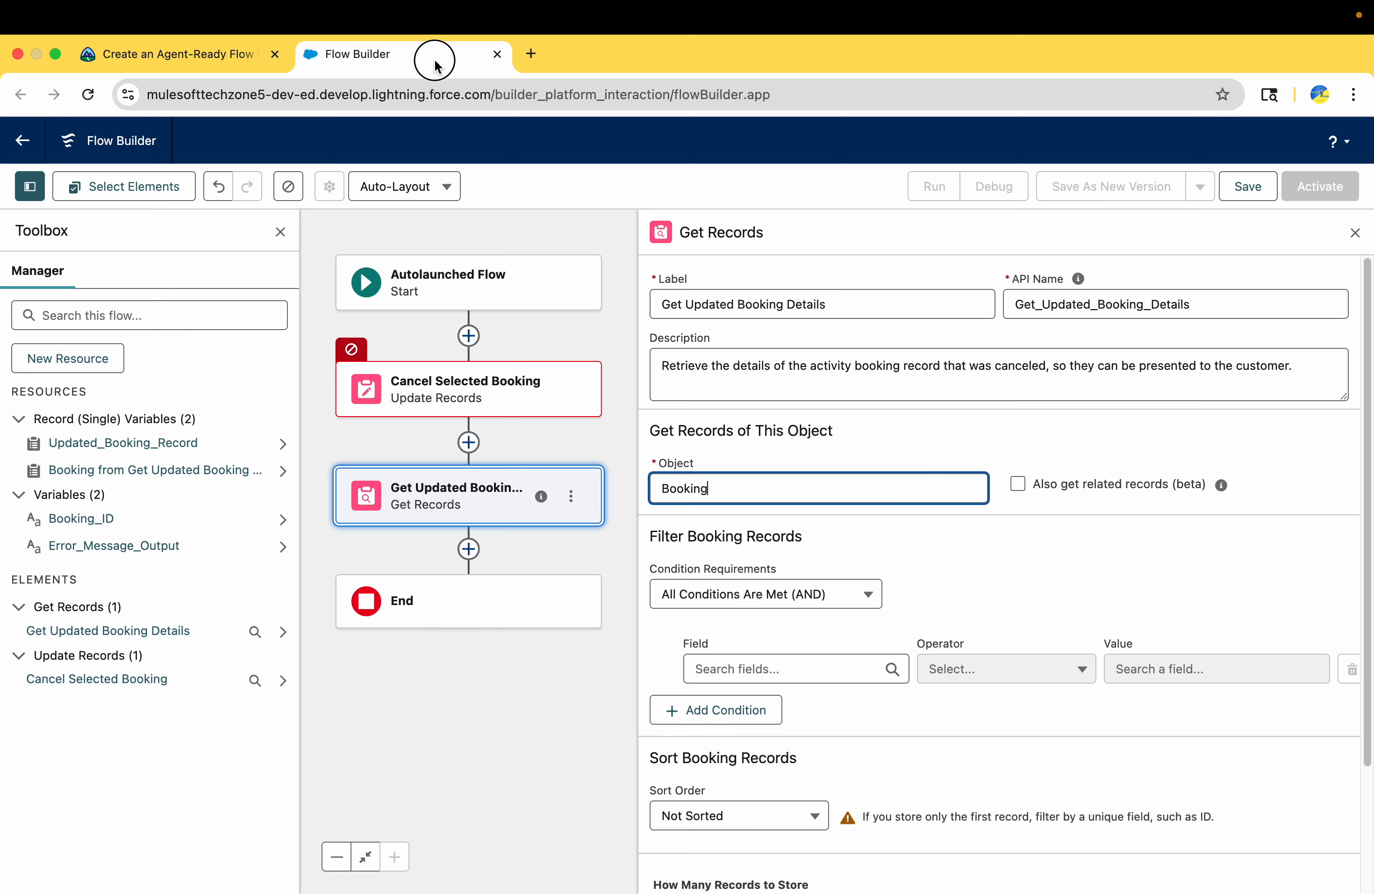
{"action": "left_click", "coordinate": [765, 673]}
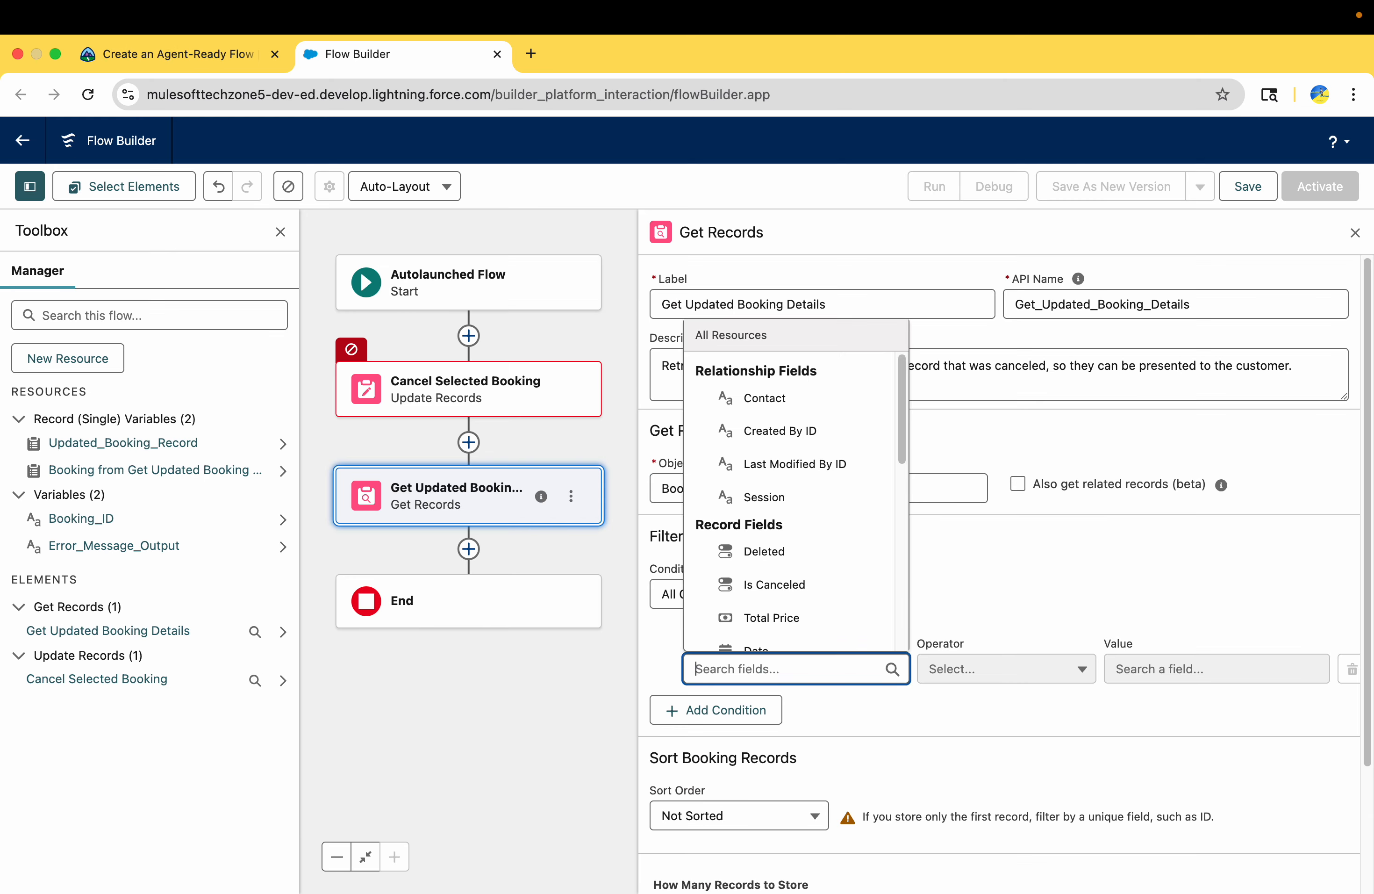
{"action": "type", "text": "rec"}
{"action": "left_click", "coordinate": [776, 627]}
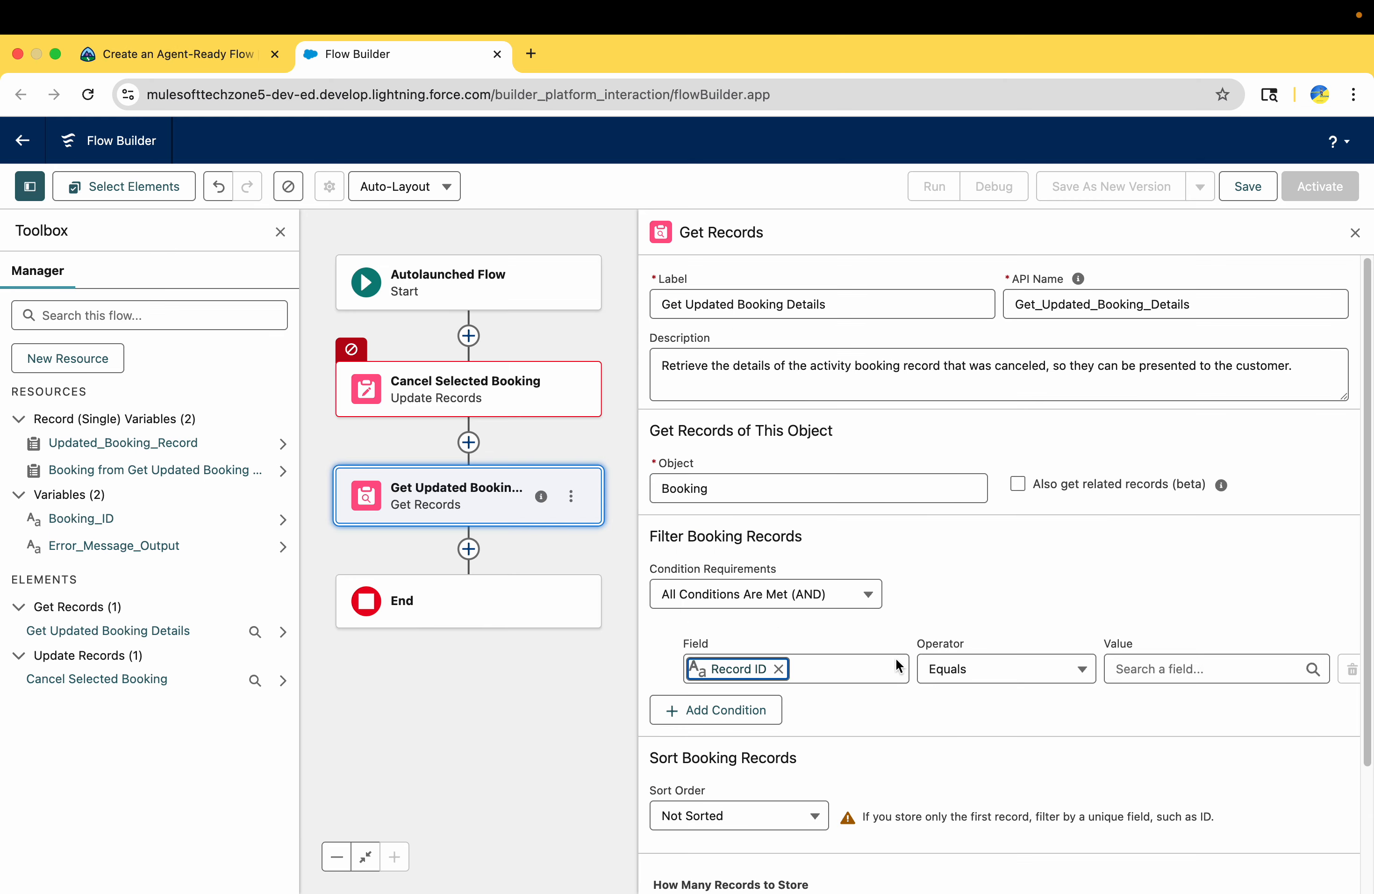
Set the Record ID filter condition's value to Booking_ID and check the filter settings against Trailhead's requirements
{"action": "left_click", "coordinate": [1146, 669]}
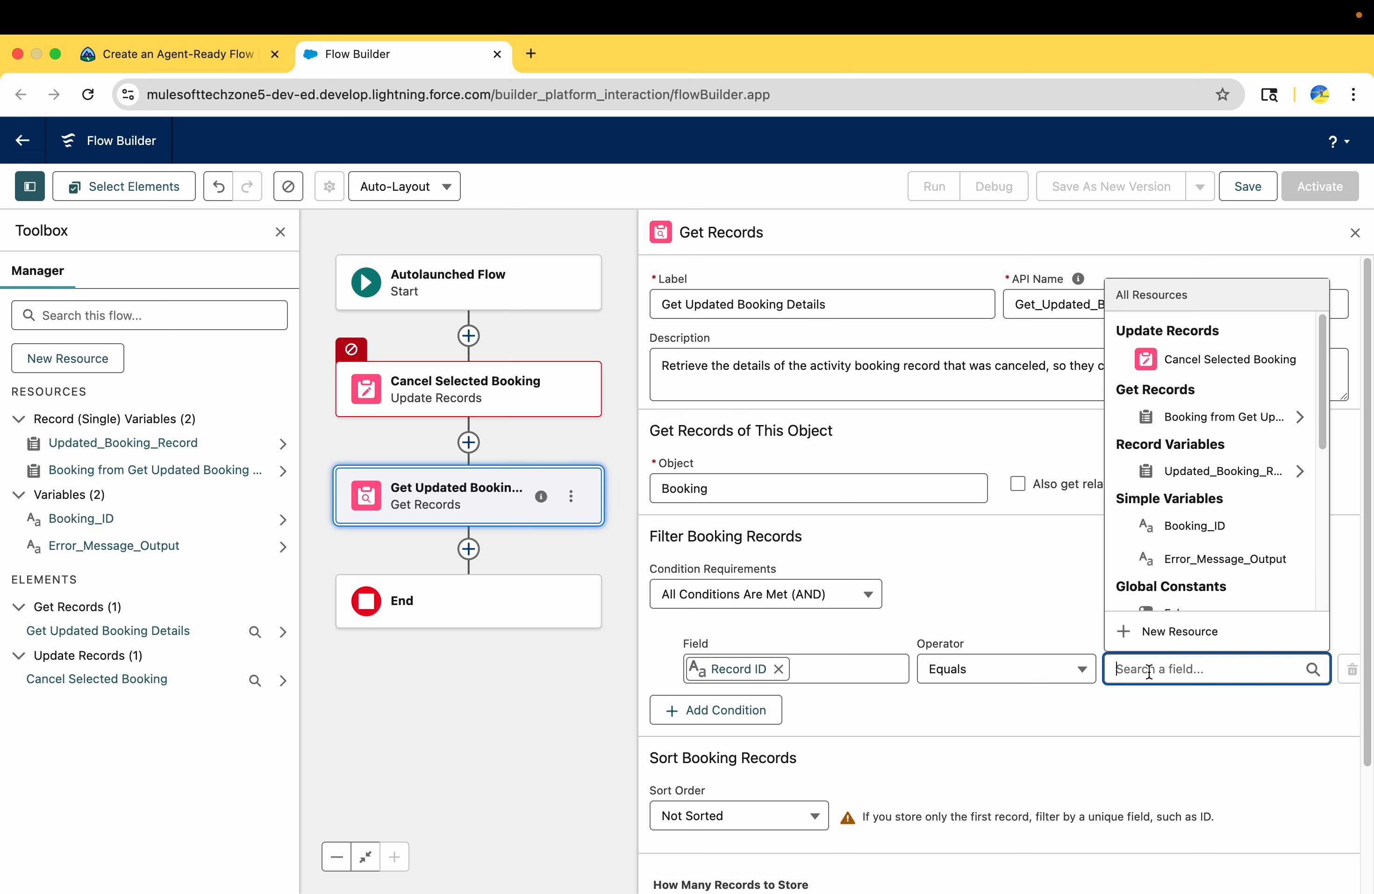
{"action": "type", "text": "book"}
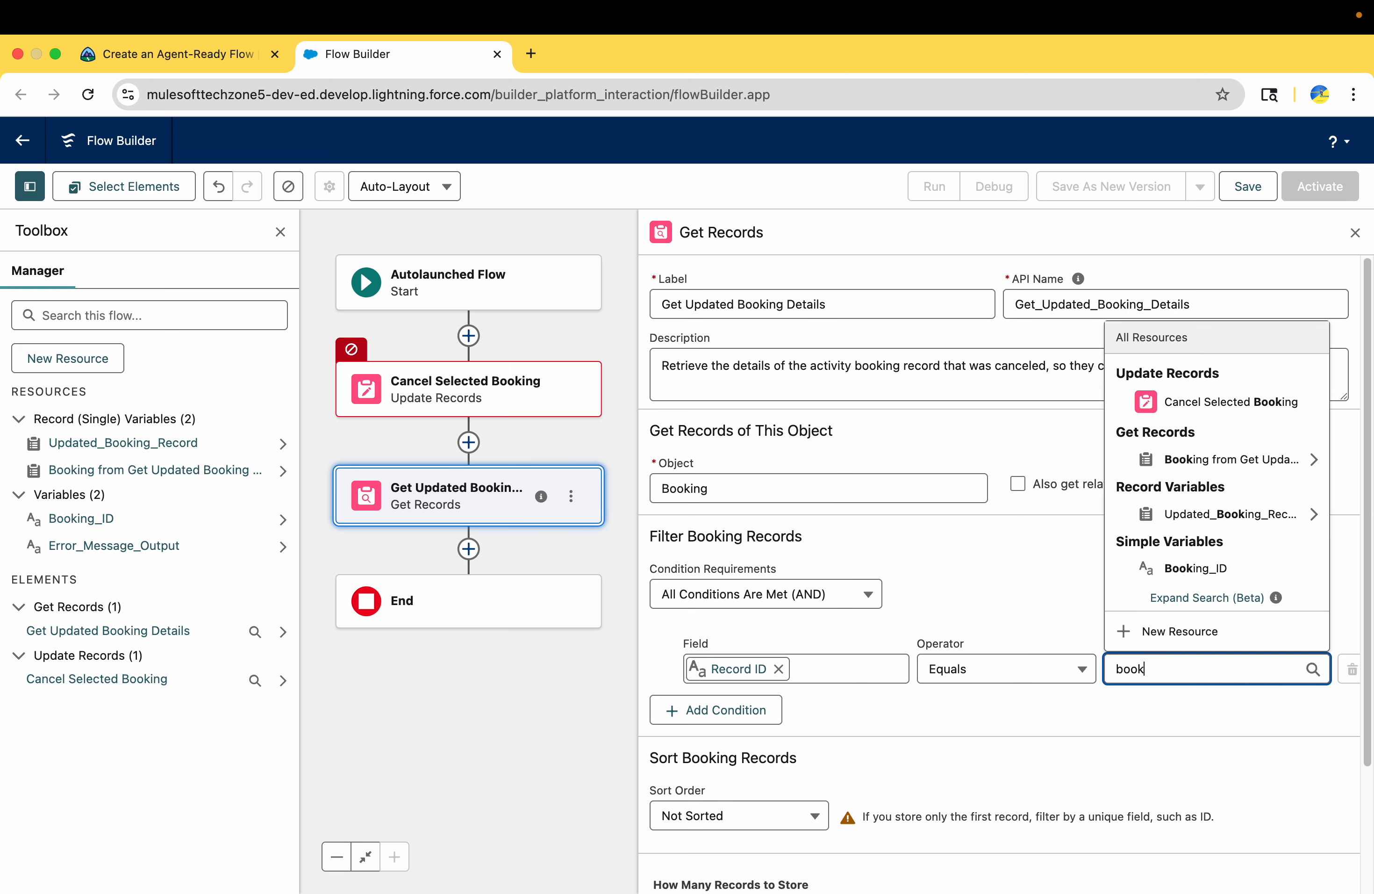
{"action": "left_click", "coordinate": [1218, 572]}
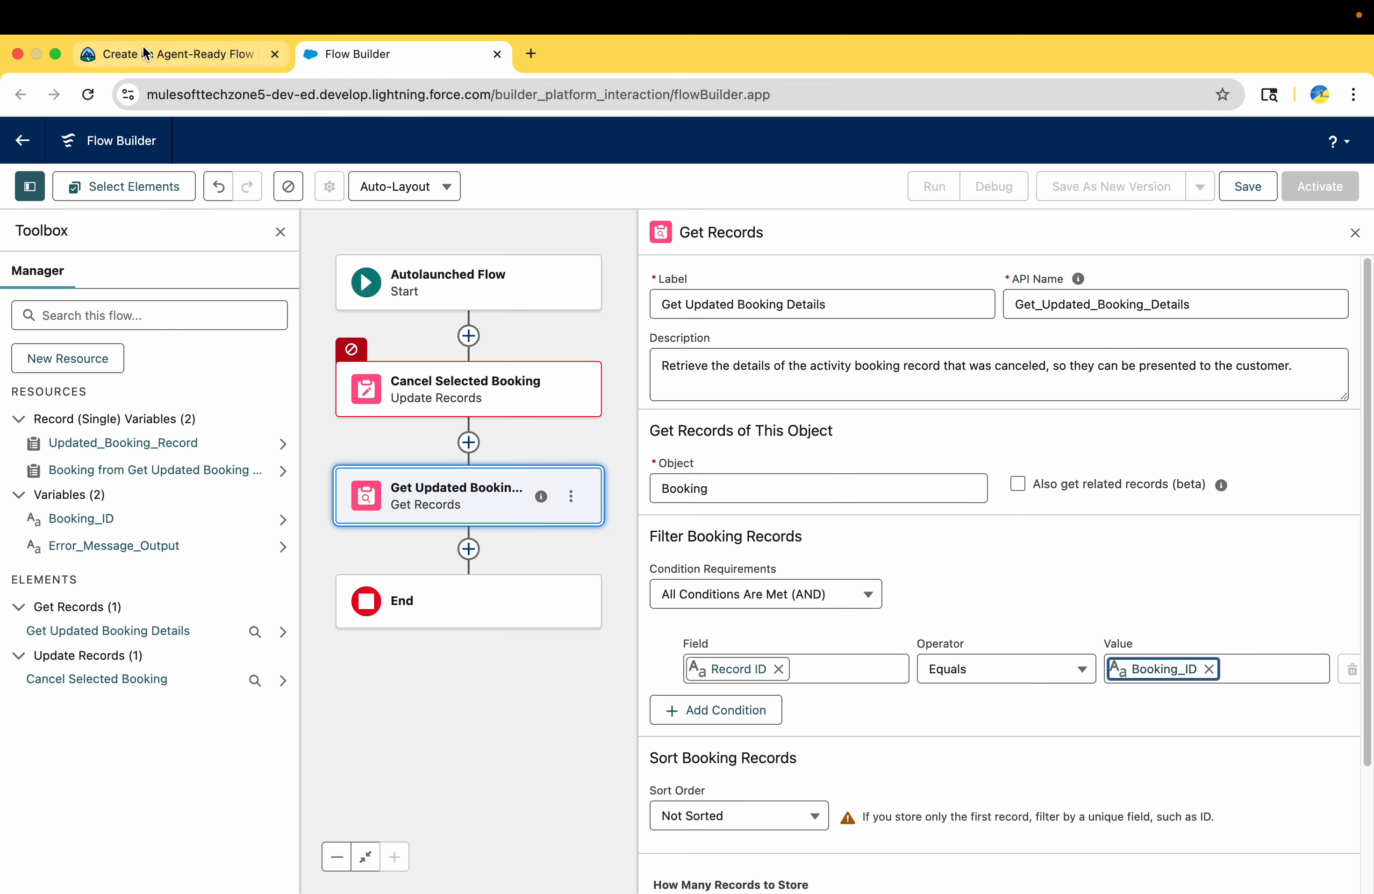
{"action": "left_click", "coordinate": [174, 53]}
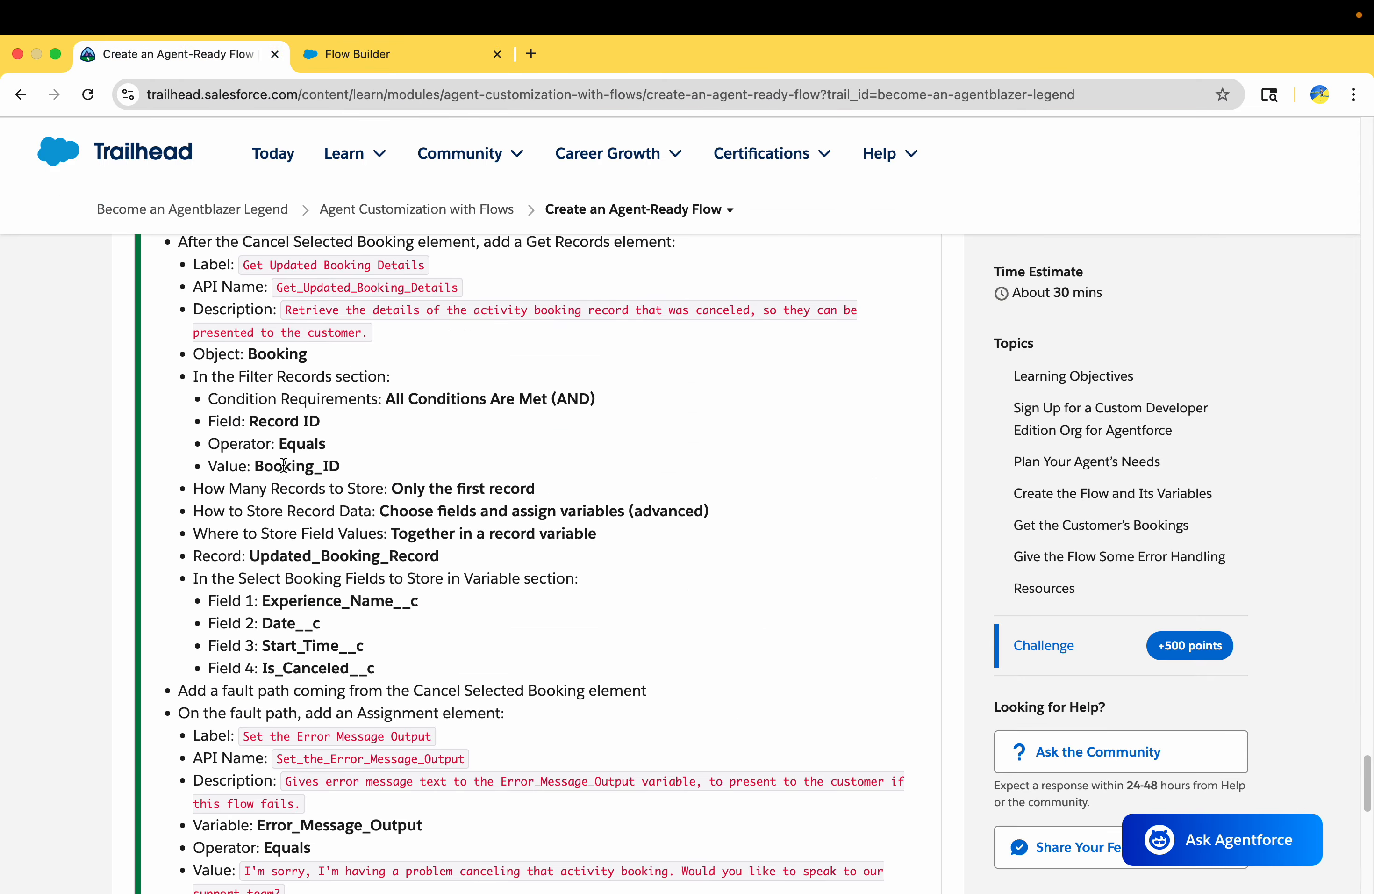
{"action": "left_click_drag", "start_coordinate": [348, 468], "coordinate": [200, 396]}
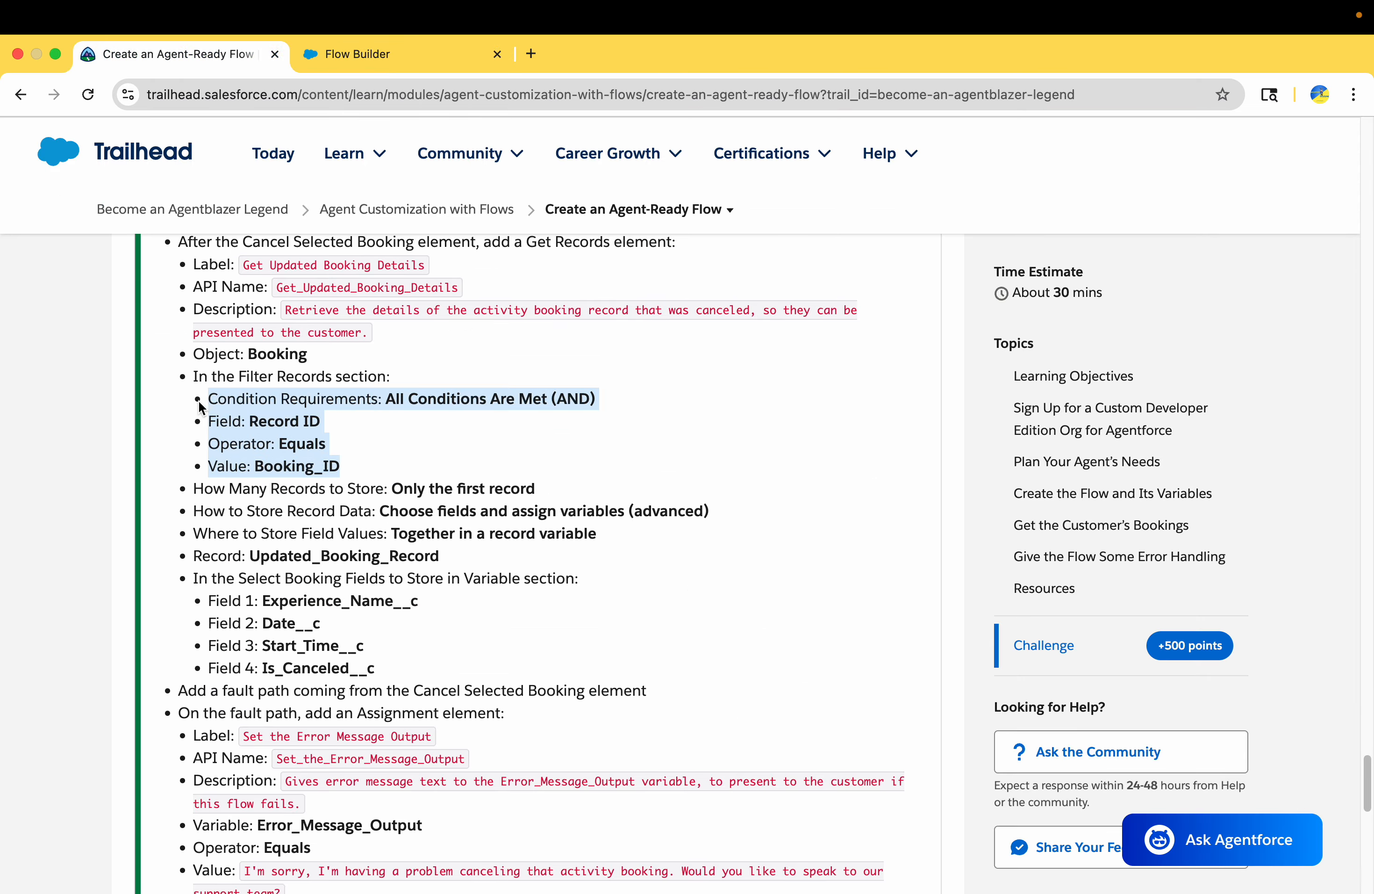
Check Trailhead for how many records to store and choose only the first record for Get Updated Booking Details
{"action": "scroll", "coordinate": [457, 521], "scroll_direction": "down", "scroll_amount": 2}
{"action": "scroll", "coordinate": [456, 520], "scroll_direction": "down", "scroll_amount": 1}
{"action": "left_click_drag", "start_coordinate": [385, 426], "coordinate": [572, 421]}
{"action": "left_click", "coordinate": [367, 52]}
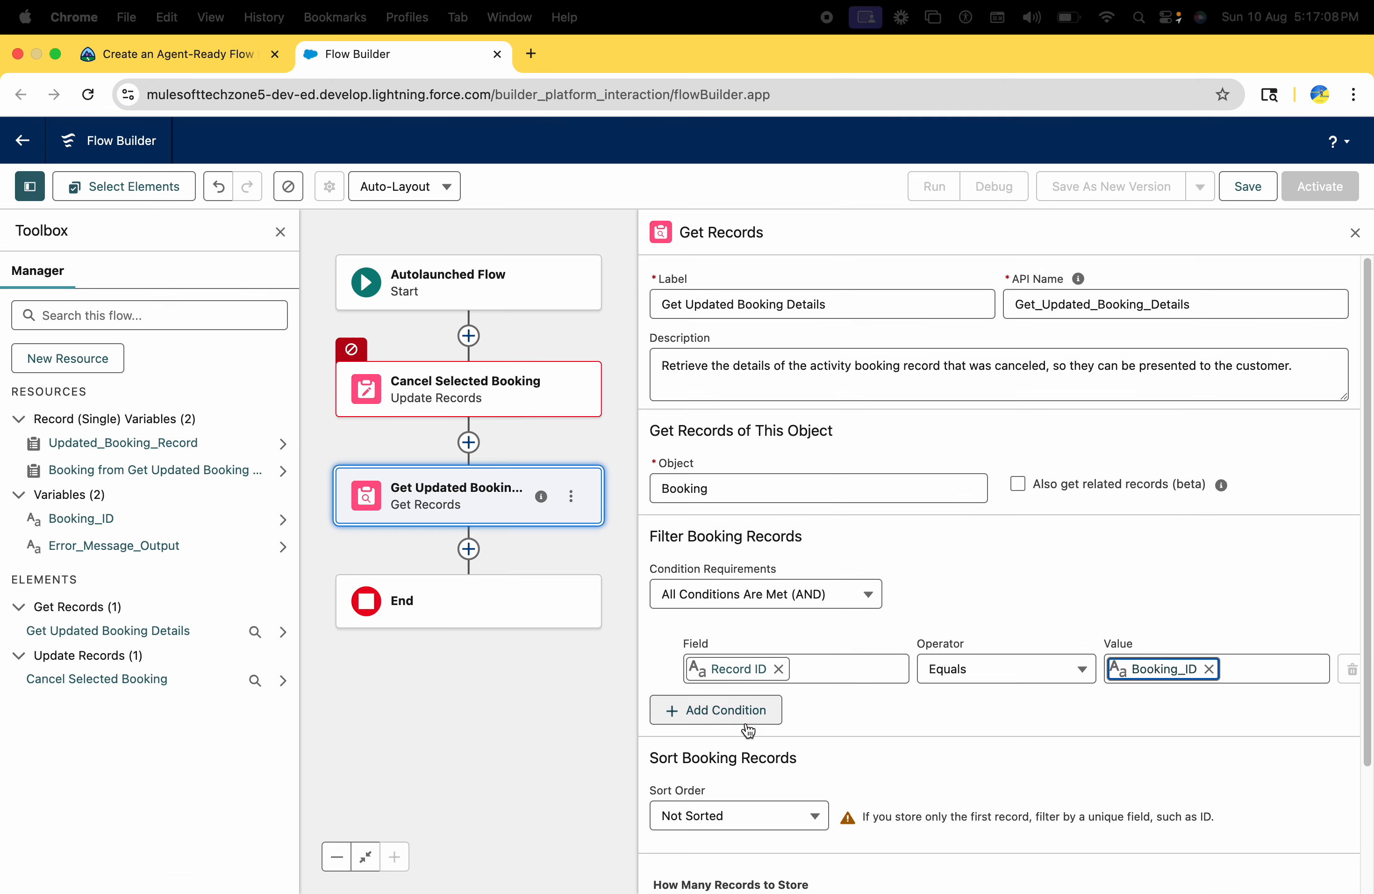
{"action": "scroll", "coordinate": [748, 727], "scroll_direction": "down", "scroll_amount": 1}
{"action": "scroll", "coordinate": [748, 733], "scroll_direction": "down", "scroll_amount": 3}
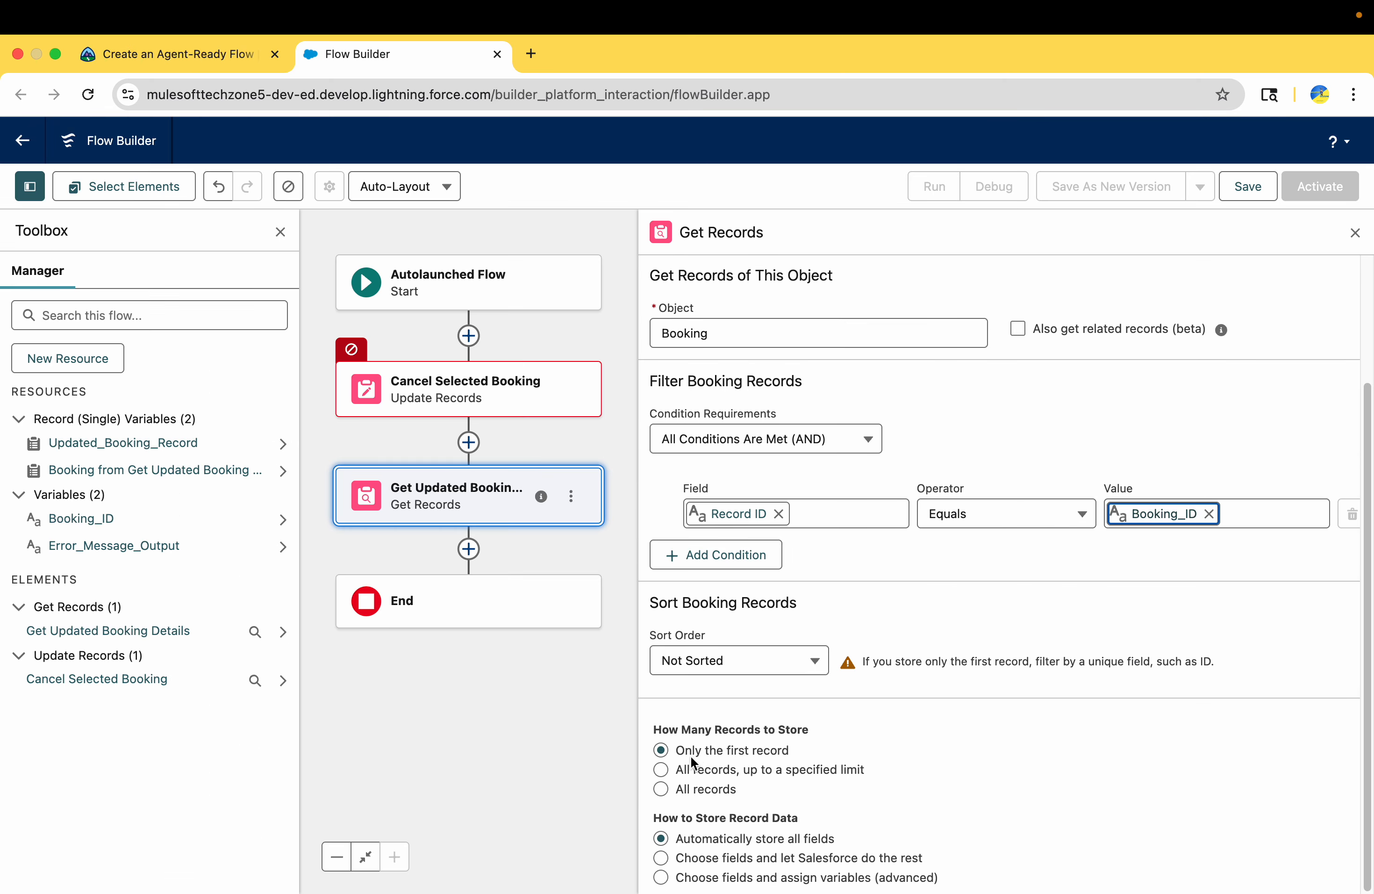
{"action": "left_click", "coordinate": [704, 756]}
Check Trailhead's record storage requirement and set the record data to "Choose fields and assign variables (advanced)"
{"action": "left_click", "coordinate": [219, 58]}
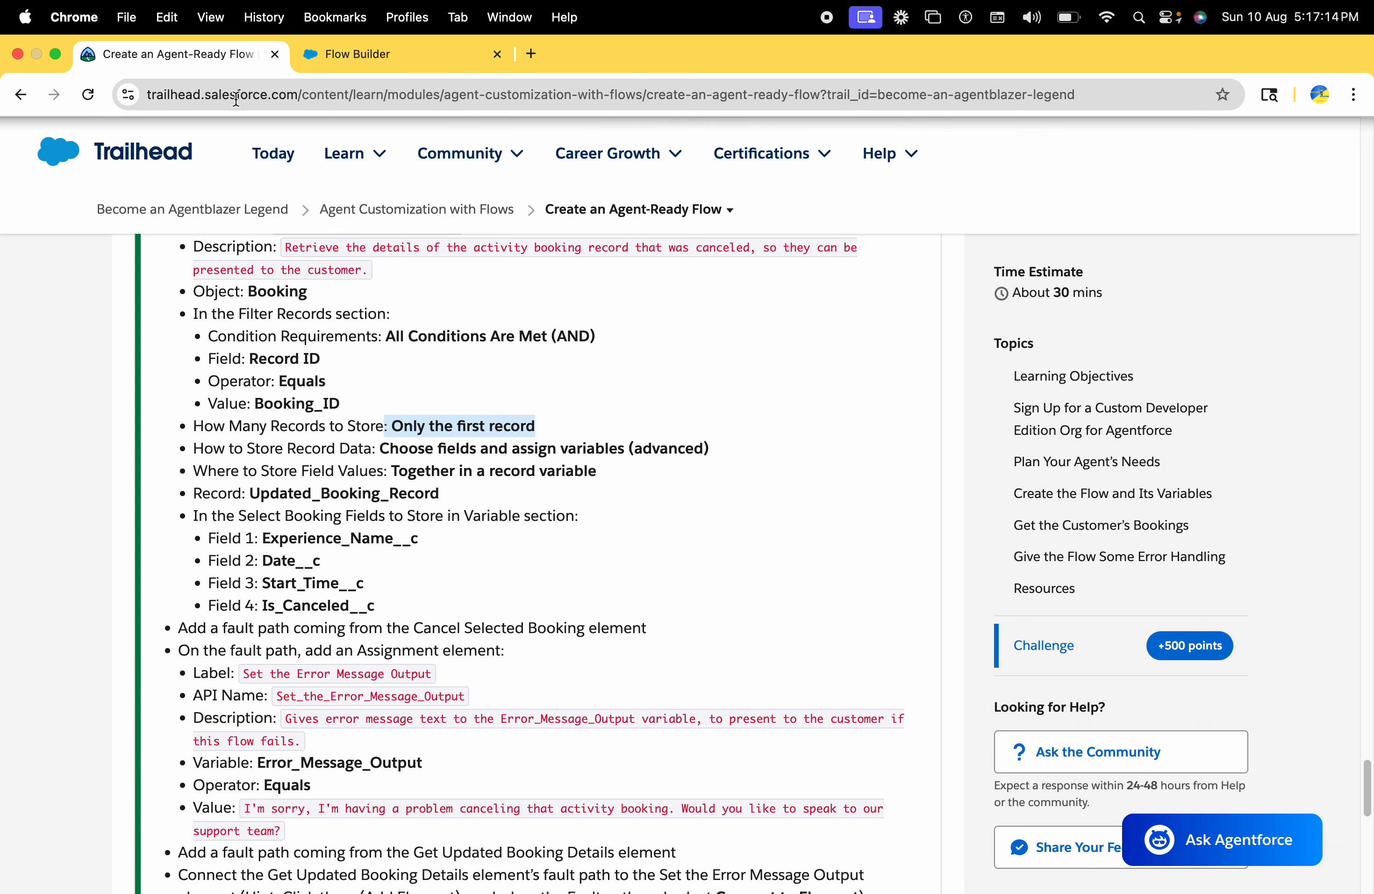
{"action": "left_click_drag", "start_coordinate": [252, 449], "coordinate": [737, 456]}
{"action": "left_click", "coordinate": [438, 47]}
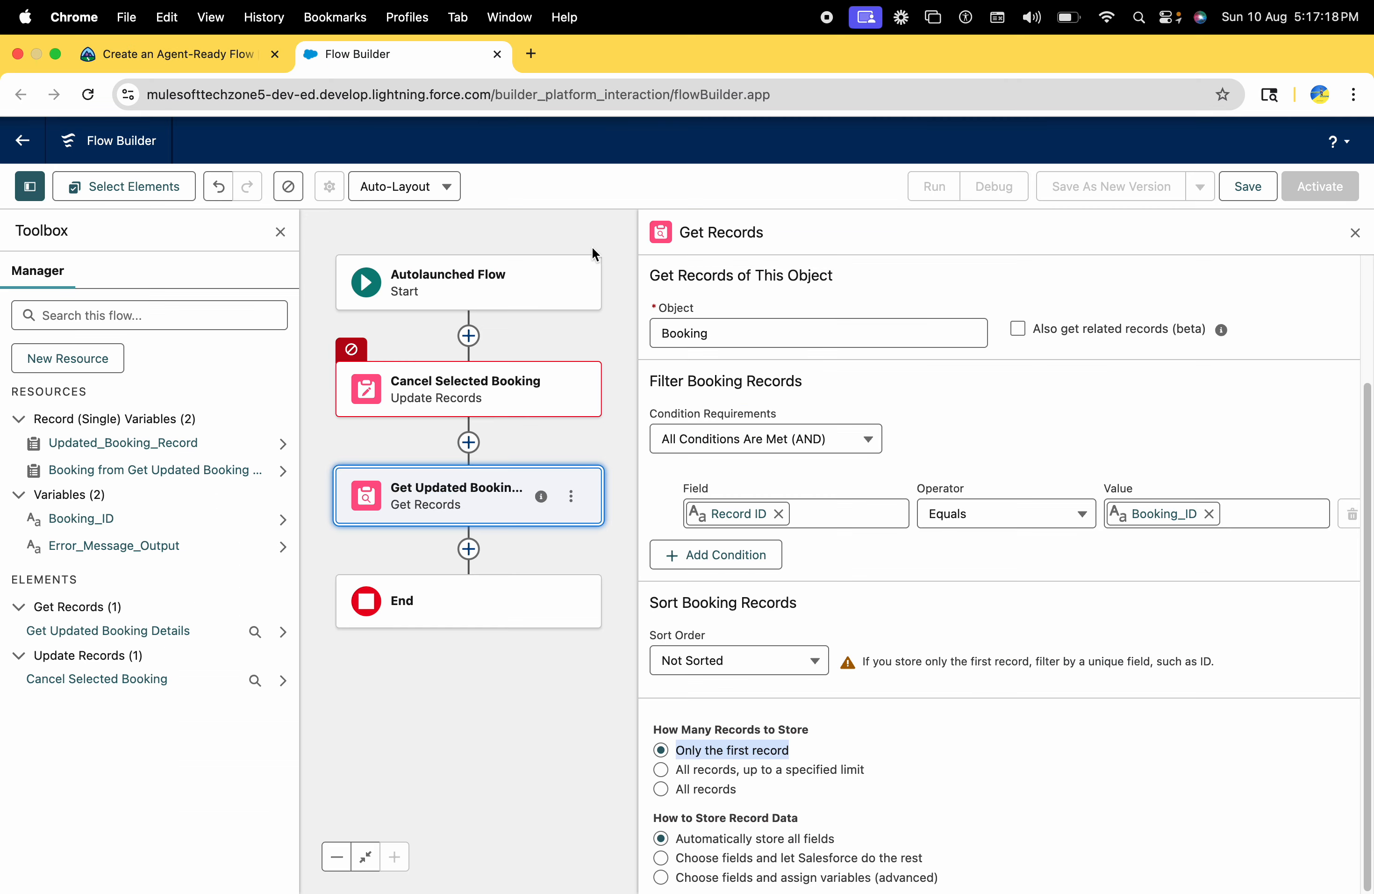
{"action": "left_click", "coordinate": [780, 879]}
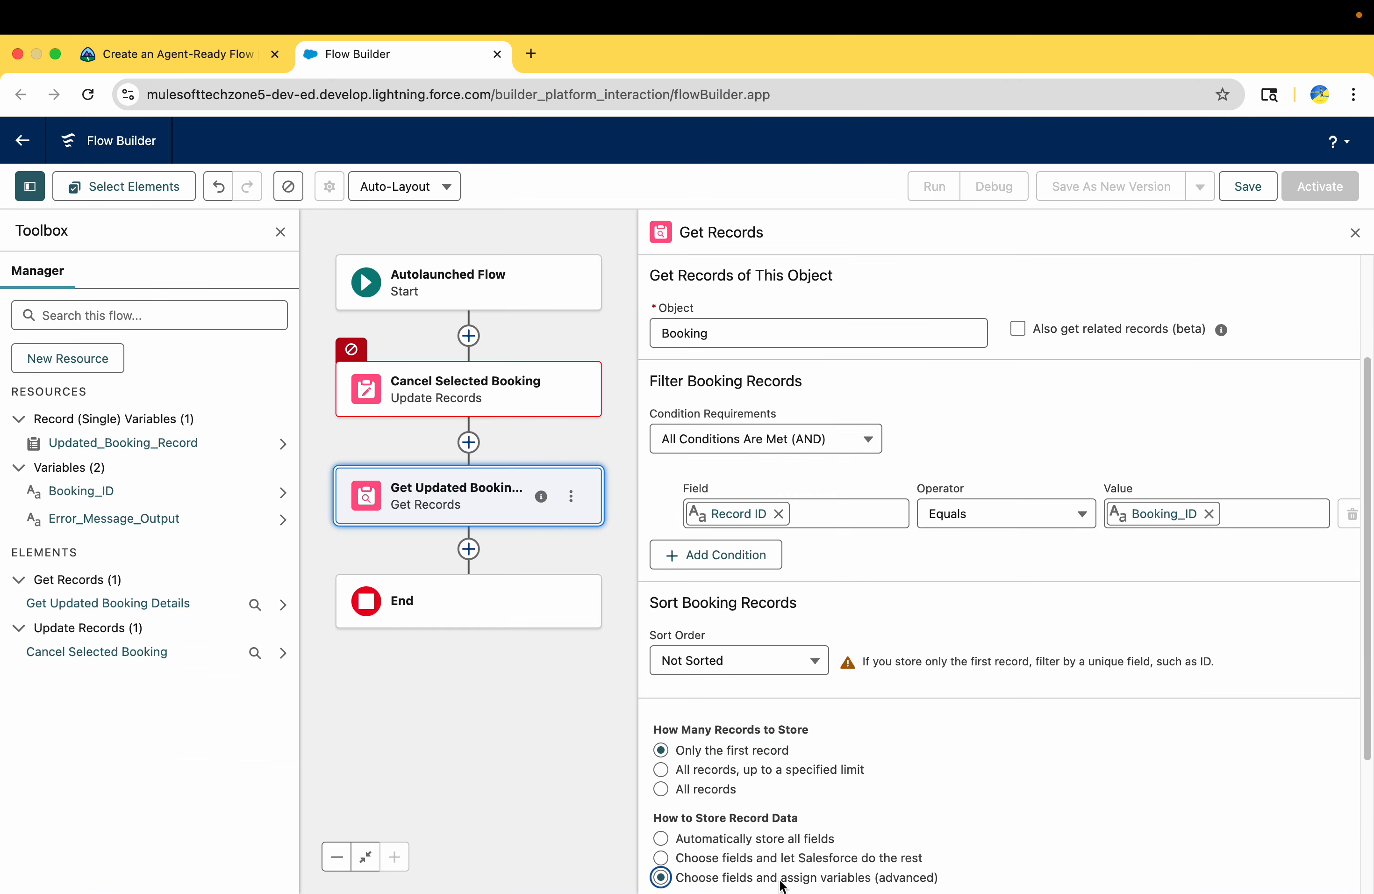
{"action": "scroll", "coordinate": [783, 871], "scroll_direction": "down", "scroll_amount": 3}
{"action": "scroll", "coordinate": [866, 721], "scroll_direction": "down", "scroll_amount": 1}
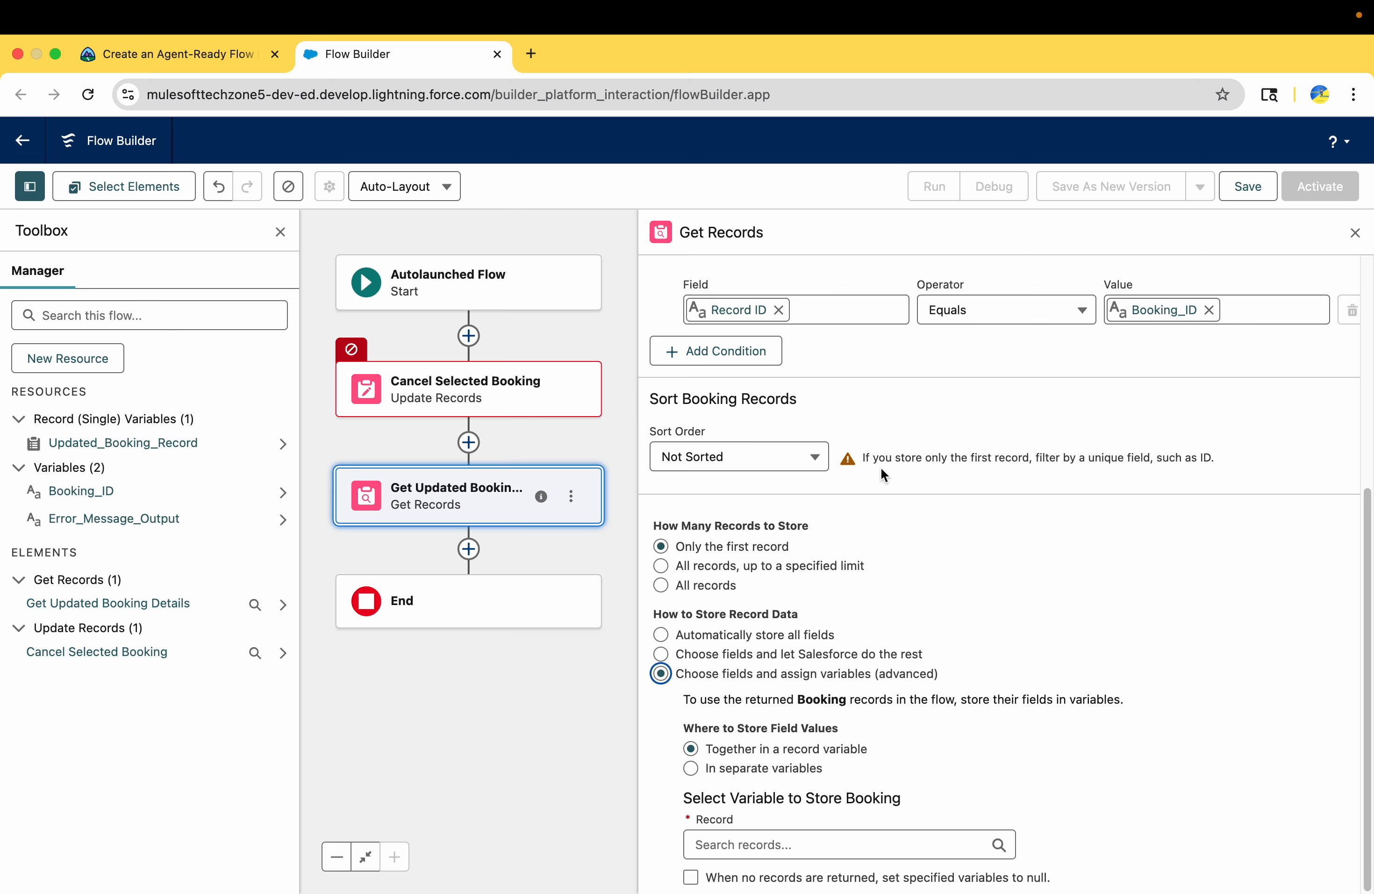
{"action": "left_click_drag", "start_coordinate": [863, 457], "coordinate": [1234, 465]}
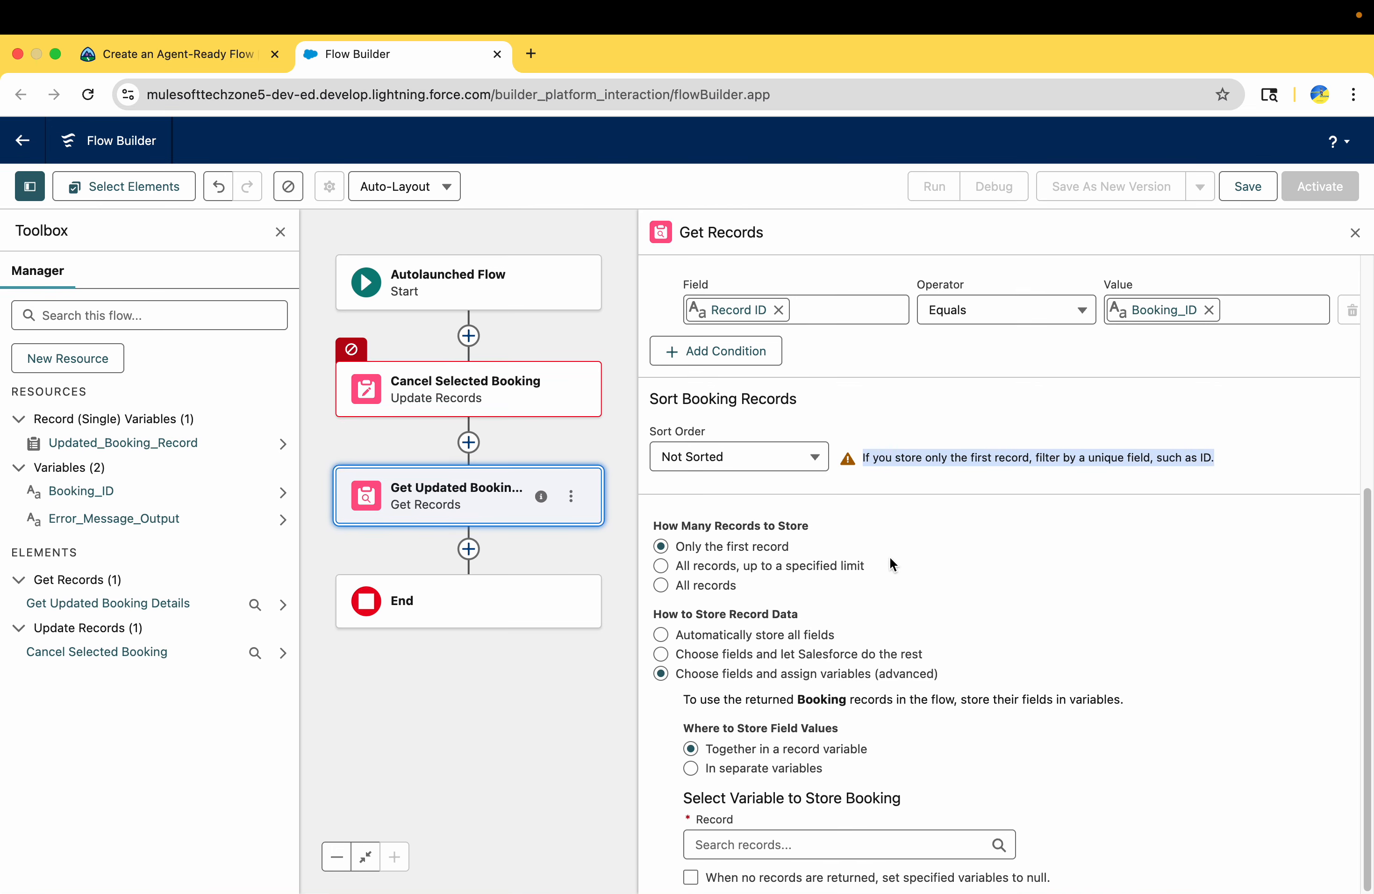
Check Trailhead for where to store the field values and choose "Together in a record variable"
{"action": "left_click", "coordinate": [174, 53]}
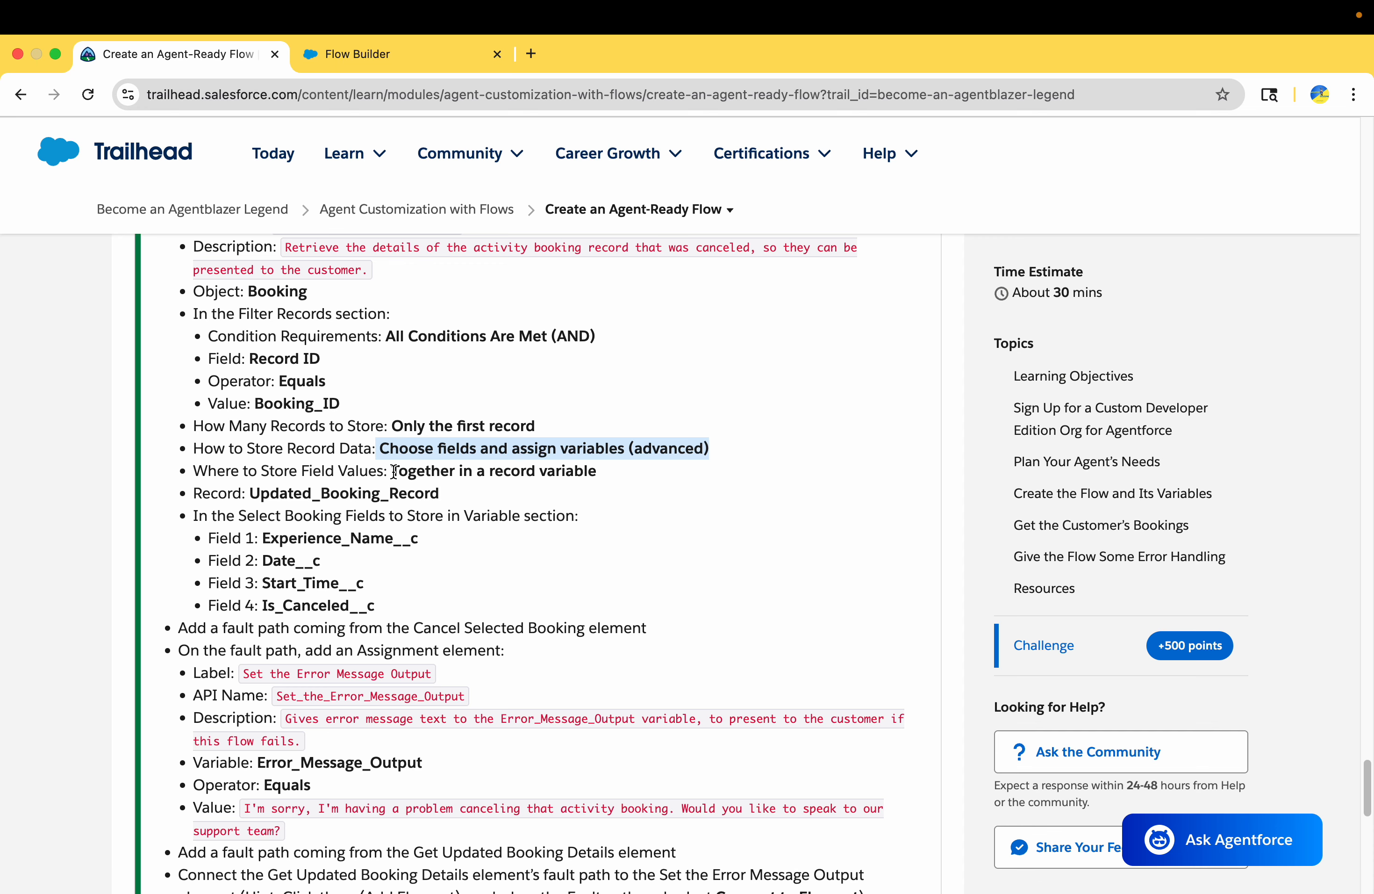
{"action": "left_click_drag", "start_coordinate": [394, 471], "coordinate": [622, 480]}
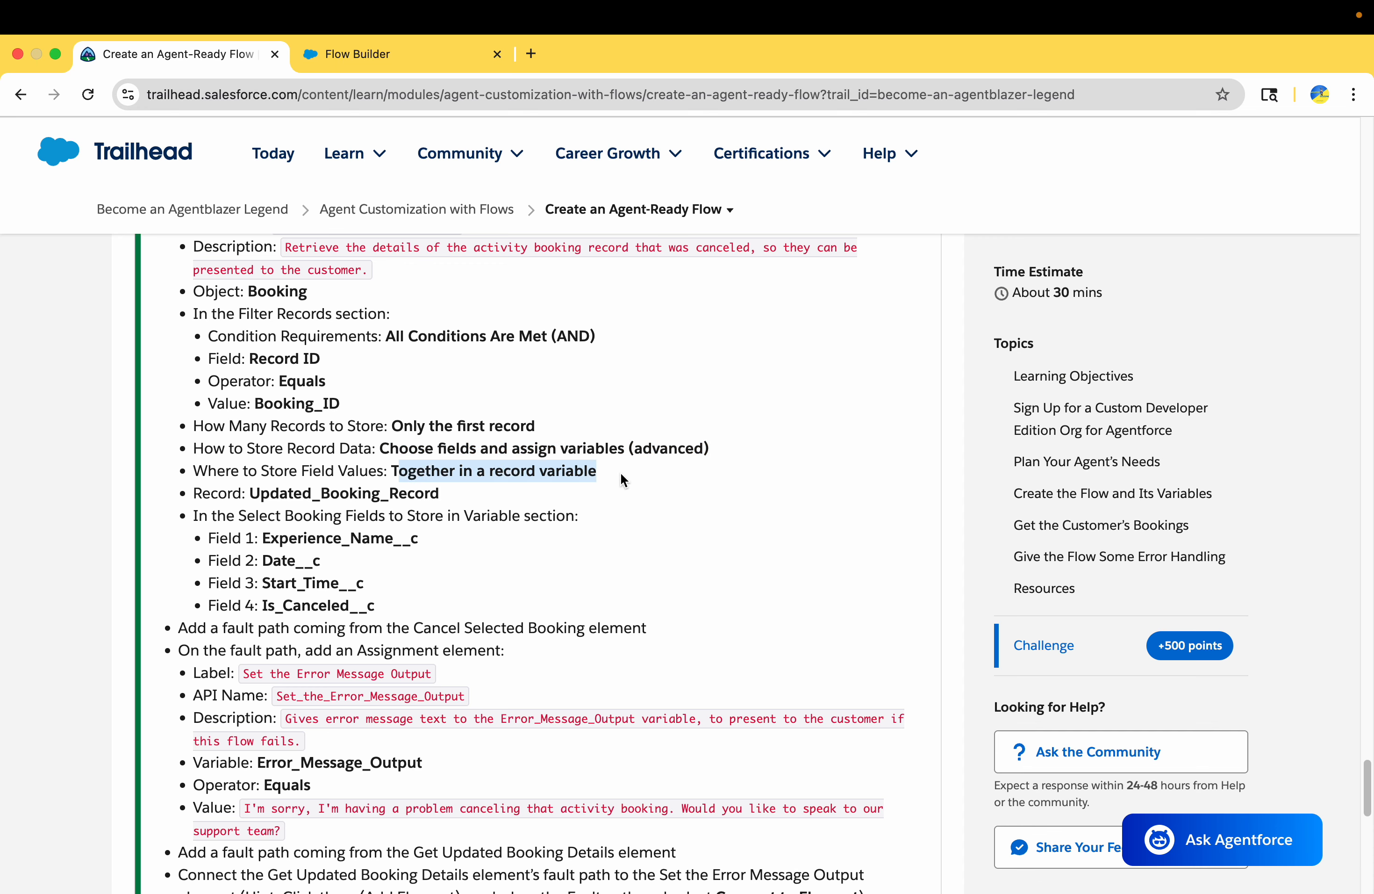
{"action": "left_click", "coordinate": [361, 54]}
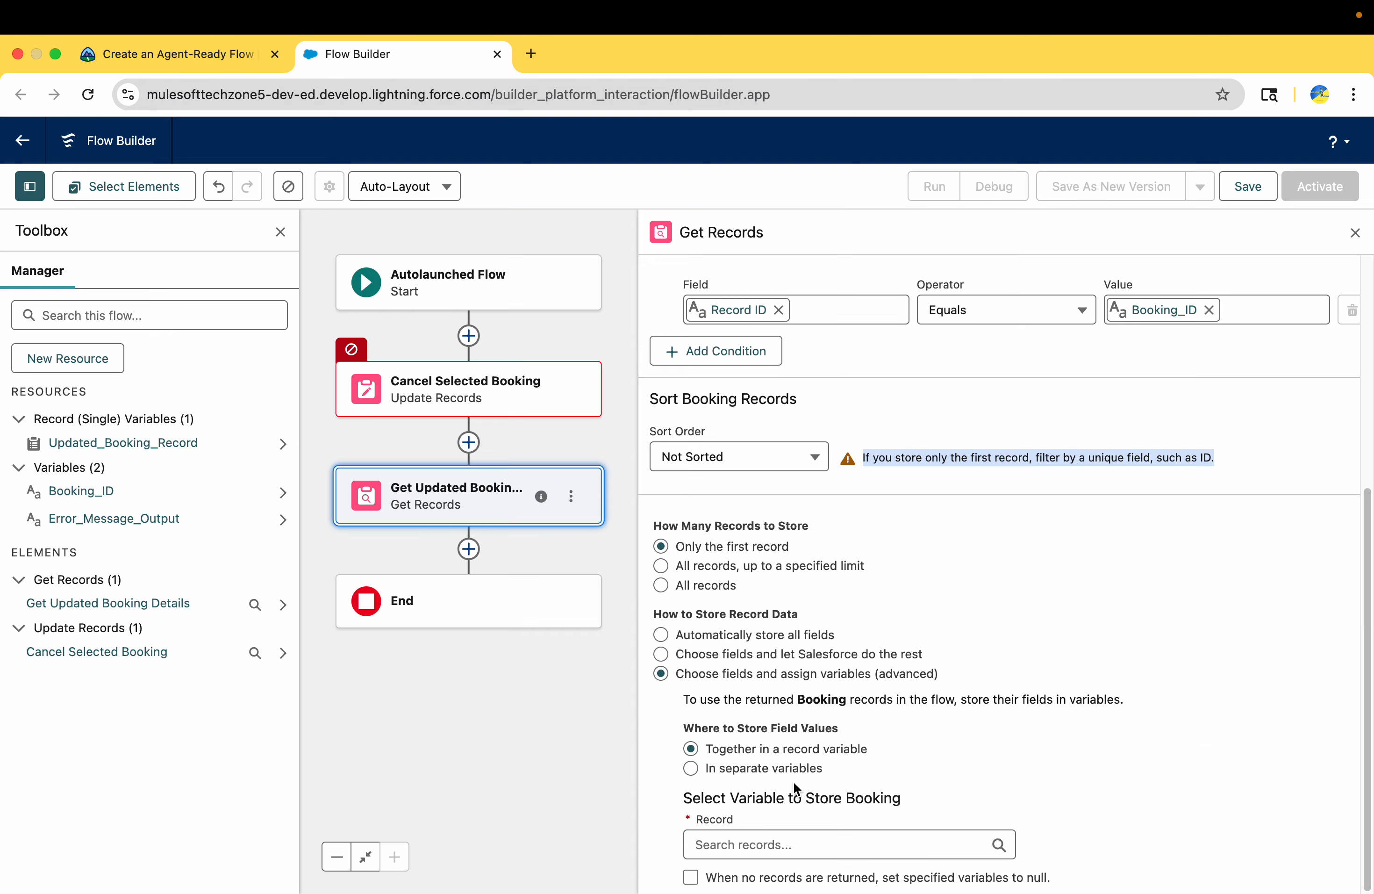
{"action": "left_click", "coordinate": [774, 749]}
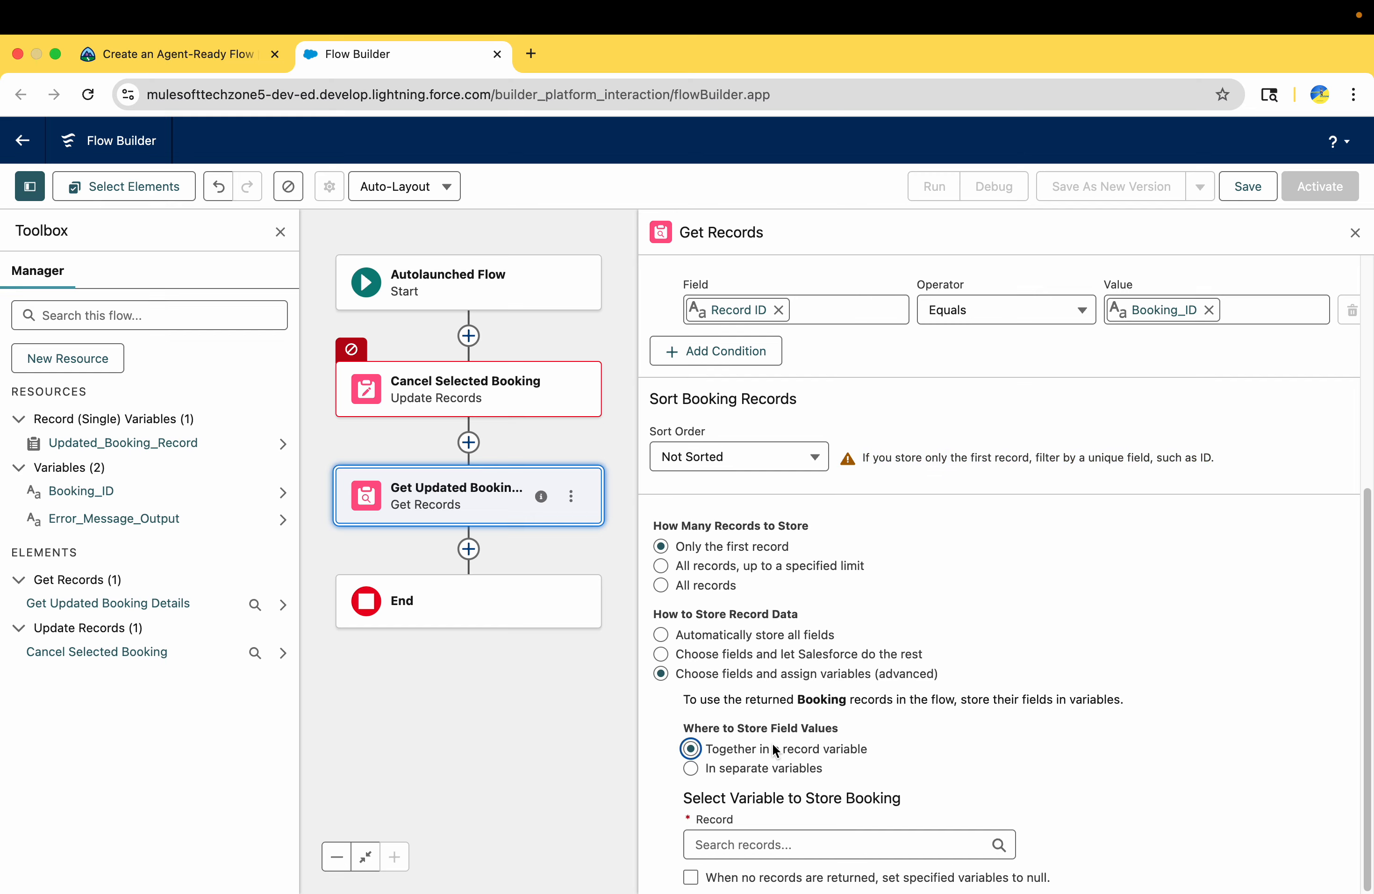
Look up the required record variable in Trailhead and store the booking in Updated_Booking_Record
{"action": "left_click", "coordinate": [193, 53]}
{"action": "scroll", "coordinate": [503, 552], "scroll_direction": "down", "scroll_amount": 2}
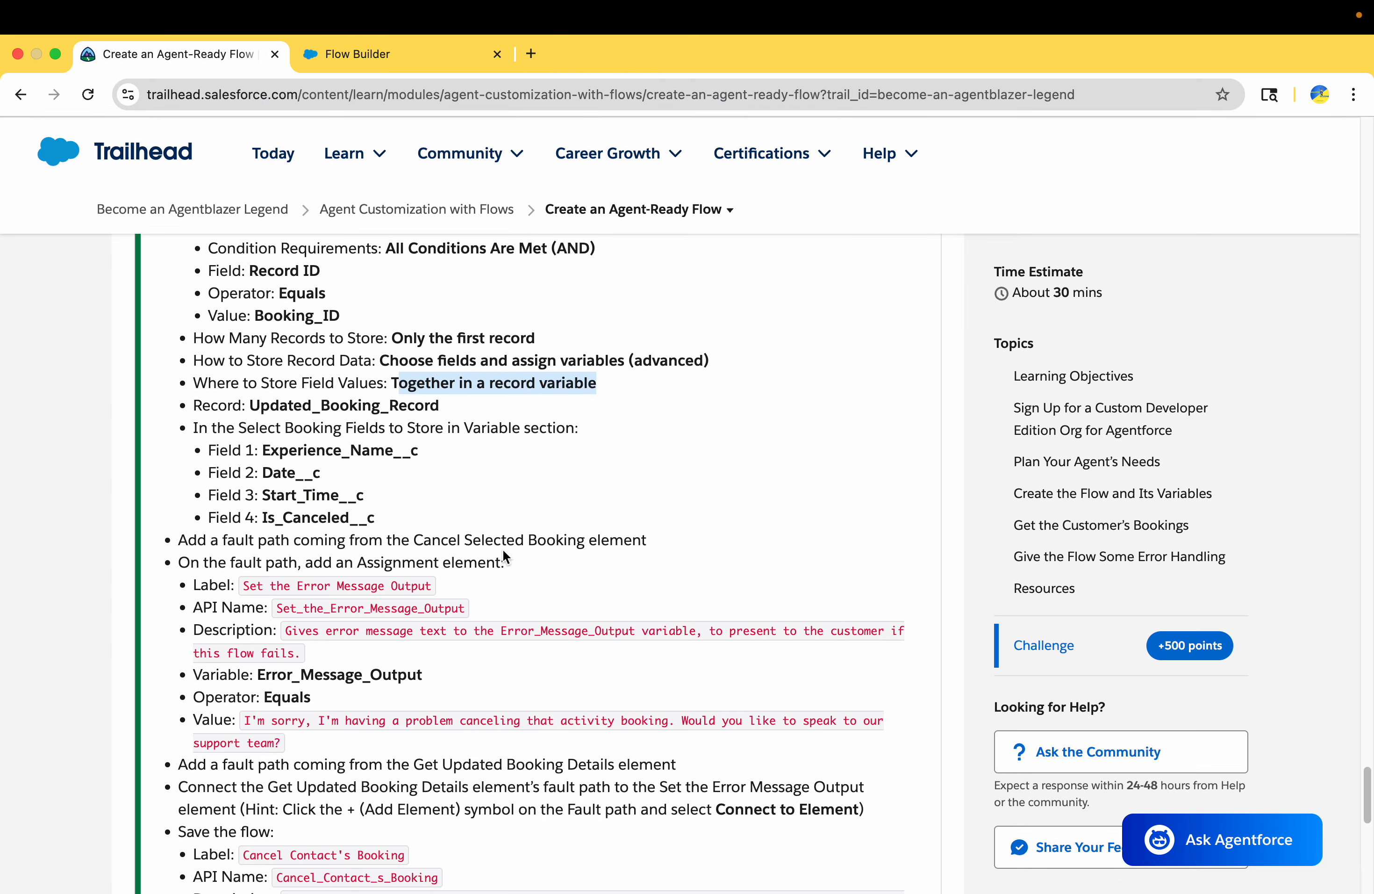
{"action": "double_click", "coordinate": [316, 405]}
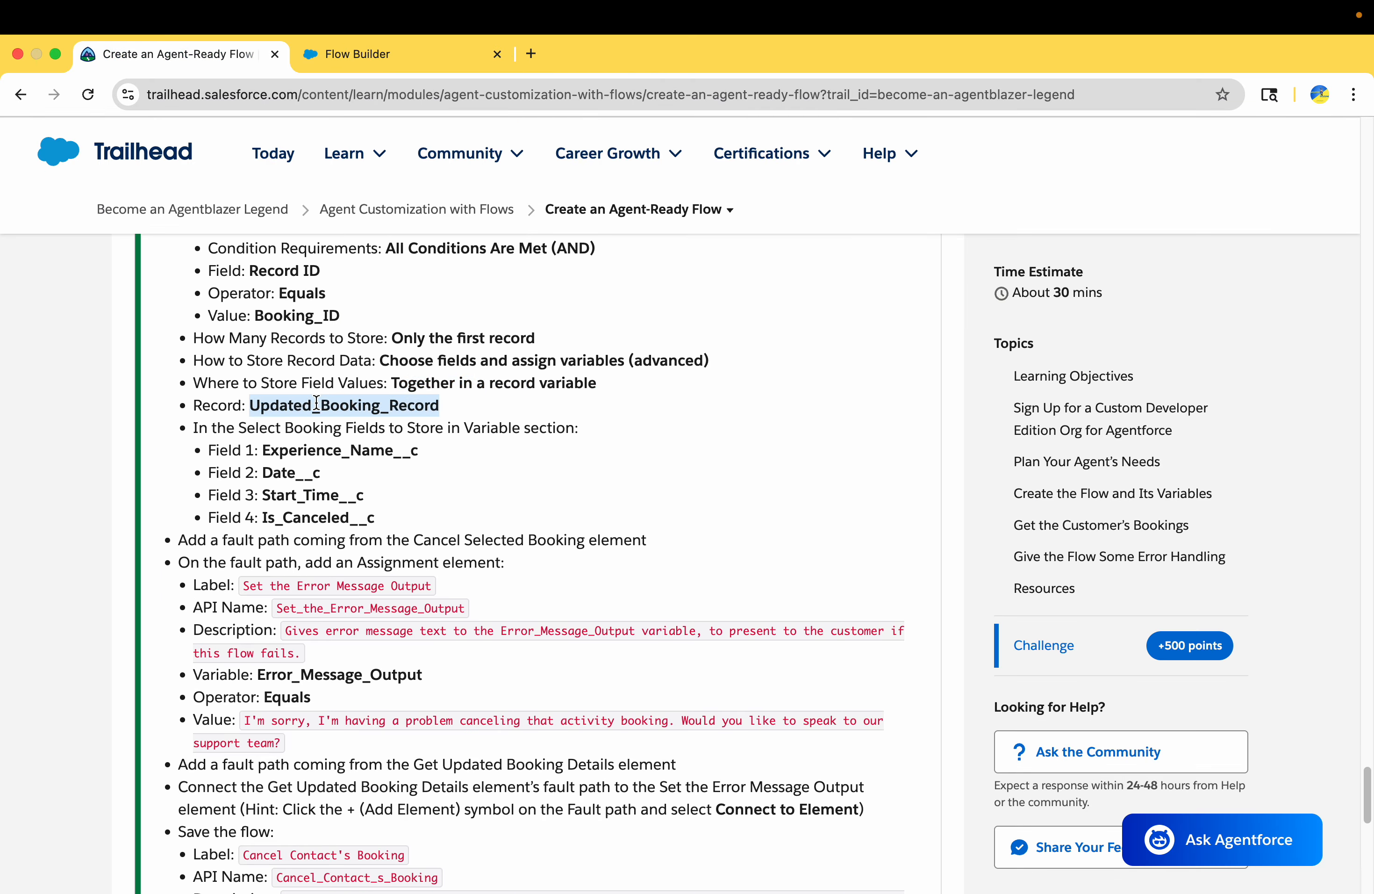
{"action": "left_click", "coordinate": [397, 65]}
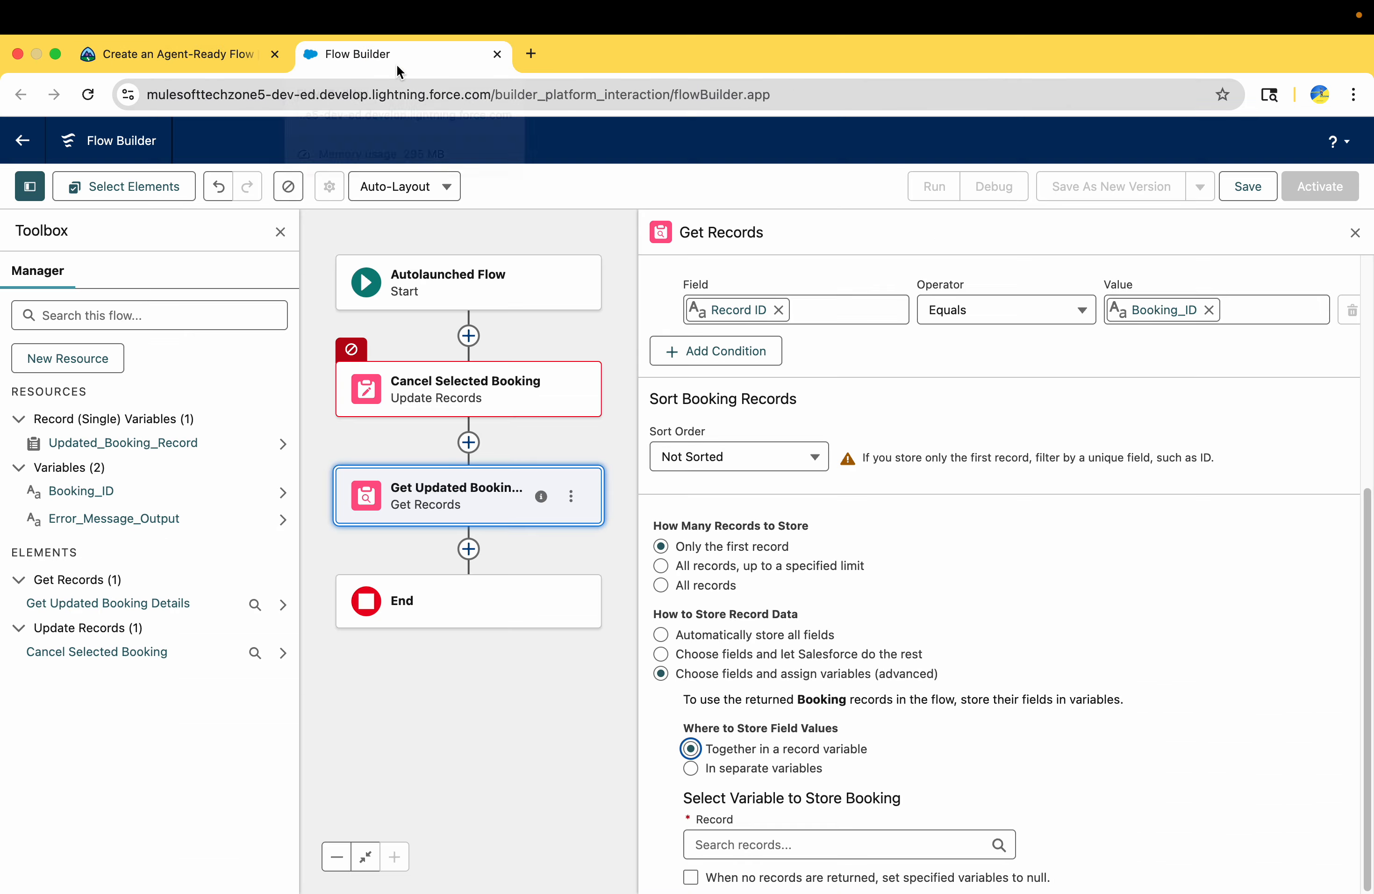
{"action": "left_click", "coordinate": [749, 852]}
{"action": "left_click", "coordinate": [757, 770]}
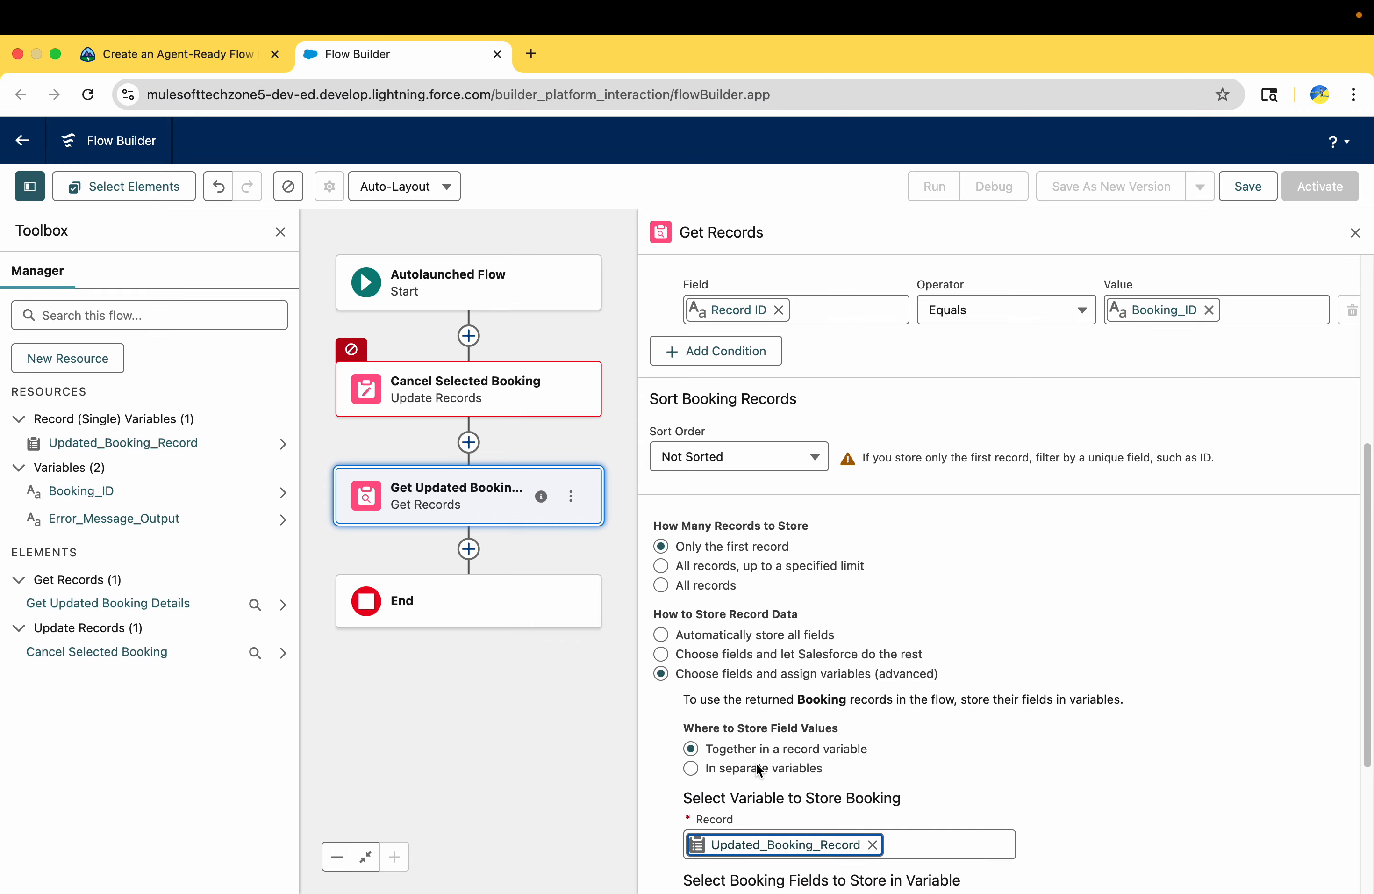
Review the Booking fields listed in Trailhead and set the first selectable field to store to Experience_Name__c
{"action": "left_click", "coordinate": [195, 58]}
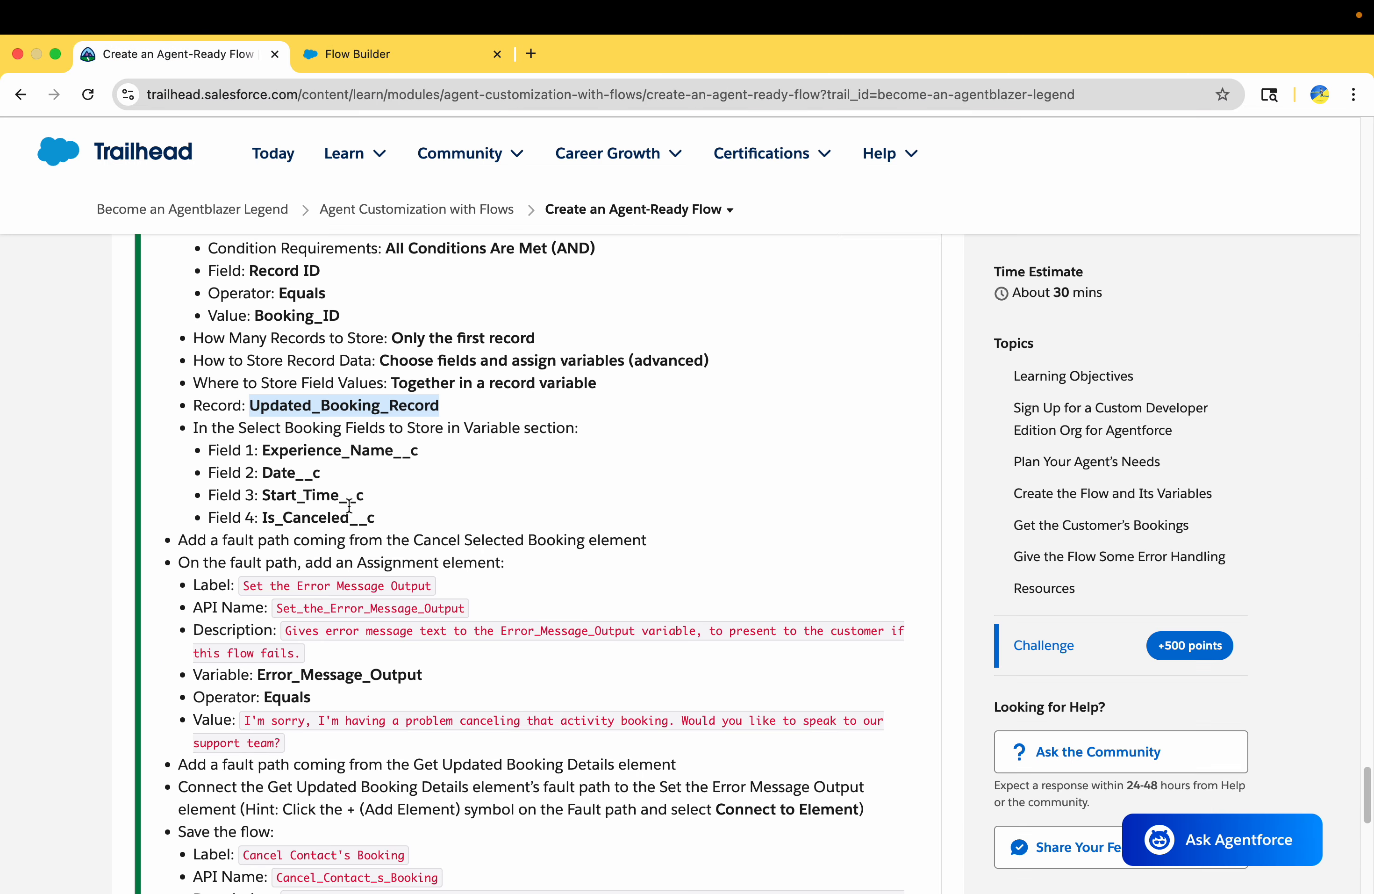
{"action": "scroll", "coordinate": [350, 505], "scroll_direction": "down", "scroll_amount": 2}
{"action": "left_click_drag", "start_coordinate": [420, 435], "coordinate": [213, 334]}
{"action": "double_click", "coordinate": [272, 358]}
{"action": "key", "text": "super+c"}
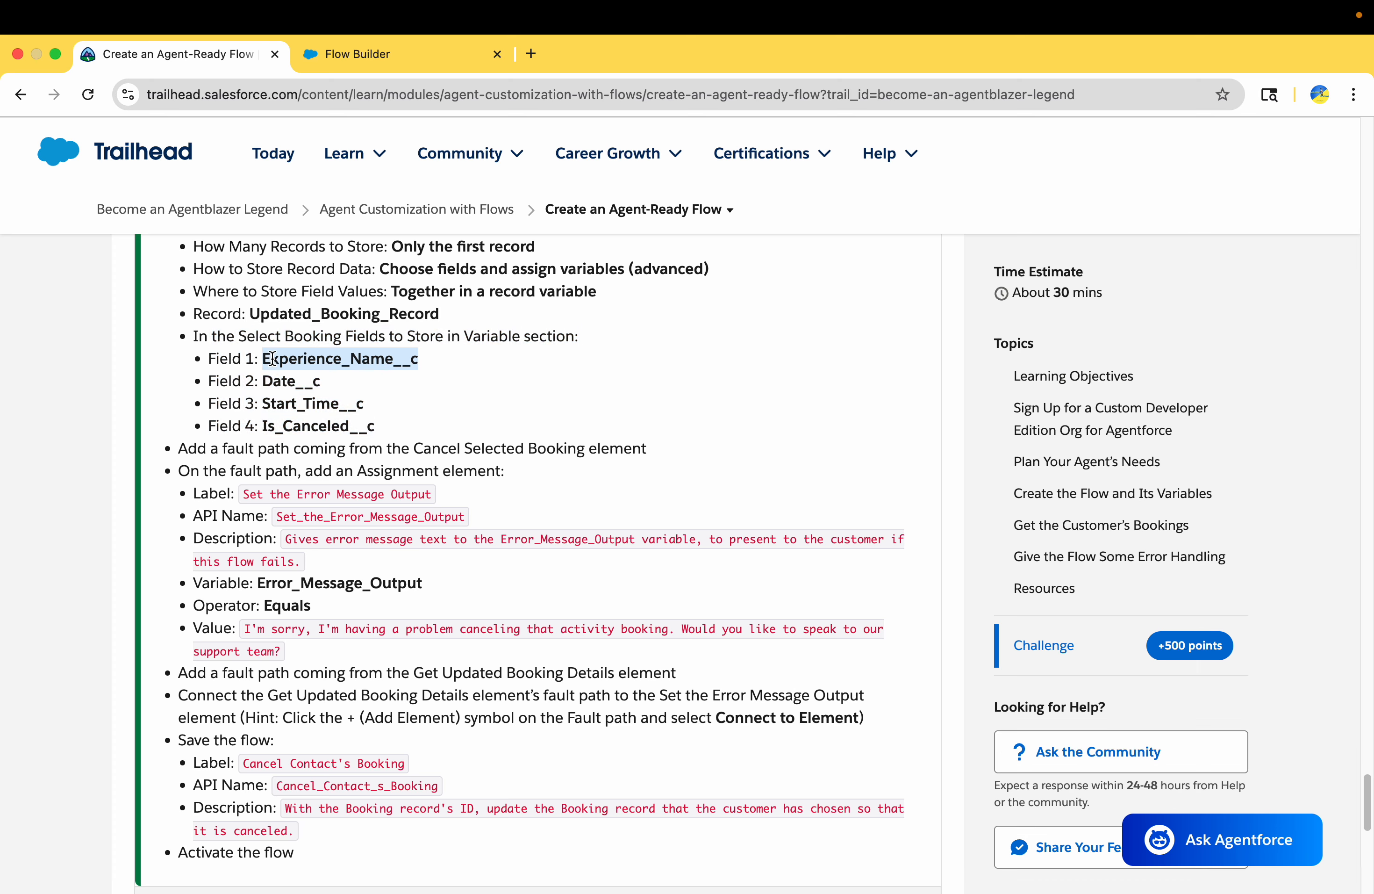
{"action": "left_click", "coordinate": [394, 70]}
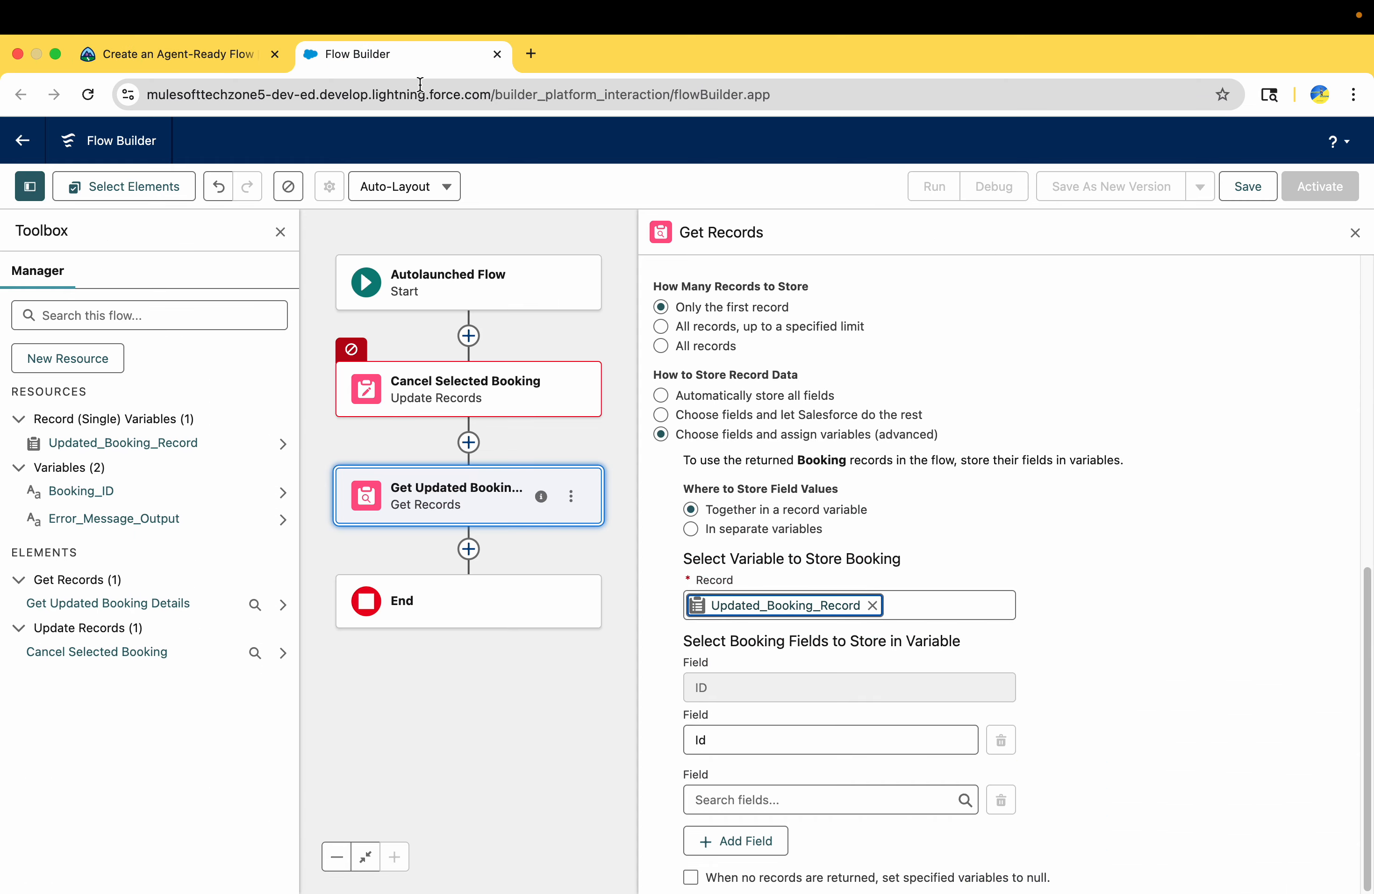
{"action": "left_click", "coordinate": [733, 742]}
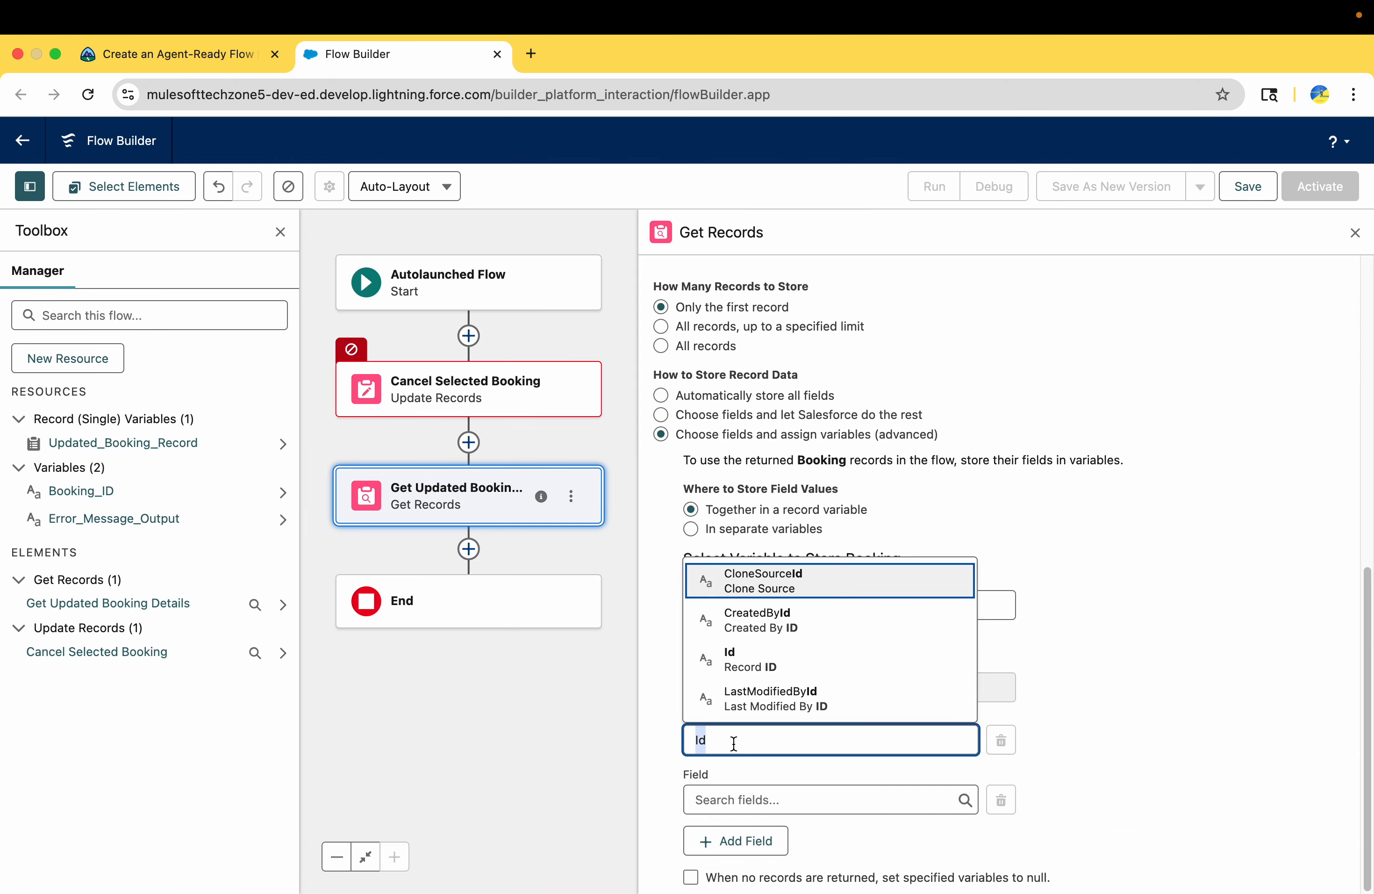
{"action": "key", "text": "super+v"}
{"action": "left_click", "coordinate": [745, 709]}
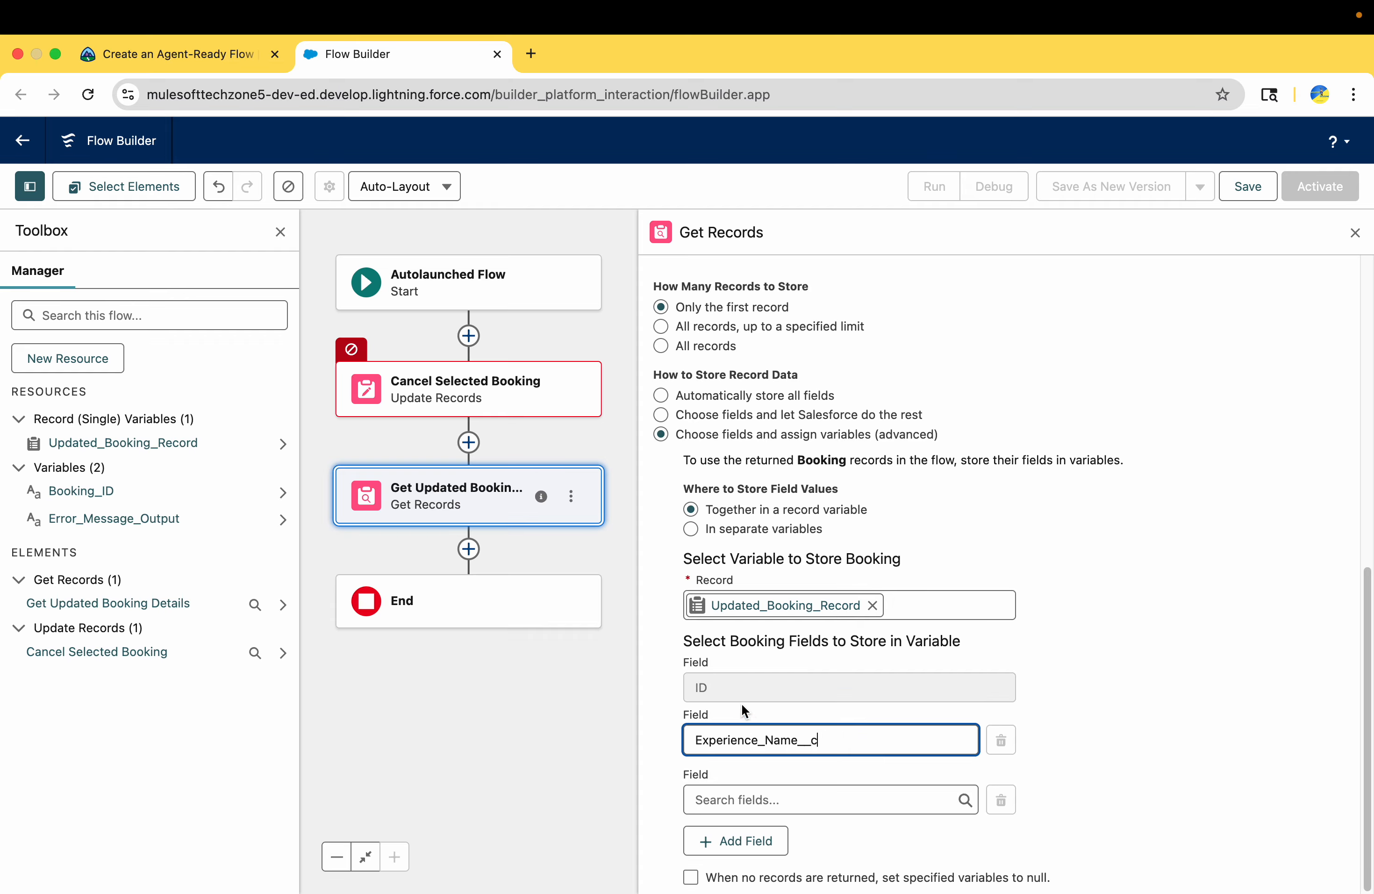
Copy Date__c from Trailhead and set it as the second Booking field to store in the variable
{"action": "left_click", "coordinate": [199, 54]}
{"action": "double_click", "coordinate": [294, 388]}
{"action": "key", "text": "super+c"}
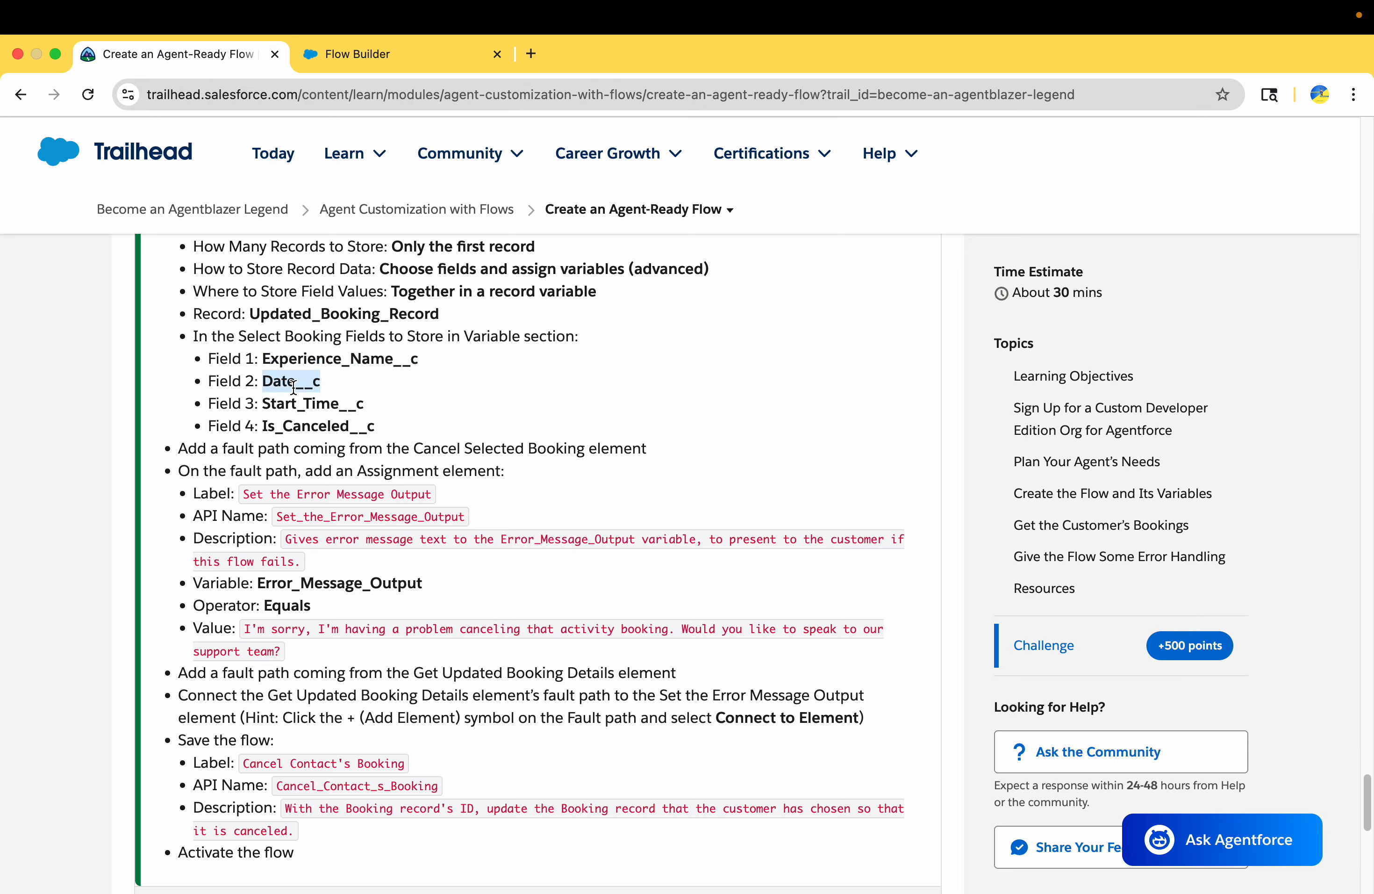
{"action": "left_click", "coordinate": [358, 53]}
{"action": "left_click", "coordinate": [719, 793]}
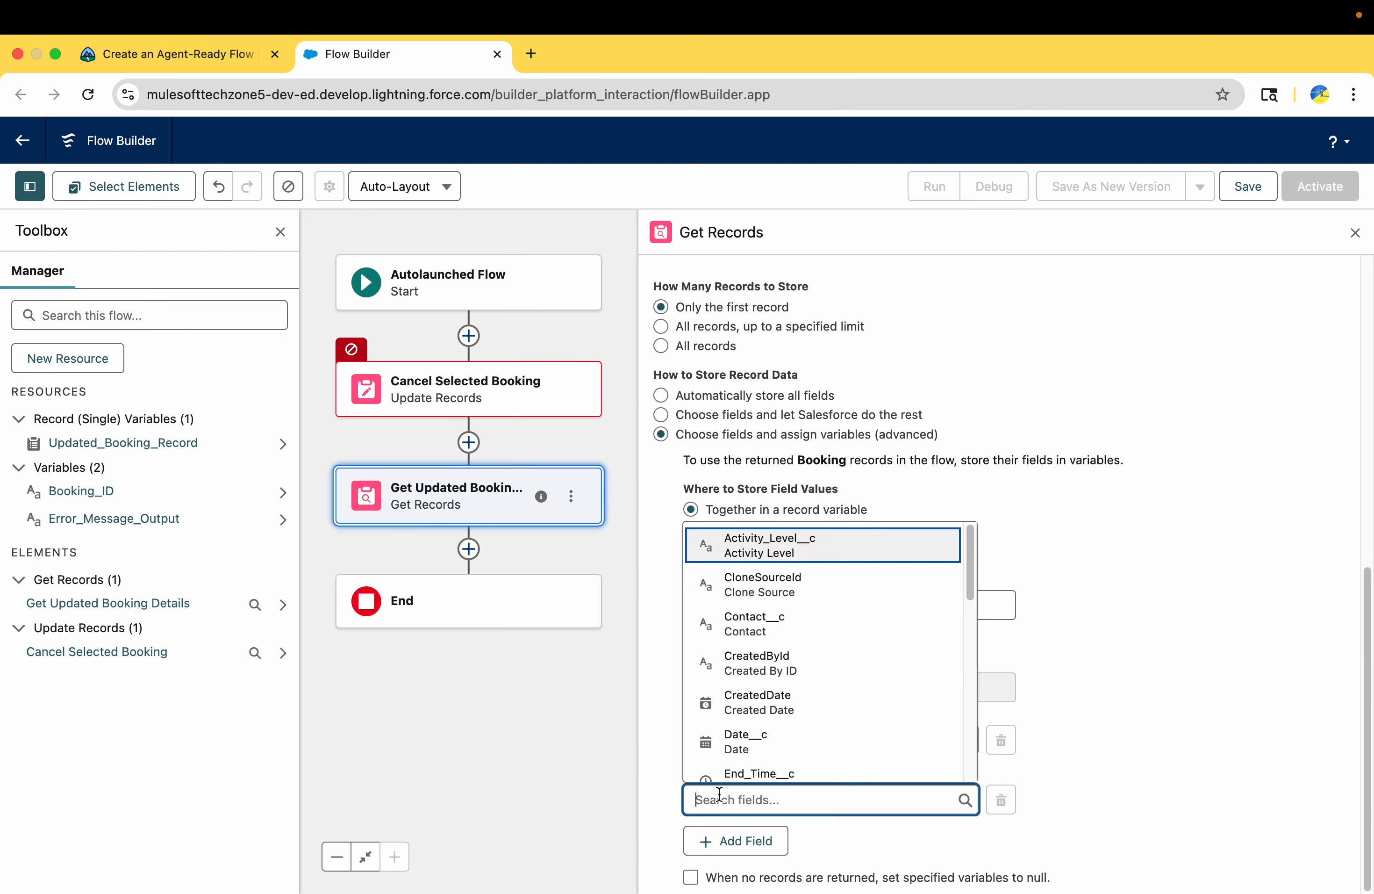
{"action": "key", "text": "super+v"}
{"action": "left_click", "coordinate": [723, 760]}
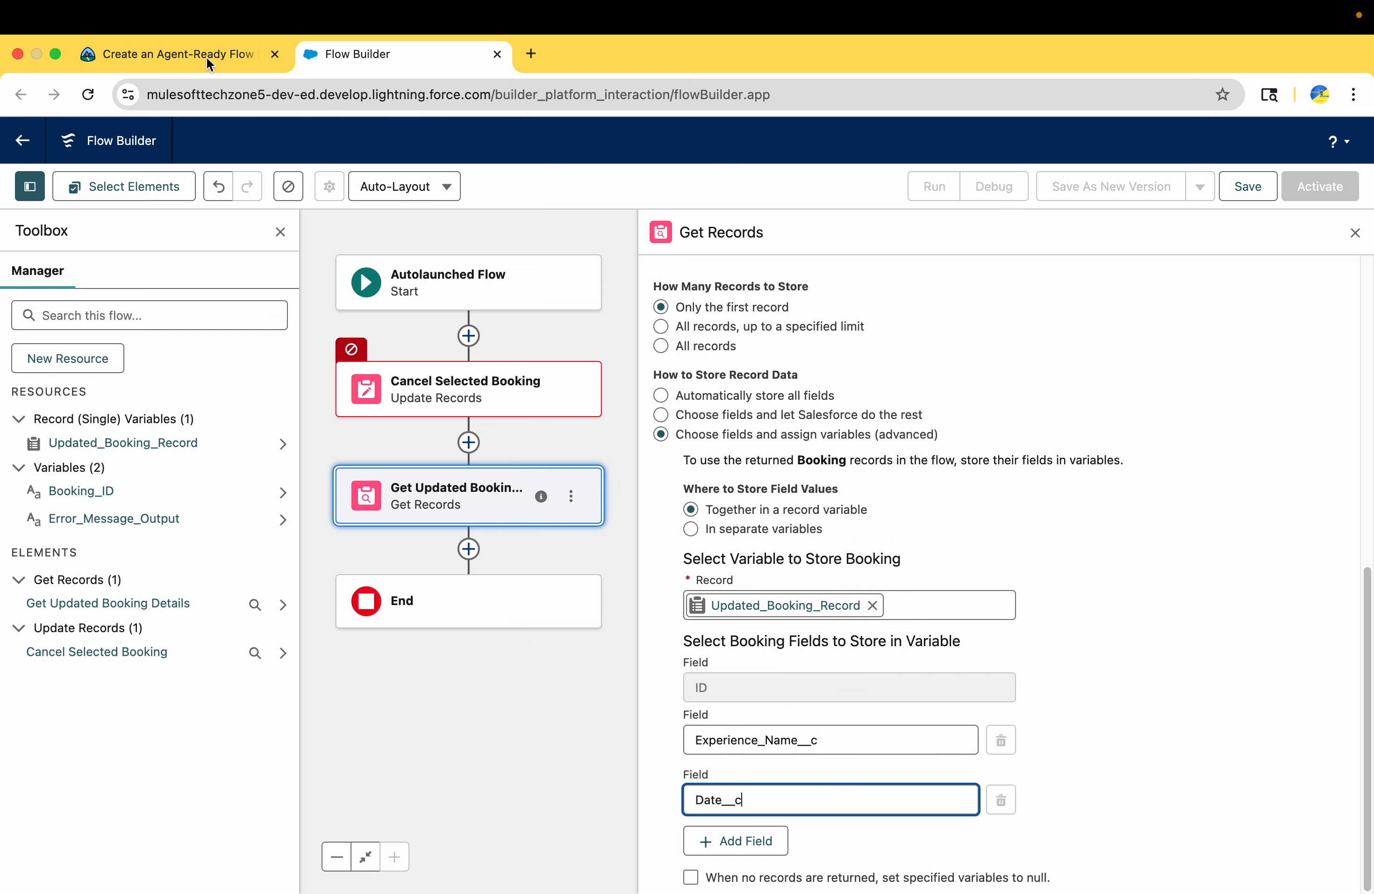
Copy Start_Time__c from Trailhead and add it as the third Booking field to store in the variable
{"action": "left_click", "coordinate": [199, 55]}
{"action": "double_click", "coordinate": [325, 407]}
{"action": "key", "text": "super+c"}
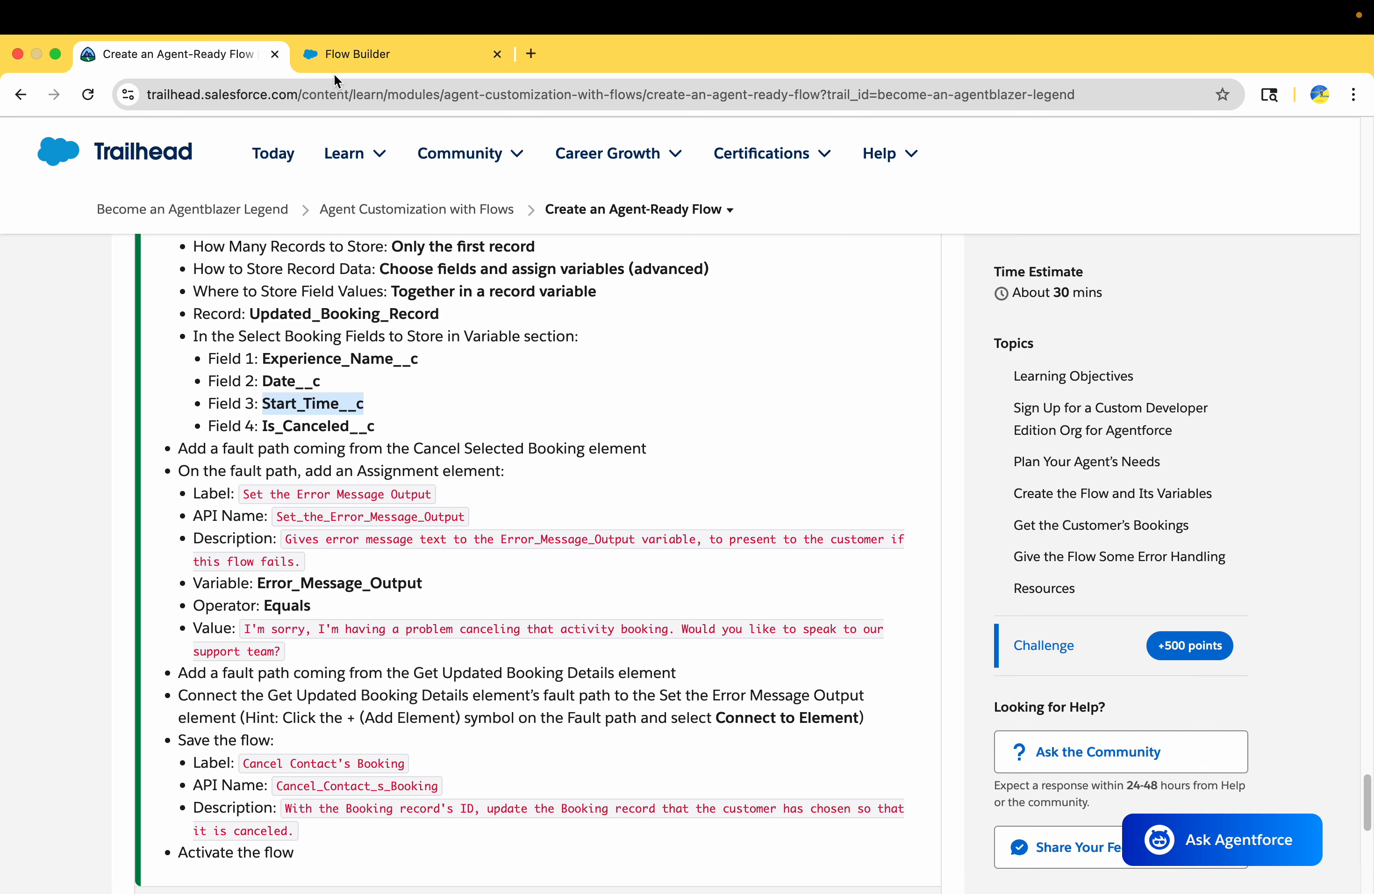
{"action": "left_click", "coordinate": [343, 61]}
{"action": "left_click", "coordinate": [750, 839]}
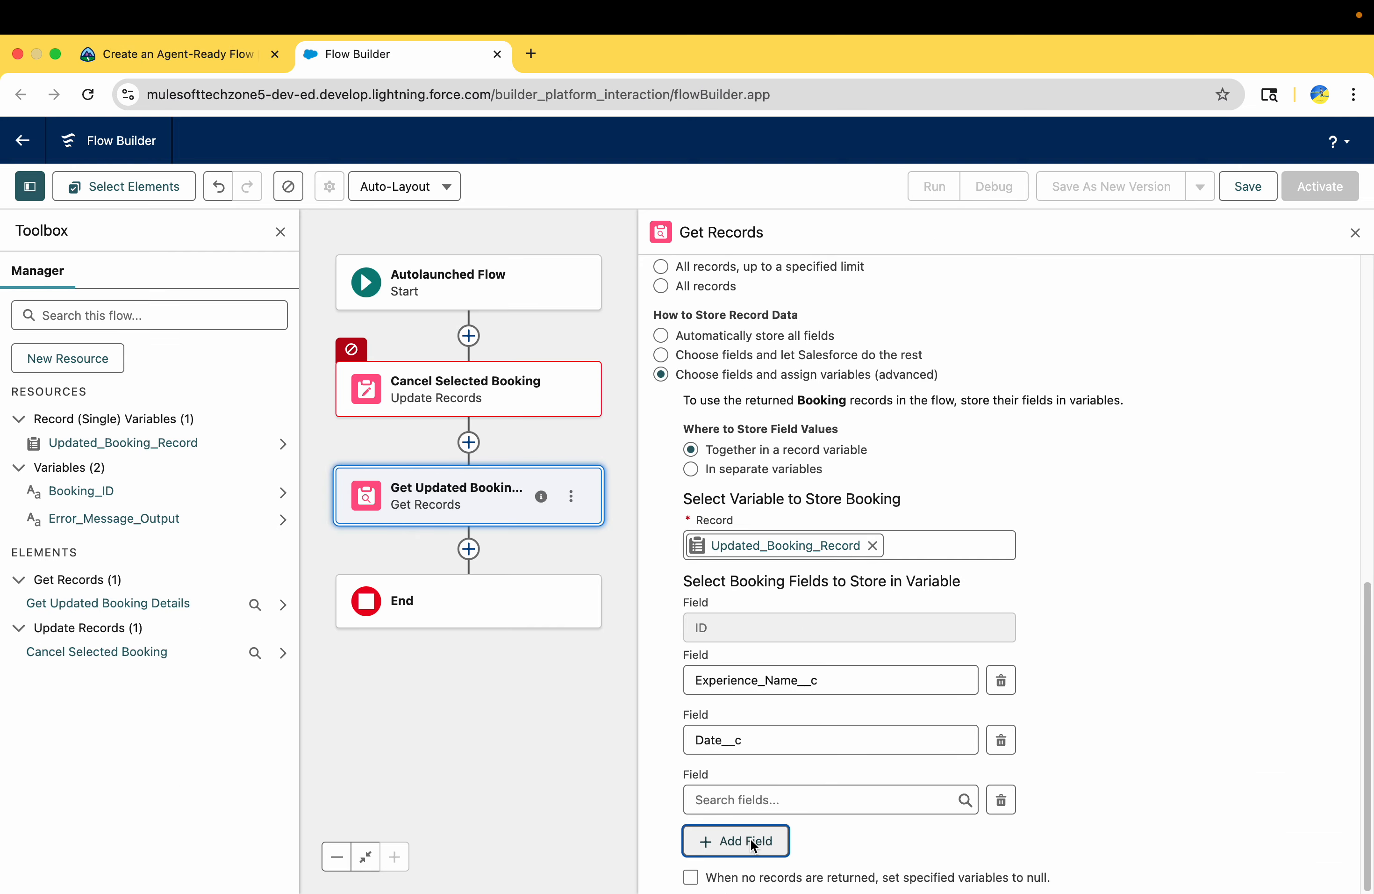
{"action": "left_click", "coordinate": [748, 800]}
{"action": "key", "text": "super+v"}
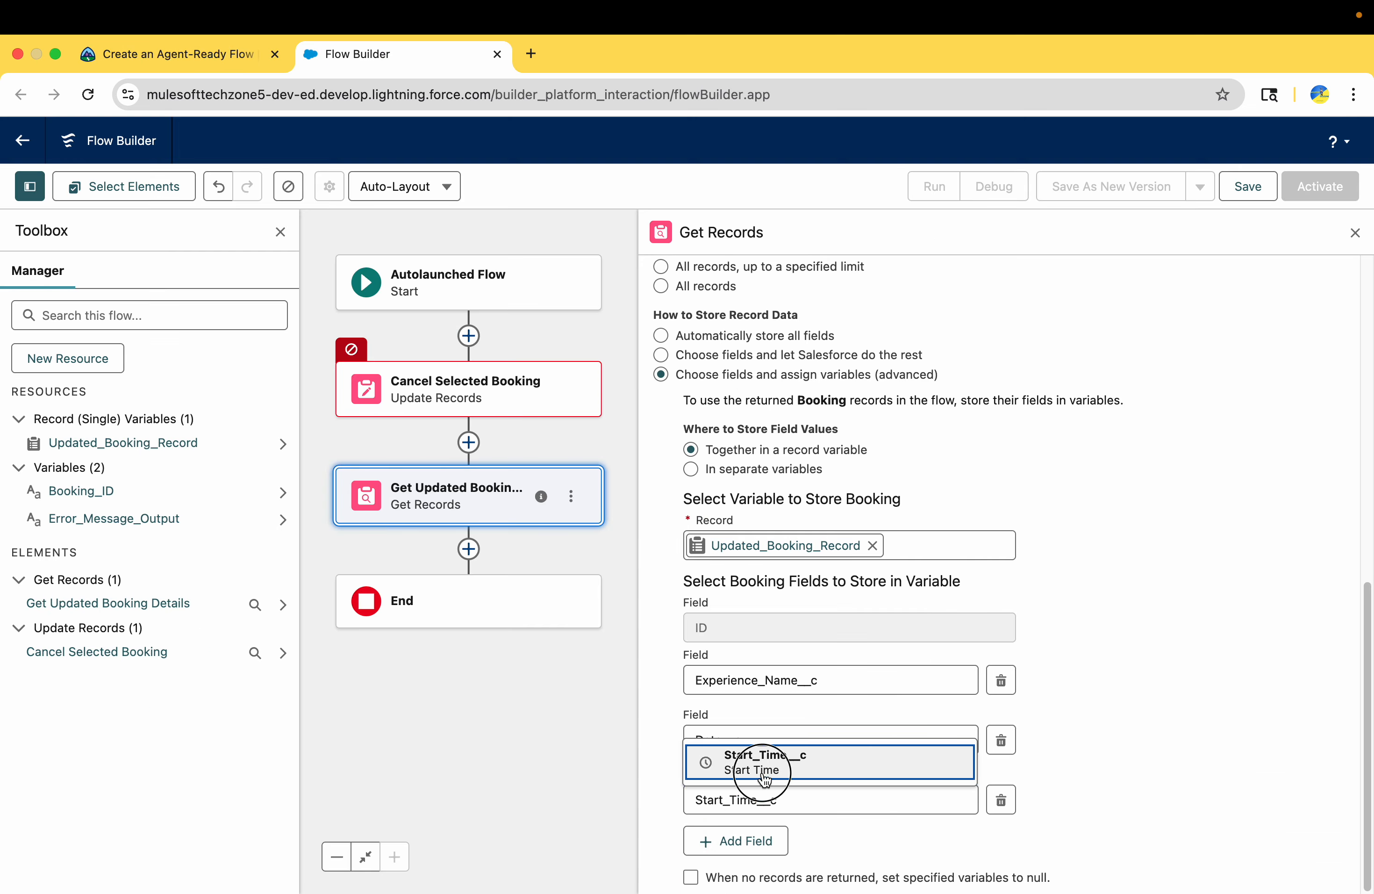
{"action": "left_click", "coordinate": [763, 772]}
Copy Is_Canceled__c from Trailhead and add it as the fourth Booking field to store in the variable
{"action": "left_click", "coordinate": [233, 65]}
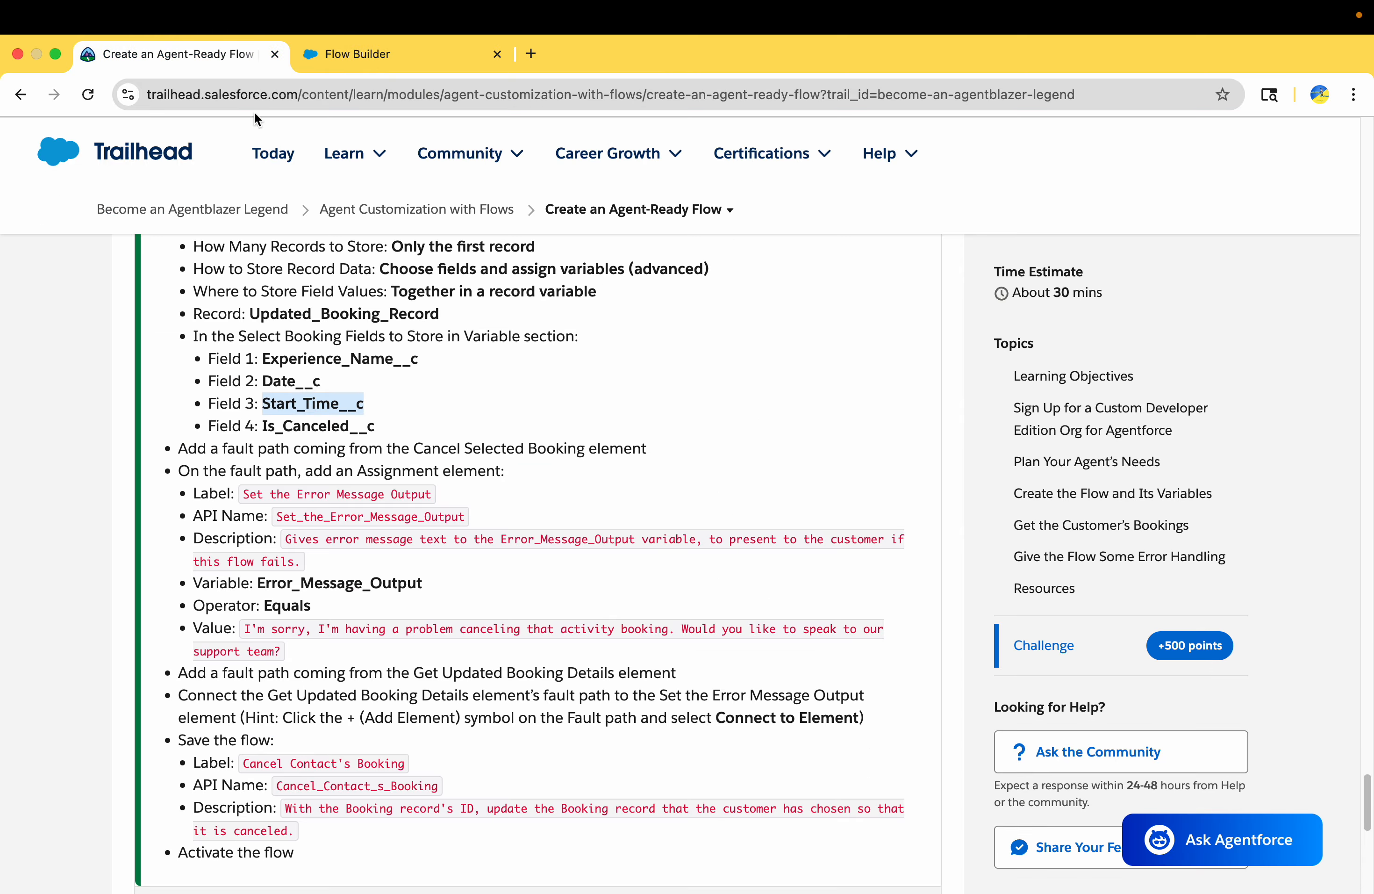
{"action": "double_click", "coordinate": [329, 427]}
{"action": "key", "text": "cmd+c"}
{"action": "left_click", "coordinate": [377, 62]}
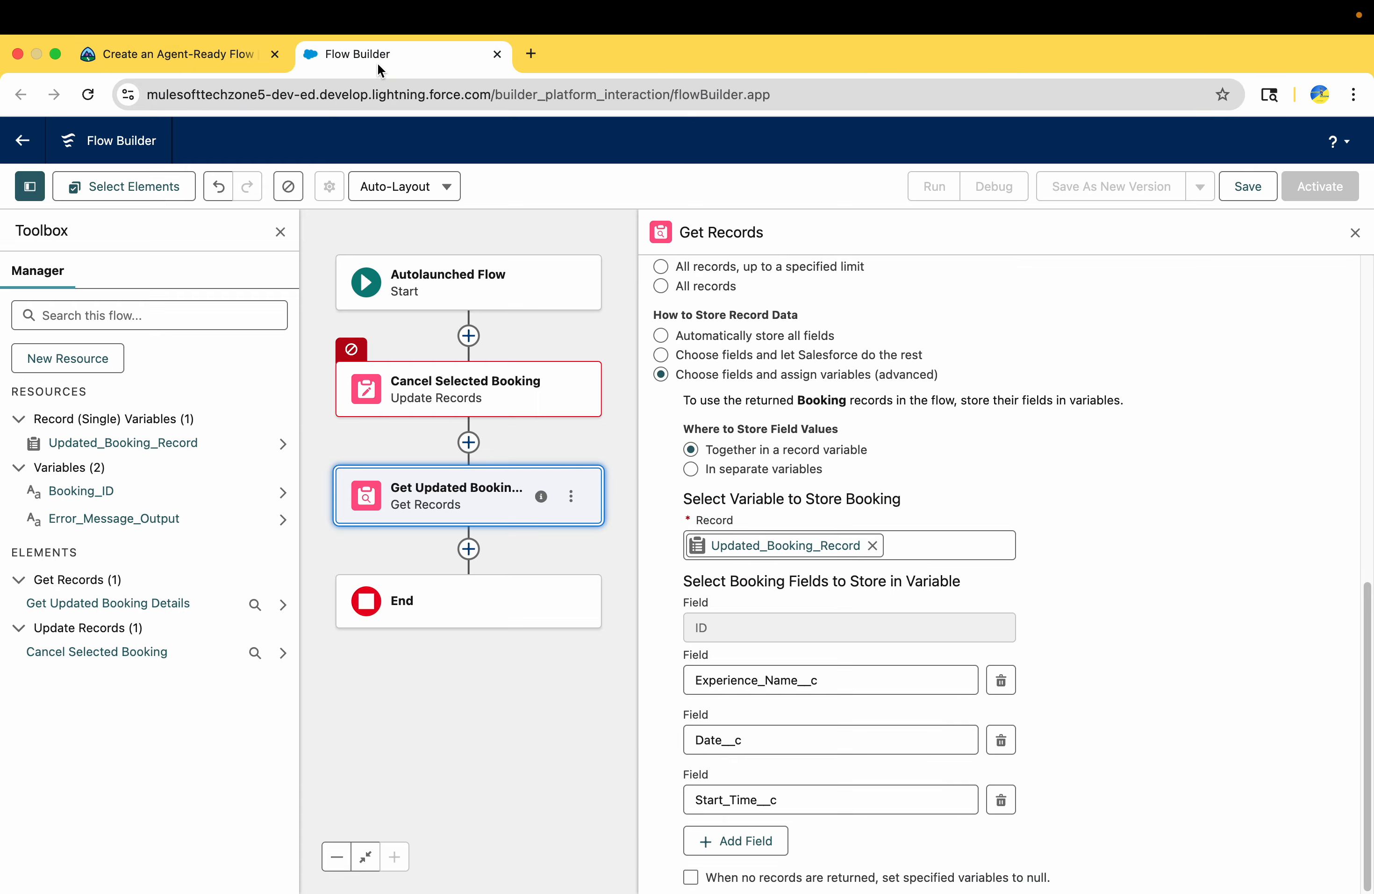
{"action": "left_click", "coordinate": [729, 851]}
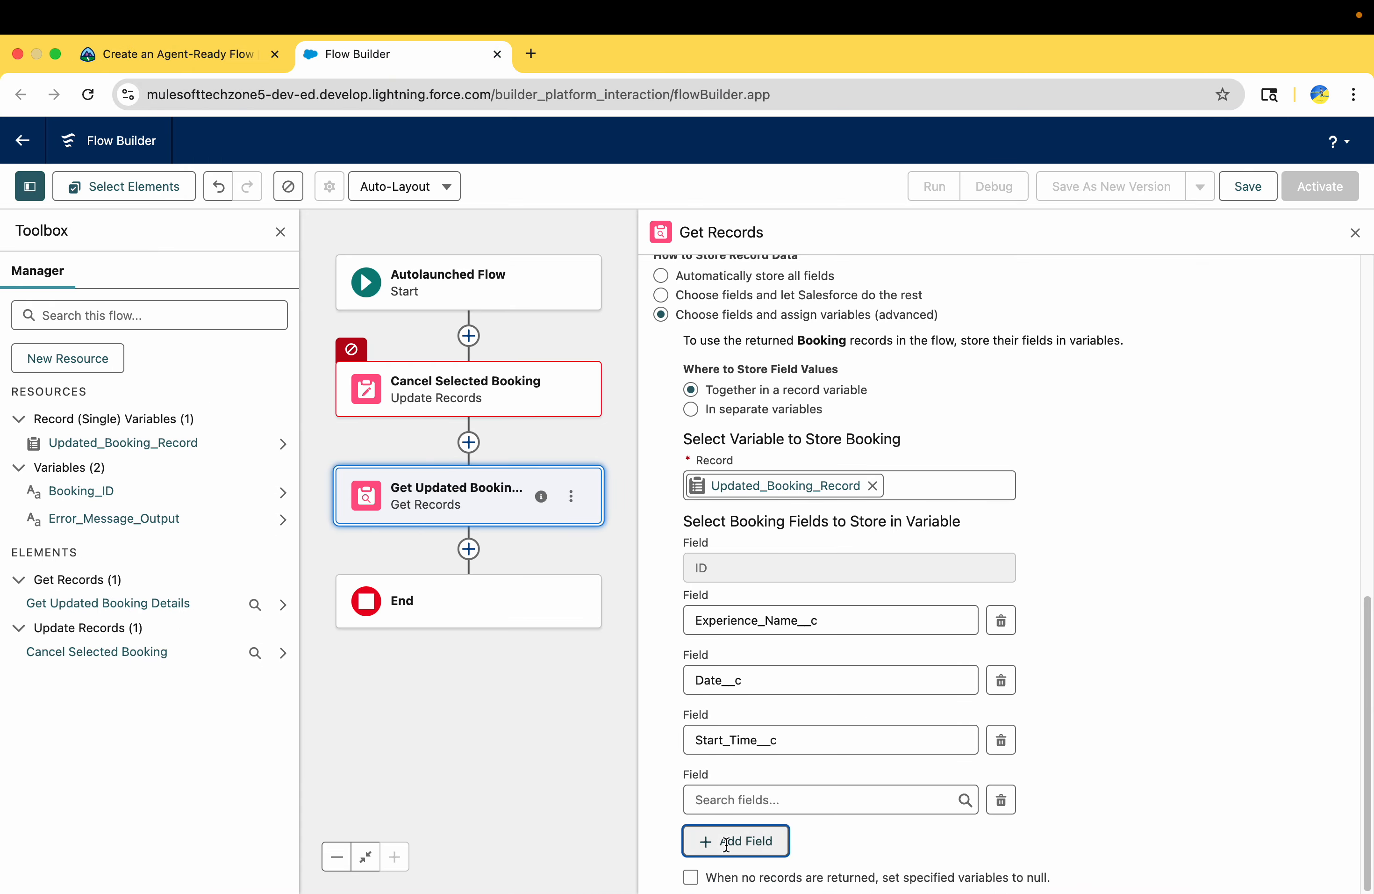
{"action": "left_click", "coordinate": [733, 791]}
{"action": "key", "text": "cmd+v"}
{"action": "left_click", "coordinate": [759, 772]}
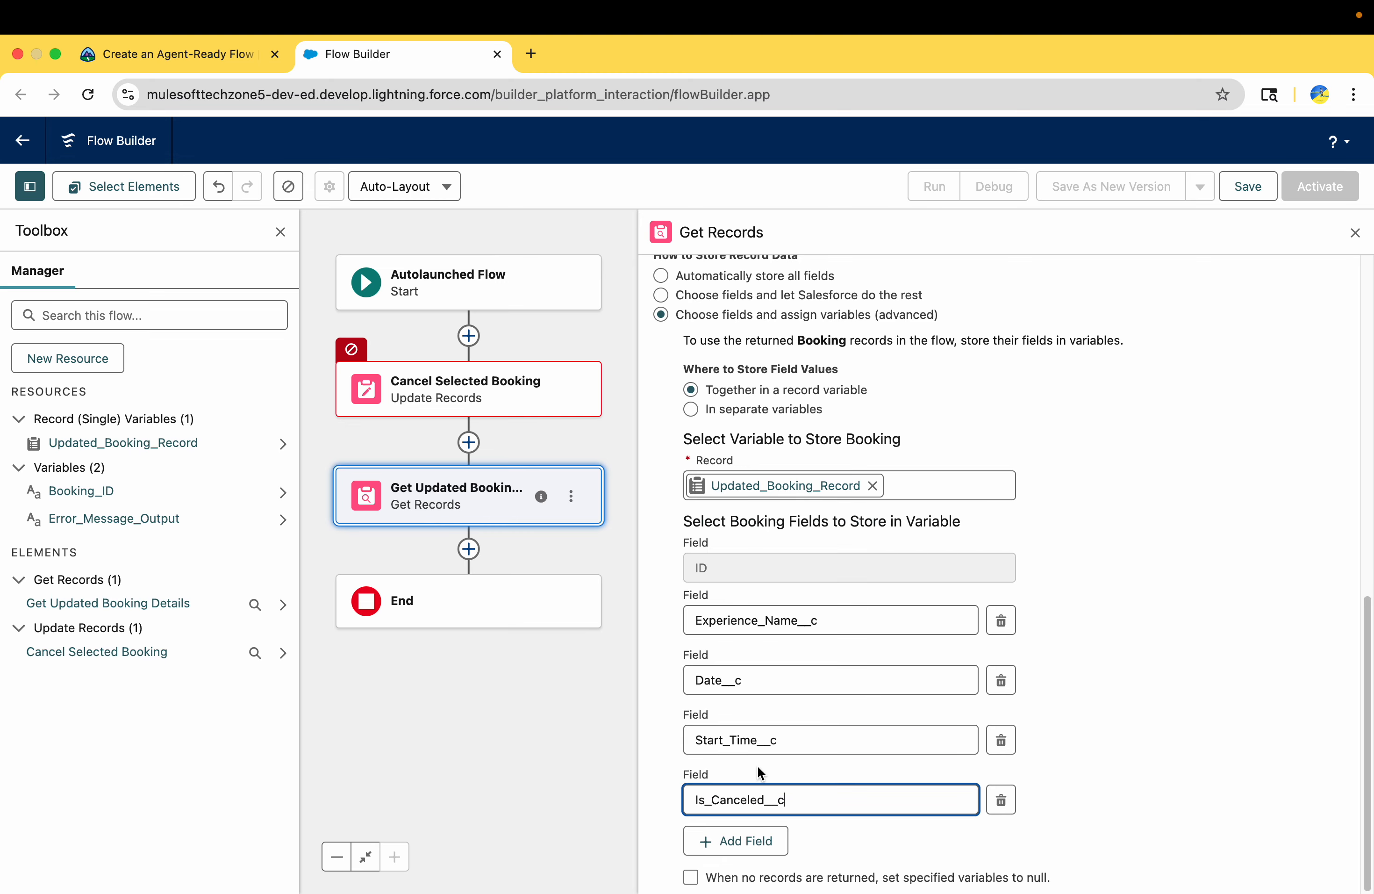
Check Trailhead's fault path instruction for Cancel Selected Booking and close the Get Updated Booking Details settings
{"action": "left_click", "coordinate": [174, 54]}
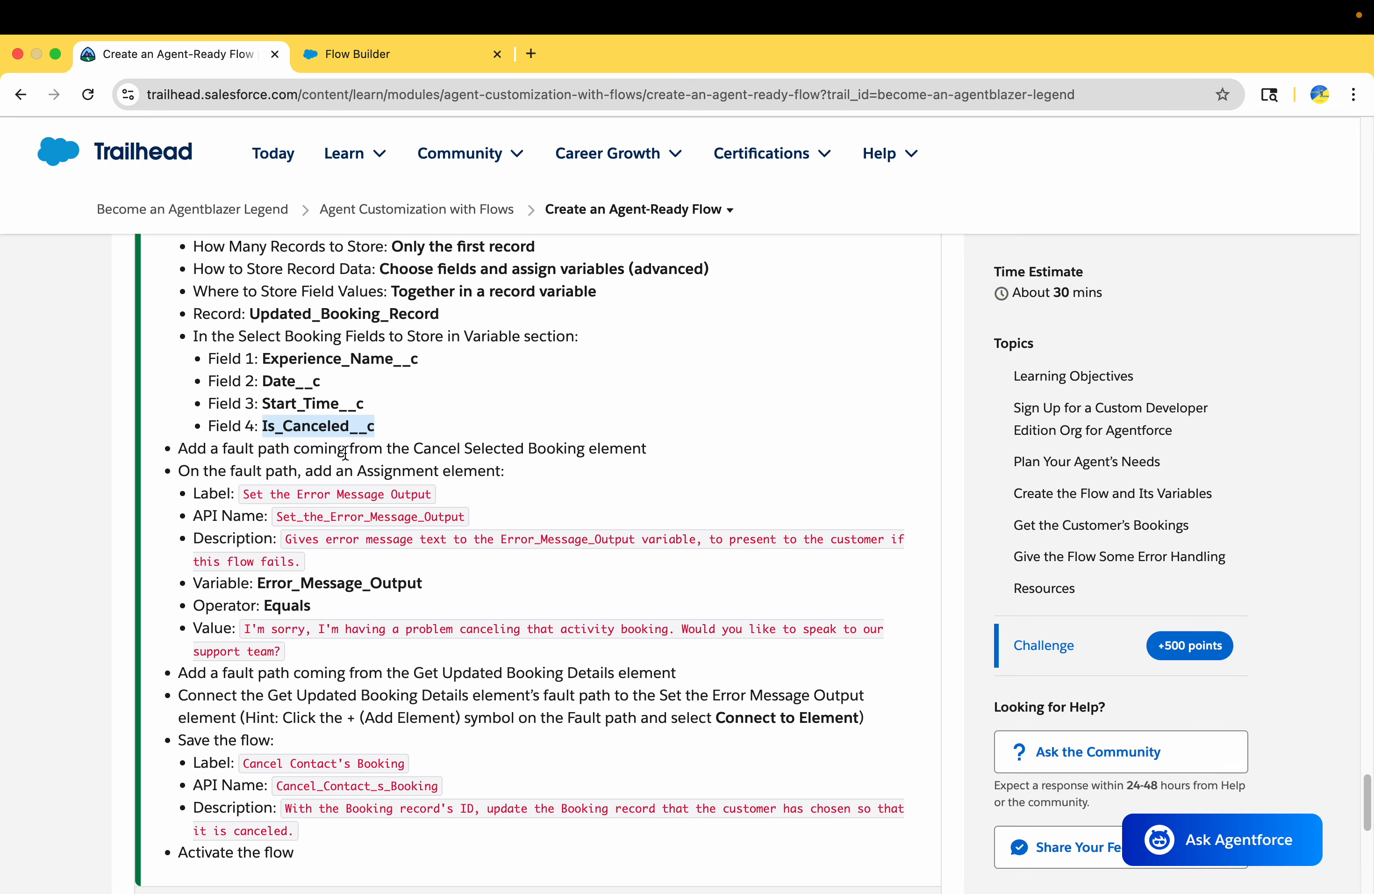
{"action": "scroll", "coordinate": [346, 455], "scroll_direction": "down", "scroll_amount": 2}
{"action": "left_click_drag", "start_coordinate": [186, 380], "coordinate": [650, 384]}
{"action": "left_click", "coordinate": [444, 380]}
{"action": "left_click", "coordinate": [428, 69]}
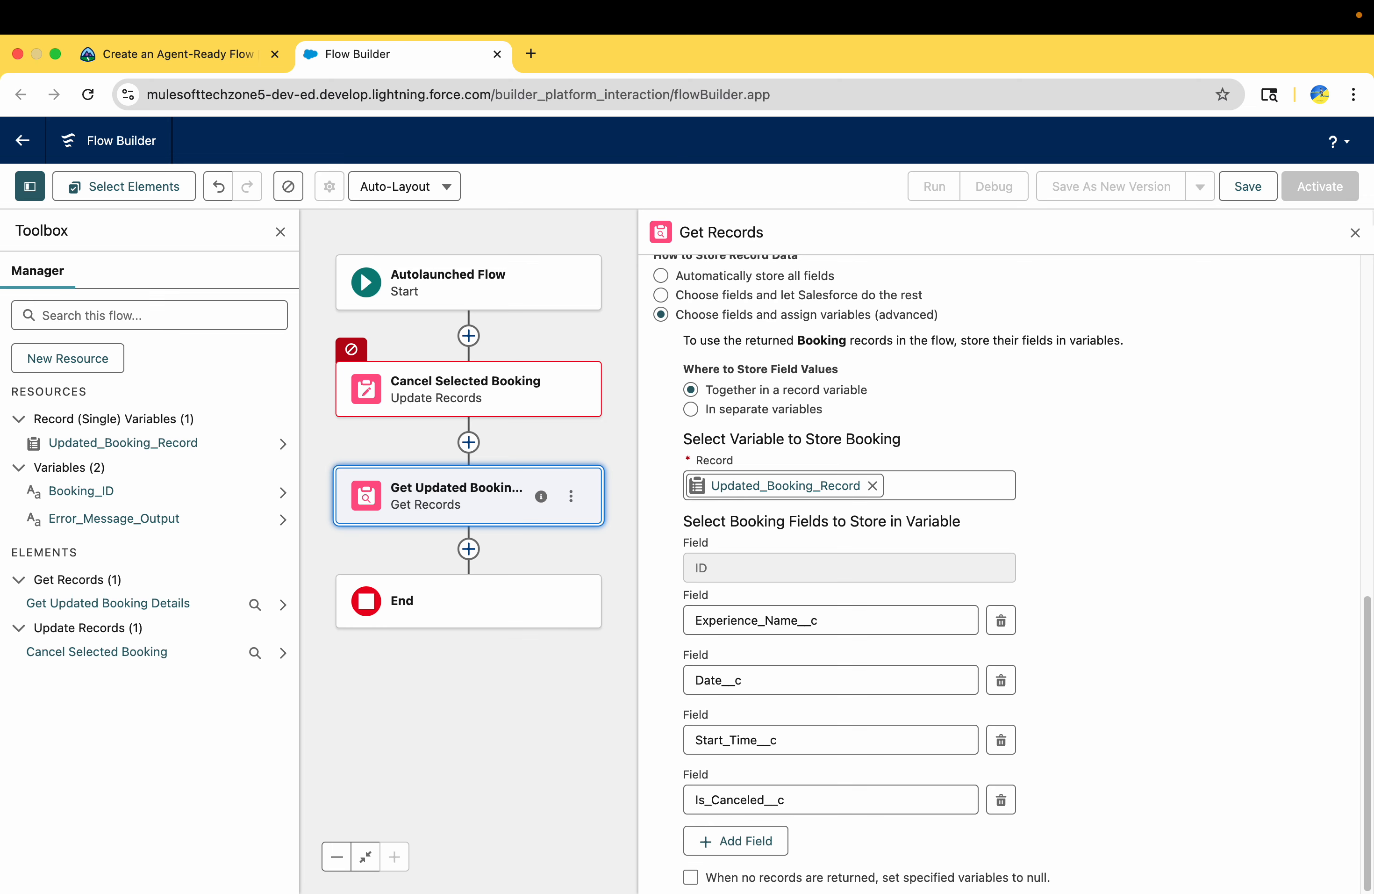
{"action": "left_click", "coordinate": [1355, 233]}
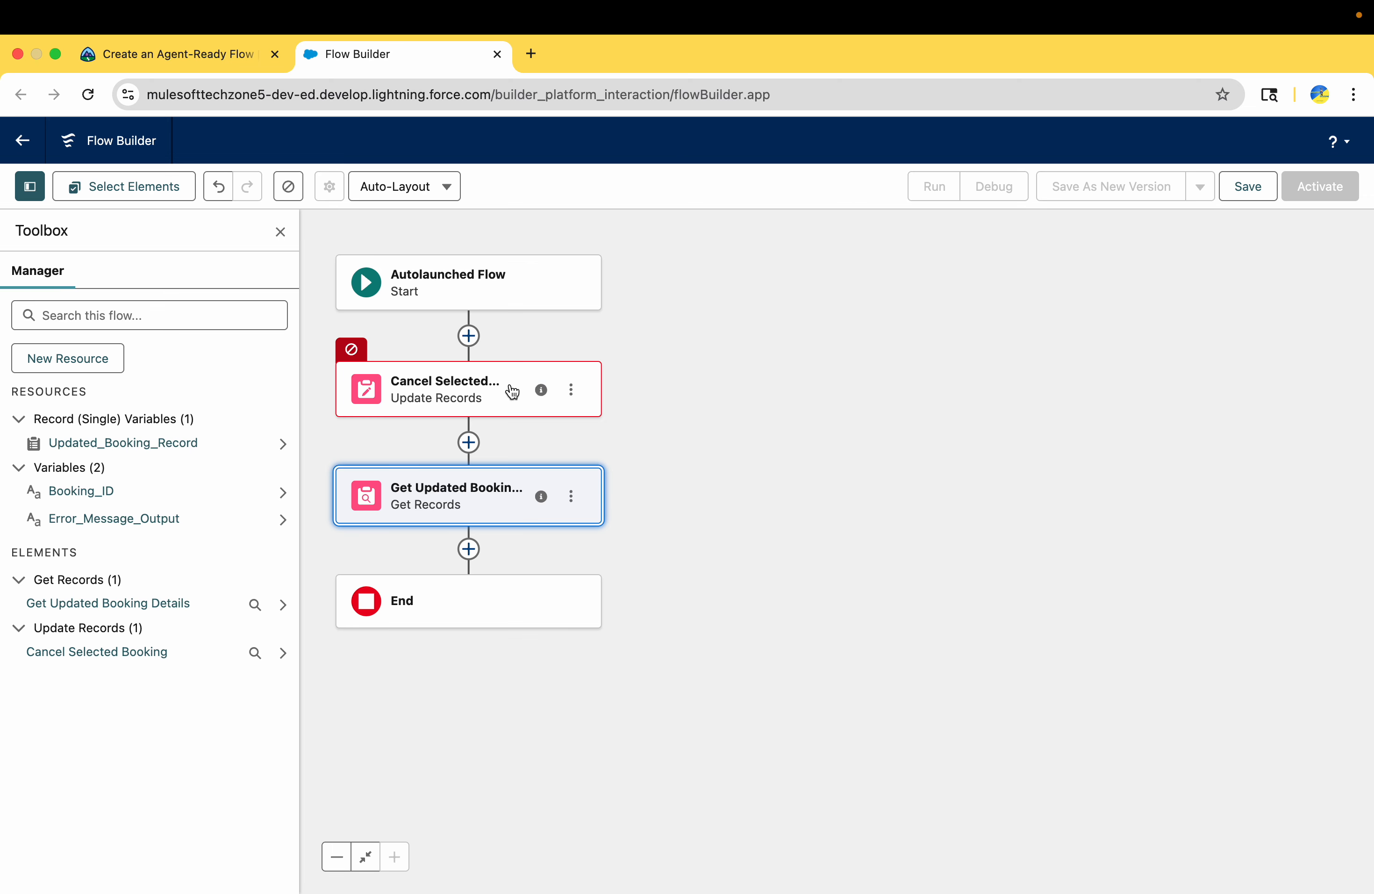
Open the Cancel Selected Booking settings and find the matching Update Records instructions in the Trailhead challenge
{"action": "left_click", "coordinate": [378, 374]}
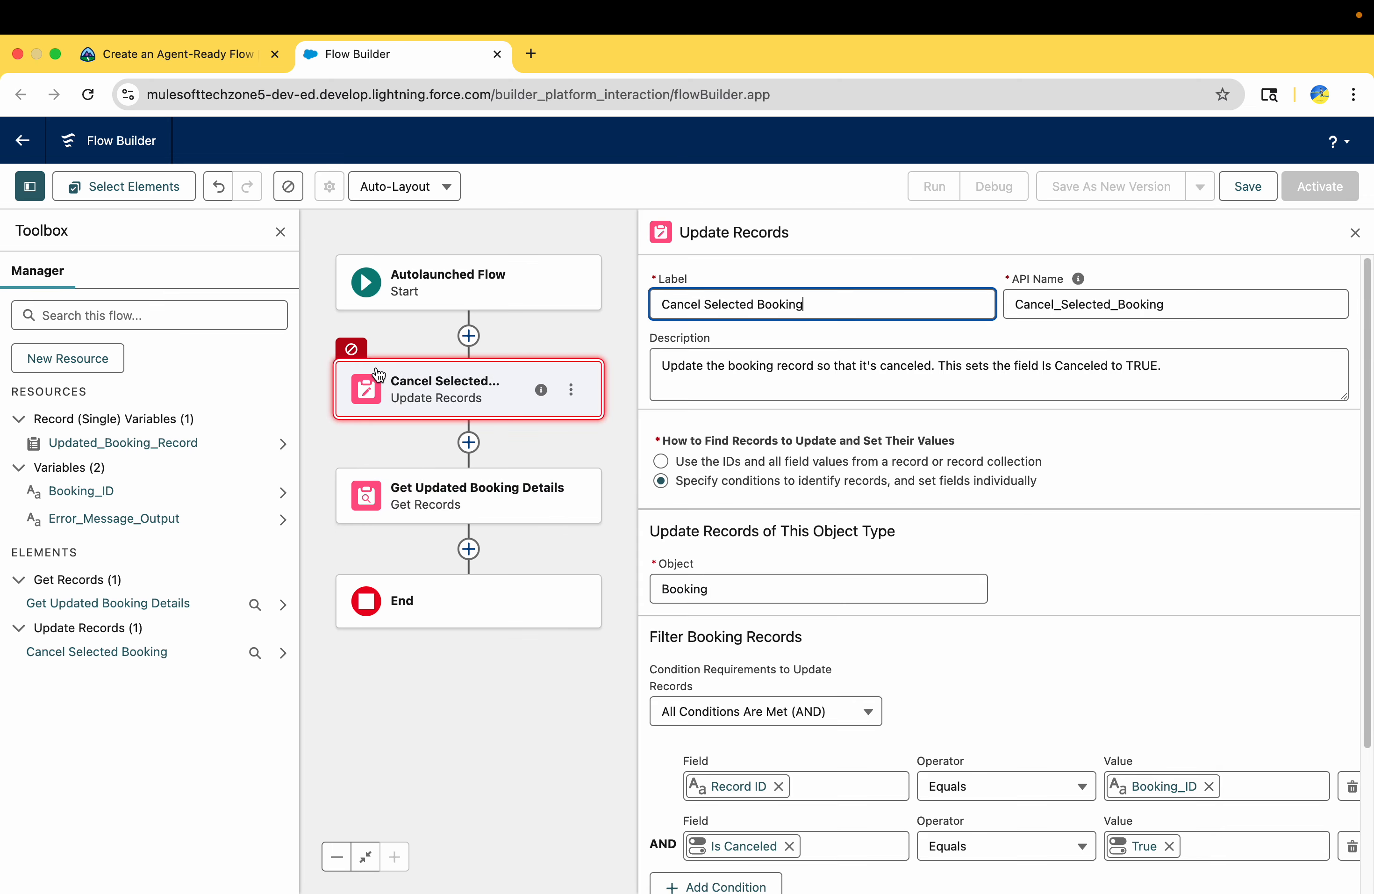
{"action": "scroll", "coordinate": [847, 540], "scroll_direction": "down", "scroll_amount": 5}
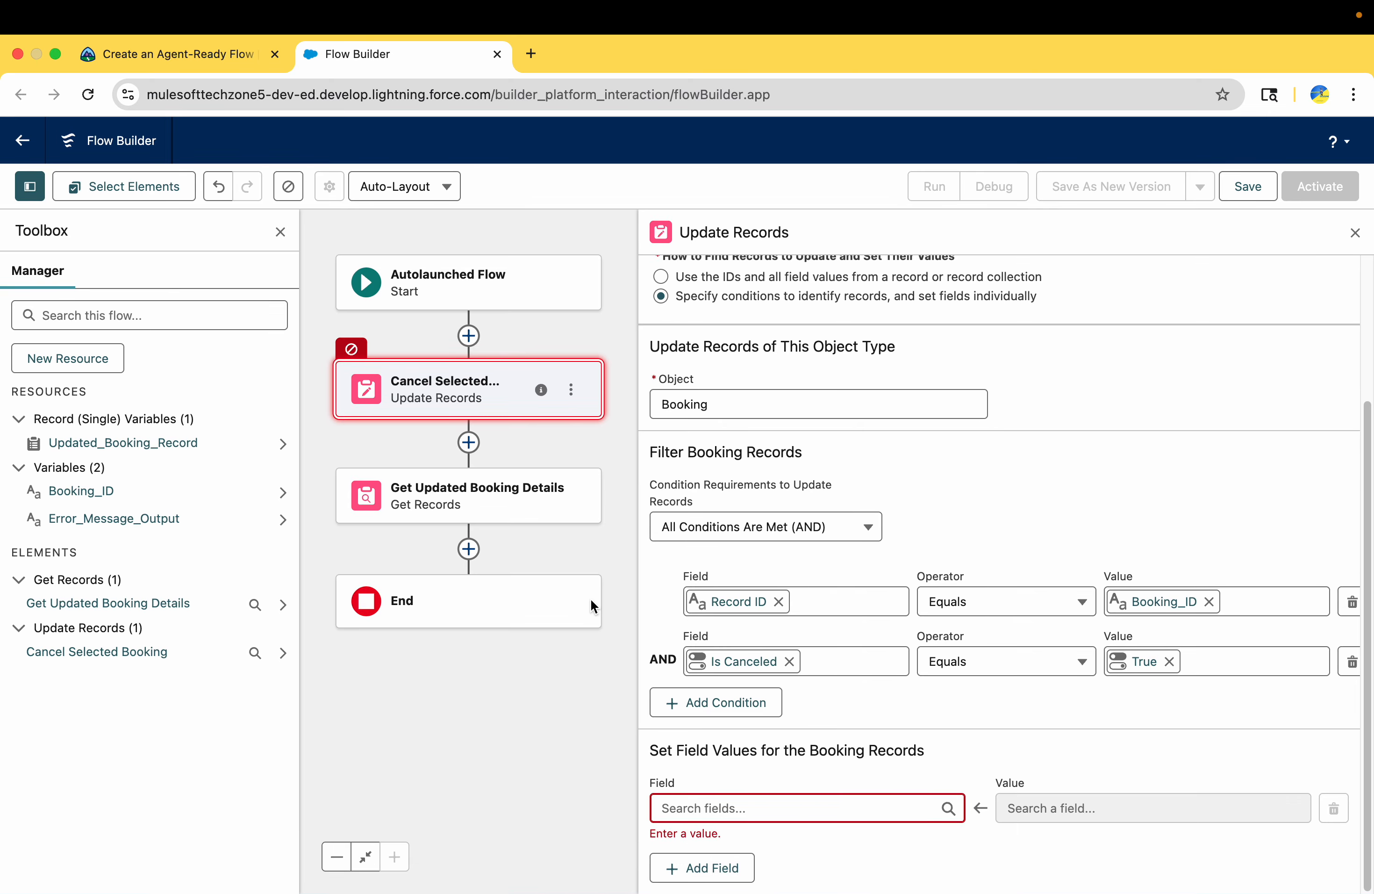
{"action": "left_click", "coordinate": [151, 54]}
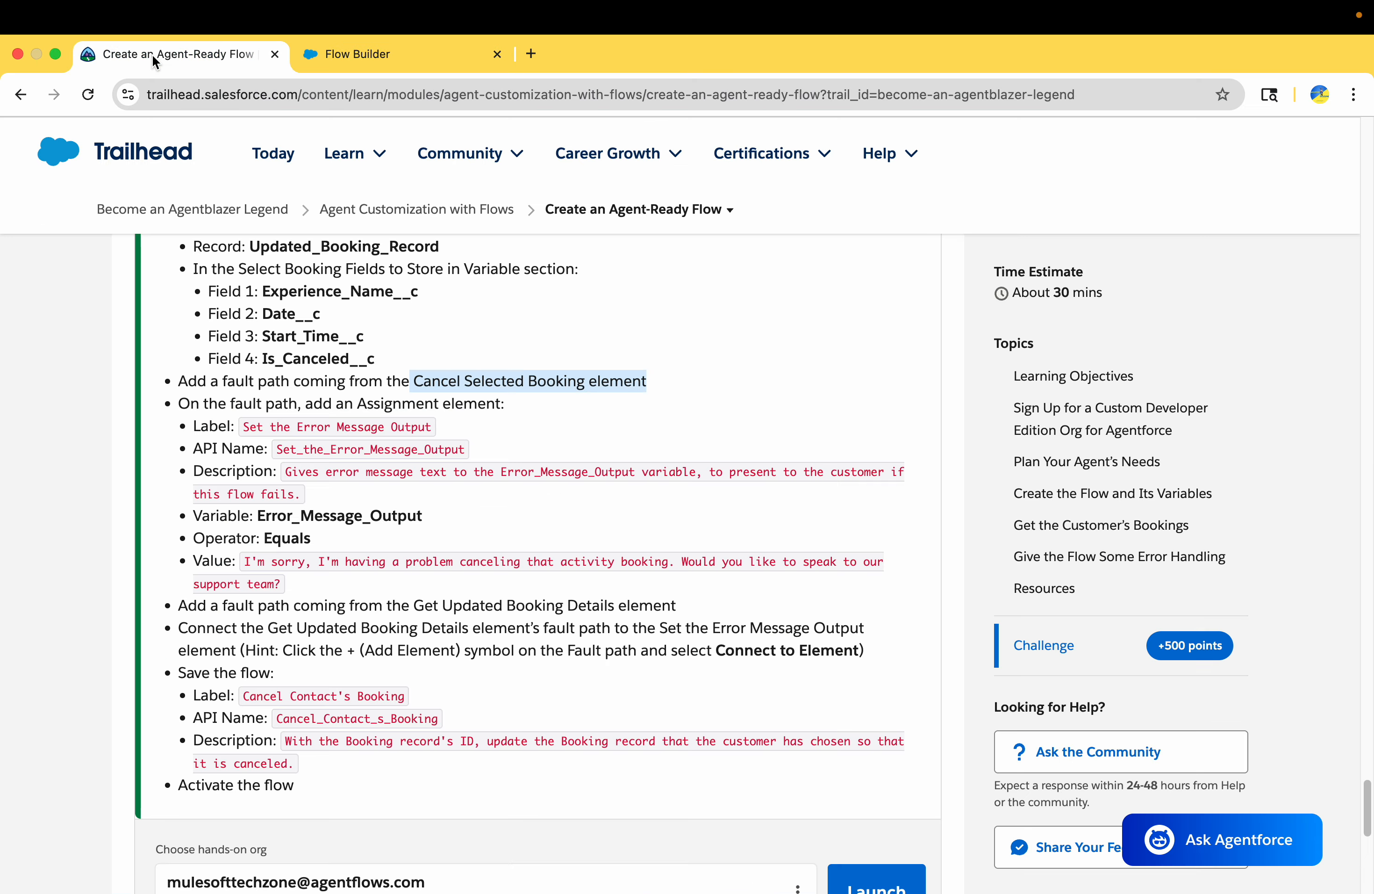
{"action": "scroll", "coordinate": [313, 378], "scroll_direction": "up", "scroll_amount": 6}
{"action": "scroll", "coordinate": [313, 383], "scroll_direction": "up", "scroll_amount": 2}
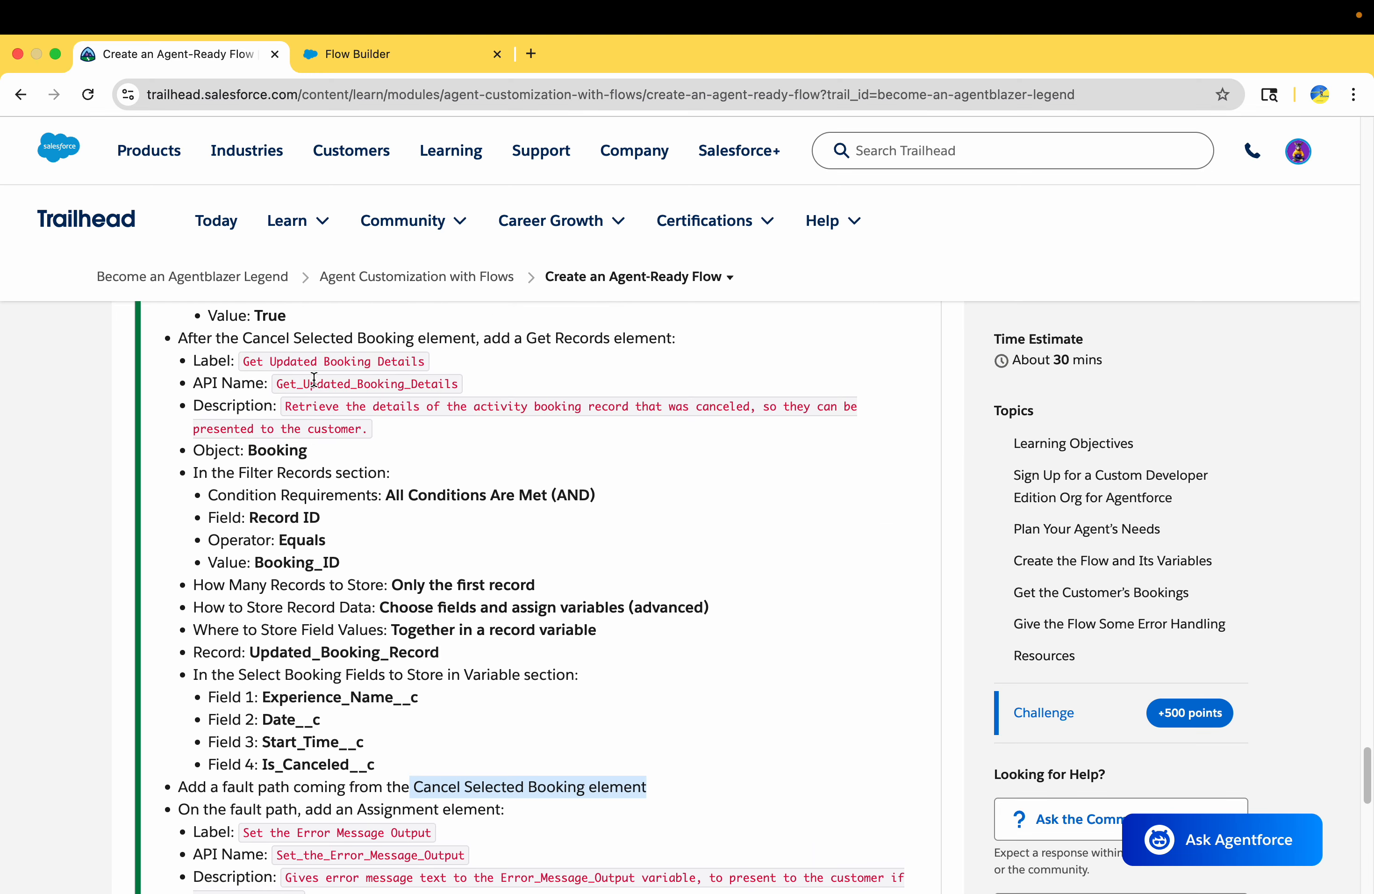
{"action": "double_click", "coordinate": [301, 398]}
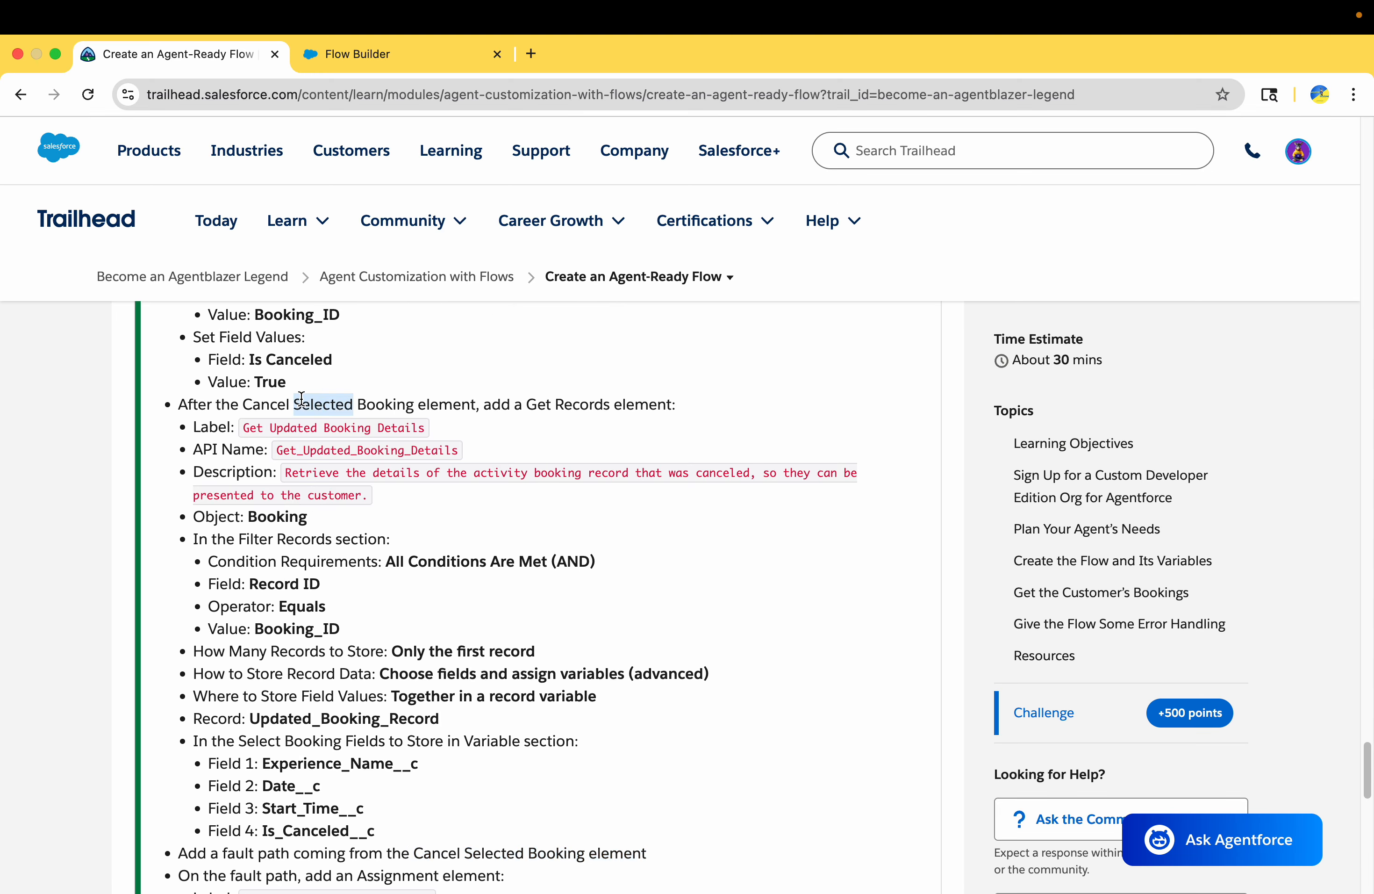
{"action": "scroll", "coordinate": [301, 398], "scroll_direction": "down", "scroll_amount": 2}
{"action": "scroll", "coordinate": [301, 399], "scroll_direction": "down", "scroll_amount": 2}
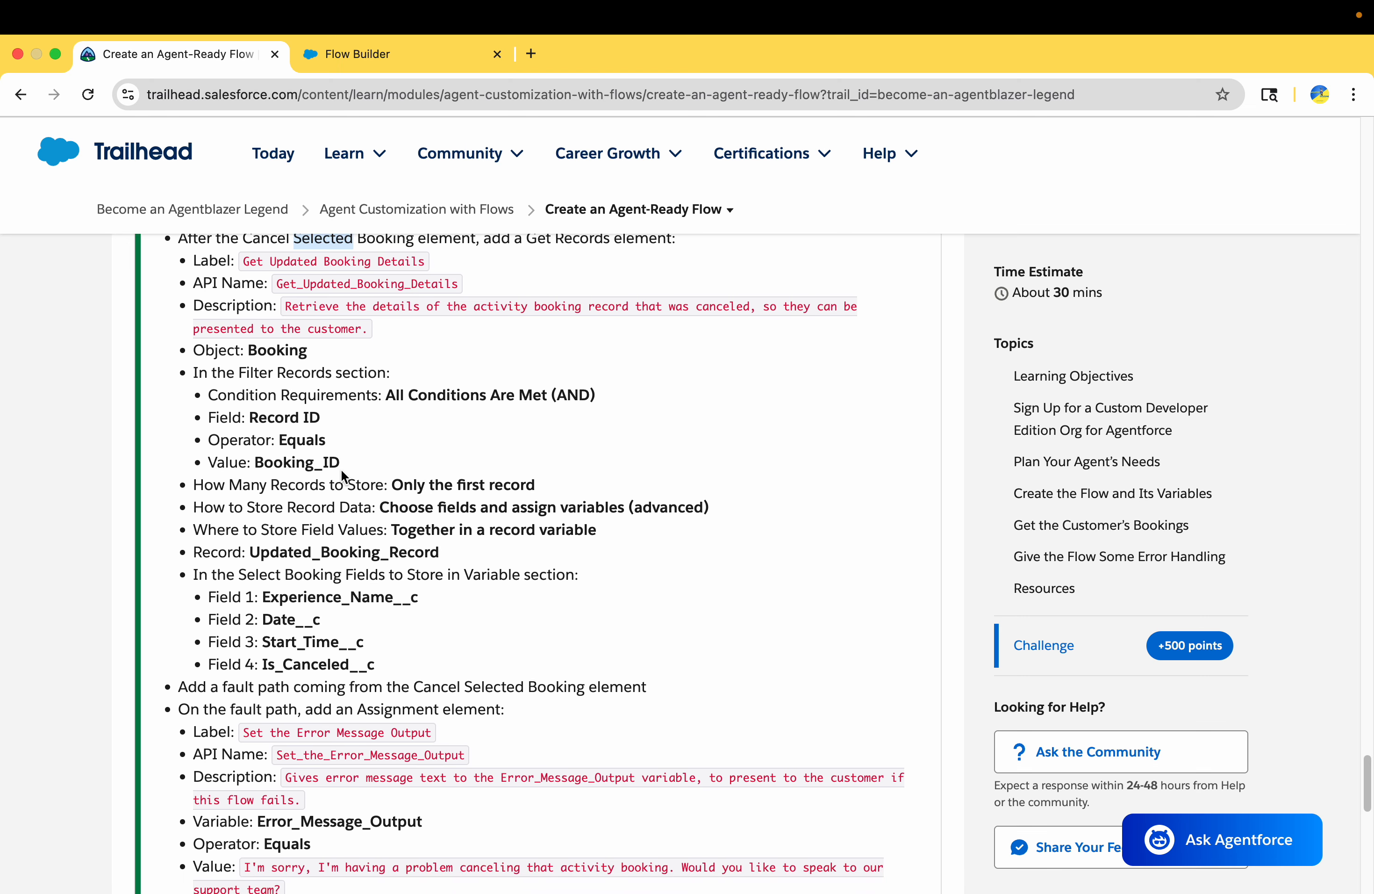
{"action": "scroll", "coordinate": [340, 469], "scroll_direction": "up", "scroll_amount": 1}
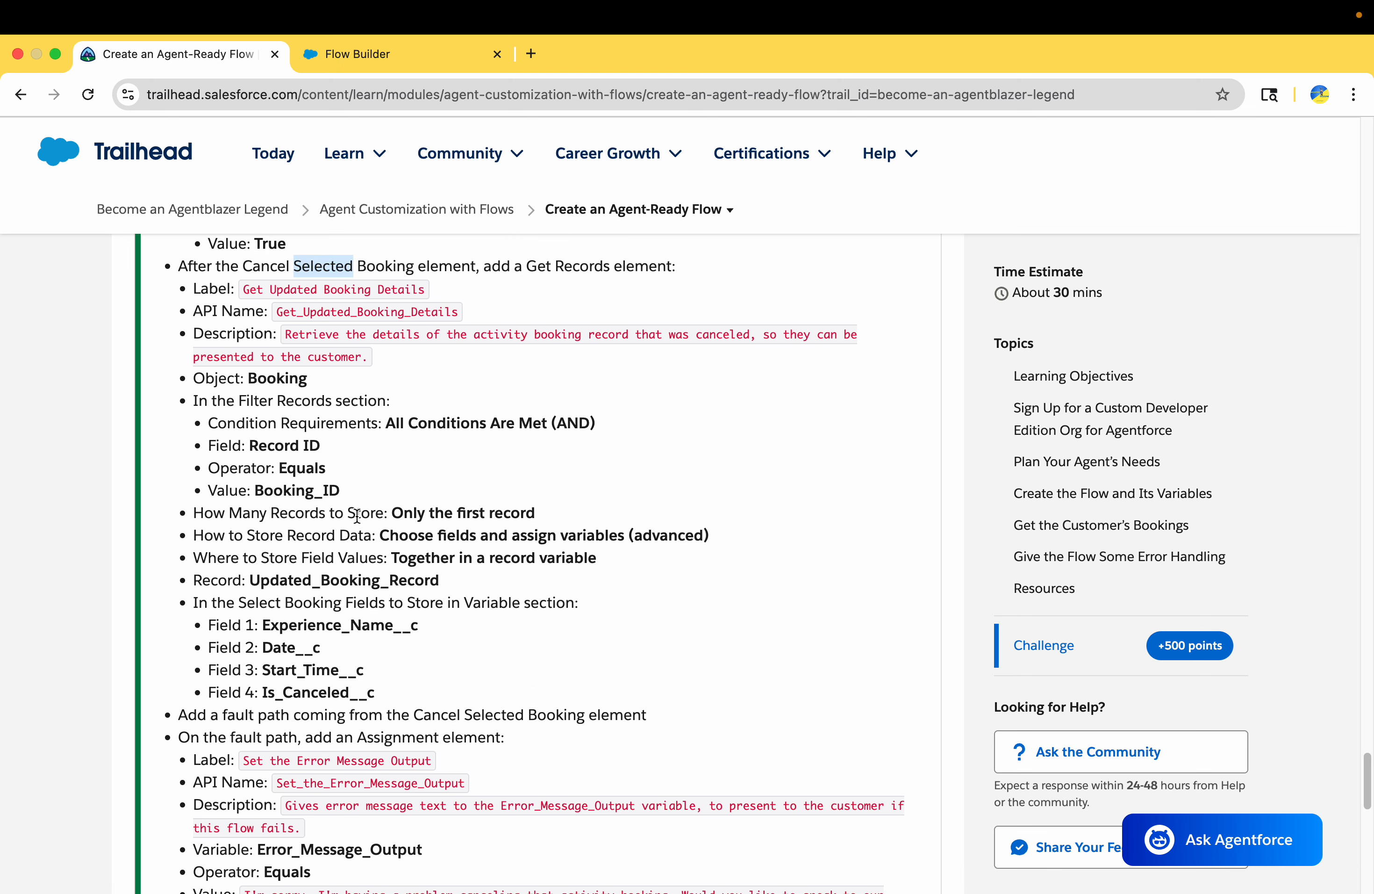
{"action": "scroll", "coordinate": [357, 516], "scroll_direction": "up", "scroll_amount": 3}
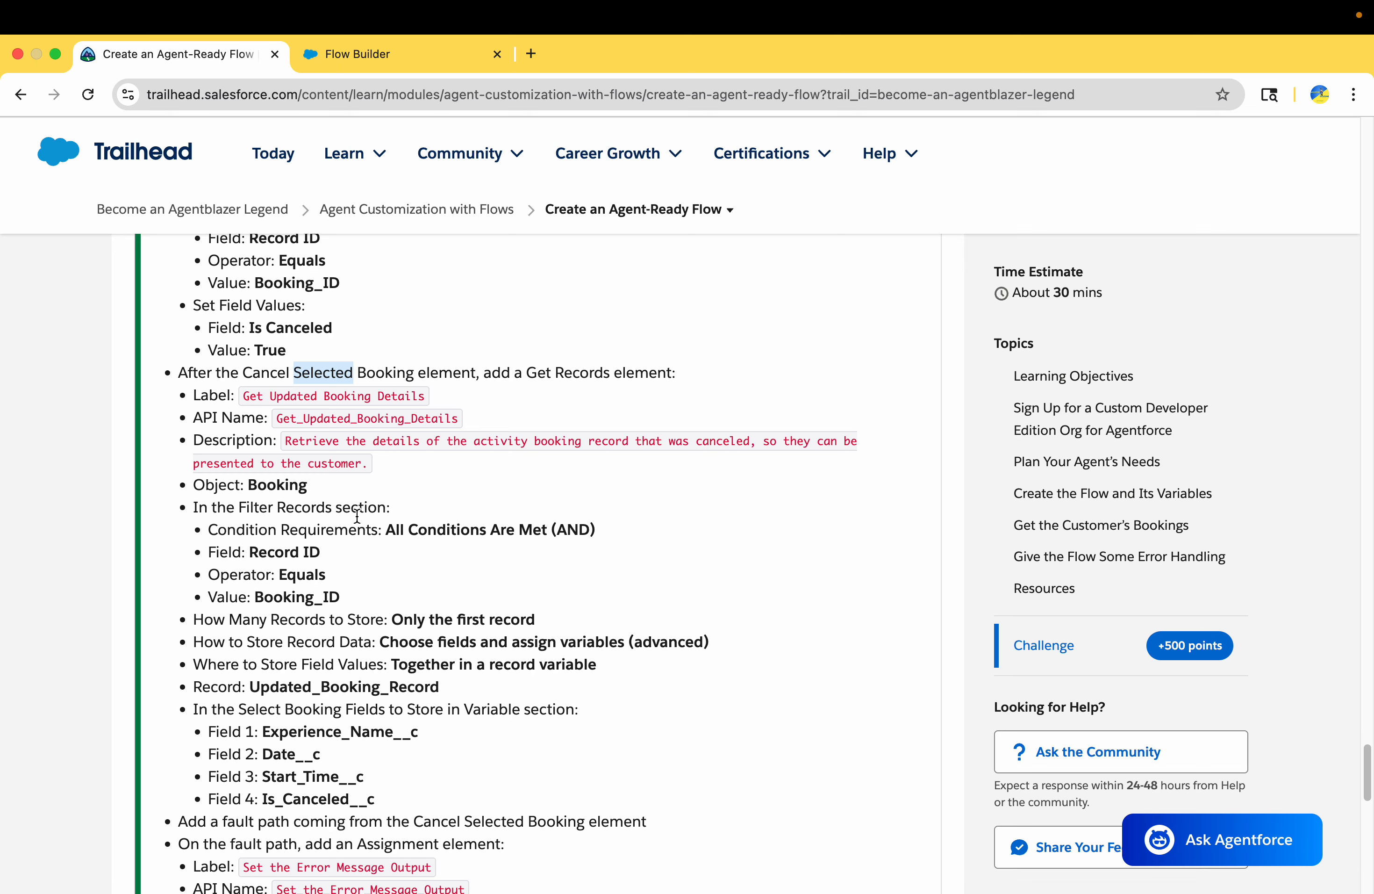
{"action": "scroll", "coordinate": [357, 516], "scroll_direction": "up", "scroll_amount": 7}
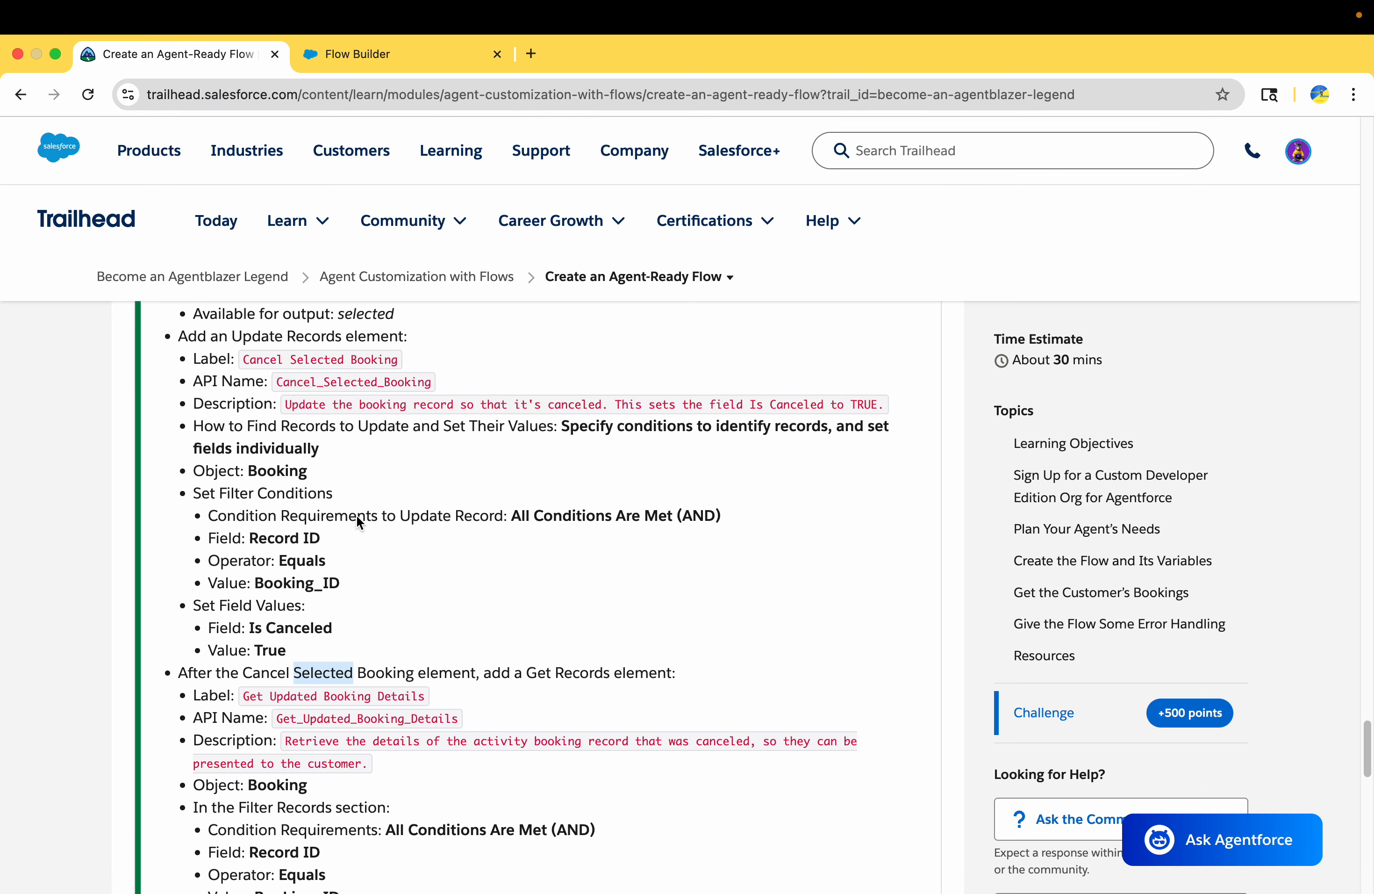
{"action": "scroll", "coordinate": [356, 514], "scroll_direction": "up", "scroll_amount": 1}
{"action": "left_click", "coordinate": [373, 58]}
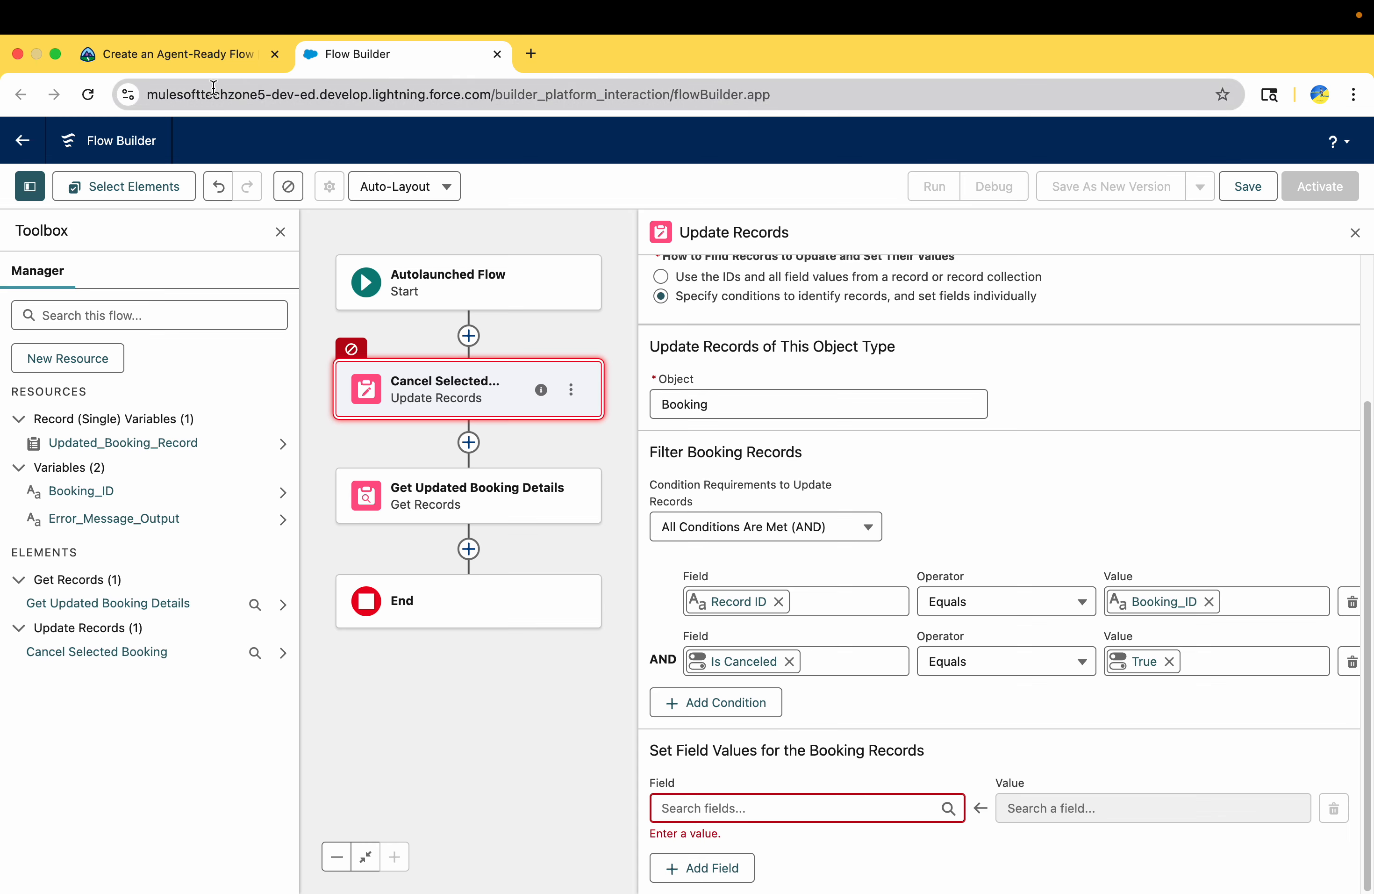
Compare Trailhead's record-finding method, object, filter conditions and field values with the Cancel Selected Booking settings
{"action": "left_click", "coordinate": [197, 70]}
{"action": "left_click_drag", "start_coordinate": [341, 539], "coordinate": [281, 507]}
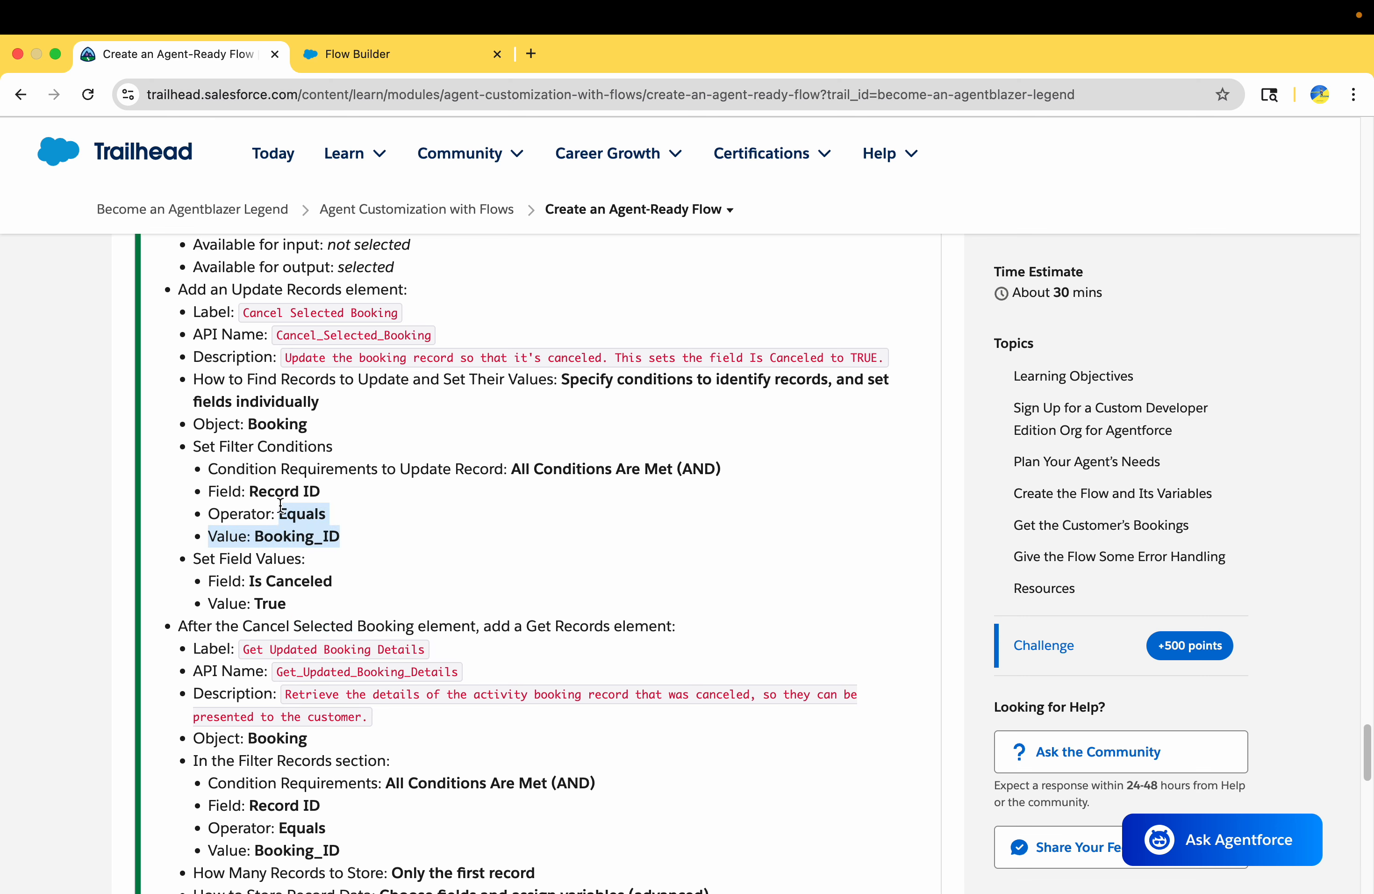
{"action": "left_click_drag", "start_coordinate": [300, 593], "coordinate": [265, 545]}
{"action": "left_click_drag", "start_coordinate": [493, 625], "coordinate": [634, 623]}
{"action": "scroll", "coordinate": [621, 616], "scroll_direction": "down", "scroll_amount": 2}
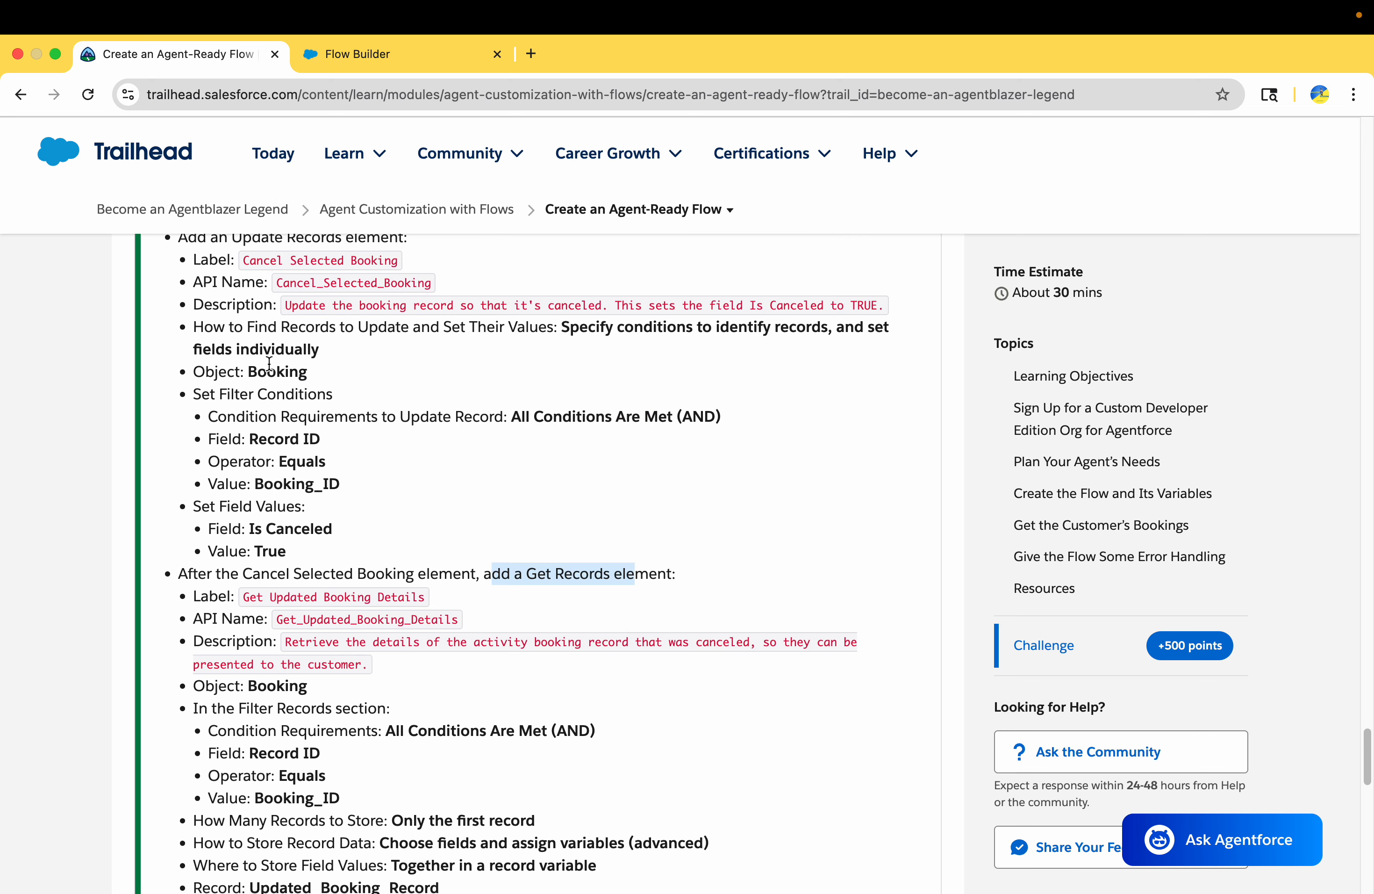
{"action": "scroll", "coordinate": [517, 406], "scroll_direction": "up", "scroll_amount": 1}
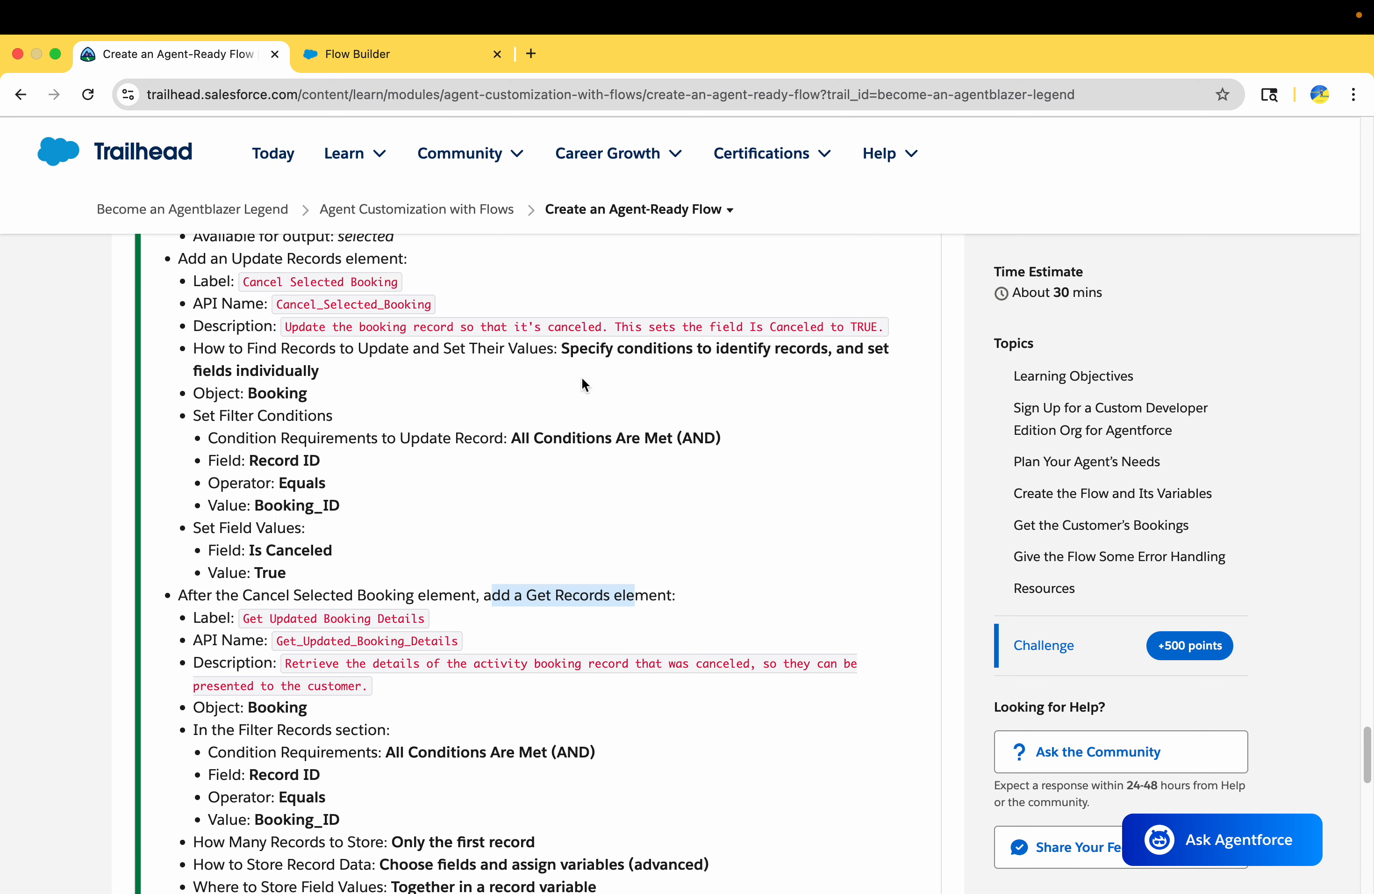
{"action": "left_click_drag", "start_coordinate": [562, 348], "coordinate": [375, 379]}
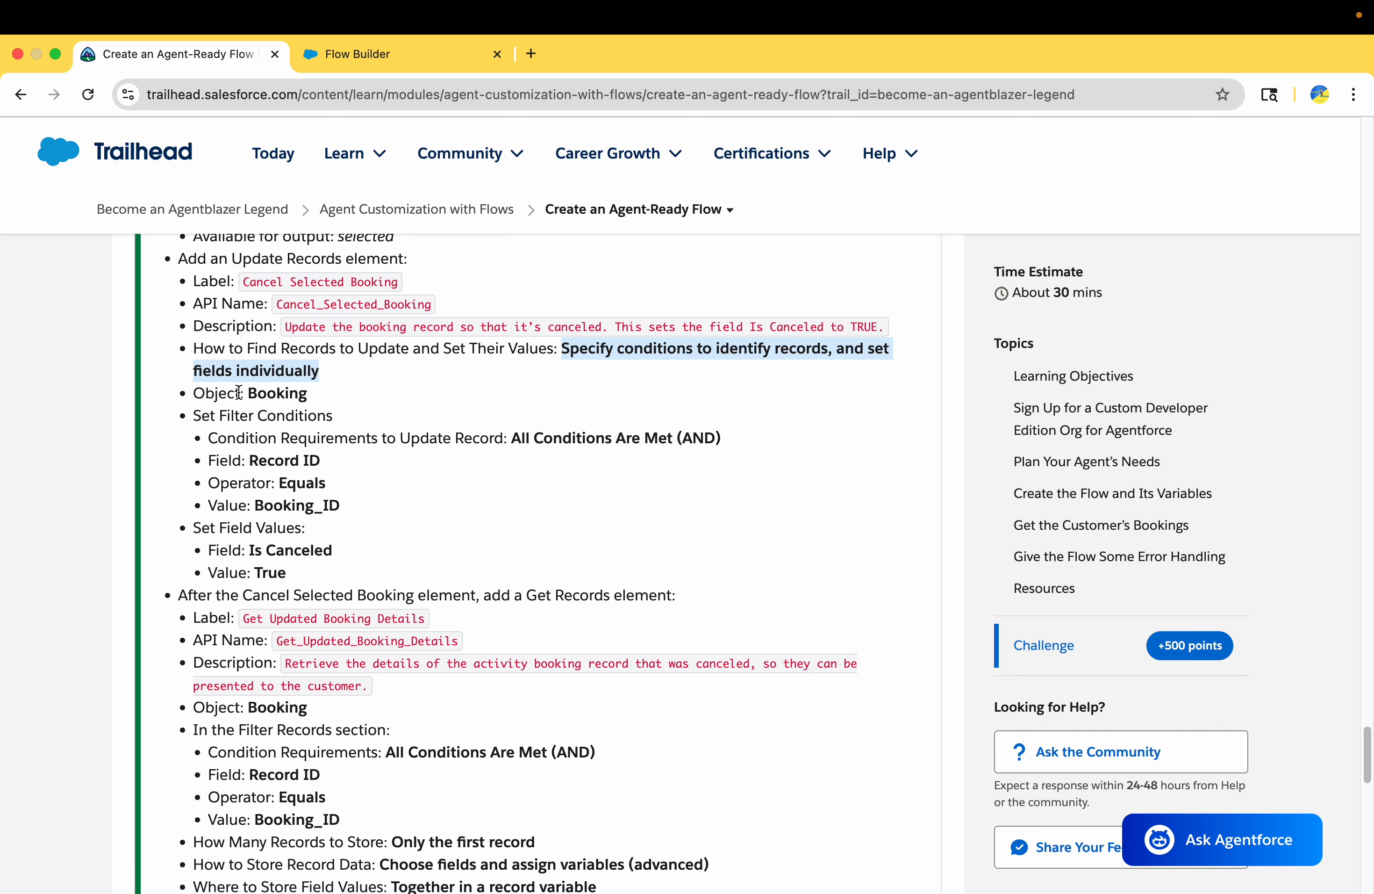
{"action": "double_click", "coordinate": [257, 394]}
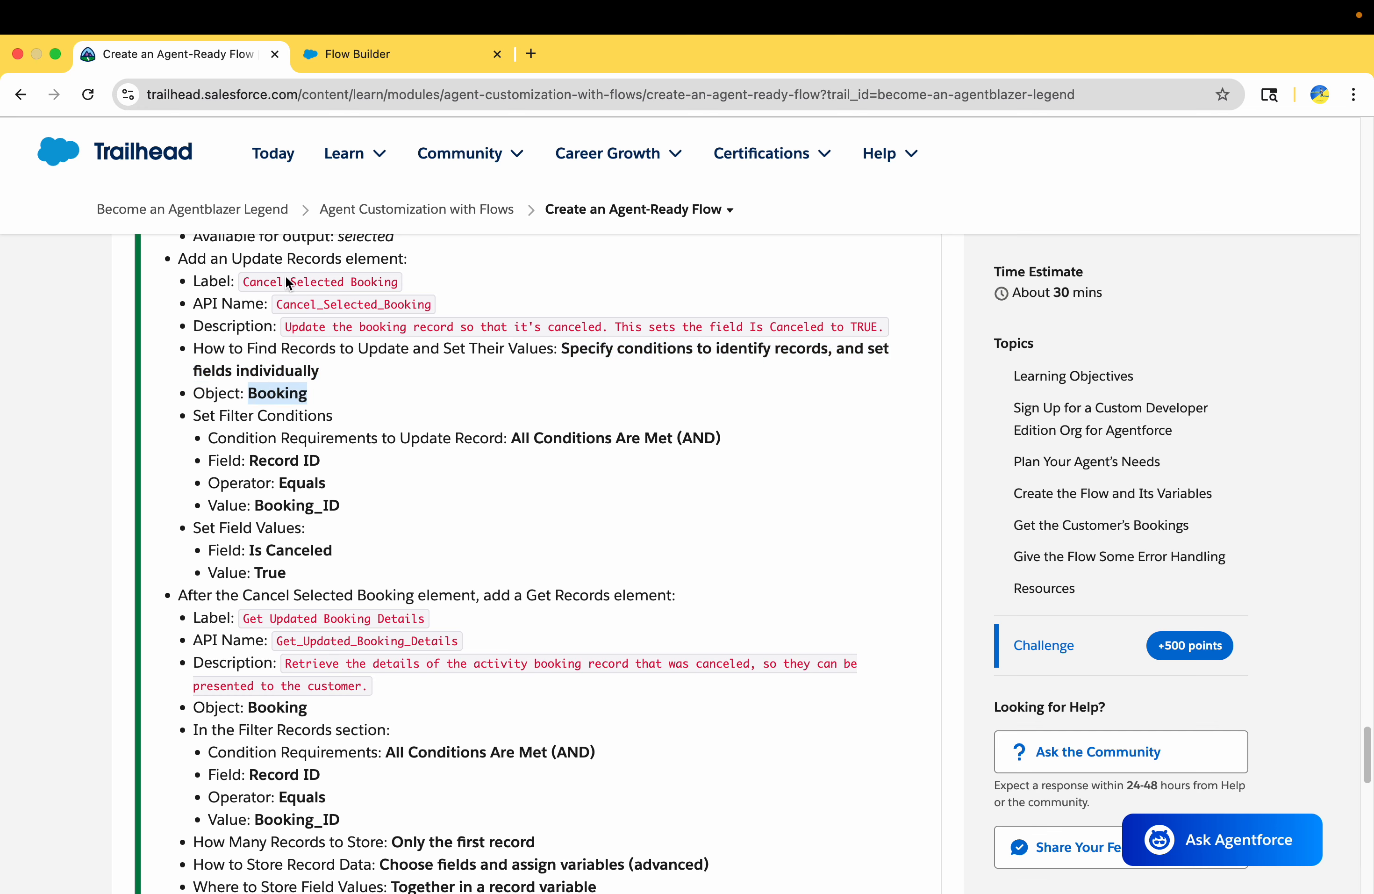
{"action": "left_click", "coordinate": [348, 45]}
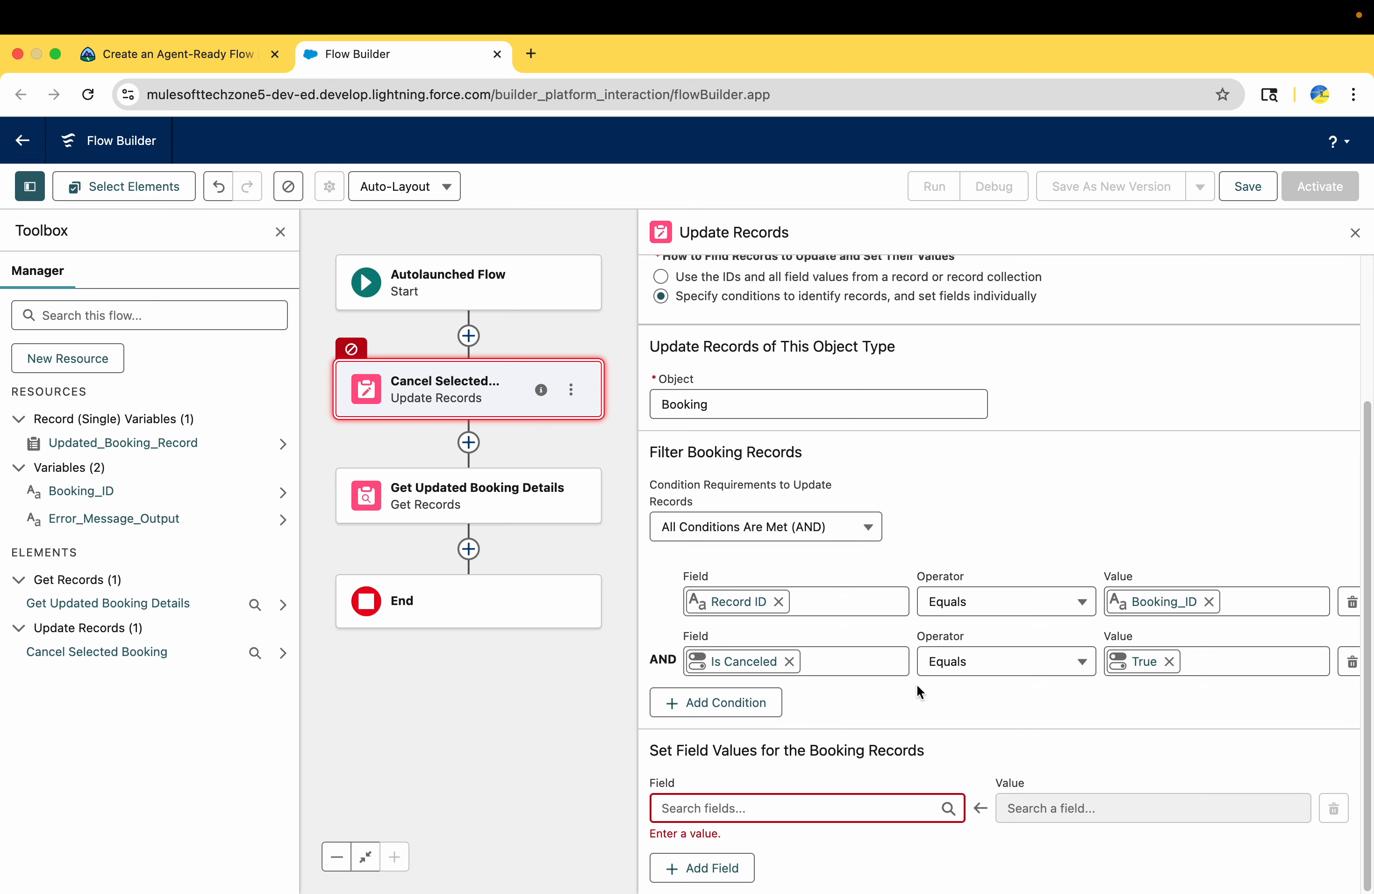
Close the Update Records settings and add a fault path to the Cancel Selected Booking element
{"action": "left_click", "coordinate": [1355, 233]}
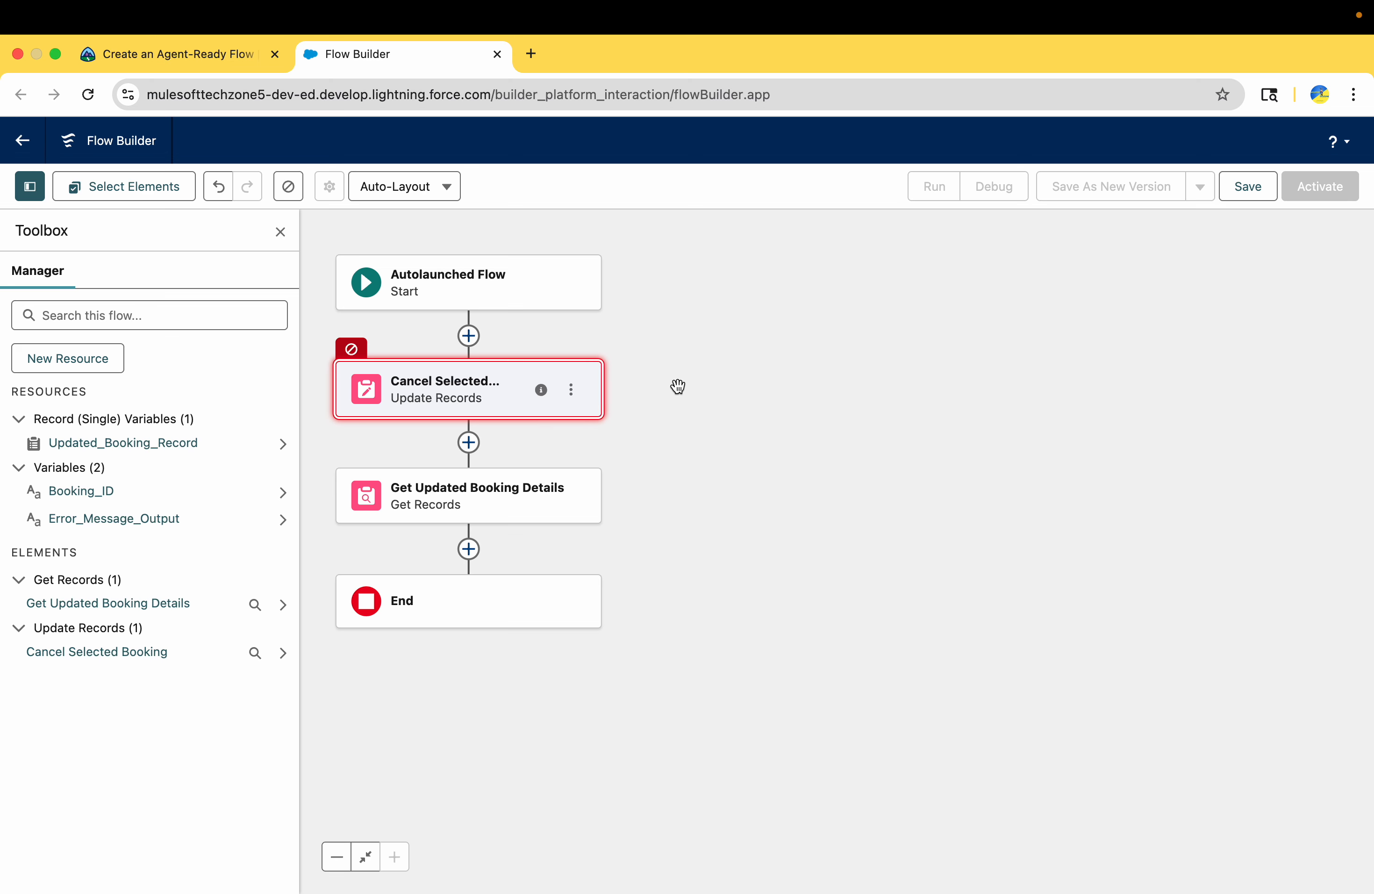
{"action": "left_click", "coordinate": [572, 390]}
{"action": "left_click", "coordinate": [604, 521]}
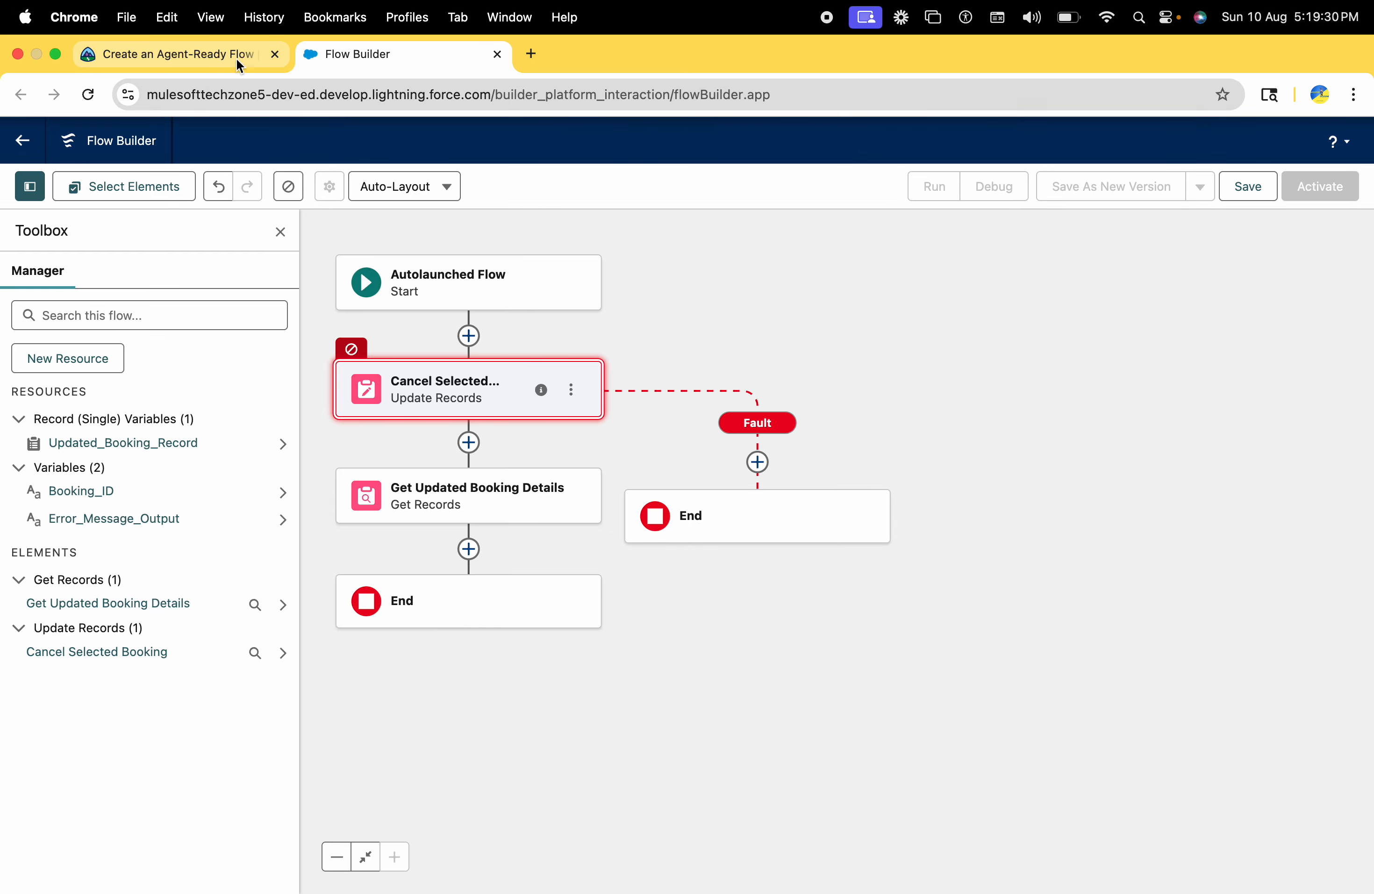
Review Trailhead's instructions for the Cancel Selected Booking fault path and the Assignment element it requires
{"action": "left_click", "coordinate": [113, 52]}
{"action": "scroll", "coordinate": [332, 479], "scroll_direction": "down", "scroll_amount": 3}
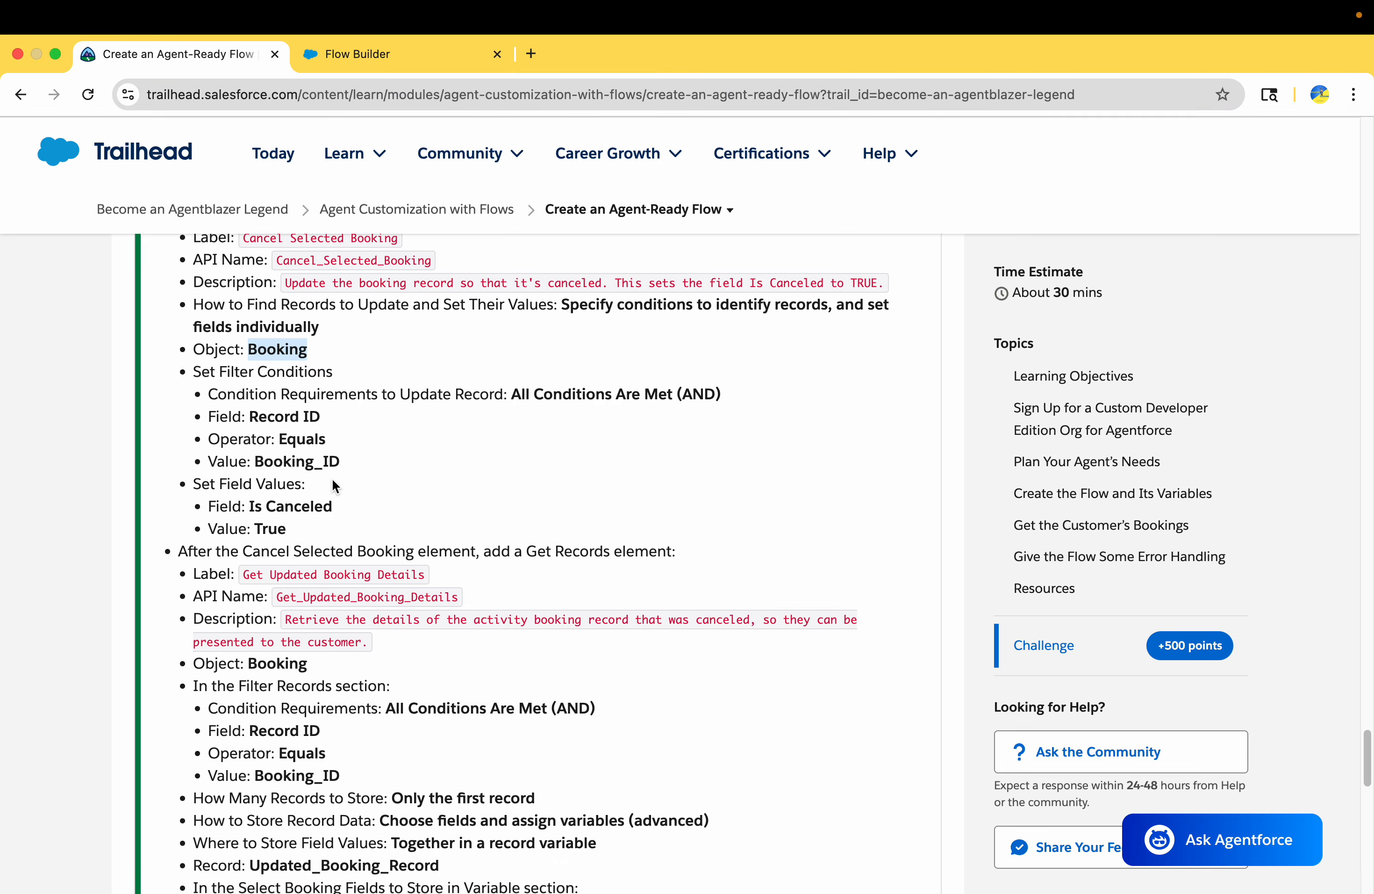
{"action": "scroll", "coordinate": [332, 482], "scroll_direction": "down", "scroll_amount": 5}
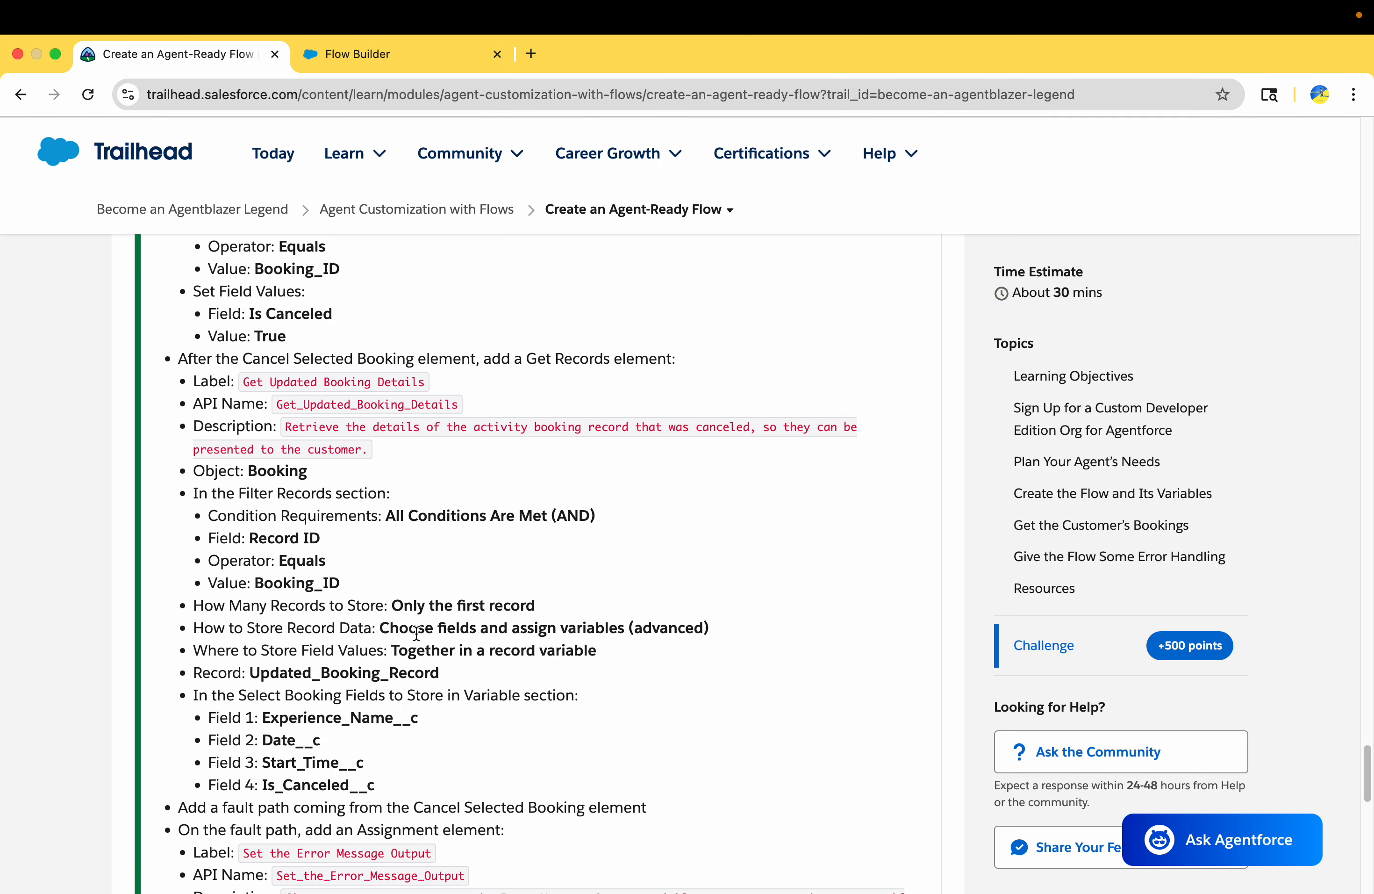
{"action": "scroll", "coordinate": [416, 633], "scroll_direction": "up", "scroll_amount": 1}
{"action": "scroll", "coordinate": [416, 633], "scroll_direction": "down", "scroll_amount": 3}
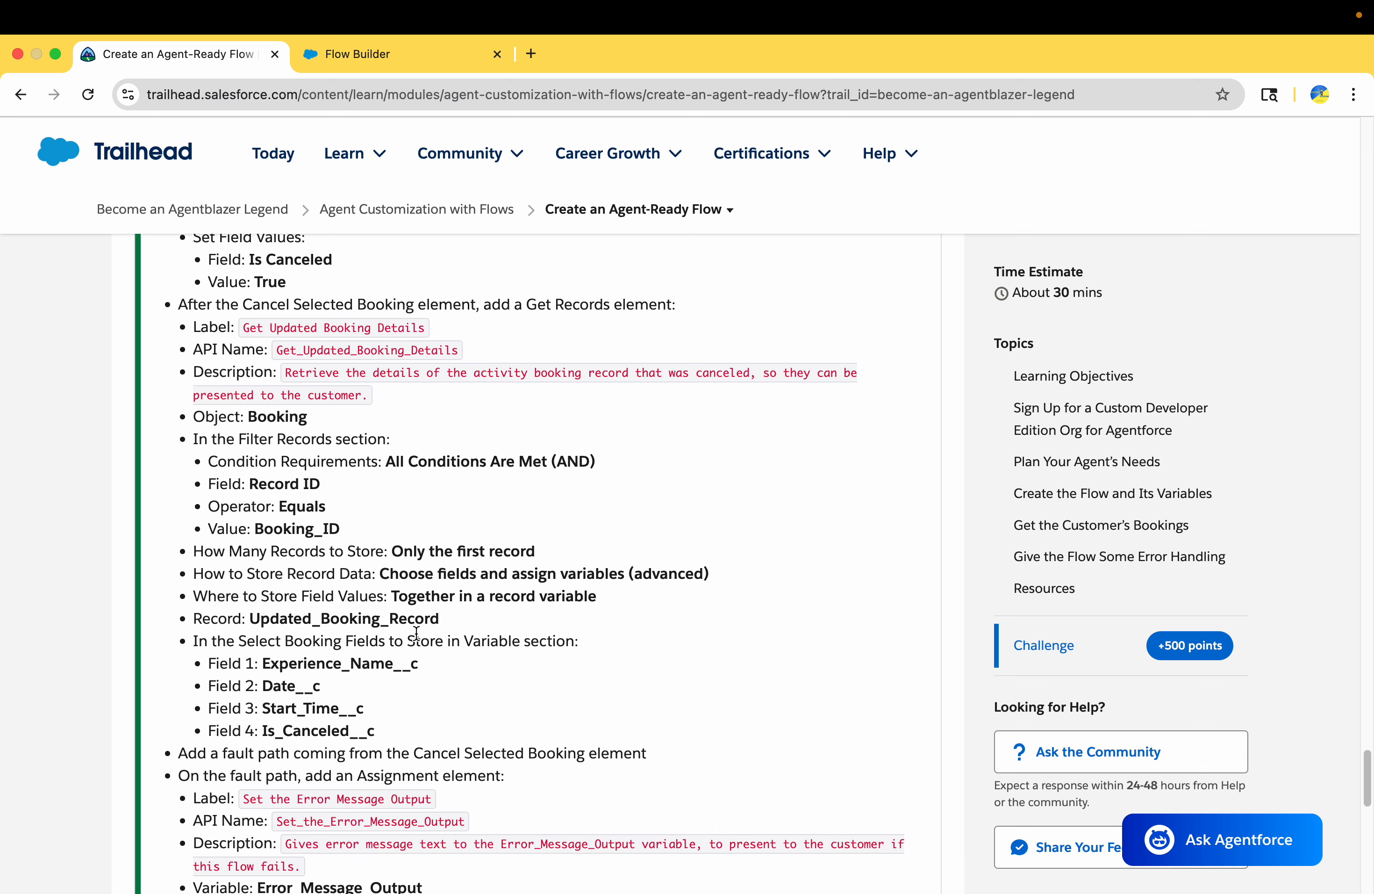
{"action": "scroll", "coordinate": [416, 633], "scroll_direction": "down", "scroll_amount": 2}
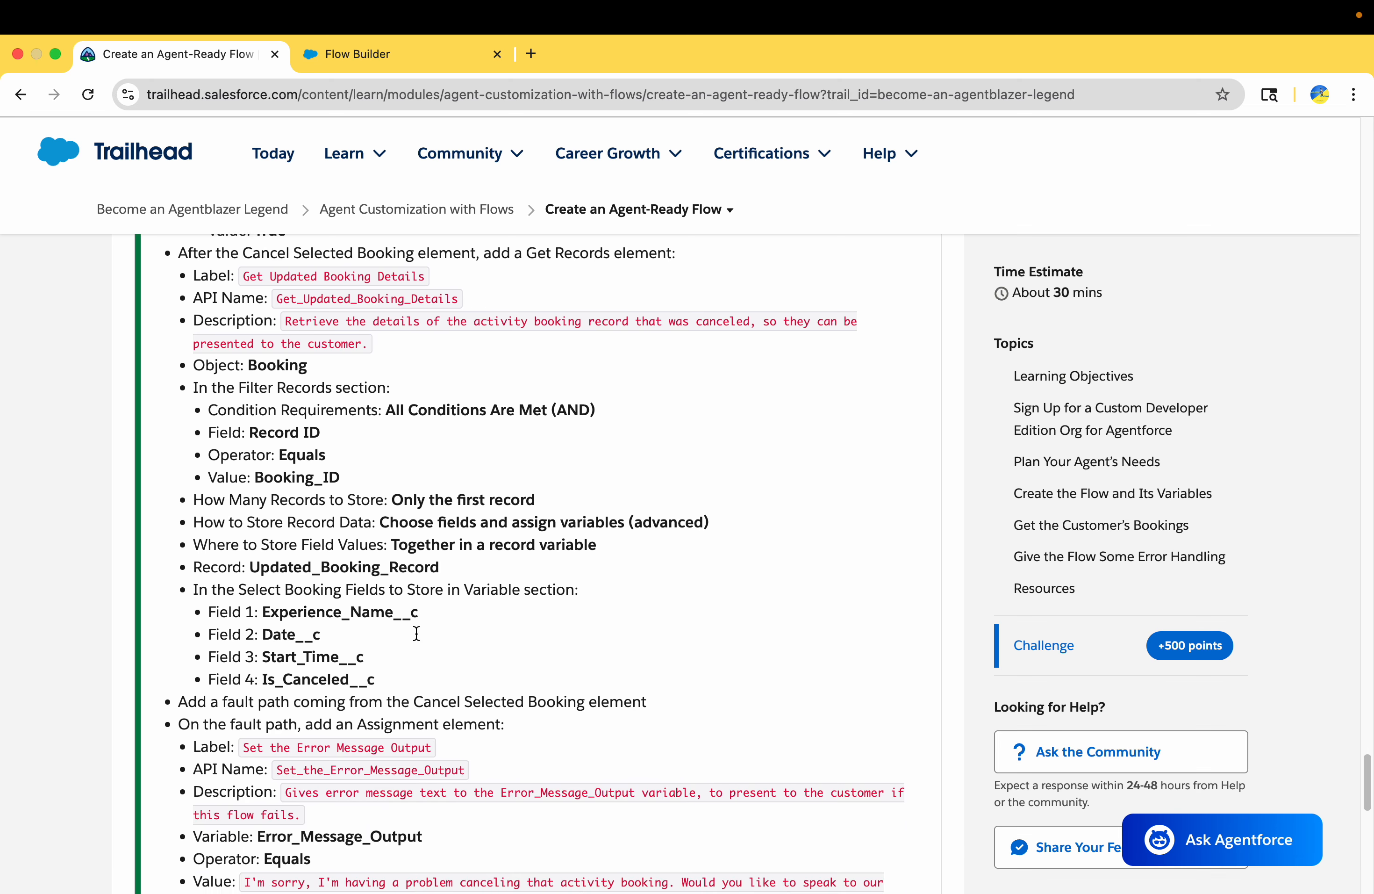
{"action": "scroll", "coordinate": [416, 634], "scroll_direction": "down", "scroll_amount": 5}
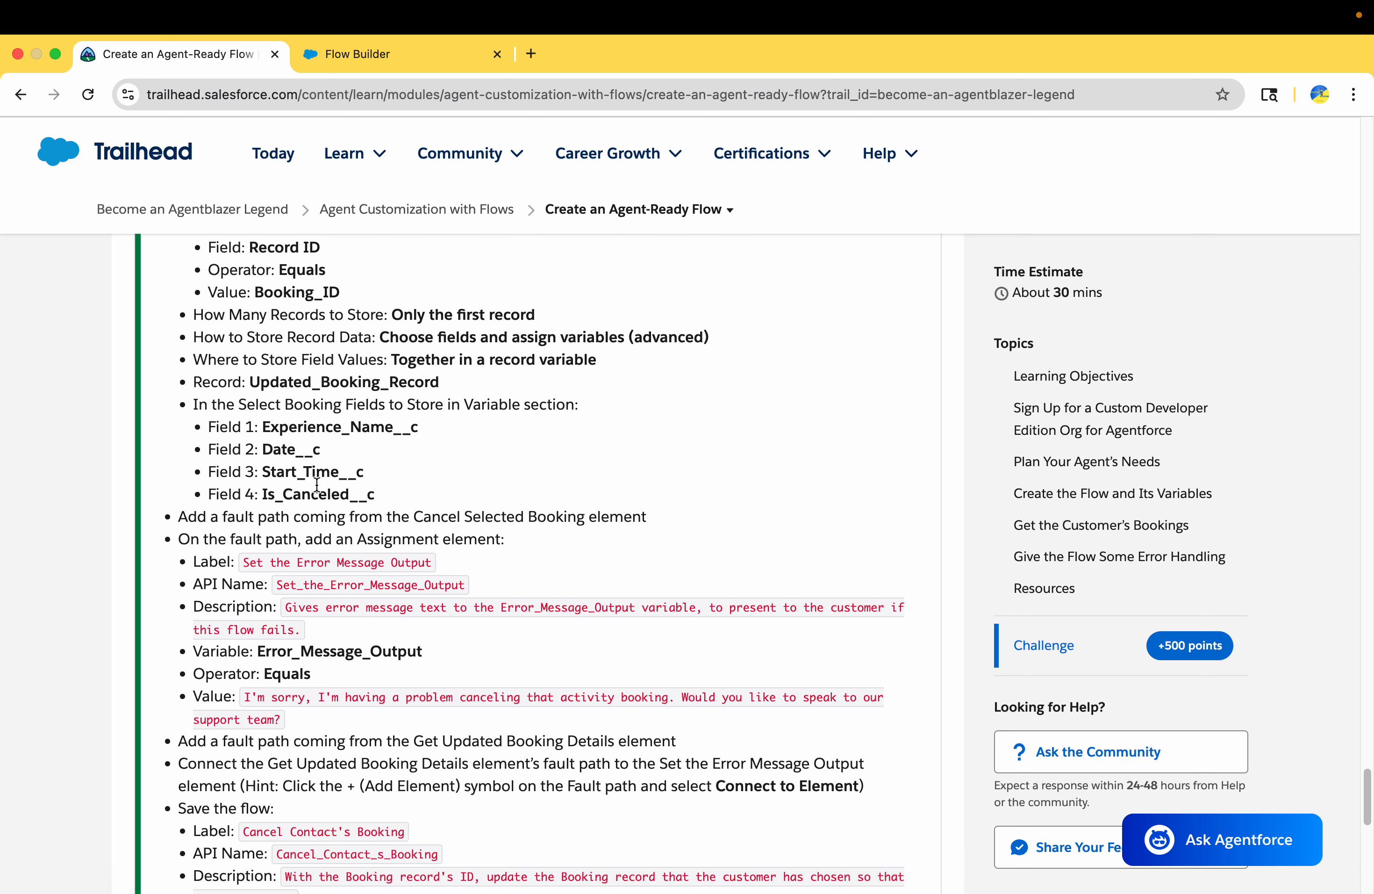
{"action": "left_click_drag", "start_coordinate": [359, 517], "coordinate": [606, 517]}
{"action": "double_click", "coordinate": [375, 539]}
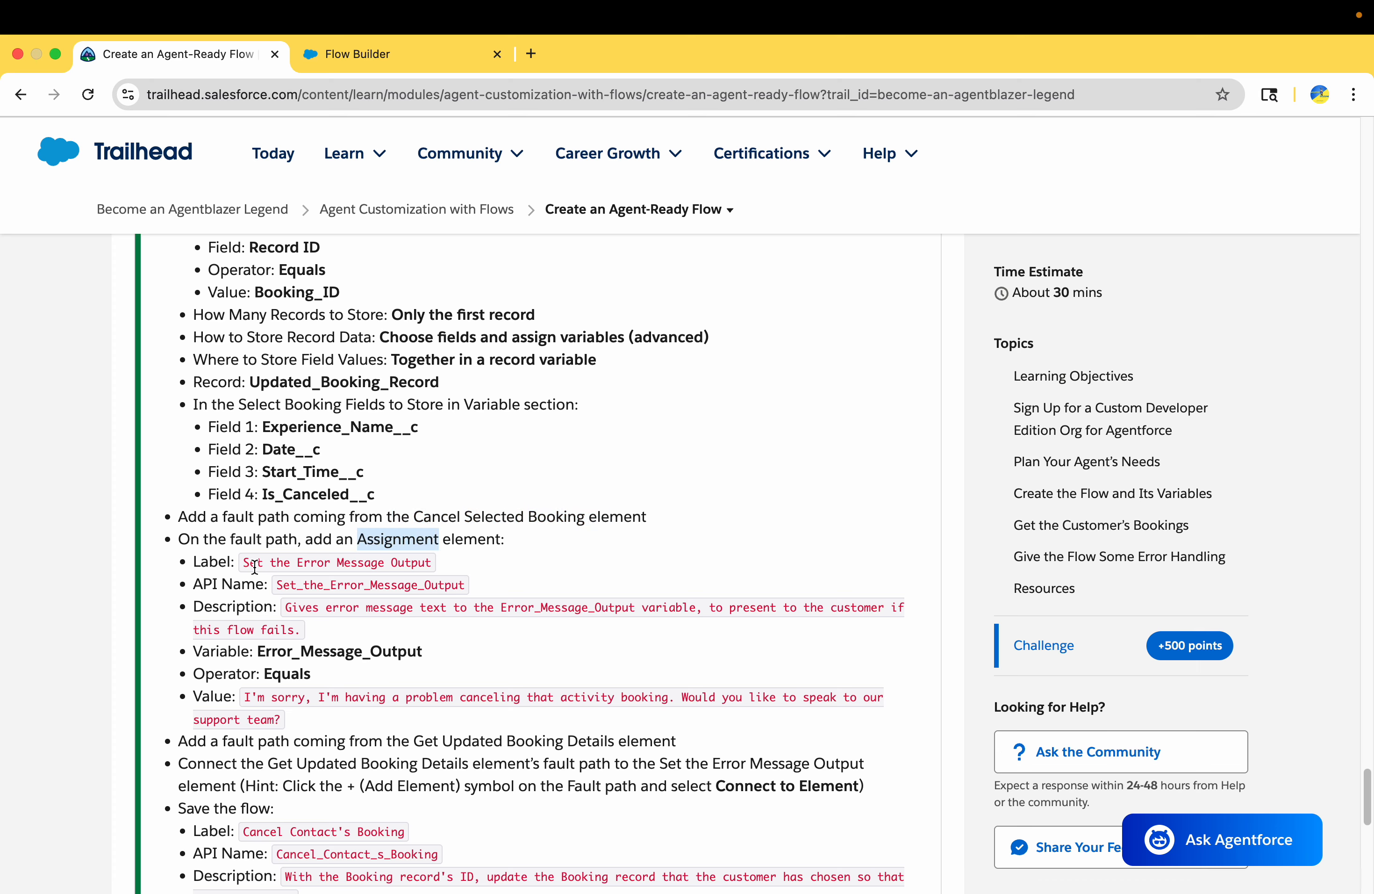
Add an Assignment element on the fault path, using the label Set the Error Message Output copied from Trailhead
{"action": "left_click_drag", "start_coordinate": [246, 565], "coordinate": [431, 564]}
{"action": "key", "text": "super+c"}
{"action": "left_click", "coordinate": [407, 55]}
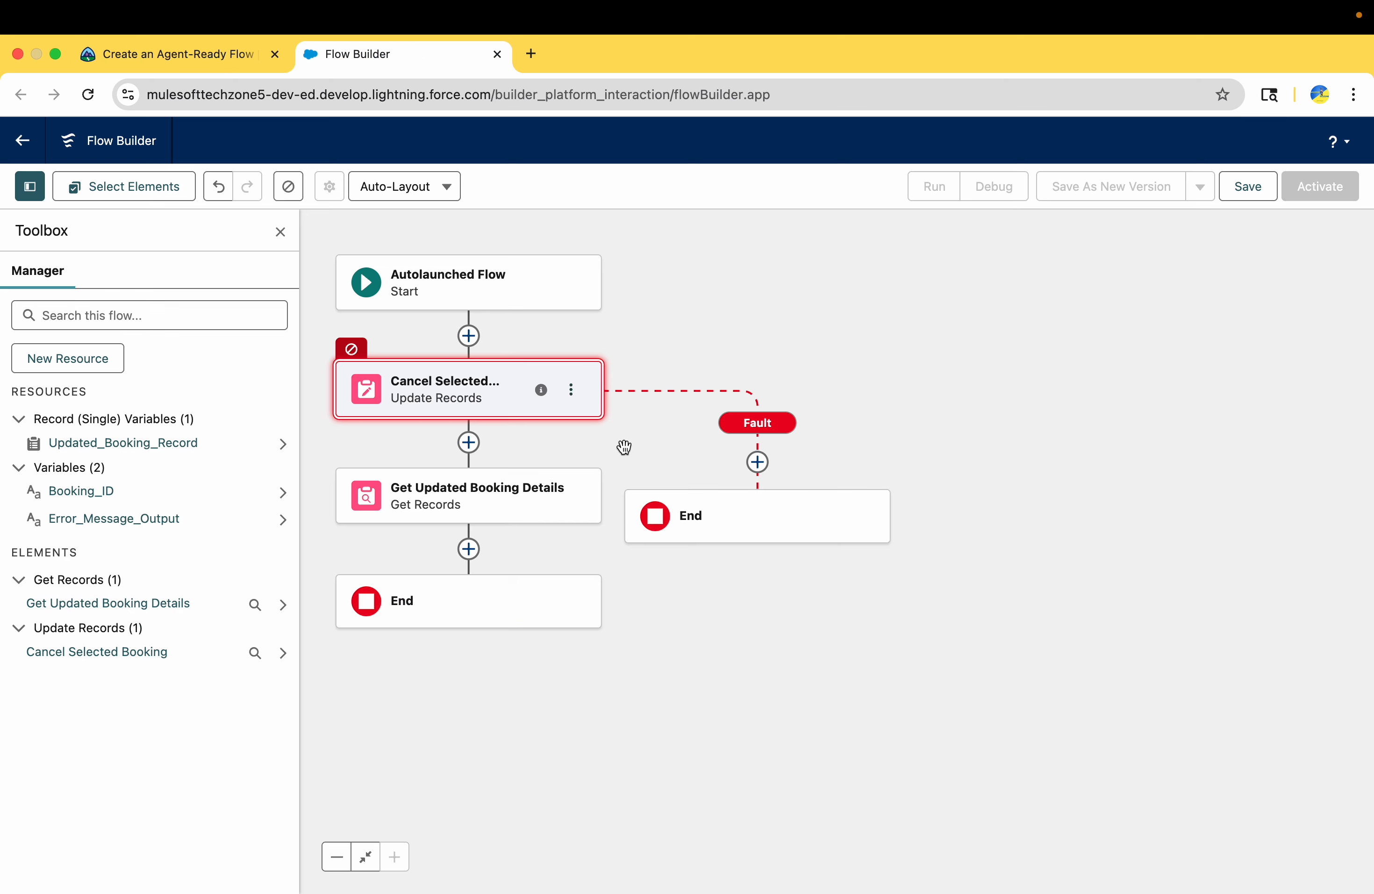
{"action": "left_click", "coordinate": [764, 467]}
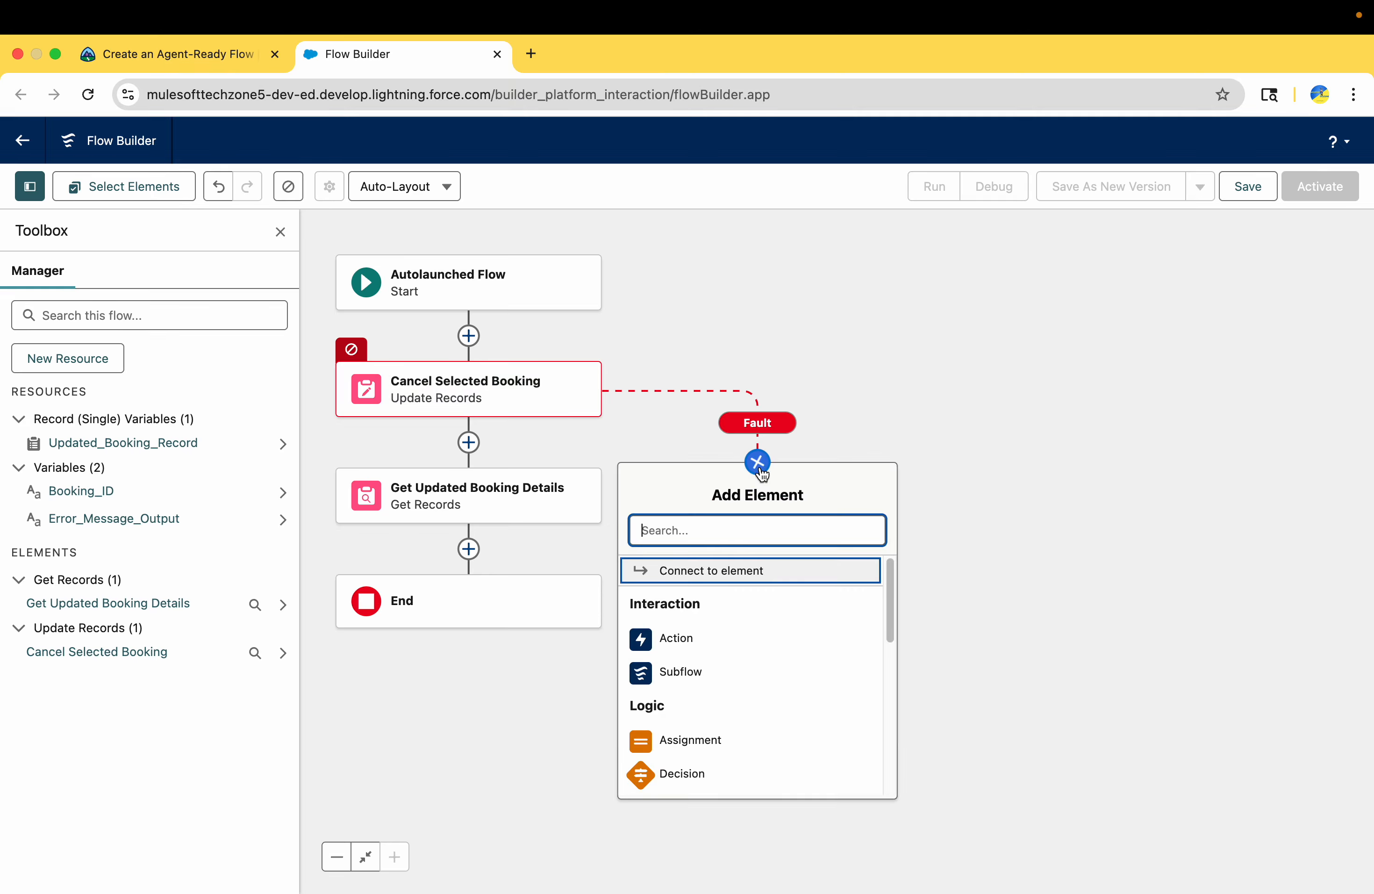
{"action": "left_click", "coordinate": [684, 744]}
{"action": "key", "text": "super+v"}
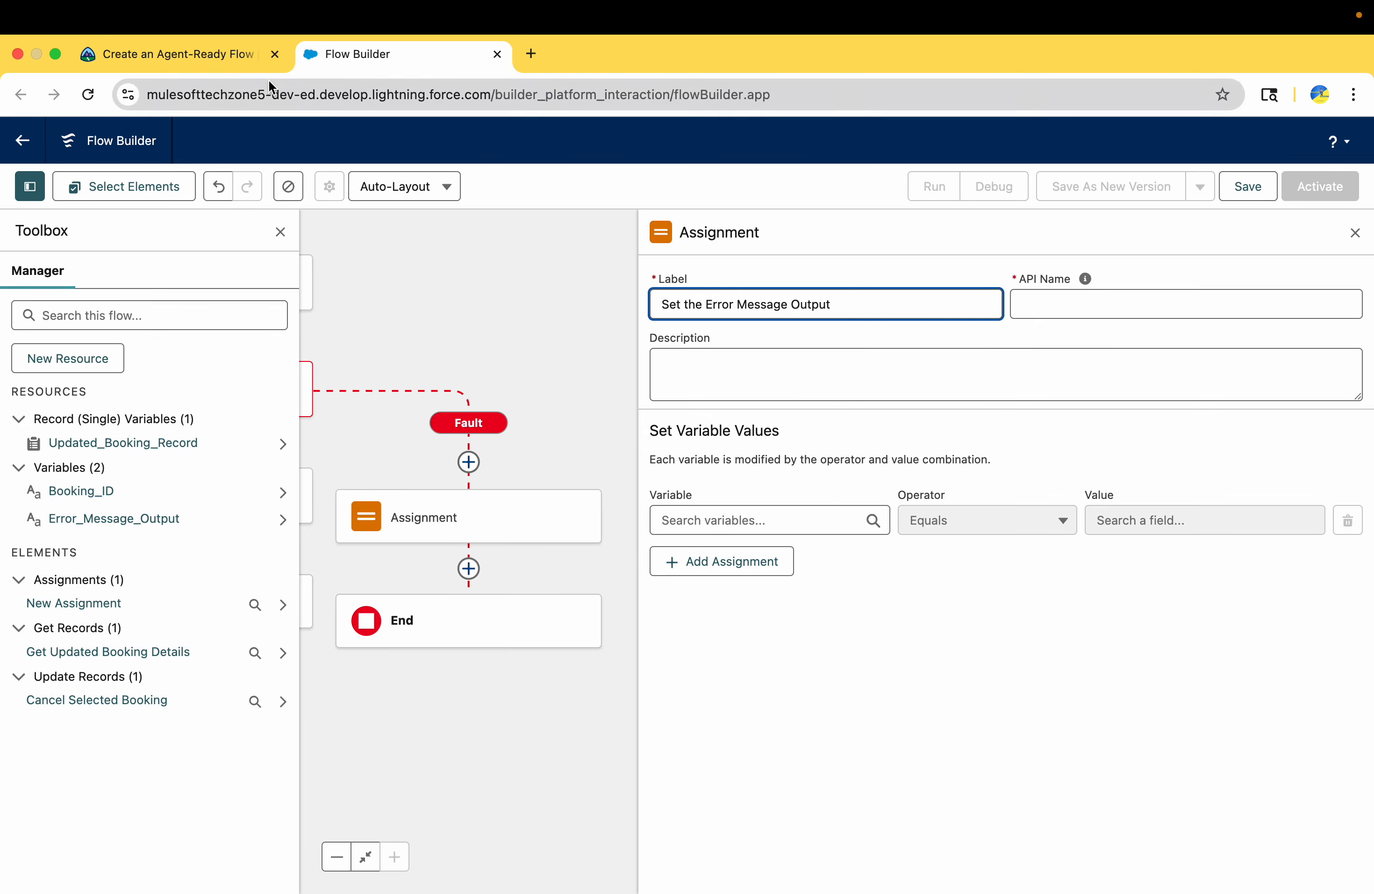
Copy Trailhead's description into the Assignment: "Gives error message text to the Error_Message_Output variable, to present to the customer if this flow fails."
{"action": "left_click", "coordinate": [208, 69]}
{"action": "left_click", "coordinate": [332, 582]}
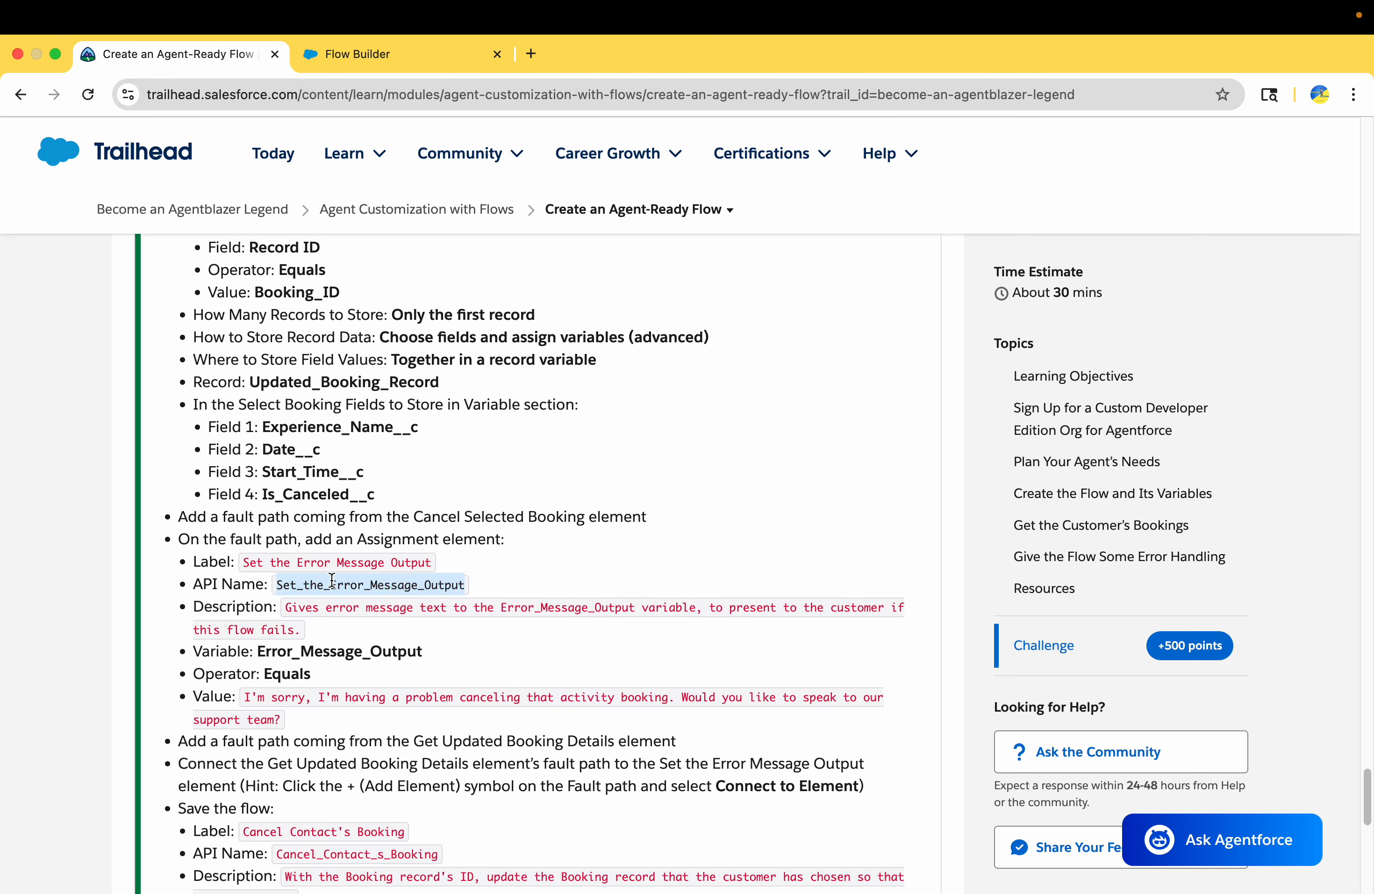
{"action": "left_click", "coordinate": [288, 606]}
{"action": "key", "text": "super+c"}
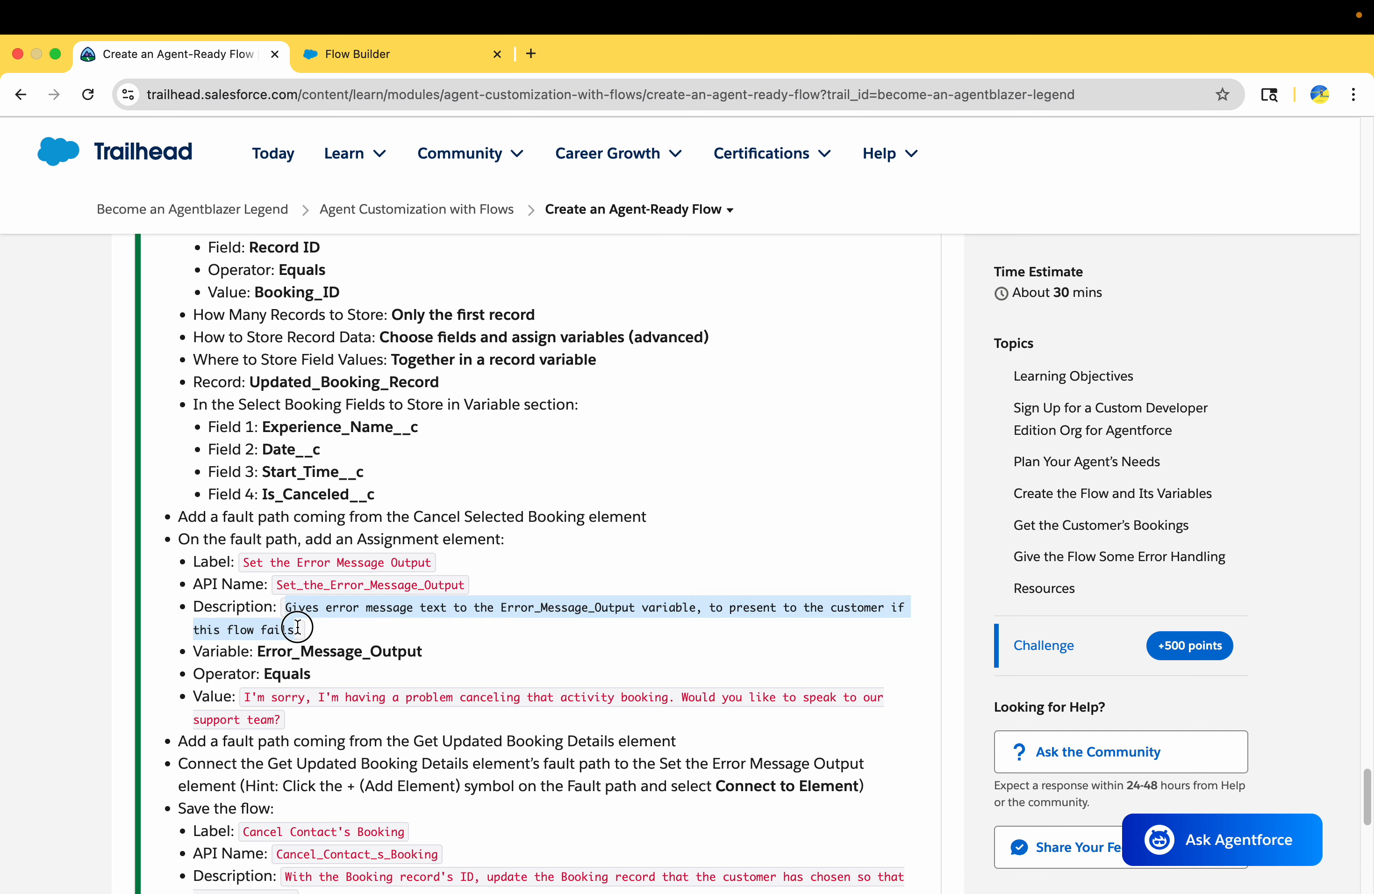
{"action": "left_click", "coordinate": [383, 55]}
{"action": "left_click", "coordinate": [803, 363]}
{"action": "key", "text": "super+v"}
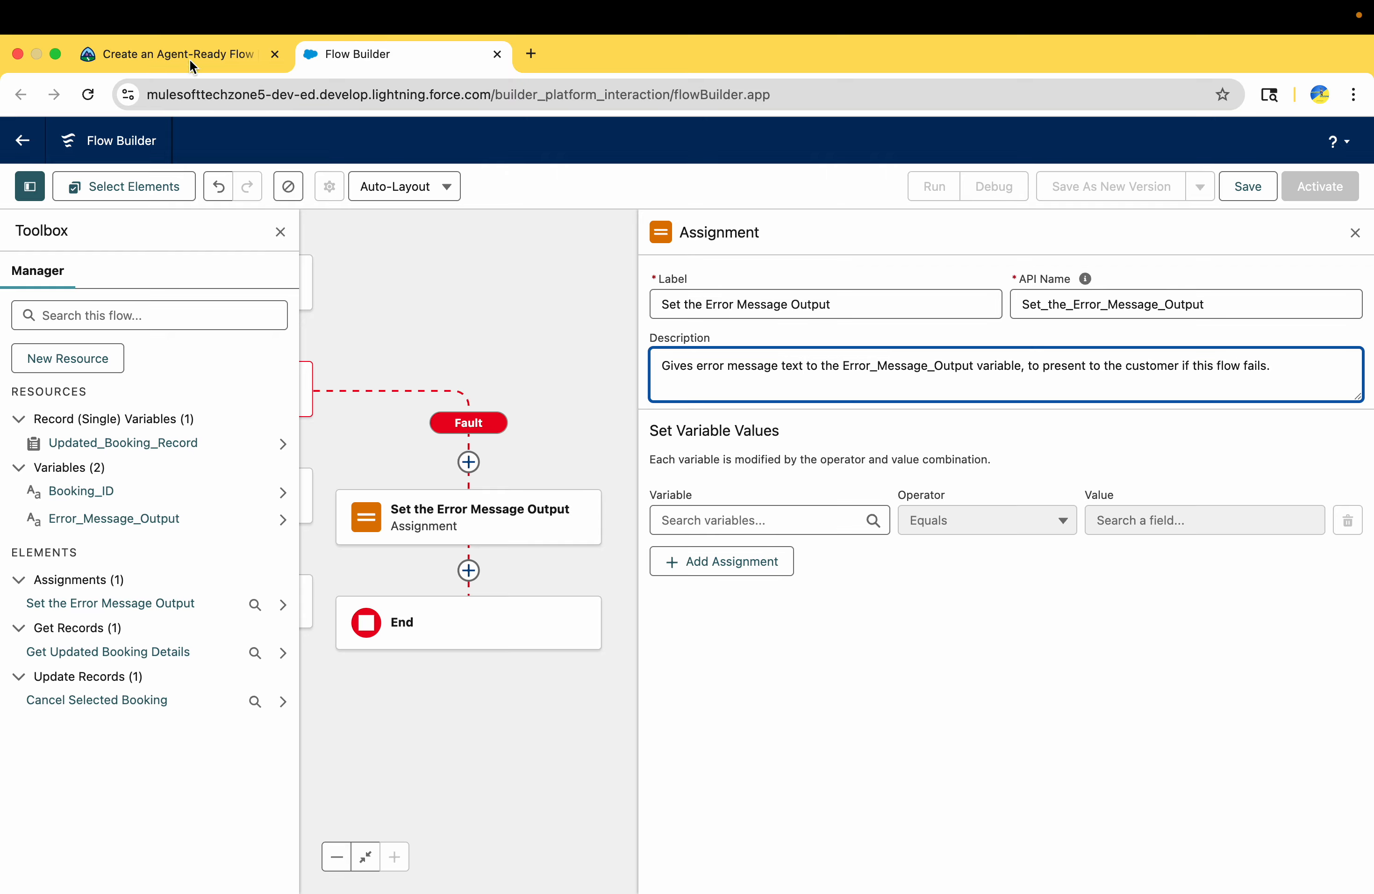
Set Error_Message_Output equal to Trailhead's text "I'm sorry, I'm having a problem canceling that activity booking. Would you like to speak to our support team?"
{"action": "left_click", "coordinate": [158, 51]}
{"action": "scroll", "coordinate": [321, 571], "scroll_direction": "down", "scroll_amount": 2}
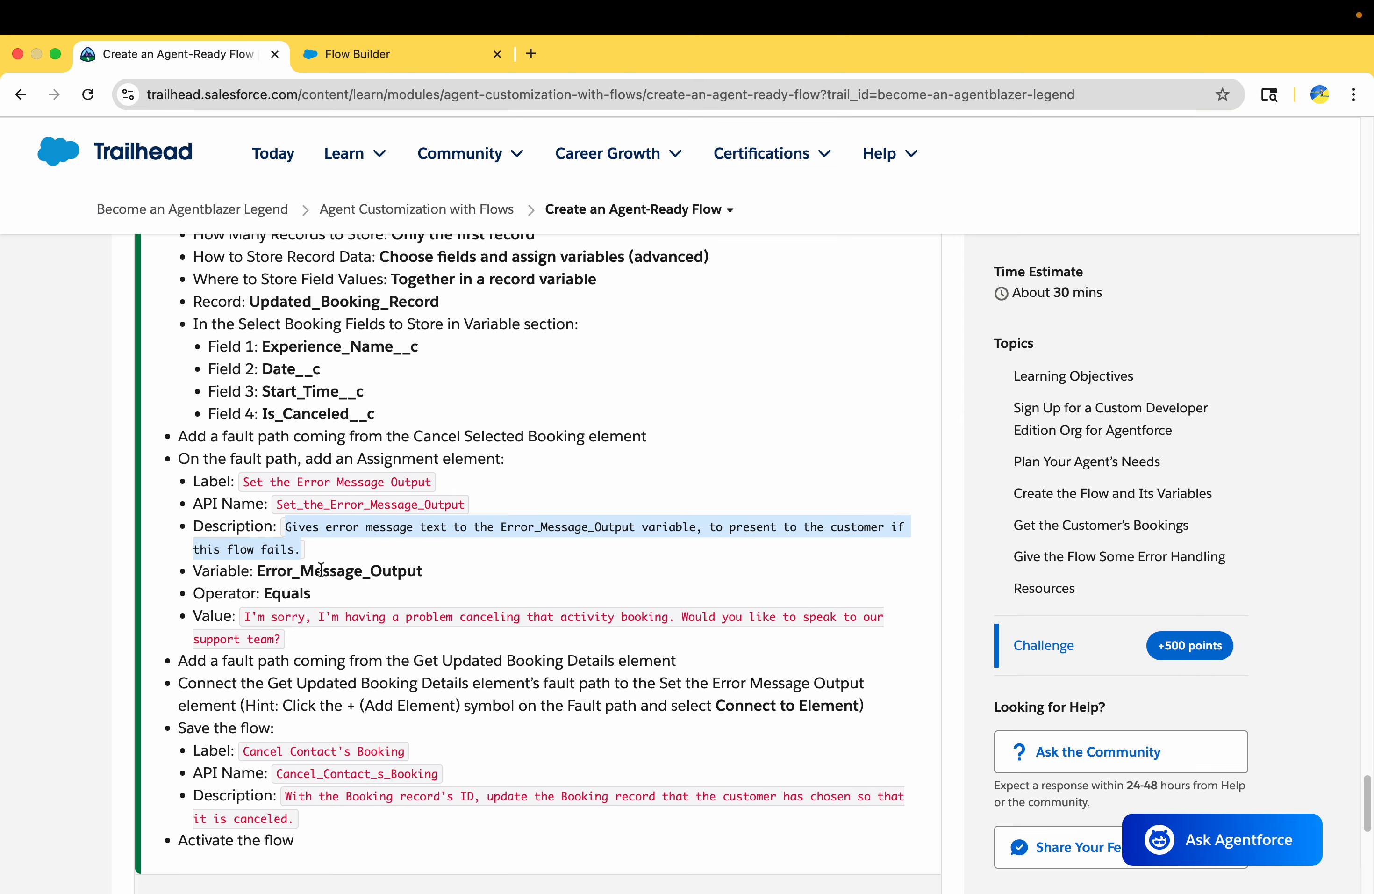
{"action": "double_click", "coordinate": [321, 570]}
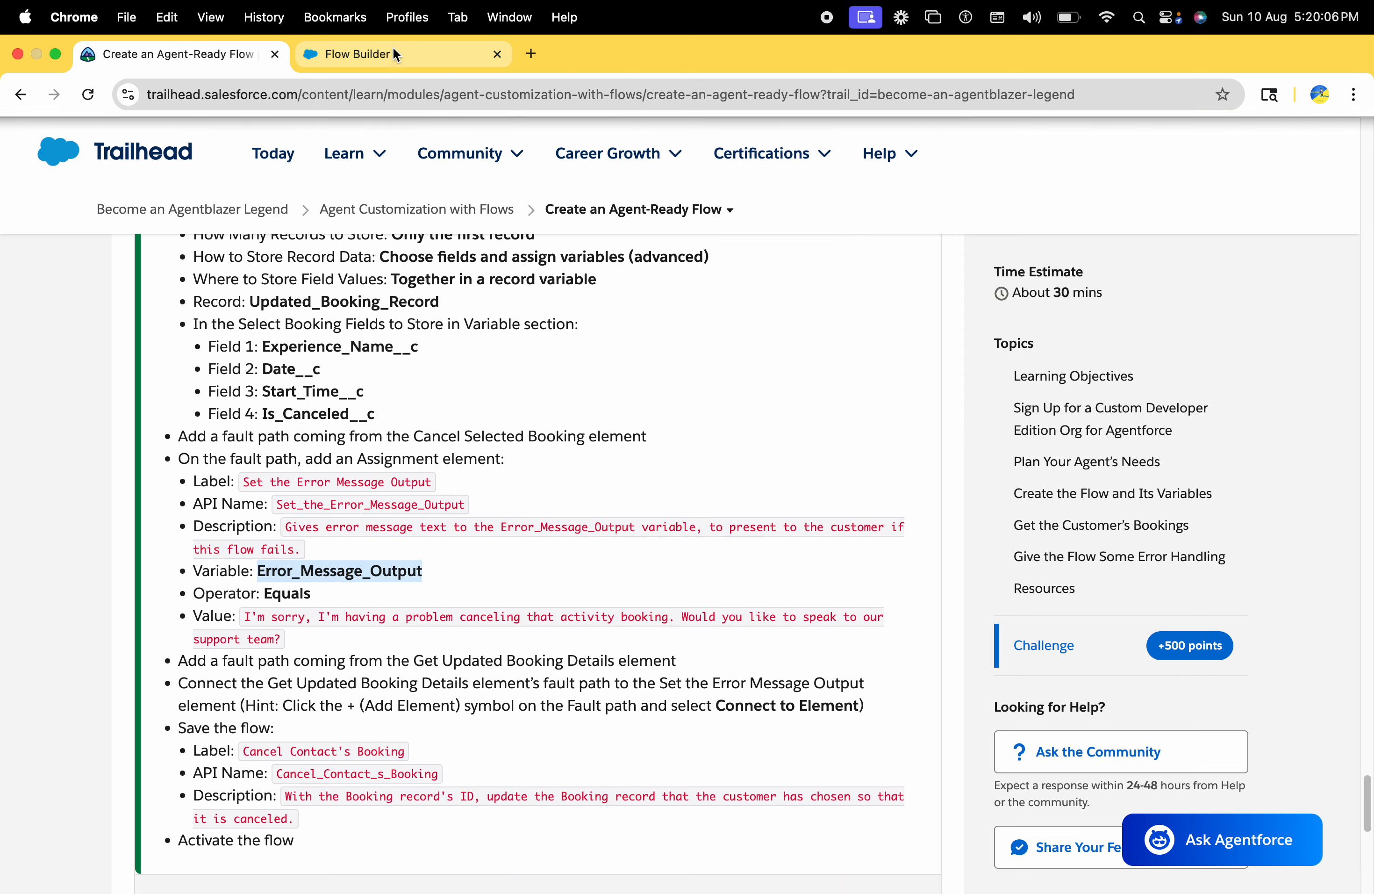
{"action": "left_click_drag", "start_coordinate": [246, 614], "coordinate": [283, 639]}
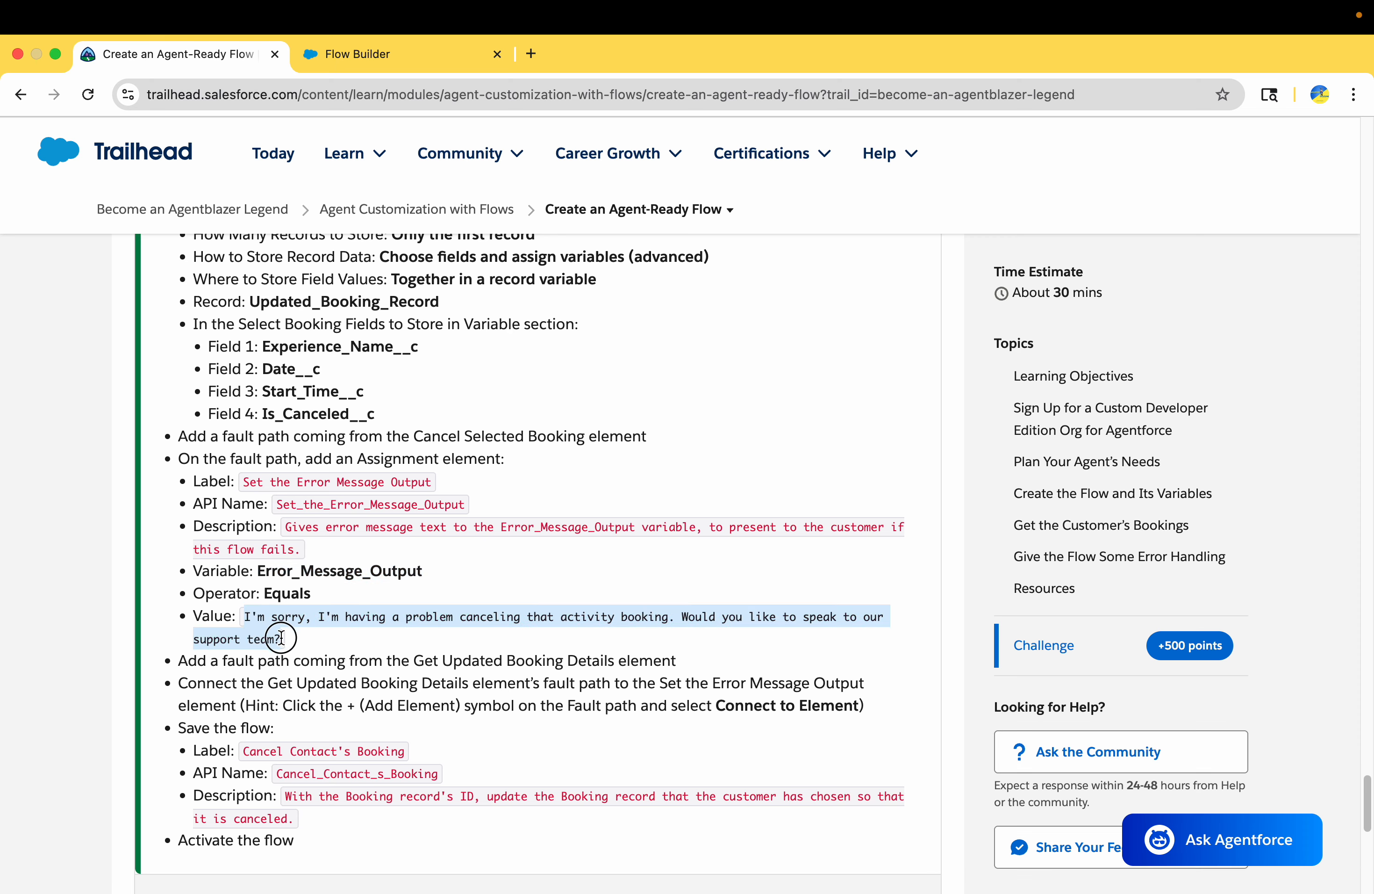
{"action": "left_click", "coordinate": [418, 56]}
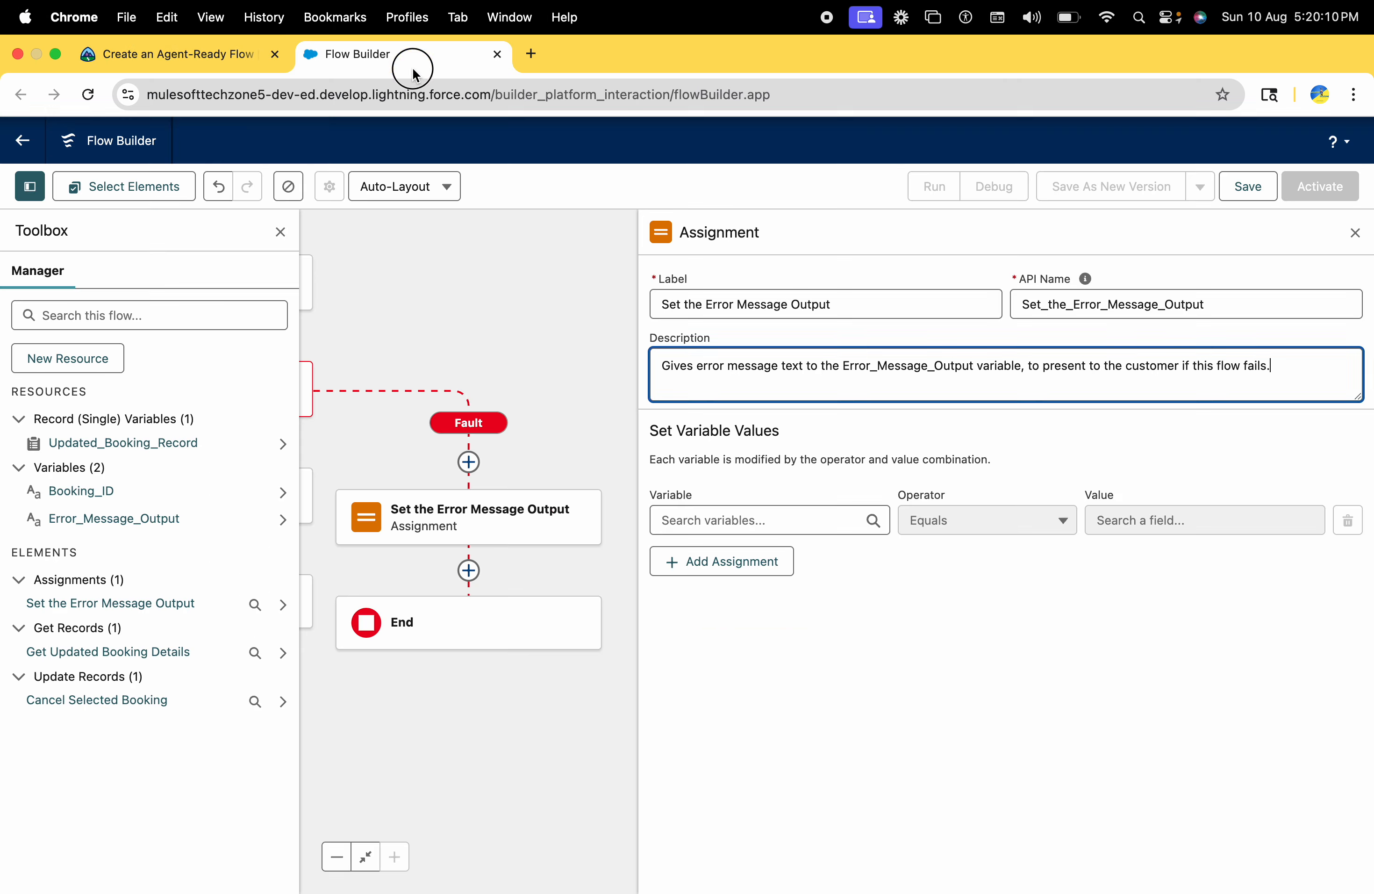
{"action": "left_click", "coordinate": [739, 524]}
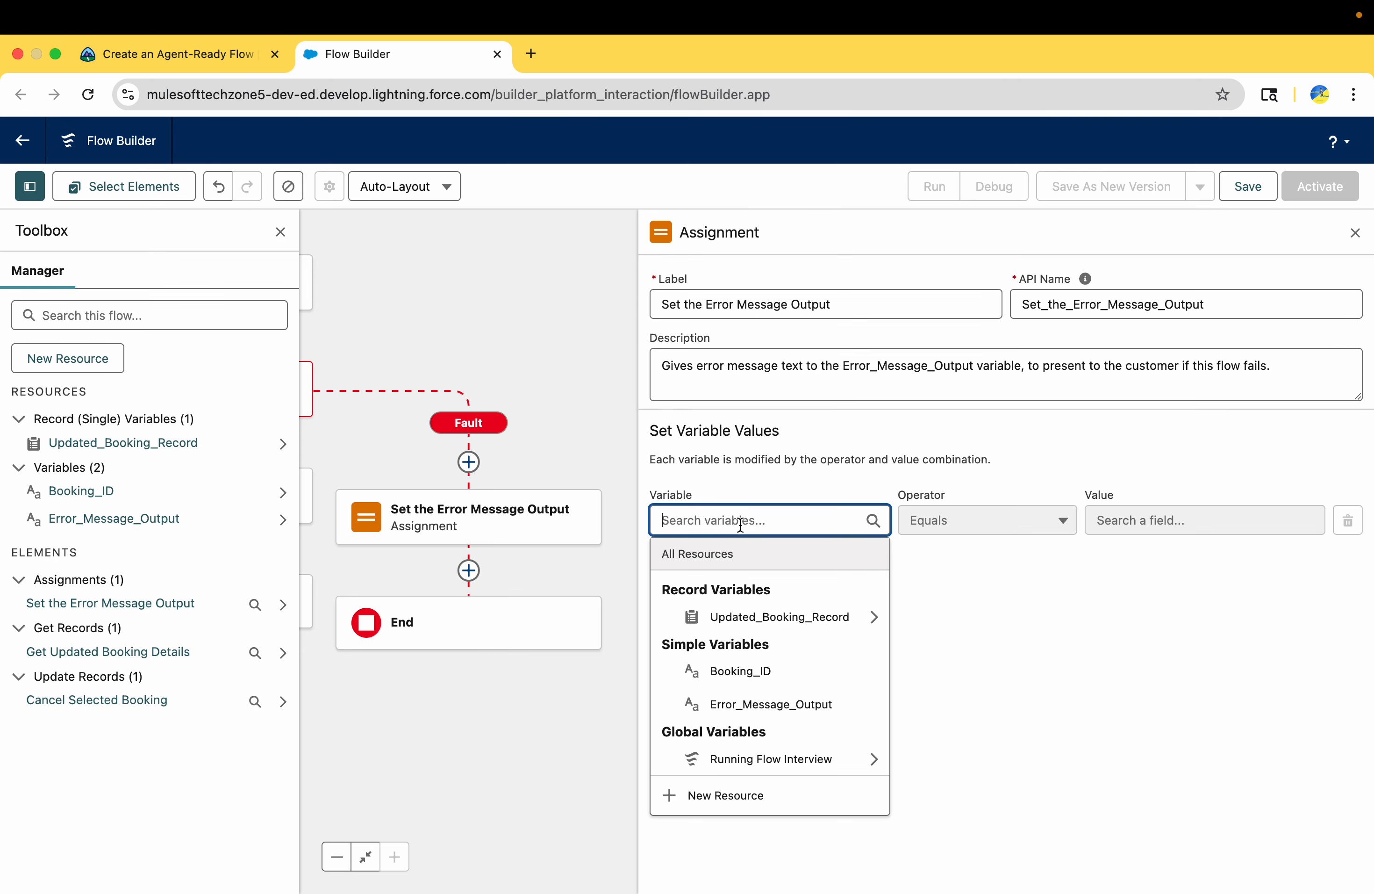
{"action": "left_click", "coordinate": [784, 704]}
{"action": "left_click", "coordinate": [1109, 524]}
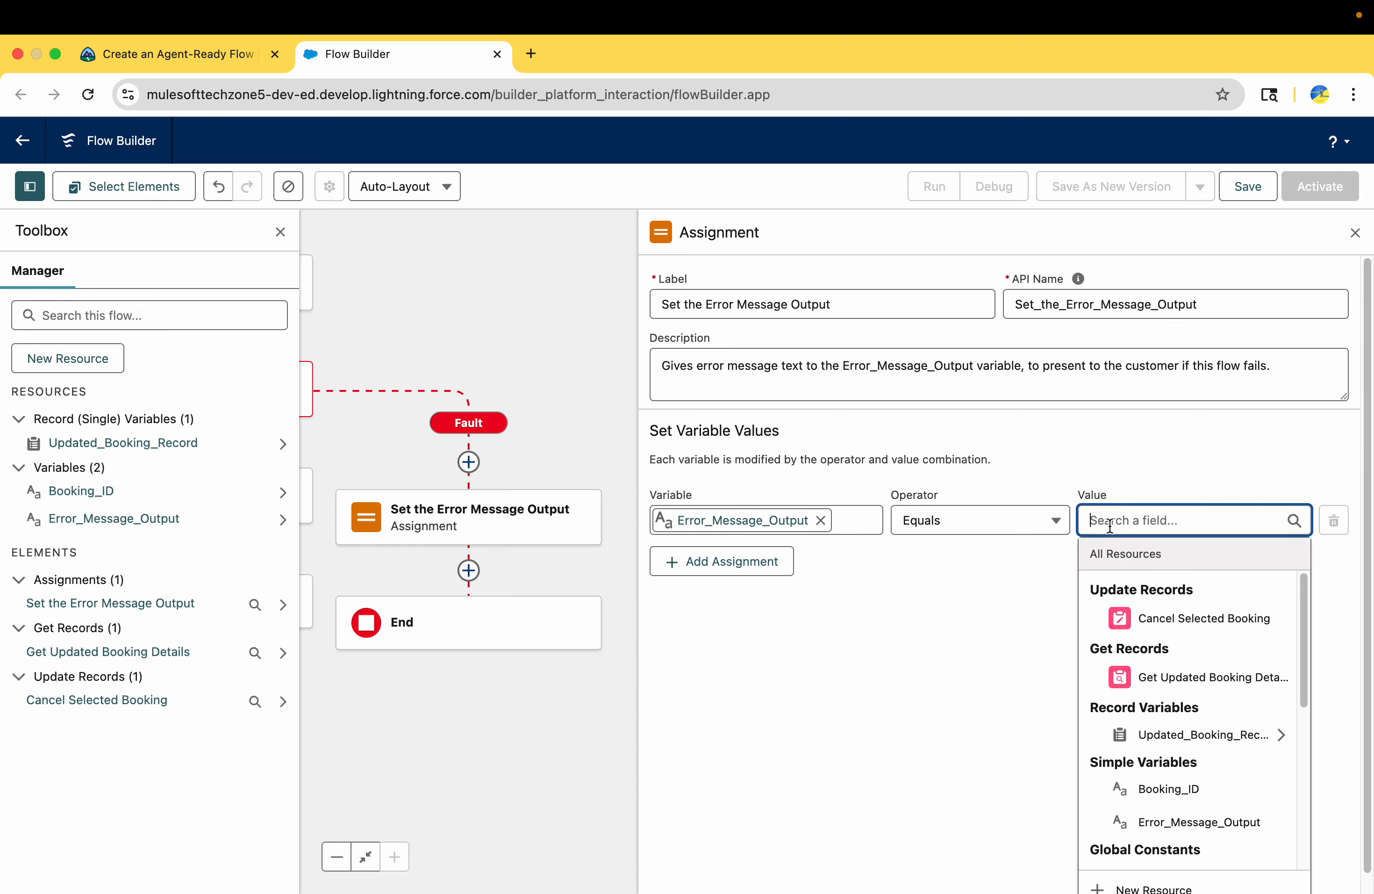
{"action": "key", "text": "super+v"}
{"action": "left_click", "coordinate": [1044, 649]}
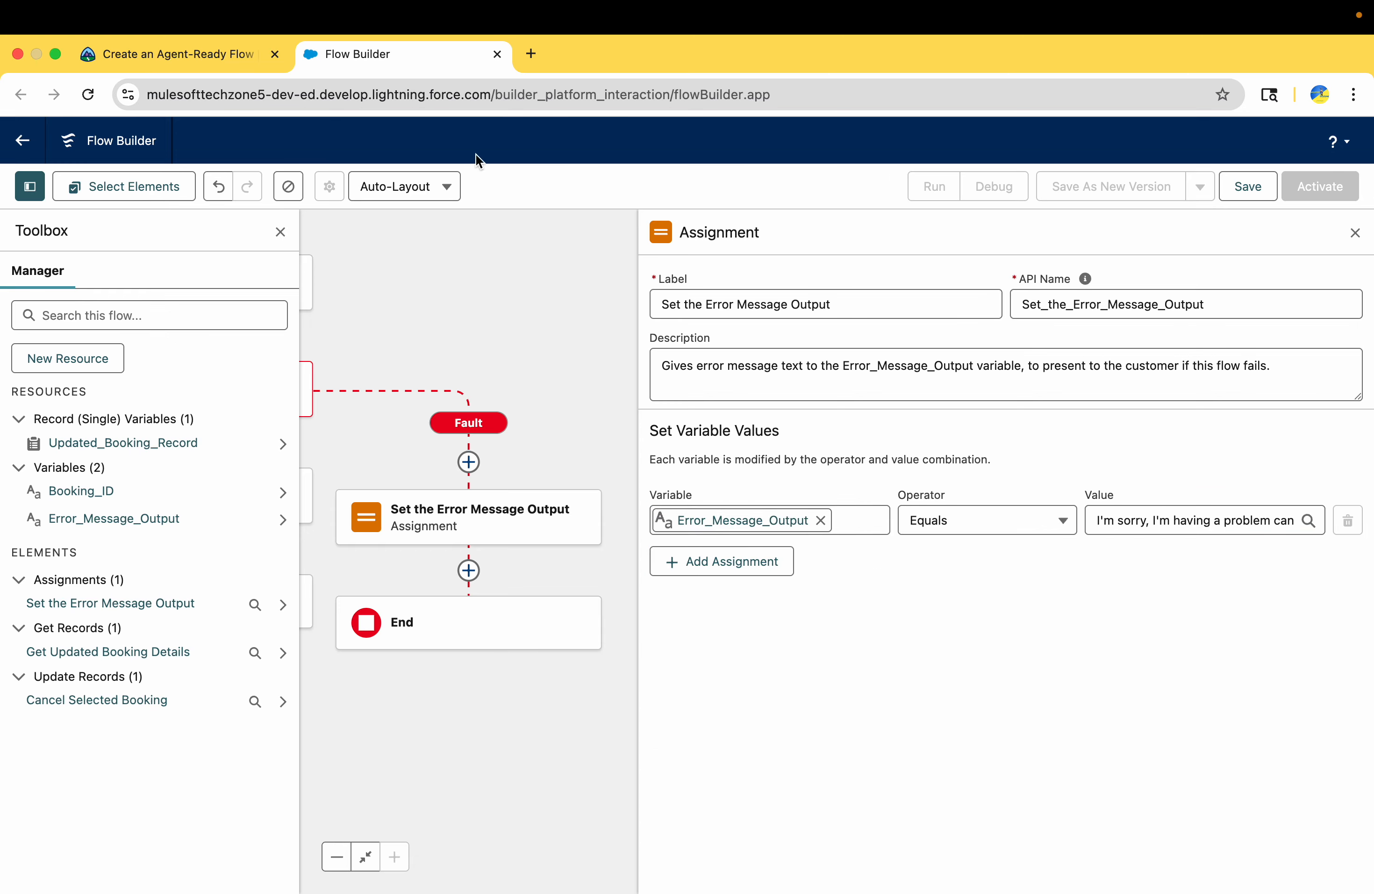
Check Trailhead's next instruction, close the Assignment settings and add a fault path to the Get Updated Booking Details element
{"action": "left_click", "coordinate": [232, 55]}
{"action": "scroll", "coordinate": [316, 586], "scroll_direction": "down", "scroll_amount": 3}
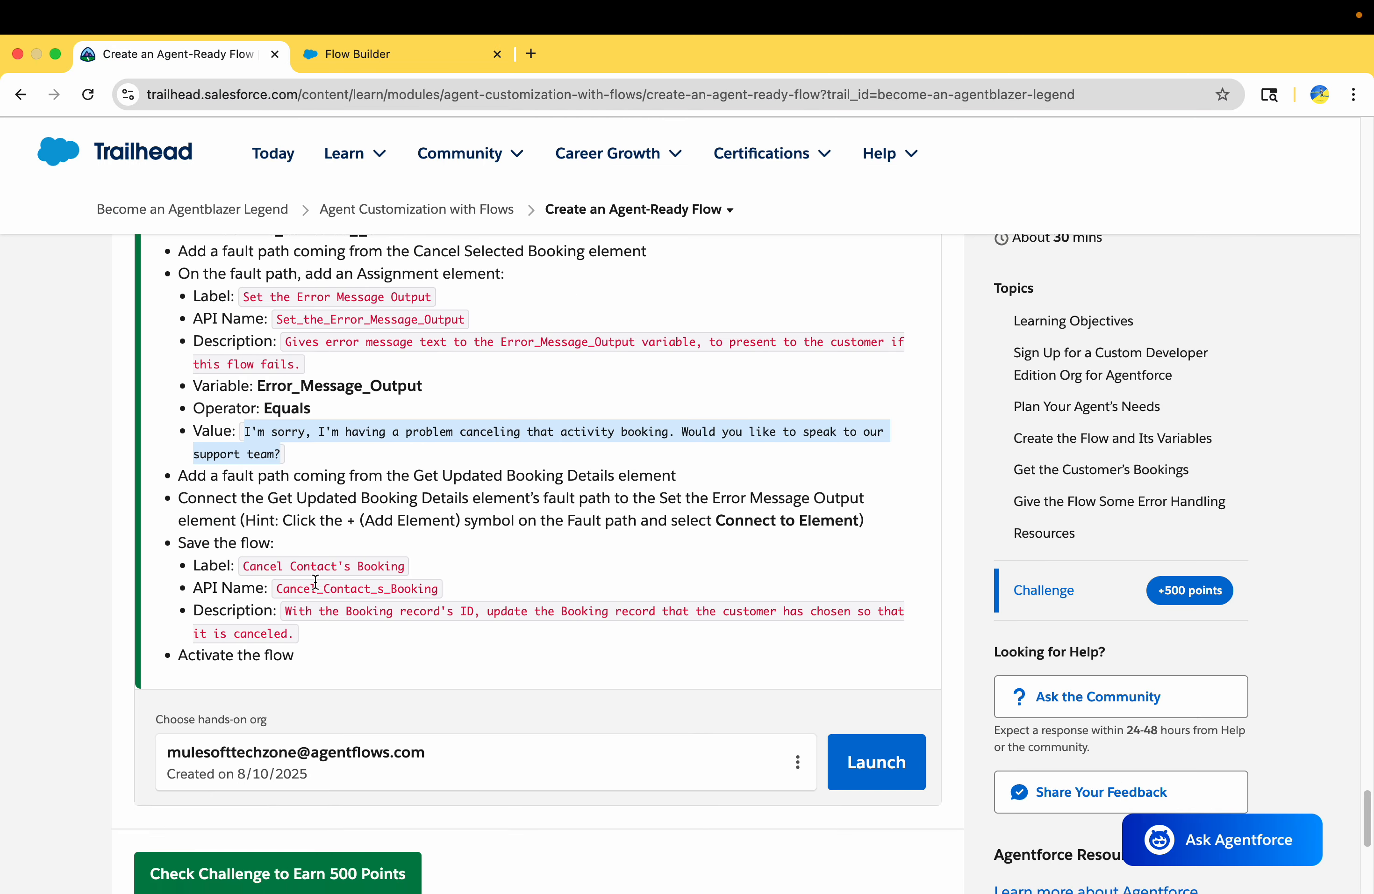
{"action": "left_click_drag", "start_coordinate": [174, 476], "coordinate": [701, 485]}
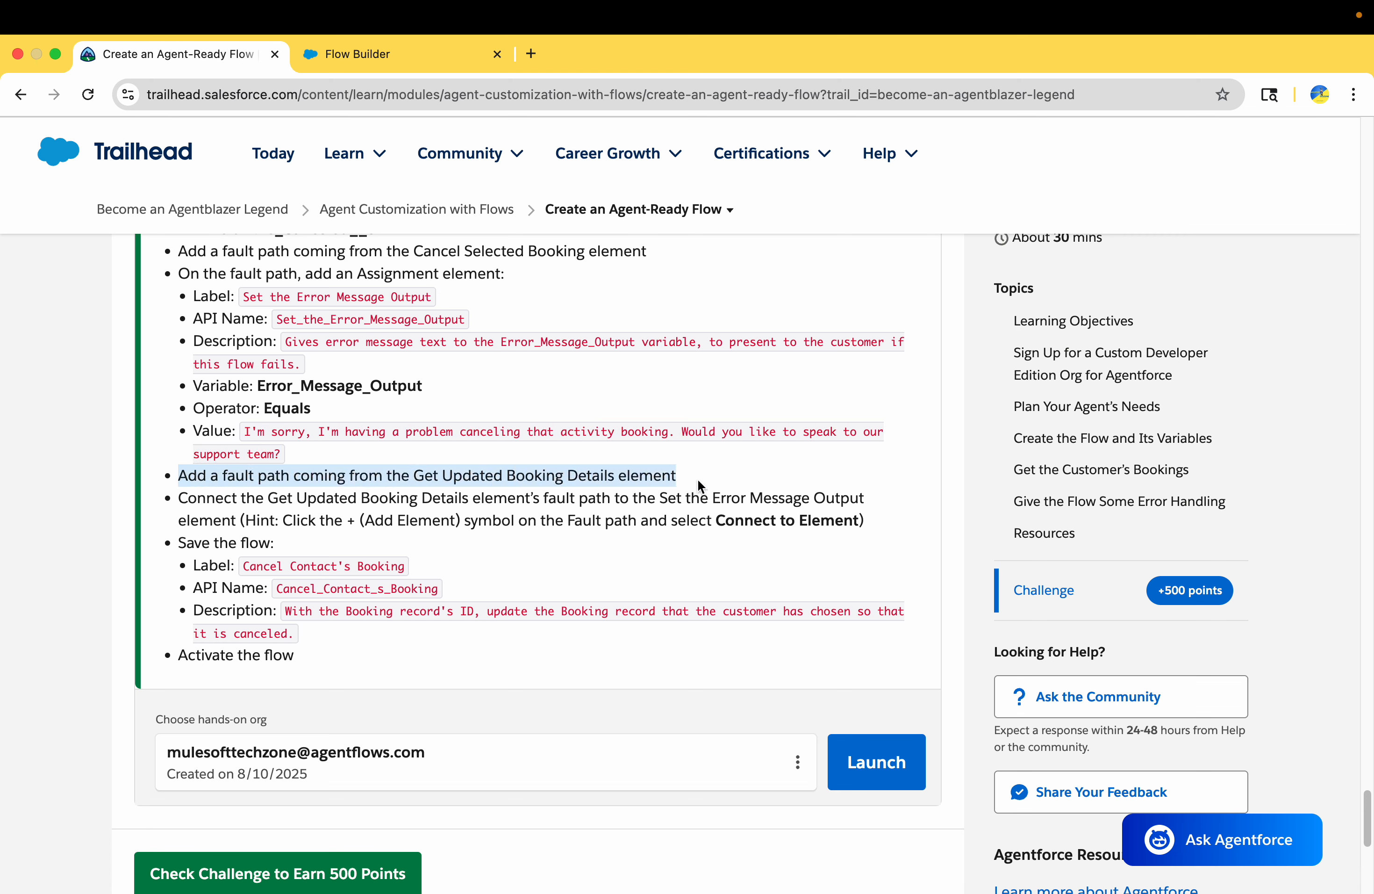
{"action": "left_click", "coordinate": [407, 53]}
{"action": "left_click", "coordinate": [1355, 233]}
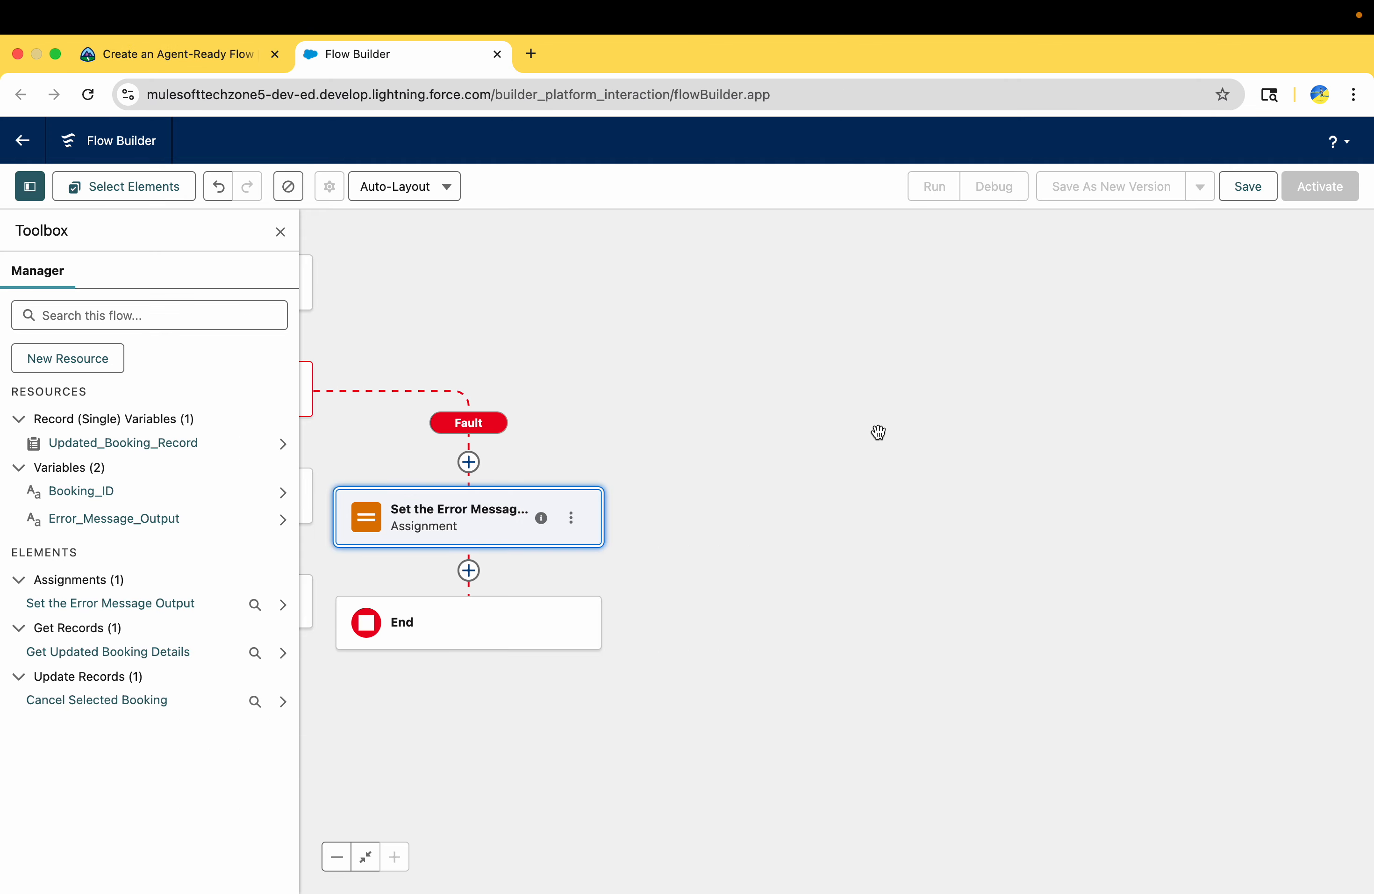
{"action": "left_click_drag", "start_coordinate": [878, 432], "coordinate": [1194, 430]}
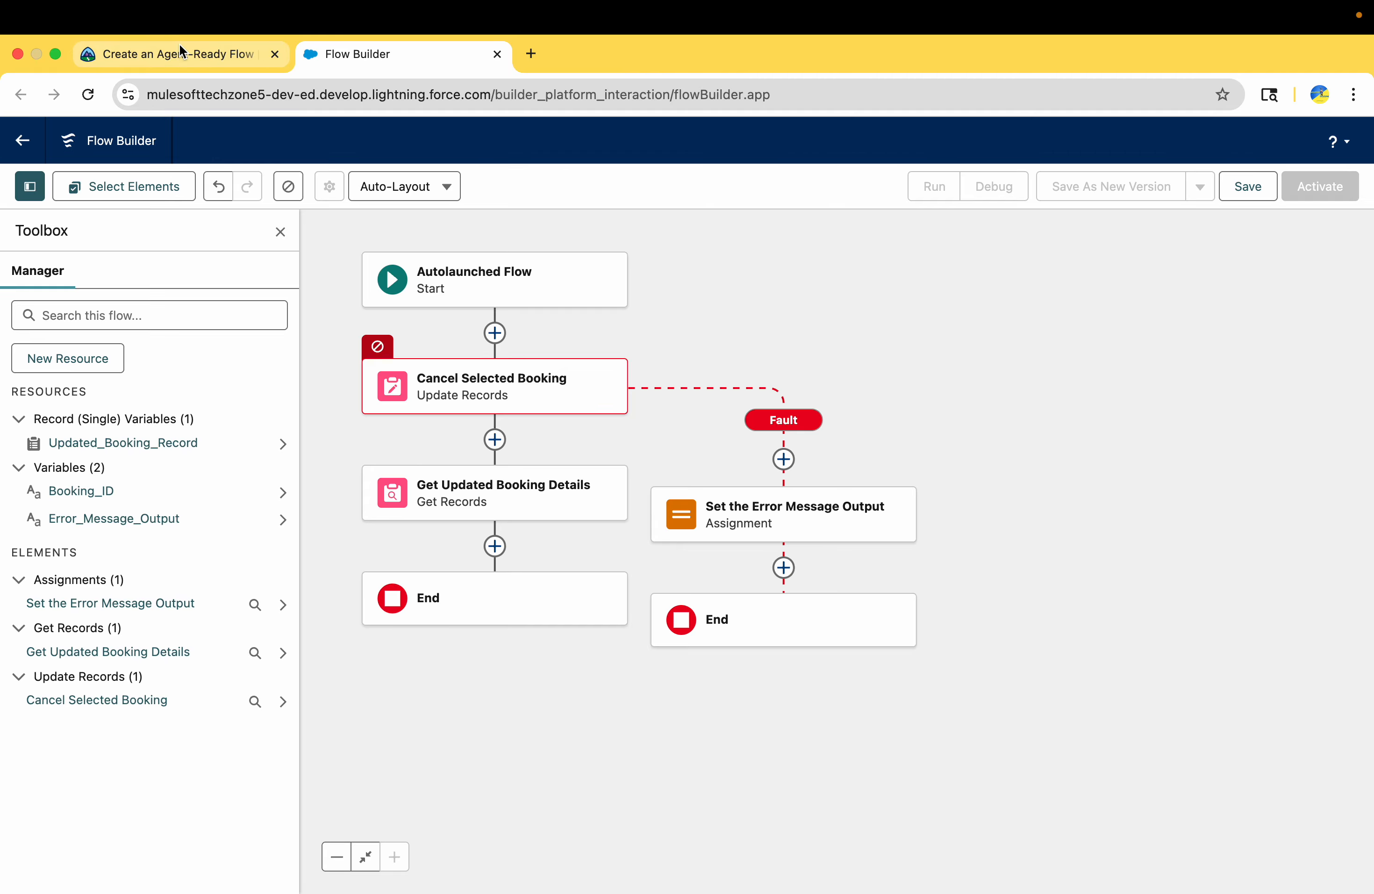
{"action": "left_click", "coordinate": [598, 495]}
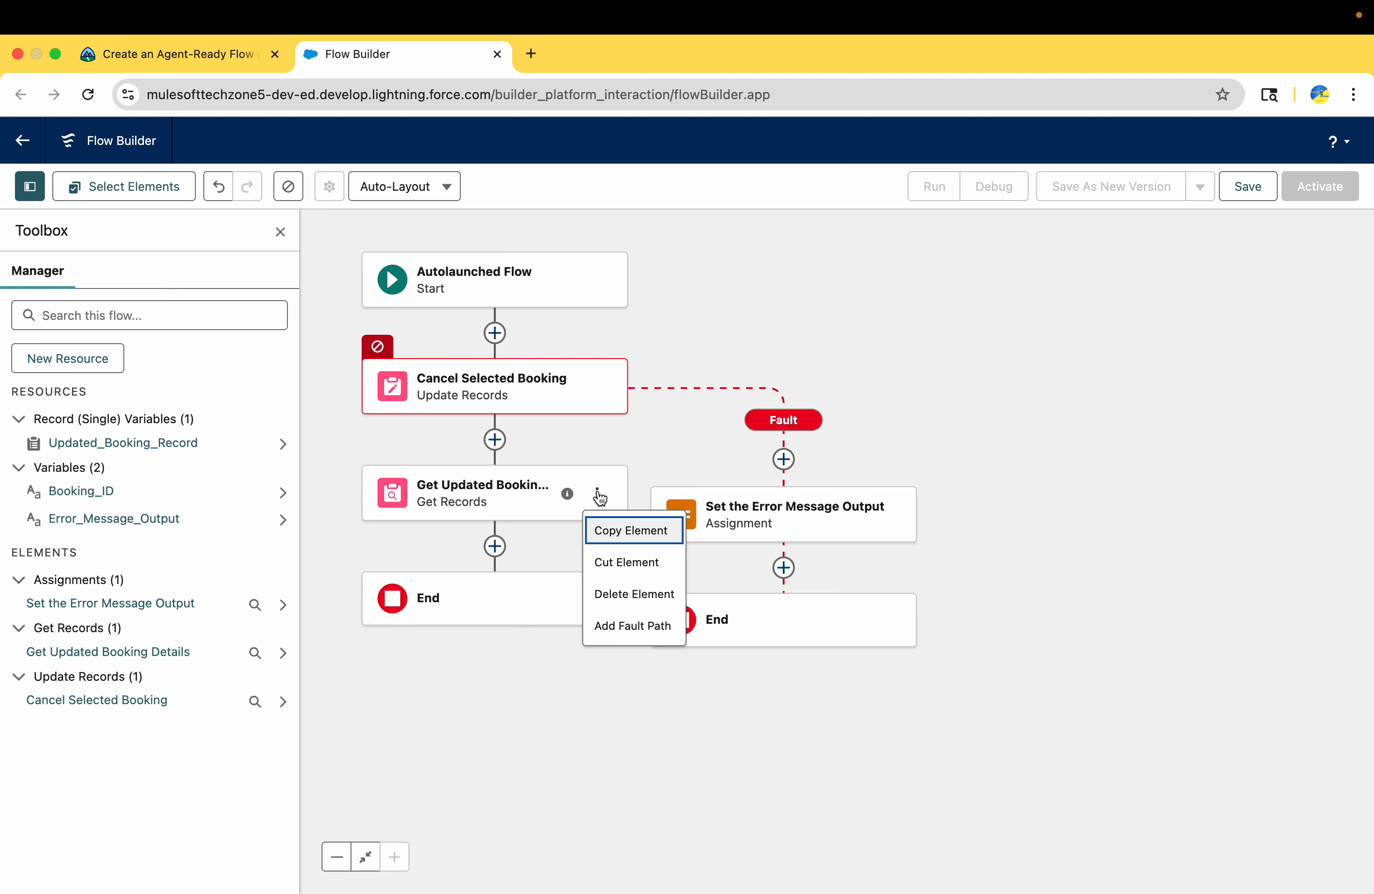
{"action": "left_click", "coordinate": [618, 626]}
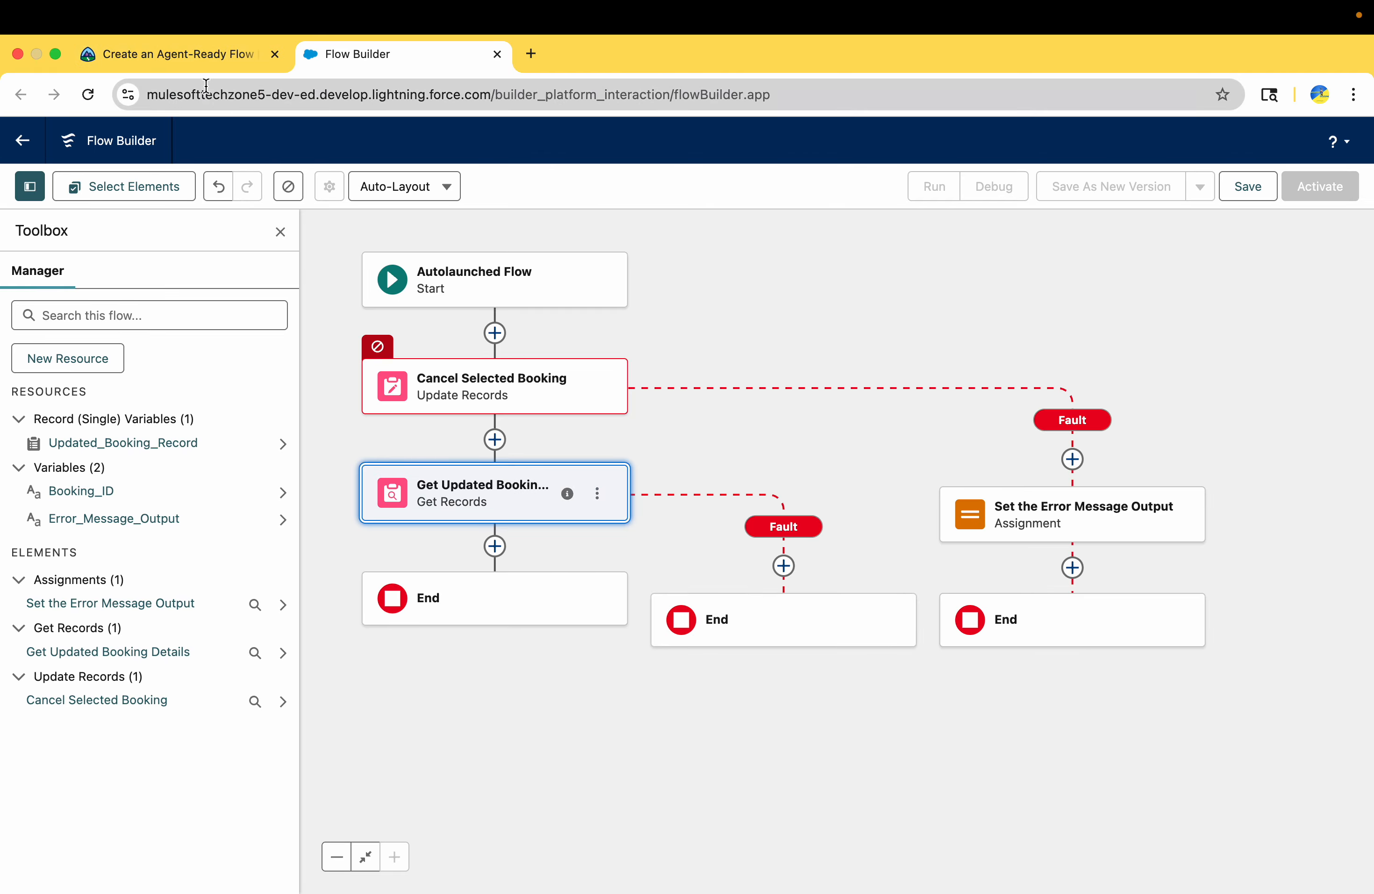
Review Trailhead's instructions for connecting the Get Updated Booking Details fault path to an existing element
{"action": "left_click", "coordinate": [193, 55]}
{"action": "left_click_drag", "start_coordinate": [188, 499], "coordinate": [356, 496]}
{"action": "mouse_move", "coordinate": [400, 499]}
{"action": "left_mouse_down"}
{"action": "mouse_move", "coordinate": [868, 506]}
{"action": "mouse_move", "coordinate": [788, 522]}
{"action": "mouse_move", "coordinate": [308, 529]}
{"action": "mouse_move", "coordinate": [414, 514]}
{"action": "left_mouse_up"}
{"action": "left_click", "coordinate": [337, 533]}
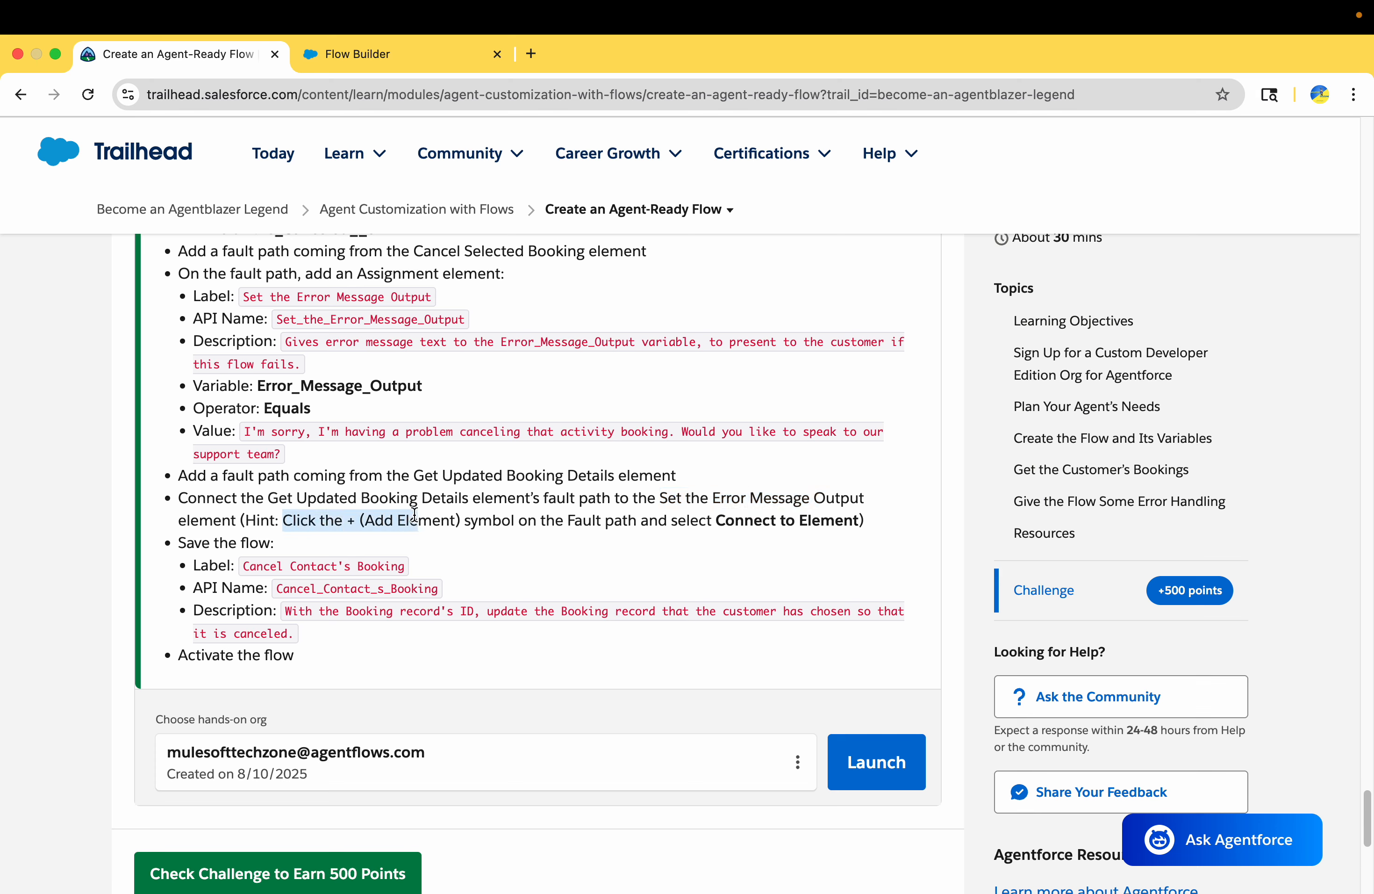
{"action": "double_click", "coordinate": [447, 518]}
{"action": "left_click_drag", "start_coordinate": [511, 519], "coordinate": [614, 521]}
{"action": "left_click_drag", "start_coordinate": [720, 521], "coordinate": [781, 520]}
Connect the Get Updated Booking Details fault path to the Set the Error Message Output element
{"action": "left_click", "coordinate": [366, 53]}
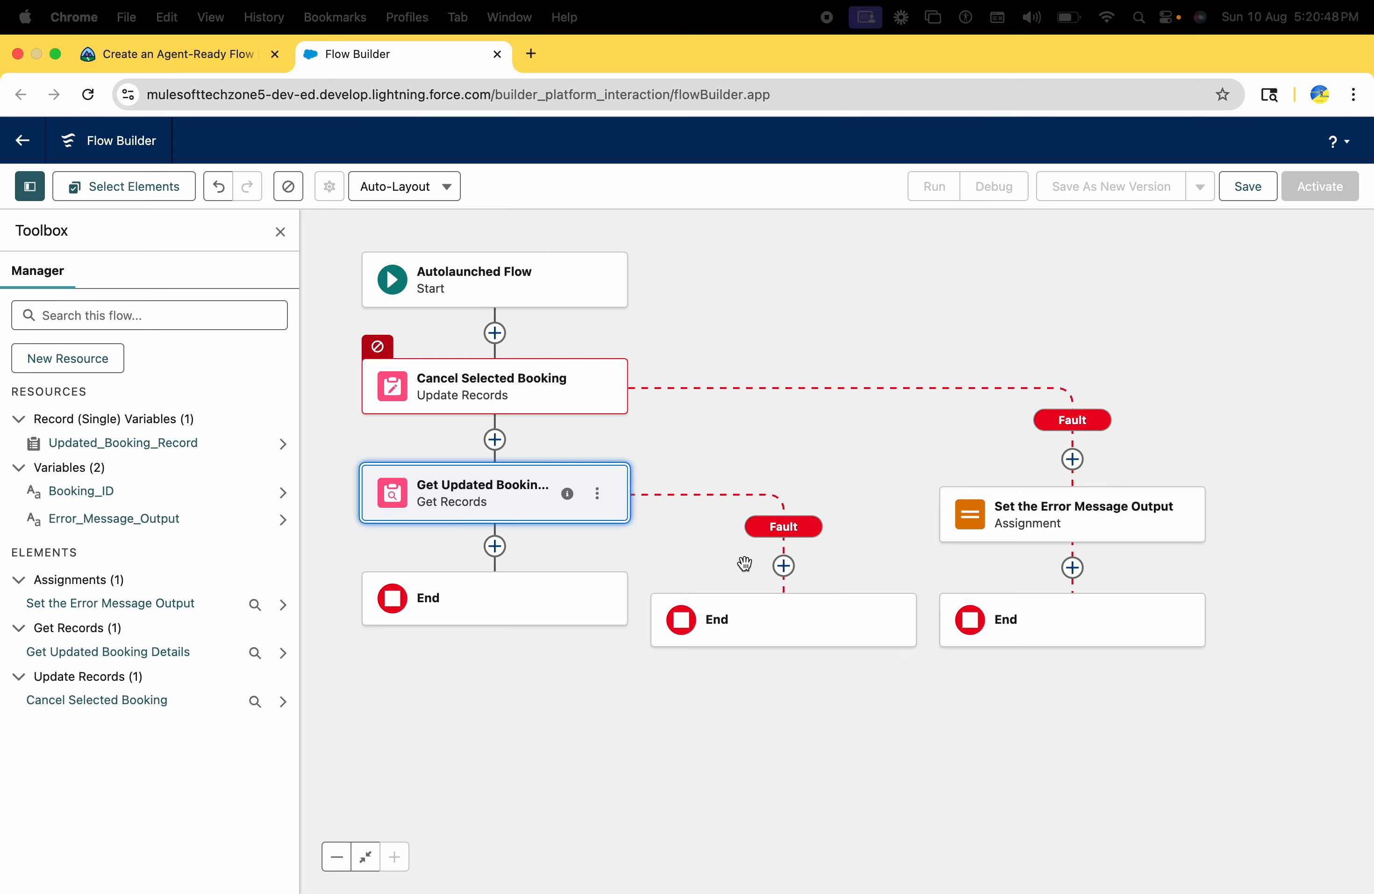
{"action": "left_click", "coordinate": [784, 565]}
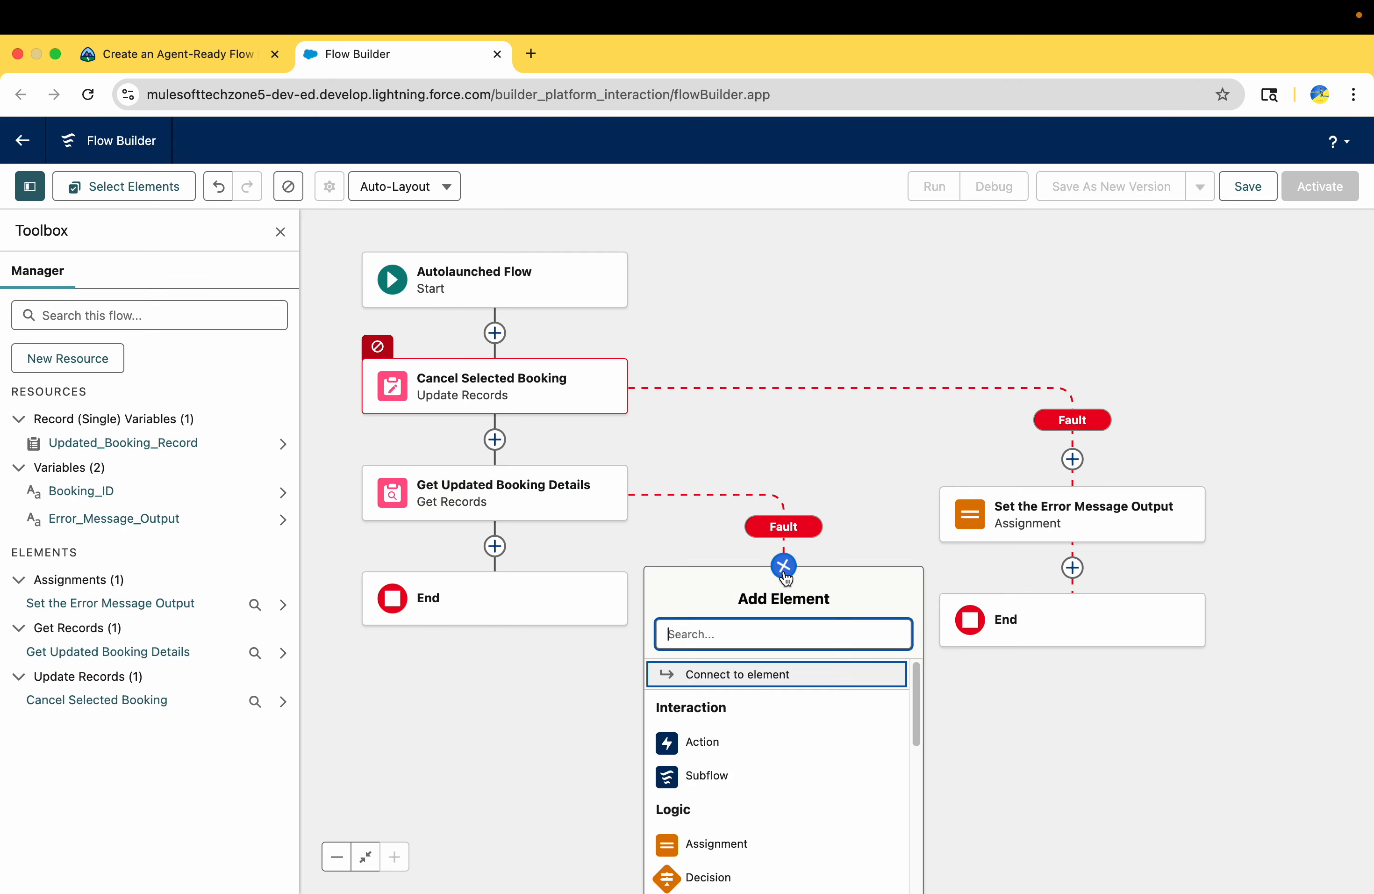
{"action": "left_click", "coordinate": [719, 684]}
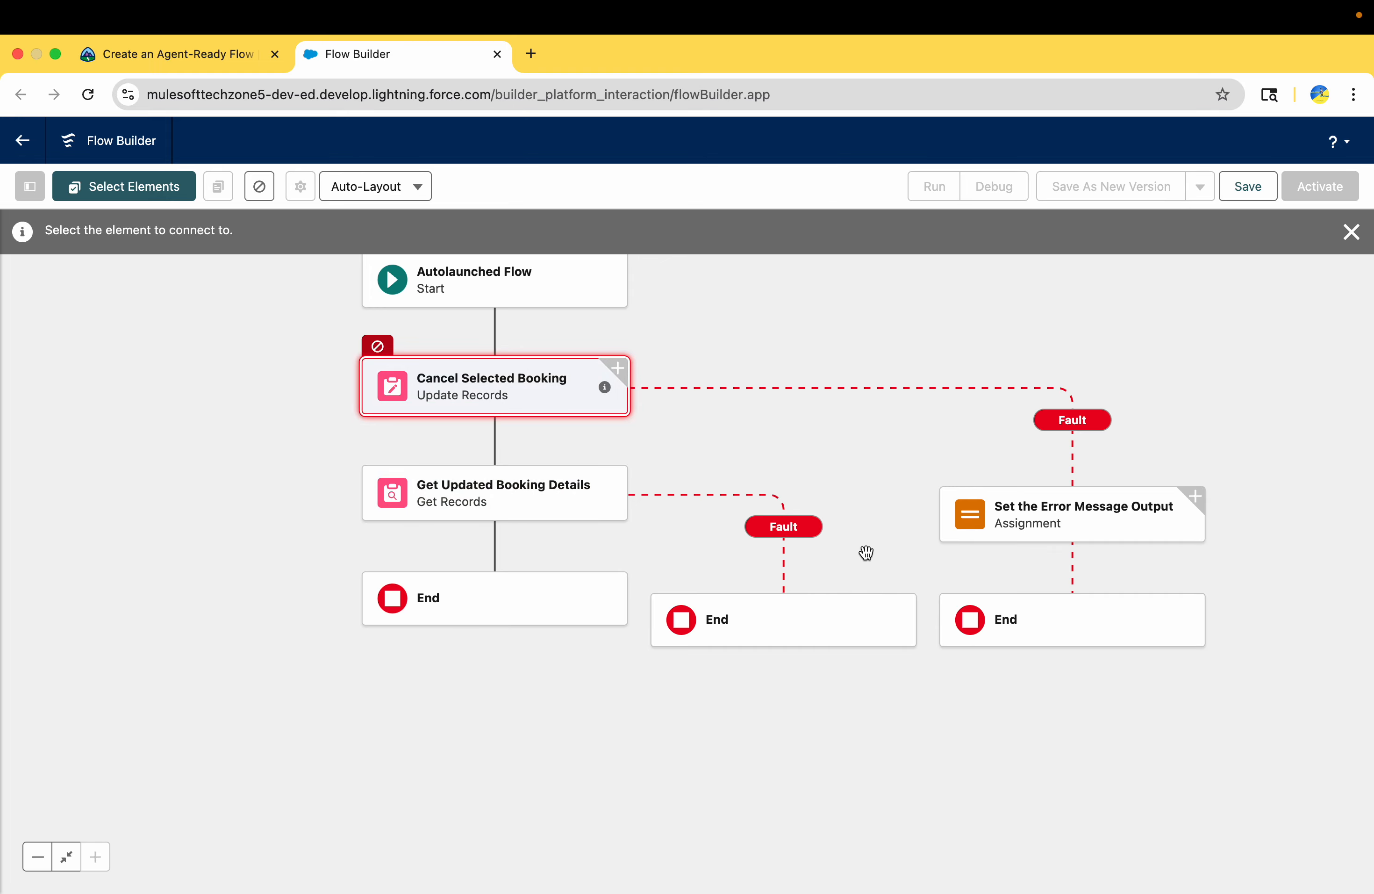
{"action": "left_click_drag", "start_coordinate": [791, 543], "coordinate": [705, 562]}
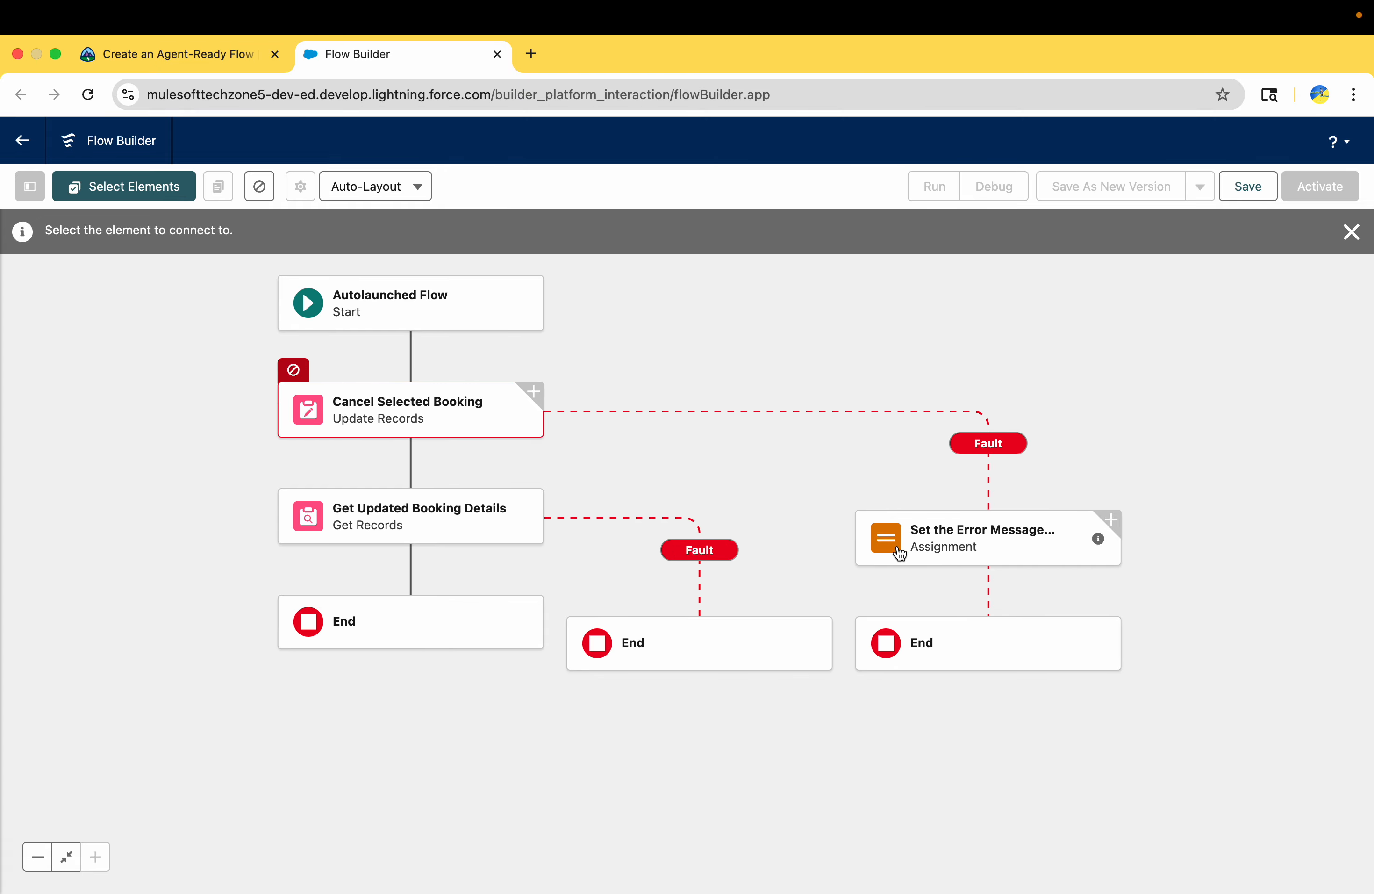
{"action": "left_click_drag", "start_coordinate": [957, 554], "coordinate": [874, 546]}
{"action": "left_click", "coordinate": [875, 546]}
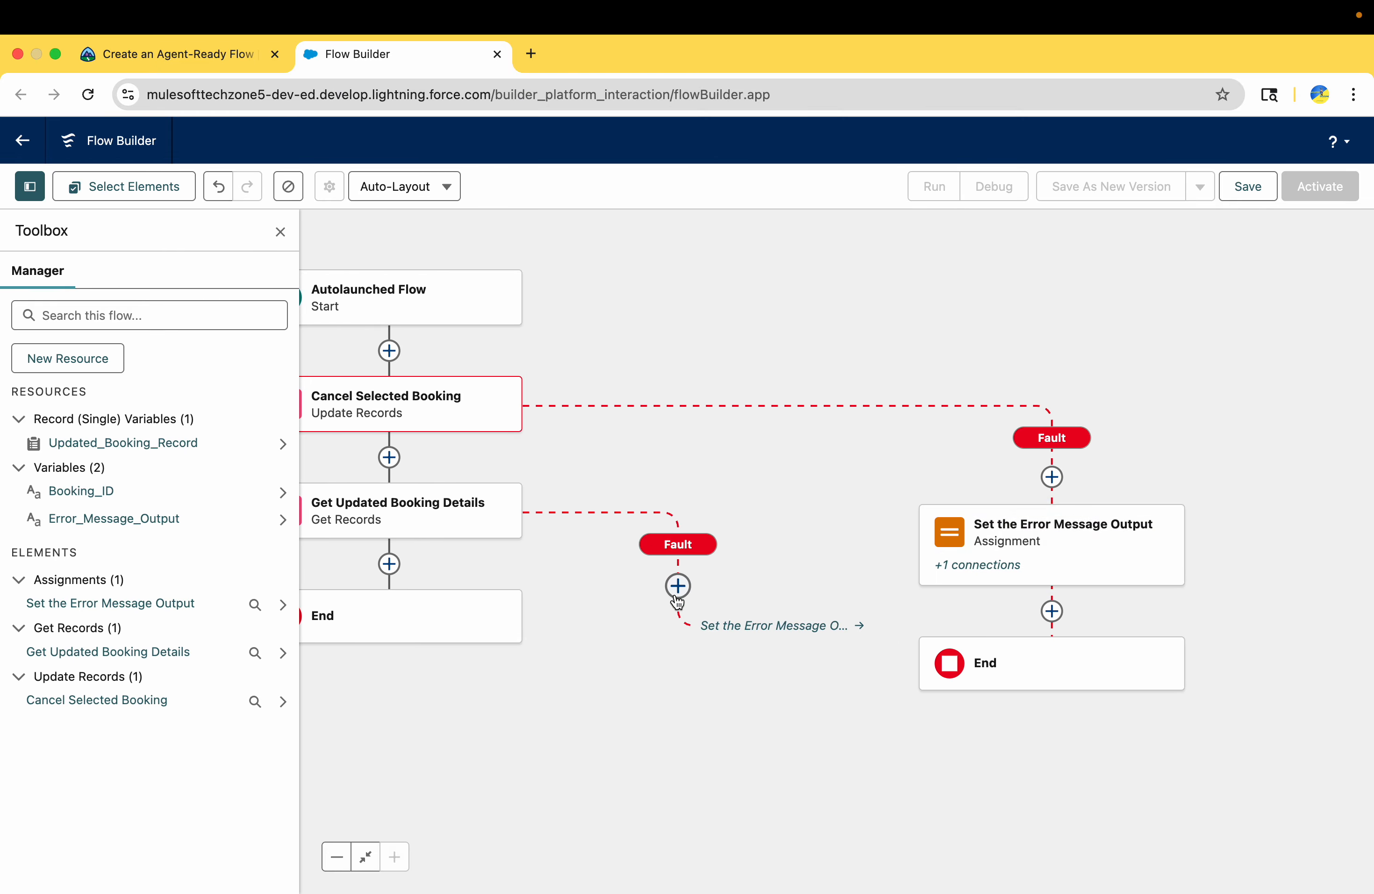
{"action": "mouse_move", "coordinate": [1074, 546]}
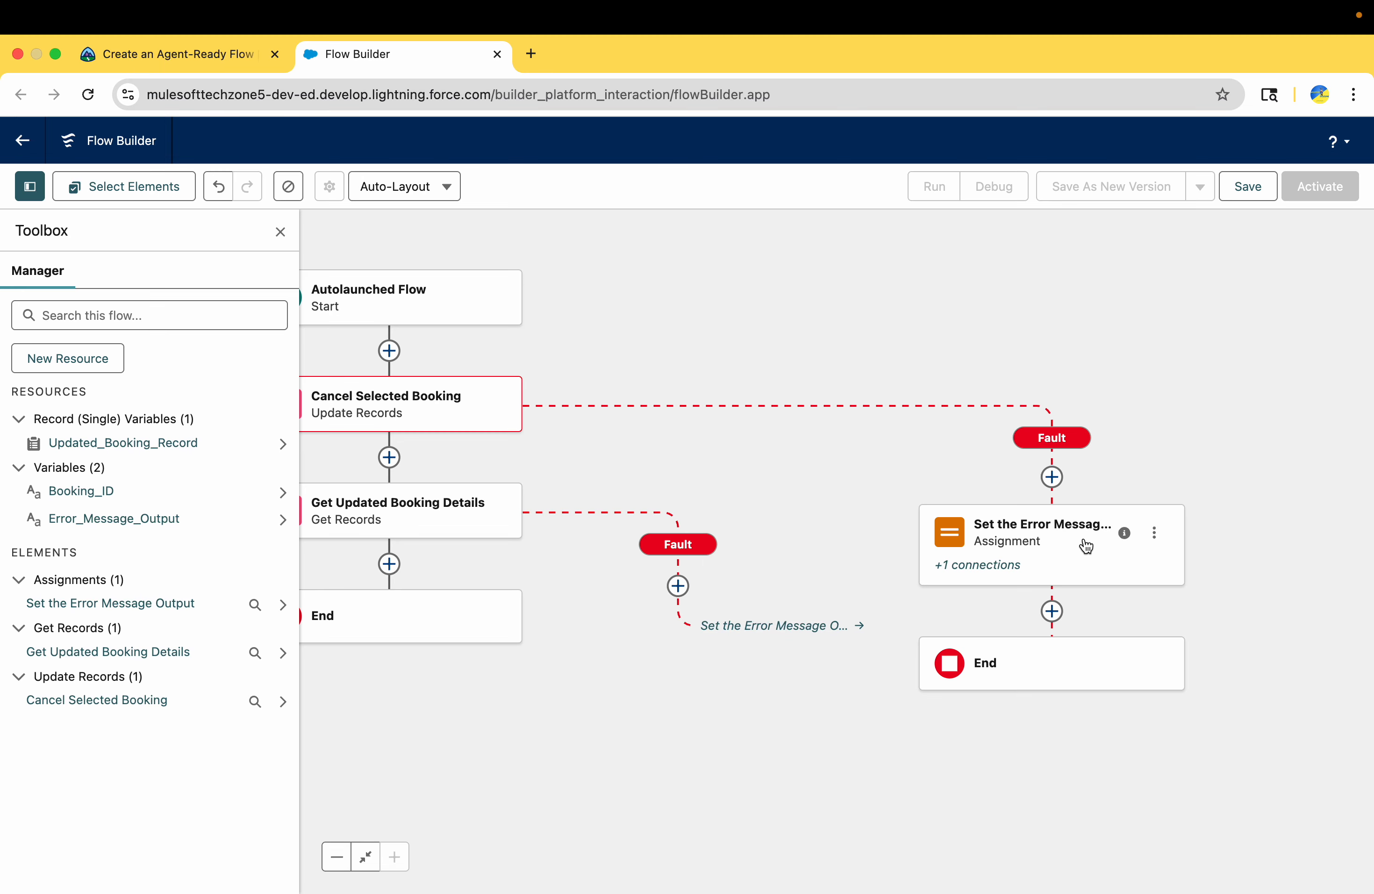
{"action": "left_click", "coordinate": [765, 634]}
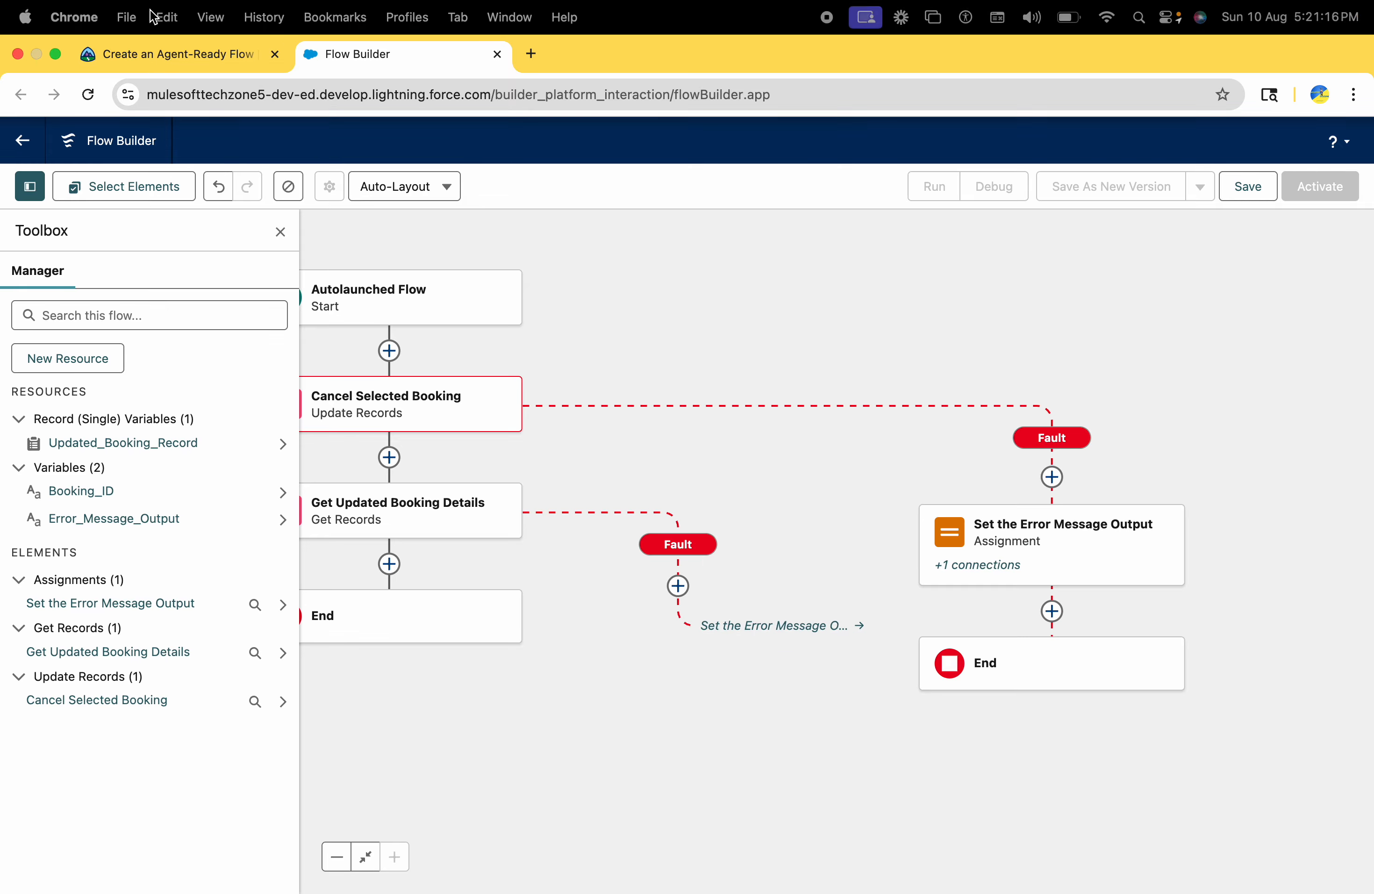
Start saving the flow and set its label to Cancel Contact's Booking, copied from Trailhead
{"action": "left_click", "coordinate": [174, 54]}
{"action": "scroll", "coordinate": [343, 491], "scroll_direction": "down", "scroll_amount": 3}
{"action": "scroll", "coordinate": [342, 492], "scroll_direction": "down", "scroll_amount": 1}
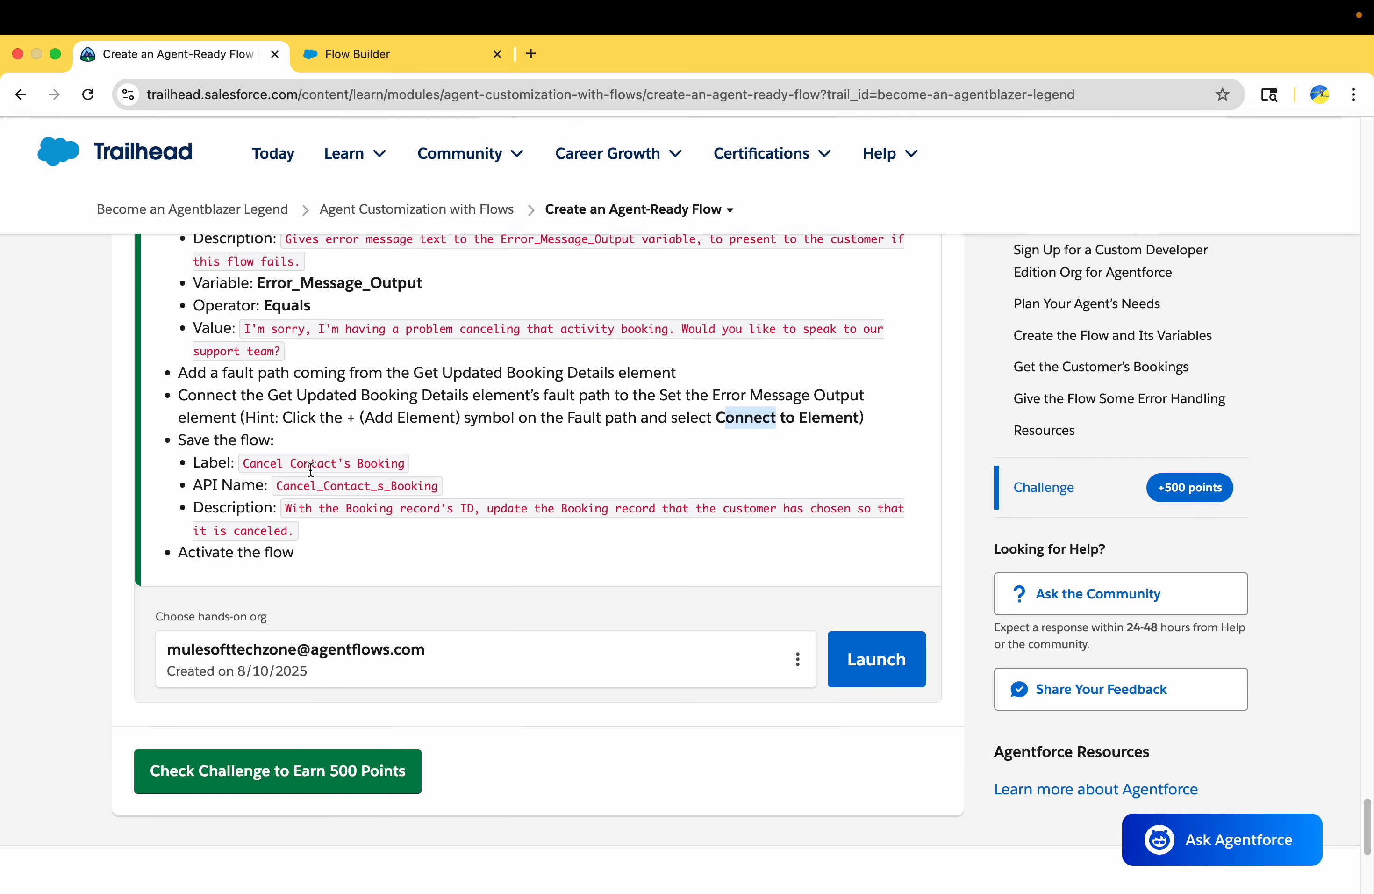
{"action": "double_click", "coordinate": [290, 462]}
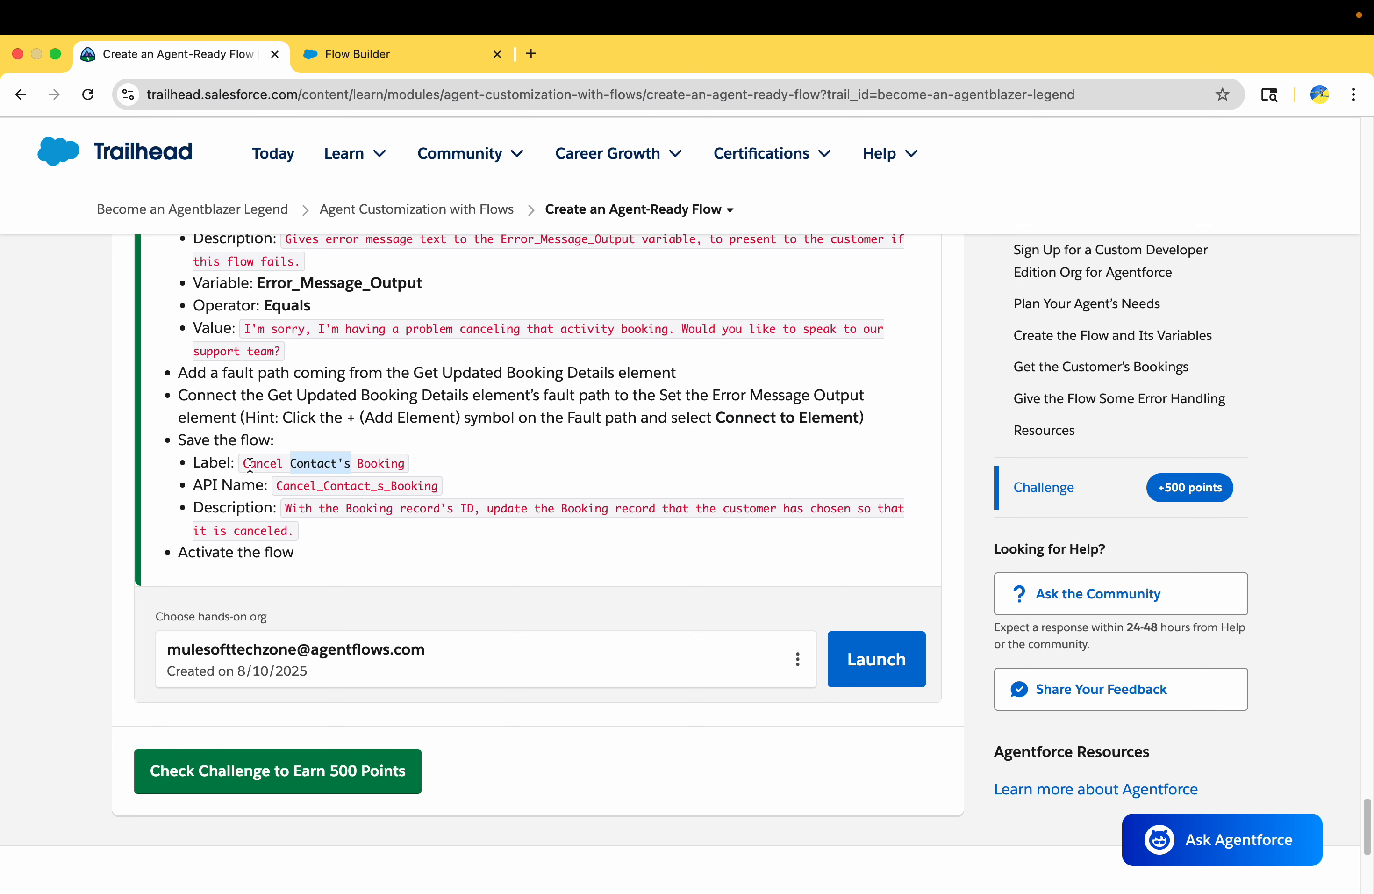
{"action": "left_click_drag", "start_coordinate": [246, 464], "coordinate": [423, 471]}
{"action": "key", "text": "super+c"}
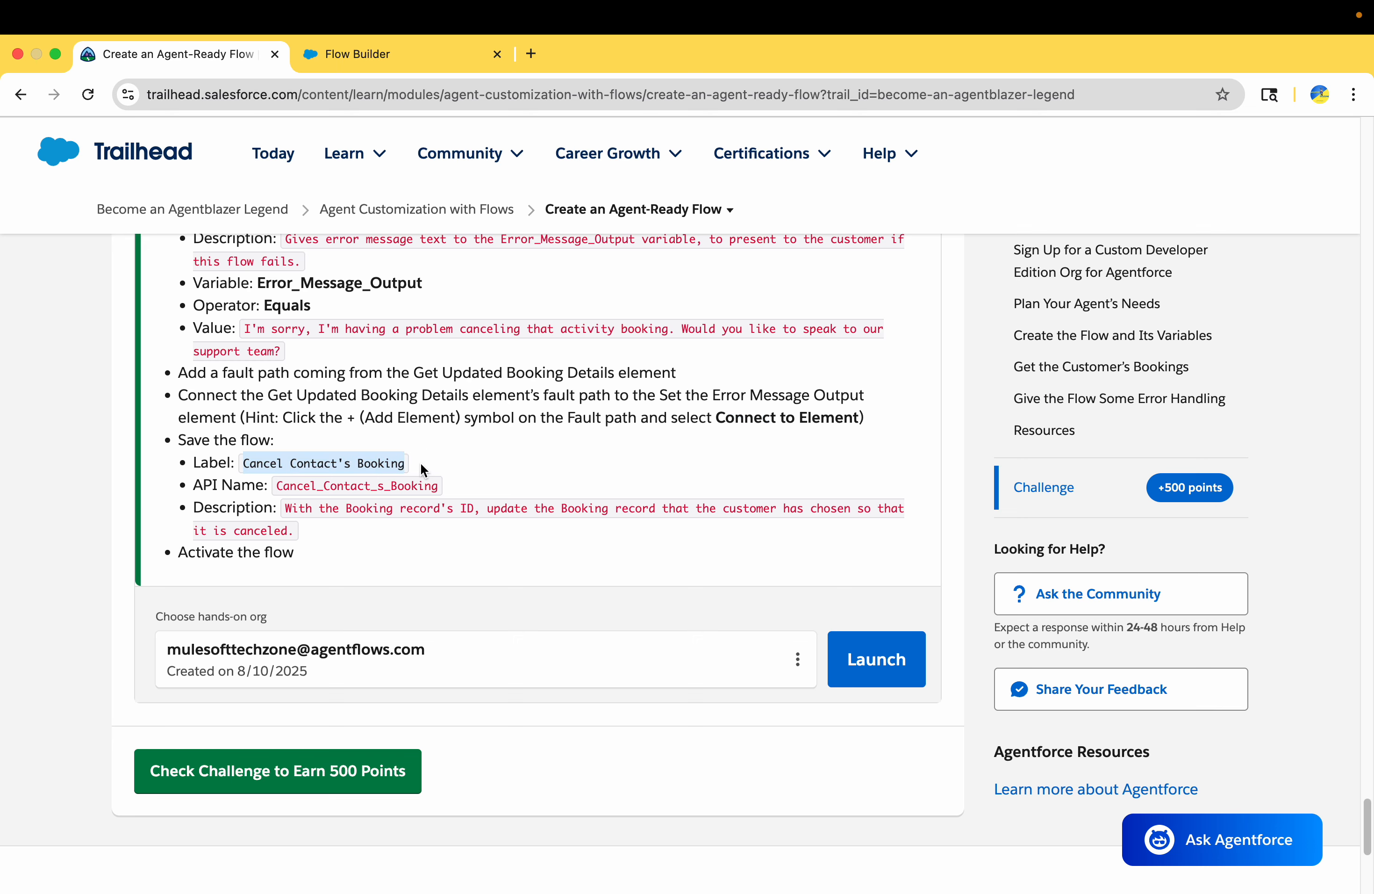
{"action": "left_click", "coordinate": [388, 56]}
{"action": "left_click", "coordinate": [1258, 196]}
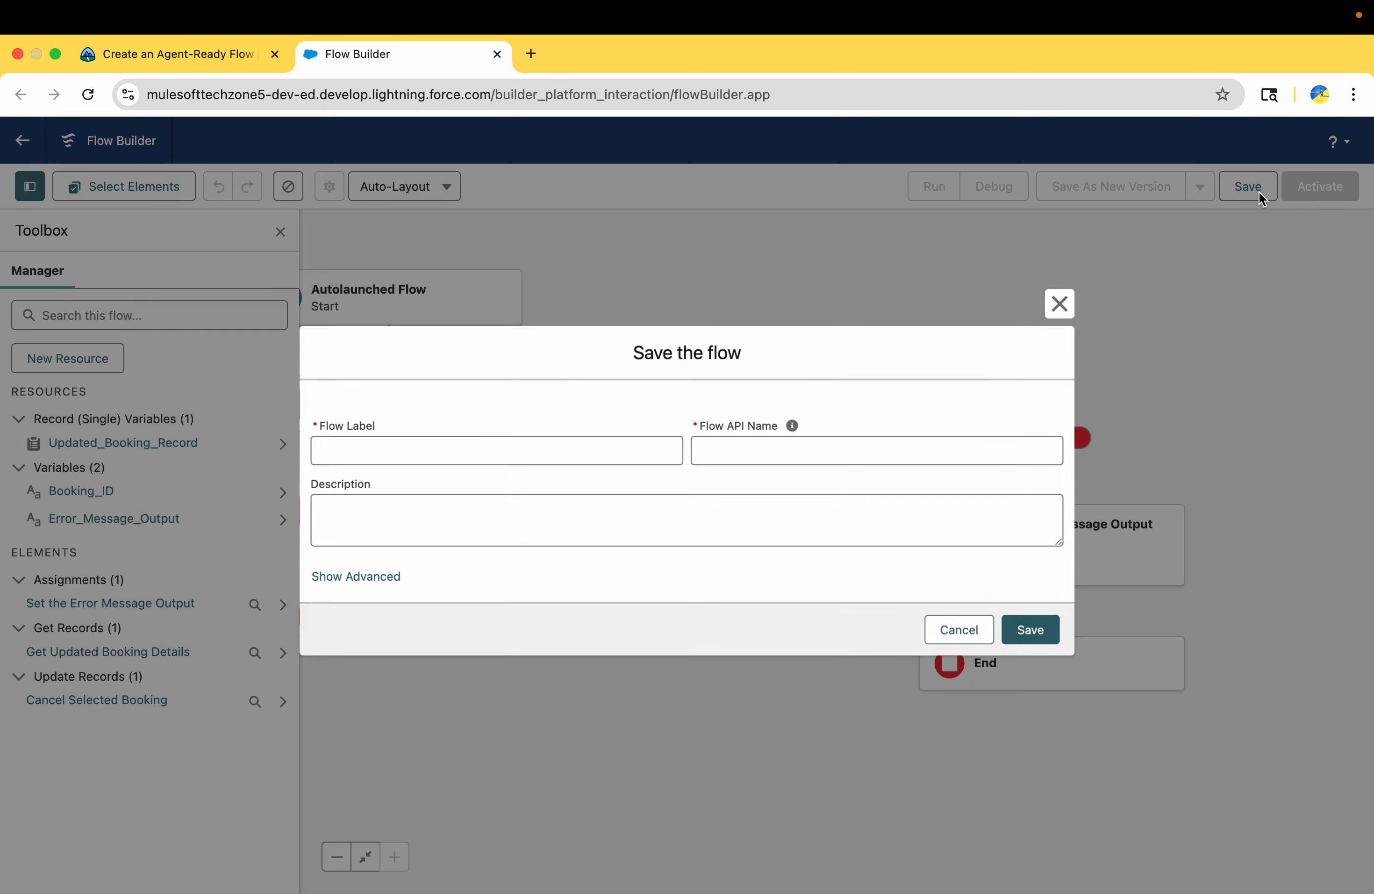
{"action": "left_click", "coordinate": [566, 445]}
{"action": "key", "text": "super+v"}
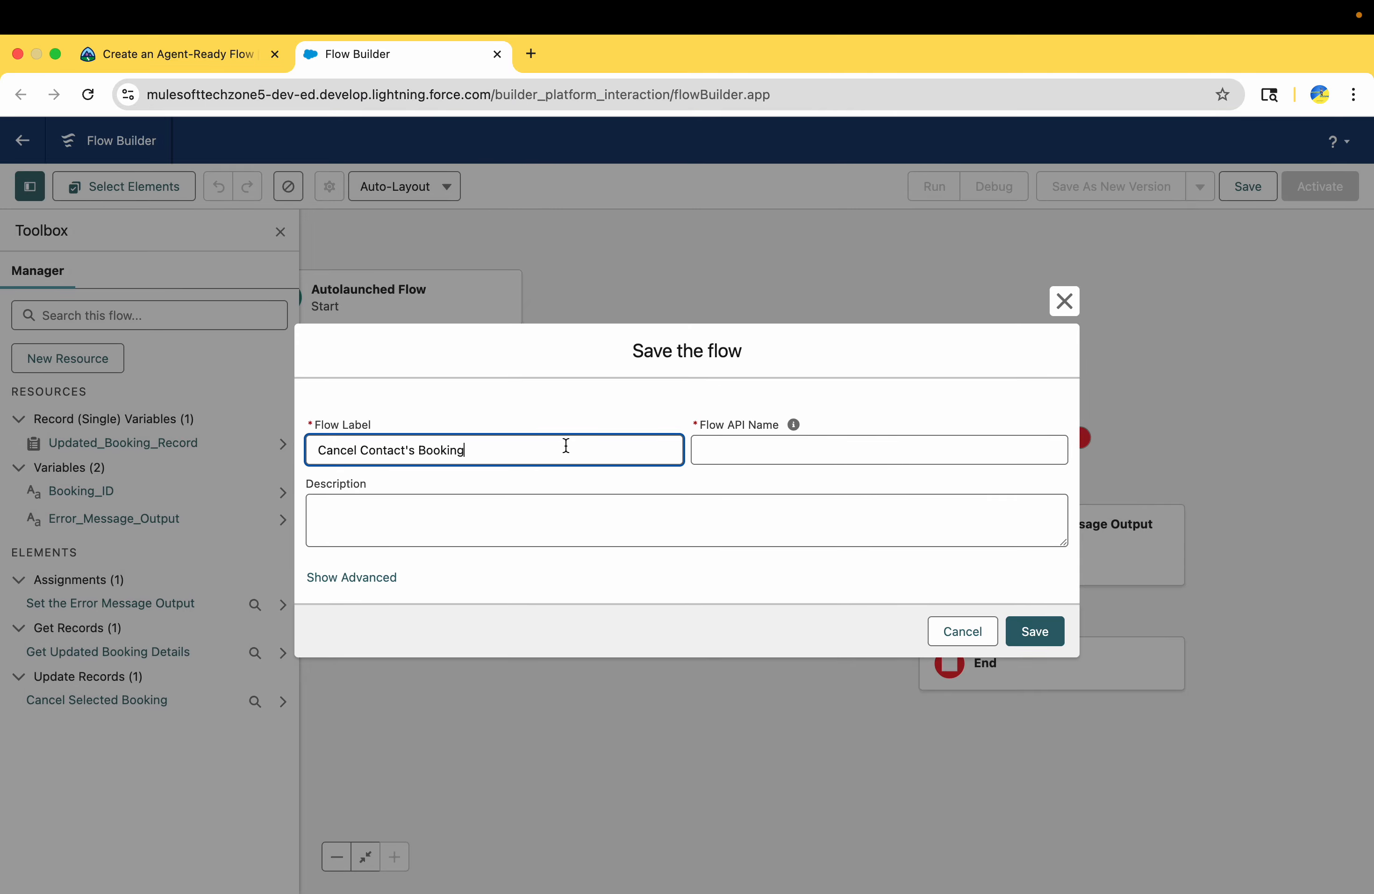
{"action": "left_click", "coordinate": [550, 468]}
Add Trailhead's flow description, "With the Booking record's ID, update the Booking record that the customer has chosen so that it is canceled.", and save the flow
{"action": "left_click", "coordinate": [211, 52]}
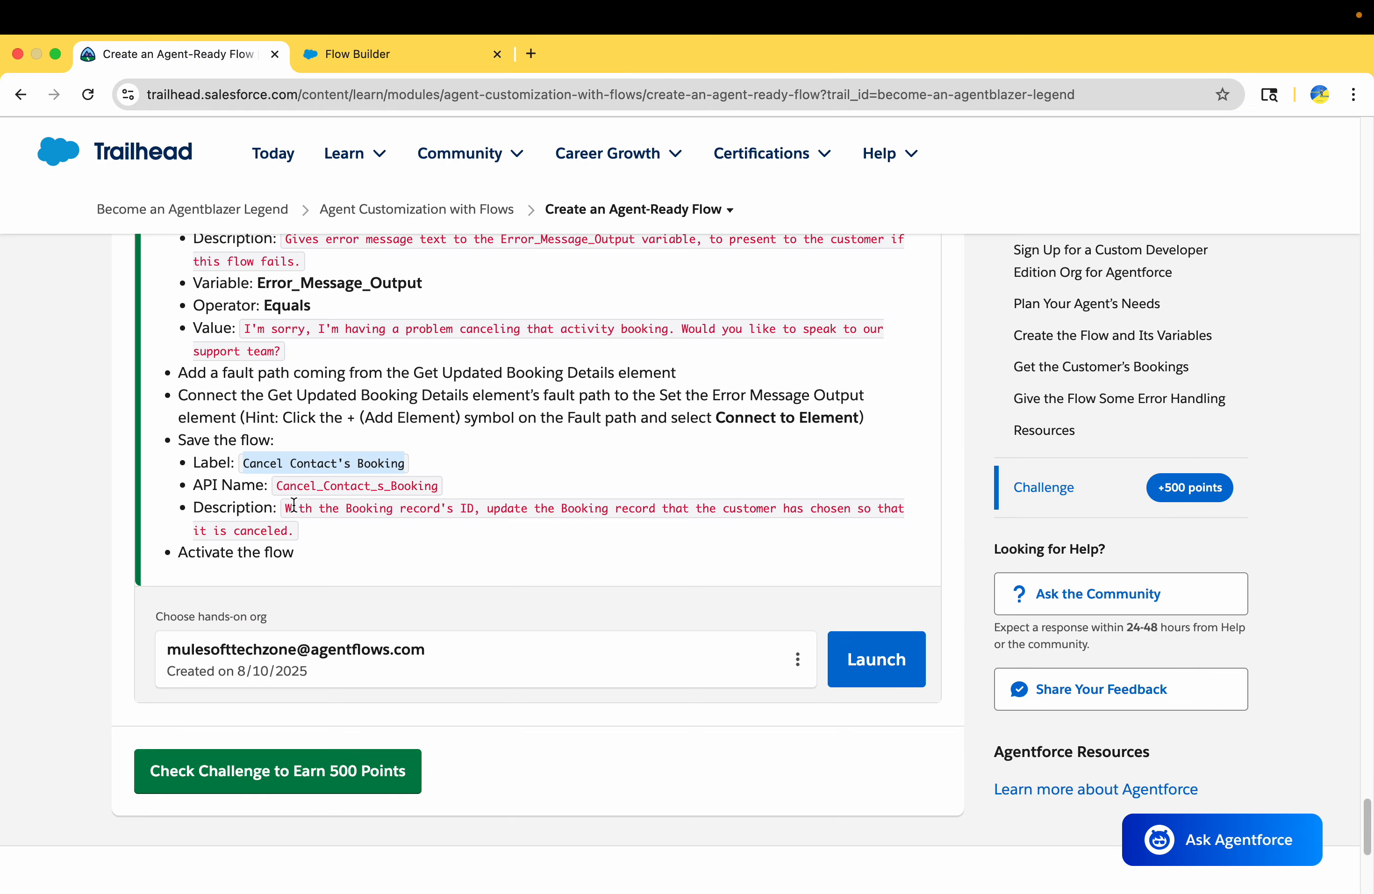
{"action": "left_click_drag", "start_coordinate": [288, 509], "coordinate": [292, 529]}
{"action": "key", "text": "super+c"}
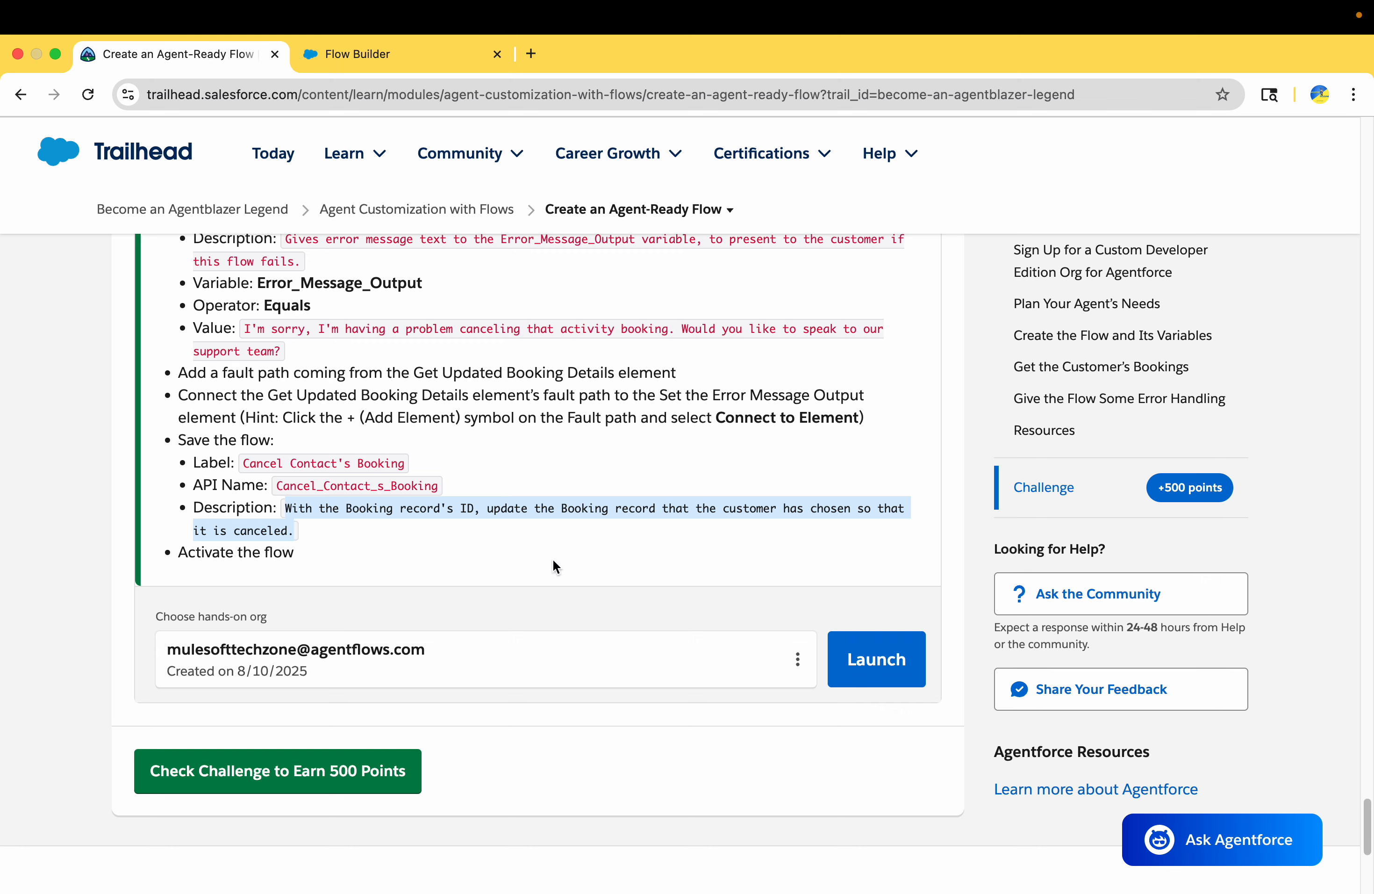
{"action": "left_click", "coordinate": [395, 52]}
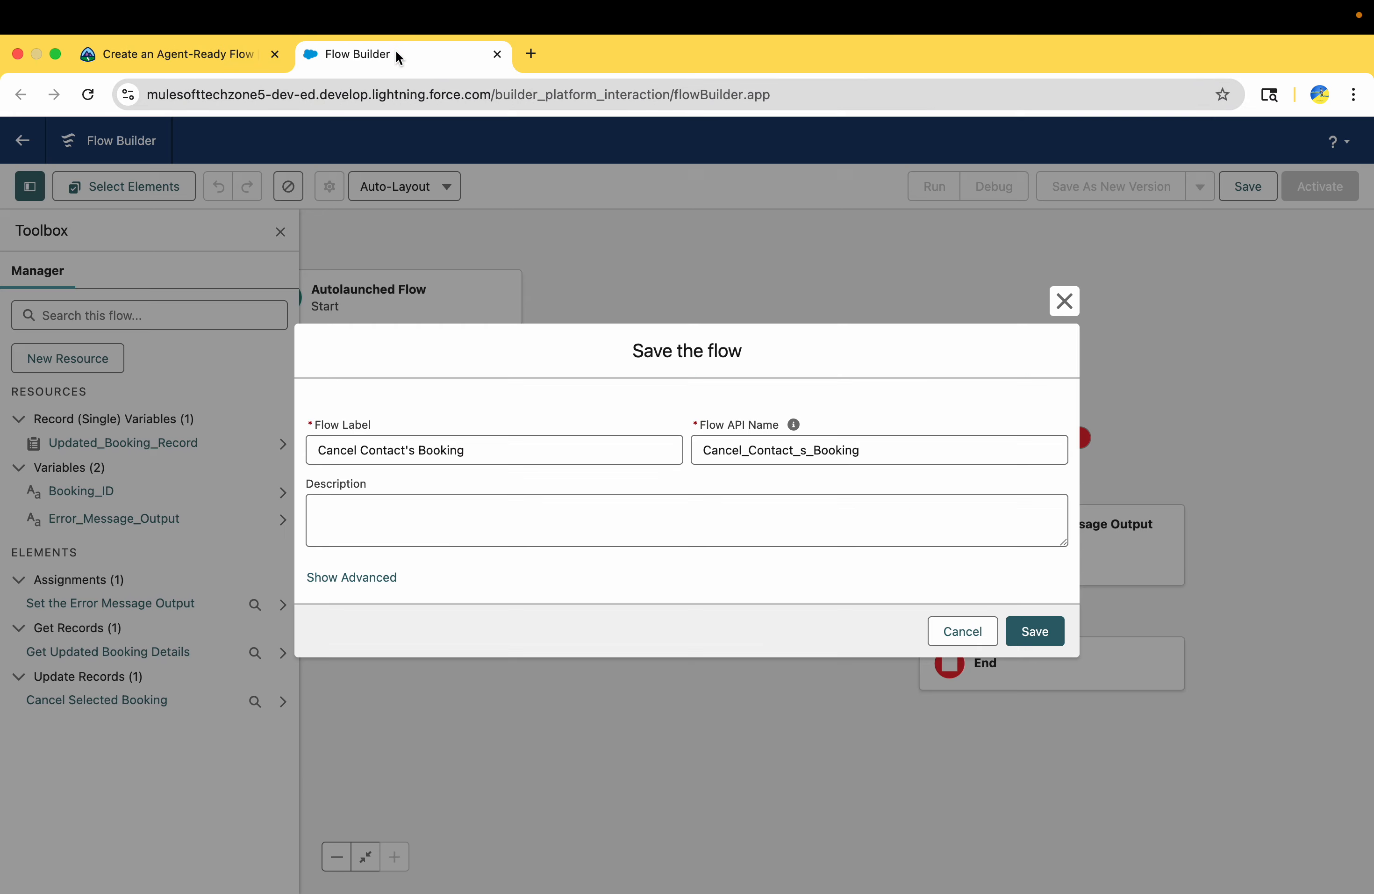
{"action": "left_click", "coordinate": [522, 503]}
{"action": "key", "text": "super+v"}
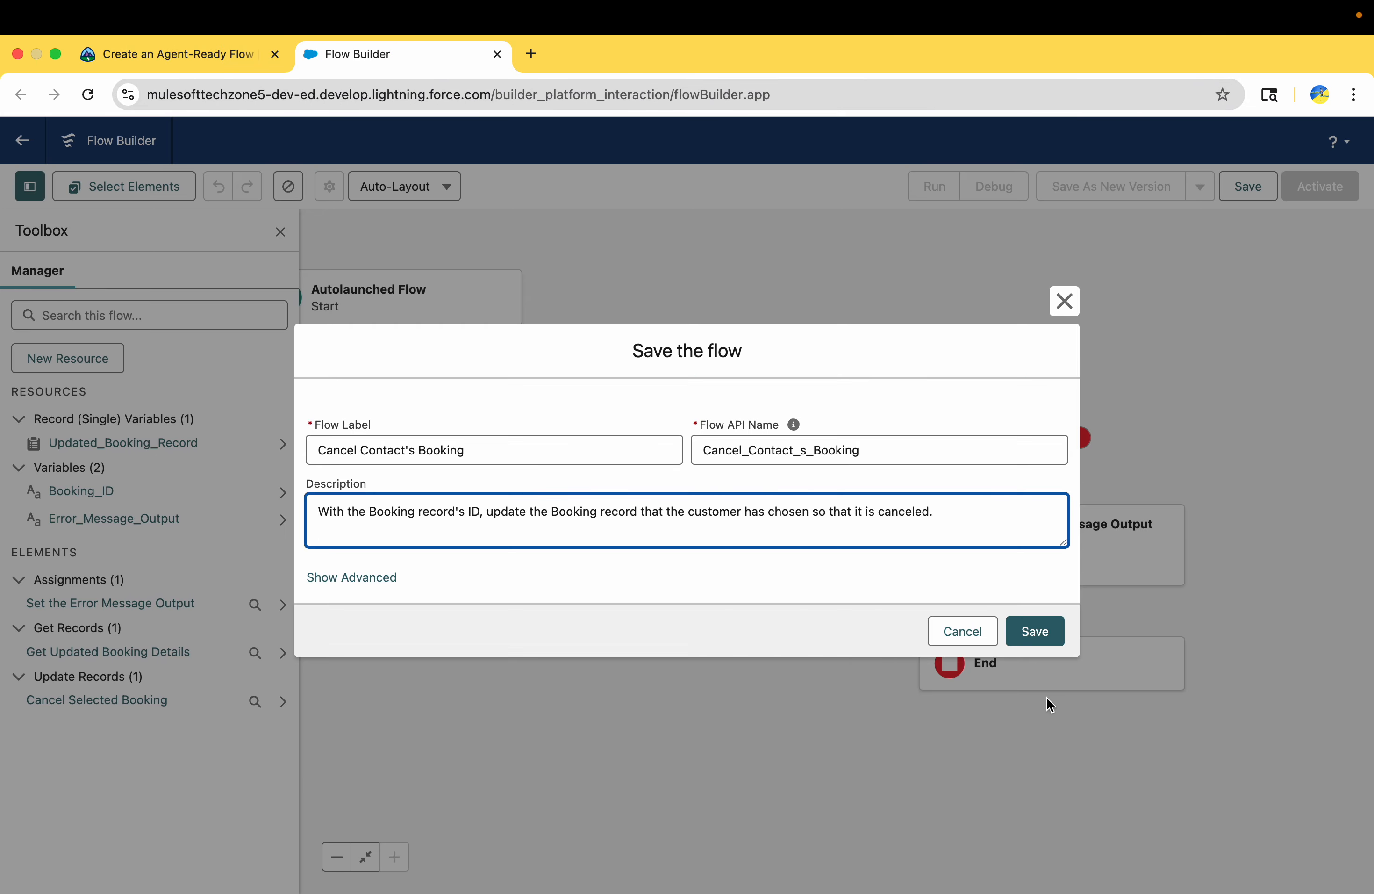
{"action": "left_click", "coordinate": [1035, 632]}
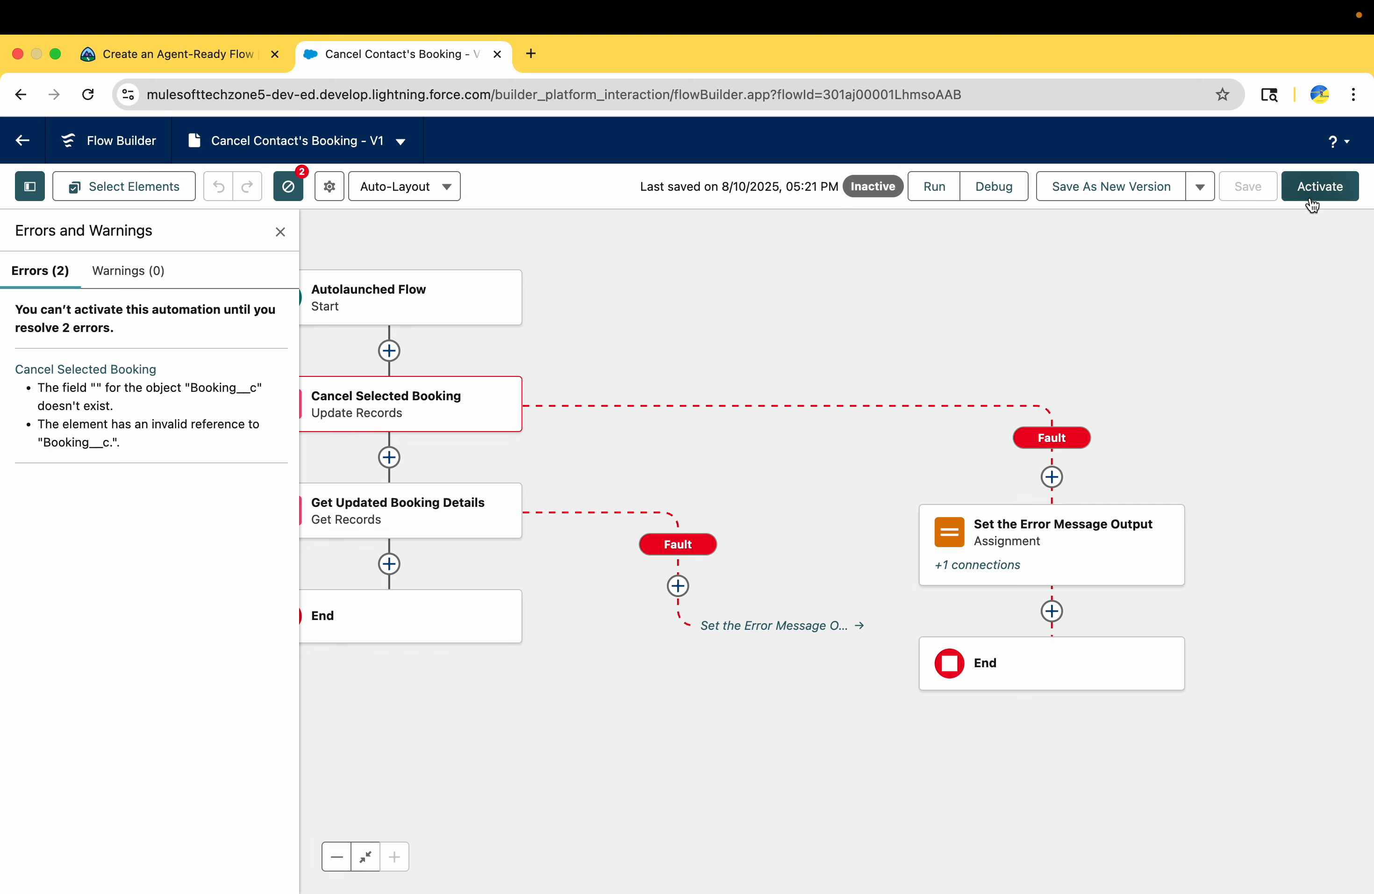
Try to activate the flow and inspect the Cancel Selected Booking element's filter conditions and field-value settings
{"action": "left_click", "coordinate": [1311, 200]}
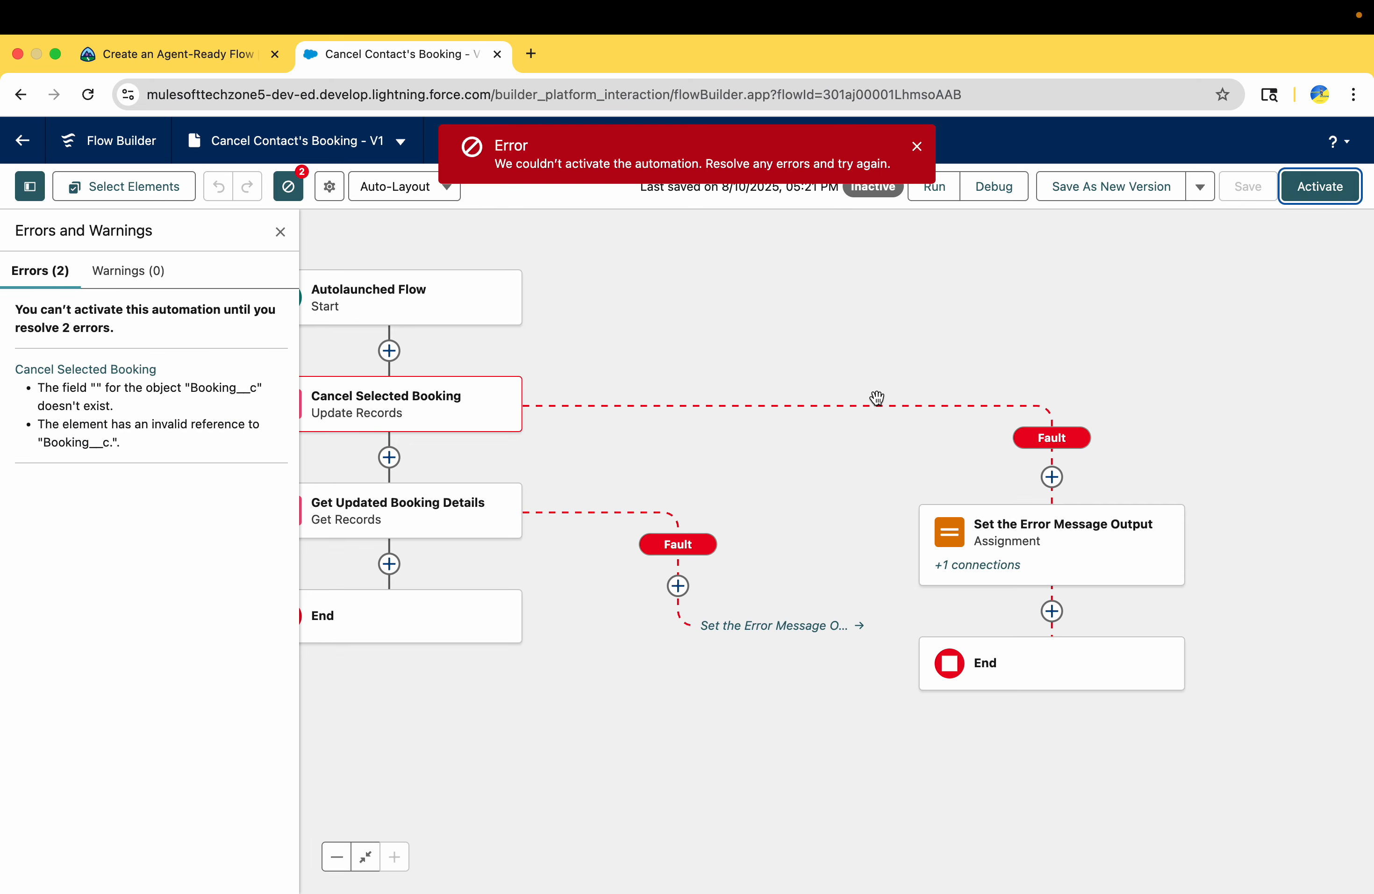
{"action": "left_click", "coordinate": [595, 403]}
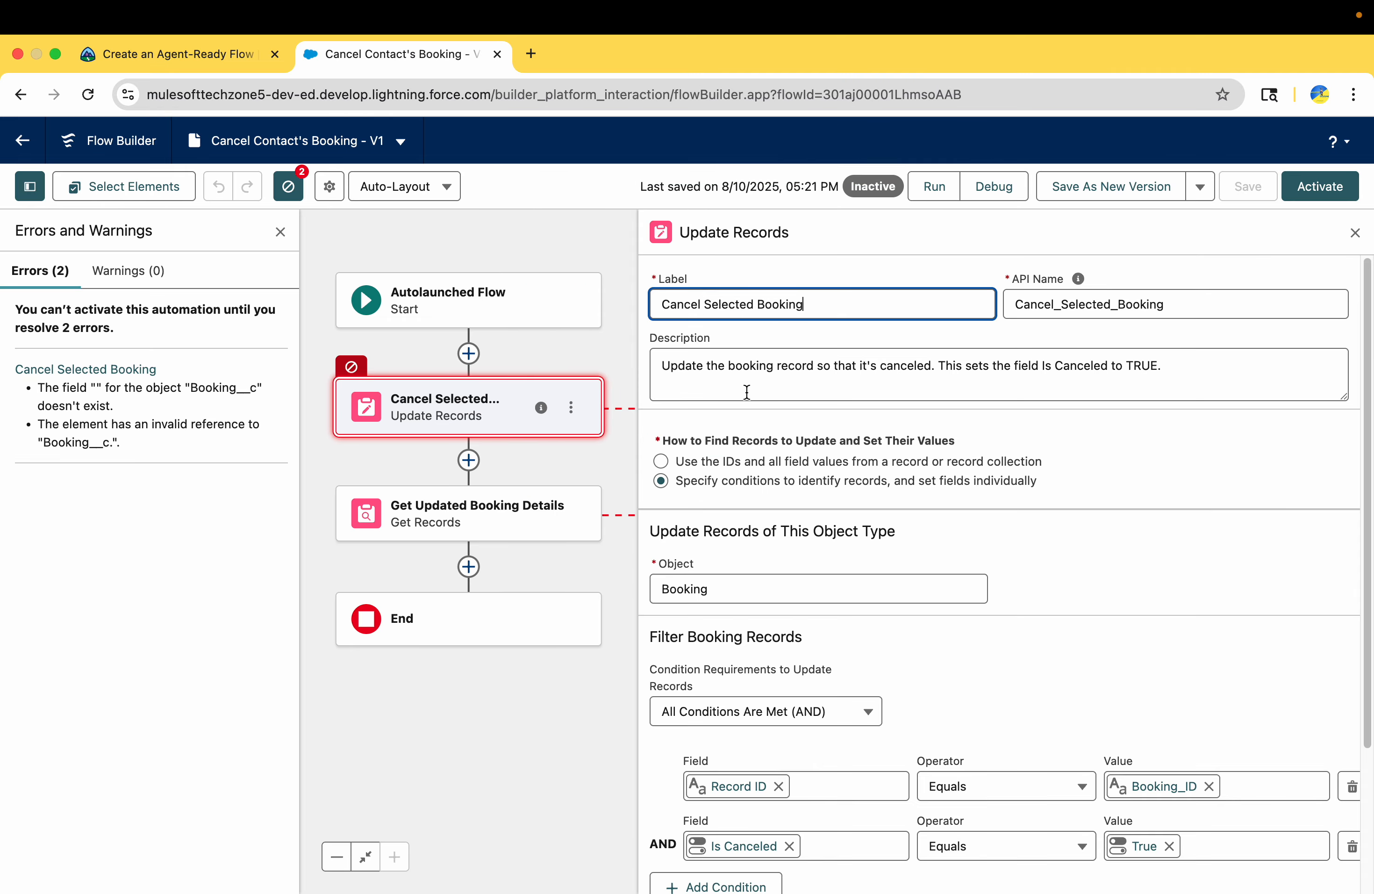
{"action": "scroll", "coordinate": [753, 500], "scroll_direction": "down", "scroll_amount": 3}
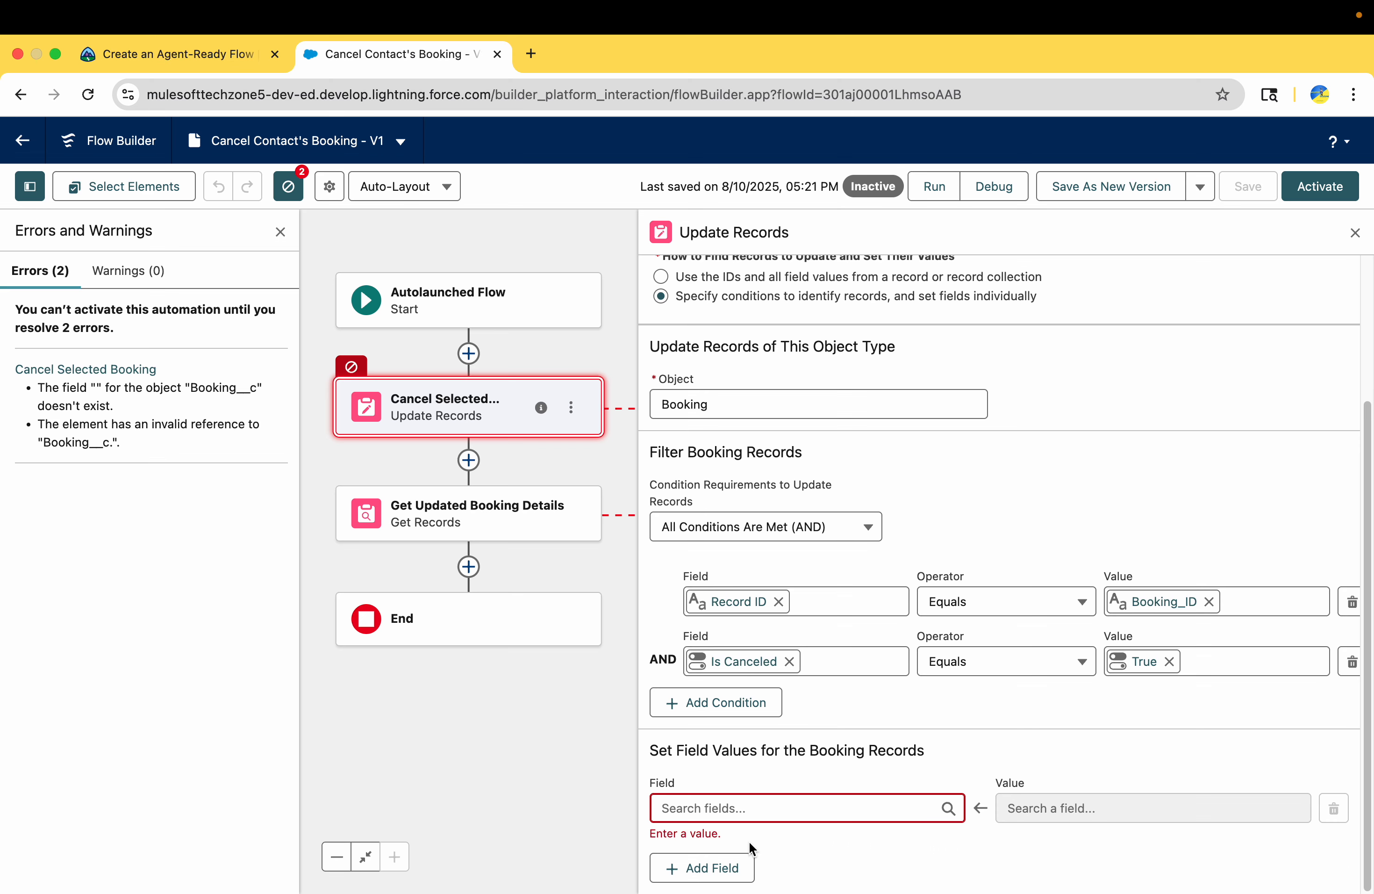
{"action": "left_click", "coordinate": [745, 810]}
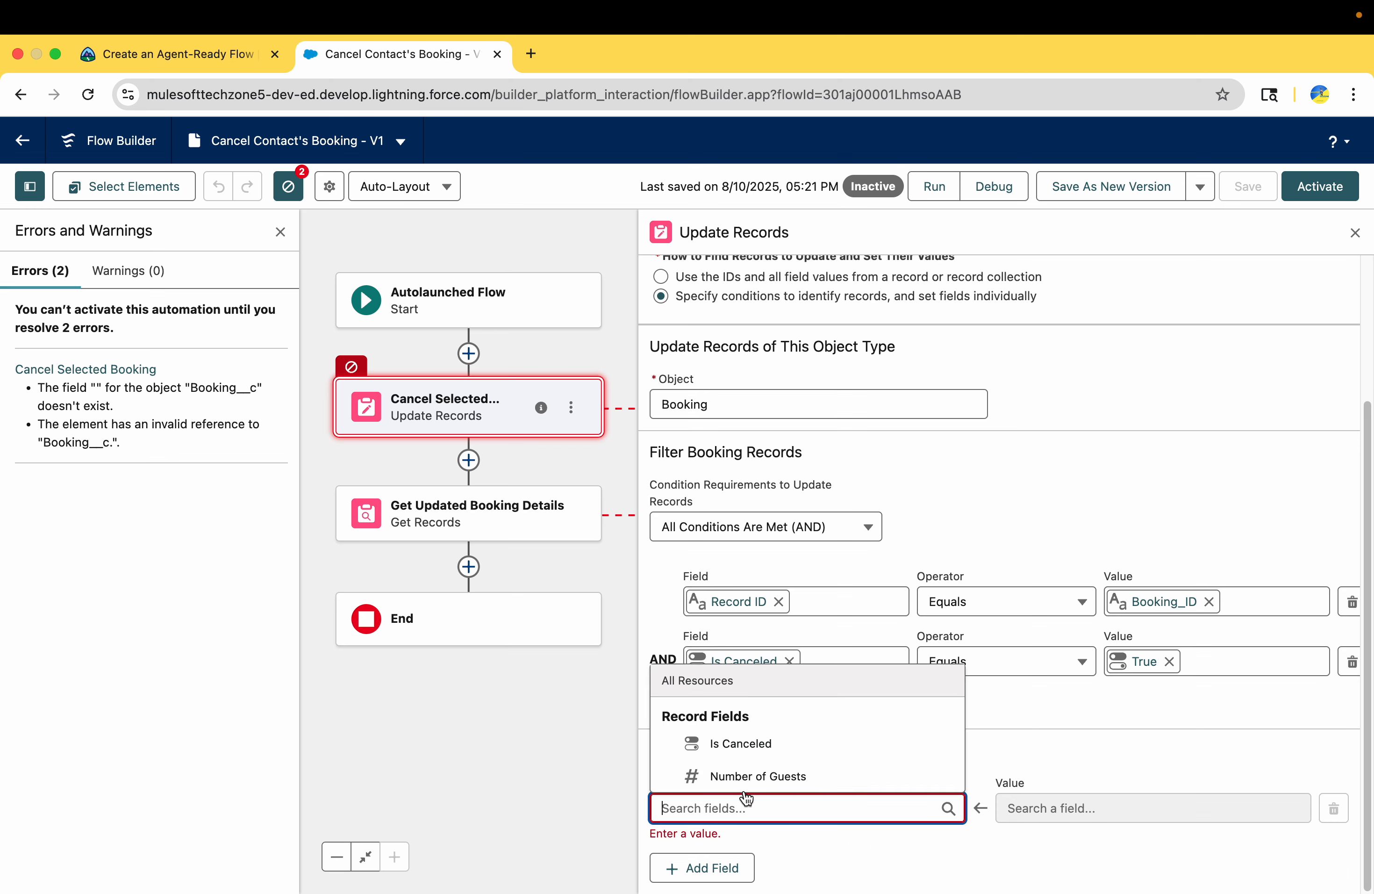
{"action": "left_click", "coordinate": [1100, 467]}
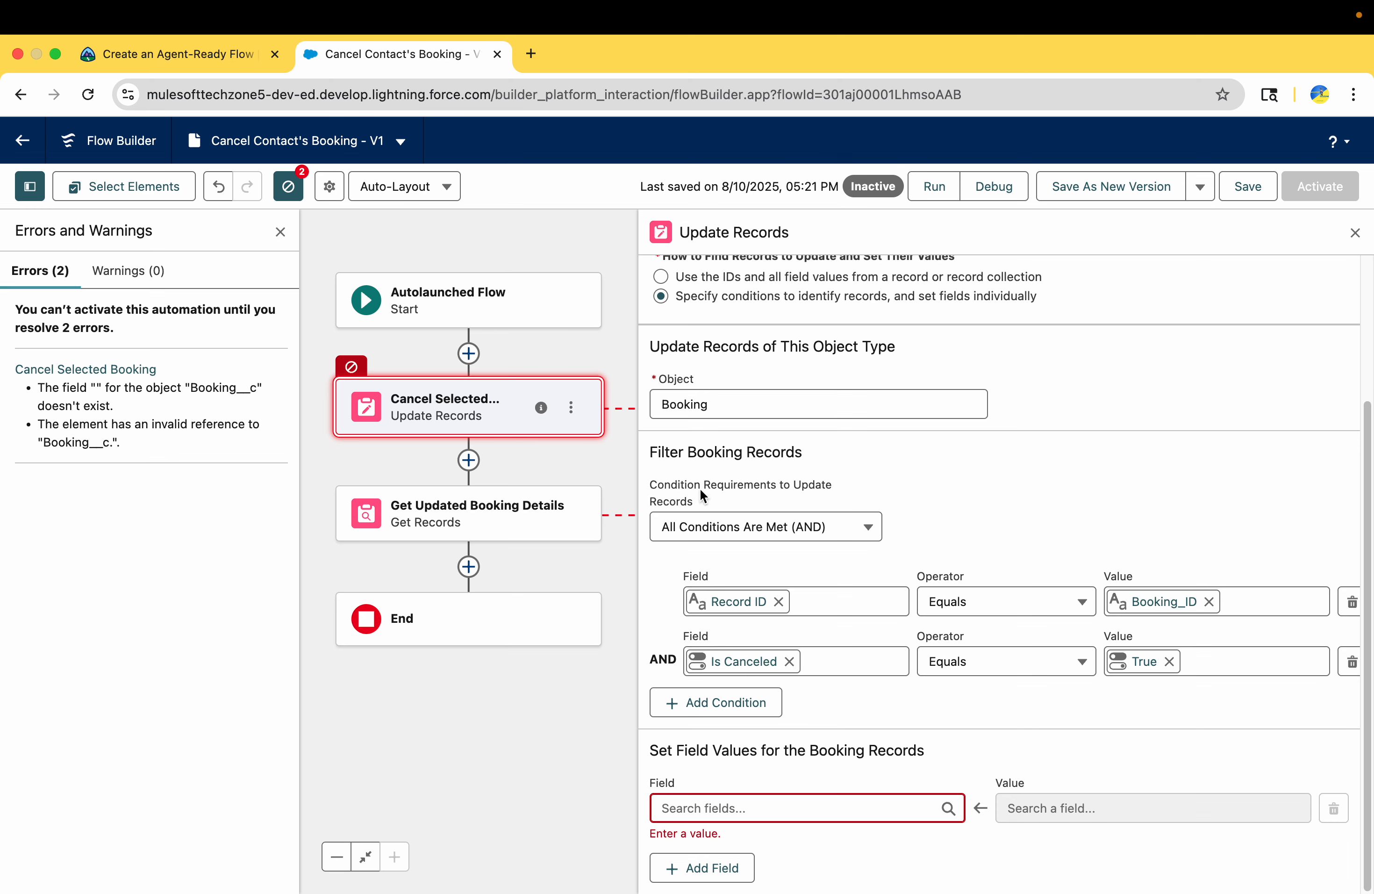
{"action": "left_click", "coordinate": [788, 532]}
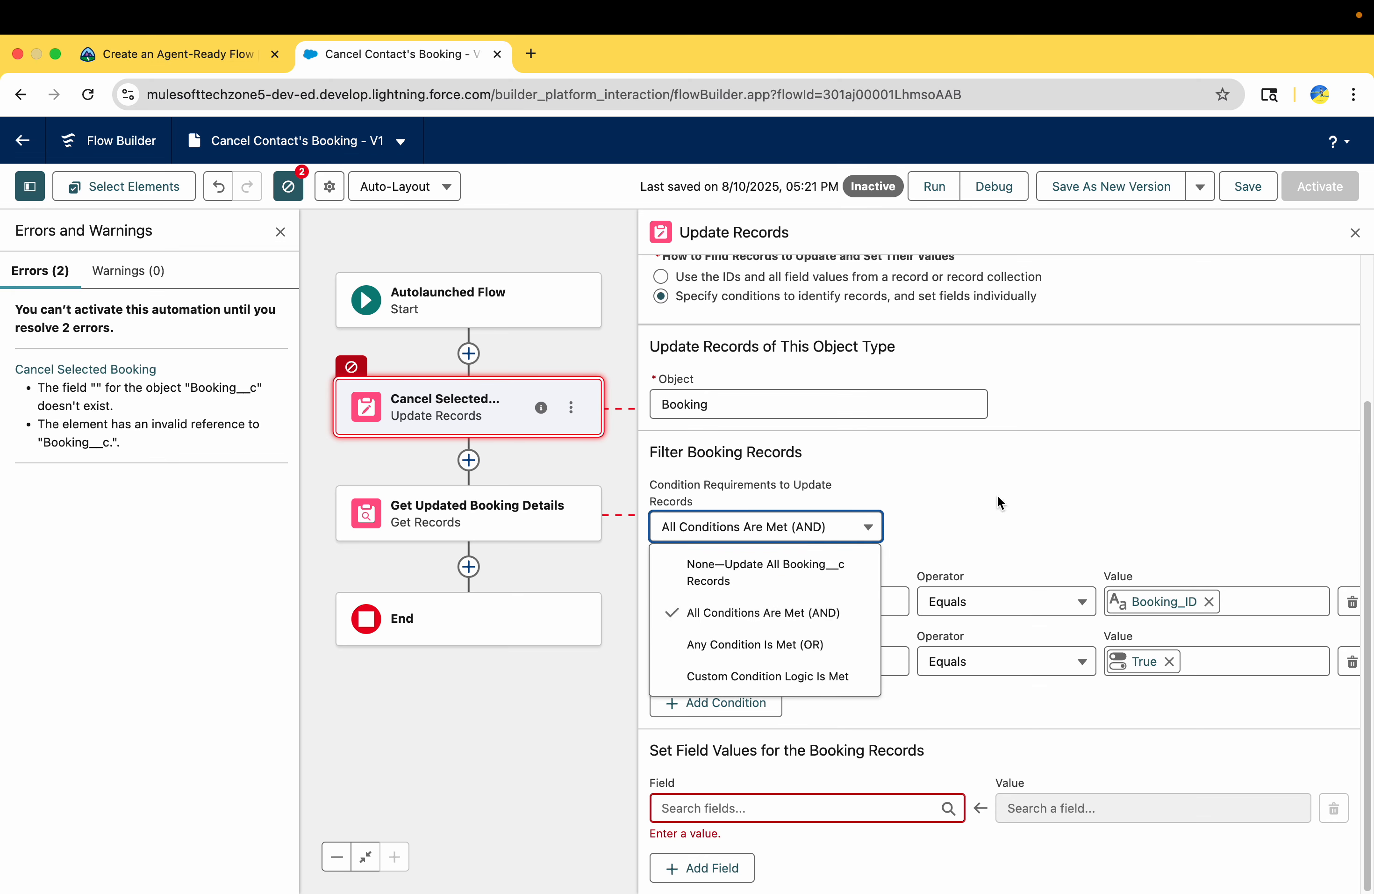
{"action": "left_click", "coordinate": [1056, 489]}
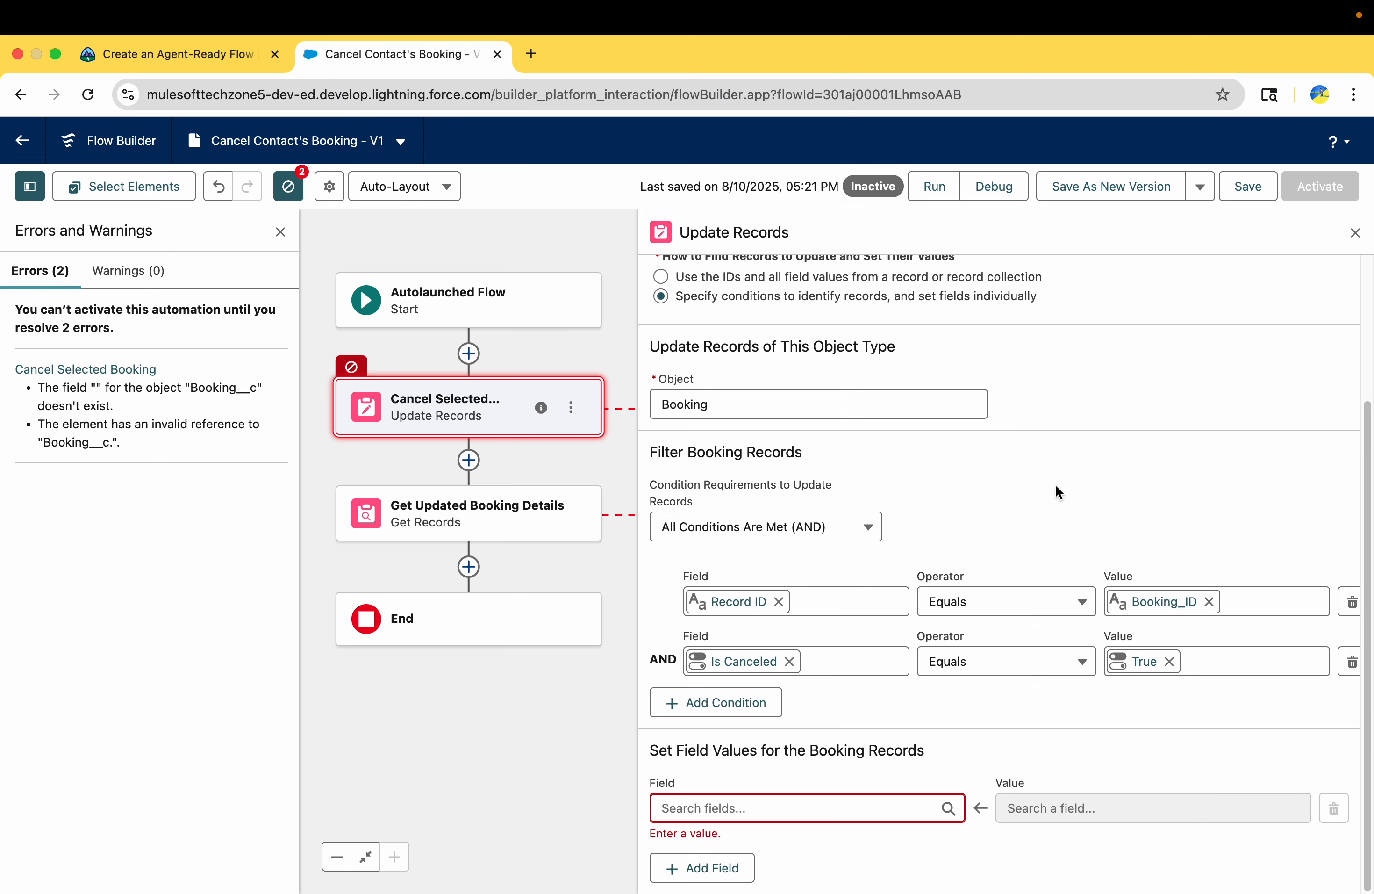
Review Trailhead's requirements for the Cancel Selected Booking element, from its label to how it finds records to update
{"action": "left_click", "coordinate": [205, 51]}
{"action": "scroll", "coordinate": [447, 497], "scroll_direction": "up", "scroll_amount": 15}
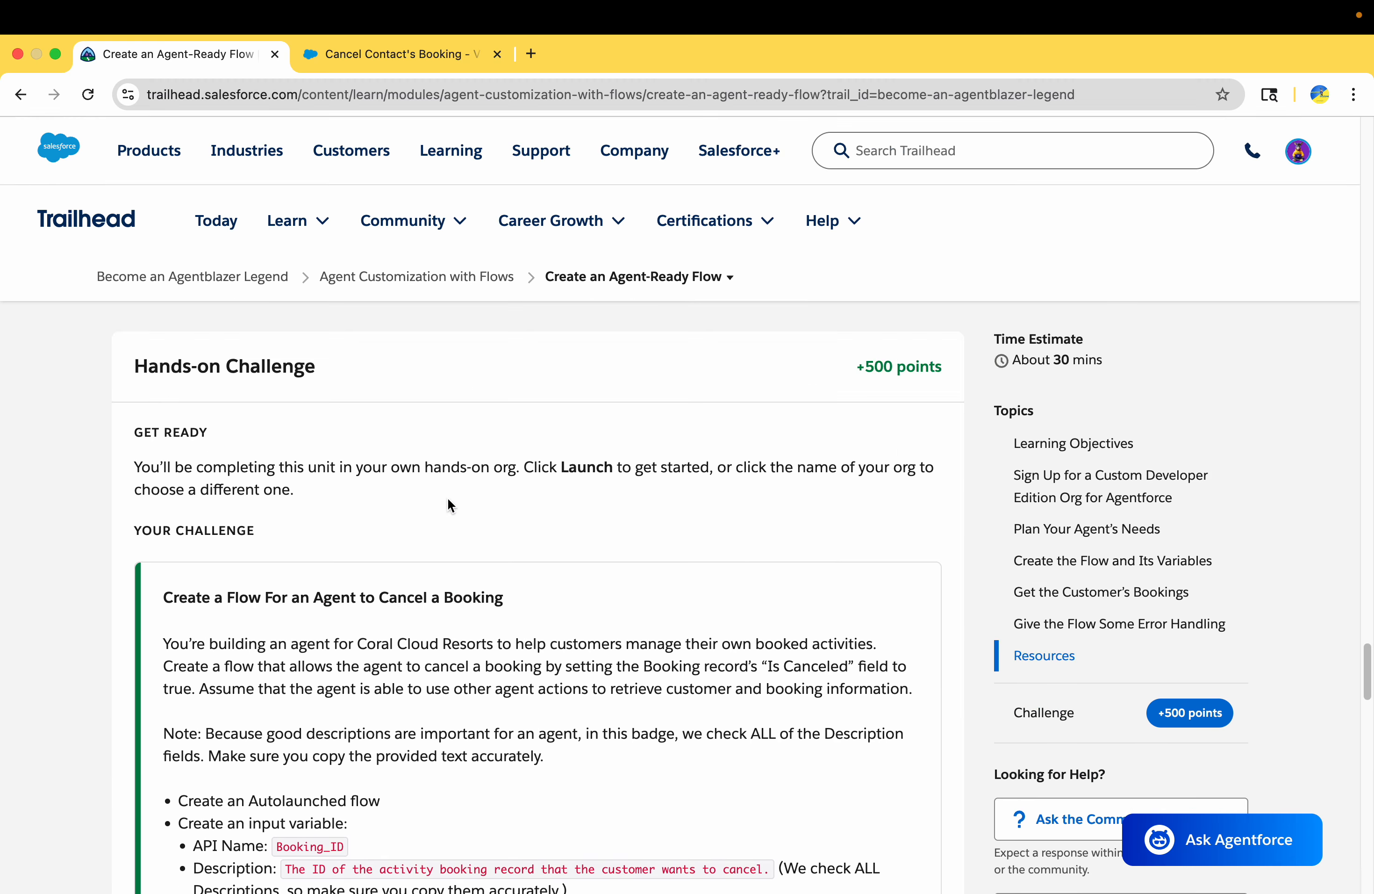
{"action": "scroll", "coordinate": [447, 498], "scroll_direction": "down", "scroll_amount": 5}
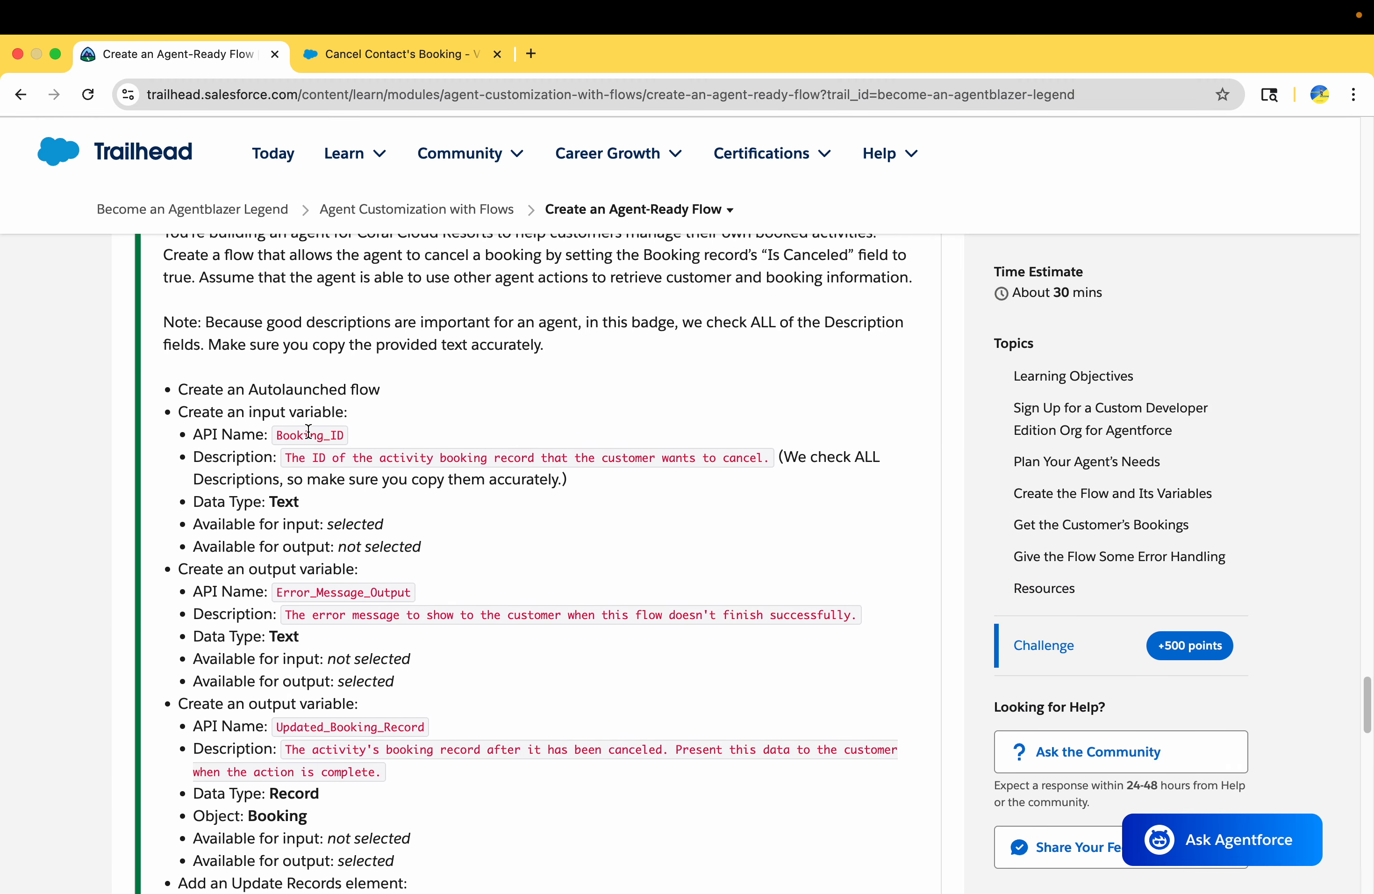
{"action": "scroll", "coordinate": [308, 431], "scroll_direction": "down", "scroll_amount": 5}
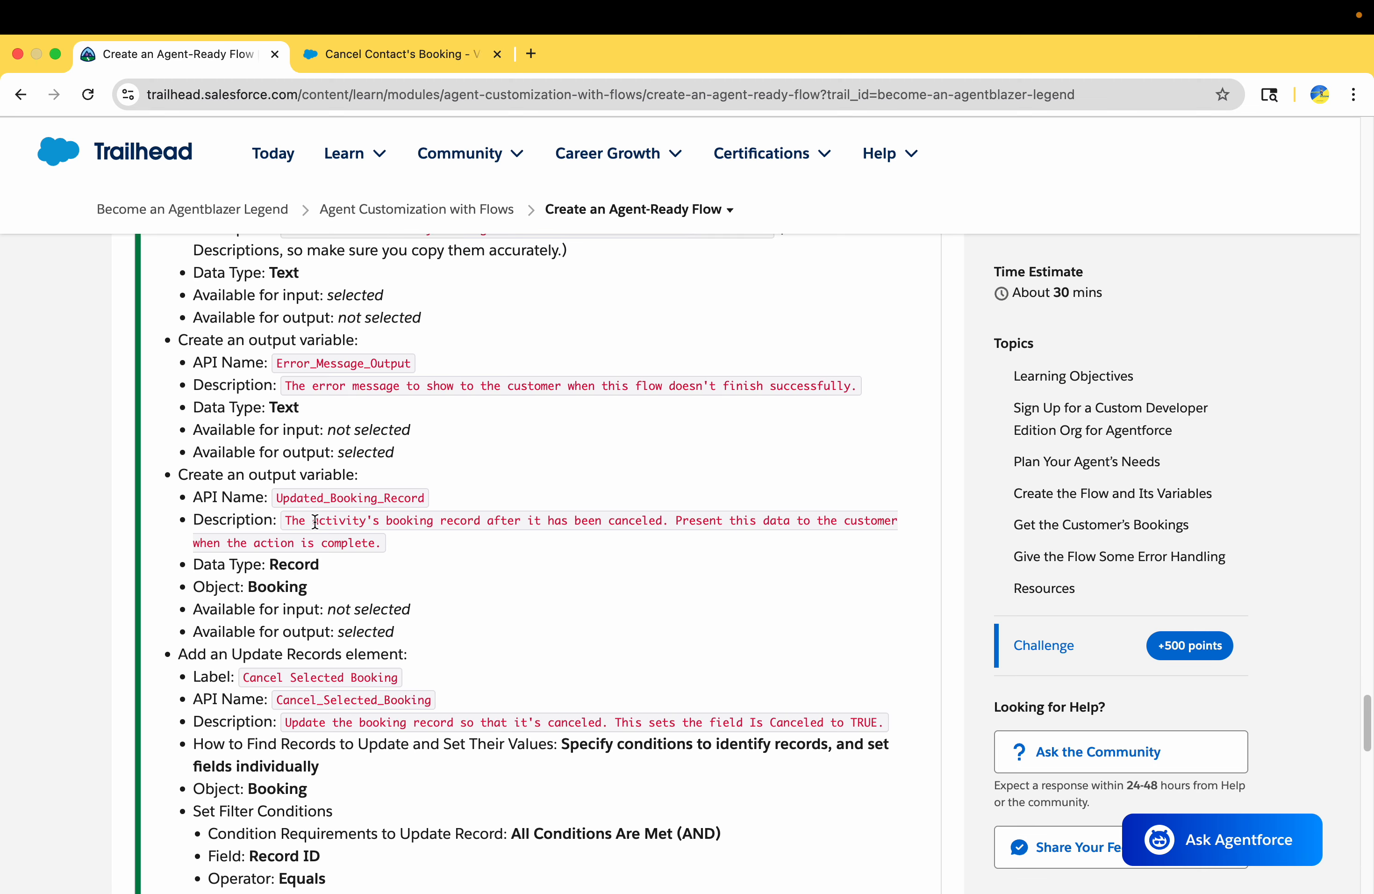
{"action": "scroll", "coordinate": [315, 521], "scroll_direction": "down", "scroll_amount": 6}
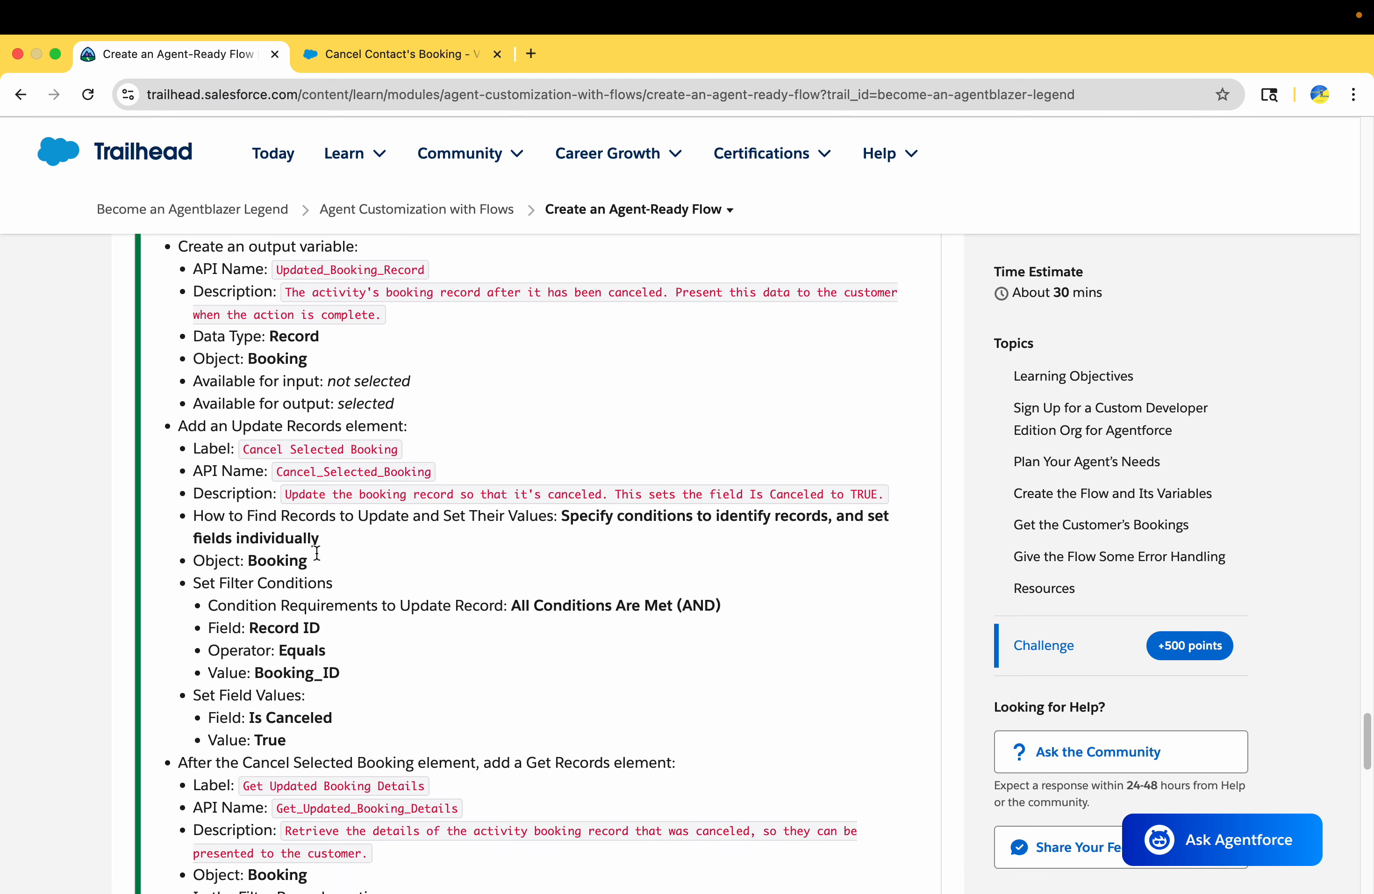
{"action": "triple_click", "coordinate": [305, 402]}
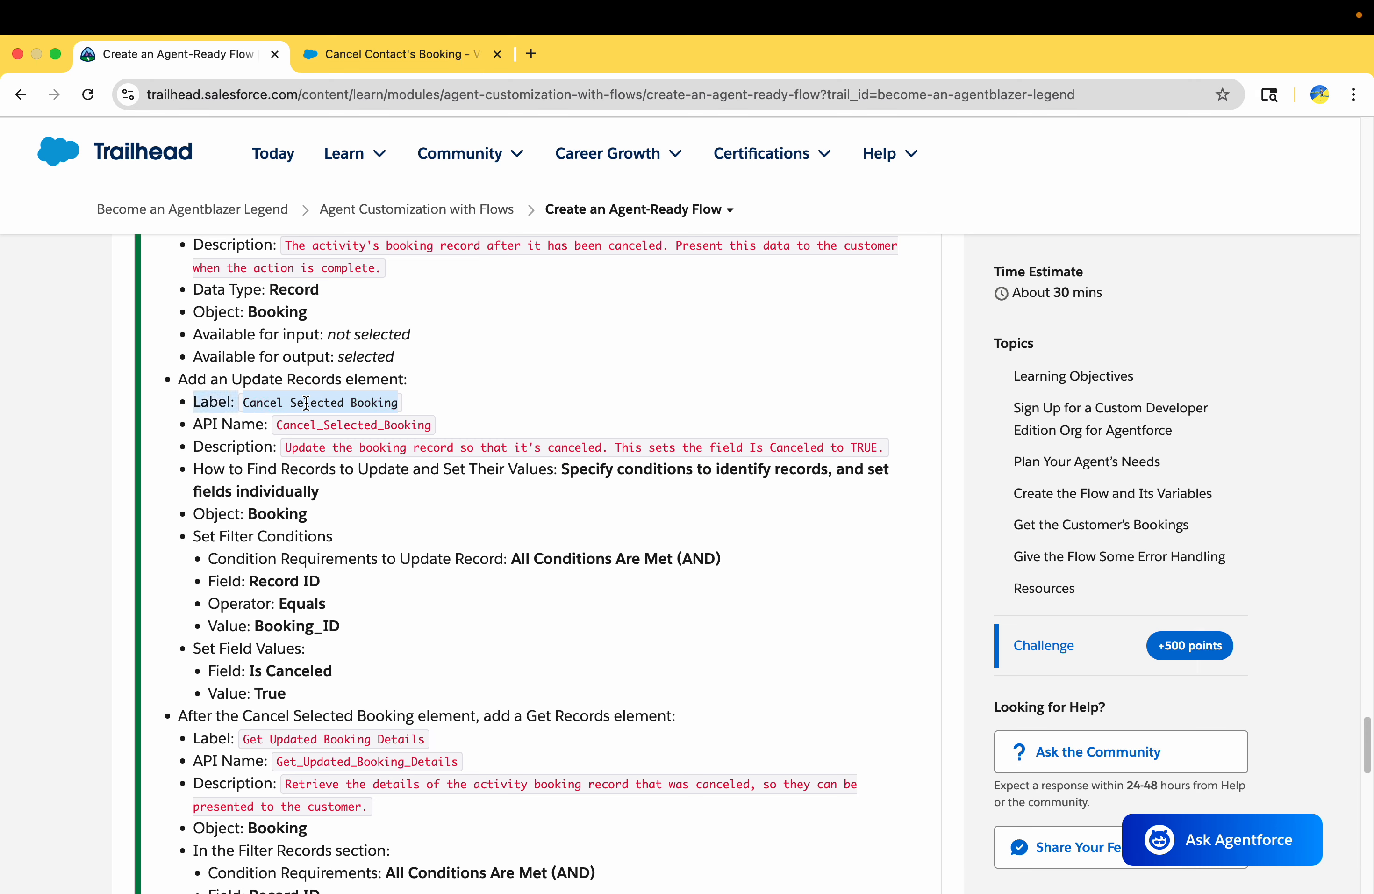
{"action": "double_click", "coordinate": [260, 404]}
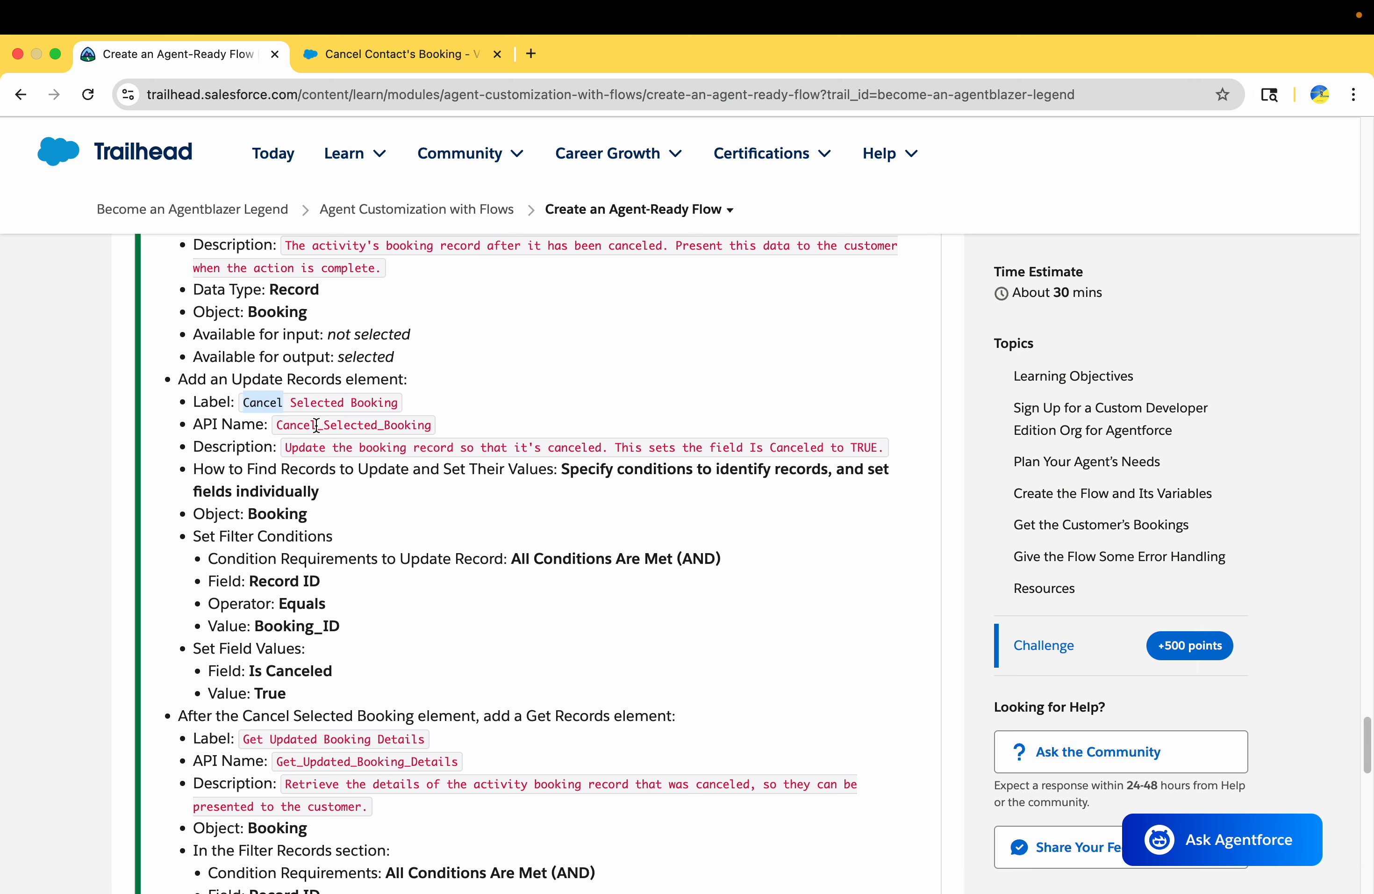
{"action": "double_click", "coordinate": [317, 425]}
{"action": "double_click", "coordinate": [318, 451]}
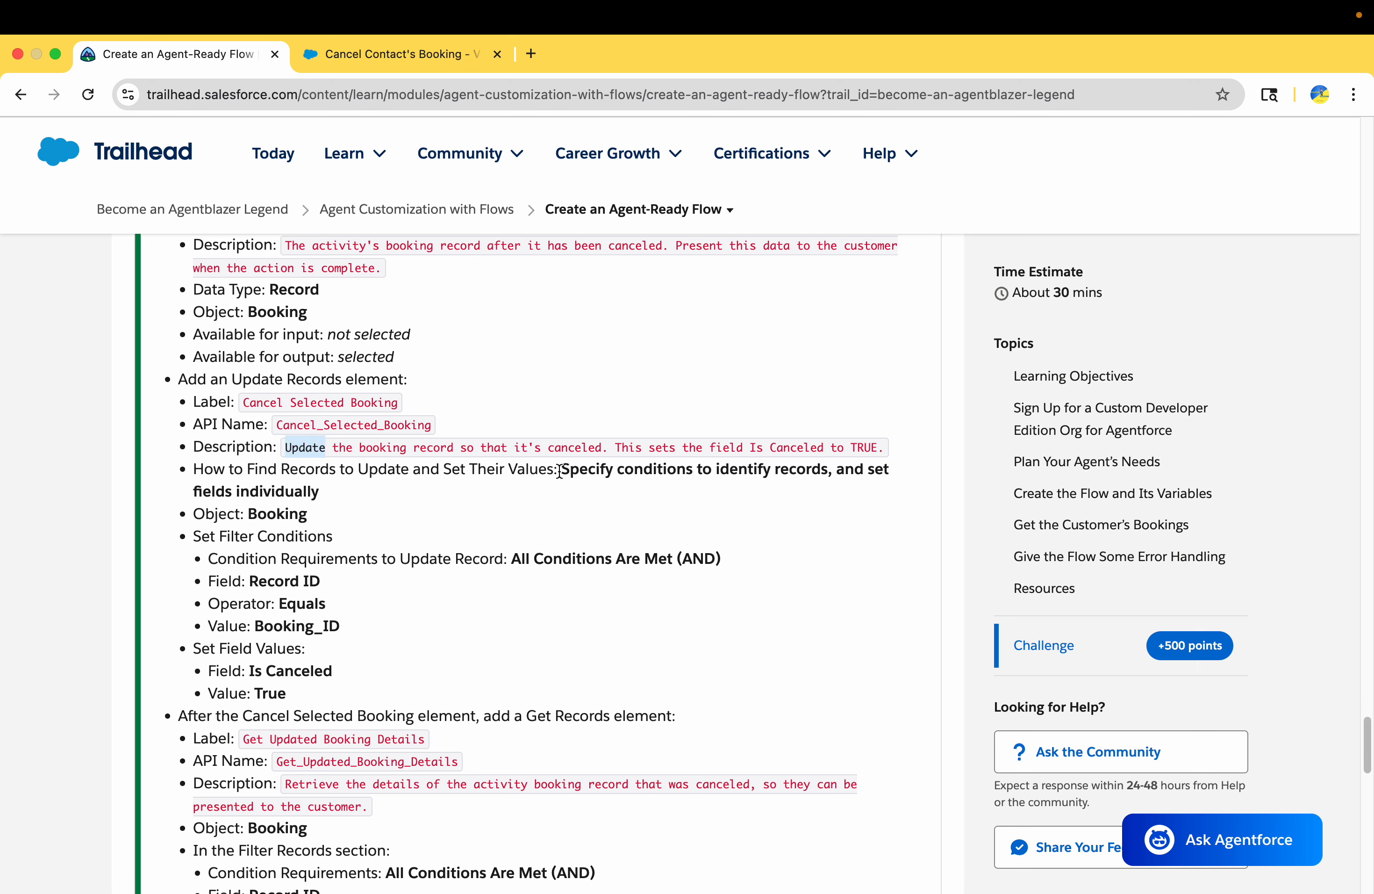
{"action": "left_click_drag", "start_coordinate": [562, 469], "coordinate": [320, 492]}
Check Cancel Selected Booking's record-finding method and object against Trailhead, reselecting individually specified conditions and fields and the Booking object
{"action": "left_click", "coordinate": [429, 53]}
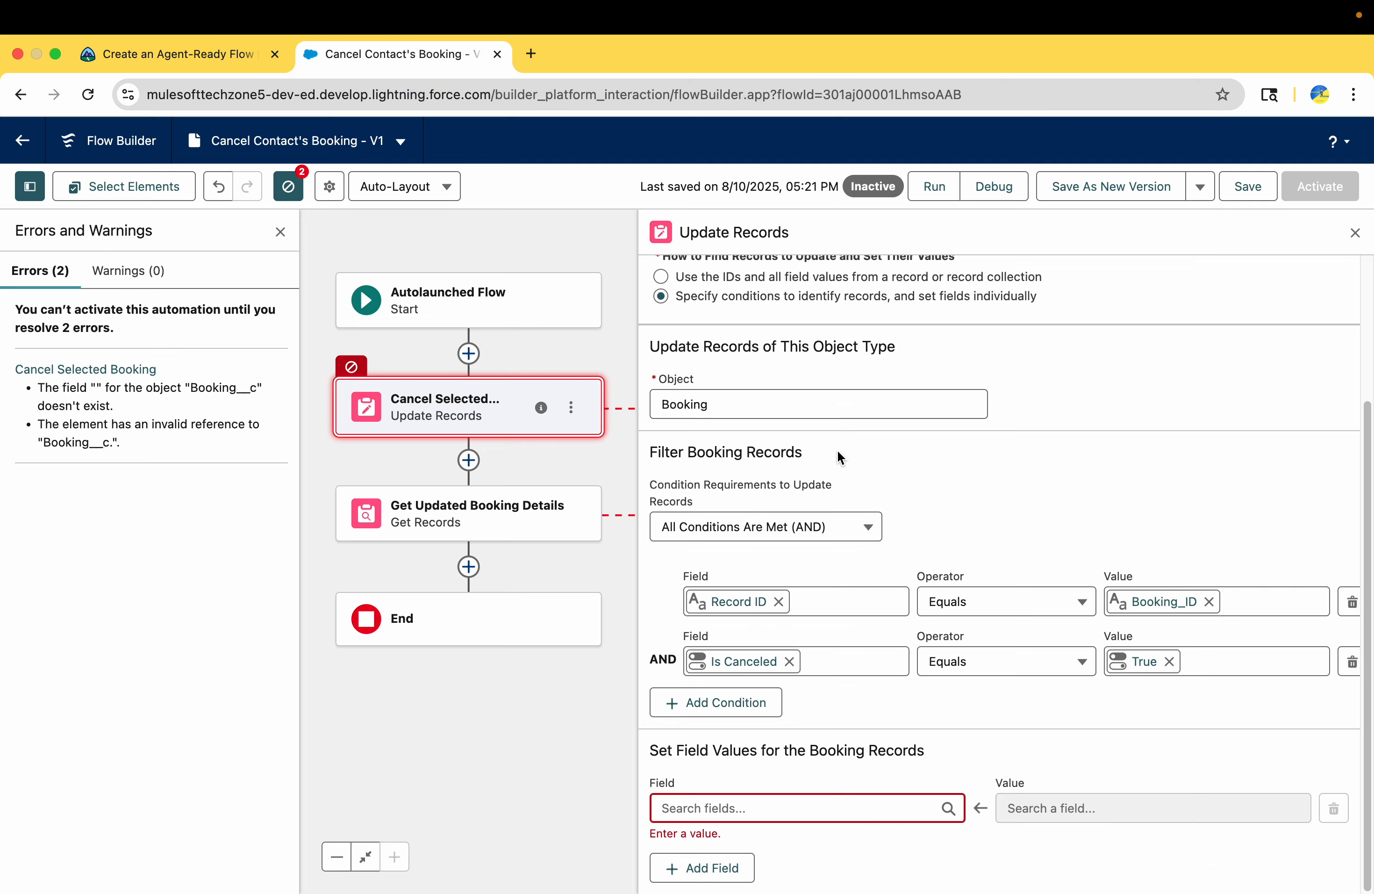
{"action": "scroll", "coordinate": [856, 463], "scroll_direction": "up", "scroll_amount": 3}
{"action": "left_click", "coordinate": [959, 456]}
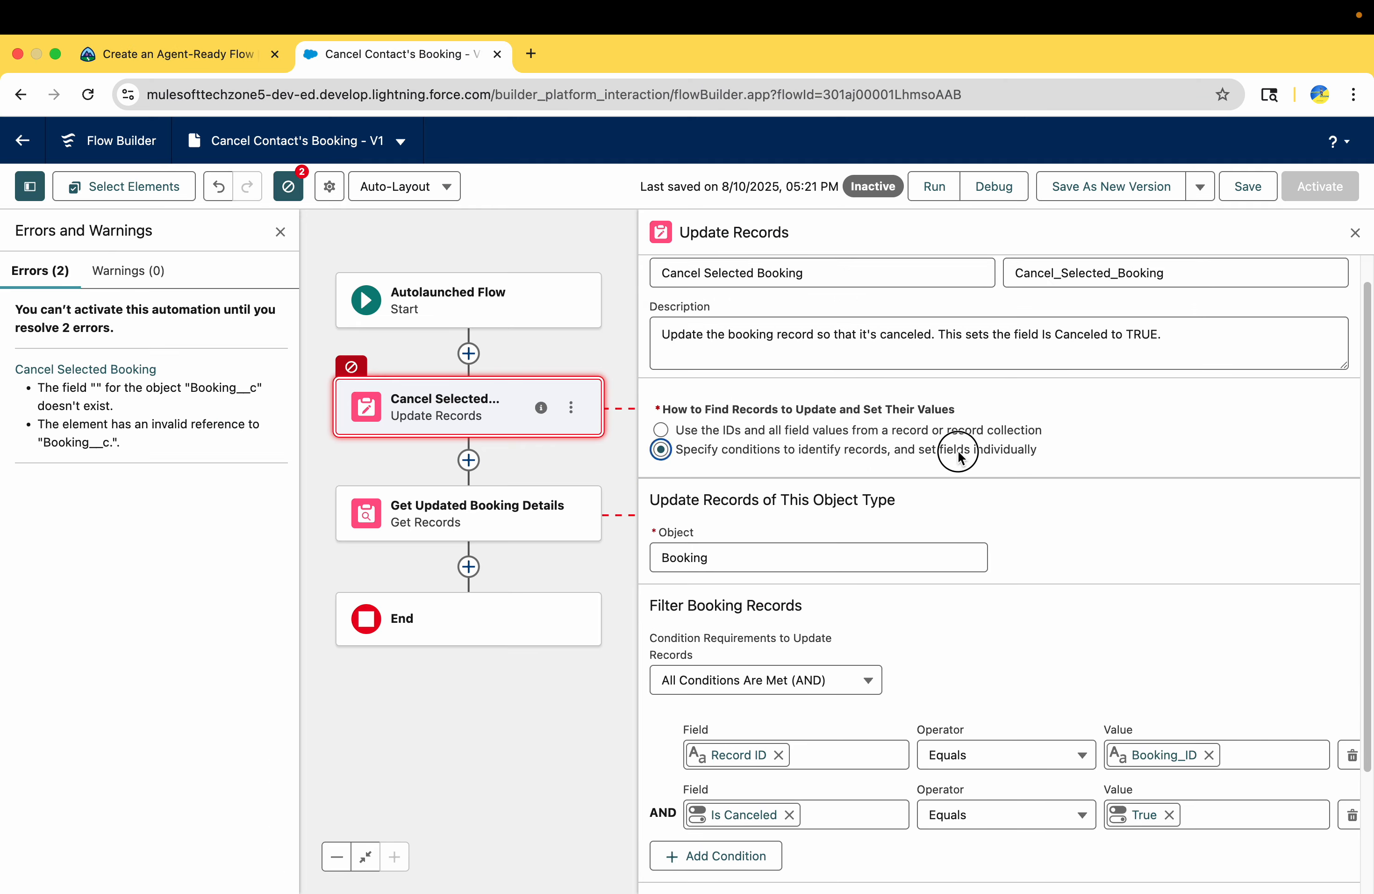
{"action": "left_click", "coordinate": [200, 53]}
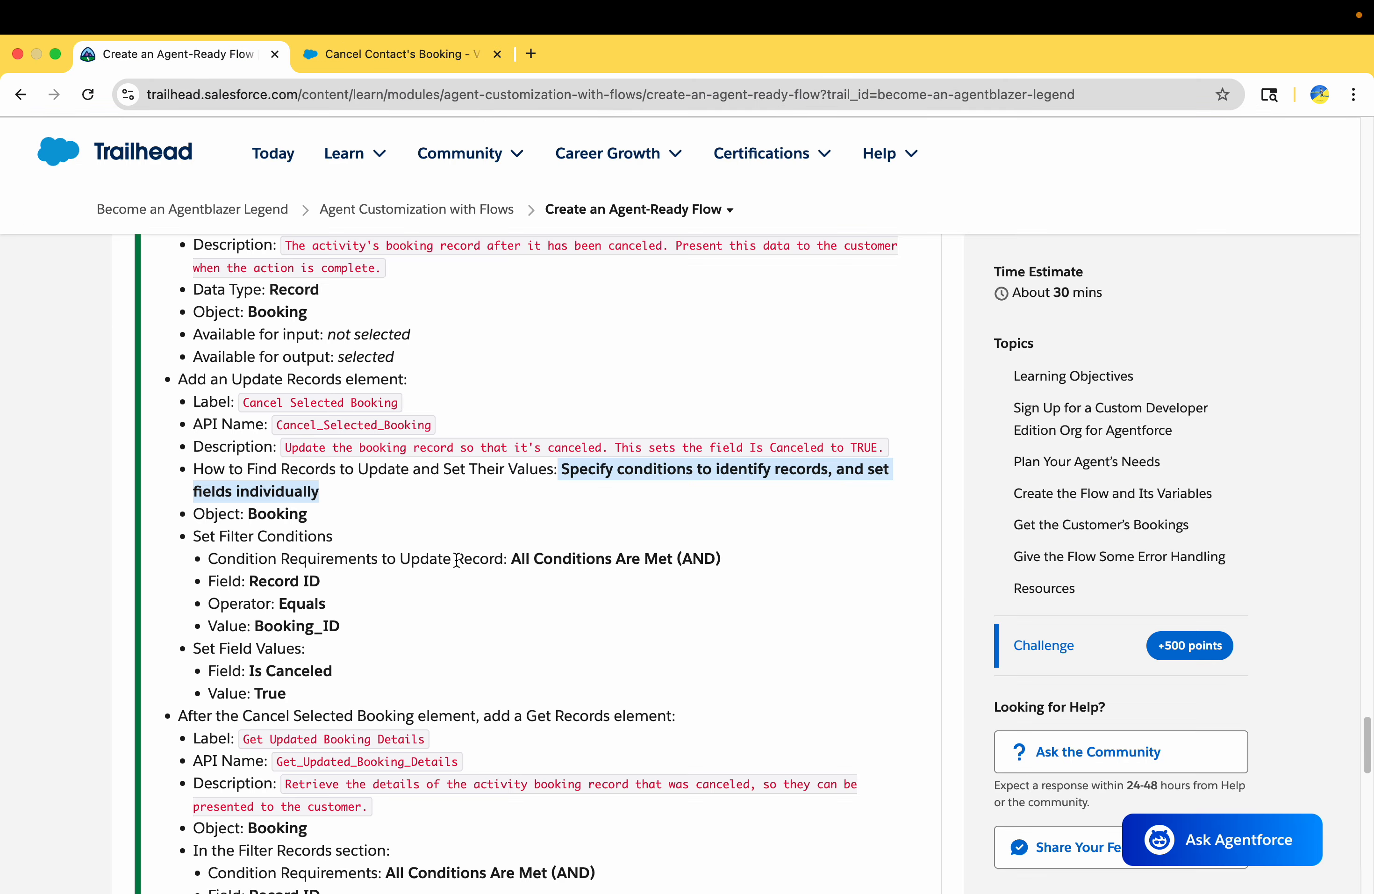
{"action": "double_click", "coordinate": [277, 514]}
{"action": "left_click", "coordinate": [384, 54]}
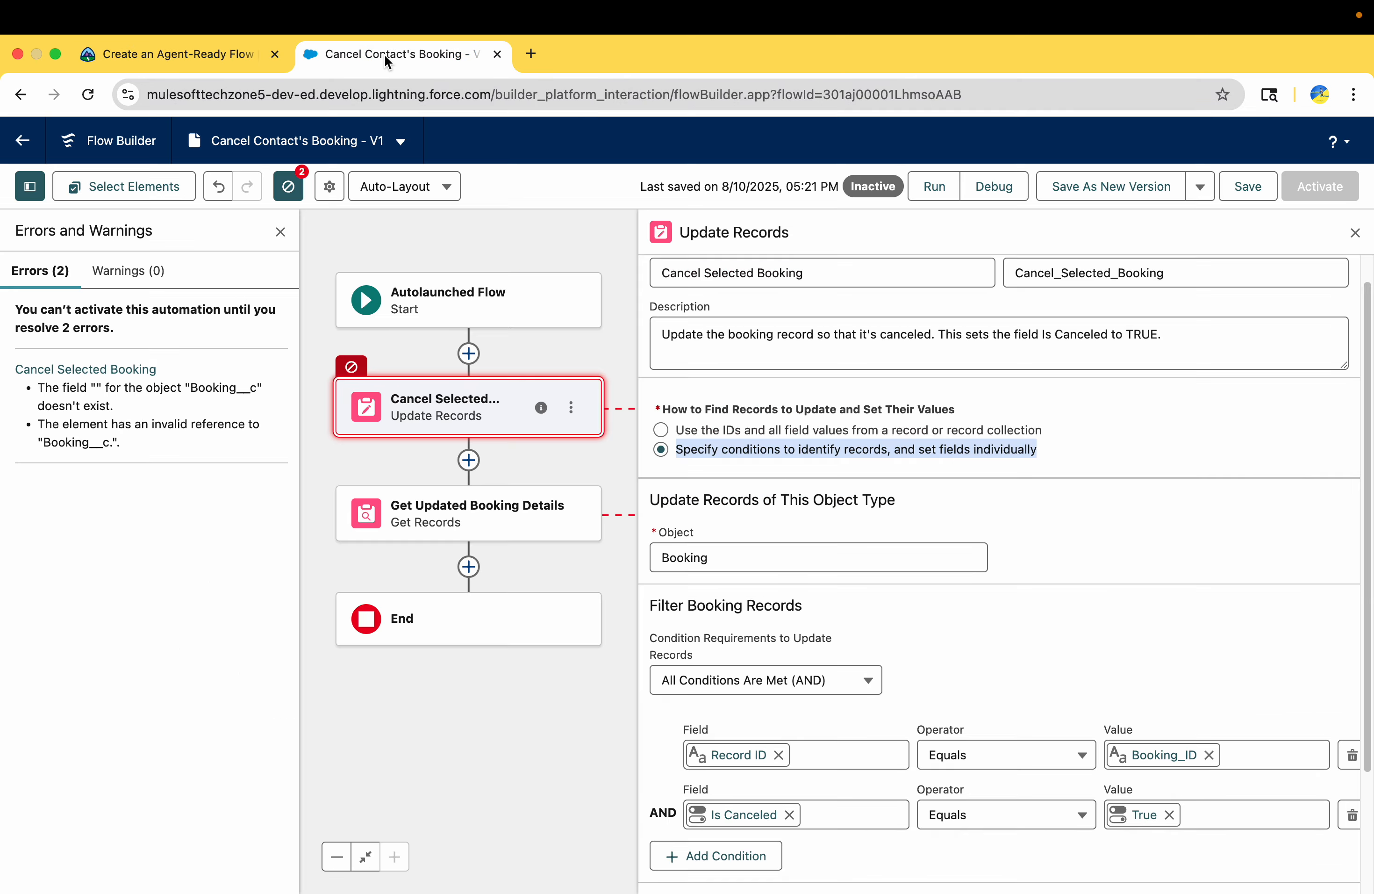
{"action": "scroll", "coordinate": [922, 620], "scroll_direction": "down", "scroll_amount": 2}
{"action": "left_click", "coordinate": [757, 457]}
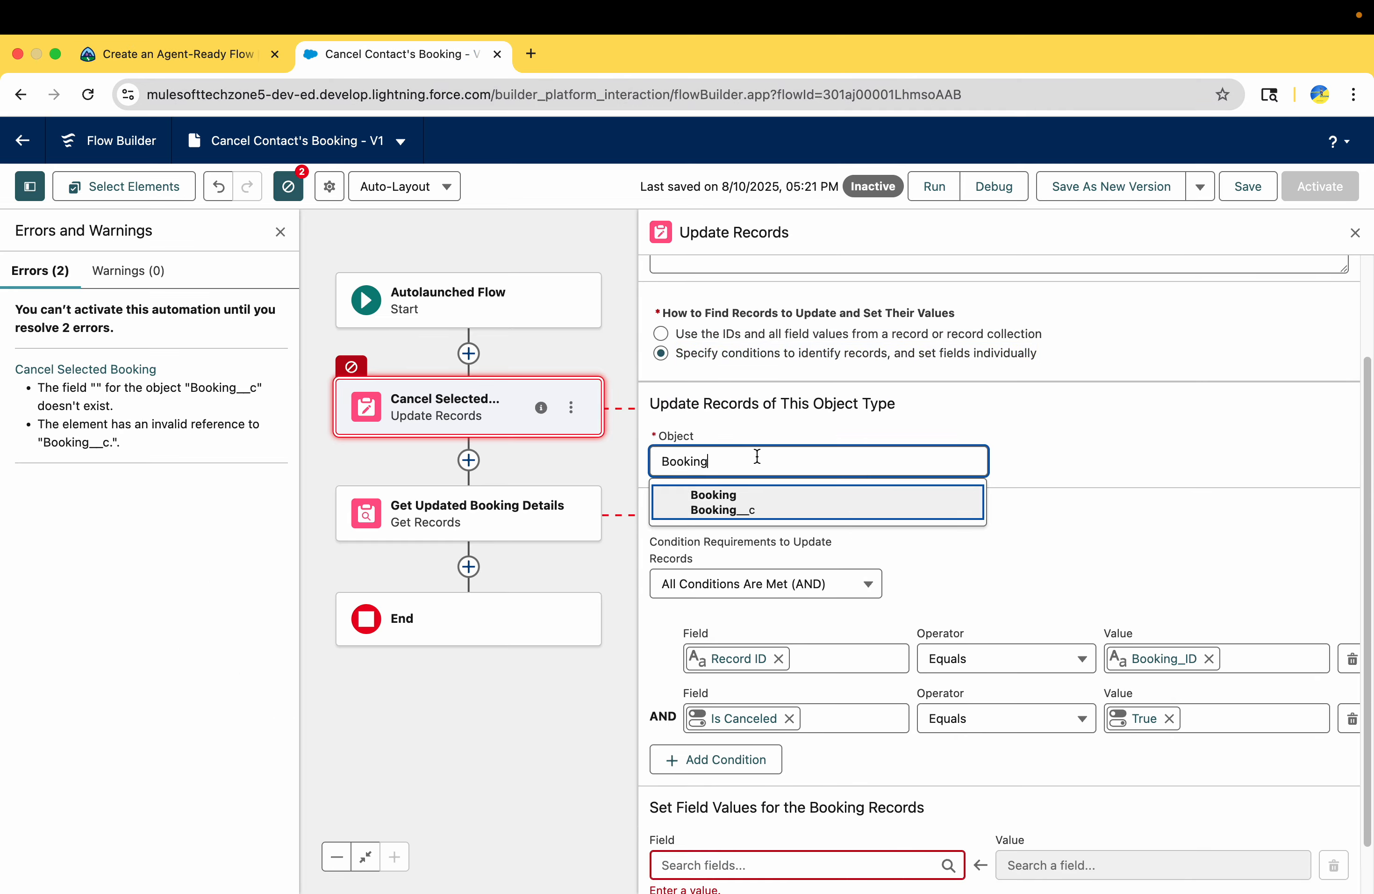
{"action": "left_click", "coordinate": [752, 500]}
Compare the filter conditions and field values of Cancel Selected Booking with Trailhead's requirements
{"action": "left_click", "coordinate": [186, 53]}
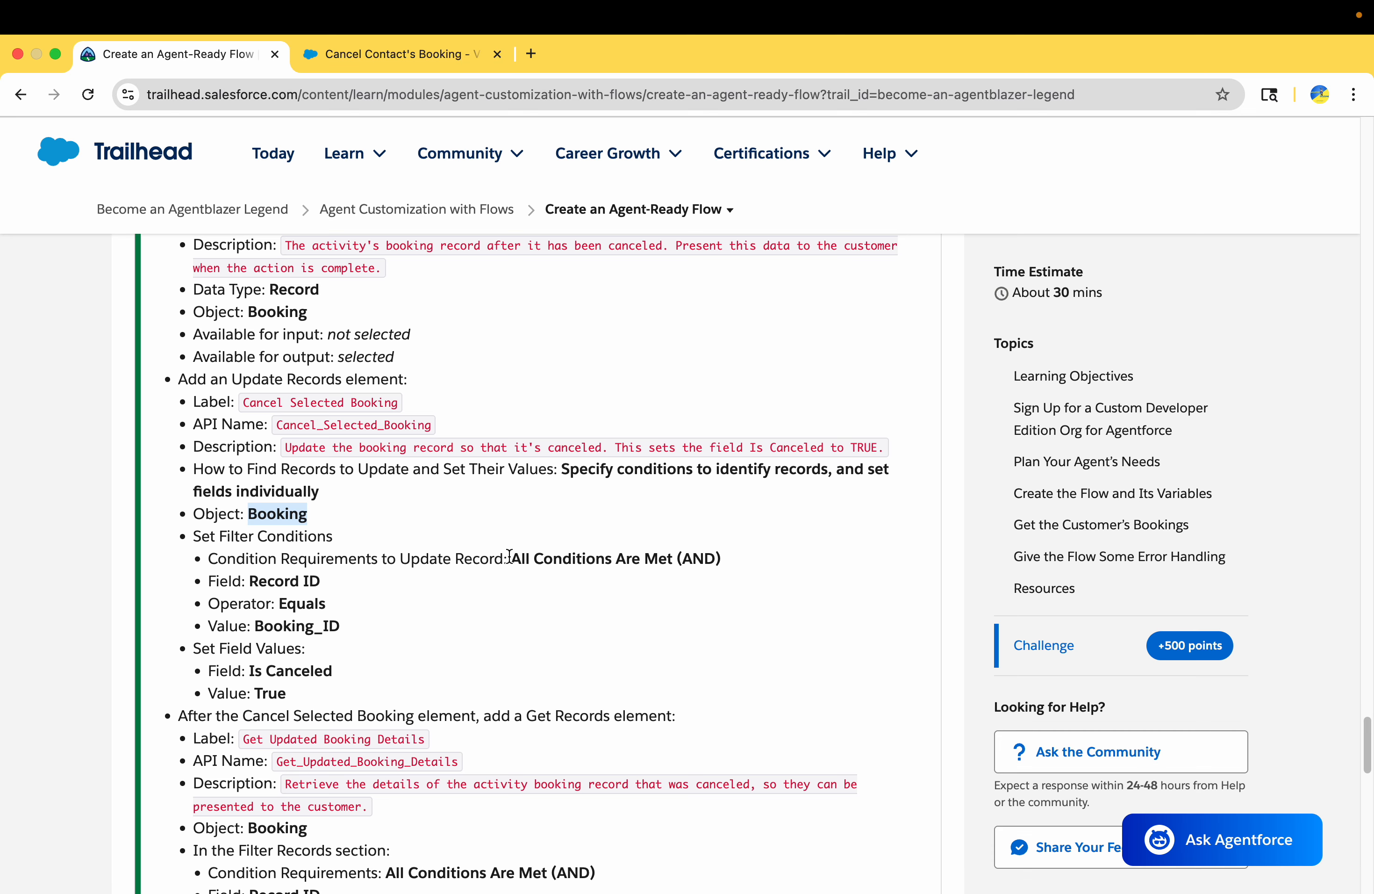
{"action": "left_click_drag", "start_coordinate": [510, 555], "coordinate": [697, 558]}
{"action": "double_click", "coordinate": [266, 581]}
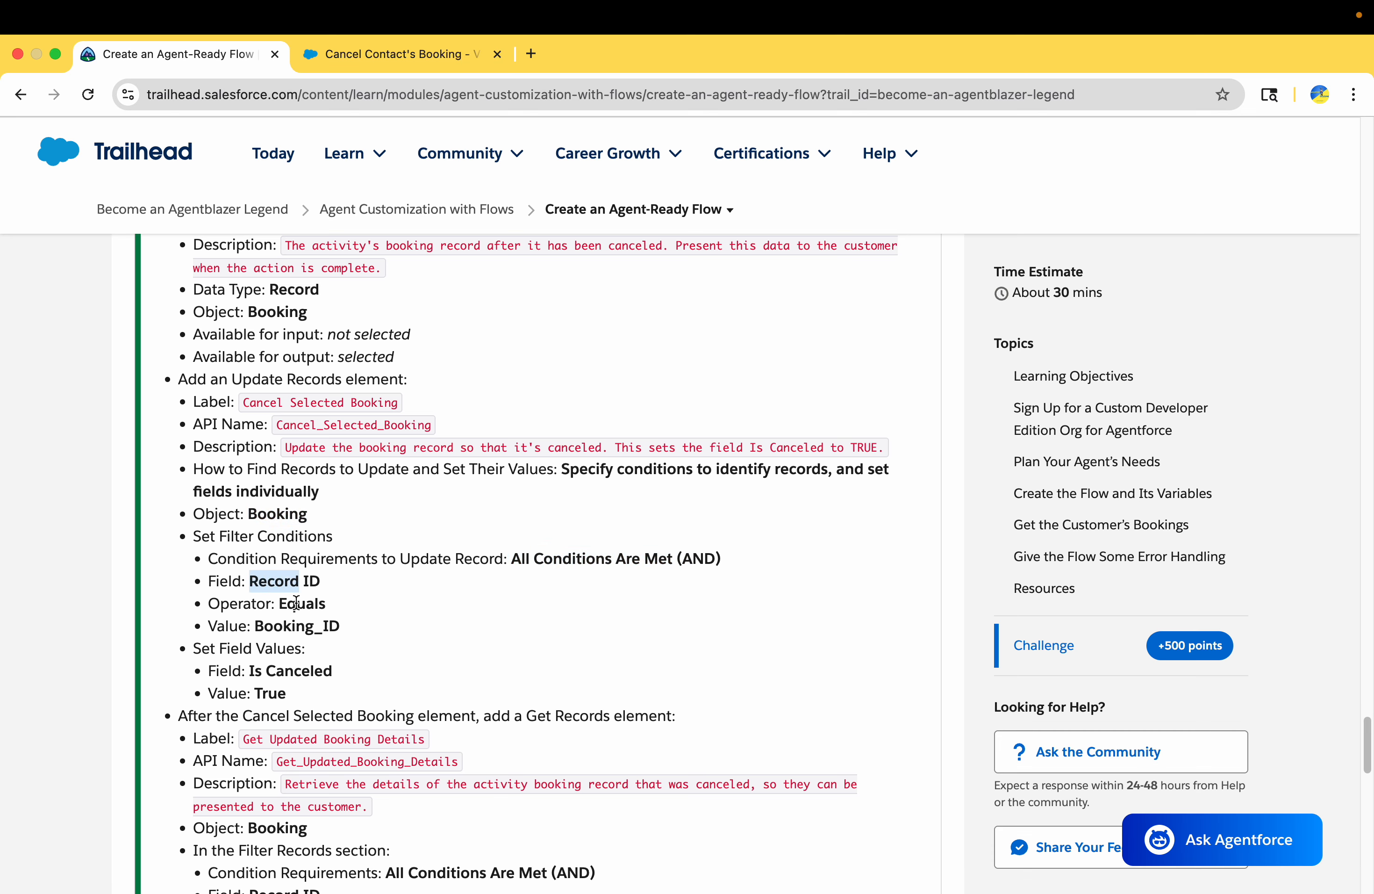
{"action": "left_click", "coordinate": [383, 54]}
{"action": "scroll", "coordinate": [824, 598], "scroll_direction": "down", "scroll_amount": 2}
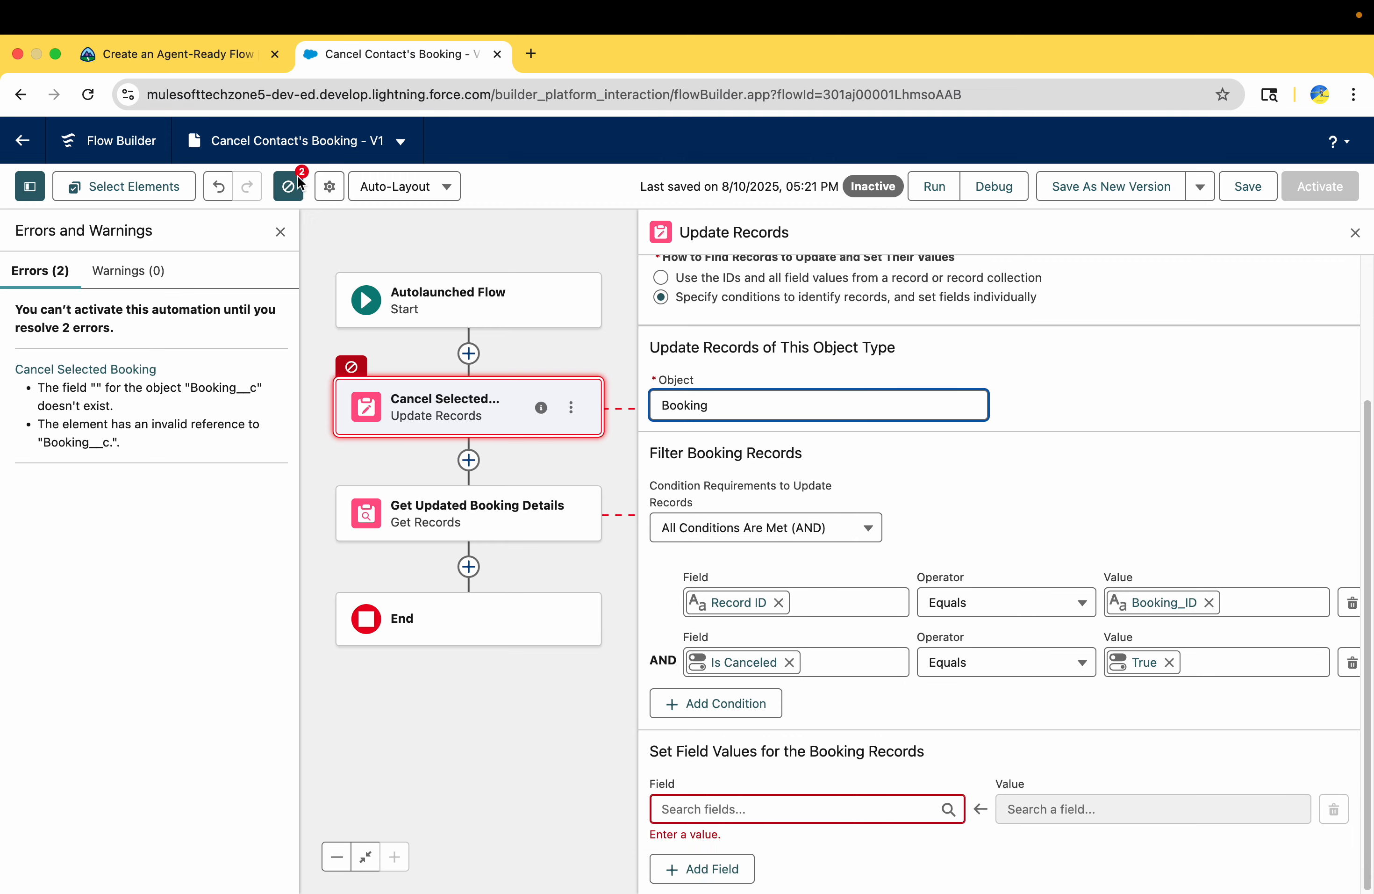
{"action": "left_click", "coordinate": [207, 56]}
{"action": "scroll", "coordinate": [336, 586], "scroll_direction": "down", "scroll_amount": 3}
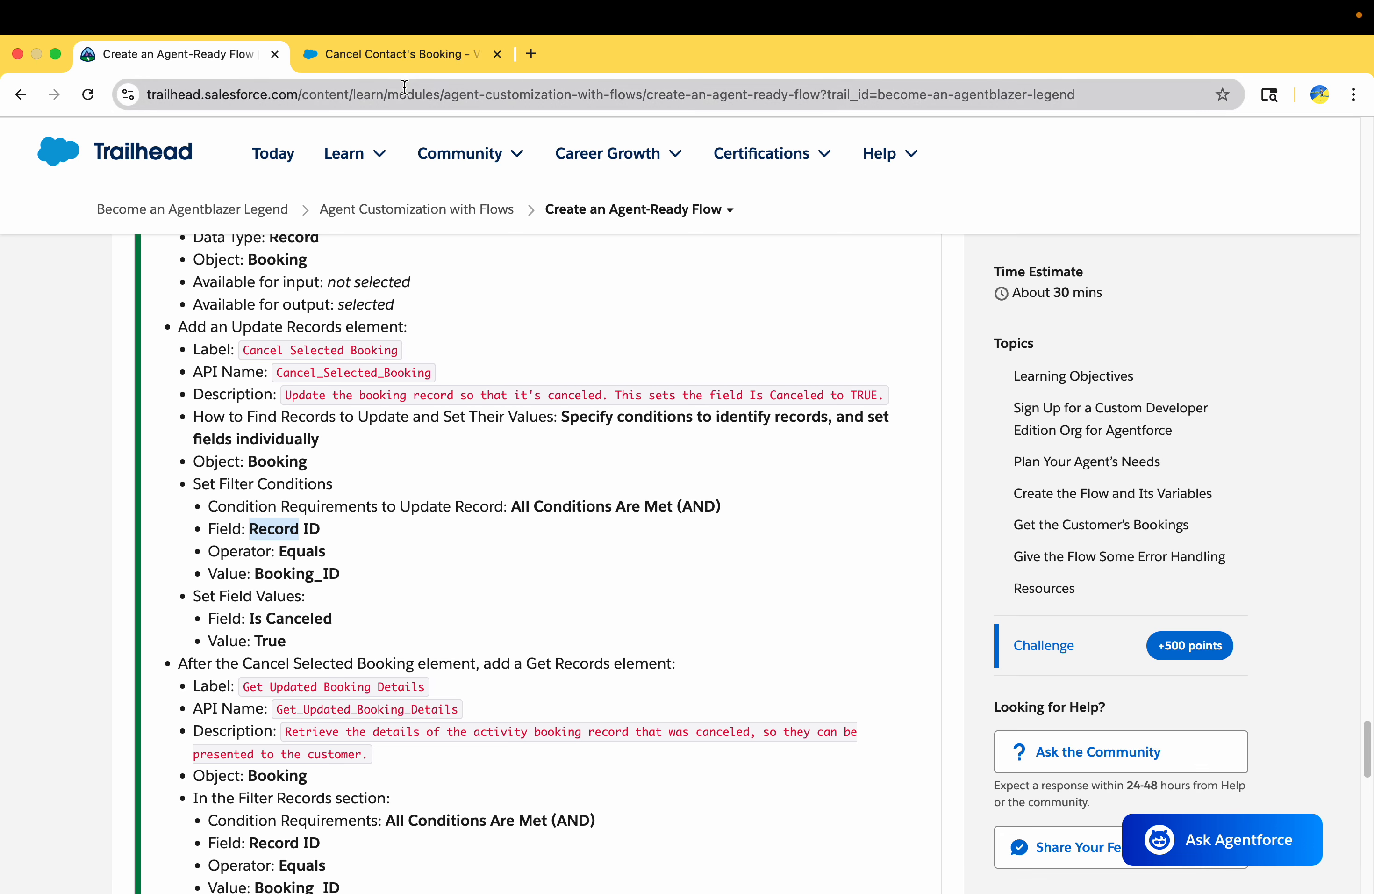
Remove the Is Canceled filter condition from Cancel Selected Booking and set its Is Canceled field value to True instead
{"action": "left_click", "coordinate": [394, 56]}
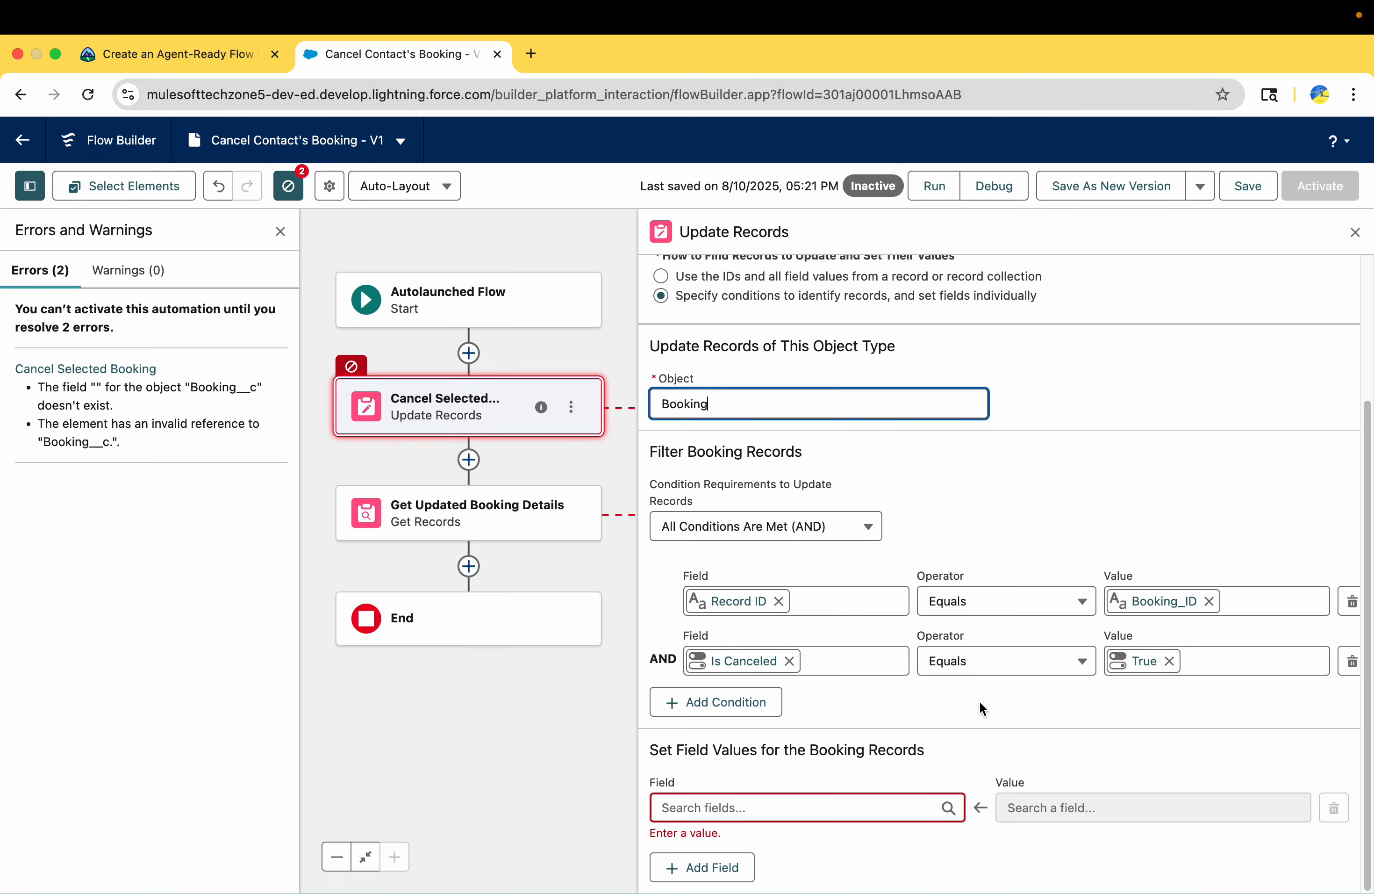
{"action": "left_click", "coordinate": [1353, 663]}
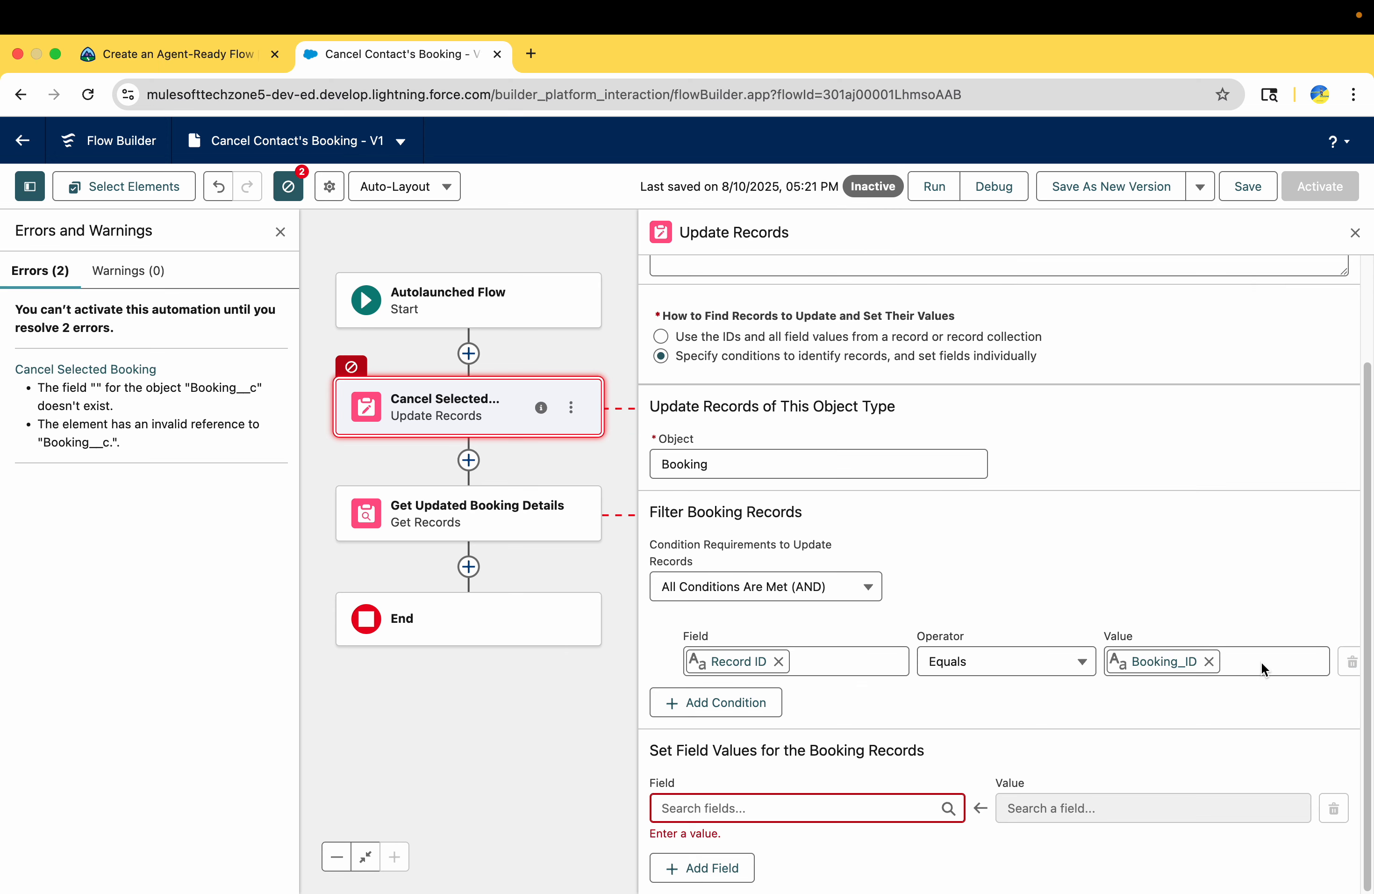
{"action": "left_click", "coordinate": [868, 808]}
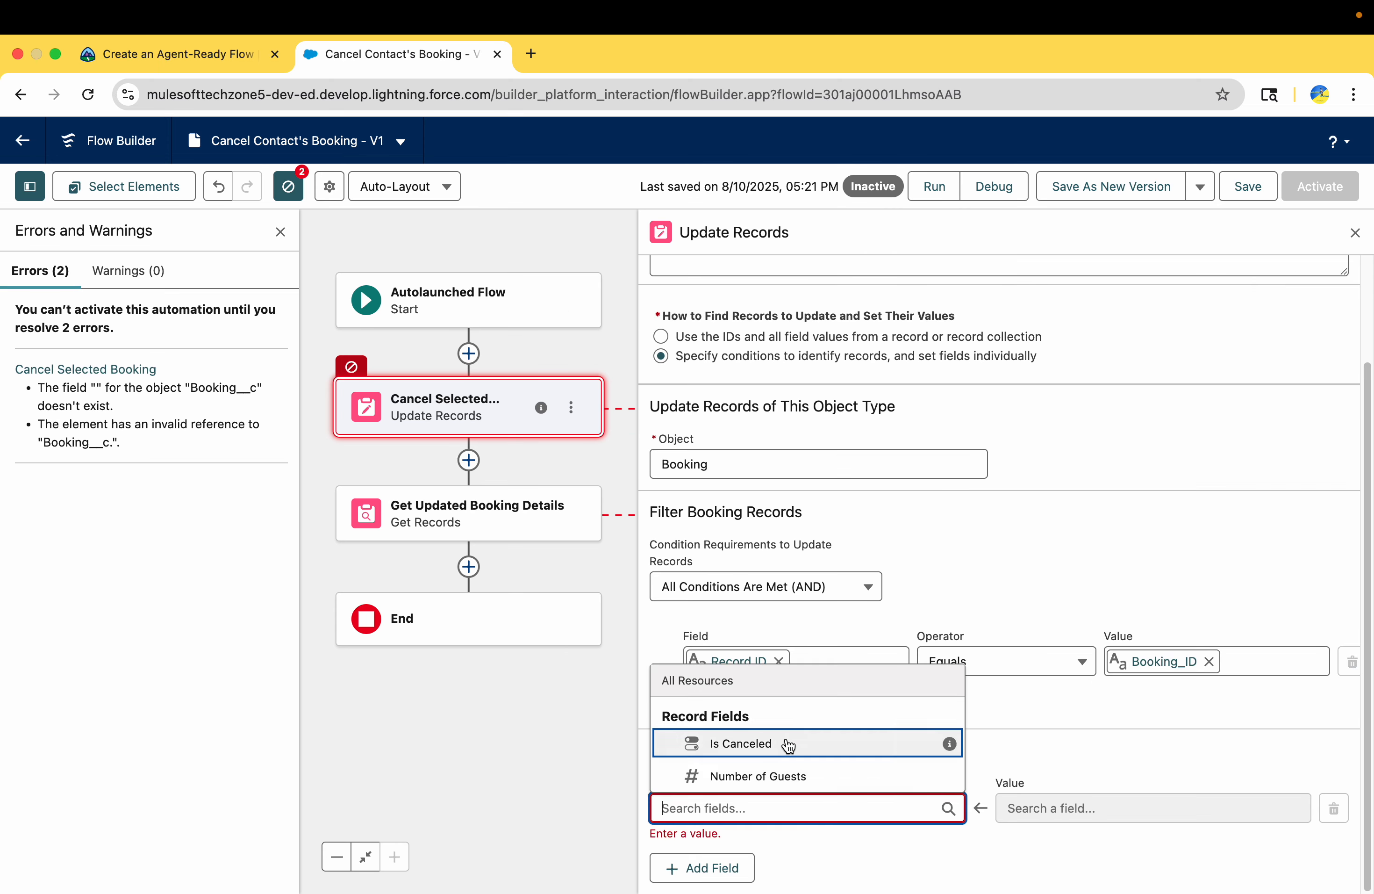
{"action": "left_click", "coordinate": [795, 747]}
{"action": "left_click", "coordinate": [1043, 819]}
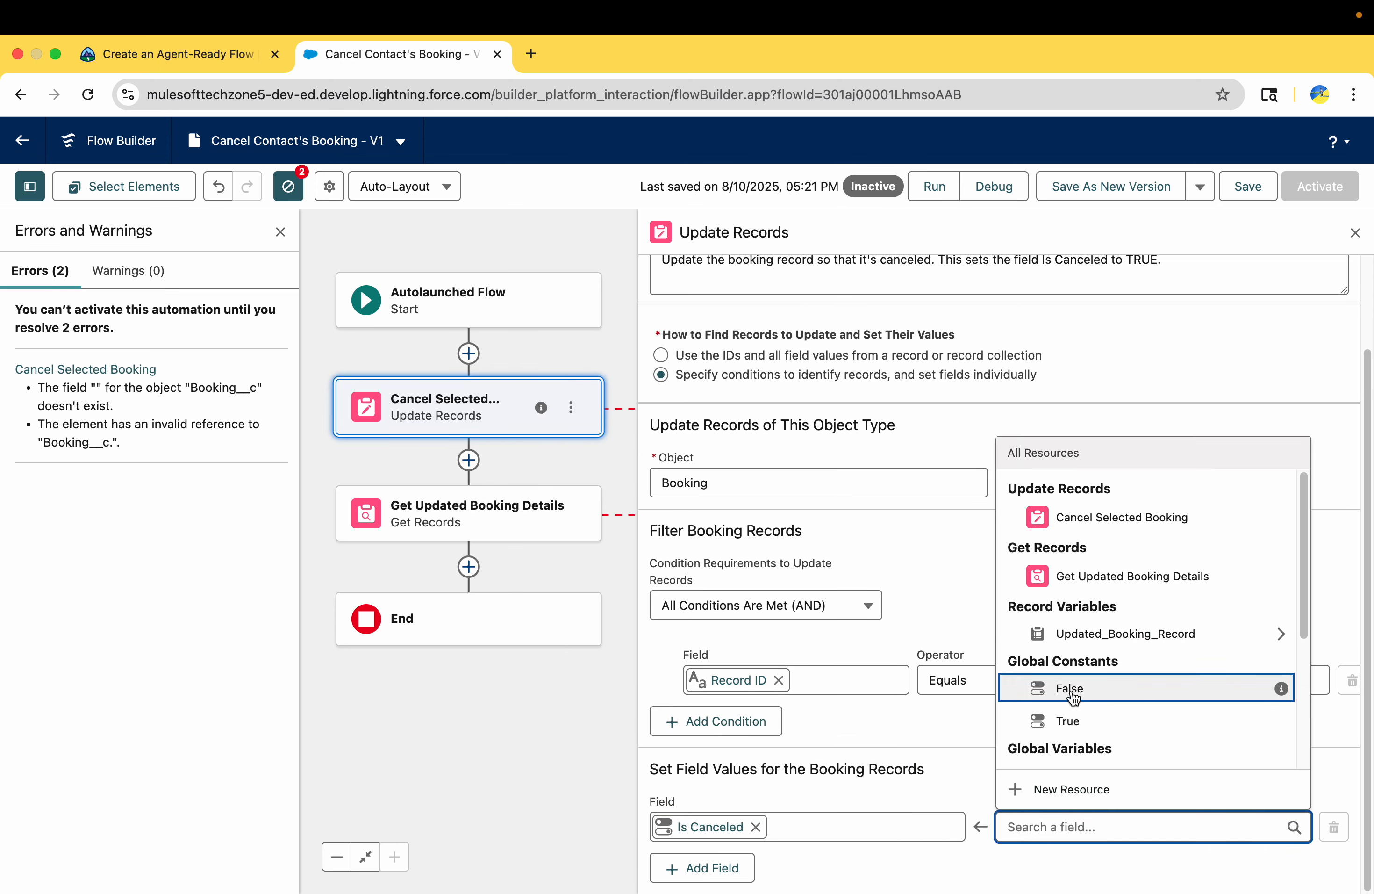
{"action": "left_click", "coordinate": [1074, 718]}
Recheck Trailhead's separate Set Filter Conditions and Set Field Values requirements for the Update Records element
{"action": "left_click", "coordinate": [193, 55]}
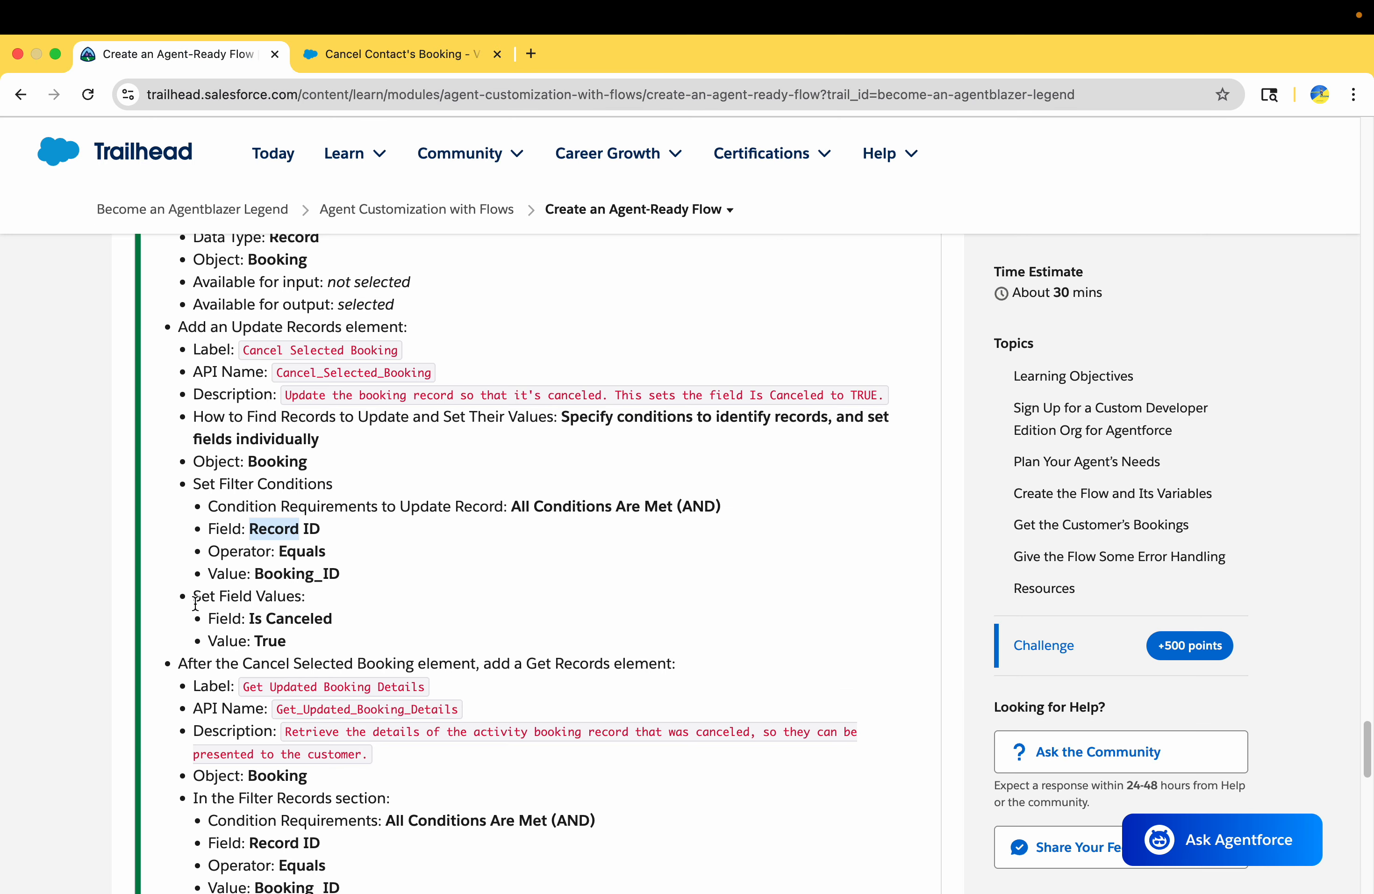
{"action": "left_click_drag", "start_coordinate": [195, 603], "coordinate": [363, 598]}
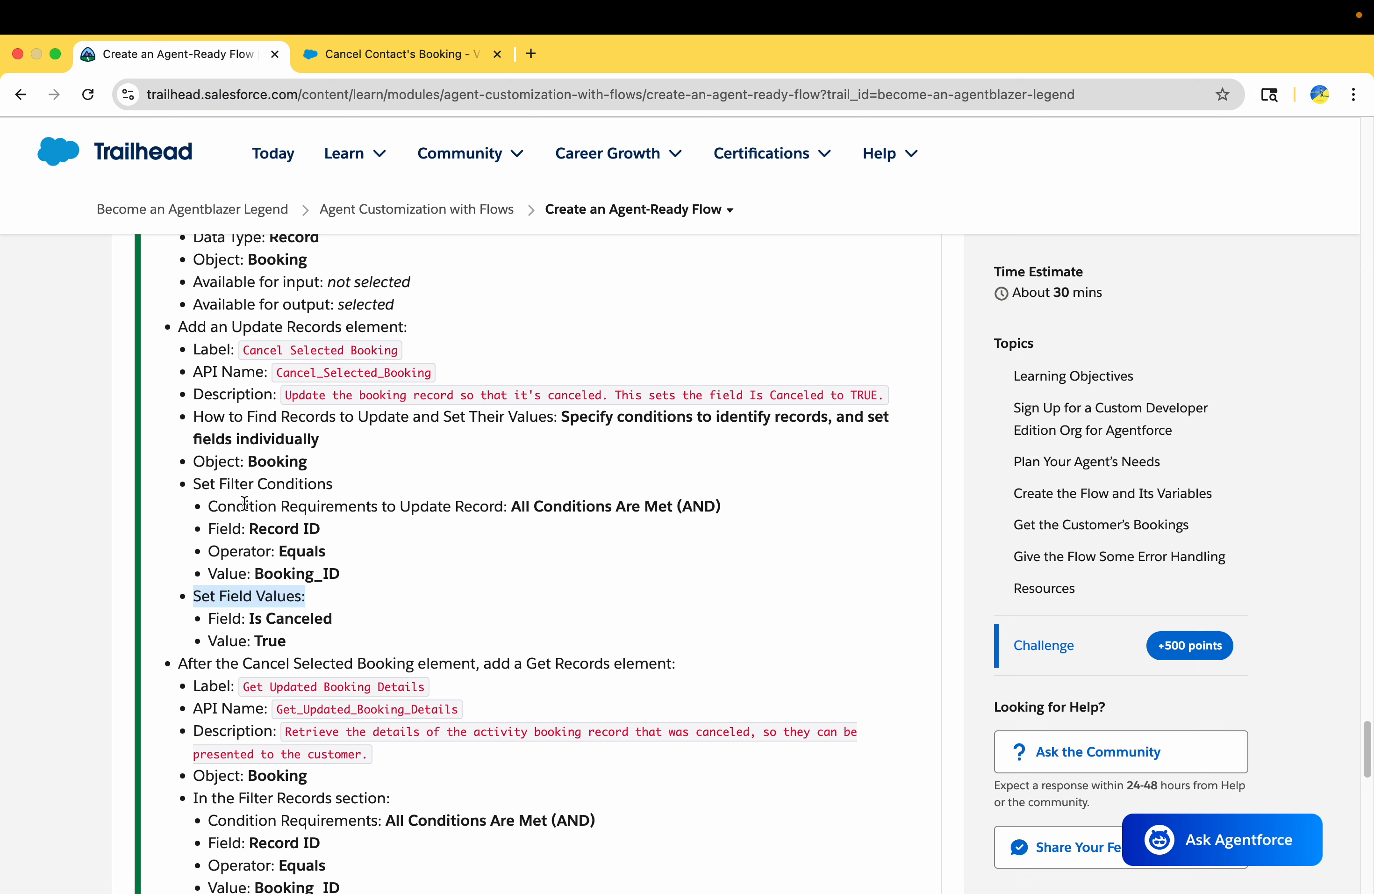
{"action": "left_click_drag", "start_coordinate": [209, 483], "coordinate": [377, 487]}
{"action": "left_click_drag", "start_coordinate": [193, 598], "coordinate": [218, 522]}
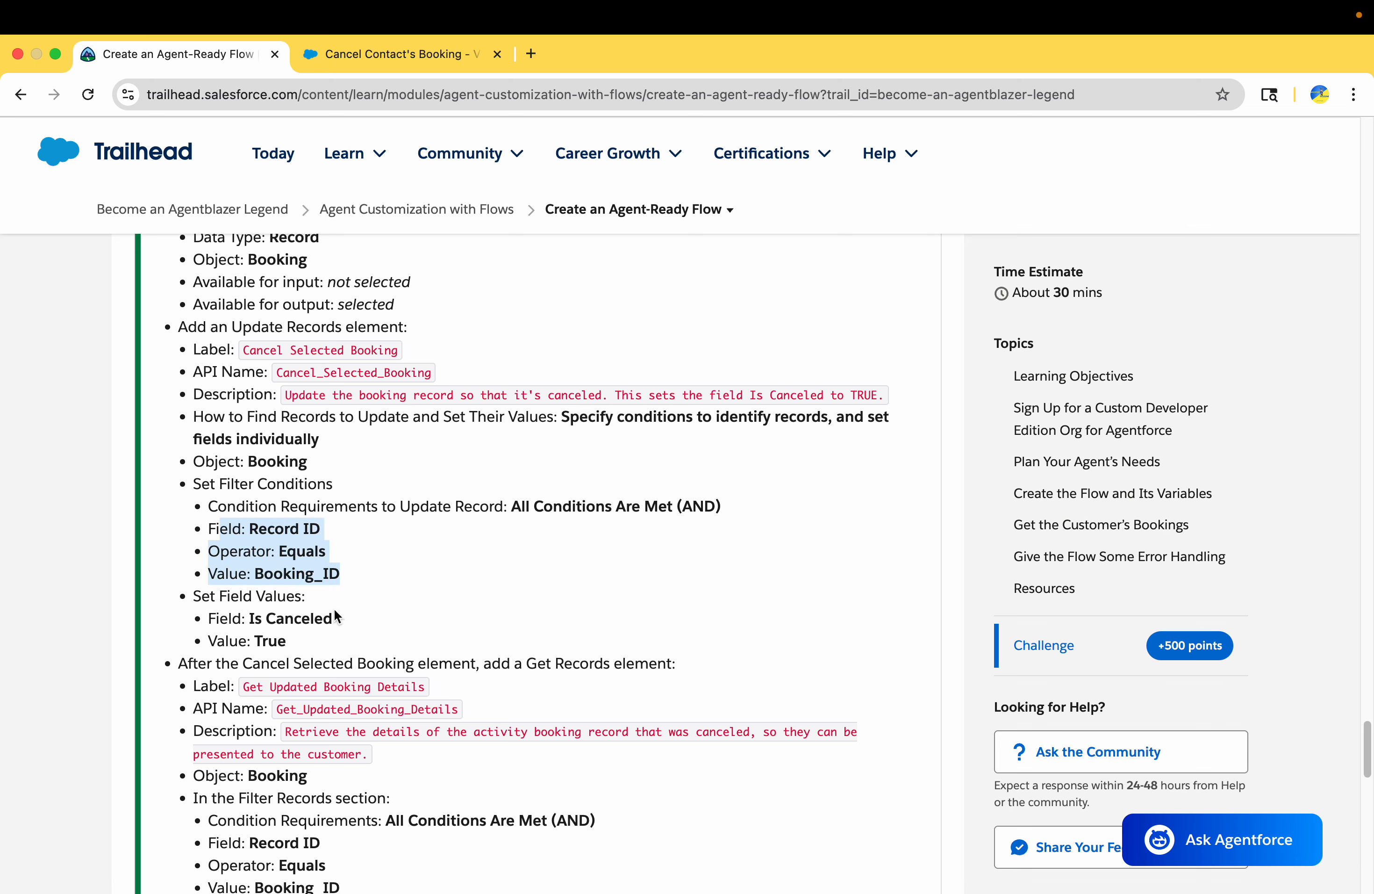
{"action": "triple_click", "coordinate": [205, 600]}
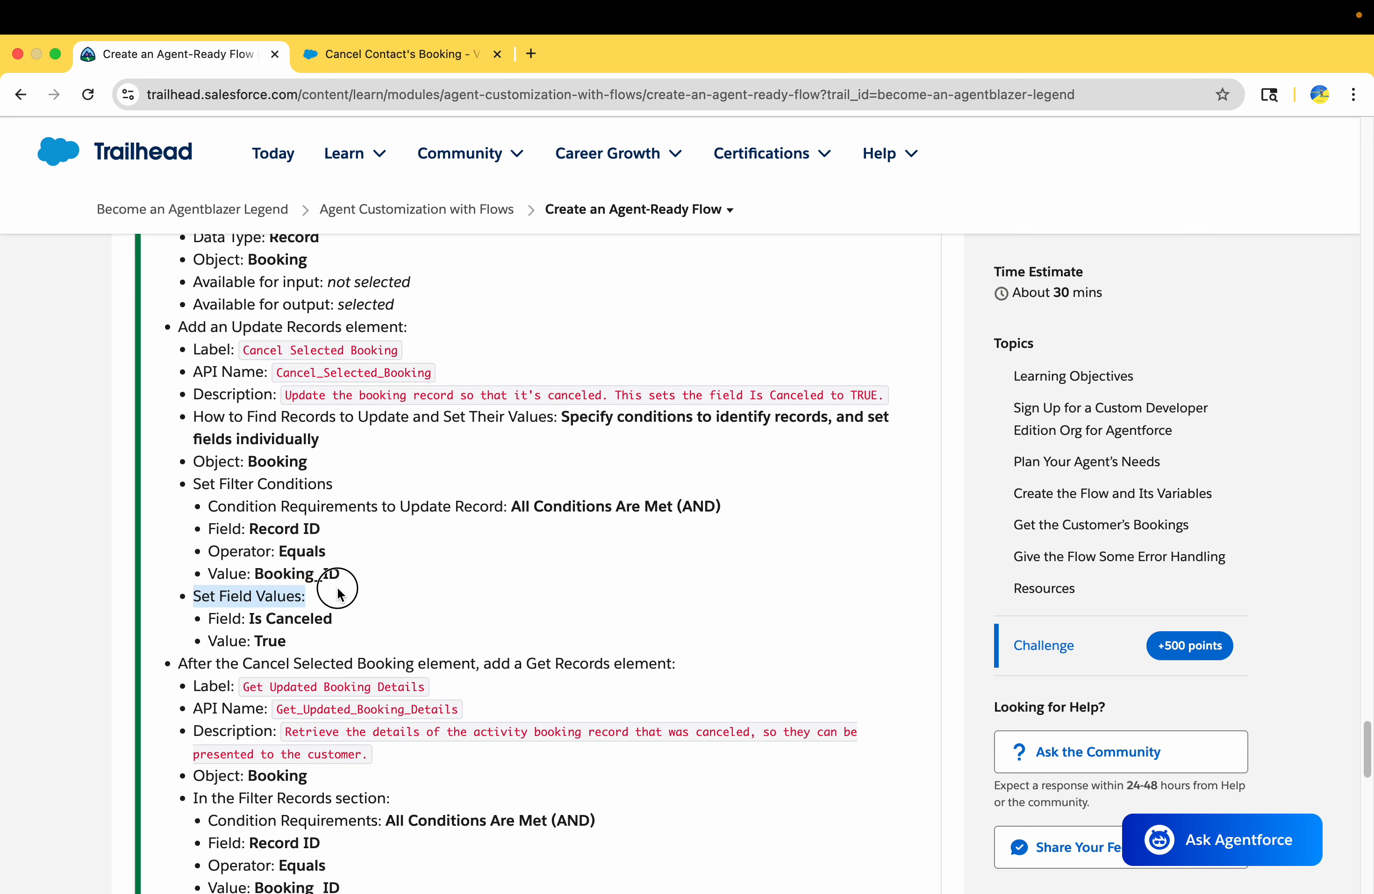
Save the corrected Cancel Contact's Booking flow and activate it
{"action": "left_click", "coordinate": [372, 58]}
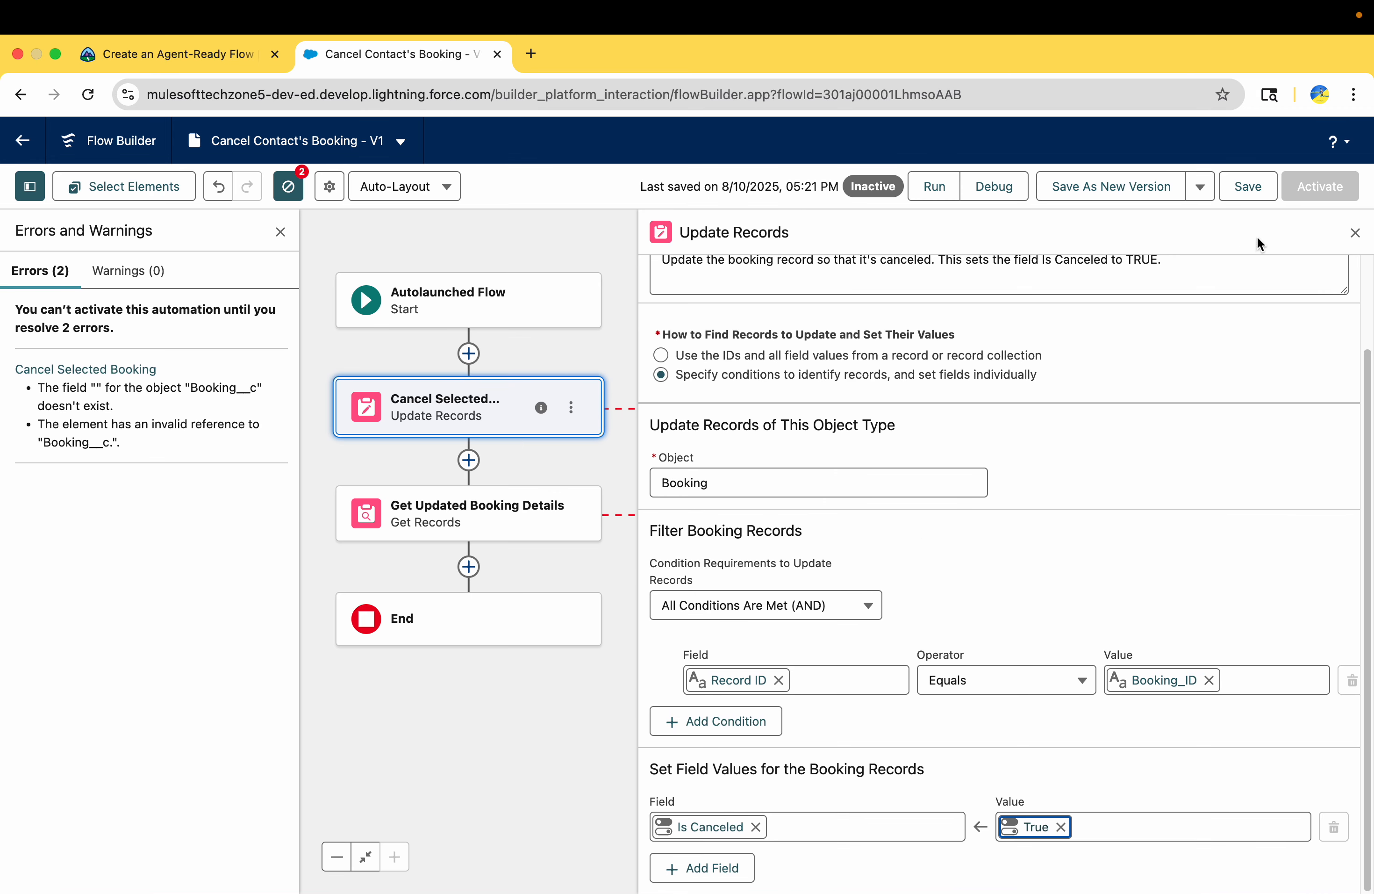
{"action": "left_click", "coordinate": [1252, 190]}
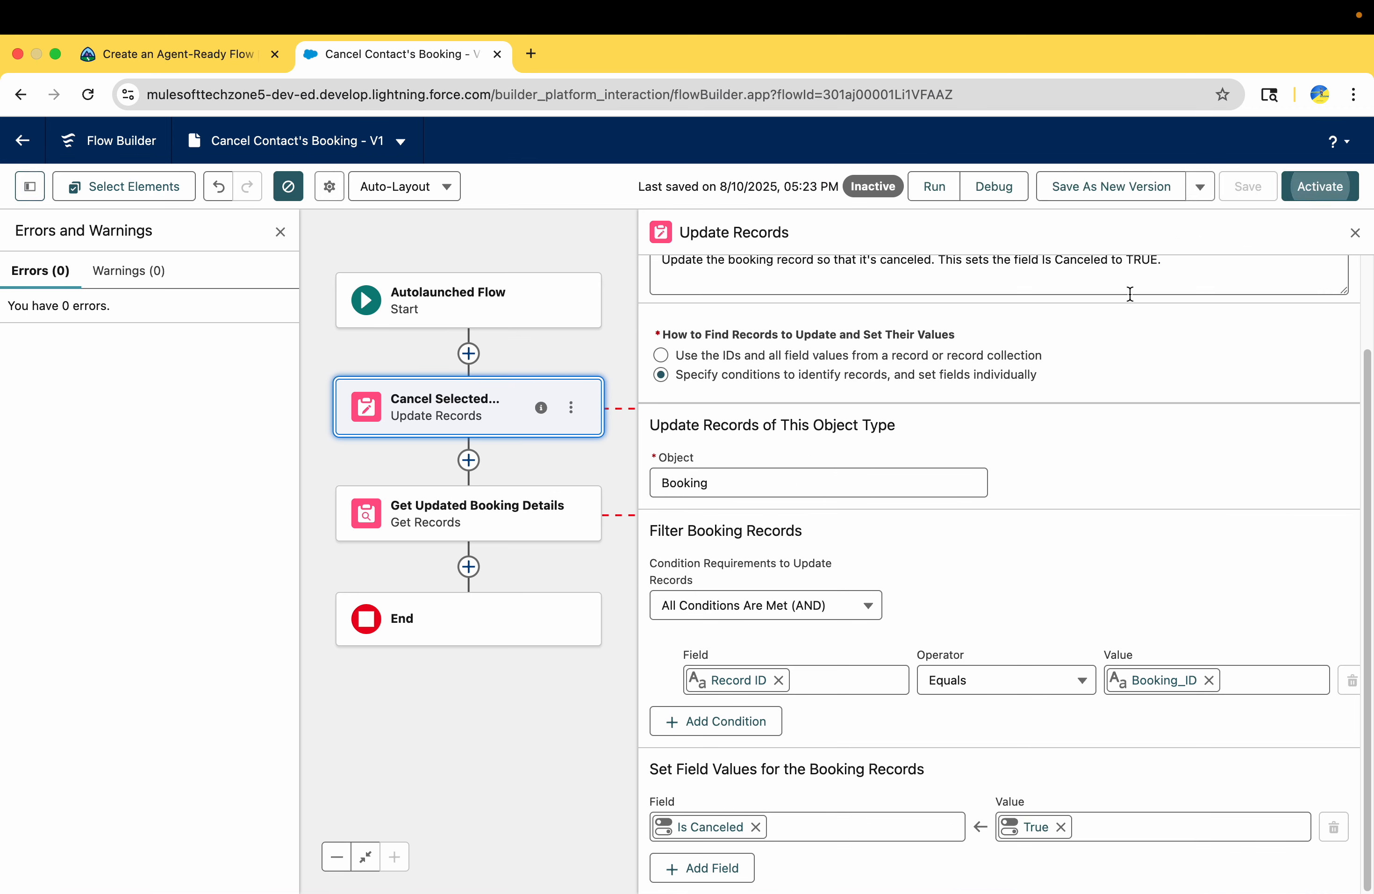
{"action": "left_click", "coordinate": [1315, 183]}
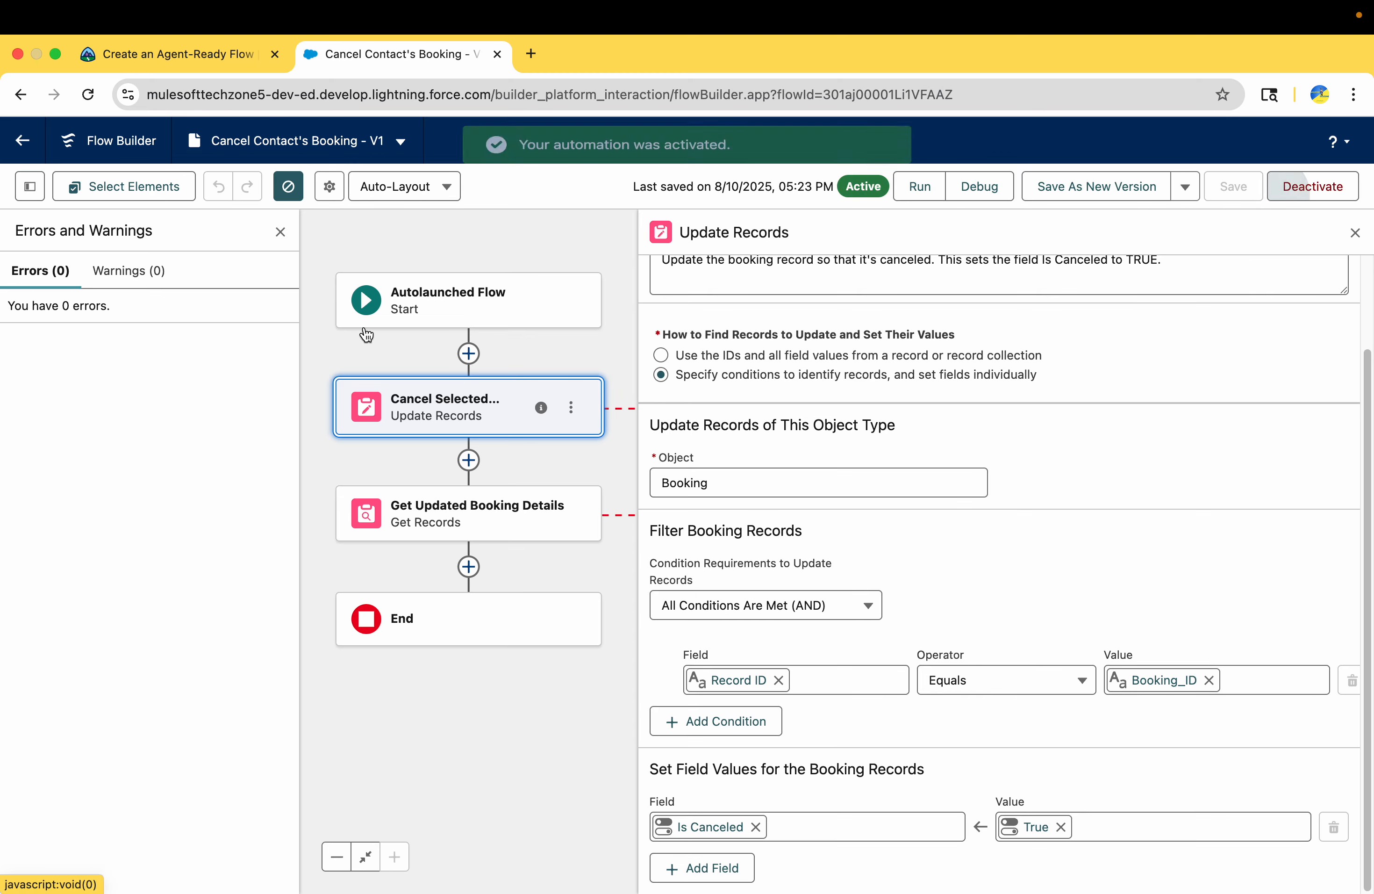
Submit the Create an Agent-Ready Flow challenge in Trailhead for checking
{"action": "left_click", "coordinate": [164, 56]}
{"action": "scroll", "coordinate": [354, 603], "scroll_direction": "down", "scroll_amount": 15}
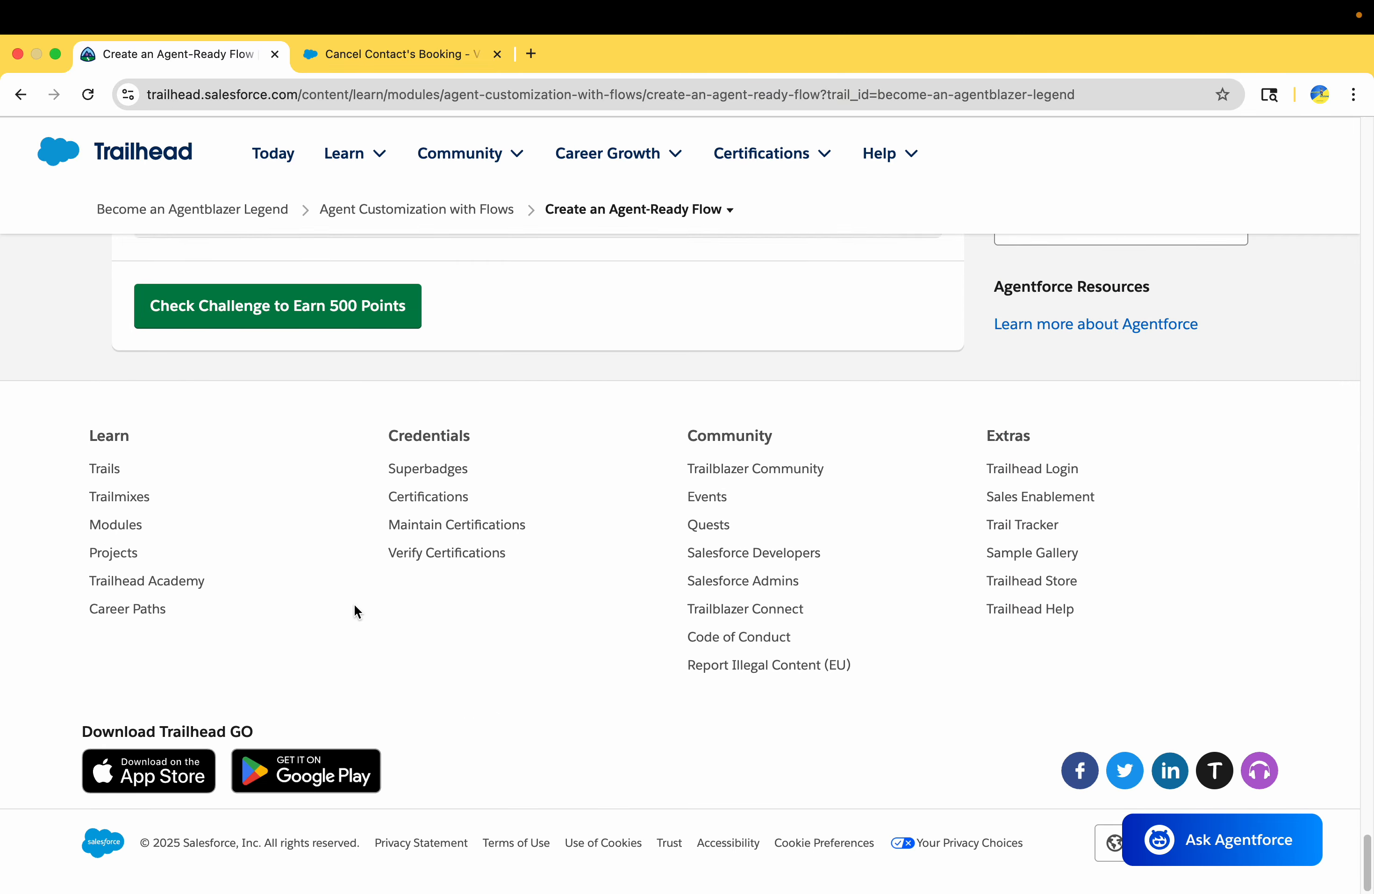
{"action": "scroll", "coordinate": [353, 604], "scroll_direction": "up", "scroll_amount": 3}
{"action": "left_click", "coordinate": [351, 442]}
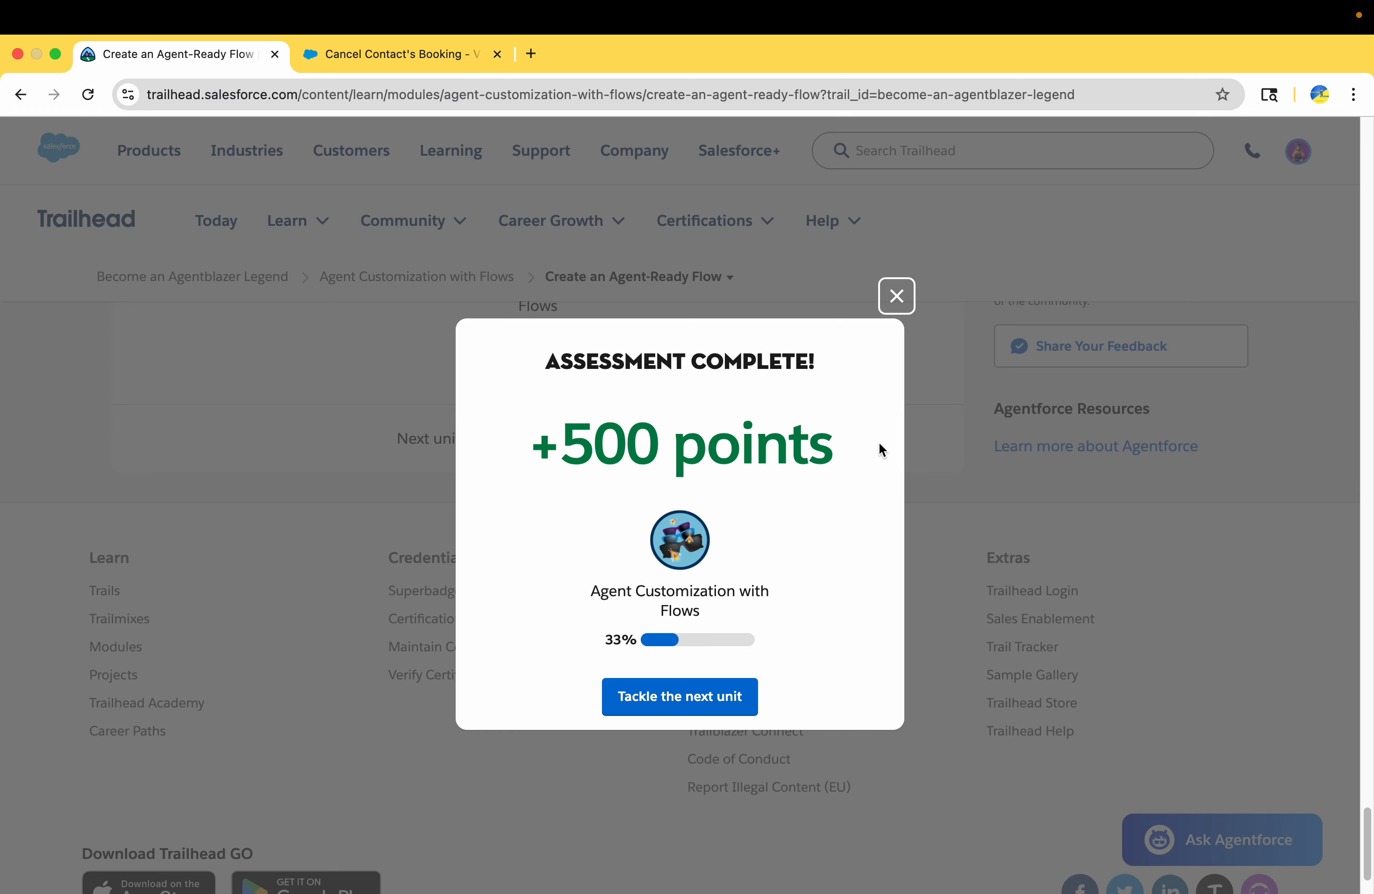
Open the next unit, Add a Flow as an Agent Action, and read its Set Up Agentforce and Add a Topic sections
{"action": "left_click", "coordinate": [707, 699]}
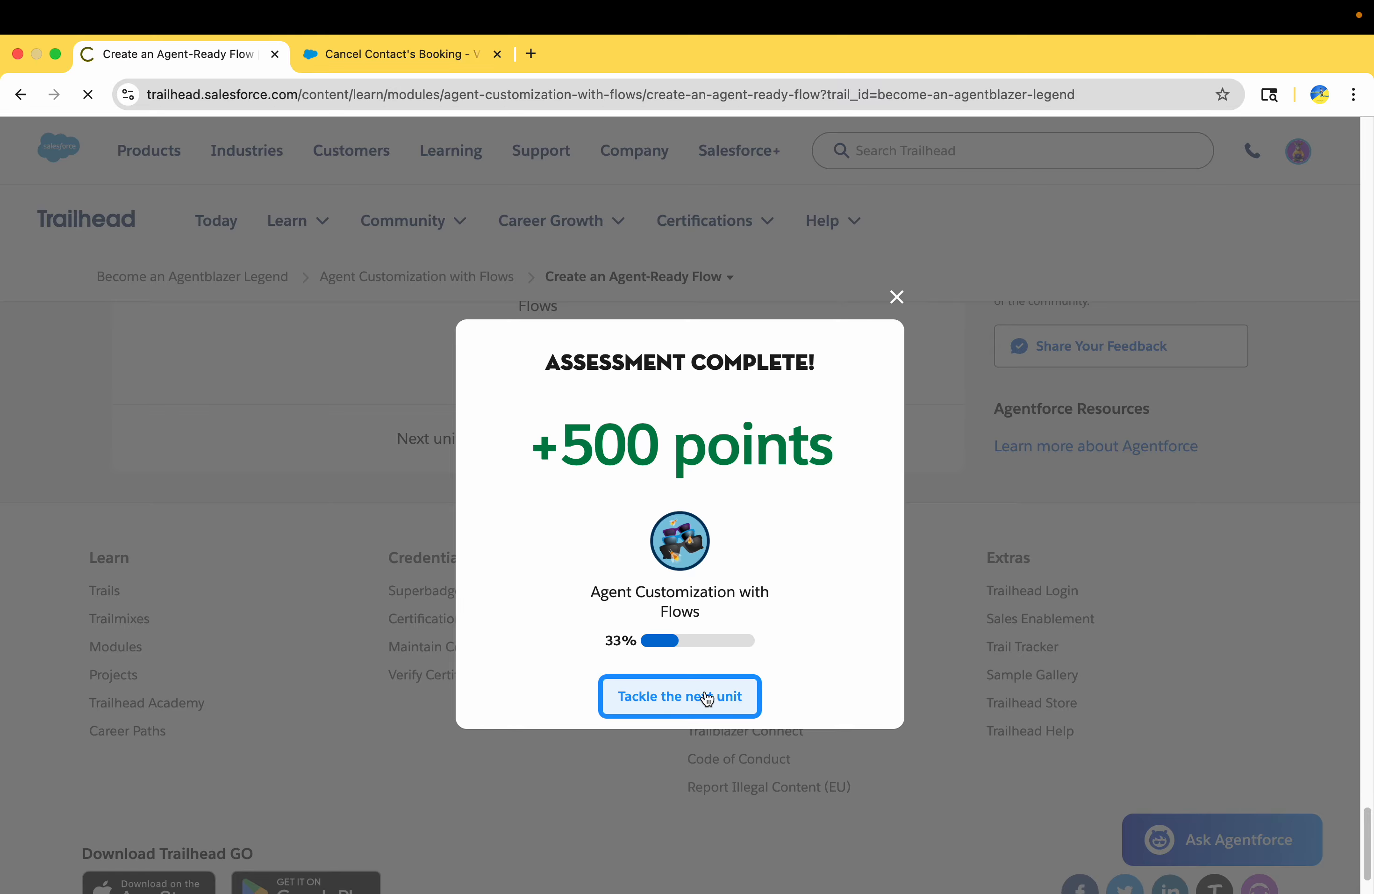
{"action": "scroll", "coordinate": [721, 659], "scroll_direction": "down", "scroll_amount": 3}
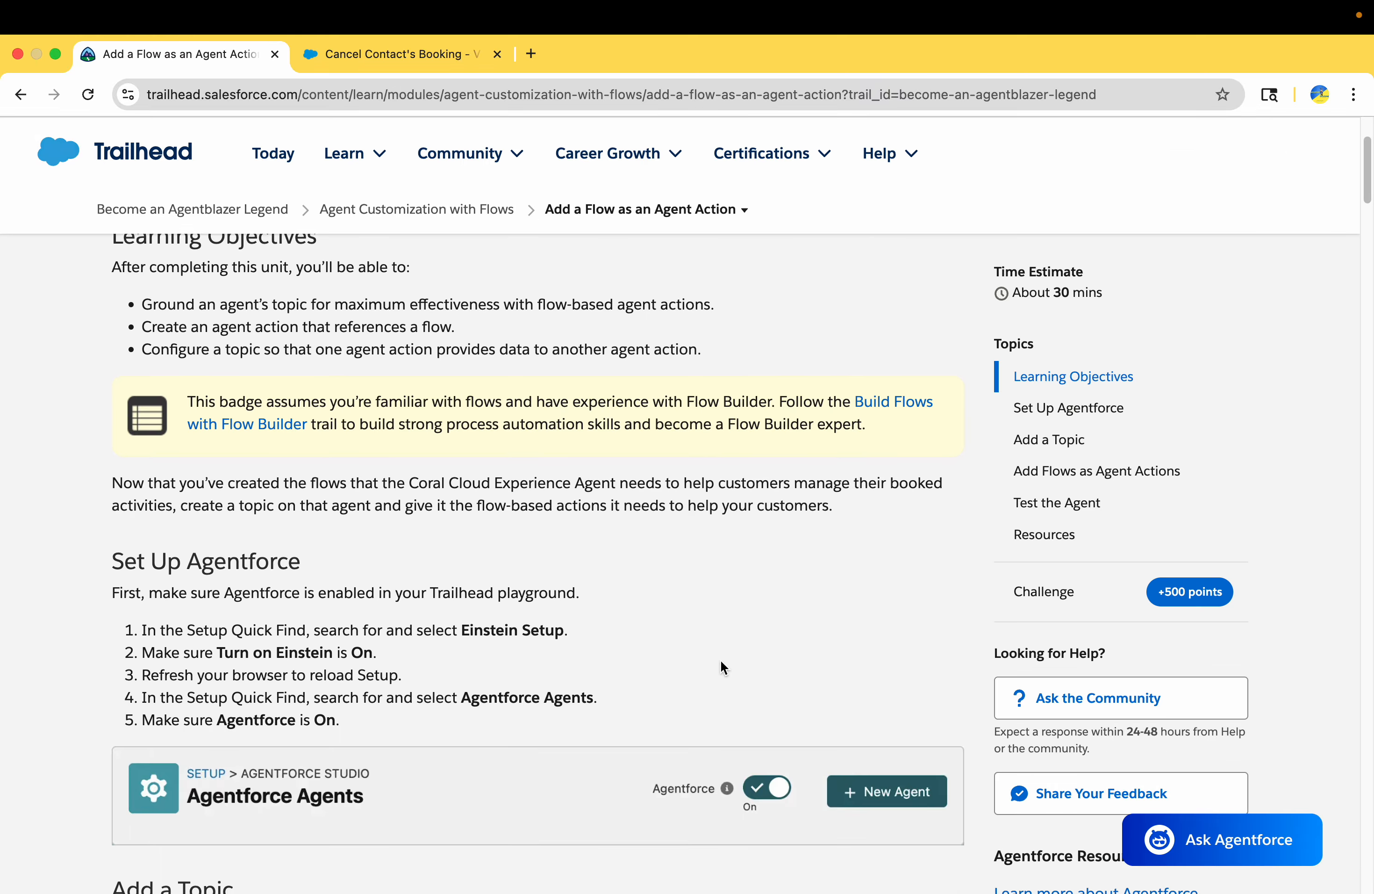
{"action": "scroll", "coordinate": [720, 659], "scroll_direction": "down", "scroll_amount": 5}
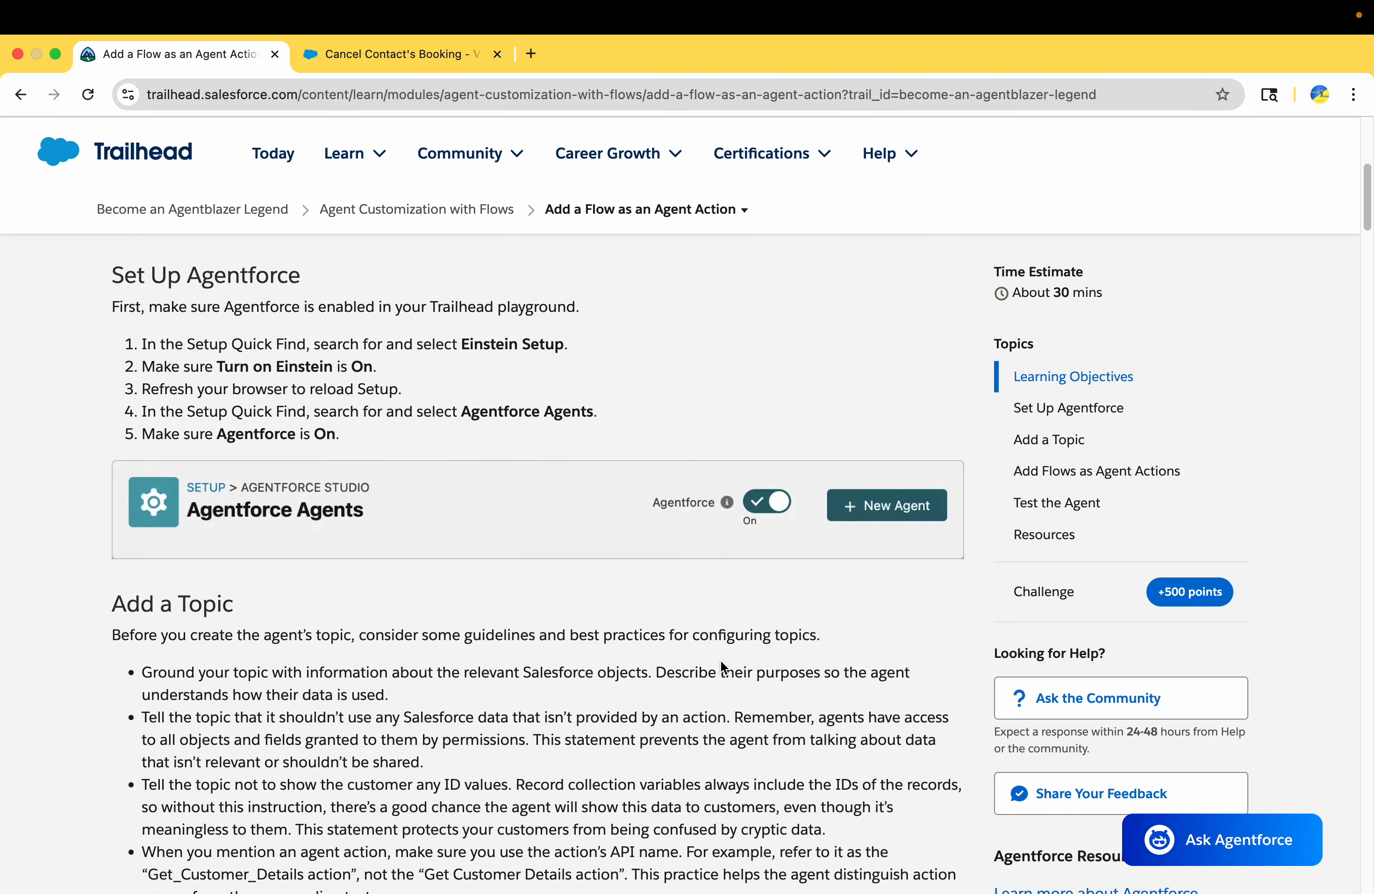
{"action": "scroll", "coordinate": [720, 659], "scroll_direction": "down", "scroll_amount": 3}
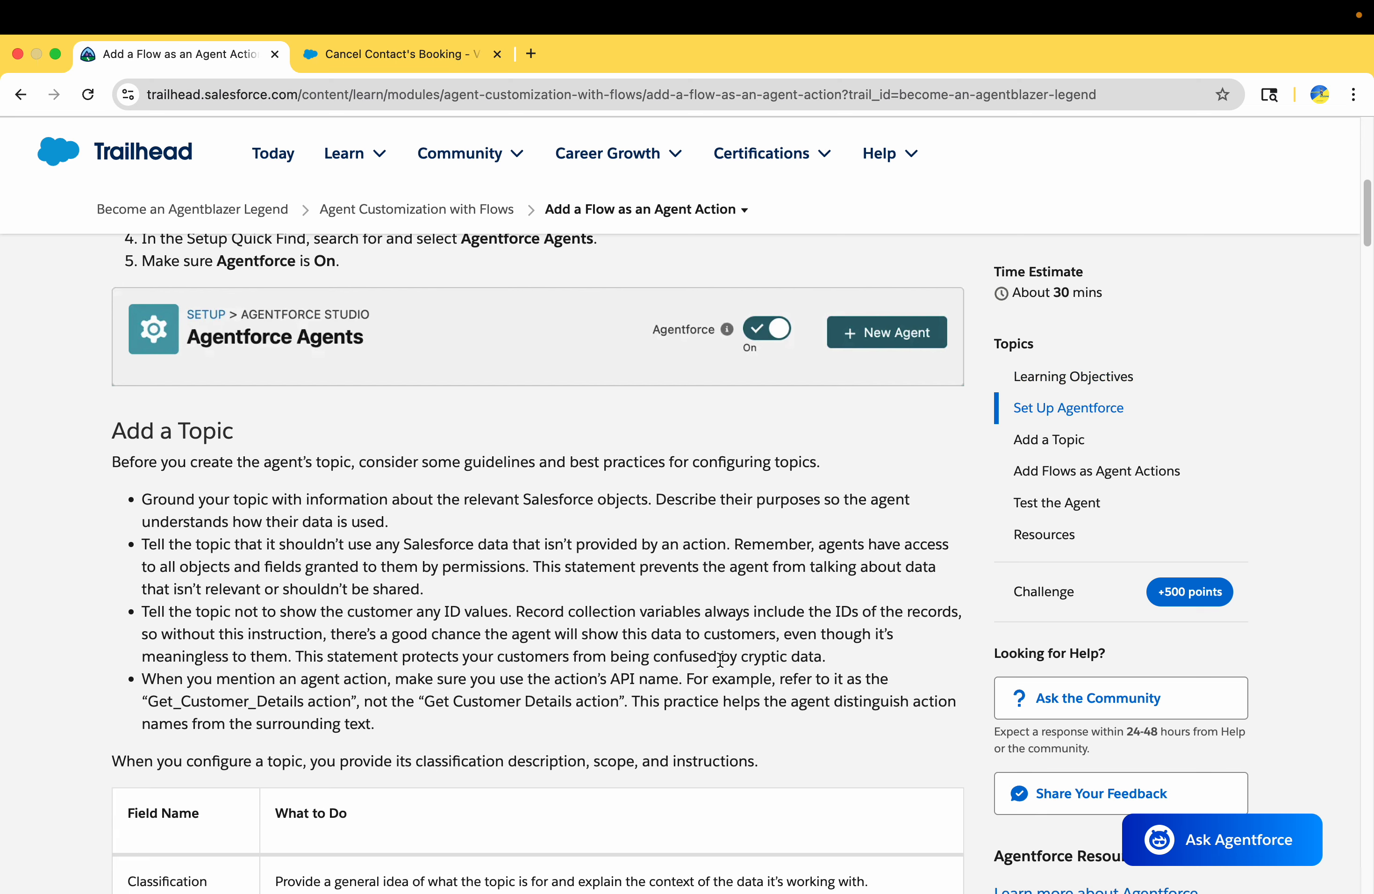